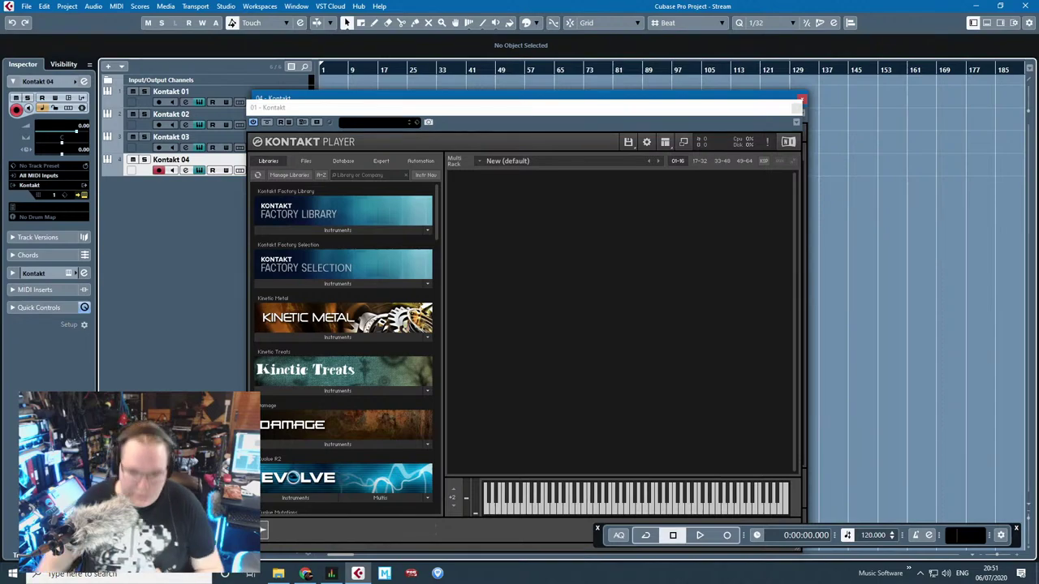
Step: Load Session Kit - Full from the Studio Drummer library into the Kontakt instance of track 1
key(alt+Tab)
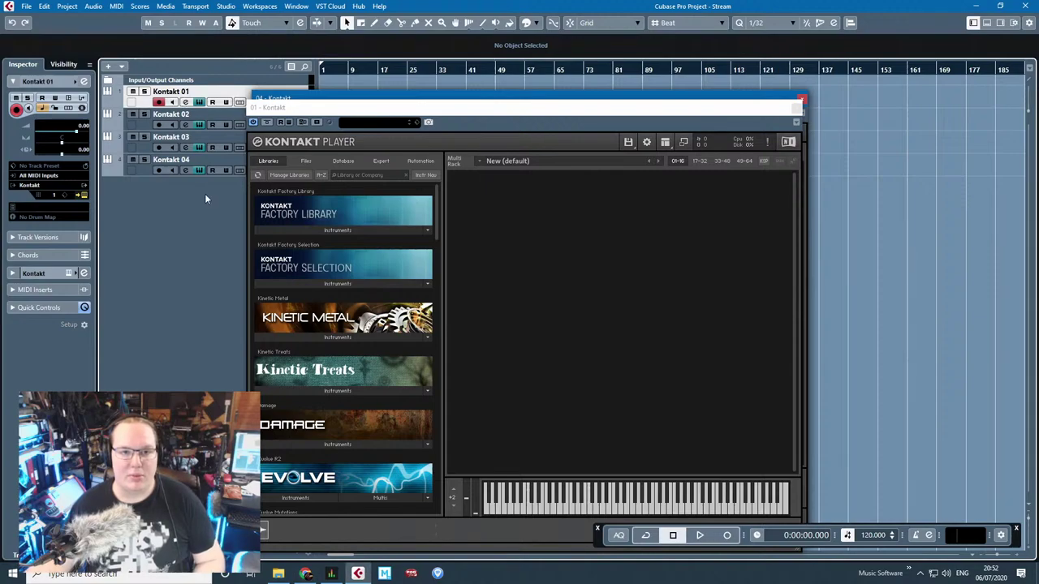
click(226, 102)
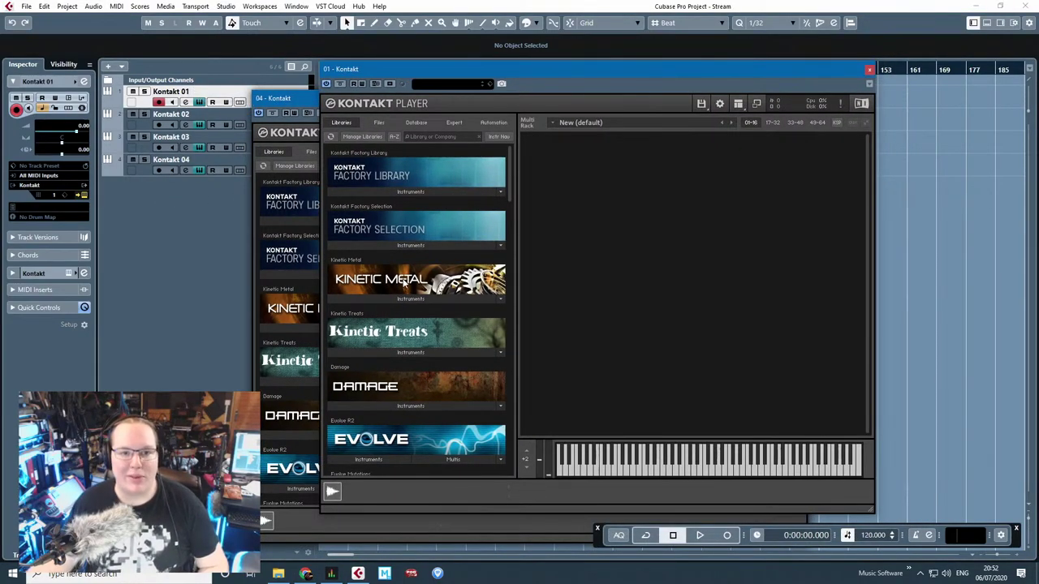
drag(511, 211, 511, 456)
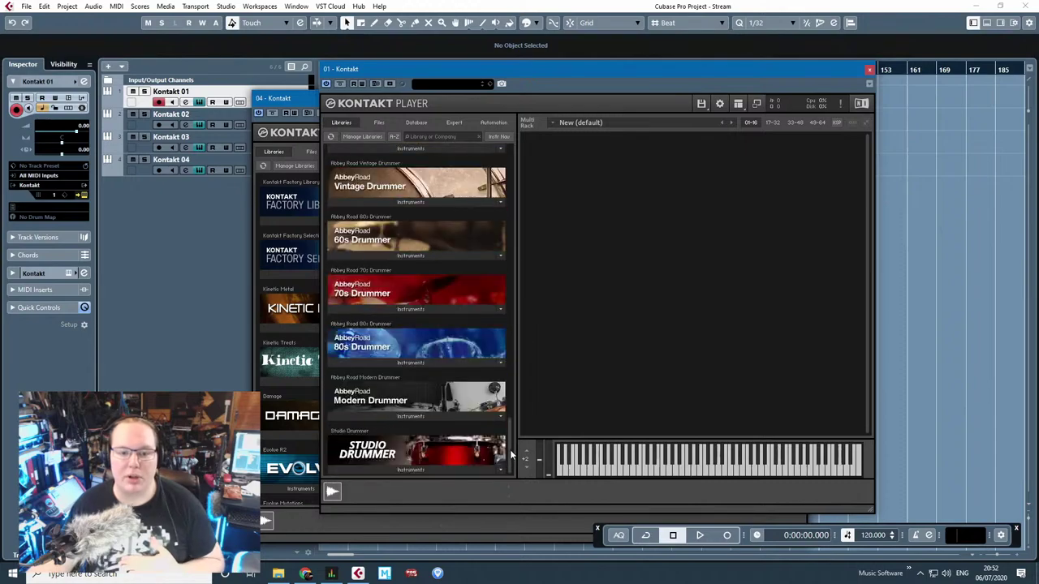
click(350, 471)
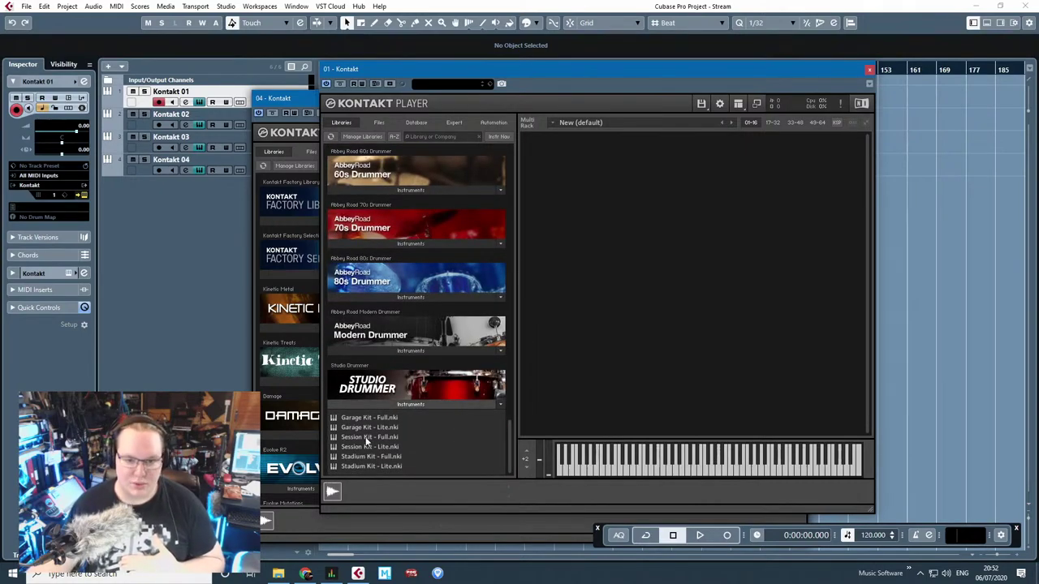
double_click(366, 439)
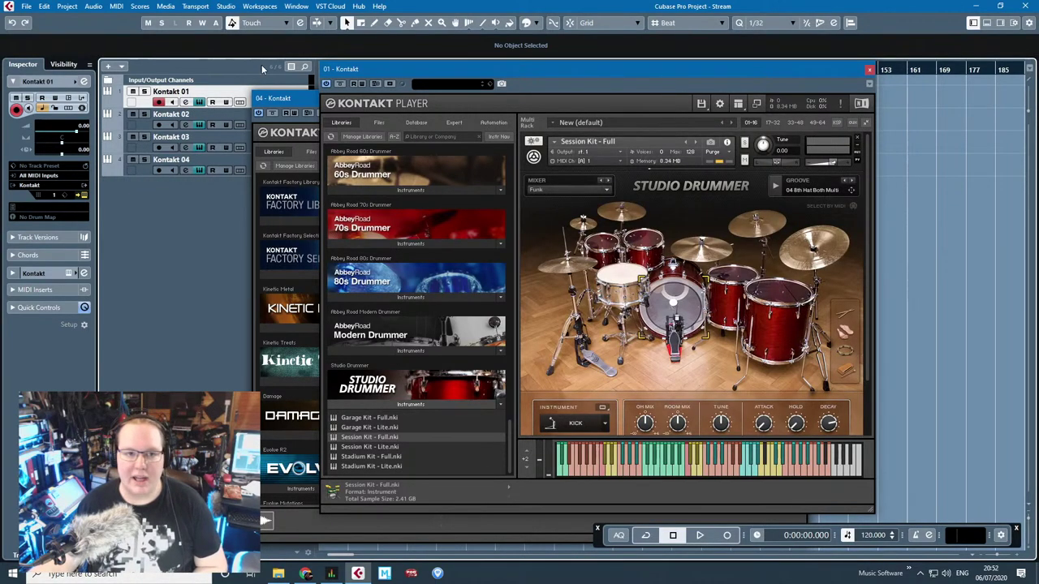
Step: Rename the Kontakt 01 track as Drums and close its instrument window
double_click(168, 92)
text(D)
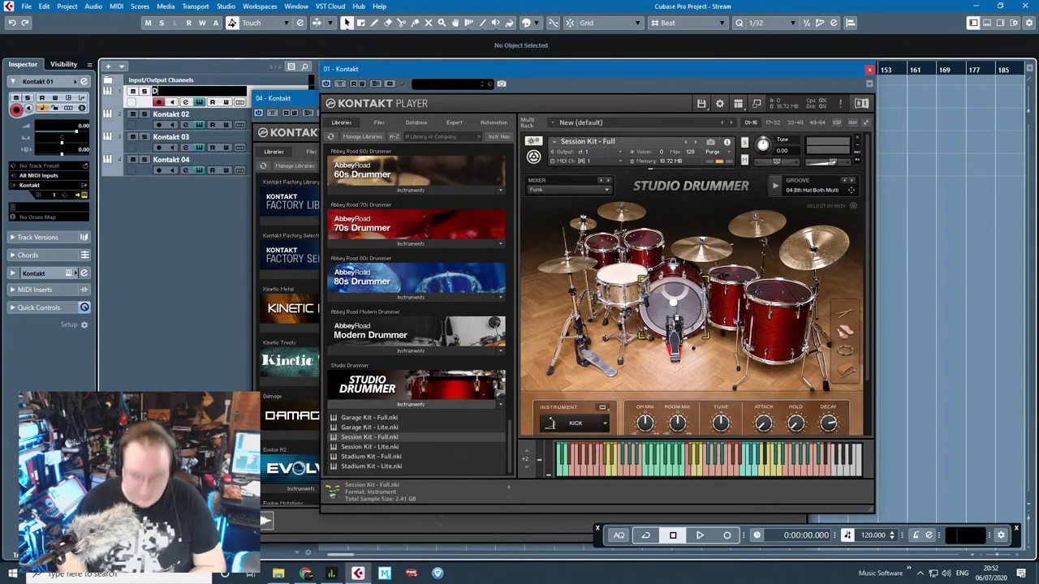
text(rums)
key(Return)
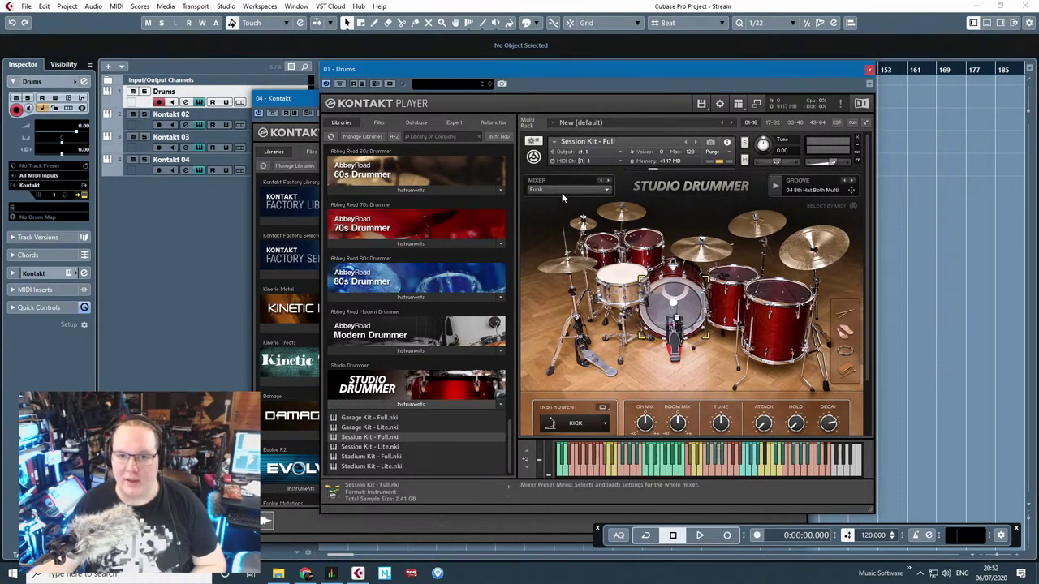
click(869, 70)
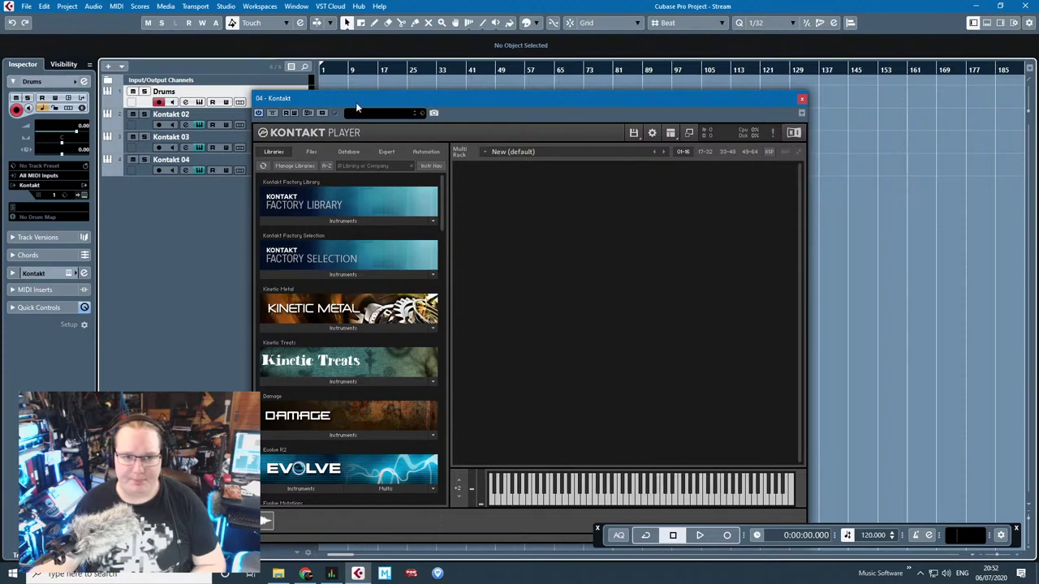
Step: Separate the overlapping Kontakt windows and load Scarbee Jay-Bass - Both into the Kontakt 02 instance
drag(362, 98, 622, 63)
drag(304, 102, 497, 84)
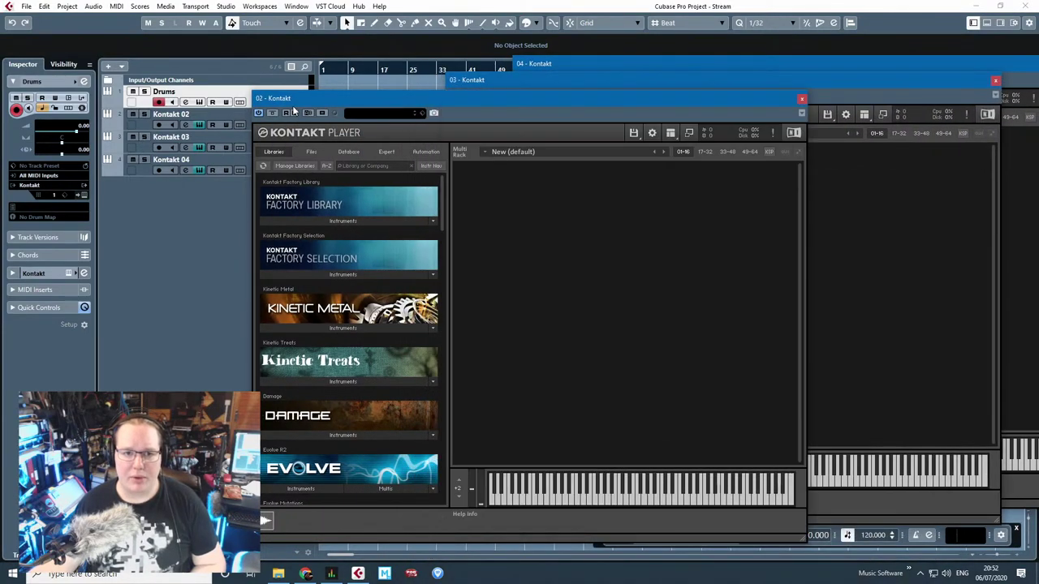
drag(443, 223, 452, 284)
drag(400, 93, 423, 85)
scroll(442, 302, down, 4)
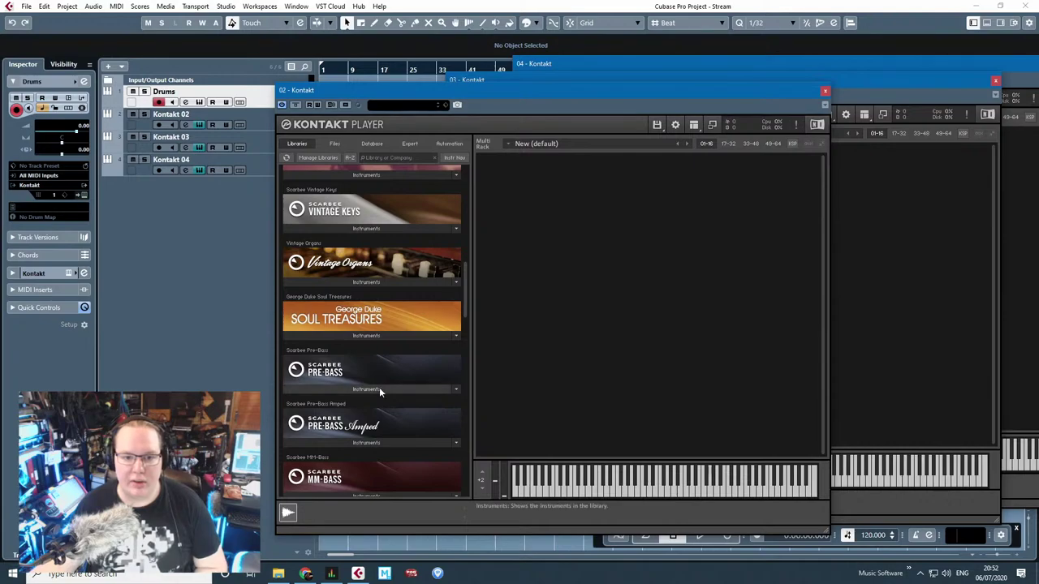
click(383, 389)
scroll(349, 388, down, 1)
scroll(315, 373, down, 4)
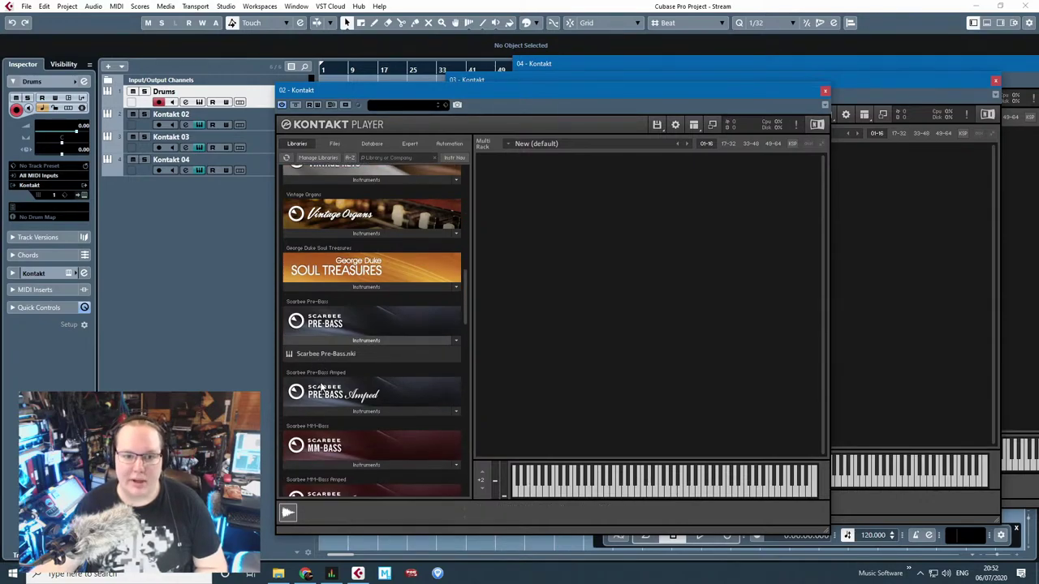
scroll(329, 404, down, 1)
click(336, 396)
scroll(370, 412, down, 2)
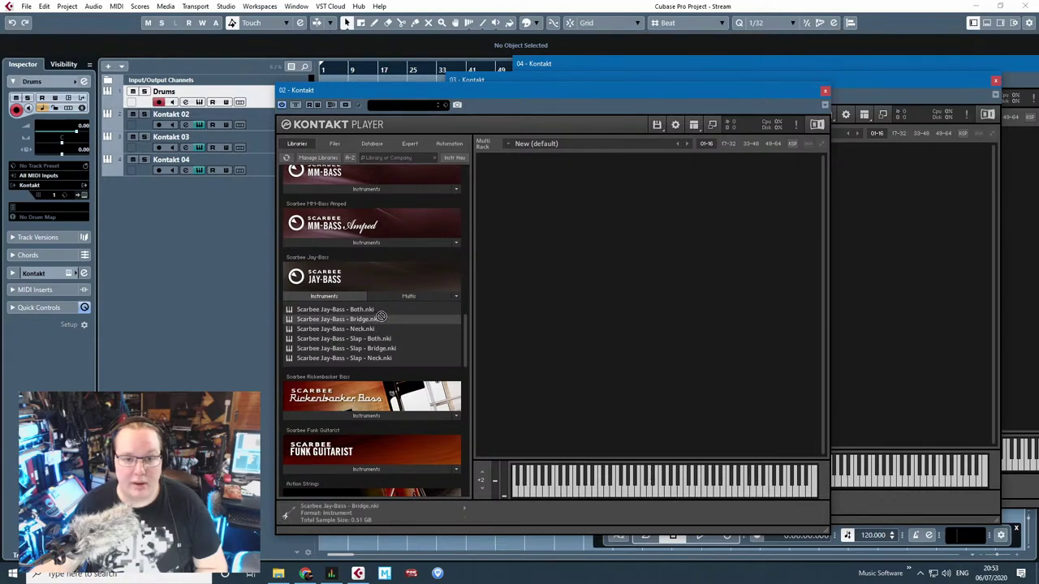
drag(370, 310, 480, 337)
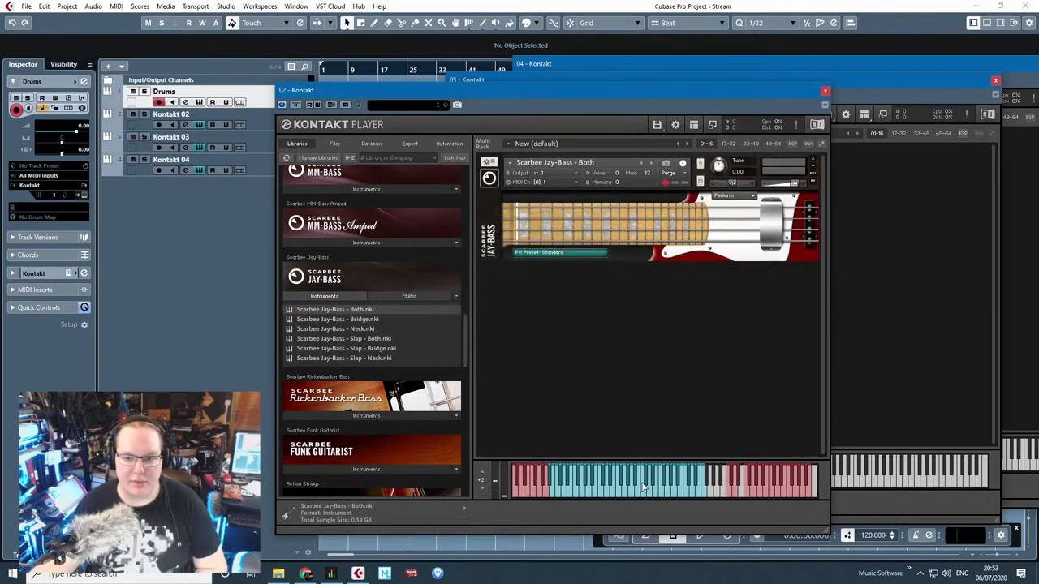
Step: Close the Kontakt 02 instrument window and rename its track as Bass
click(825, 90)
double_click(172, 113)
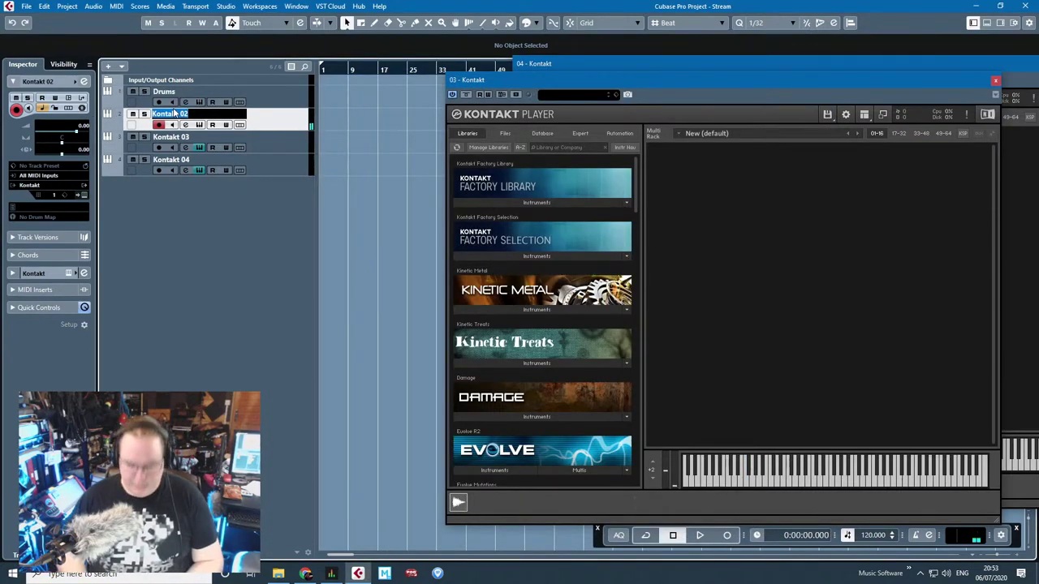
text(Bass)
key(Return)
Step: Load Pianospace from the Orchestrator folder of Retro Machines Mk2 into Kontakt 03 and audition a few notes
drag(487, 80, 446, 57)
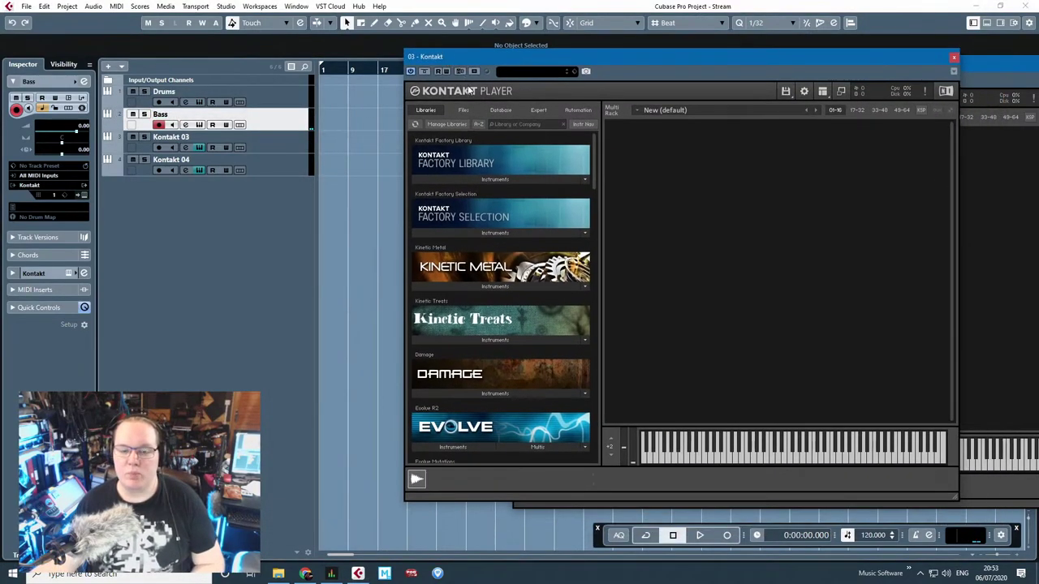
drag(593, 159, 597, 194)
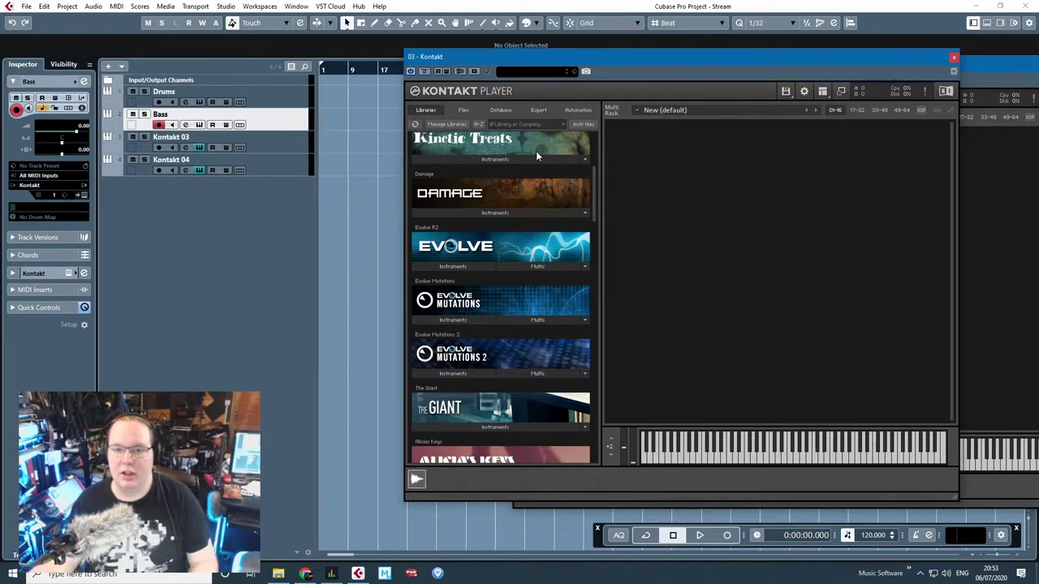
drag(596, 185, 589, 370)
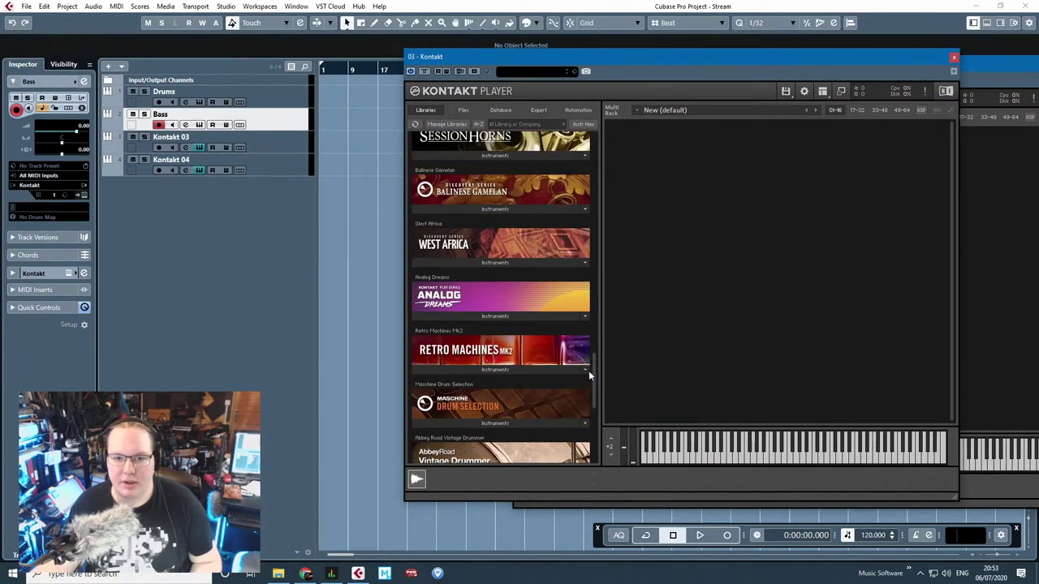
click(486, 368)
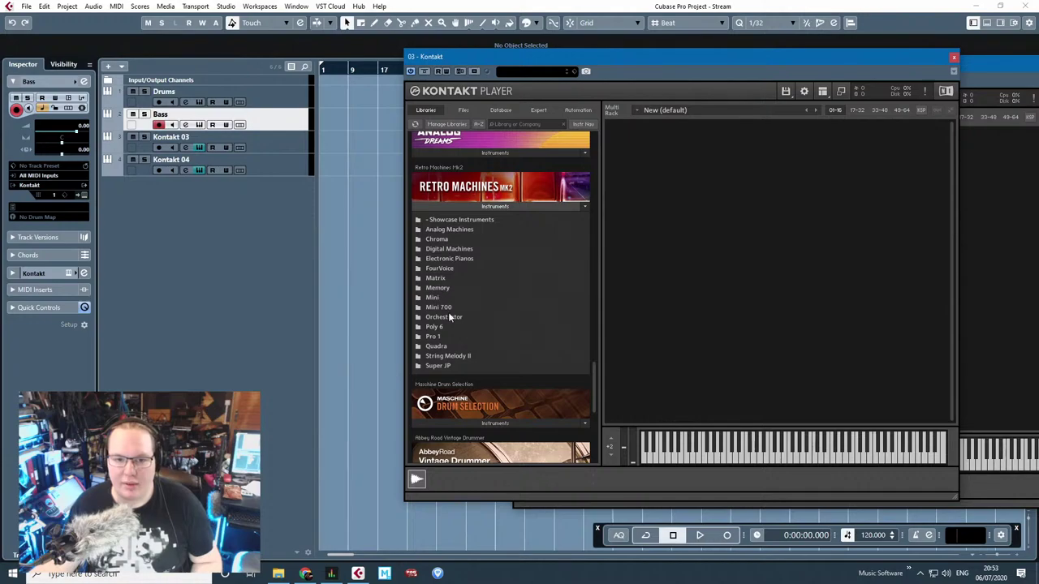
click(445, 317)
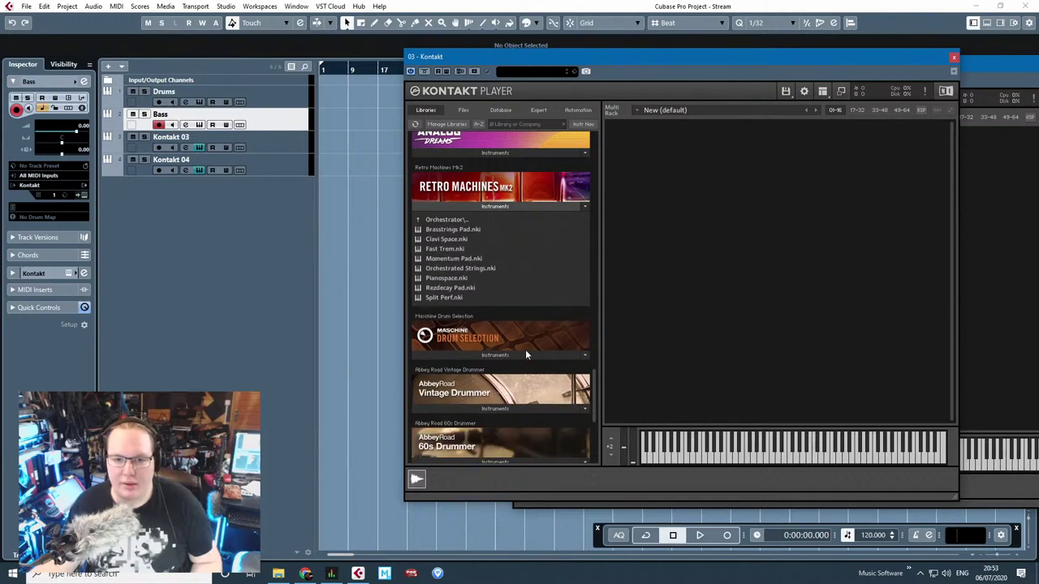
double_click(448, 278)
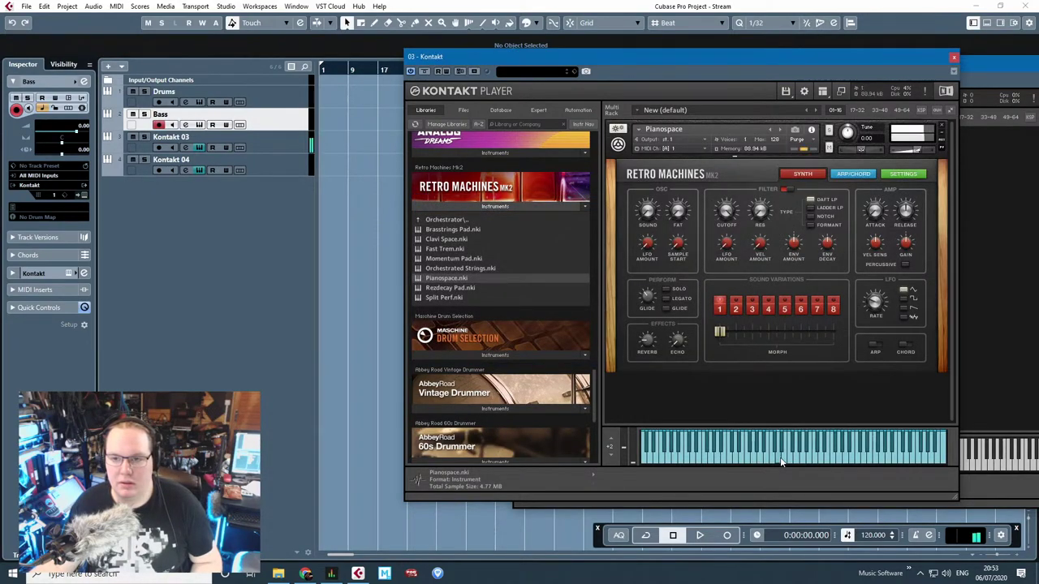
click(801, 458)
click(812, 456)
click(822, 454)
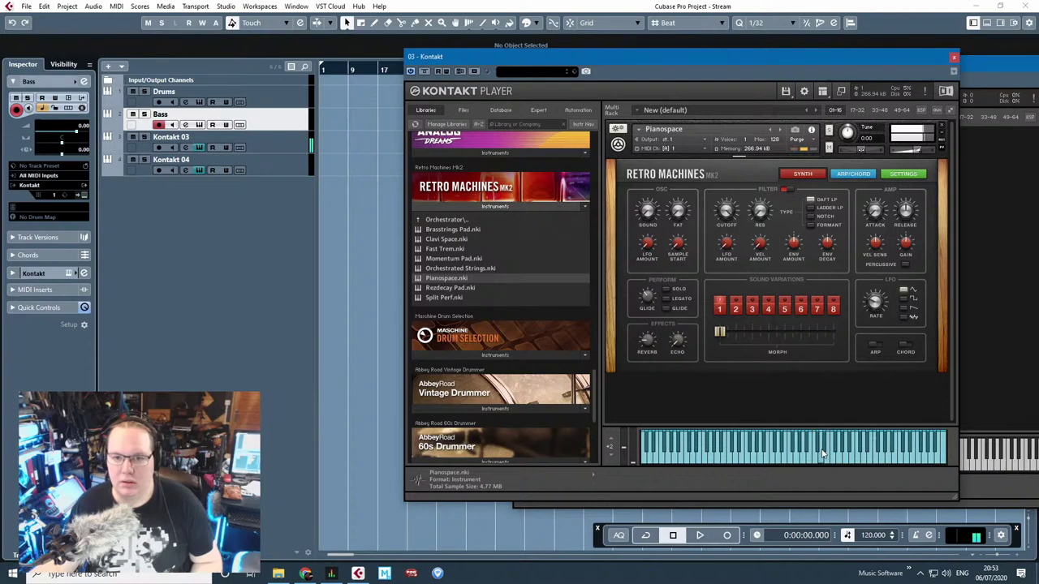
click(806, 454)
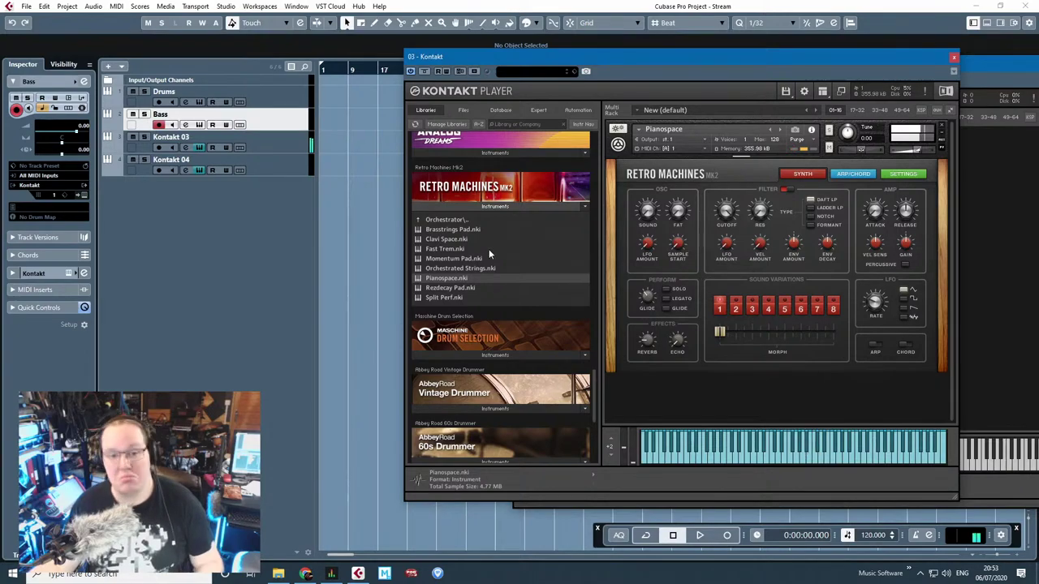
Step: Rename the Kontakt 03 track as Synth and close its instrument window
double_click(170, 136)
text(S)
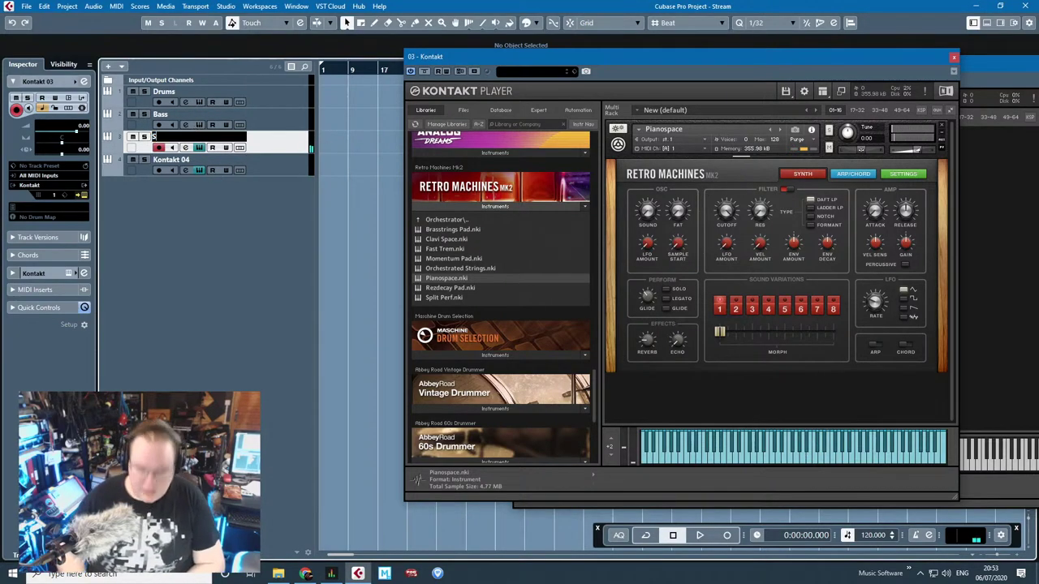
text(ynth)
key(Return)
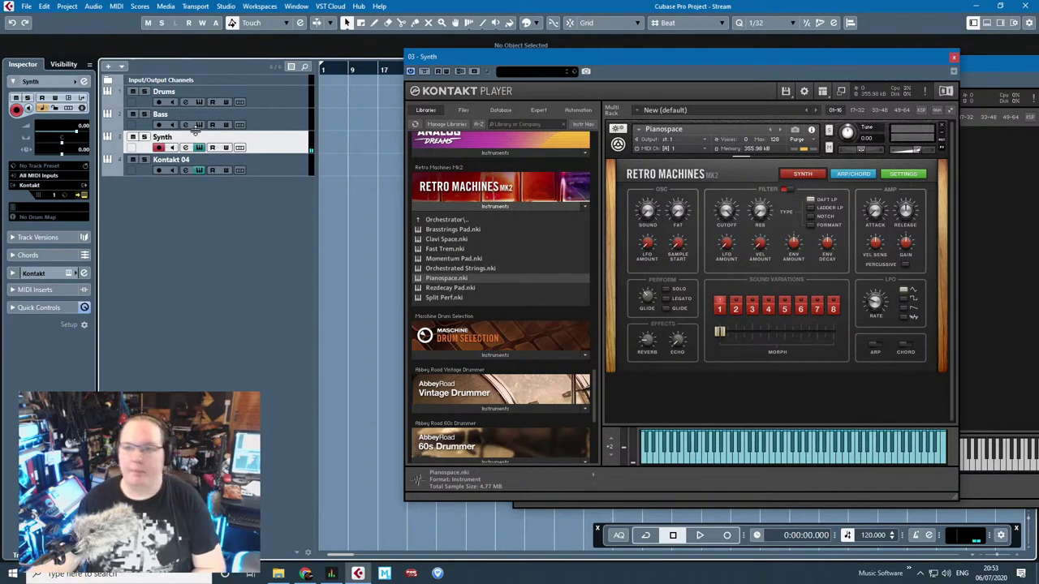
click(954, 58)
Step: Load Crocodile from the 4 - Transistor folder of Vintage Organs into the Kontakt 04 instance
drag(600, 179, 611, 275)
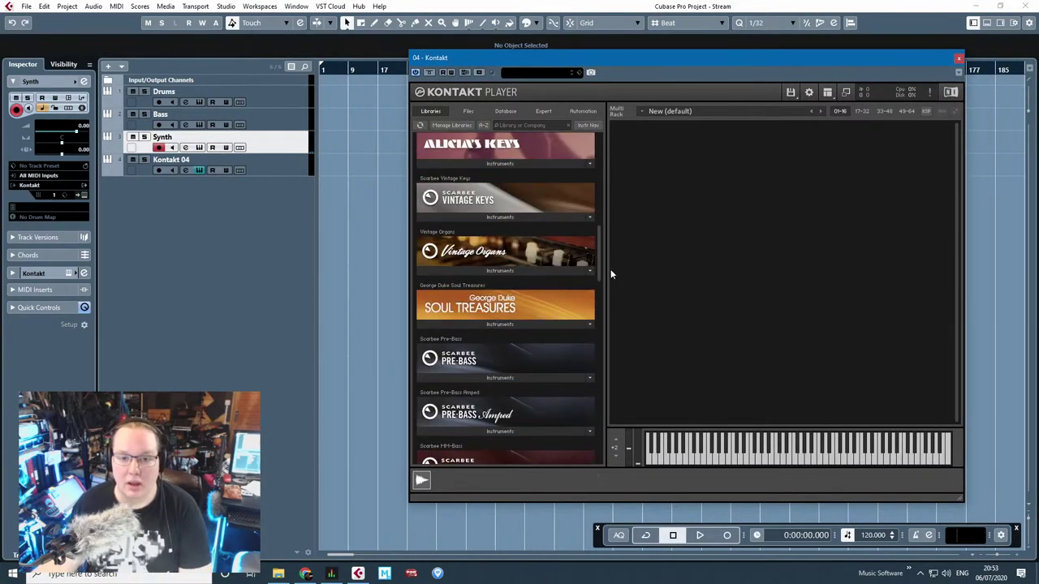
click(504, 270)
click(451, 286)
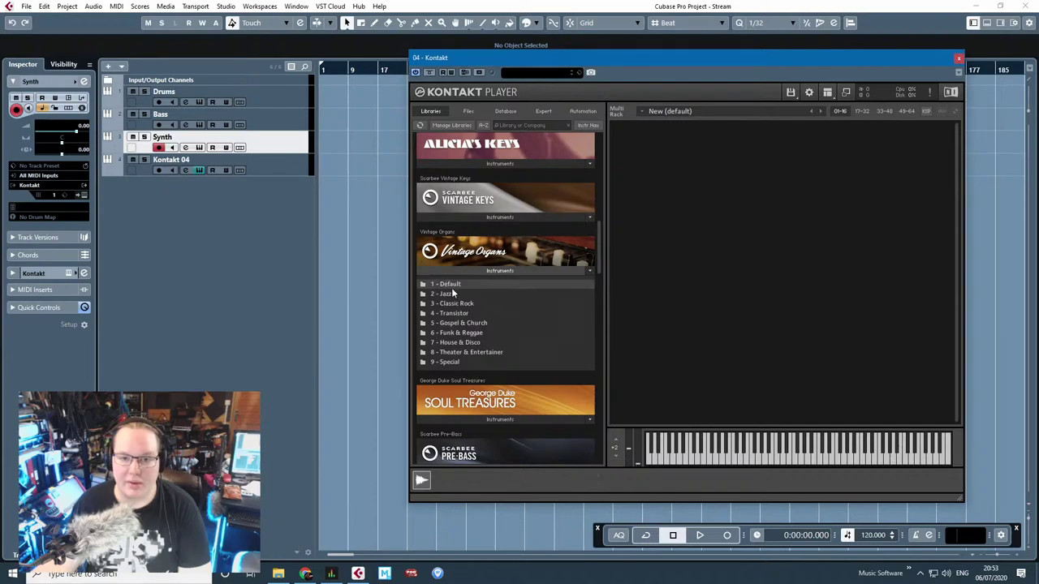
double_click(454, 314)
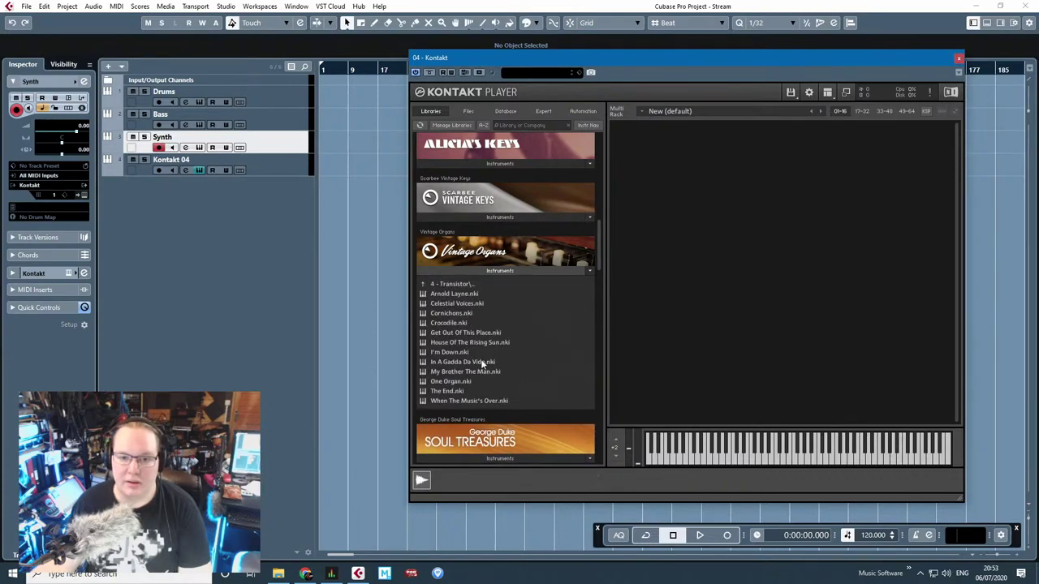
double_click(448, 323)
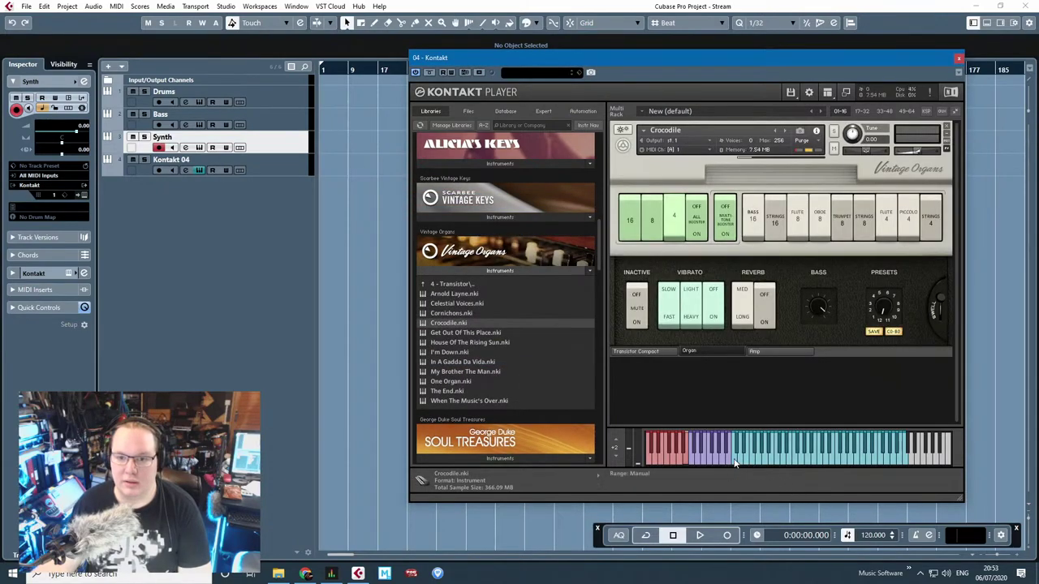
Step: Audition the Crocodile organ by playing several notes on Kontakt's virtual keyboard
click(754, 459)
click(768, 458)
click(785, 456)
click(814, 459)
click(808, 460)
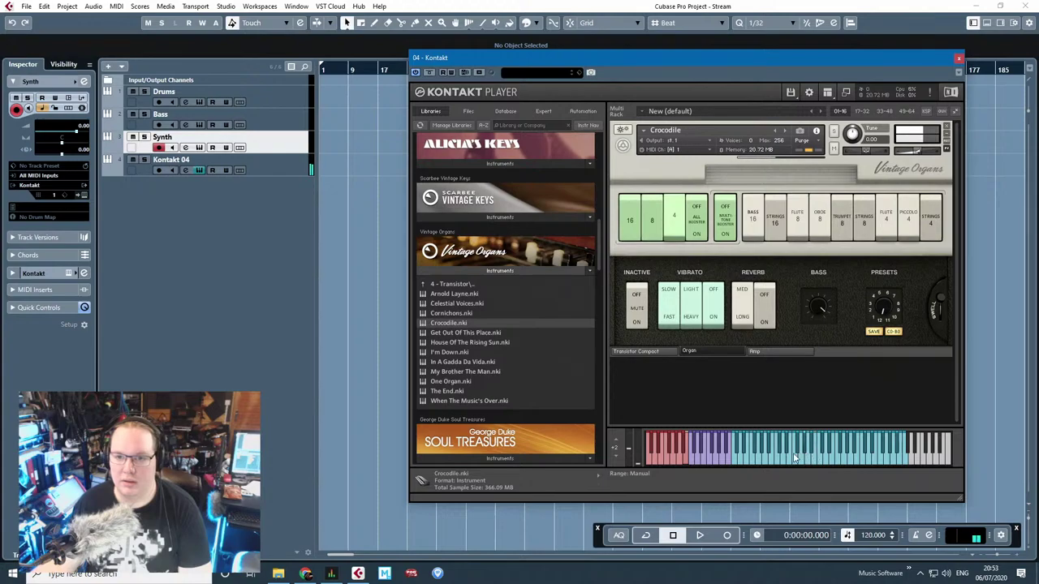
click(784, 459)
click(795, 460)
Step: Close the Kontakt 04 instrument window and rename its track as Organ
click(959, 57)
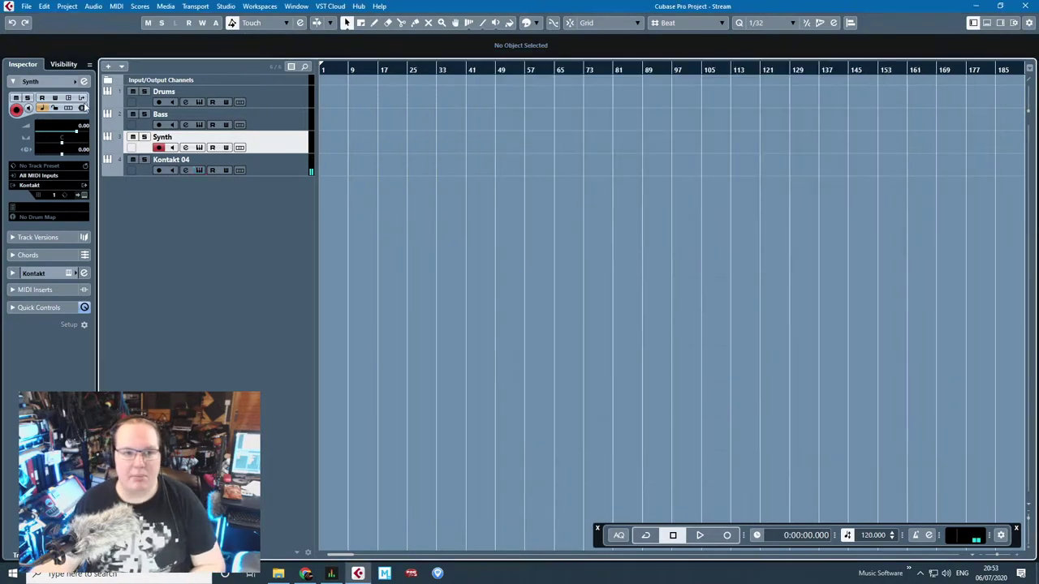
double_click(164, 160)
text(Organ)
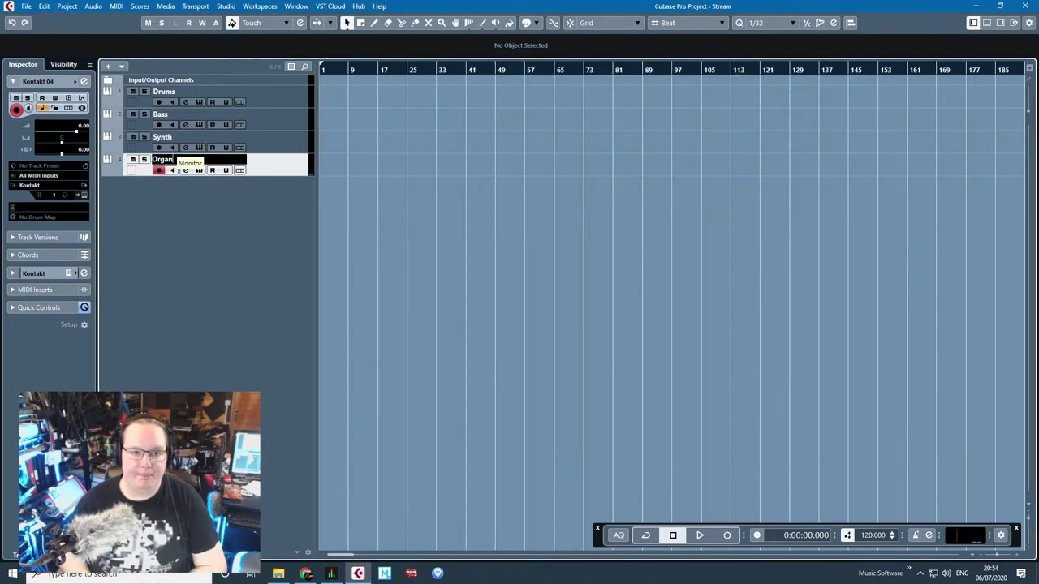
key(Return)
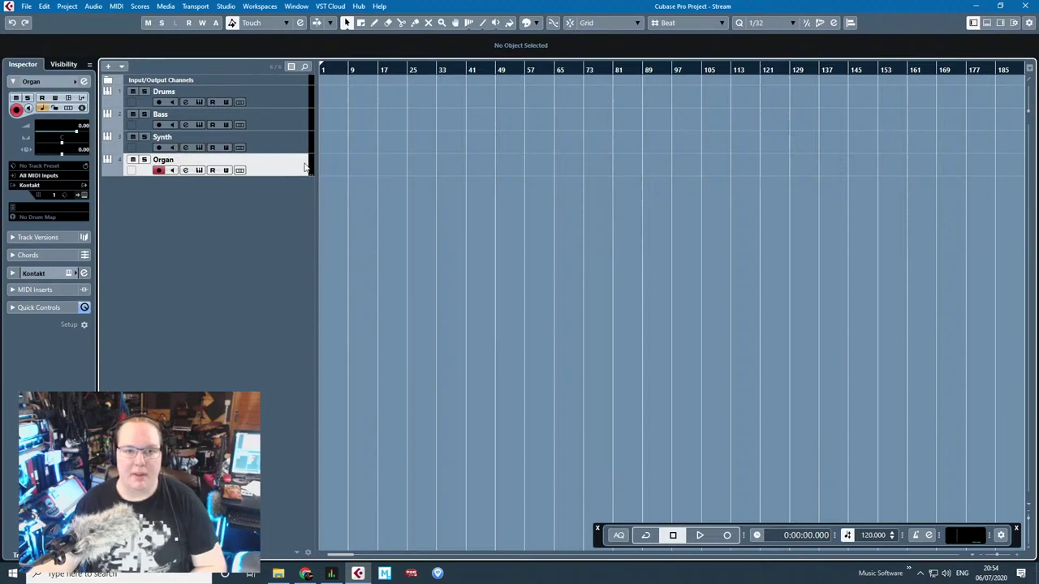
Step: Move the Organ track above Synth and increase the height of all four tracks together, leaving only Organ selected
drag(294, 166, 291, 134)
click(287, 102)
shift+click(284, 163)
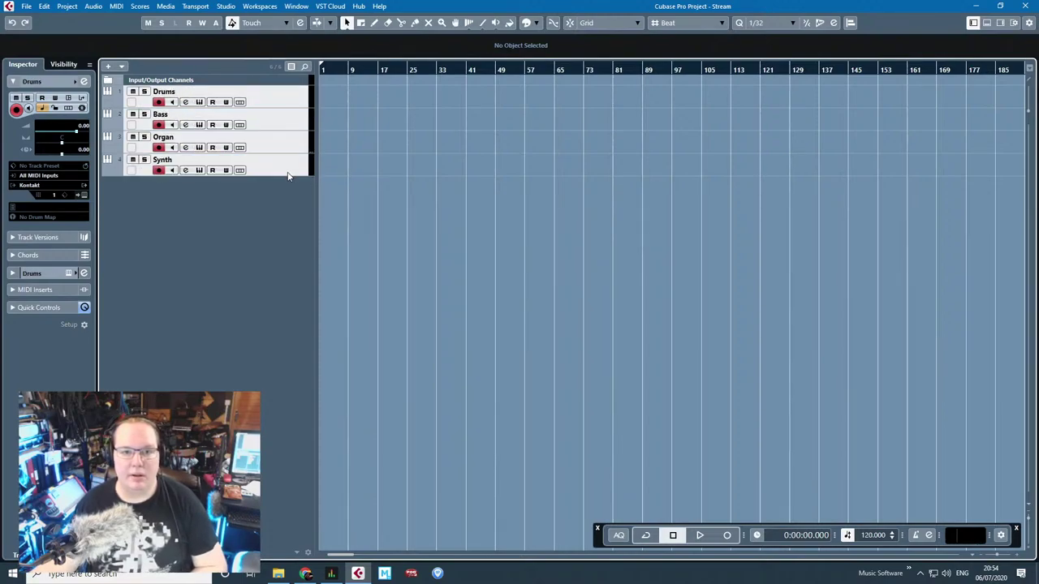
drag(288, 176, 290, 230)
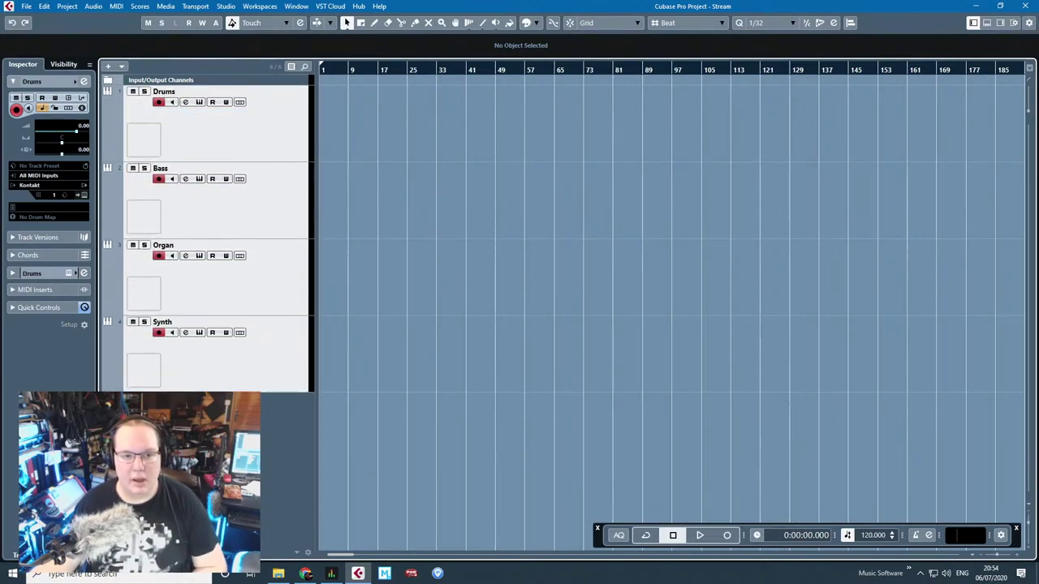
click(251, 218)
click(267, 267)
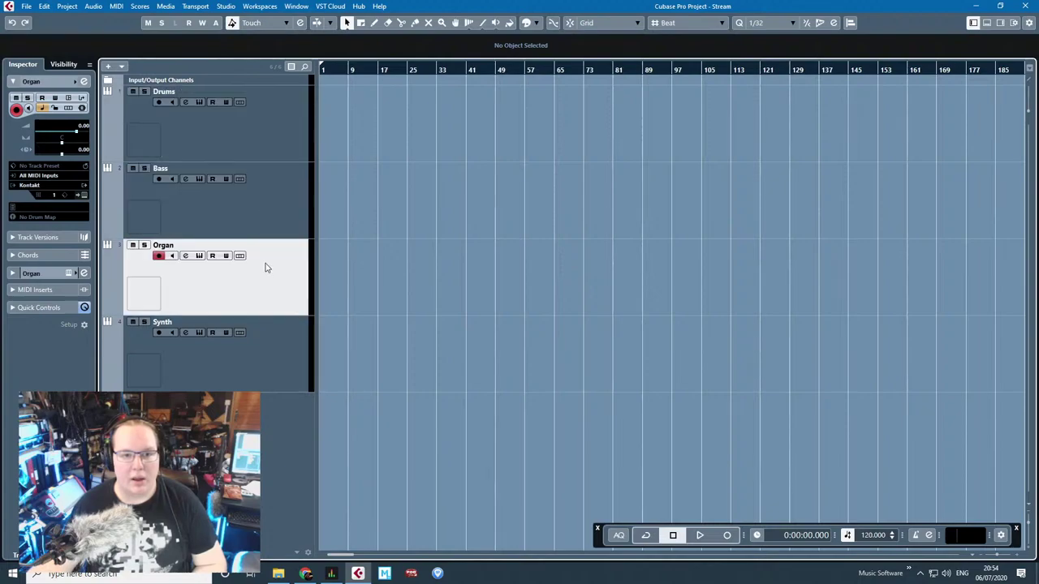
Step: Assign the factory picture of an electronic drum kit to the Drums track
click(293, 325)
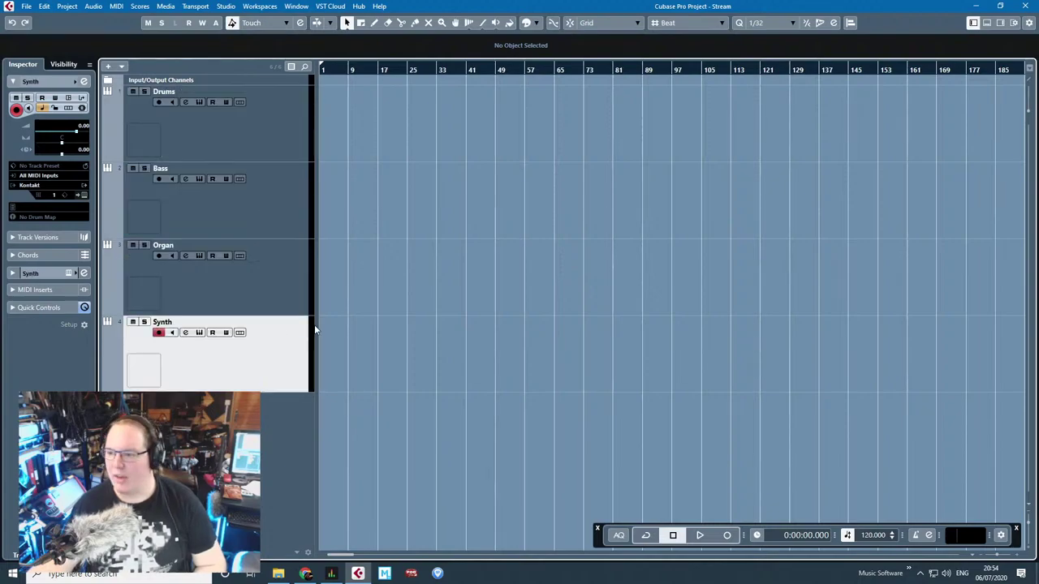
click(154, 155)
double_click(145, 140)
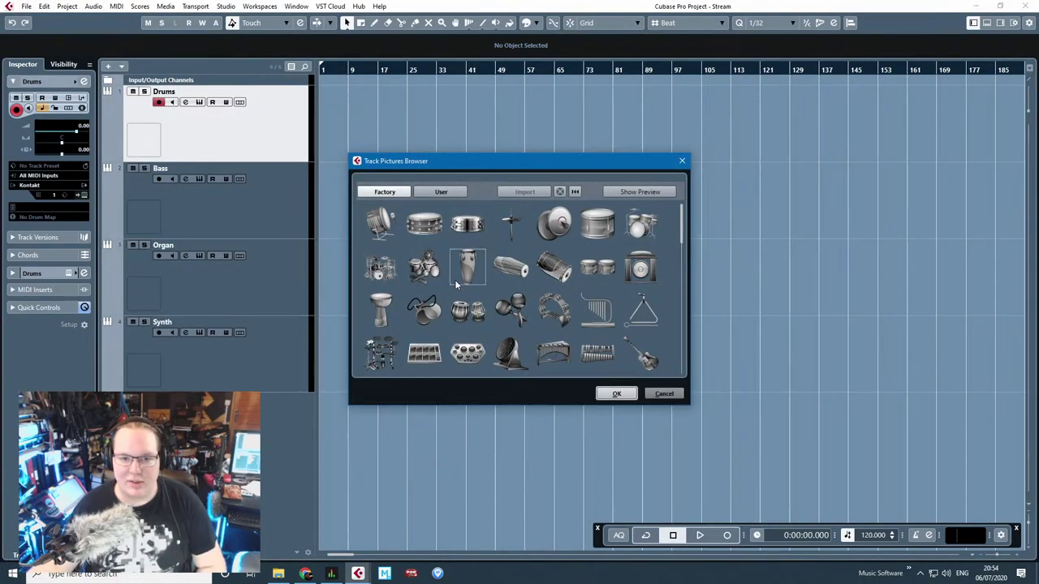
click(381, 267)
scroll(556, 311, down, 1)
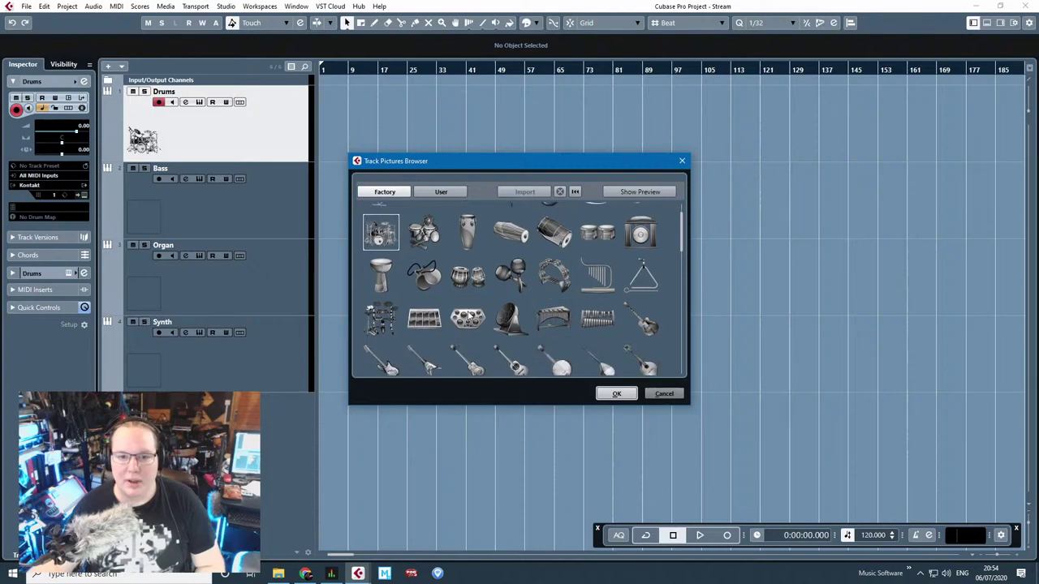
click(385, 317)
click(152, 215)
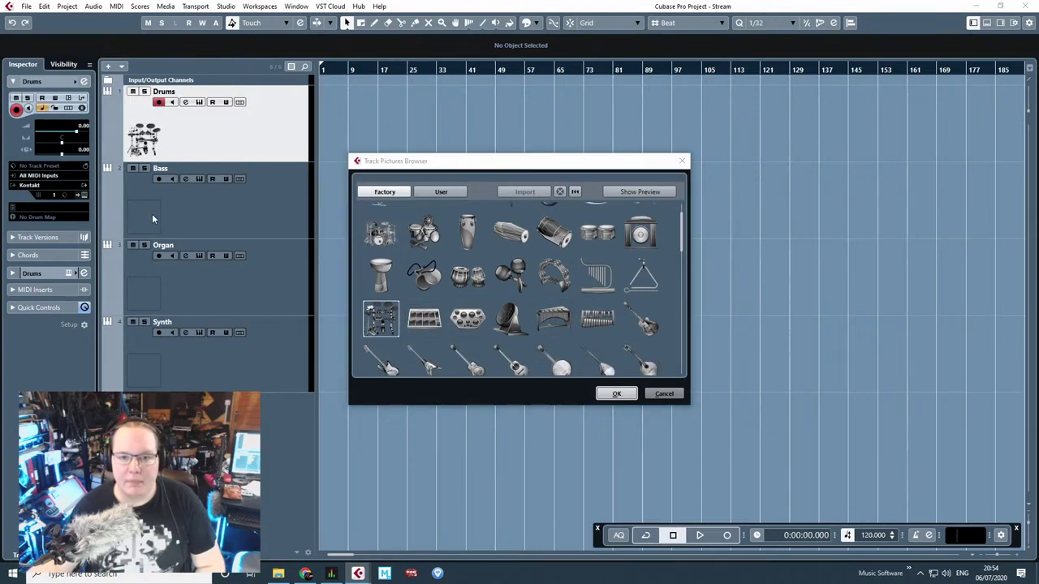
click(604, 392)
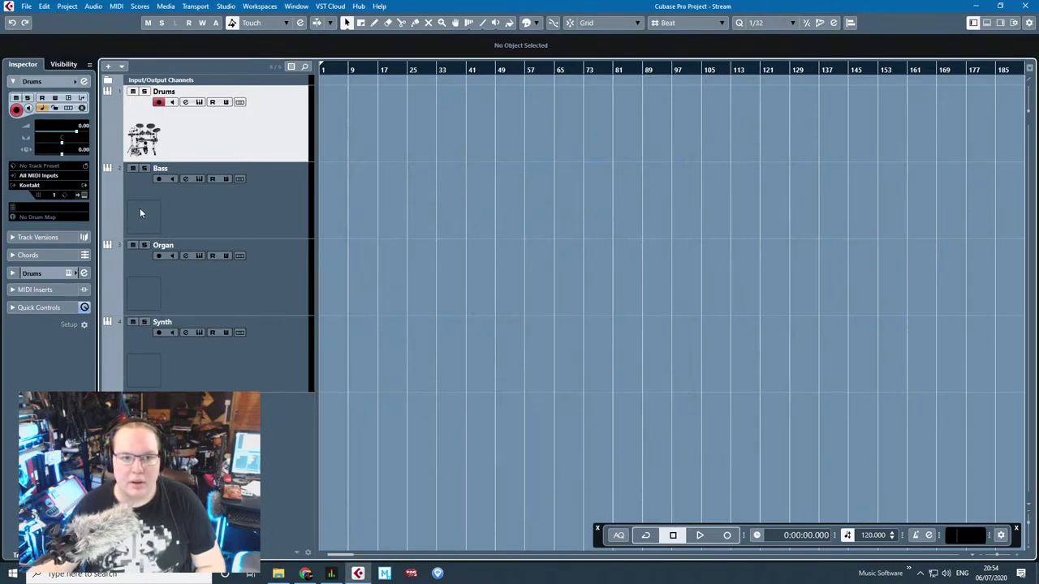
Step: Assign the factory picture of an electric bass guitar to the Bass track
double_click(140, 213)
scroll(581, 340, down, 5)
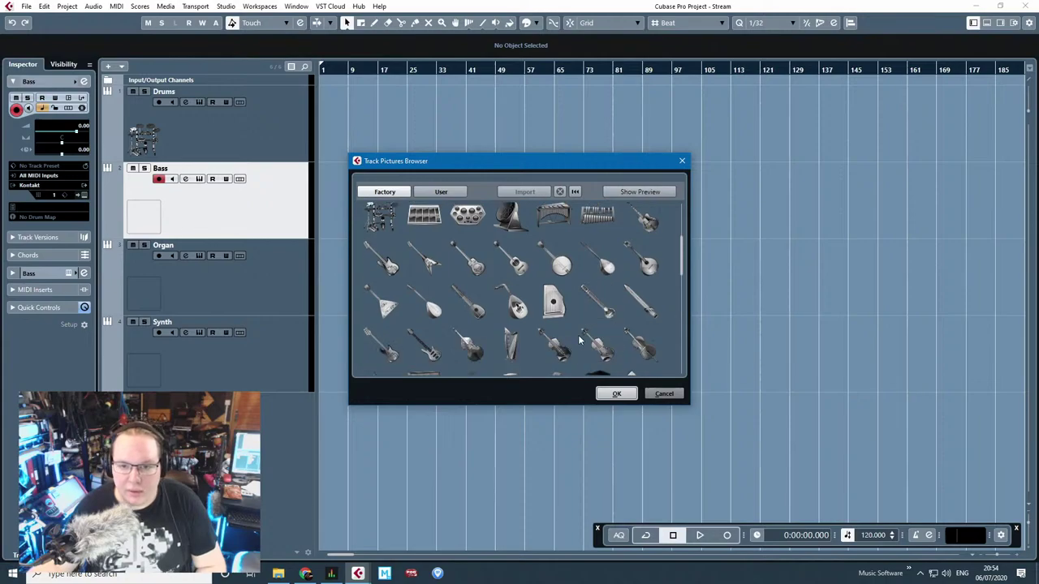
double_click(428, 344)
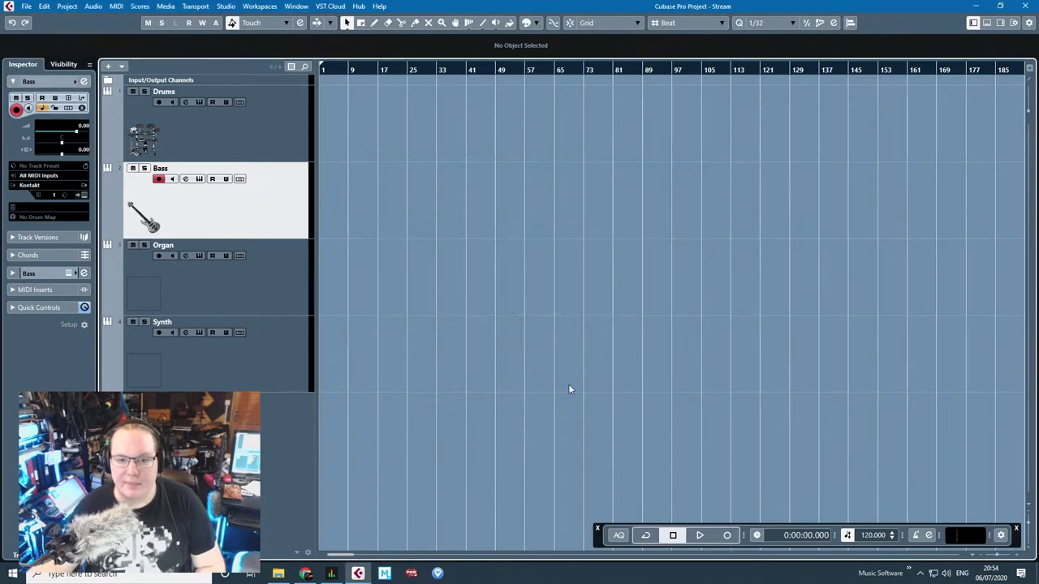
Step: Assign the factory picture of organ drawbars to the Organ track
double_click(146, 294)
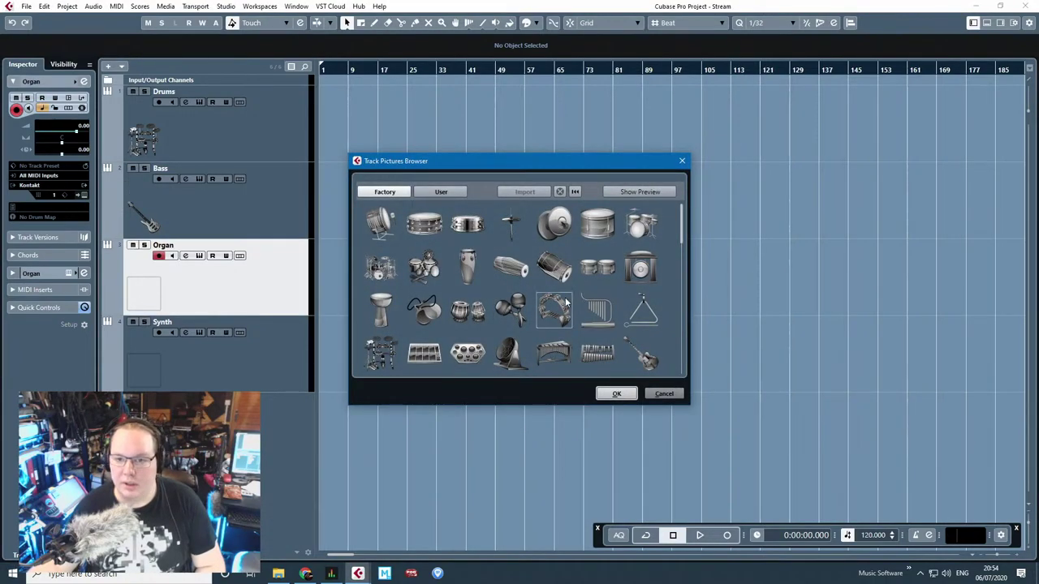
scroll(577, 312, down, 3)
scroll(568, 307, down, 2)
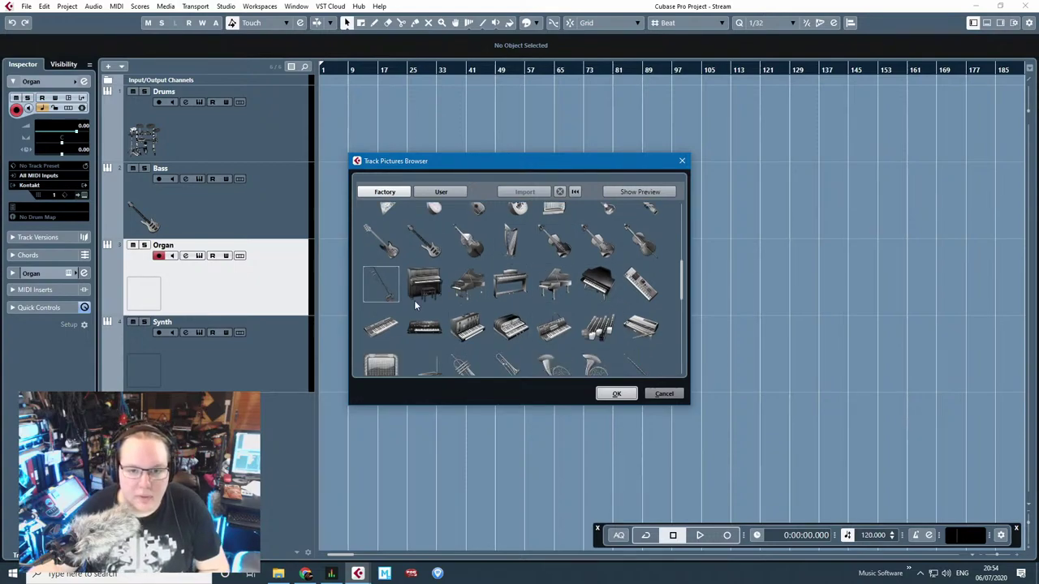
scroll(597, 327, down, 1)
click(598, 293)
click(619, 394)
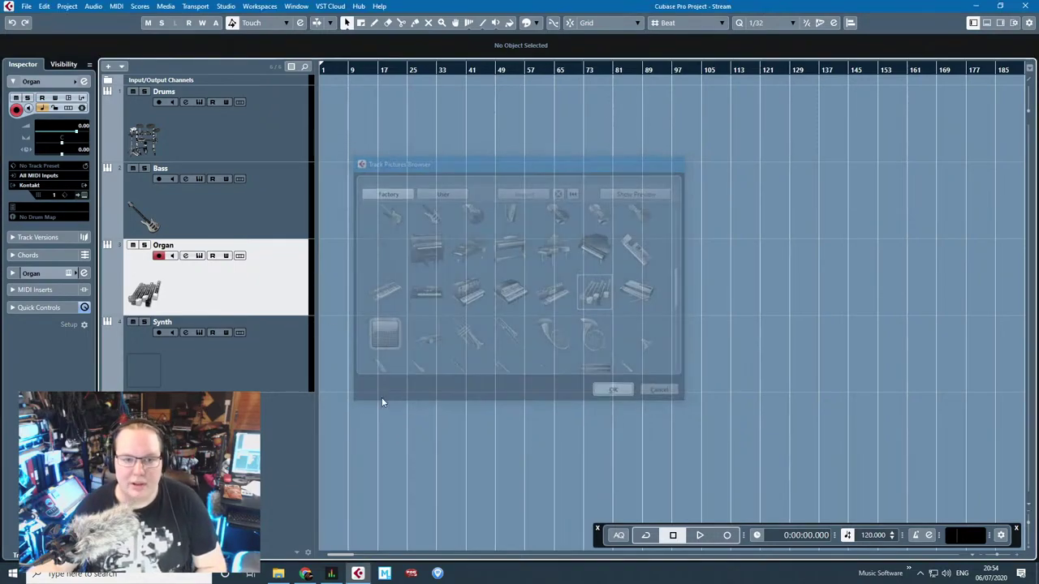
Step: Assign a factory picture of a synthesizer keyboard to the Synth track
double_click(143, 370)
scroll(487, 283, down, 2)
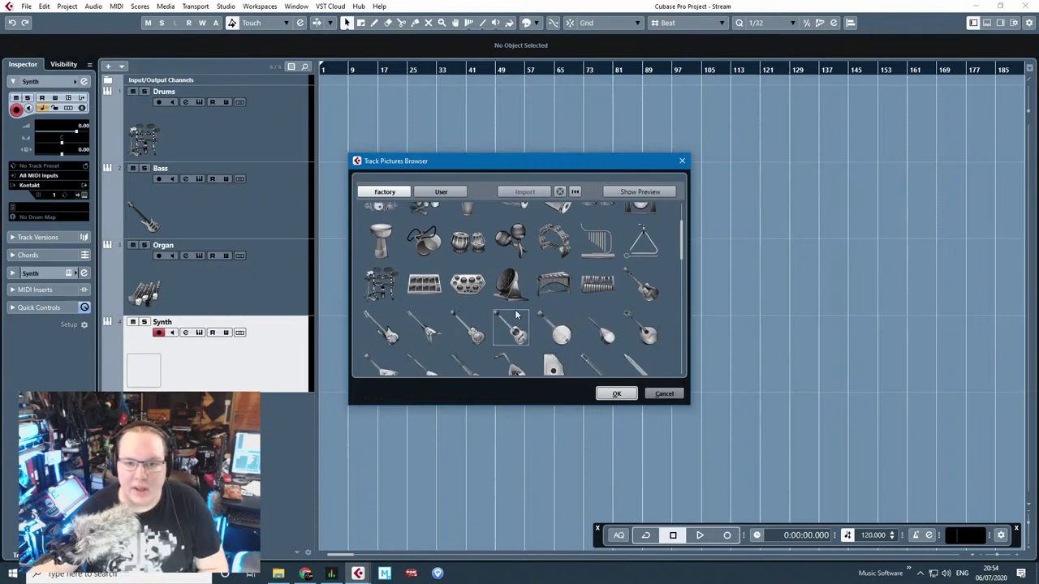
scroll(564, 341, up, 2)
scroll(564, 341, down, 5)
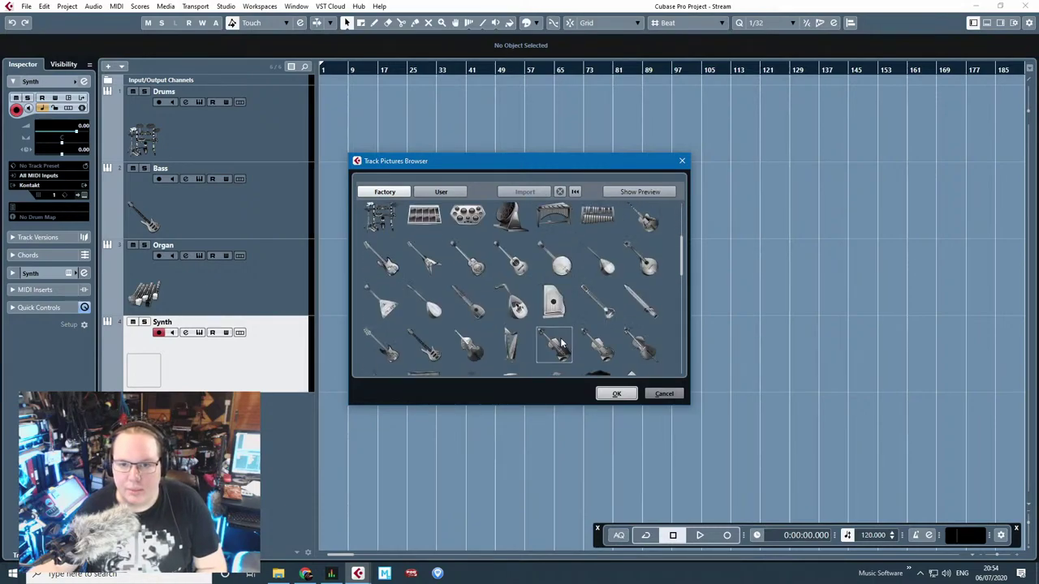
click(563, 336)
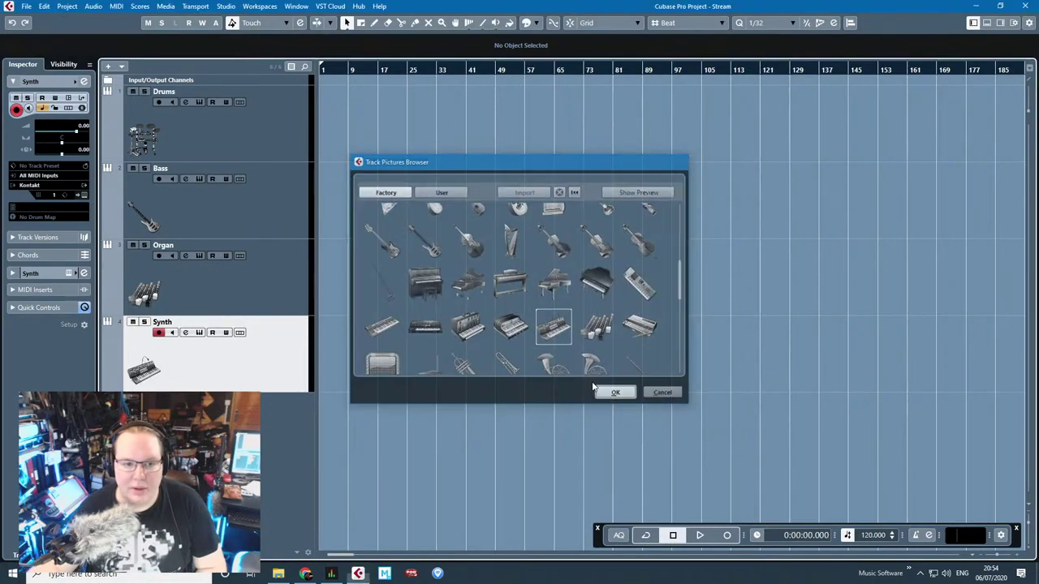
click(617, 394)
Step: Change the Drums track picture to an acoustic drum kit and reduce the height of all four tracks together, leaving only Drums selected
double_click(144, 135)
double_click(642, 224)
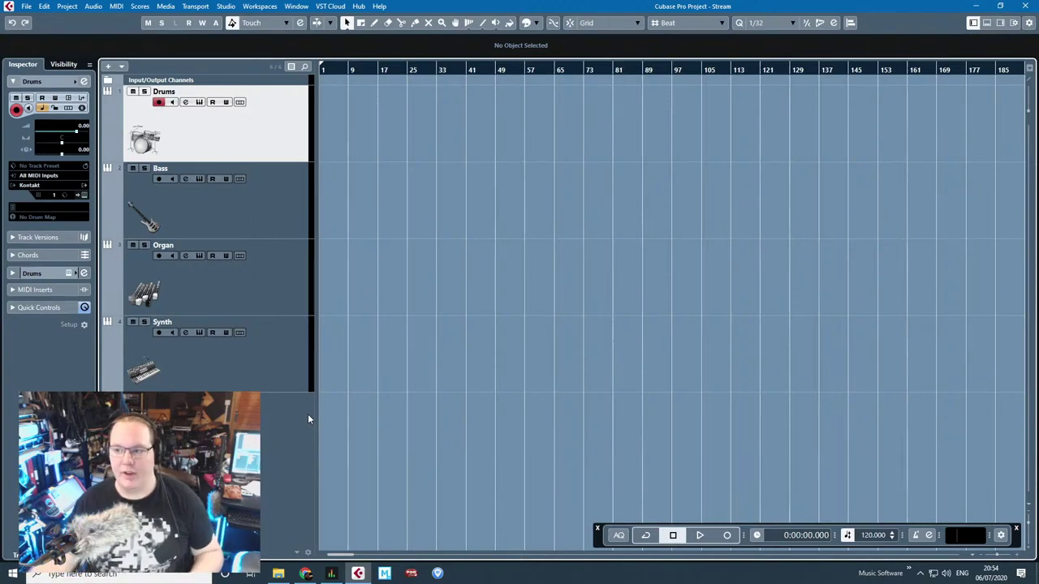
shift+click(290, 323)
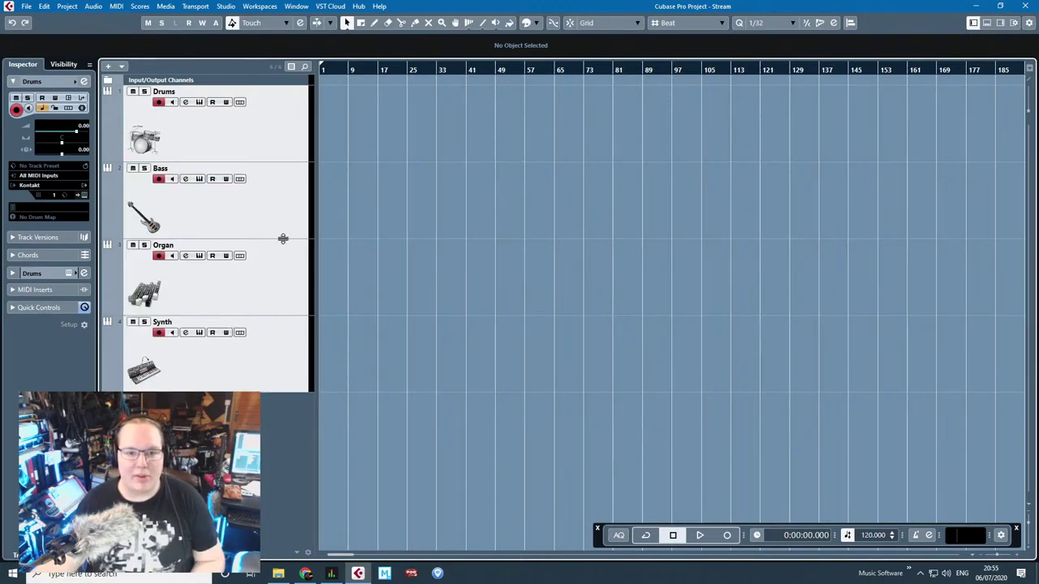
drag(286, 233, 285, 216)
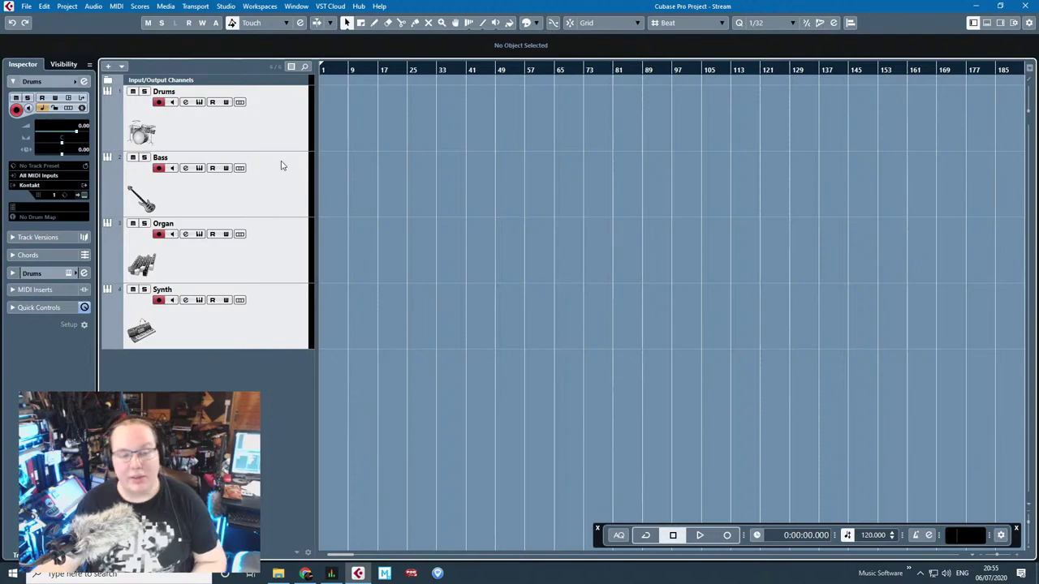
click(280, 132)
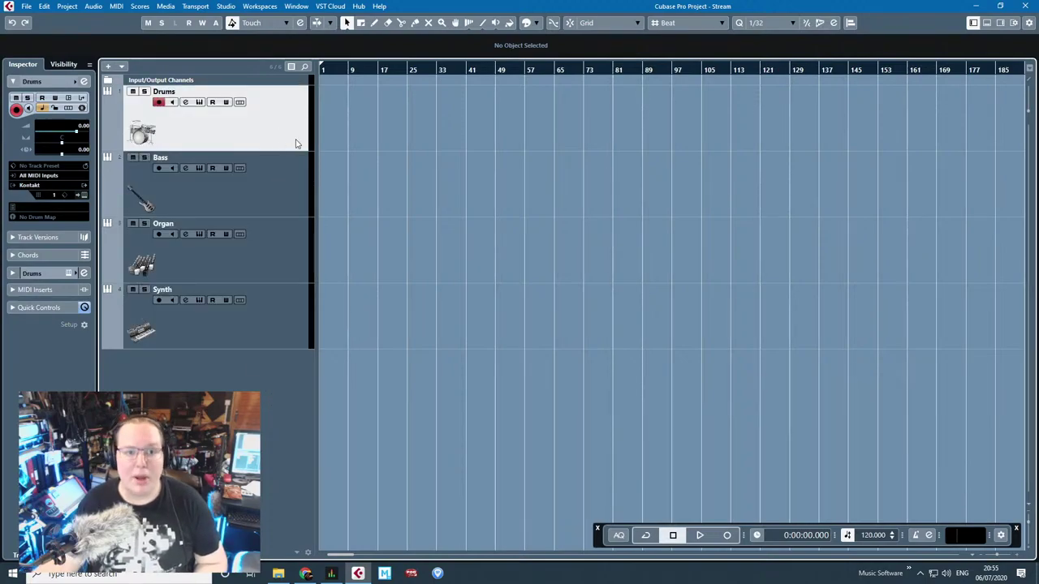
click(282, 173)
click(289, 246)
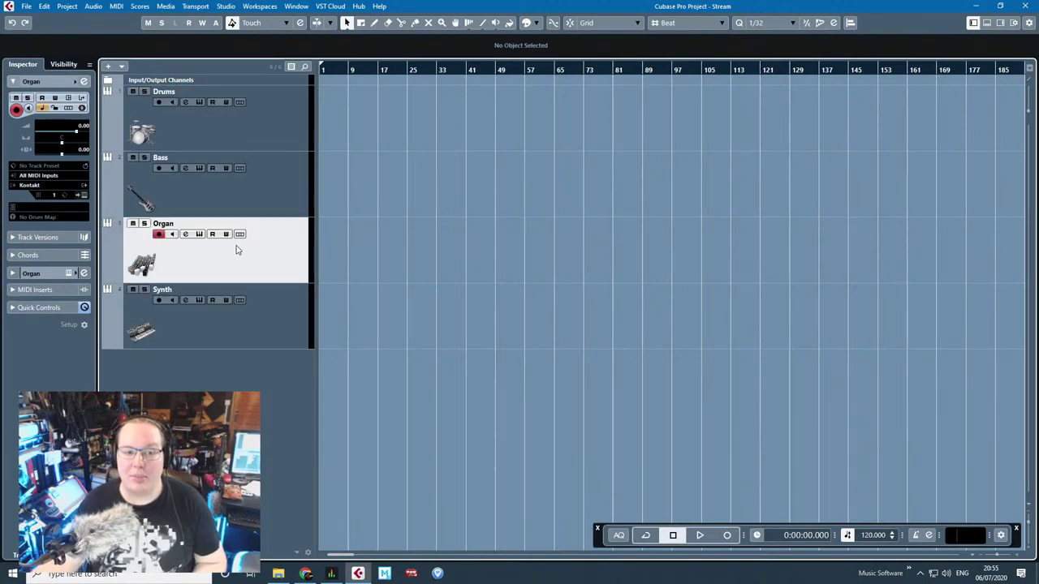
click(243, 344)
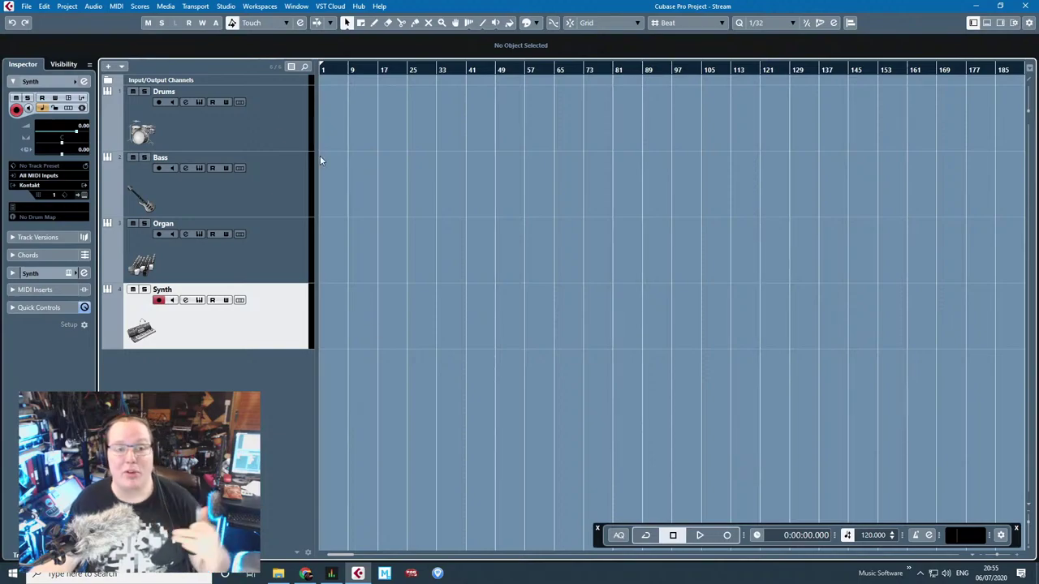
click(239, 102)
click(240, 102)
click(252, 122)
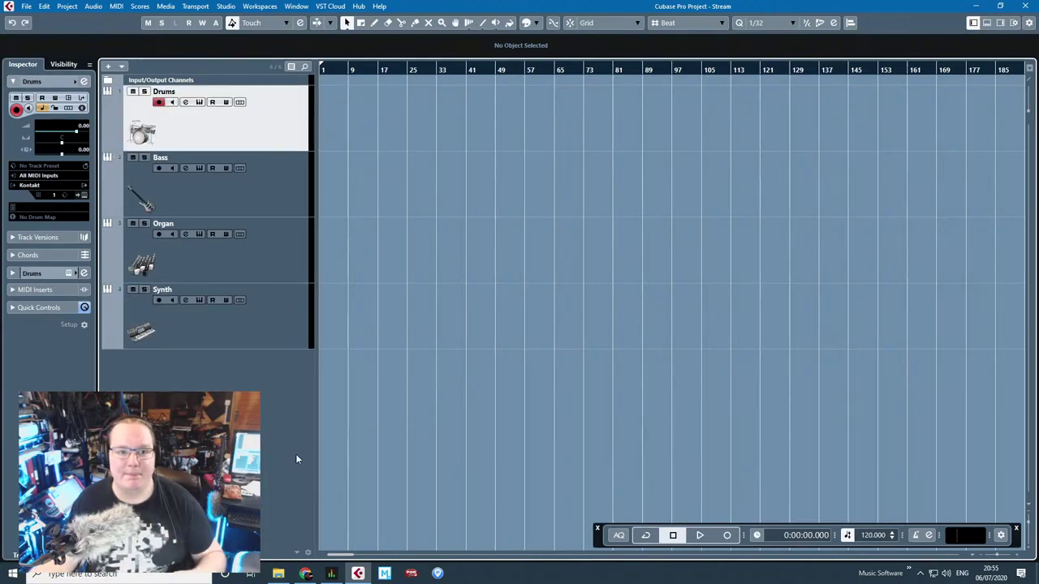
click(258, 175)
click(260, 261)
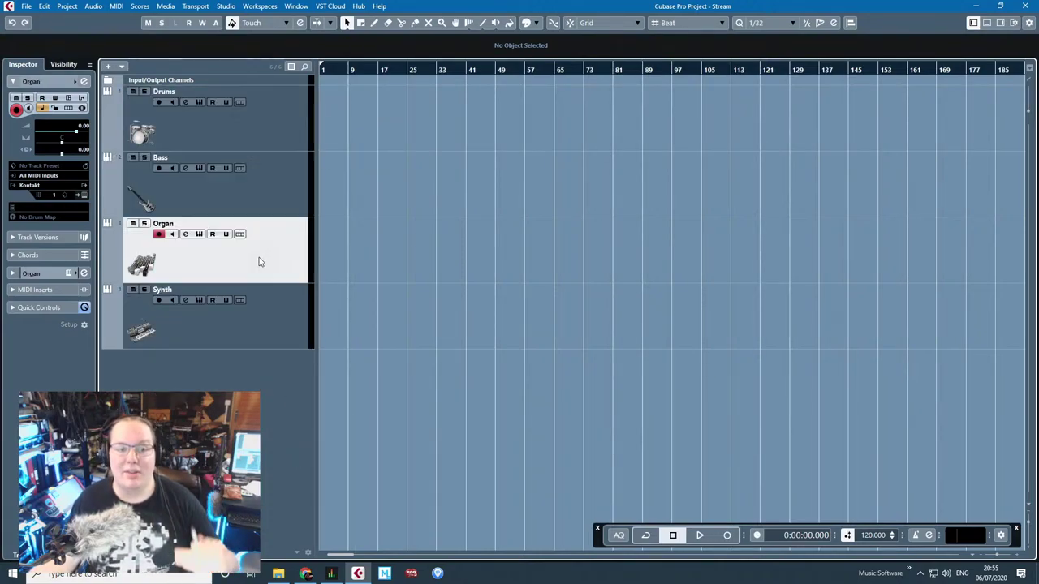
click(284, 344)
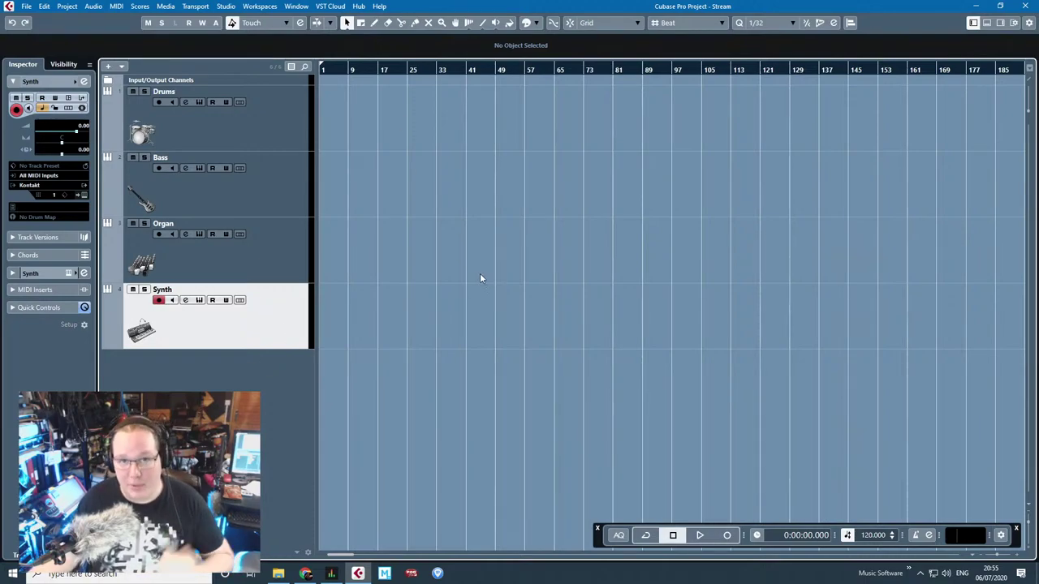
key(Up)
key(Up)
key(Up)
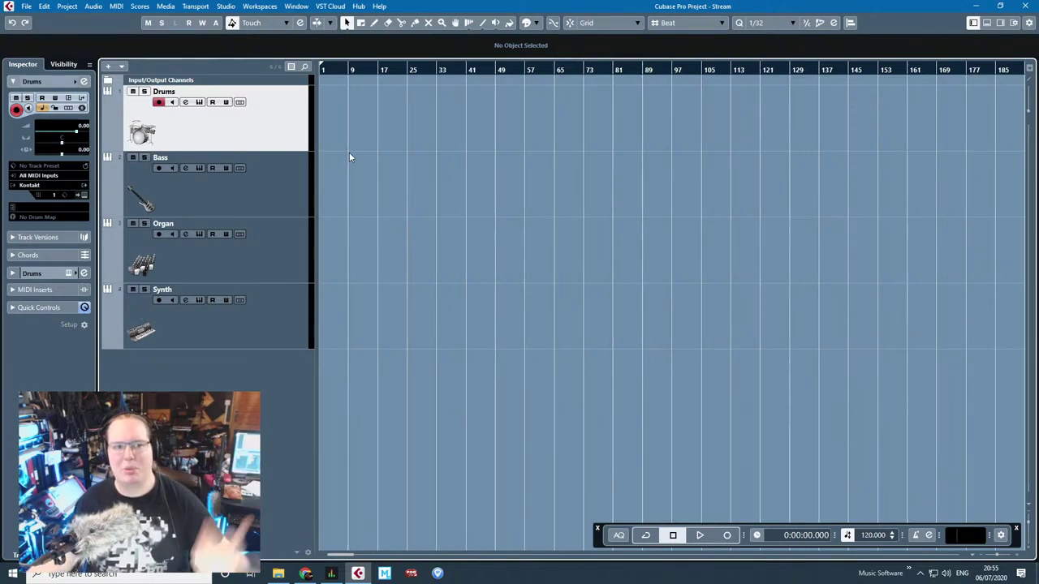
click(280, 178)
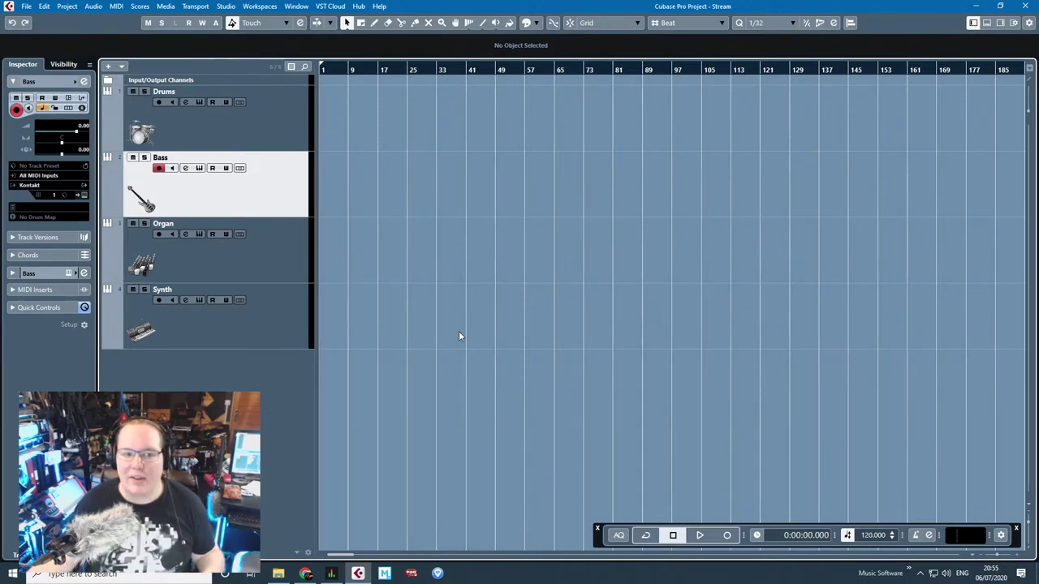
click(294, 259)
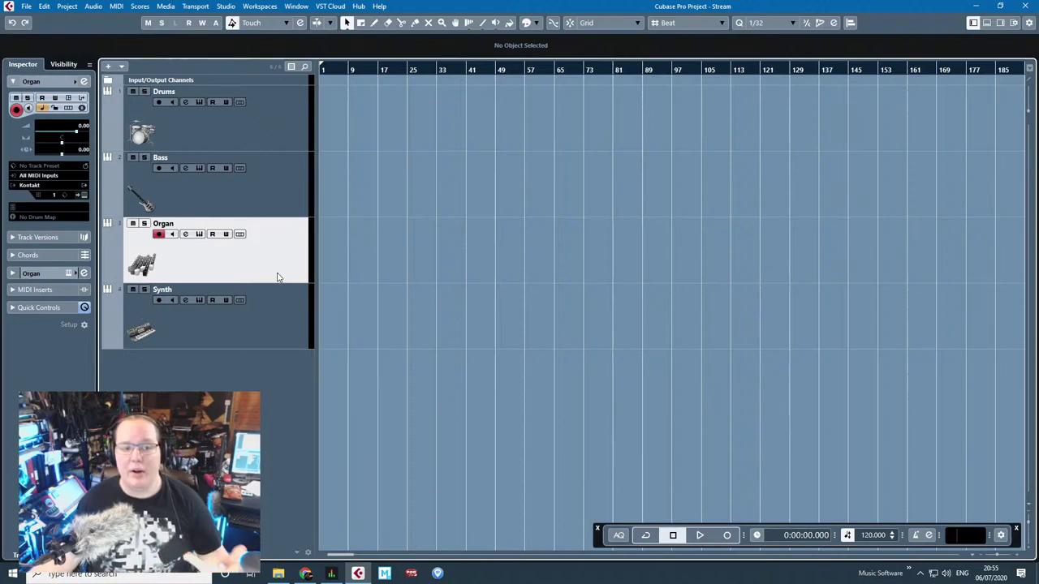
click(256, 335)
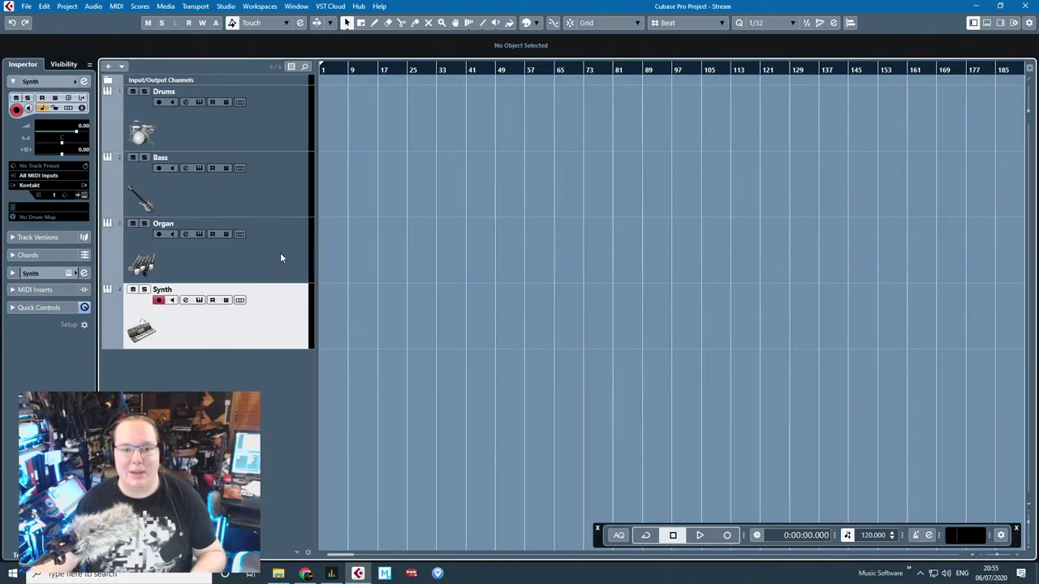
click(281, 258)
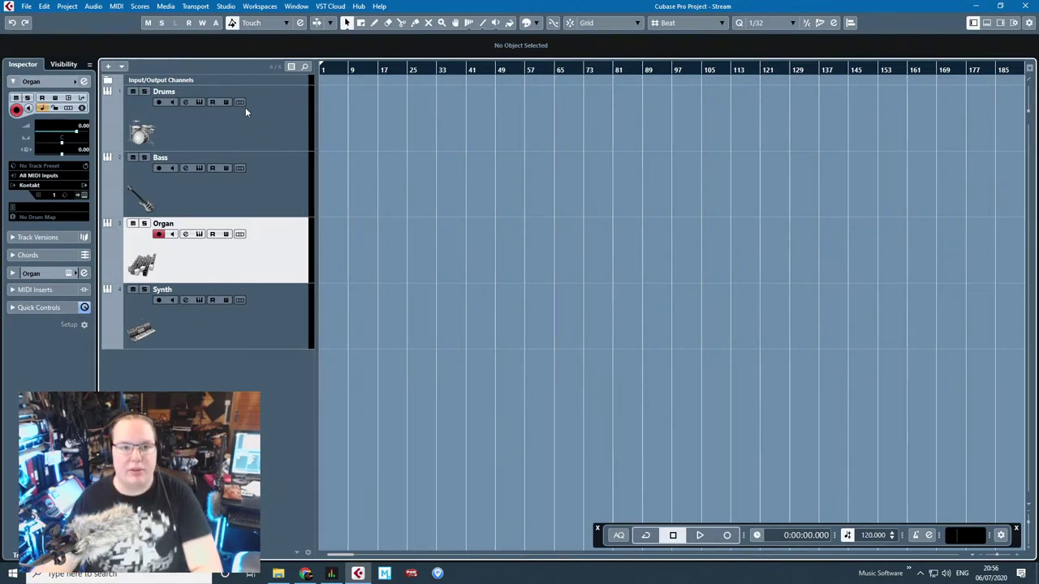
Step: Draw an empty four-bar part on the Drums track from bar 7 to bar 11
click(245, 107)
click(375, 21)
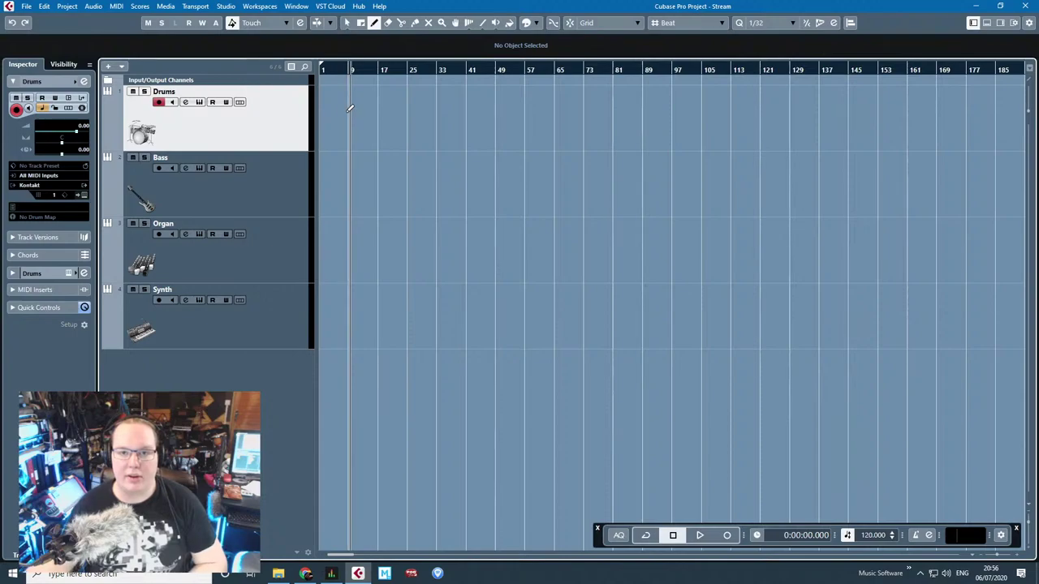
scroll(347, 109, up, 3)
drag(347, 114, 398, 114)
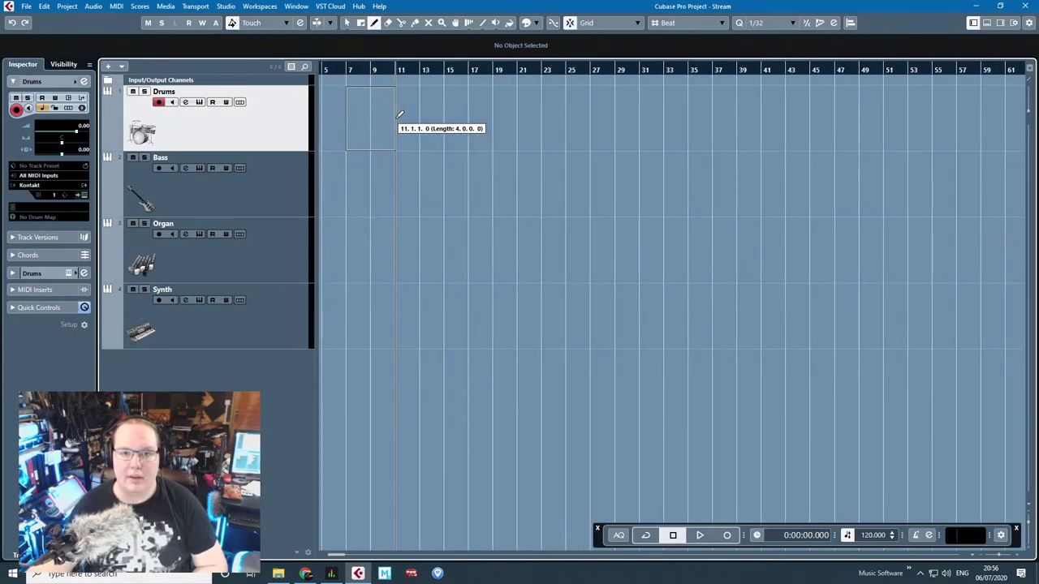
drag(398, 114, 398, 114)
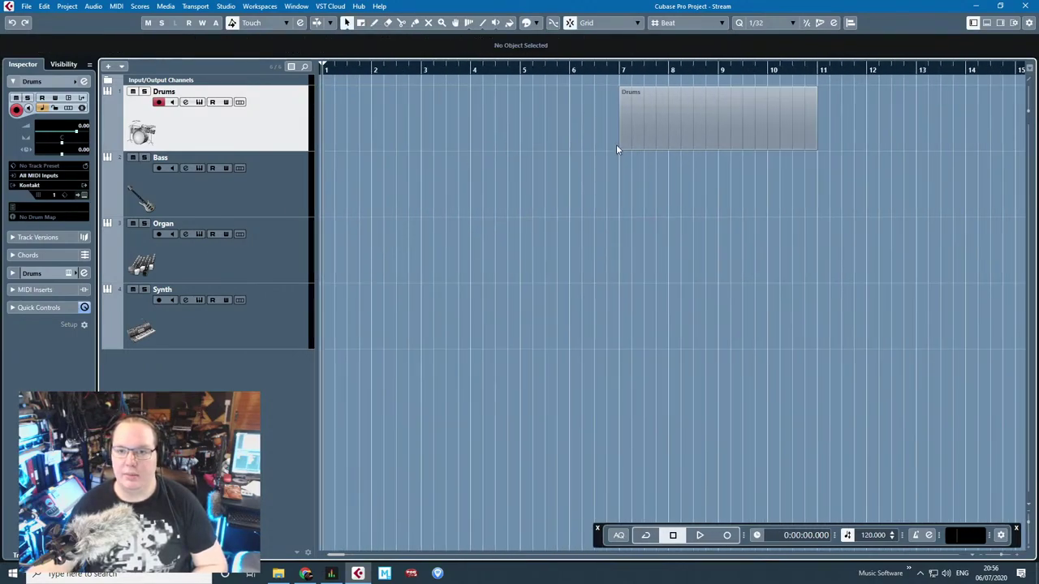
Step: Open the Drums part in the Key Editor and draw a C1 note at its start, 7.1.1.0, with length 0.0.3.60
click(677, 114)
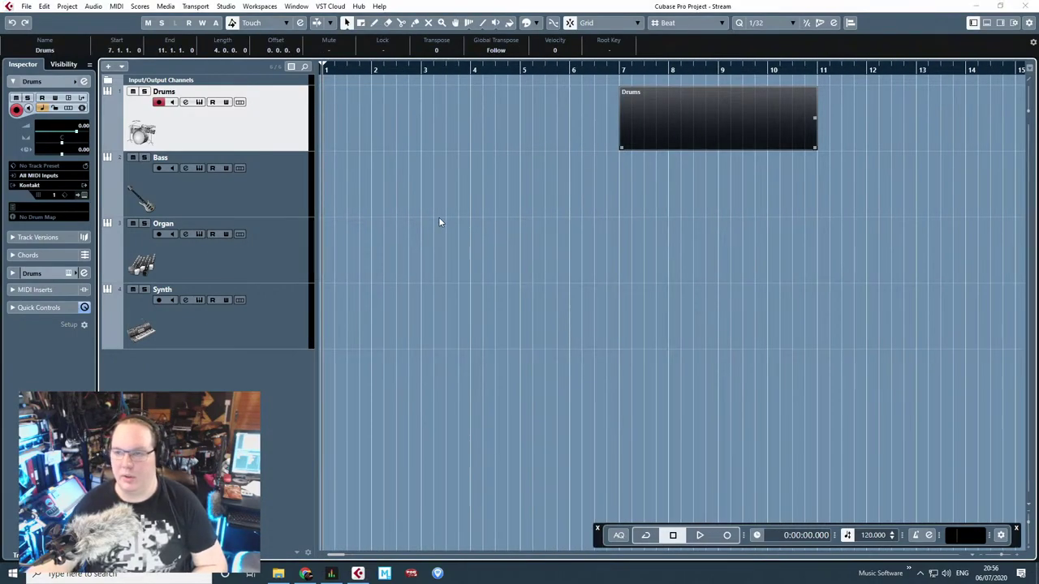
key(Return)
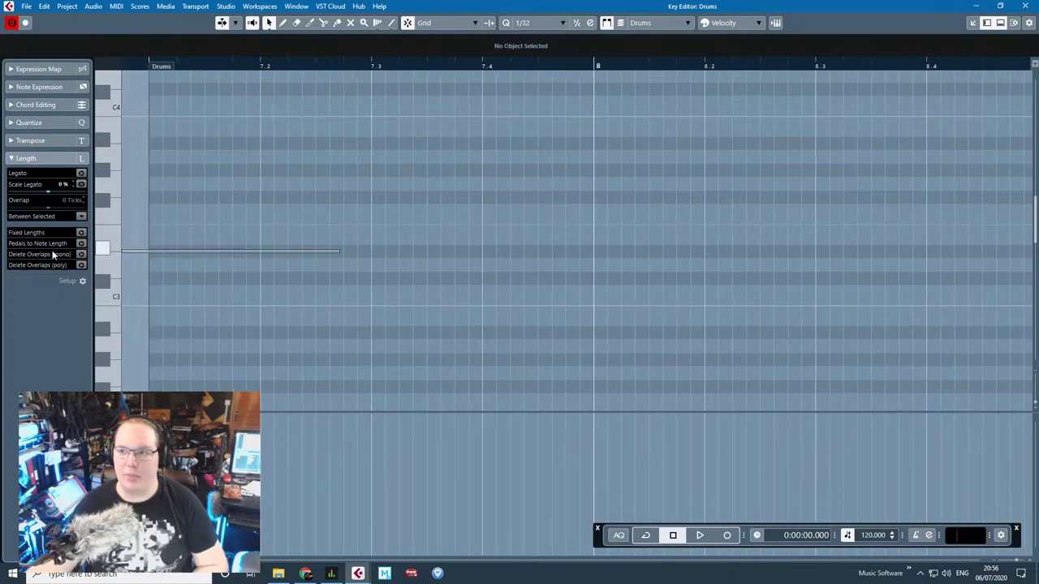
scroll(254, 258, down, 1)
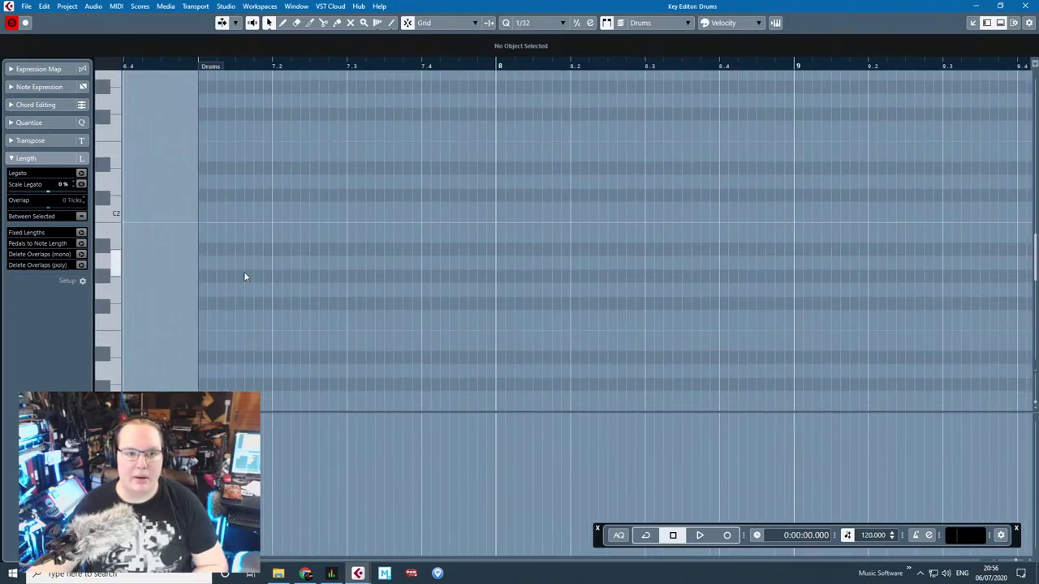
double_click(242, 324)
scroll(248, 326, up, 2)
scroll(255, 256, down, 2)
drag(278, 181, 221, 261)
Step: Set the project tempo to 131 BPM
double_click(870, 538)
text(122)
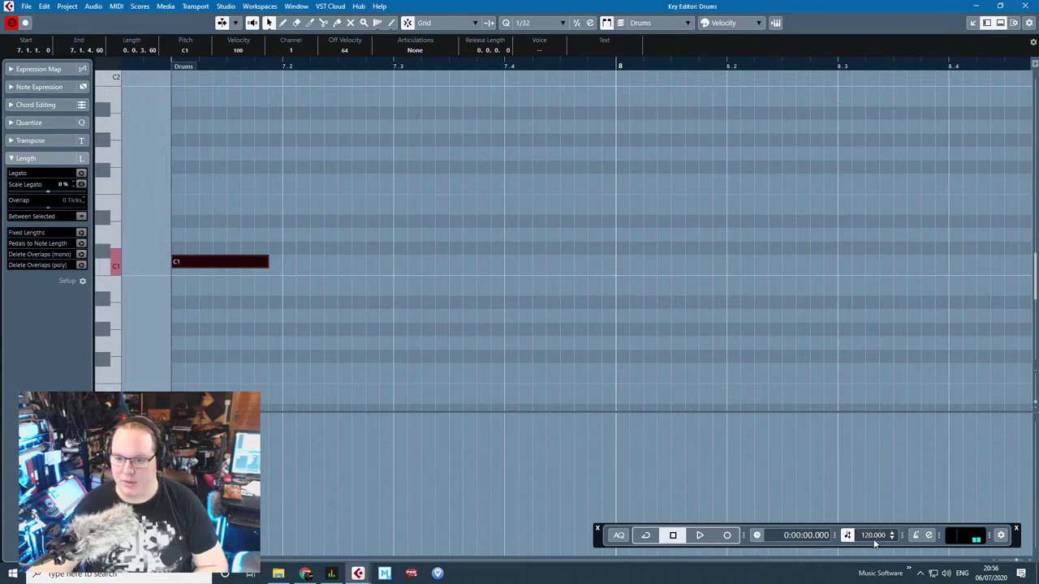
key(Return)
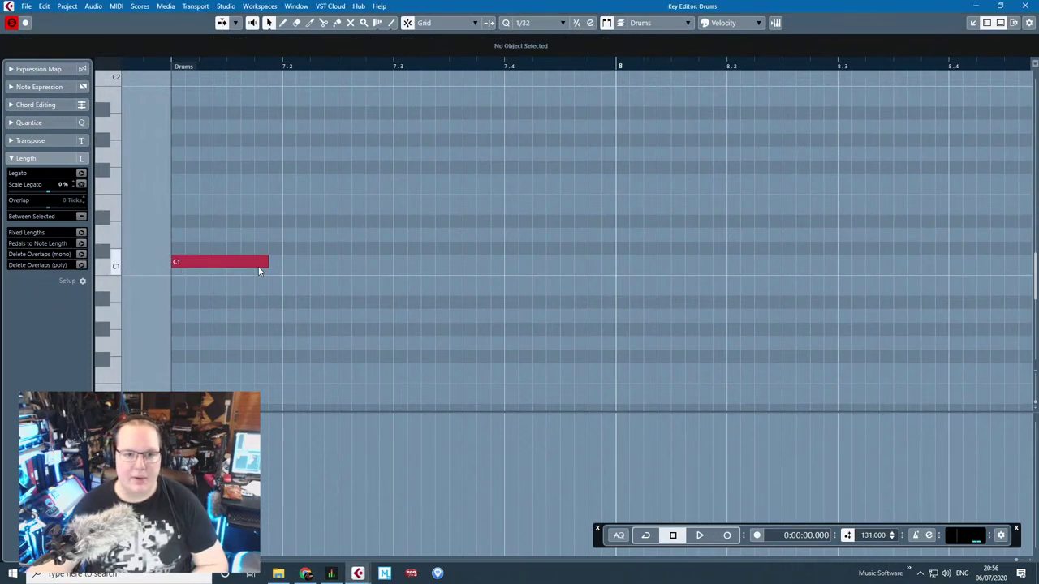
Step: Lay out C1 notes at 7.1.1.0 and 7.1.4.0, the second one softer, and a D#1 at 7.1.4.60, all 0.0.2.0 long
drag(262, 265, 311, 227)
click(252, 172)
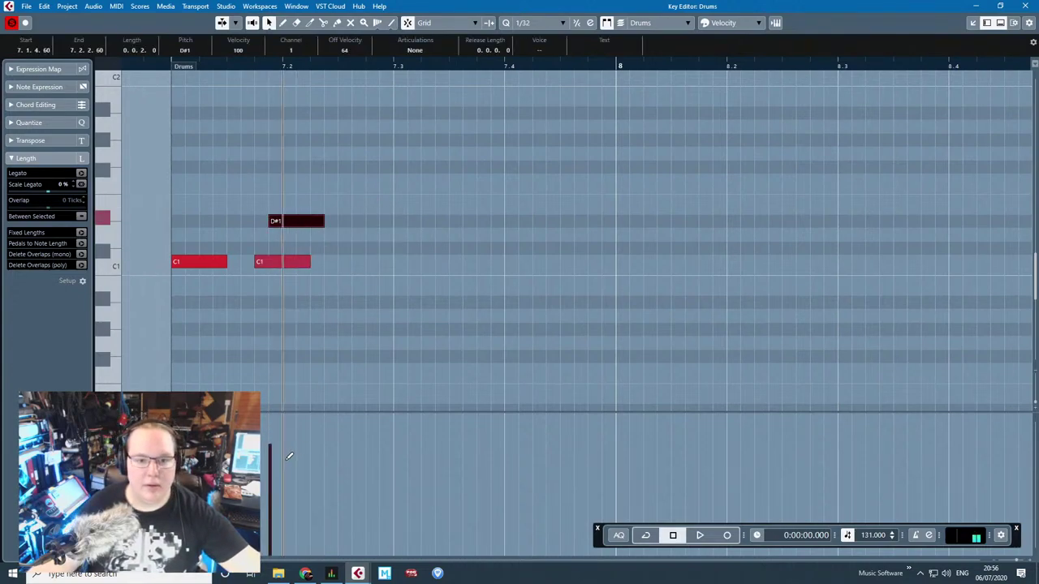
Step: Build a row of eight consecutive F#1 notes, each 0.0.2.0 long, filling bar 7
mouse_move(188, 309)
mouse_down()
mouse_move(231, 247)
mouse_move(184, 136)
mouse_move(198, 171)
mouse_move(185, 172)
mouse_up()
key(ctrl+d)
drag(243, 191, 201, 165)
key(ctrl+d)
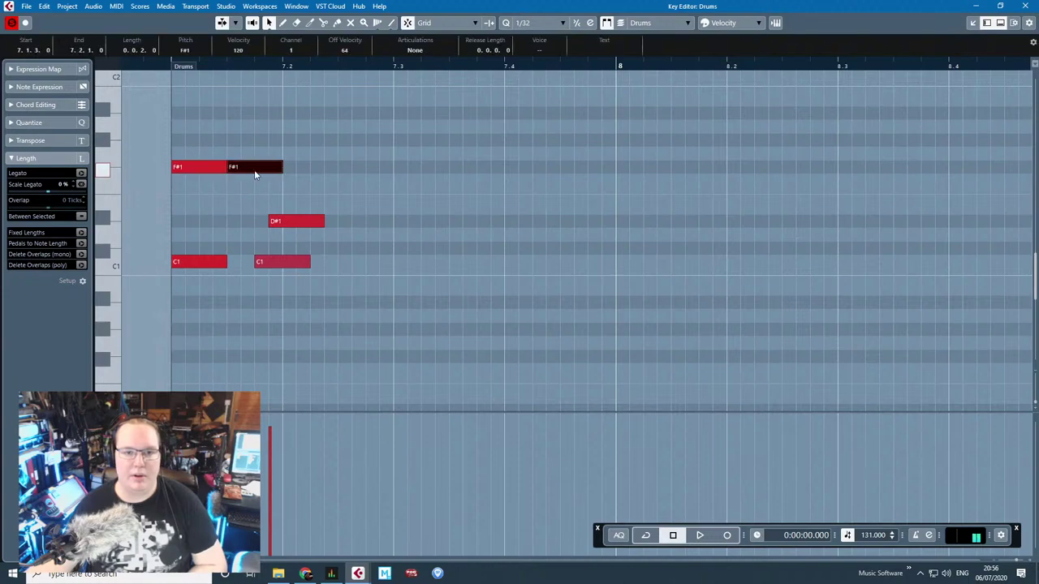
drag(294, 188, 203, 162)
key(ctrl+d)
key(ctrl+d)
key(ctrl+d)
Step: Slightly lower the velocity of every second F#1 note and shift the whole F#1 row slightly late, off the grid
click(259, 166)
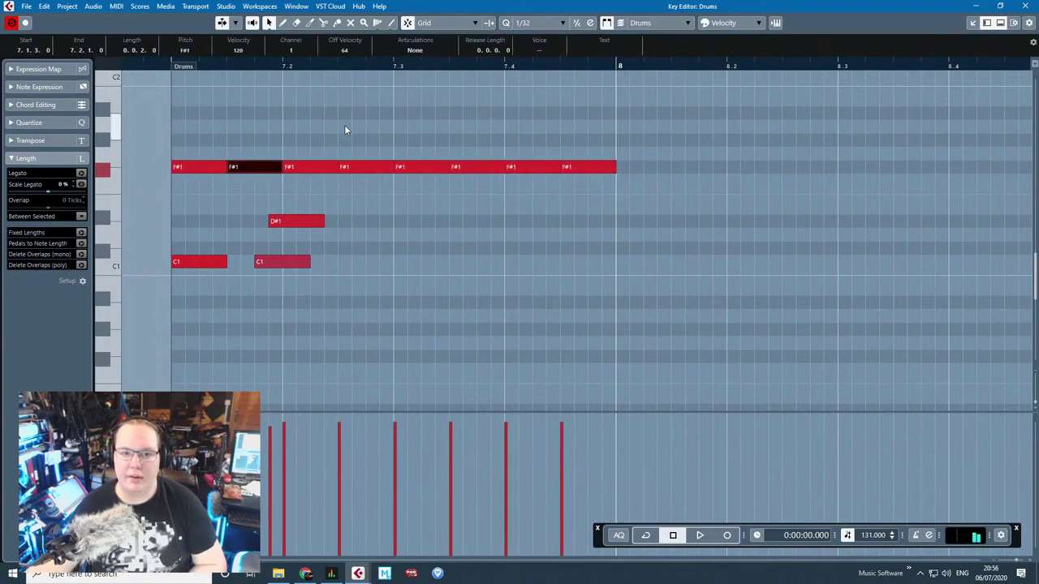
shift+click(365, 167)
shift+click(473, 167)
shift+click(586, 167)
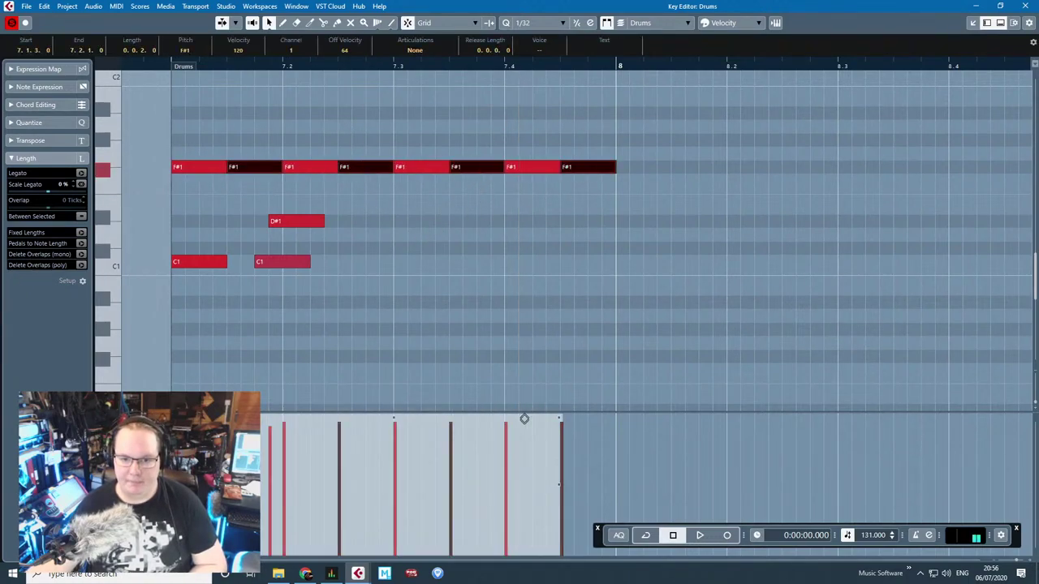
drag(598, 211, 175, 168)
key(j)
click(158, 97)
Step: Play the beat from bar 7 and move the D#1 note to 7.2.1.0
drag(165, 61, 165, 65)
key(space)
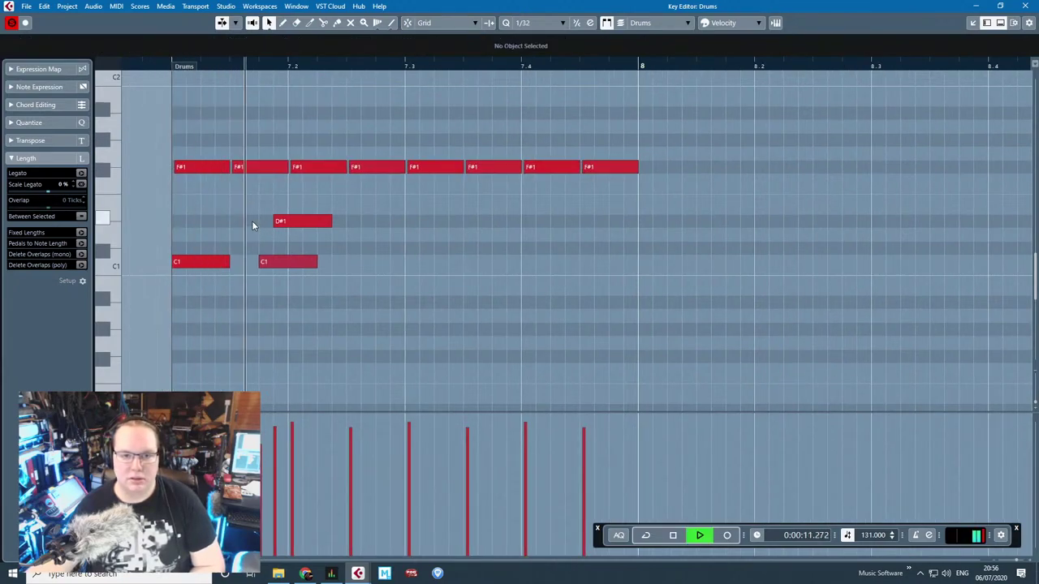
key(space)
drag(290, 221, 306, 221)
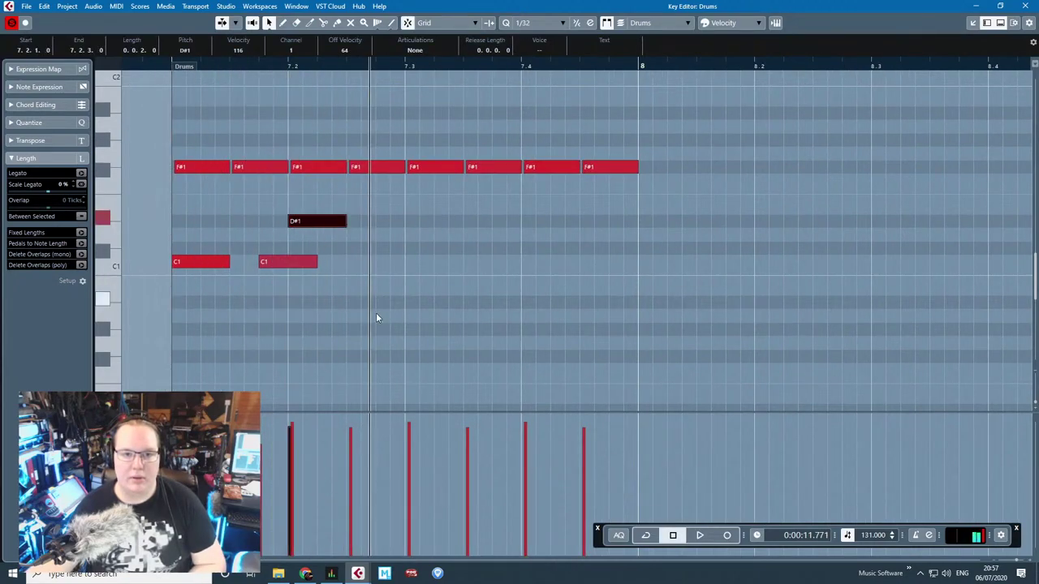
Step: Copy the D#1 note to a softer D1 note at 7.2.4.0
drag(387, 250, 295, 195)
key(ctrl+d)
drag(371, 222, 393, 235)
Step: Copy the two C1 notes into the second half of bar 7, at 7.3.1.0 and 7.3.3.0
drag(396, 283, 173, 254)
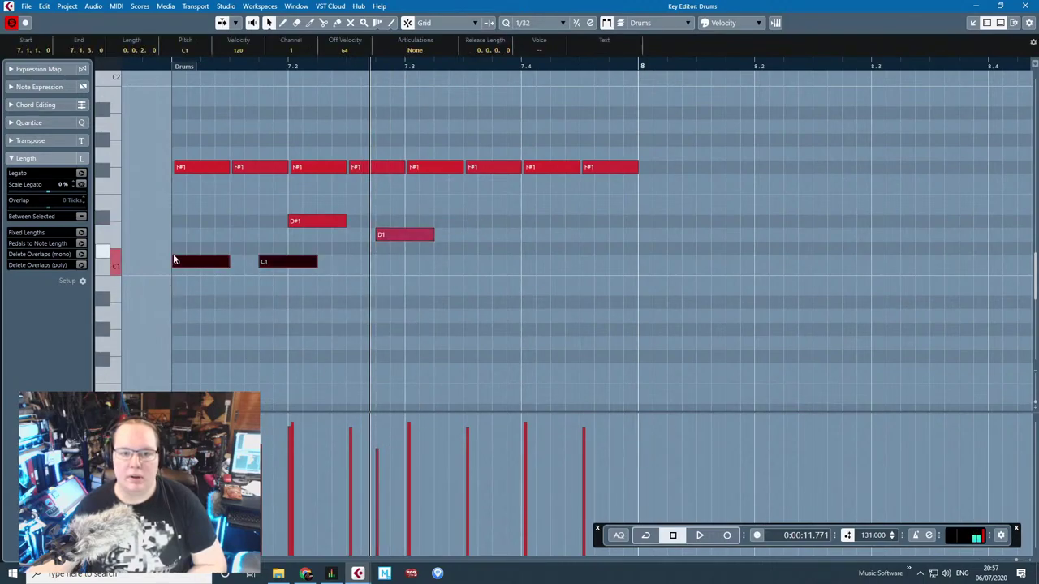
key(ctrl+d)
drag(365, 264, 451, 266)
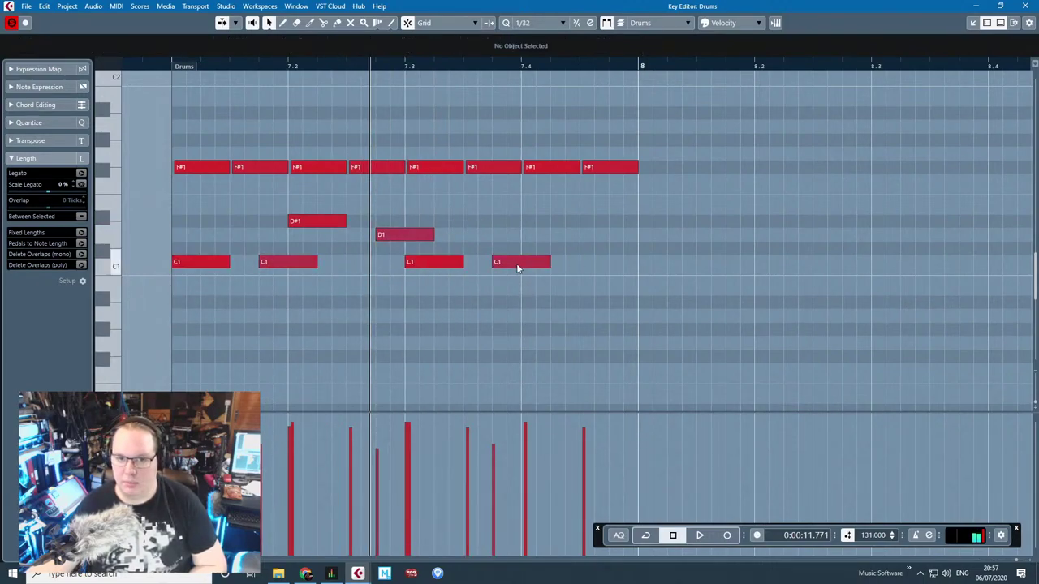
mouse_move(515, 264)
mouse_down()
mouse_move(495, 266)
mouse_move(521, 267)
mouse_up()
Step: Copy the D#1 note to 7.4.1.0 and play bar 7
click(304, 219)
key(ctrl+d)
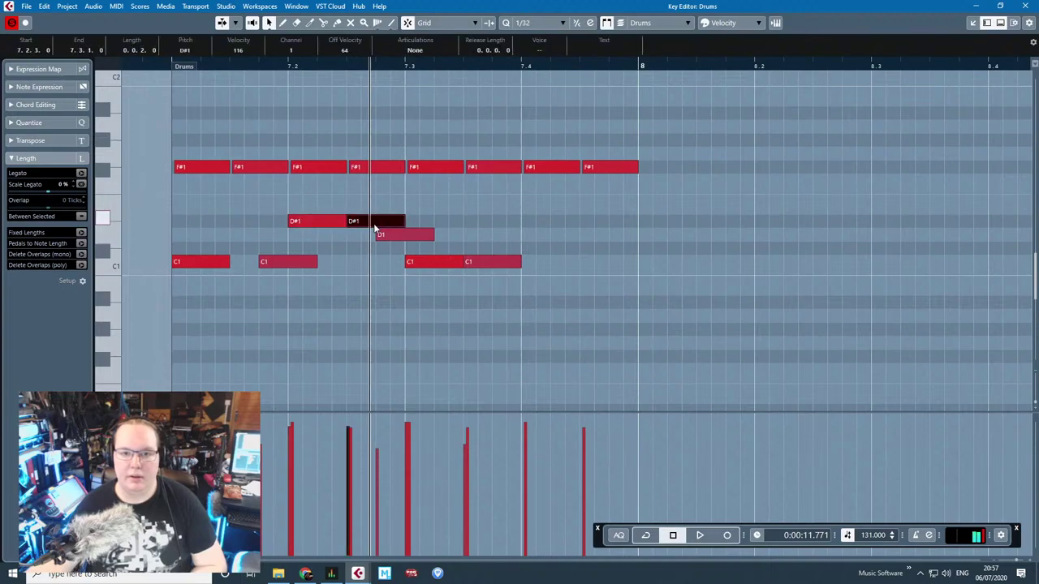
drag(378, 227, 538, 225)
key(space)
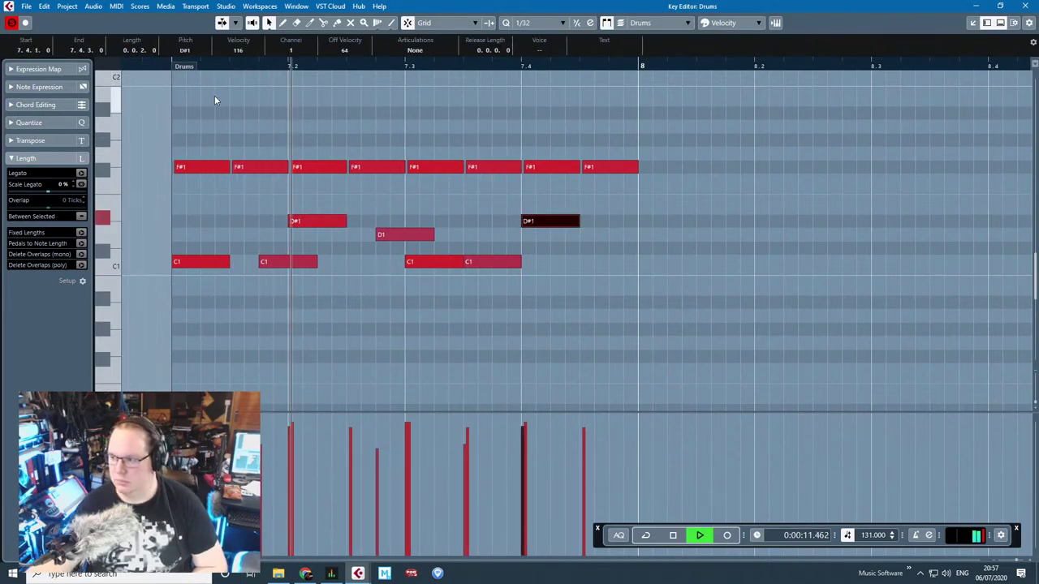
key(space)
Step: Duplicate all notes of bar 7 into bar 8, starting at 8.1.1.0
click(679, 256)
key(ctrl+a)
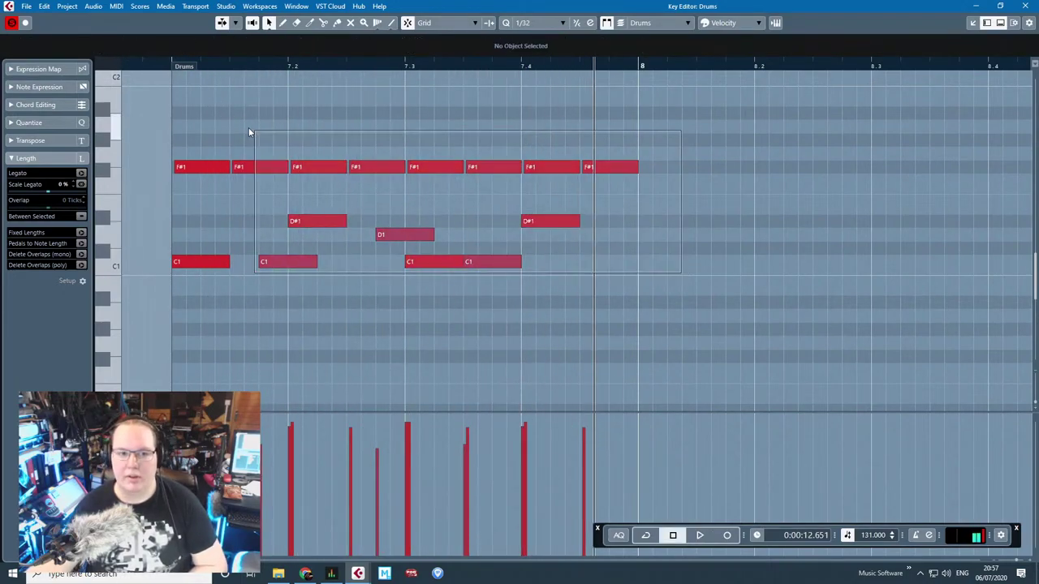
key(ctrl+d)
mouse_move(670, 269)
mouse_down()
mouse_move(702, 267)
mouse_move(677, 268)
mouse_up()
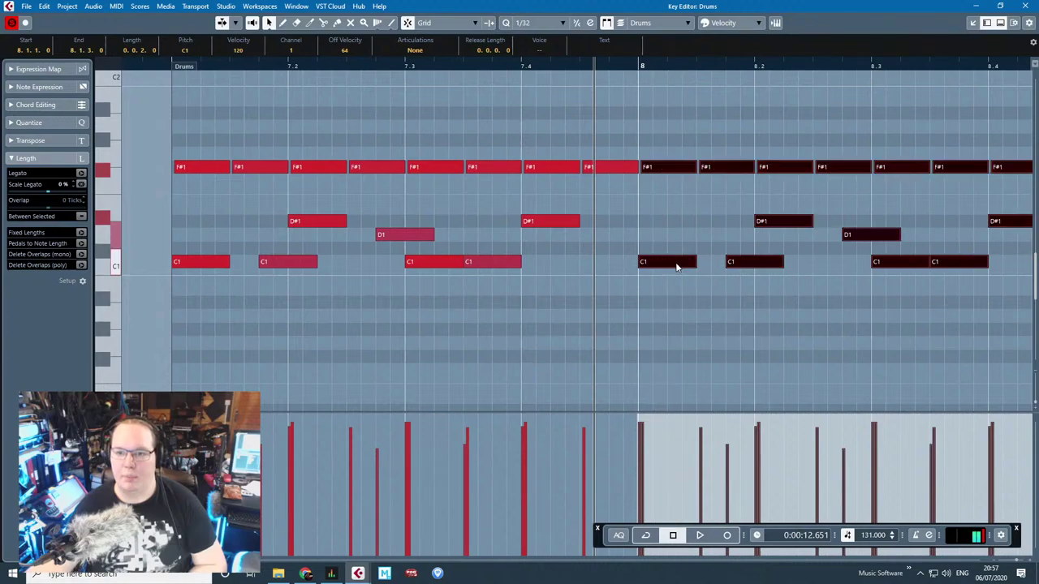
Step: Duplicate the notes of bars 7 and 8 into bars 9 and 10, starting at 9.1.1.0
scroll(676, 267, down, 3)
key(ctrl+a)
key(ctrl+d)
scroll(937, 257, up, 1)
drag(805, 263, 803, 265)
Step: Vary the C1 notes in the first beat of bar 10: 0.0.1.0-long notes at 10.1.1.0, 10.1.2.0 and 10.1.4.0
scroll(807, 268, down, 3)
scroll(875, 313, up, 3)
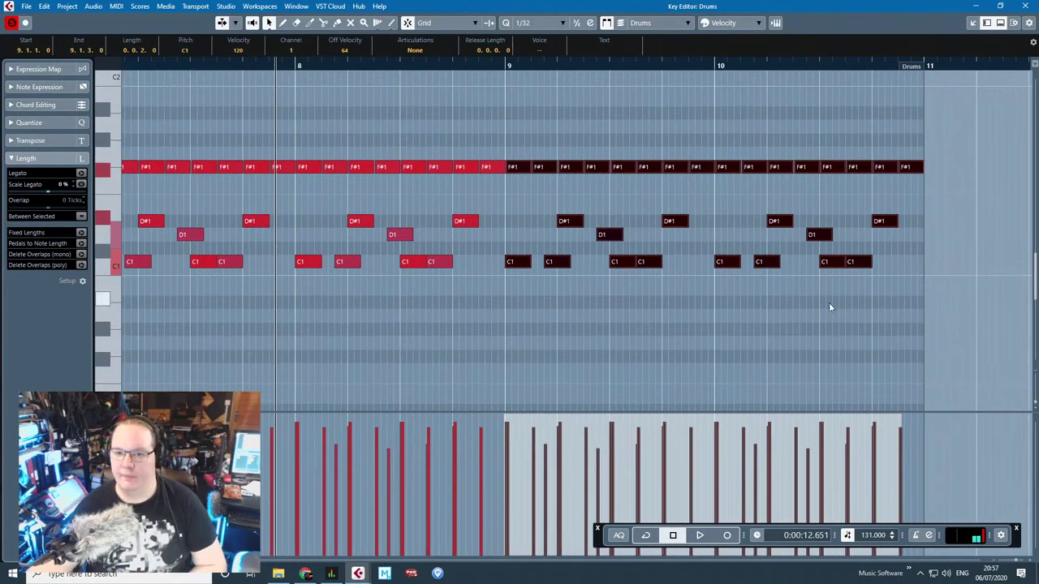
scroll(775, 312, up, 3)
scroll(769, 312, down, 4)
click(770, 305)
scroll(769, 302, up, 3)
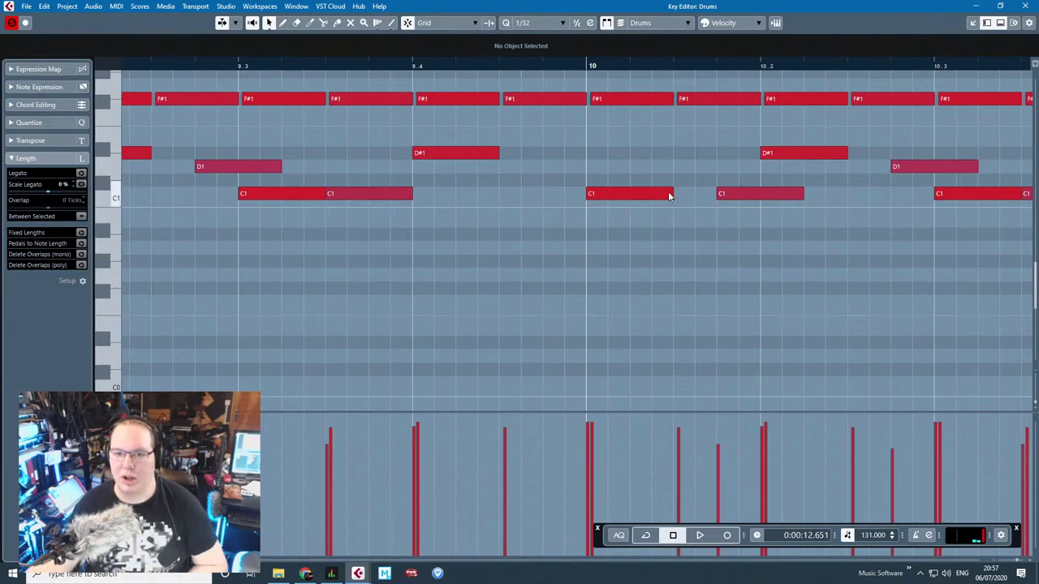
drag(671, 195, 630, 196)
click(742, 196)
drag(742, 196, 721, 191)
key(space)
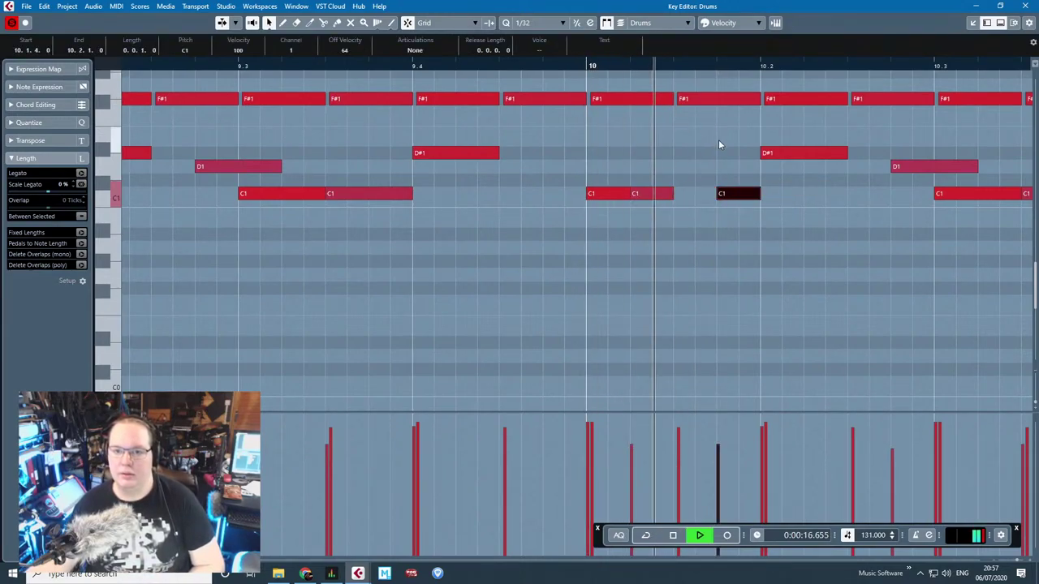
Step: Move the D#1 note at beat 10.2 to 10.2.3.0 and play bar 10
drag(821, 144, 908, 151)
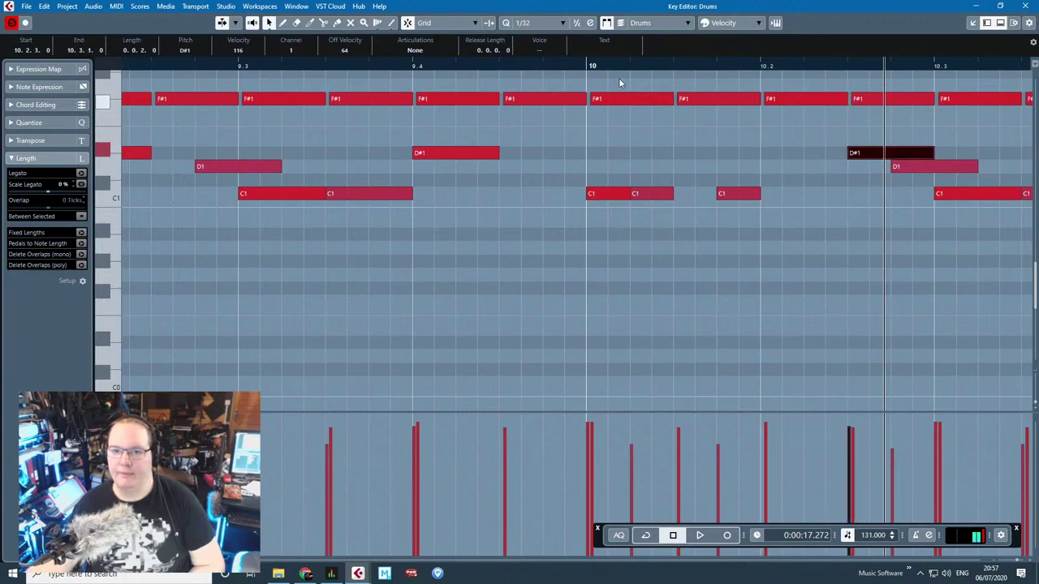
key(space)
key(g)
click(932, 272)
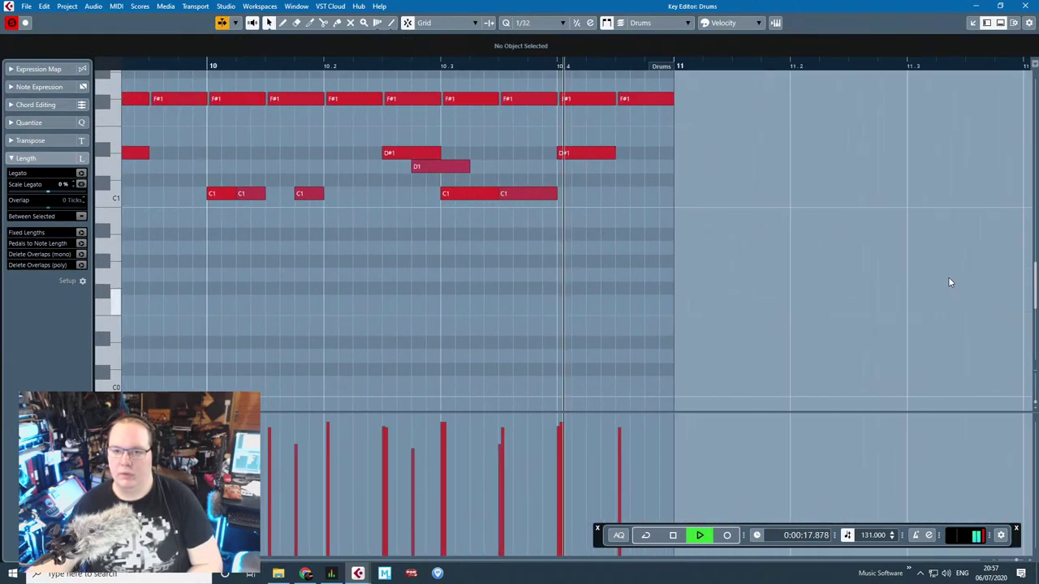
key(space)
Step: Delete the D1 note in bar 10 and play the bar from its start
click(454, 168)
key(Delete)
click(207, 67)
scroll(303, 166, up, 3)
key(space)
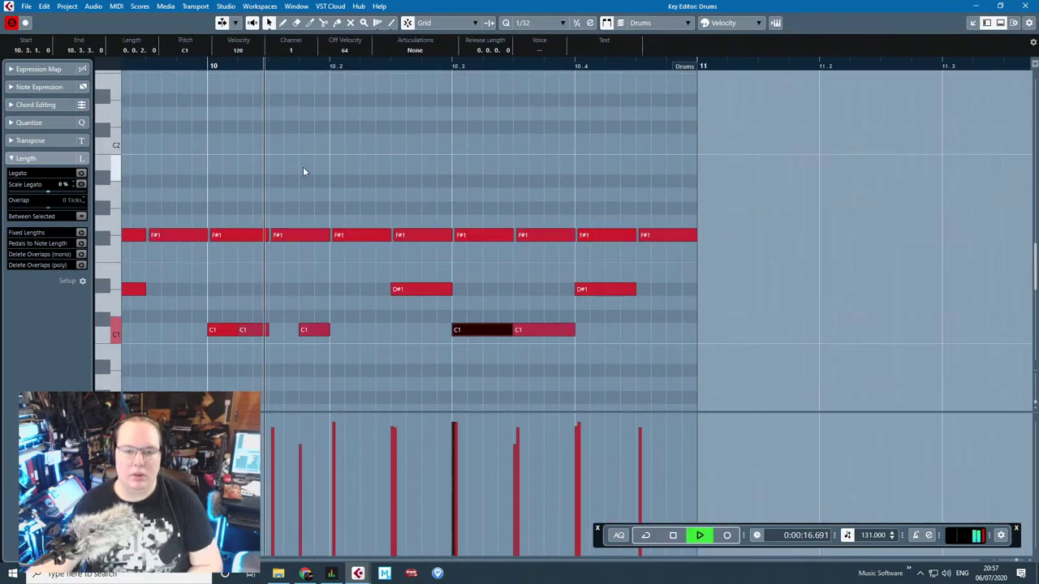
key(space)
Step: Place two 0.0.1.0-long D#1 notes at 10.4.1.0 and 10.4.2.0, and delete the F#1 notes in beat 10.4
scroll(535, 335, up, 1)
click(609, 290)
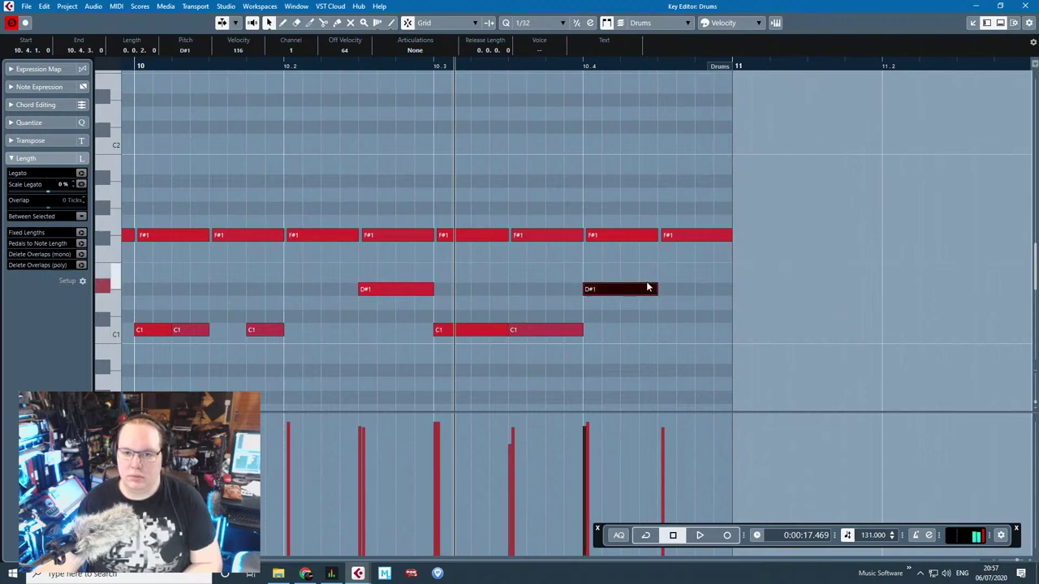
drag(650, 287, 636, 288)
key(ctrl+d)
drag(702, 265, 627, 216)
key(Delete)
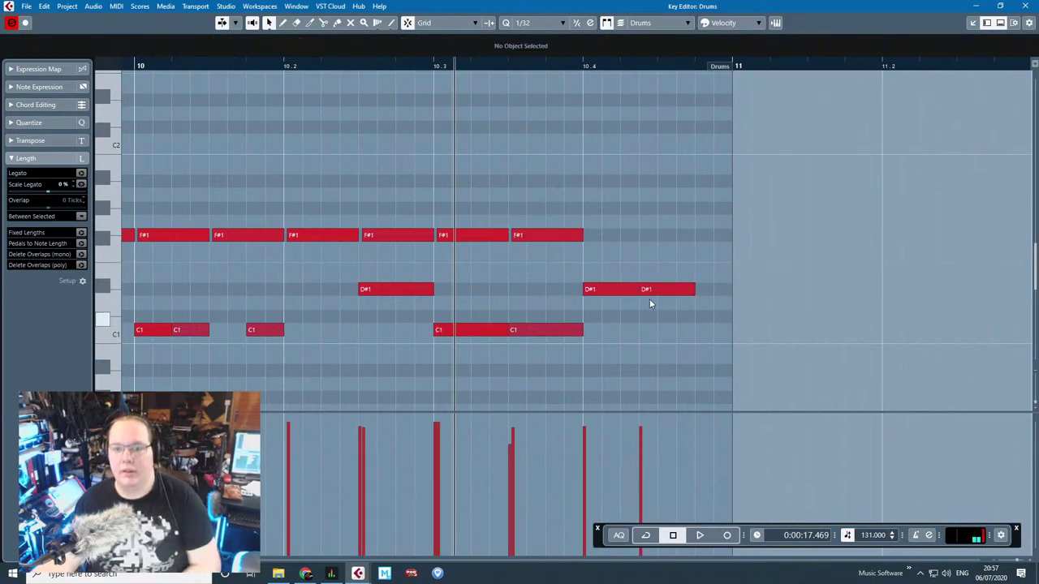
drag(651, 308, 610, 280)
drag(693, 288, 673, 223)
Step: Extend the fill with 0.0.1.0-long notes, G1 at 10.4.3.0 and A#1 at 10.4.4.0
click(663, 290)
key(ctrl+d)
key(ctrl+d)
drag(707, 224, 707, 182)
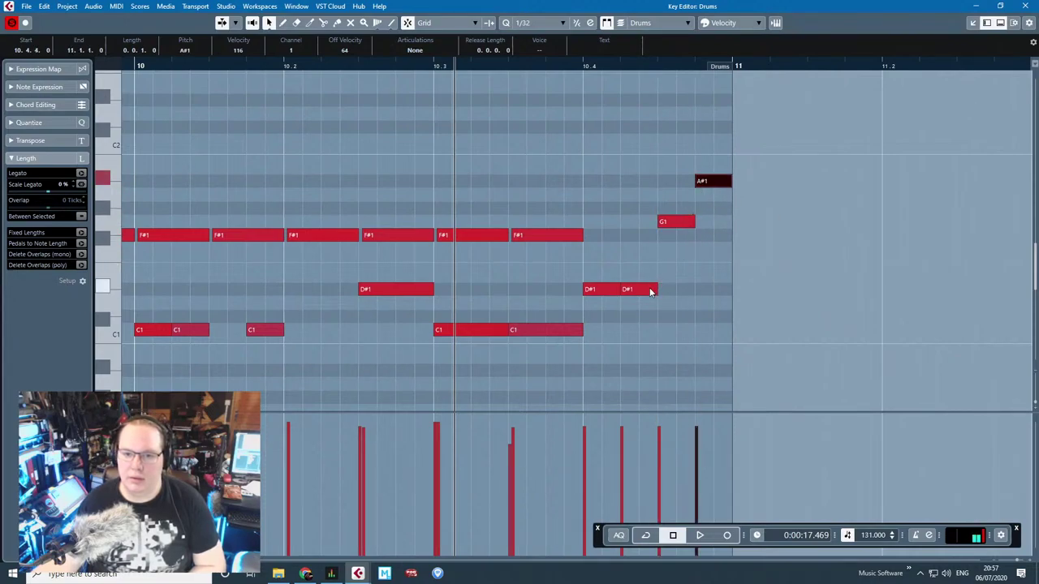
Step: Lower the velocity of the second D#1 in beat 10.4 and play the fill
click(390, 81)
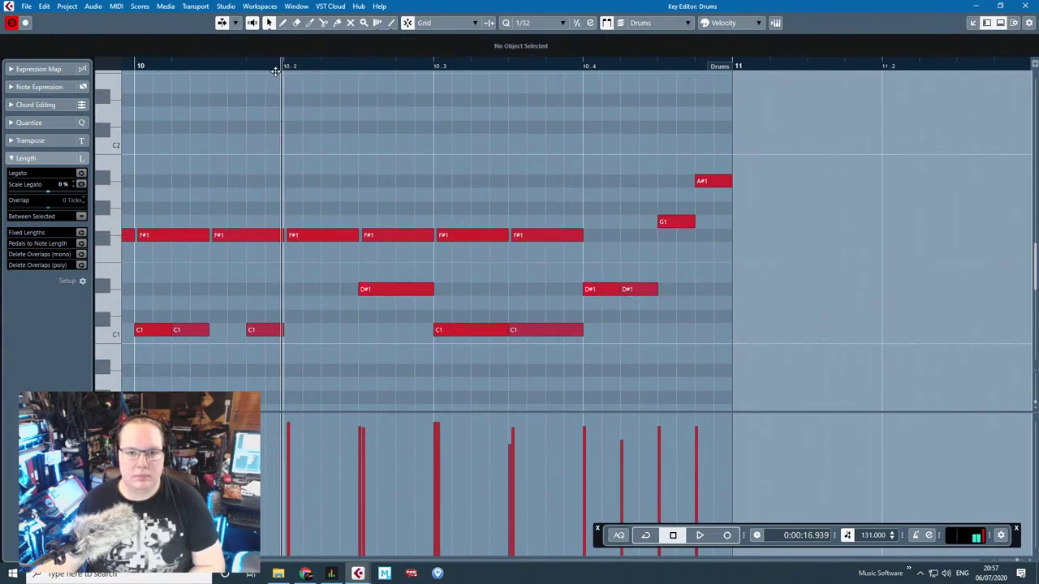
key(space)
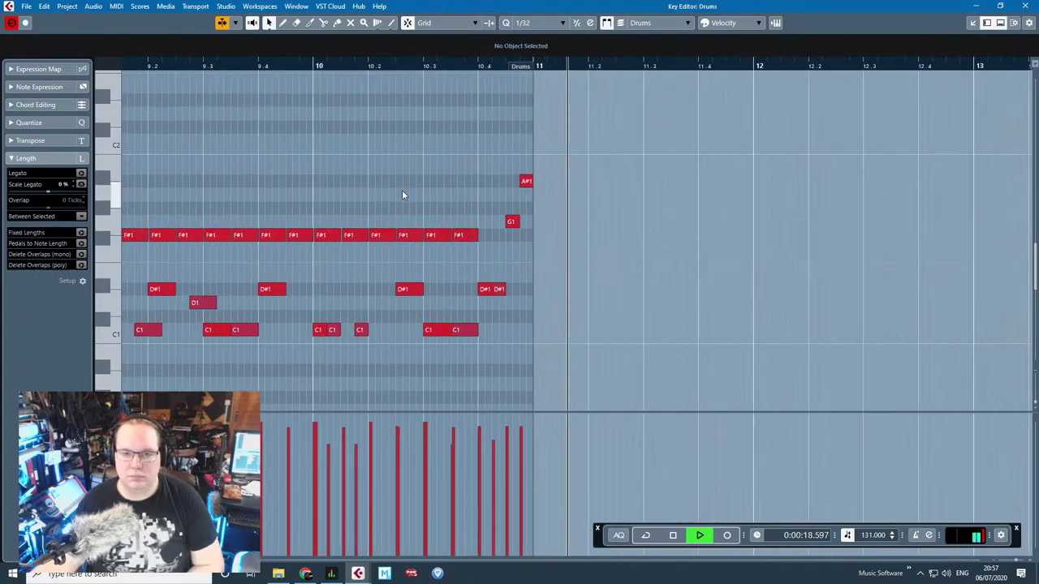
key(space)
Step: Raise the fill's last note from A#1 to B1 and play the end of bar 10
drag(499, 180, 498, 168)
key(space)
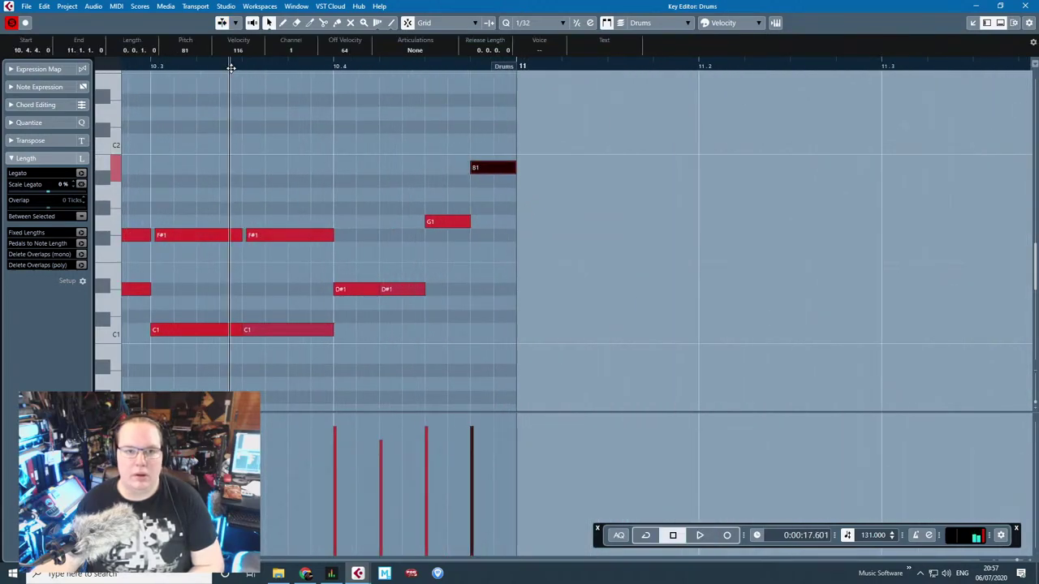
scroll(464, 203, up, 4)
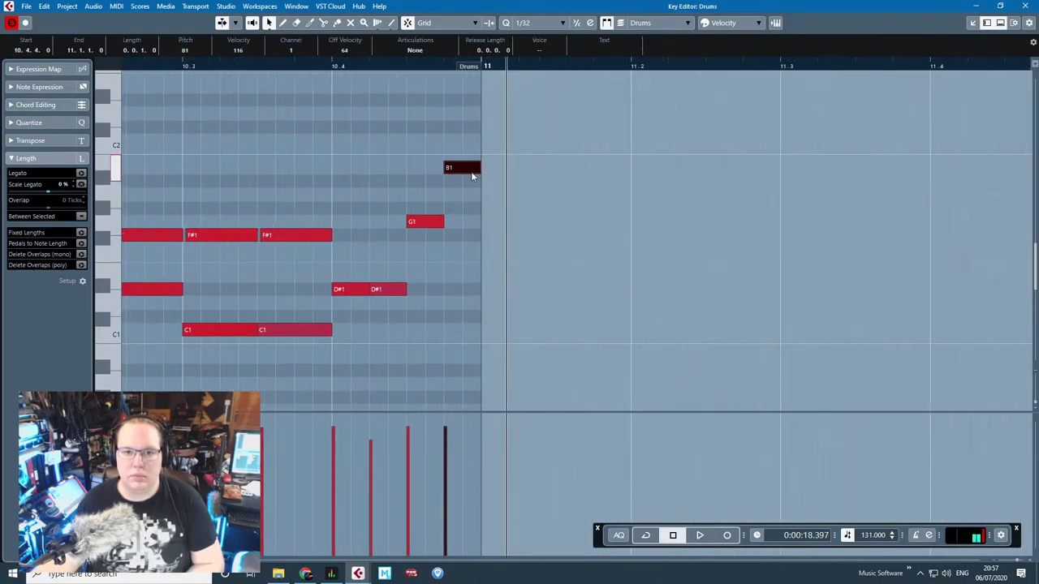
Step: Swap the last two fill notes, putting B1 at 10.4.3.0 and G1 at 10.4.4.0, and play the fill
key(j)
drag(473, 173, 429, 172)
key(j)
drag(433, 224, 472, 222)
click(161, 66)
key(space)
click(276, 105)
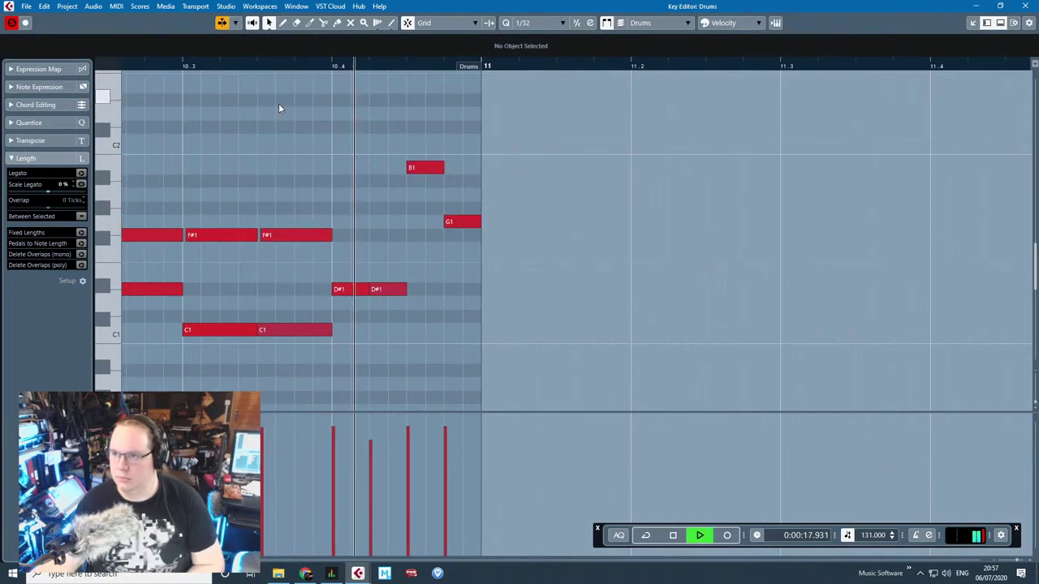
scroll(278, 103, down, 8)
key(space)
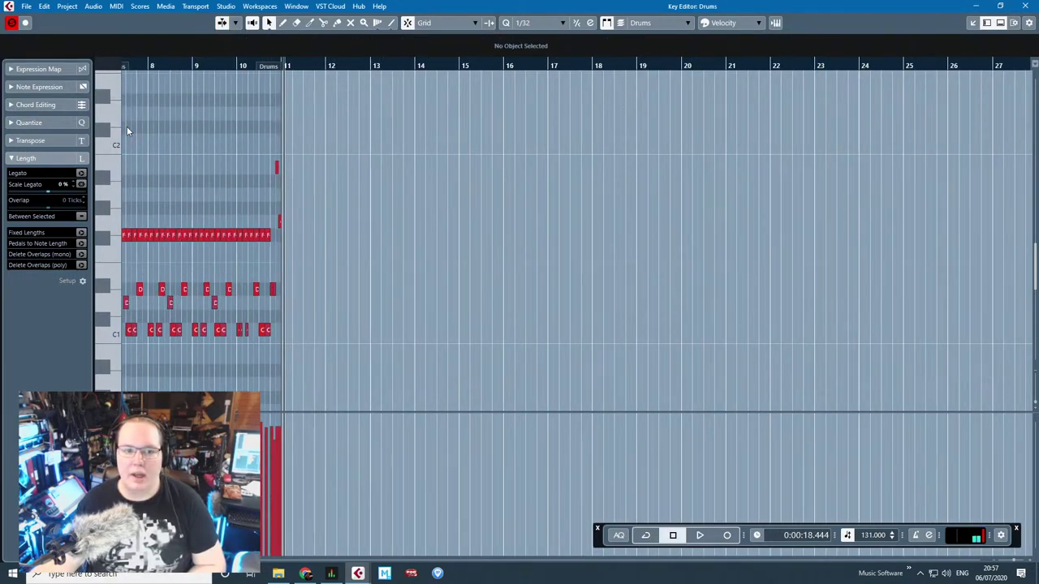
Step: Move the first F#1 note of bar 7 up to A#1 and play the four-bar part from its start
scroll(126, 130, left, 3)
scroll(398, 249, up, 5)
drag(363, 238, 360, 183)
click(344, 67)
key(space)
scroll(375, 201, down, 6)
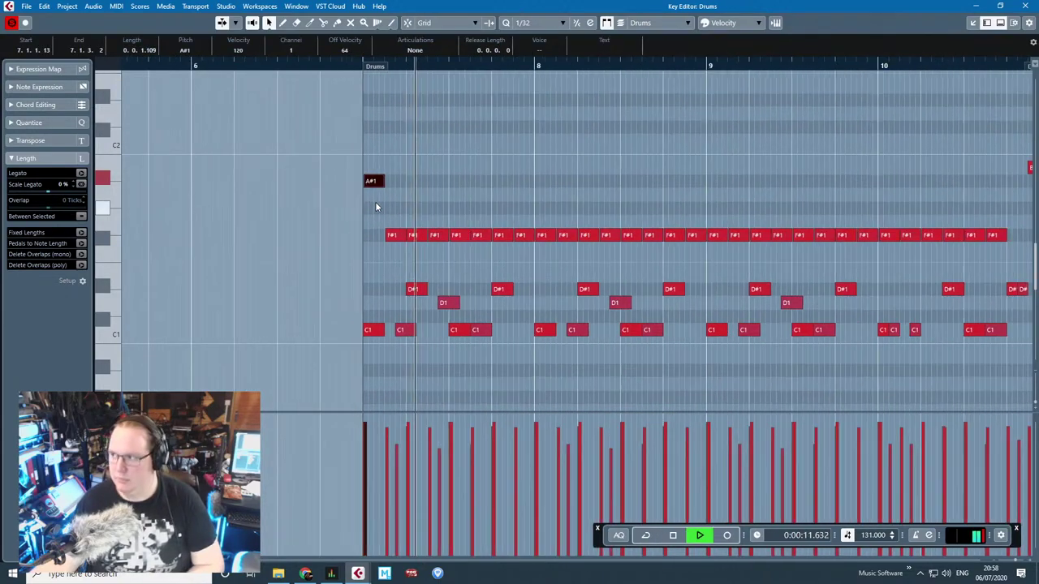
click(771, 149)
scroll(753, 142, up, 2)
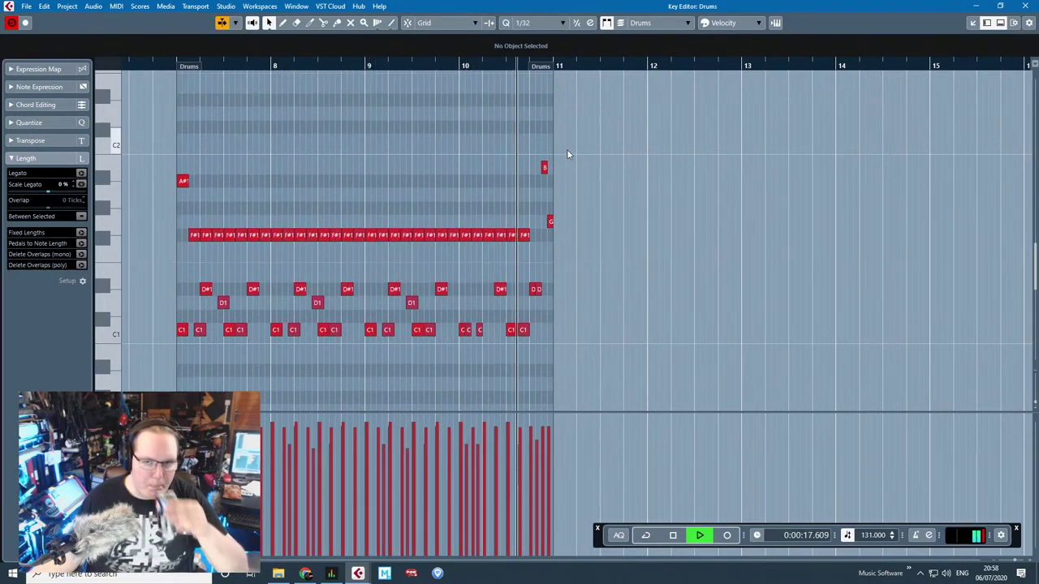
key(space)
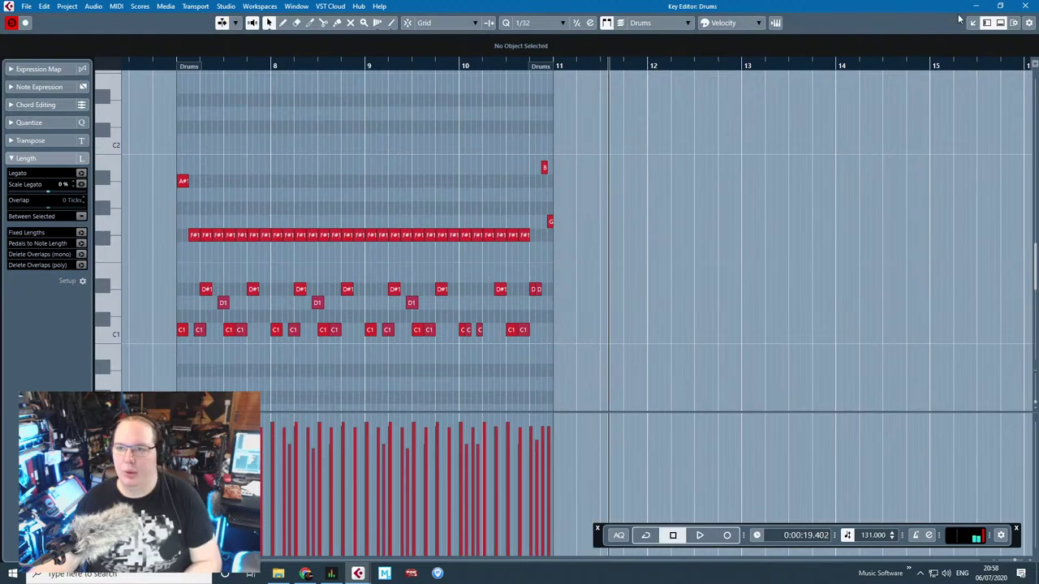
Step: Close the Key Editor and set the locator range over the Drums part, from bar 7 to bar 11
click(1024, 6)
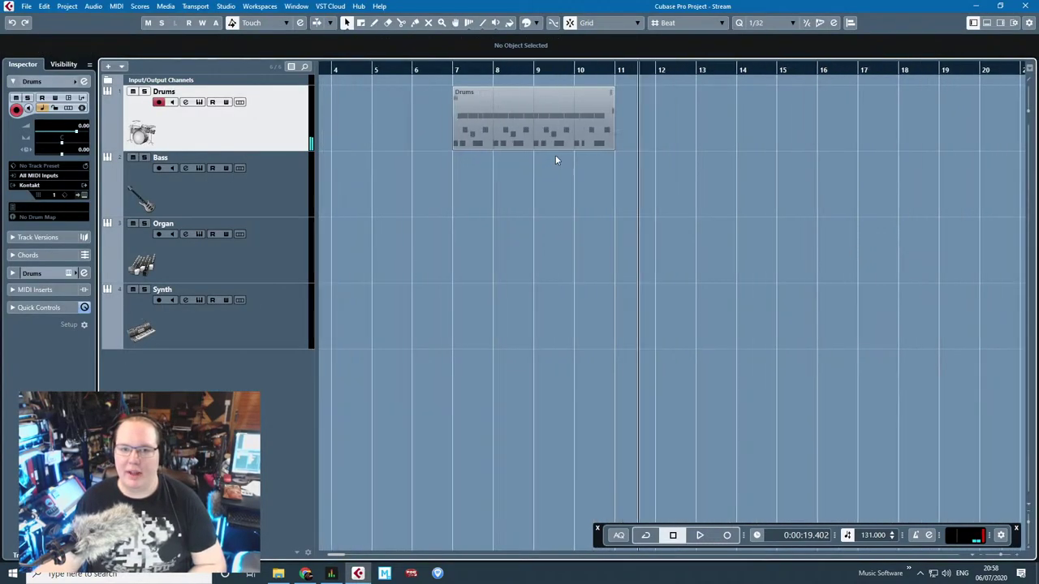
drag(432, 65, 627, 65)
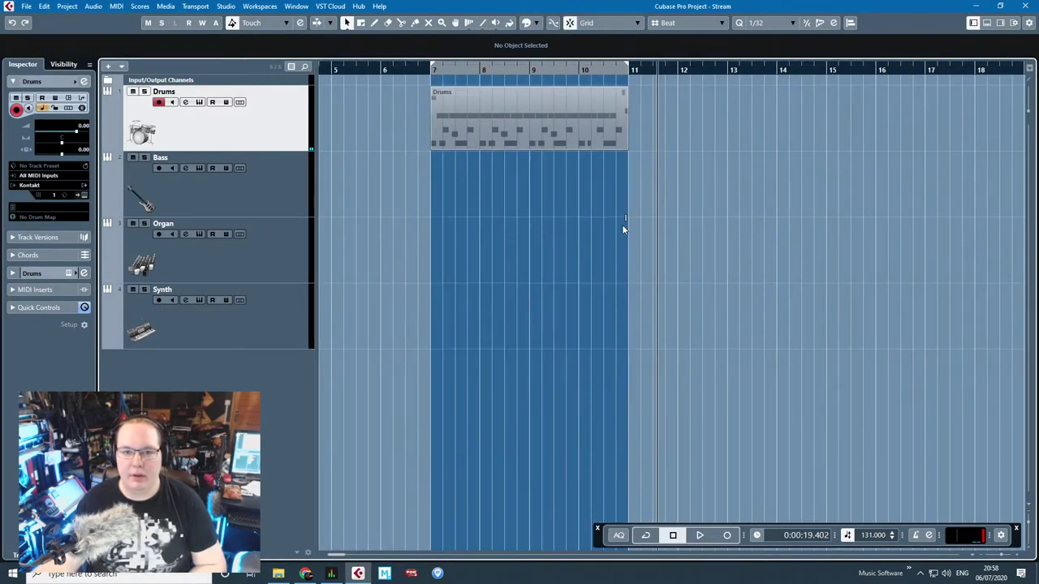
Step: Add an instrument track with Battery 4 below the Drums track
right_click(288, 168)
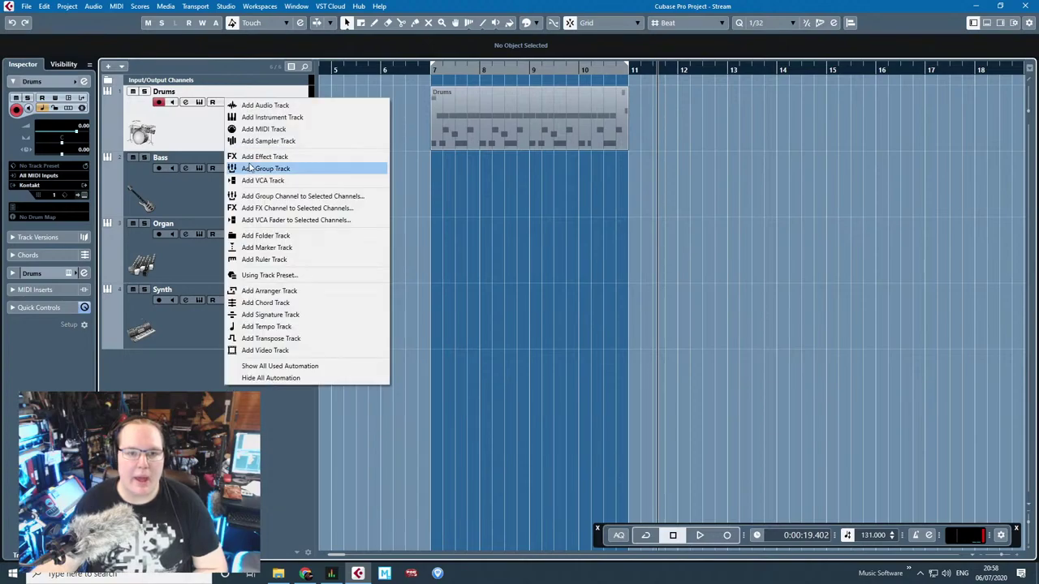
click(290, 118)
click(531, 269)
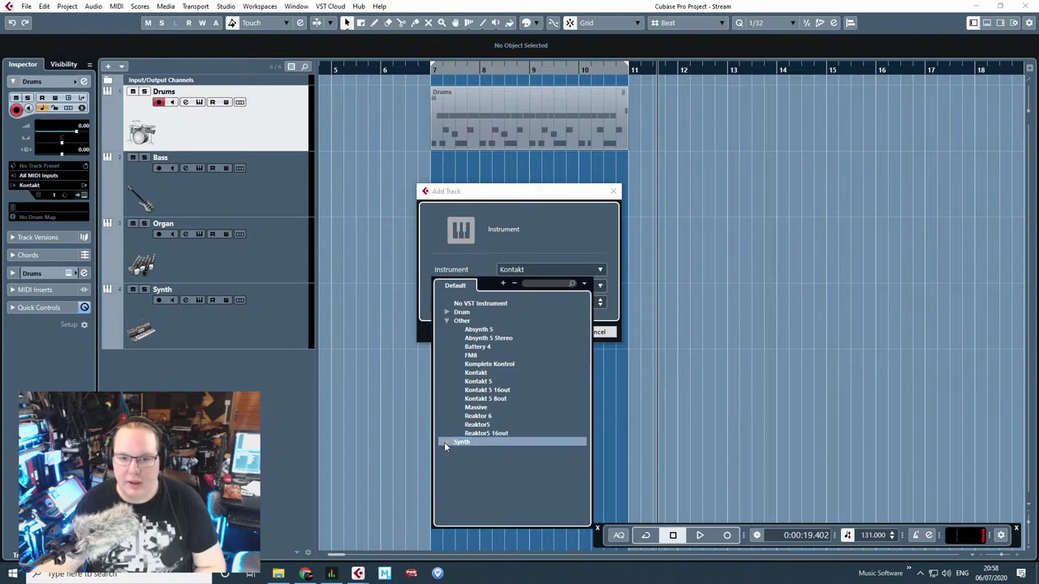
click(491, 346)
click(548, 332)
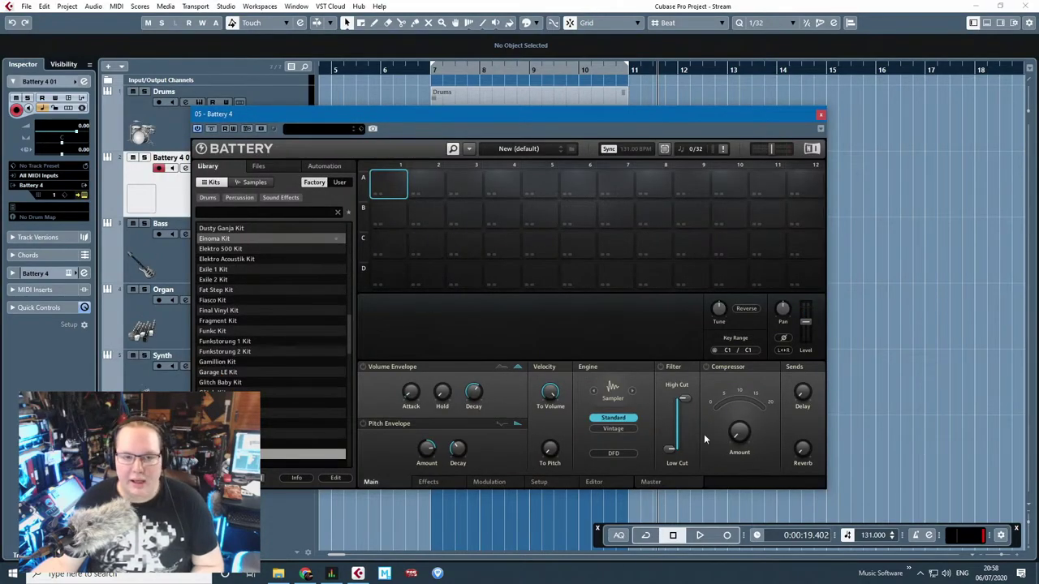
Step: Load the Einoma Kit in Battery 4 and audition its kick cells
double_click(231, 237)
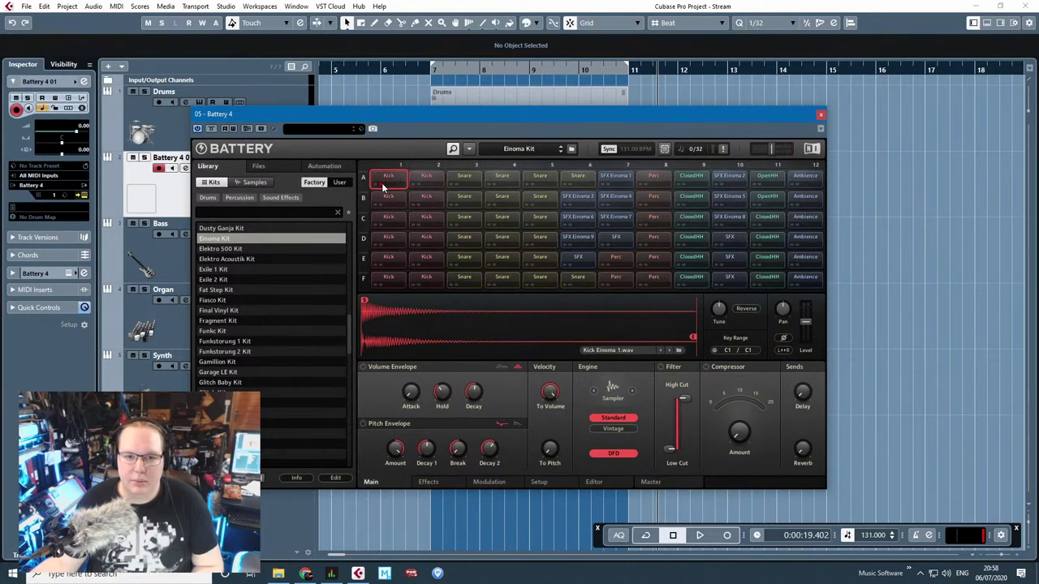
click(382, 182)
click(426, 180)
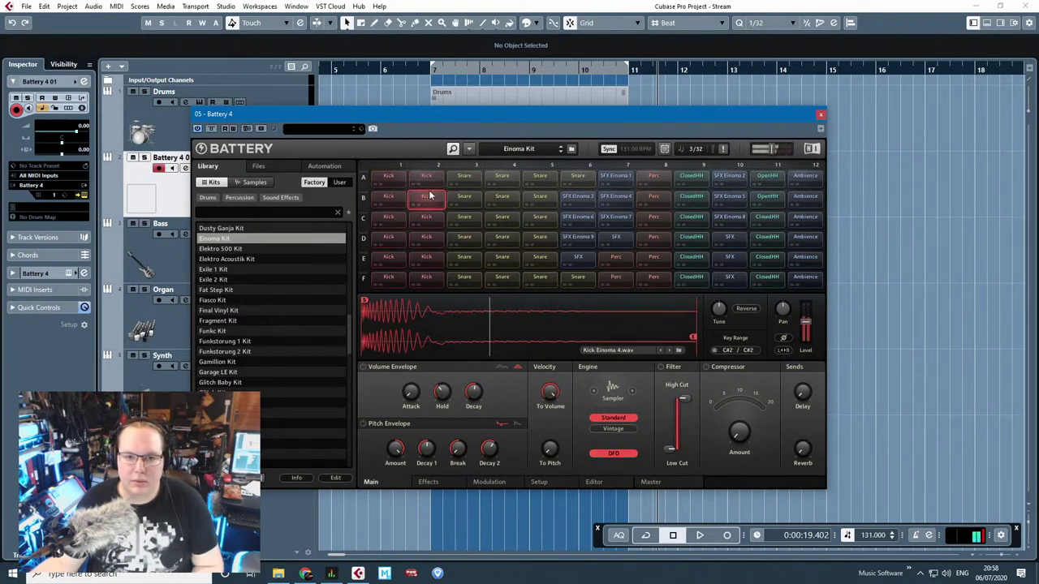
Step: Load the Fiasco Kit in Battery 4, audition its snare and rim cells, and close the plug-in window
click(247, 300)
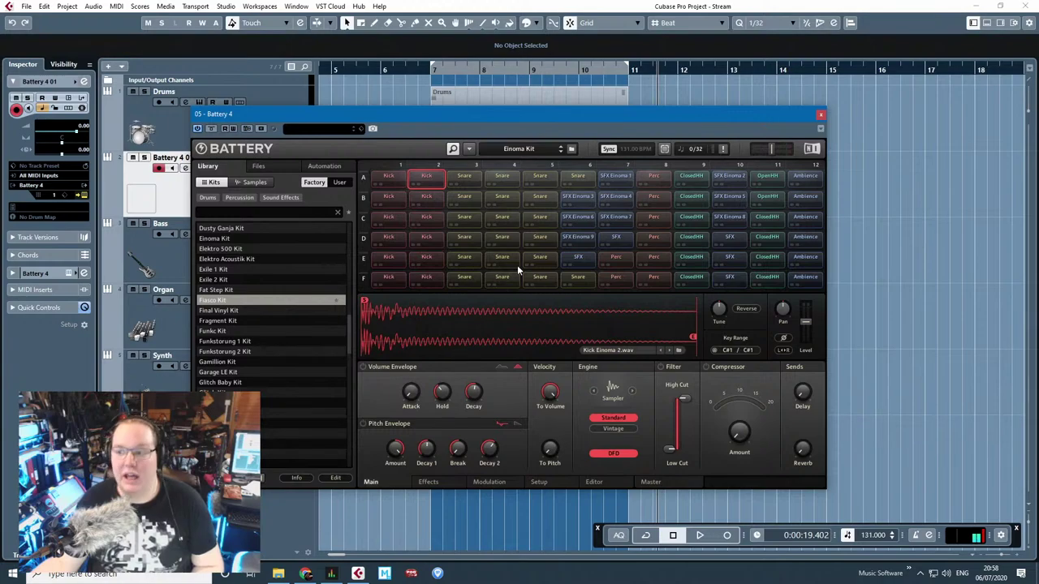
key(alt+Tab)
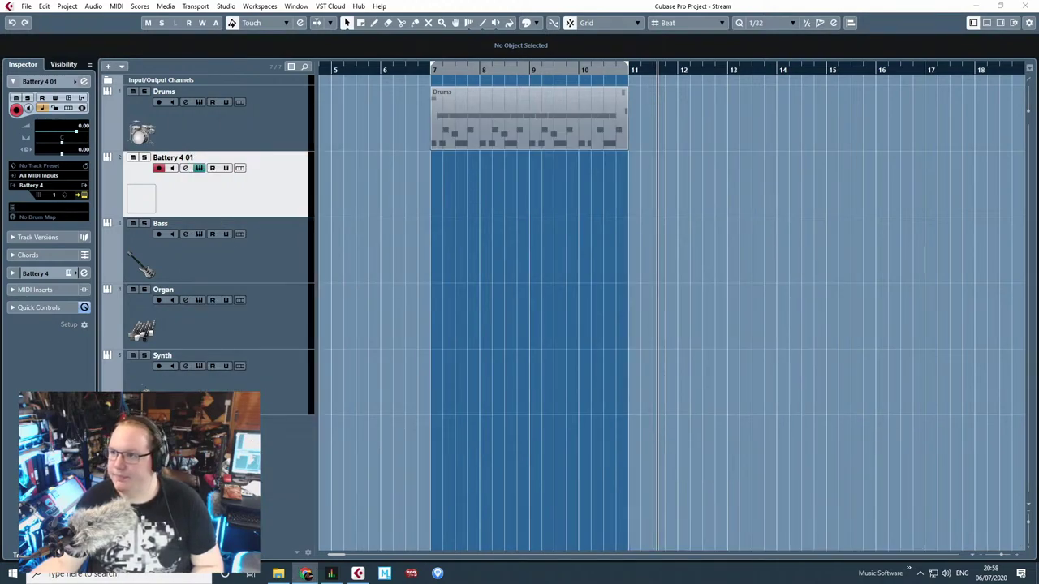
click(689, 315)
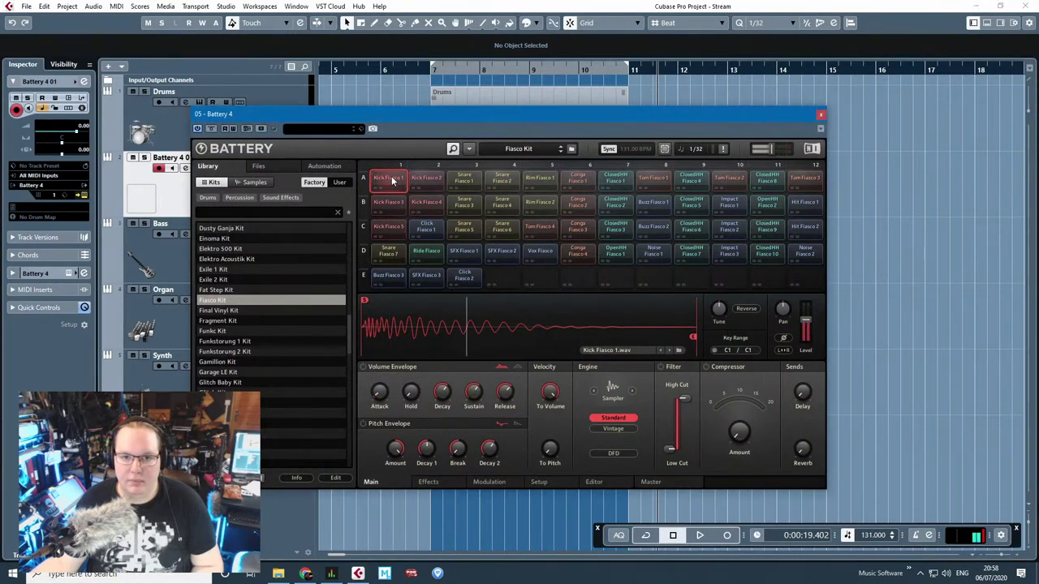
click(472, 185)
click(503, 186)
click(503, 206)
click(473, 207)
click(533, 205)
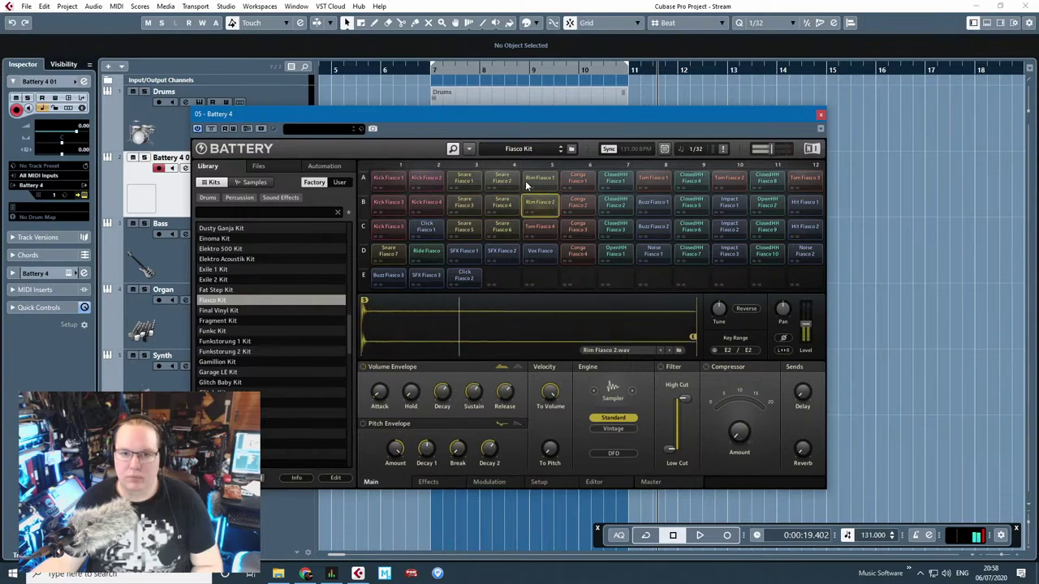
click(526, 182)
click(820, 114)
Step: Duplicate the Drums part onto the Battery 4 track at bar 7 and open the copy in the Key Editor
click(534, 106)
key(ctrl+d)
drag(743, 146, 550, 195)
double_click(551, 197)
scroll(230, 212, up, 3)
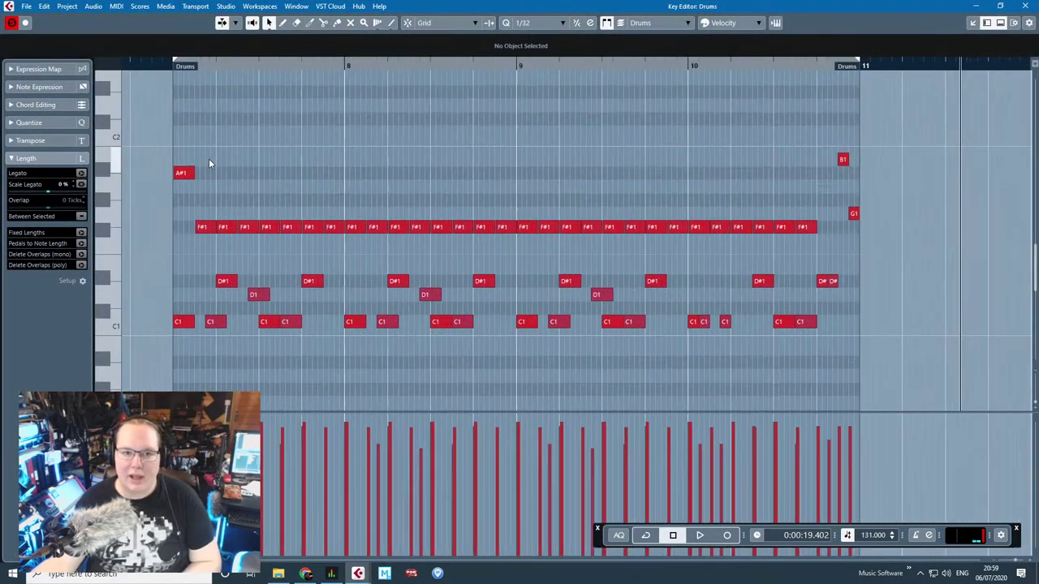
Step: Delete the A#1, B1 and G1 notes, all but the first two F#1 notes, and every kick and snare note in bars 8 and 9
drag(931, 103, 818, 181)
drag(897, 155, 250, 226)
key(Delete)
click(186, 173)
key(Delete)
drag(671, 242, 348, 342)
drag(284, 345, 349, 349)
key(Delete)
Step: Move the two remaining F#1 notes to G#1, on beats 1 and 2 of bar 7
key(h)
drag(241, 230, 181, 204)
drag(306, 229, 306, 201)
Step: Audition the bar 7 kicks, move the snares on beats 2 and 4 to D1, and raise the snare between them to D#1
click(200, 324)
click(276, 326)
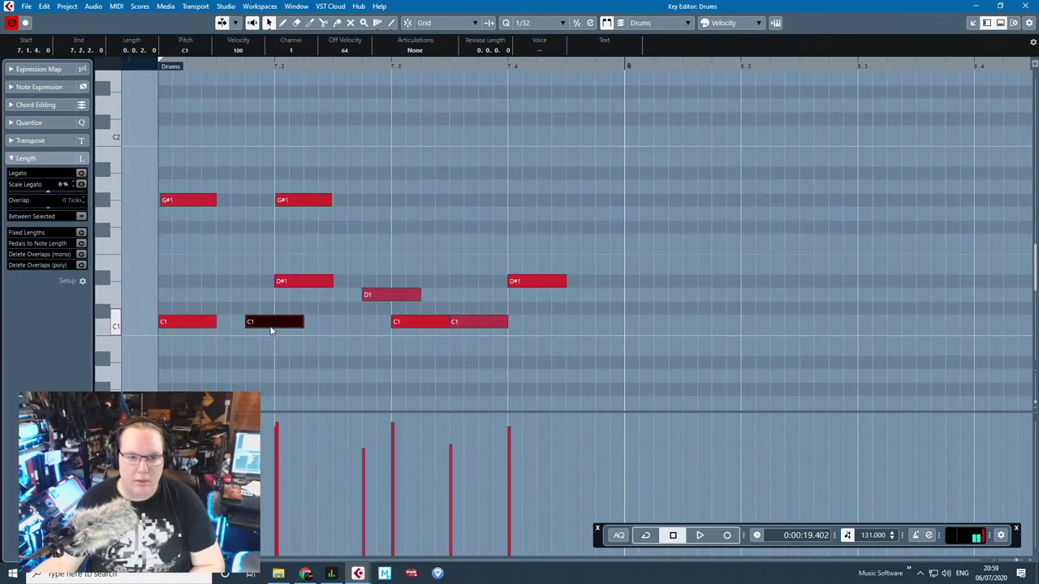
click(187, 325)
mouse_move(186, 308)
mouse_down()
mouse_move(188, 299)
mouse_move(189, 323)
mouse_up()
drag(290, 281, 291, 294)
drag(392, 295, 391, 289)
drag(531, 281, 532, 295)
click(182, 137)
key(ctrl+a)
key(ctrl+d)
key(ctrl+z)
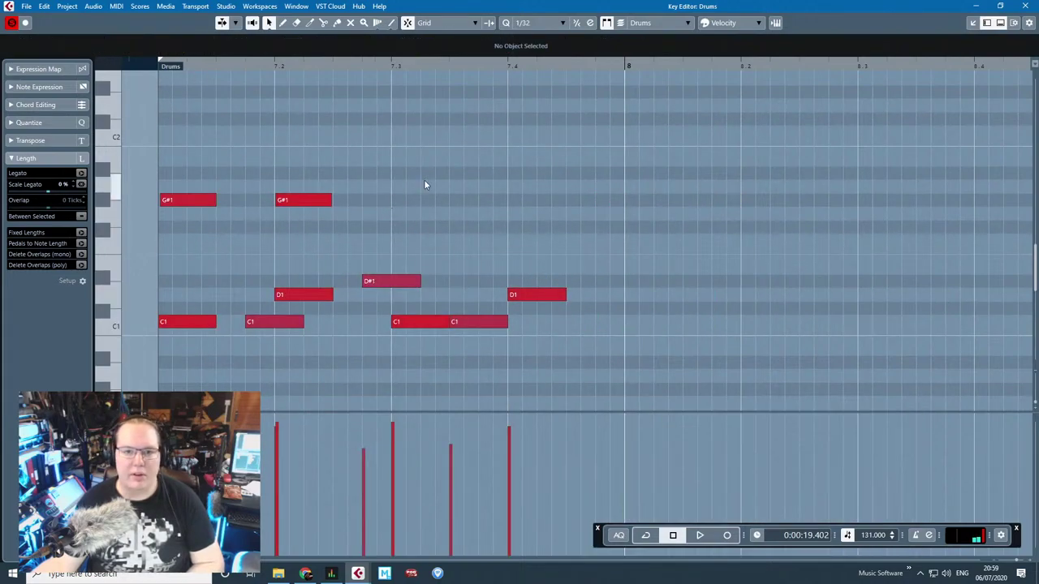
Step: Duplicate the two G#1 notes onto beats 3 and 4 of bar 7
drag(393, 171, 179, 204)
key(ctrl+d)
drag(357, 201, 417, 203)
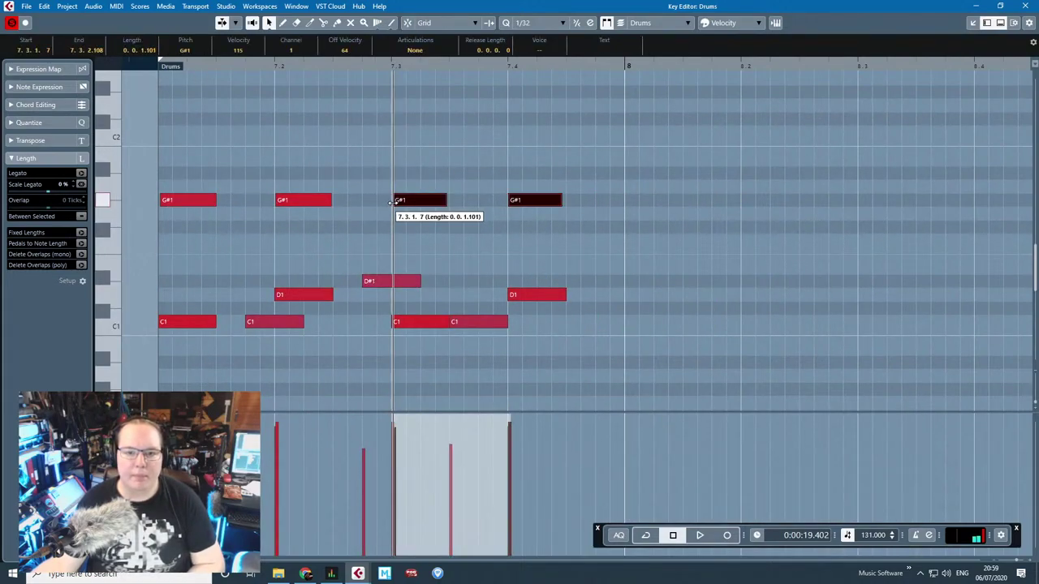
Step: Duplicate all bar 7 notes and move the copies to start at bar 8
click(285, 268)
key(ctrl+a)
key(ctrl+d)
click(649, 319)
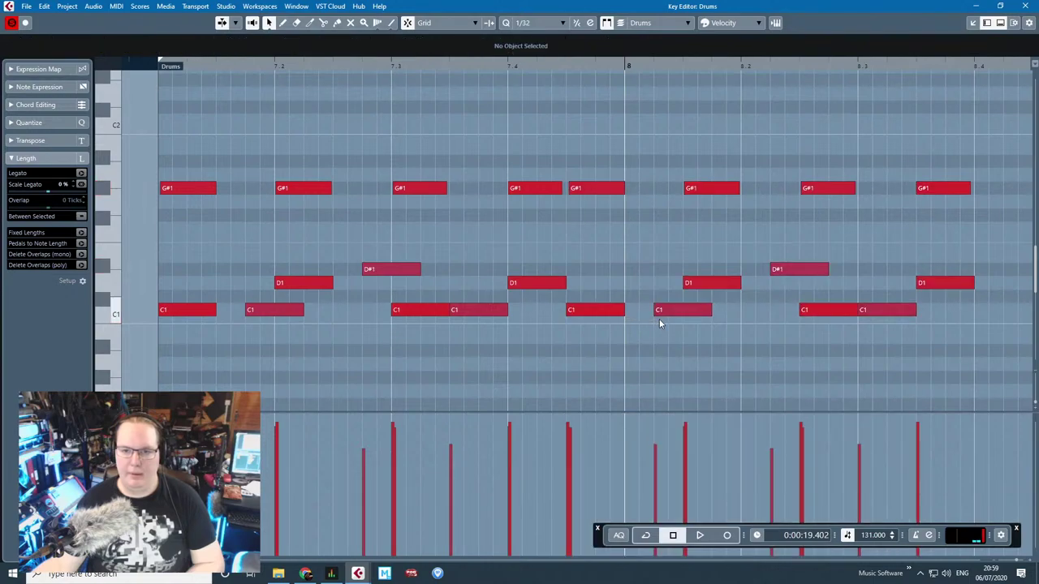
drag(970, 360, 563, 129)
drag(589, 314, 661, 316)
Step: Duplicate the bar 8 notes and move the copies to start at bar 9
scroll(653, 325, down, 5)
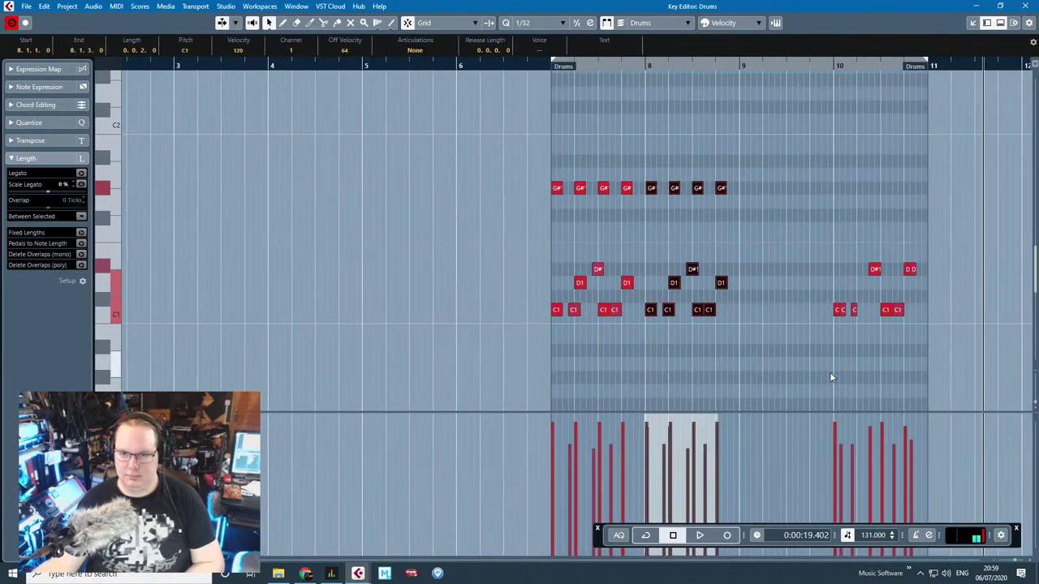
key(ctrl+d)
scroll(867, 396, up, 4)
drag(590, 316, 630, 316)
click(909, 376)
Step: Duplicate the four G#1 notes of bar 9 into bar 10
scroll(986, 386, right, 5)
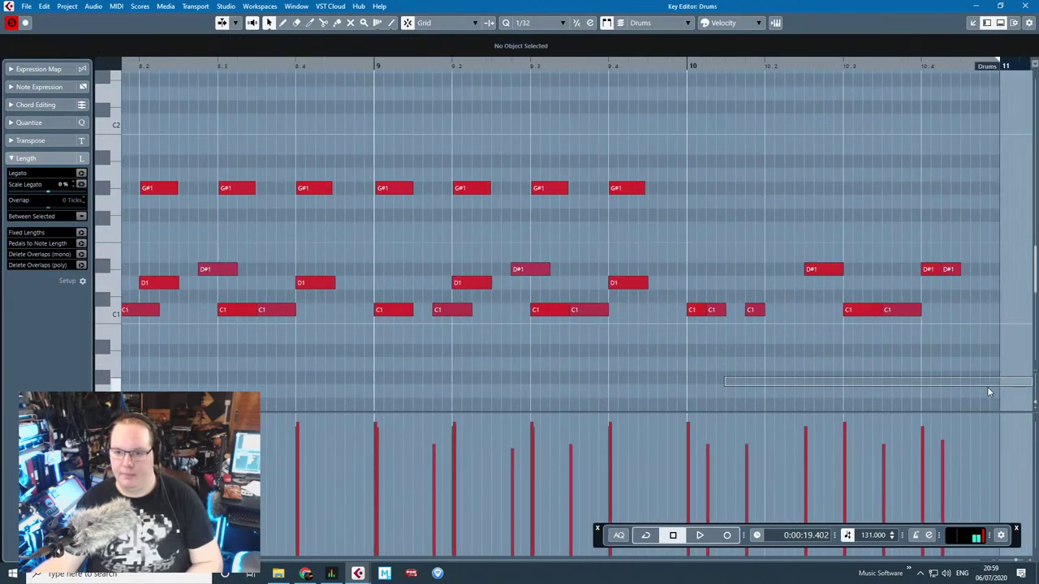
drag(380, 173, 685, 188)
key(ctrl+d)
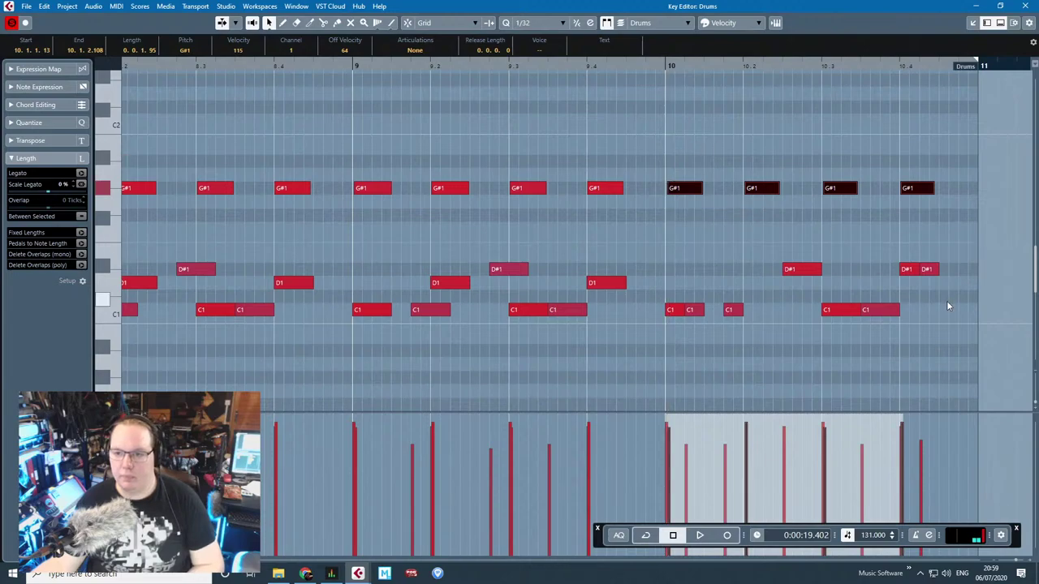
Step: Delete the last D#1 note at 10.4.2.0, play the part, and close the Key Editor
click(946, 301)
click(926, 269)
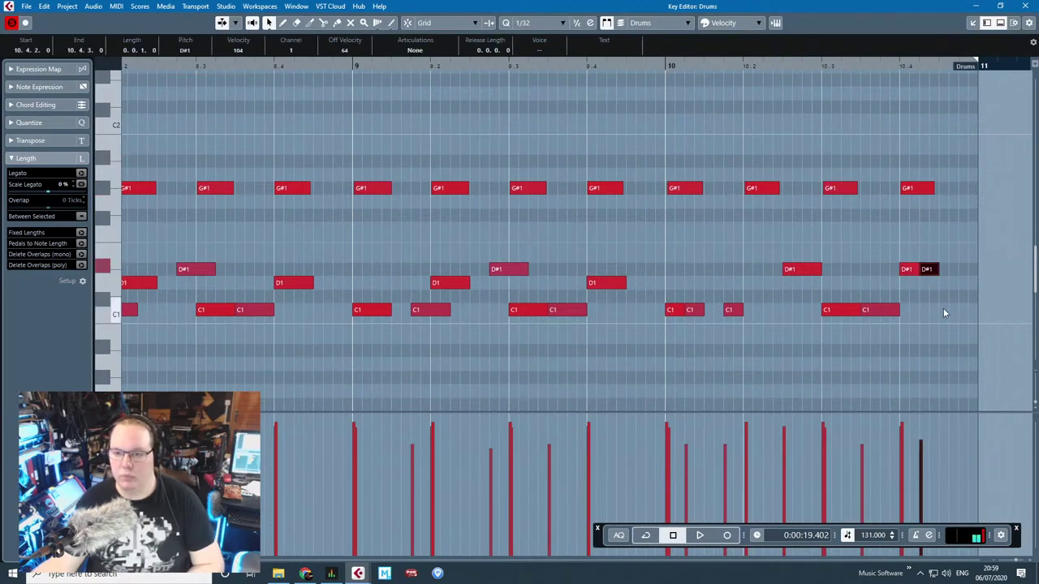
key(Delete)
key(space)
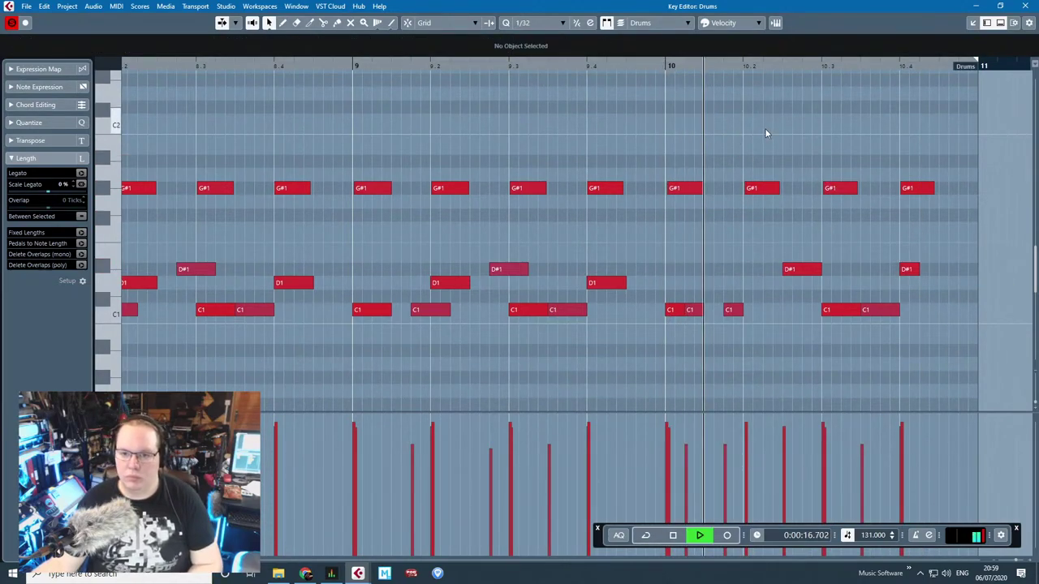
scroll(700, 253, down, 3)
key(space)
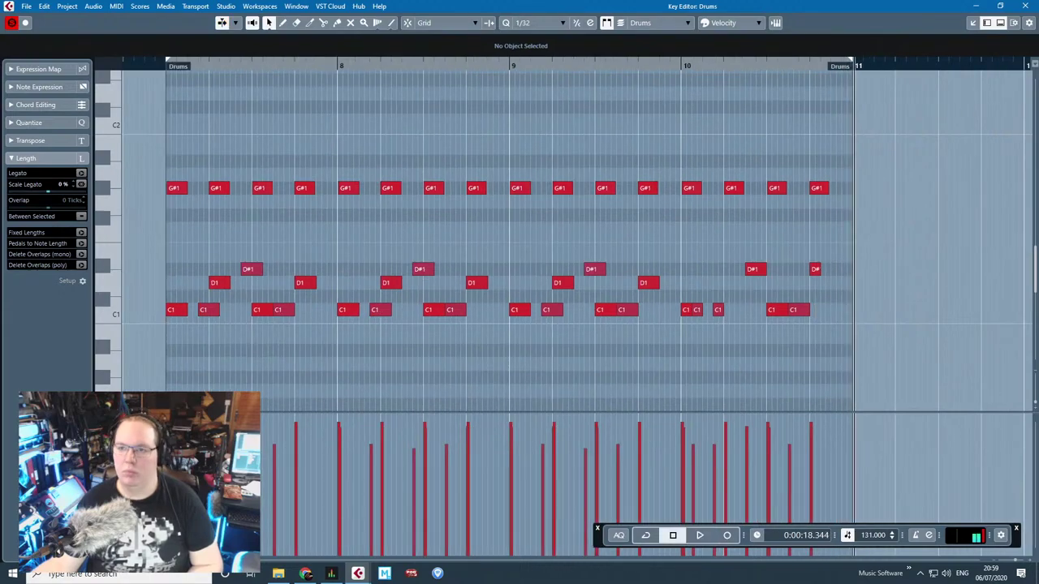
click(1028, 5)
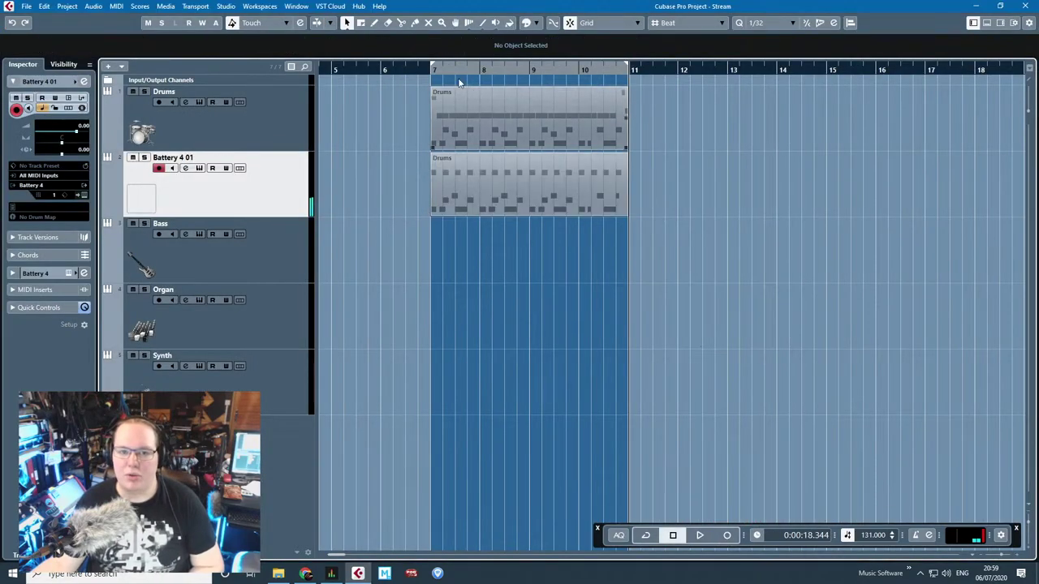
Step: Play both drum parts together and turn on cycle playback for bars 7 to 11
key(space)
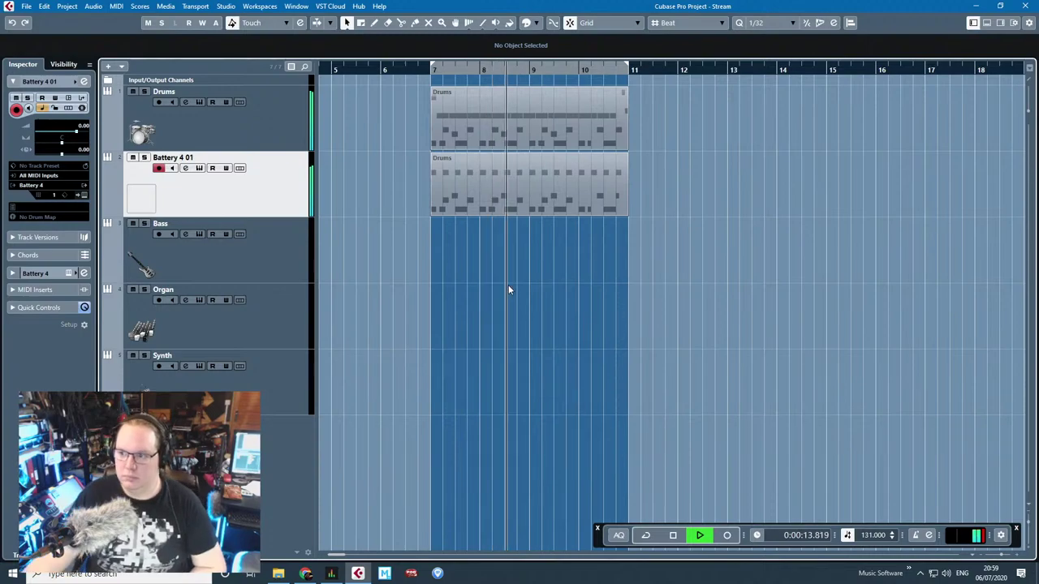
key(space)
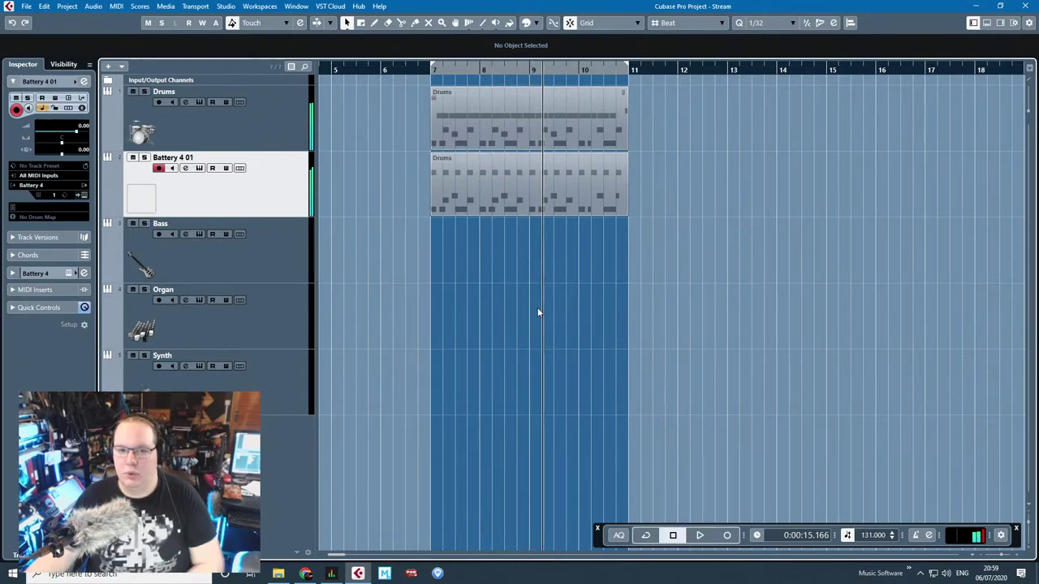
key(space)
scroll(601, 321, up, 3)
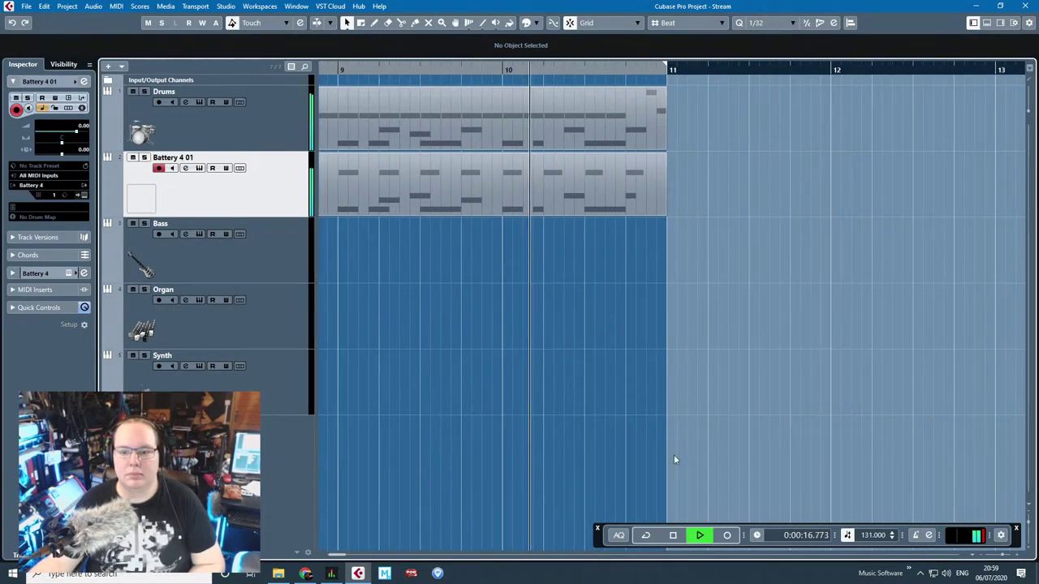
scroll(674, 459, down, 3)
key(KP_Divide)
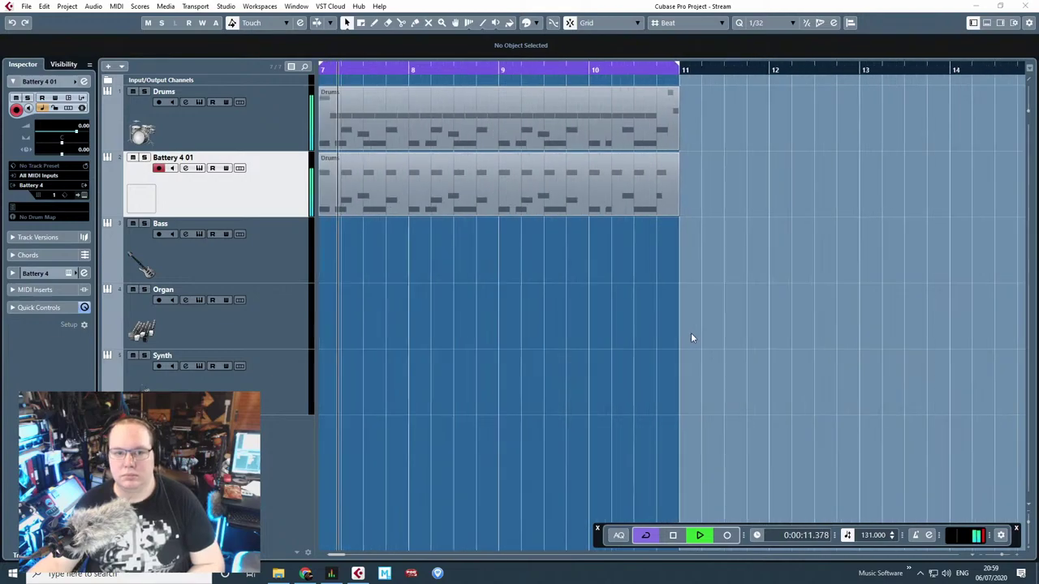
key(space)
Step: Rename the Battery 4 track to Electro Kit and the Drums track to Acoustic Kit
click(177, 146)
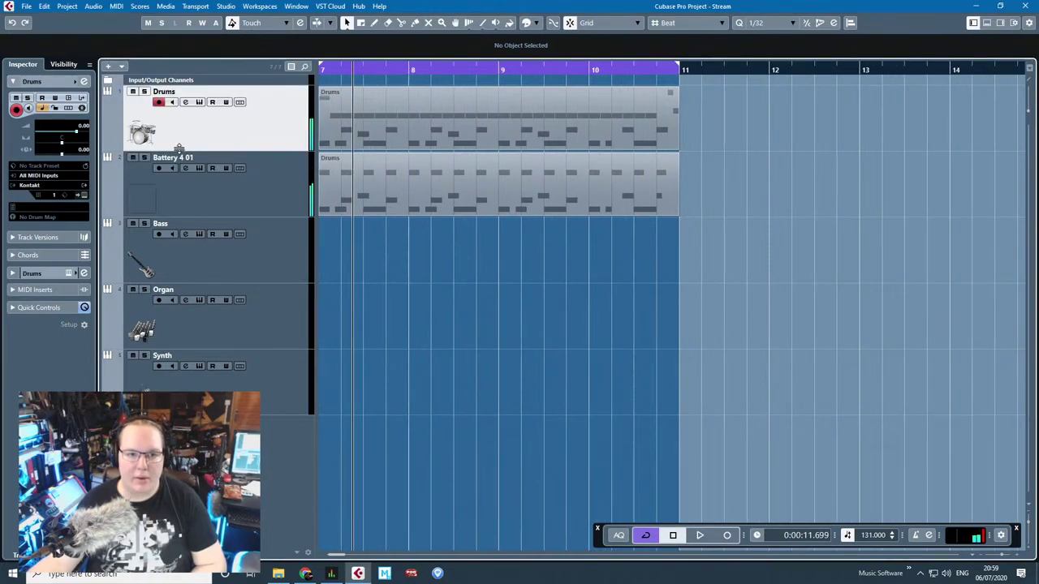
double_click(180, 157)
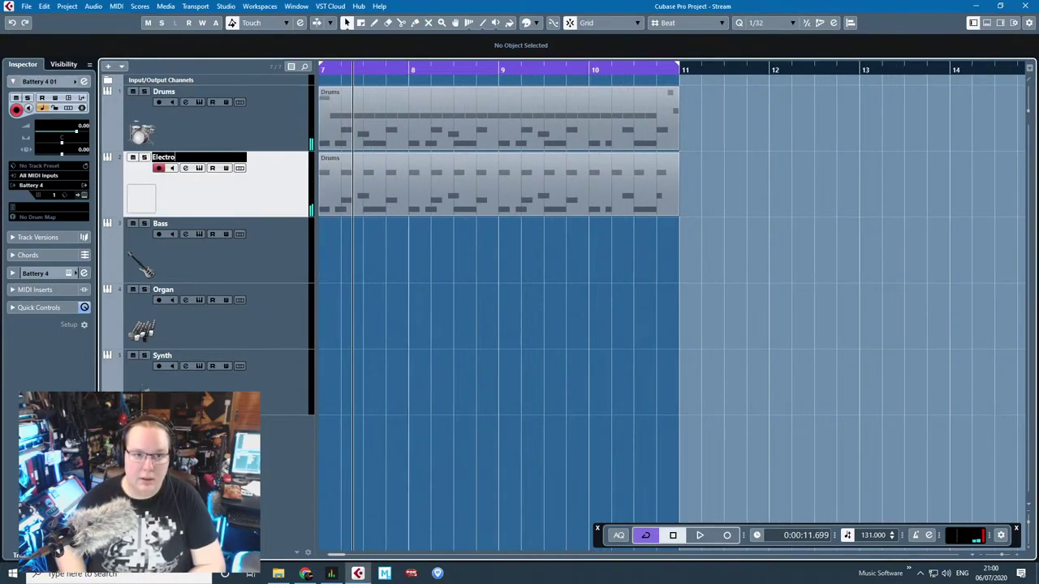
text(Electro Kit)
key(Return)
click(184, 127)
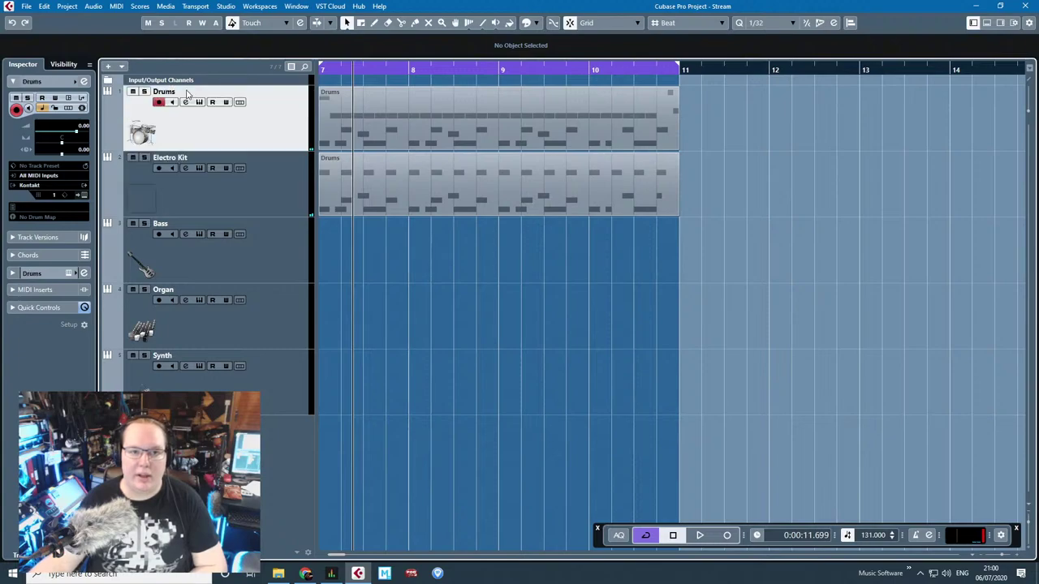
double_click(164, 91)
text(Acoustic Kit)
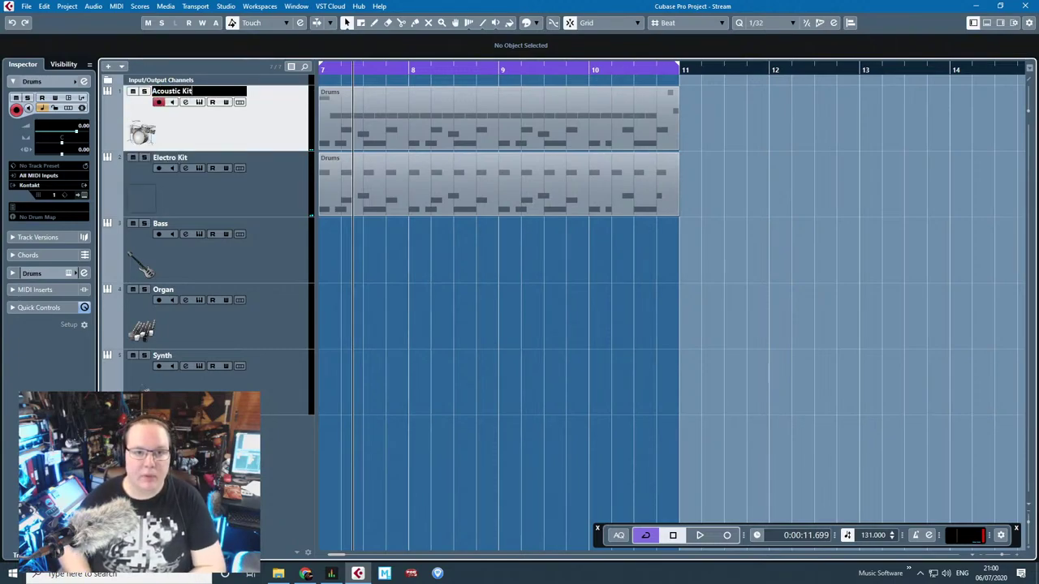
key(Return)
Step: Give the Electro Kit track the factory drum pad picture and select the Acoustic Kit track
click(211, 207)
double_click(151, 208)
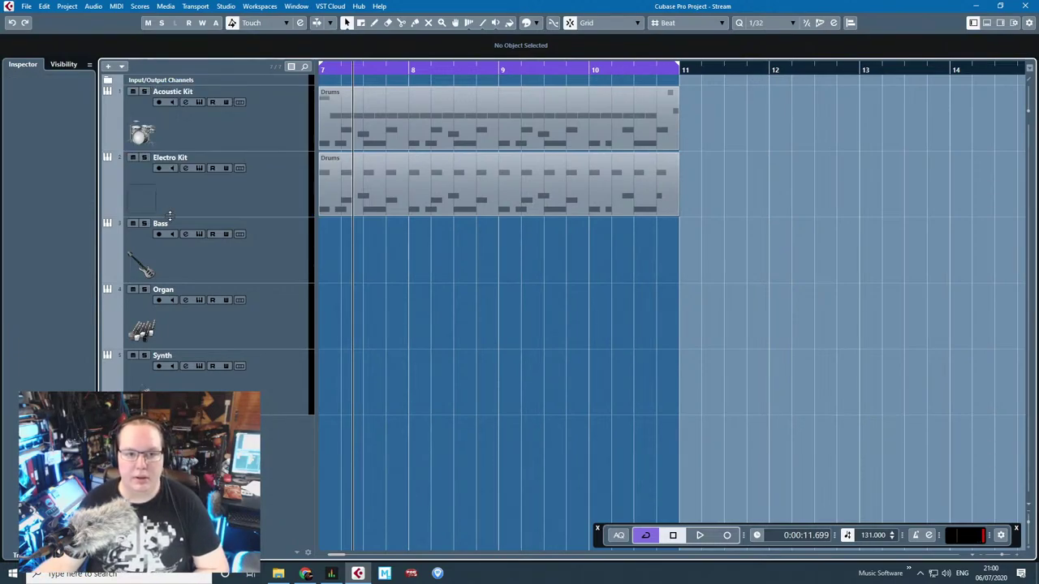
click(420, 367)
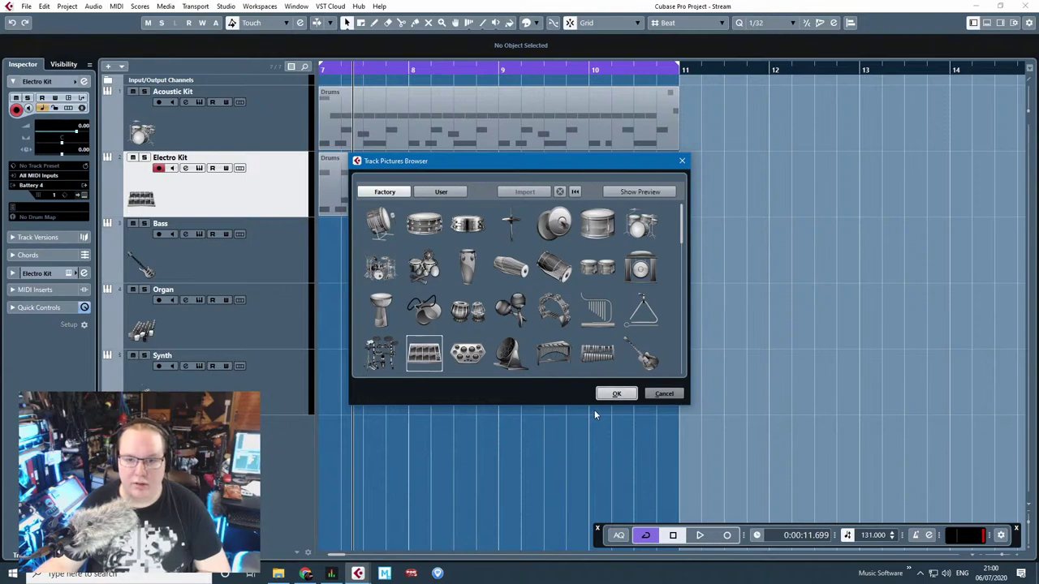
click(610, 394)
scroll(544, 348, left, 3)
click(259, 134)
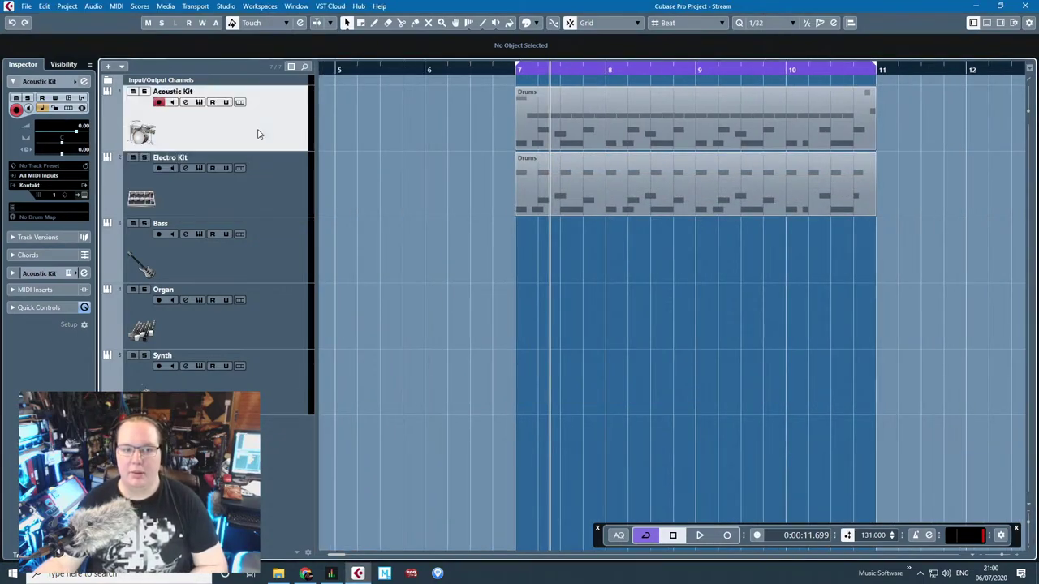
Step: Open the Electro Kit part in the Key Editor, audition bar 7's first D1 and D#1 notes, and place the cursor just before bar 7
double_click(609, 211)
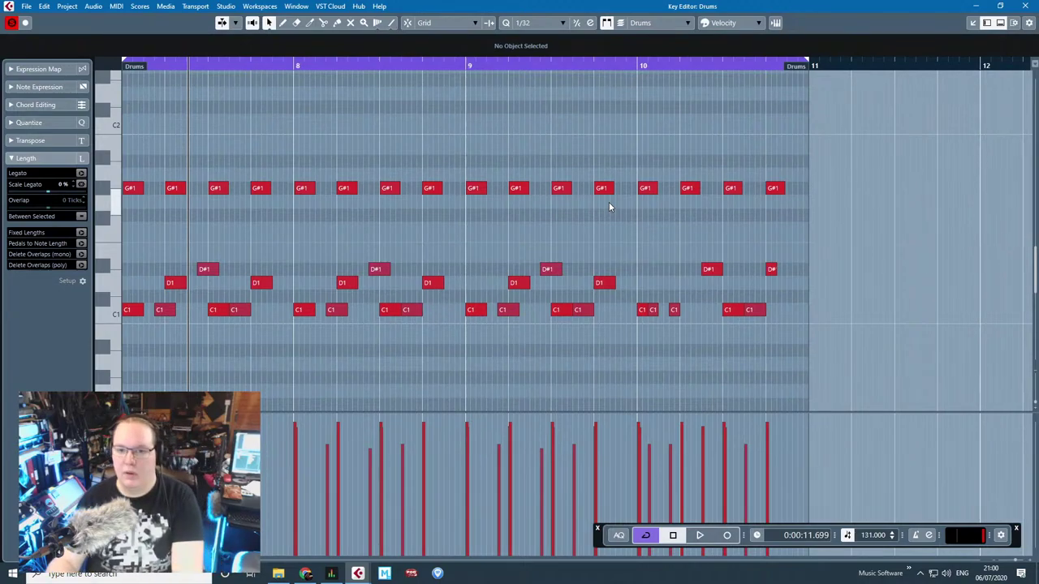
drag(476, 222, 193, 206)
scroll(243, 213, left, 1)
scroll(243, 222, down, 1)
scroll(220, 225, up, 1)
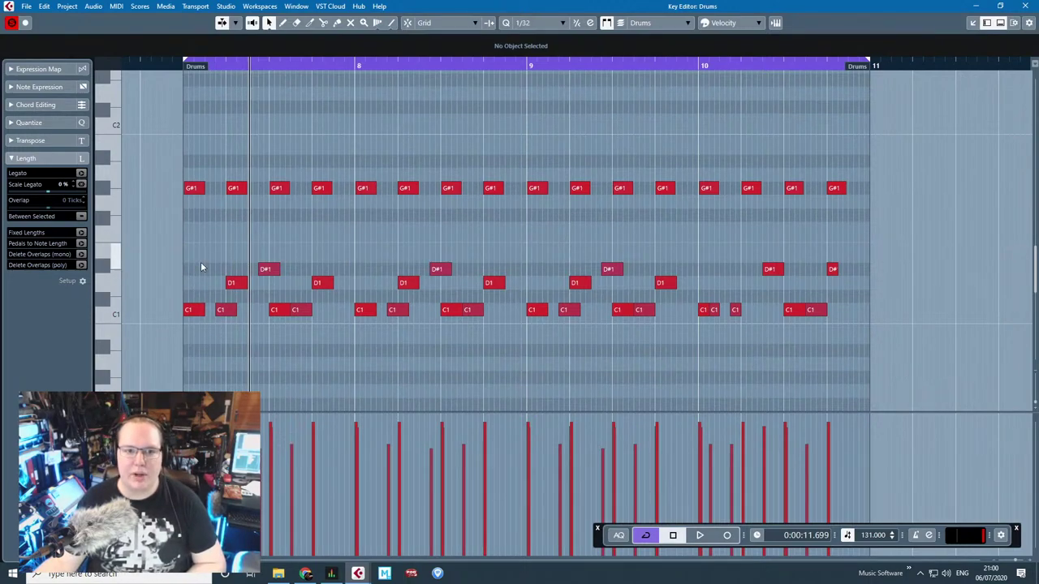
scroll(200, 260, up, 4)
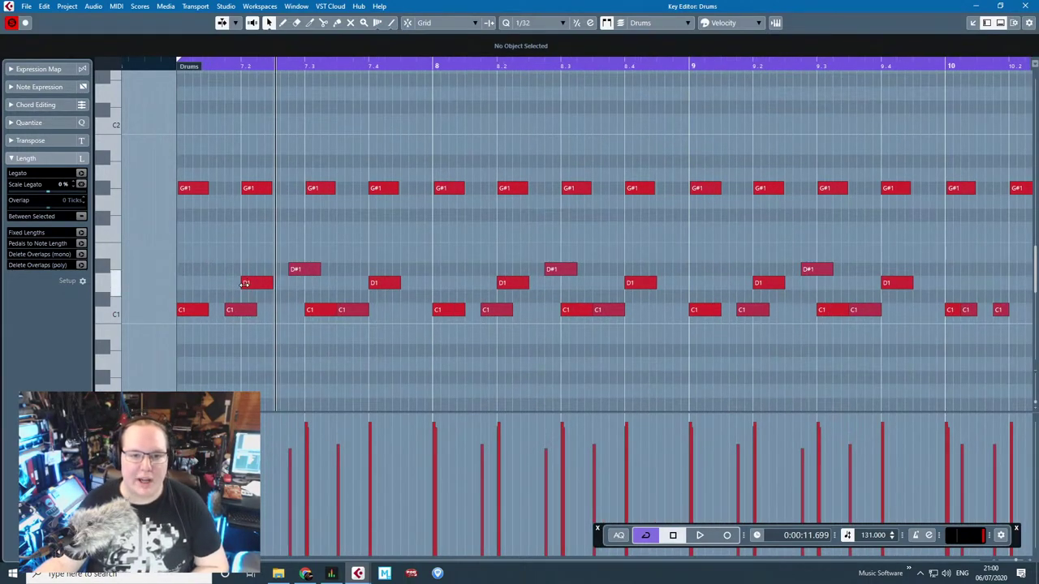
click(250, 286)
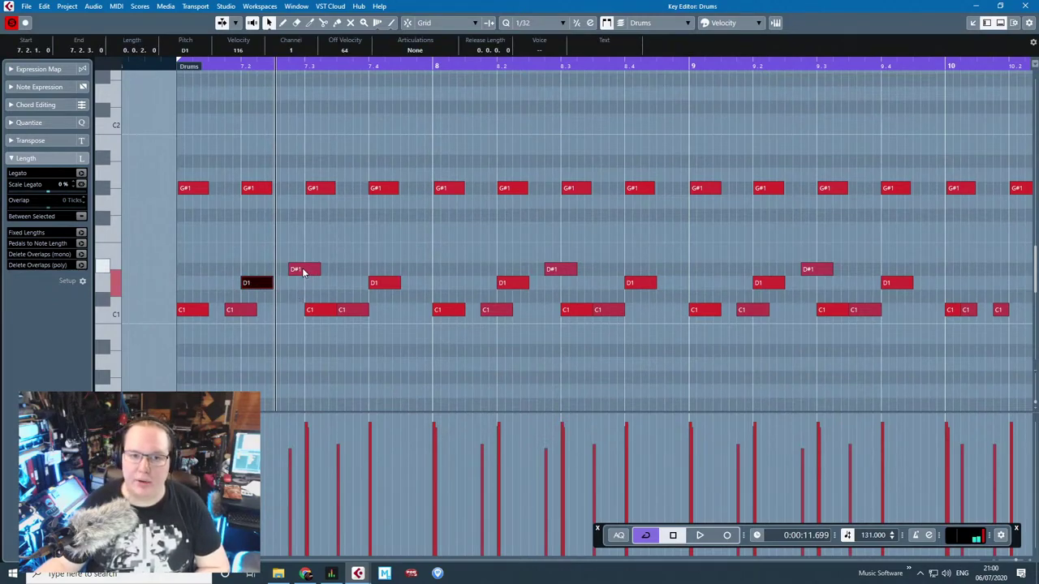
click(303, 272)
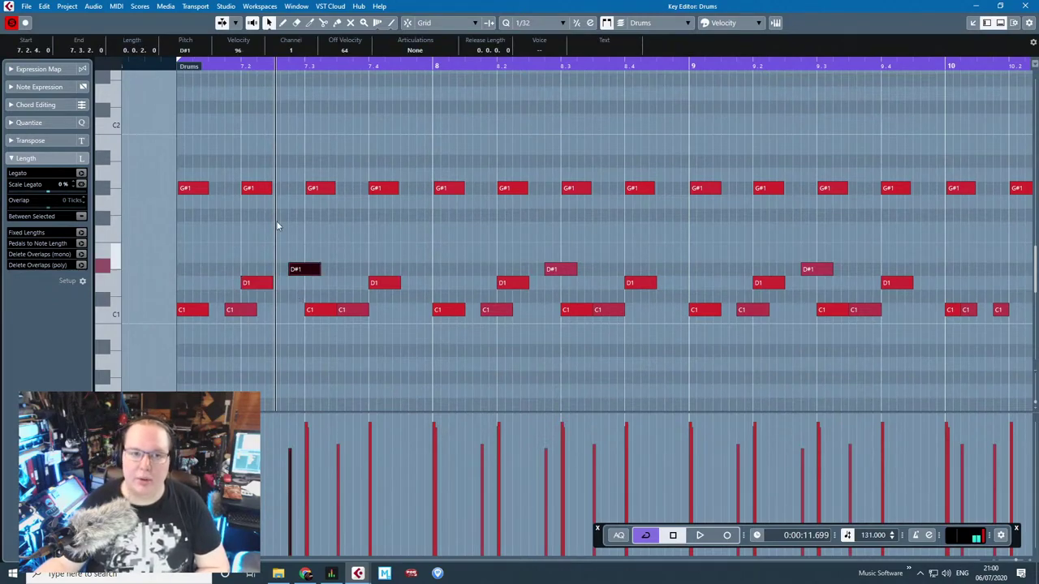
click(165, 67)
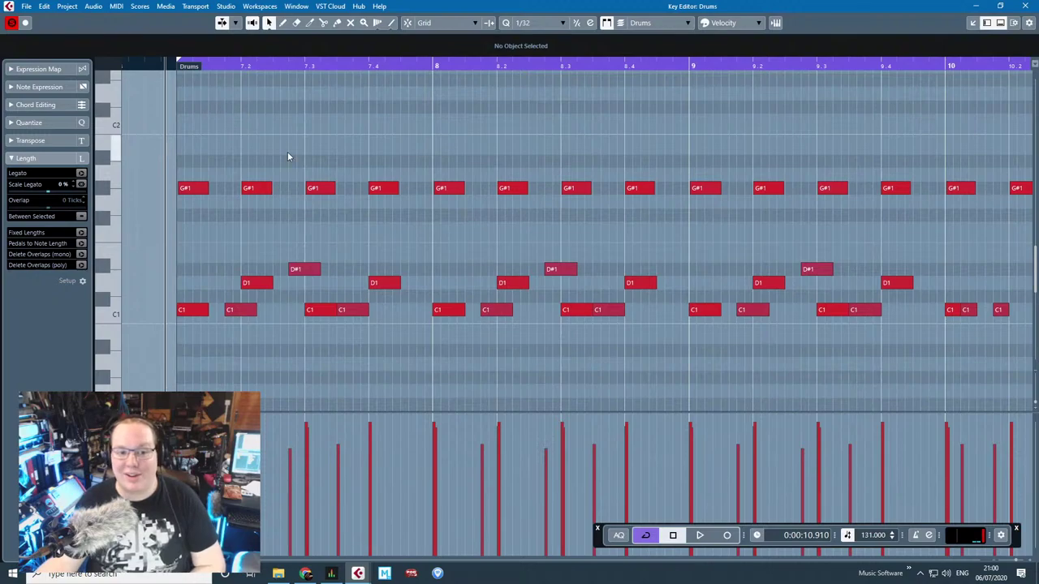
Step: Play the Electro Kit pattern briefly and copy the six D1 notes in bars 7 to 9 up to D2
key(space)
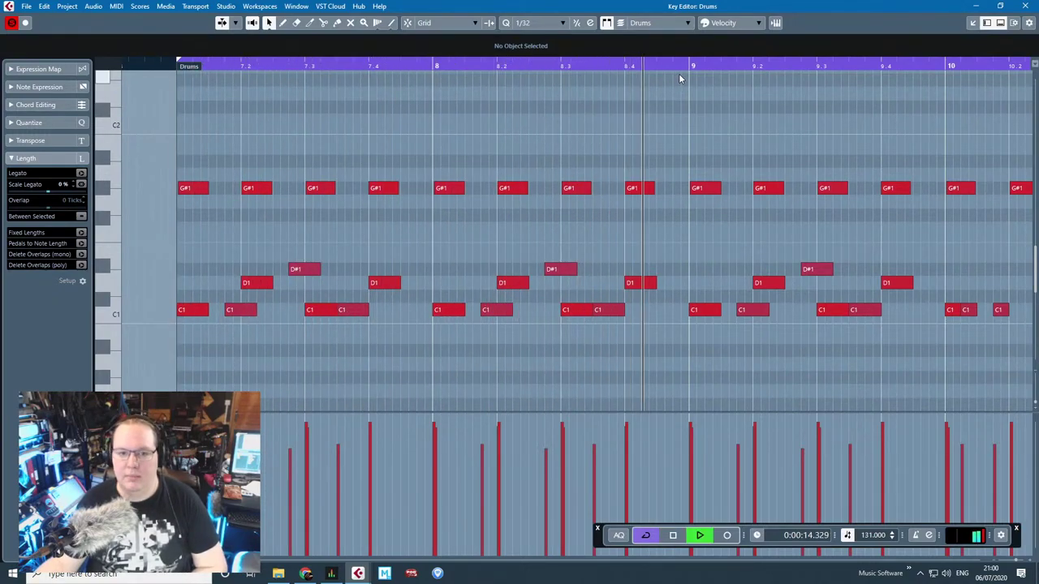
key(space)
click(248, 283)
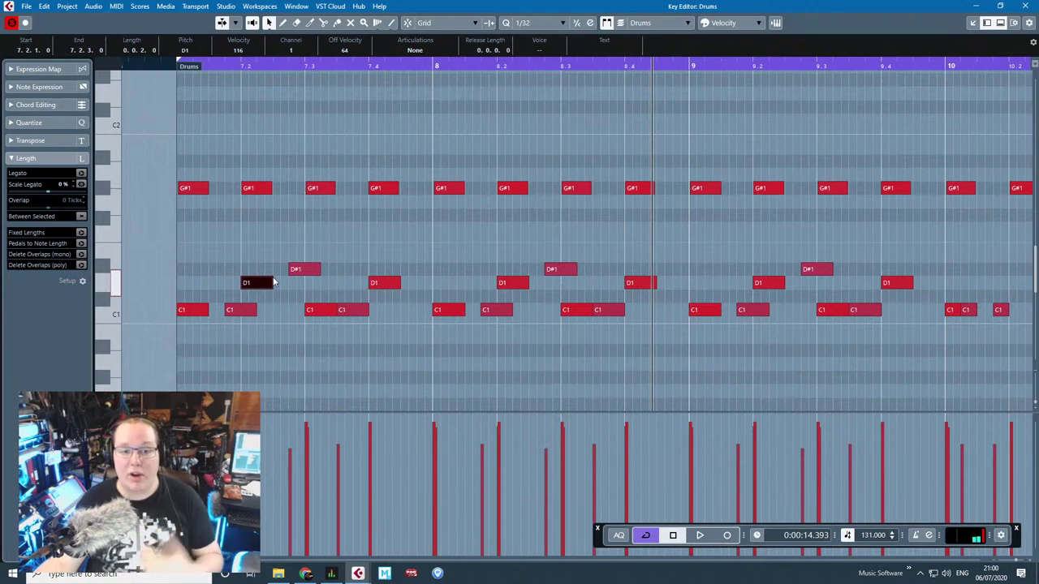
drag(236, 288, 656, 290)
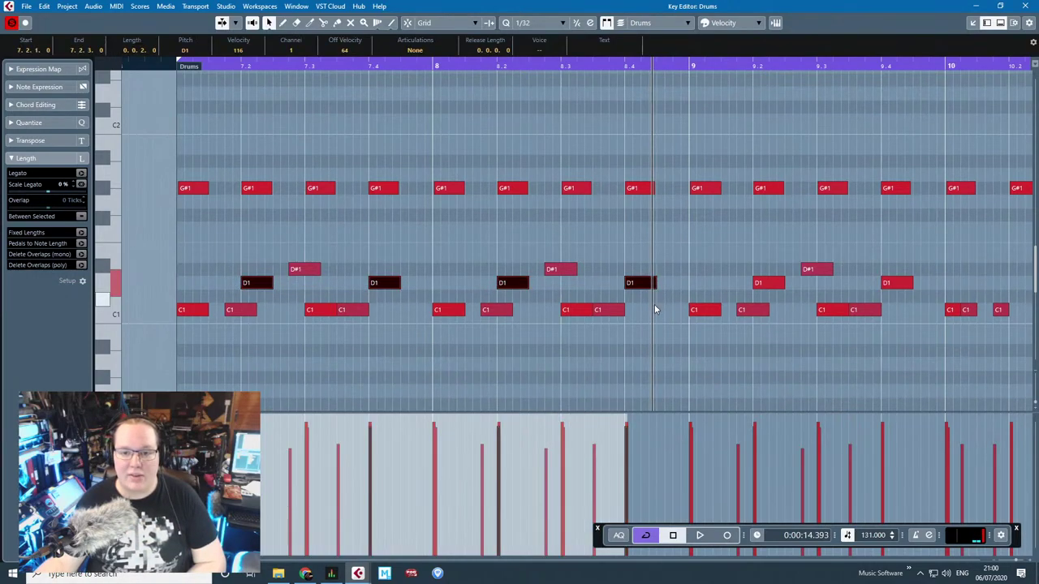
key(g)
shift+click(784, 284)
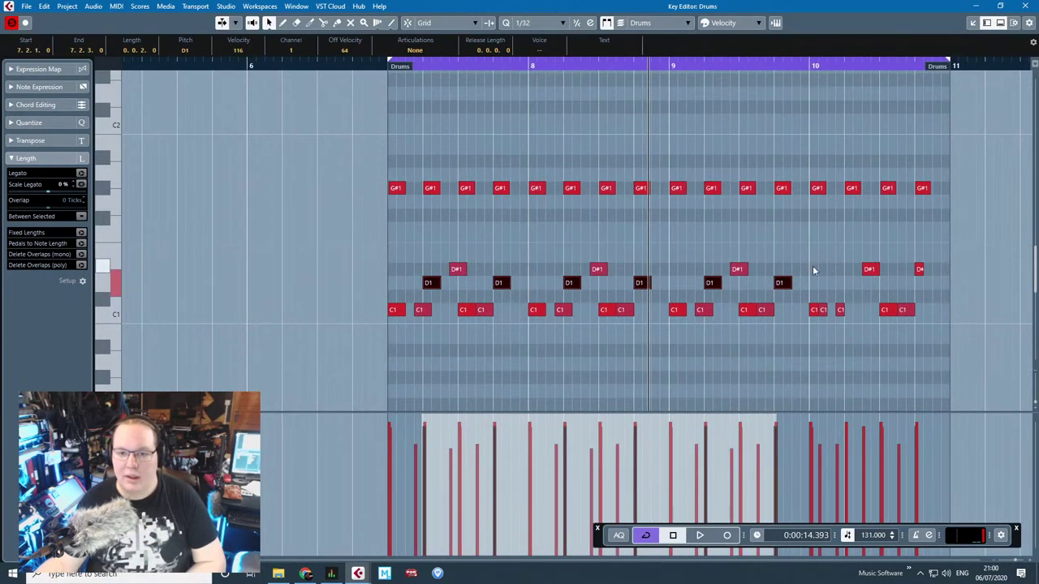
key(alt+d)
drag(802, 282, 426, 93)
Step: Nudge the D2 copies slightly ahead of the beat, with the first note starting at 7.1.4.109 and lasting 0.0.2.16
key(h)
key(h)
key(h)
scroll(425, 164, up, 4)
drag(410, 232, 393, 231)
scroll(392, 351, down, 2)
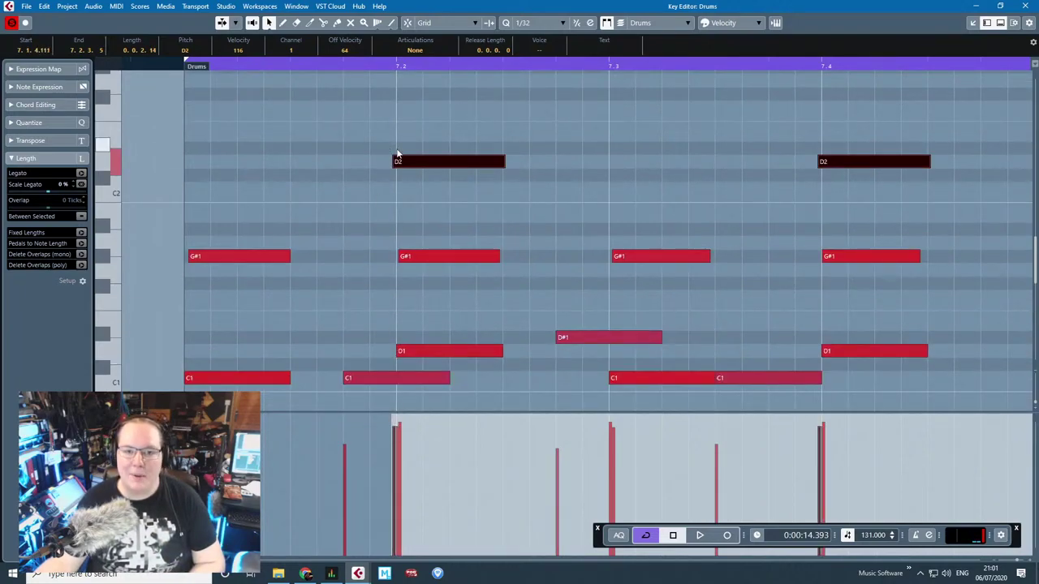
drag(396, 161, 399, 163)
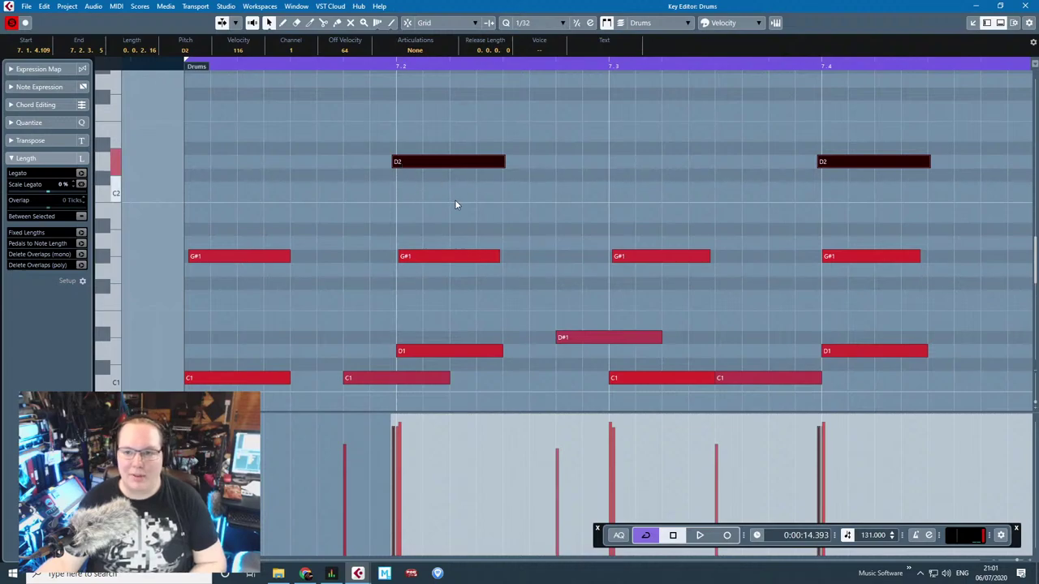
scroll(727, 229, down, 6)
drag(813, 205, 1035, 200)
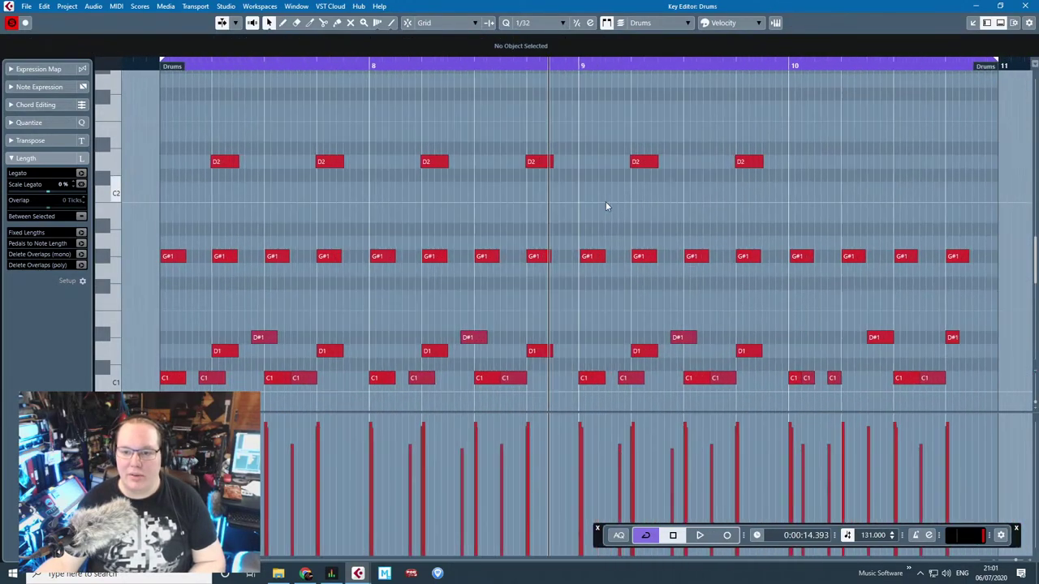
Step: Move the D2 notes on beat 4 of bars 7 to 9 up to D#2 and slightly later
click(328, 162)
shift+click(746, 161)
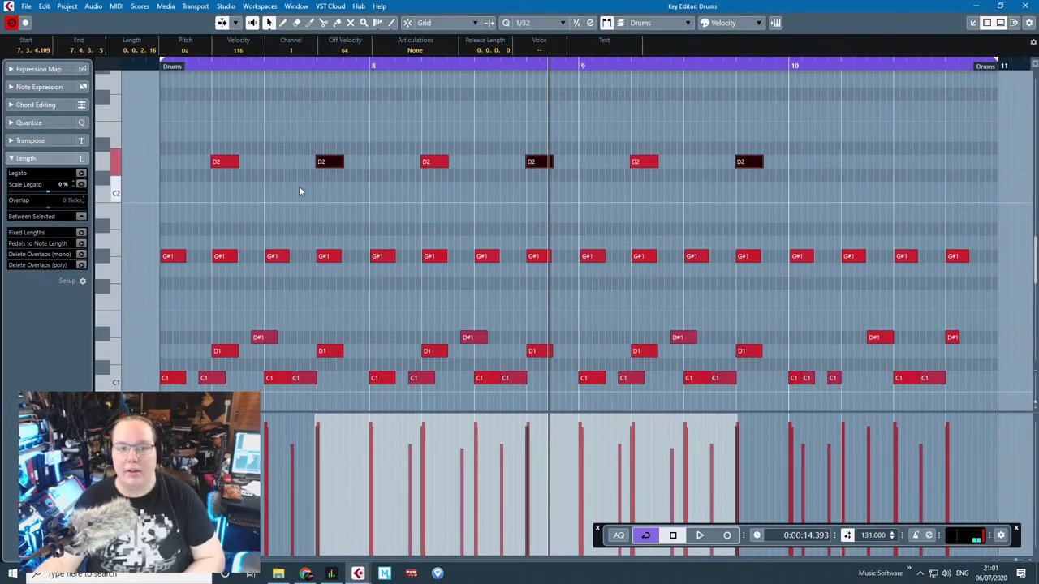
scroll(301, 186, up, 4)
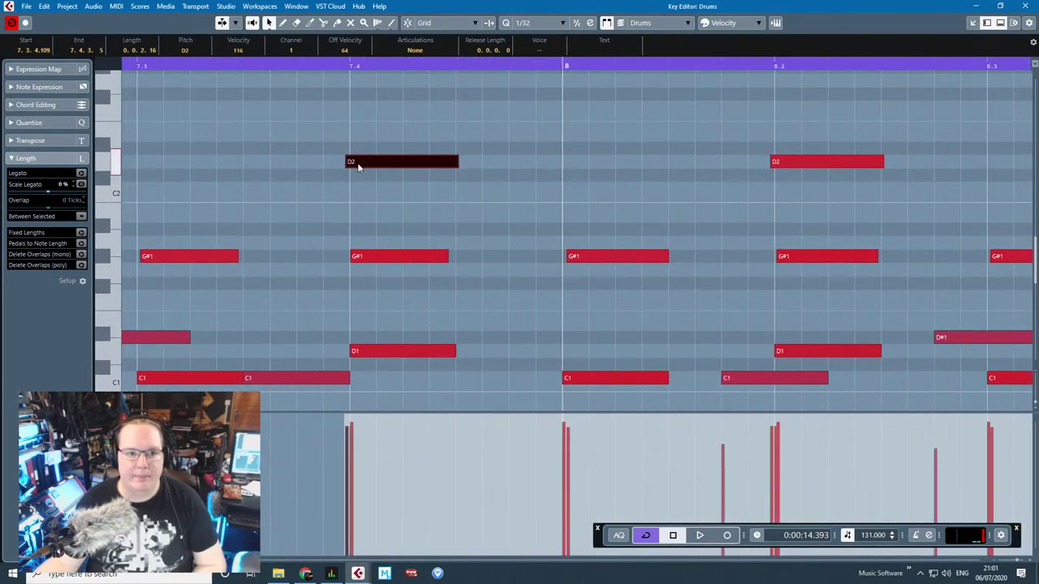
drag(358, 165, 352, 149)
click(357, 189)
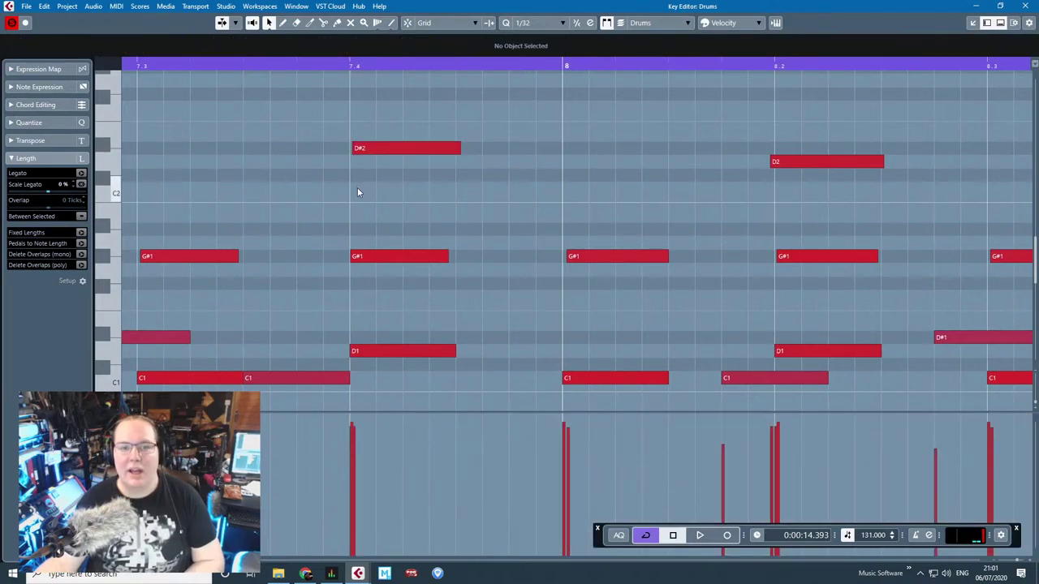
scroll(357, 188, down, 5)
scroll(630, 218, down, 2)
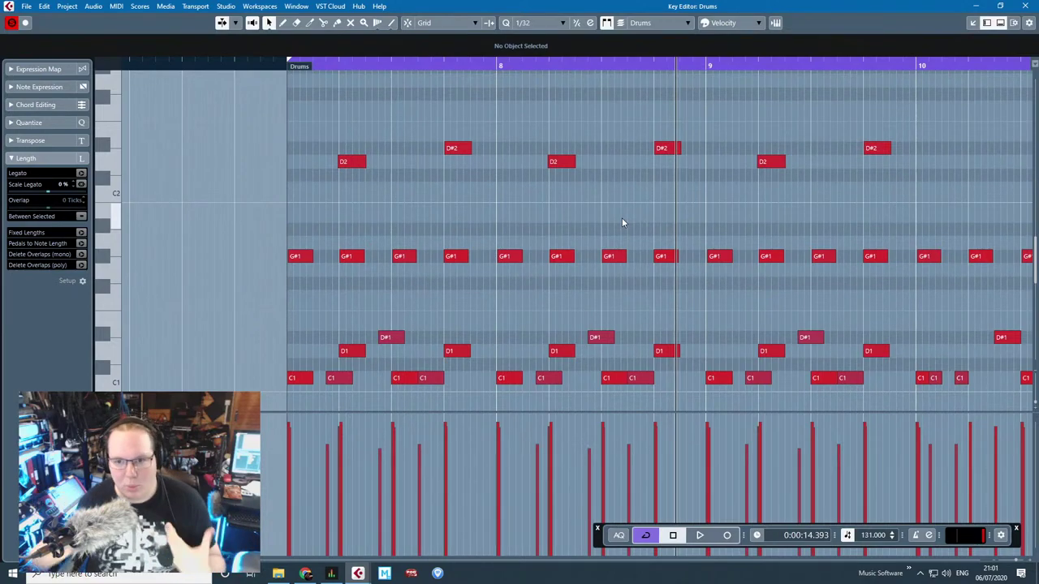
Step: Copy bar 10's two D#1 notes up to D2 and raise the copy on beat 4 to D#2
drag(959, 185, 1033, 196)
scroll(841, 263, up, 2)
drag(750, 309, 566, 343)
key(ctrl+d)
drag(725, 336, 592, 166)
scroll(713, 180, up, 2)
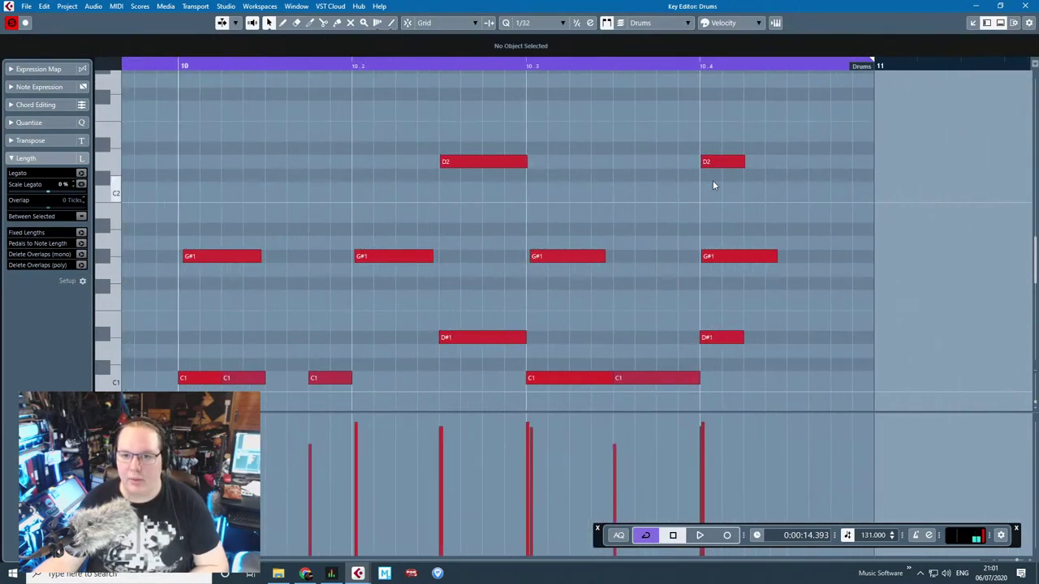
drag(721, 162, 719, 155)
Step: Play the edited Electro Kit pattern through bars 7 to 10 and close the Key Editor
scroll(586, 254, down, 8)
drag(465, 99, 247, 73)
scroll(241, 98, up, 3)
key(space)
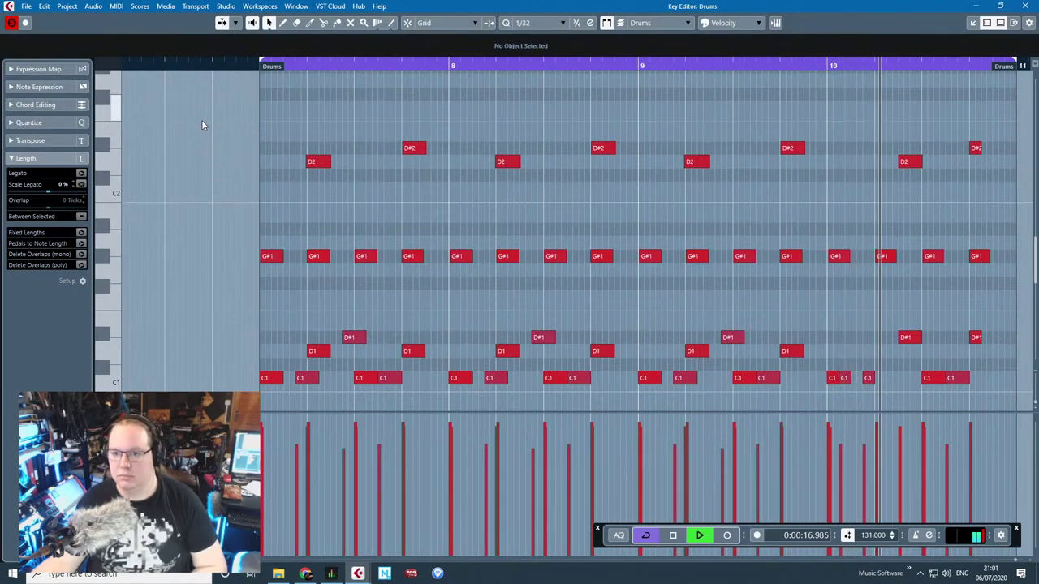
key(space)
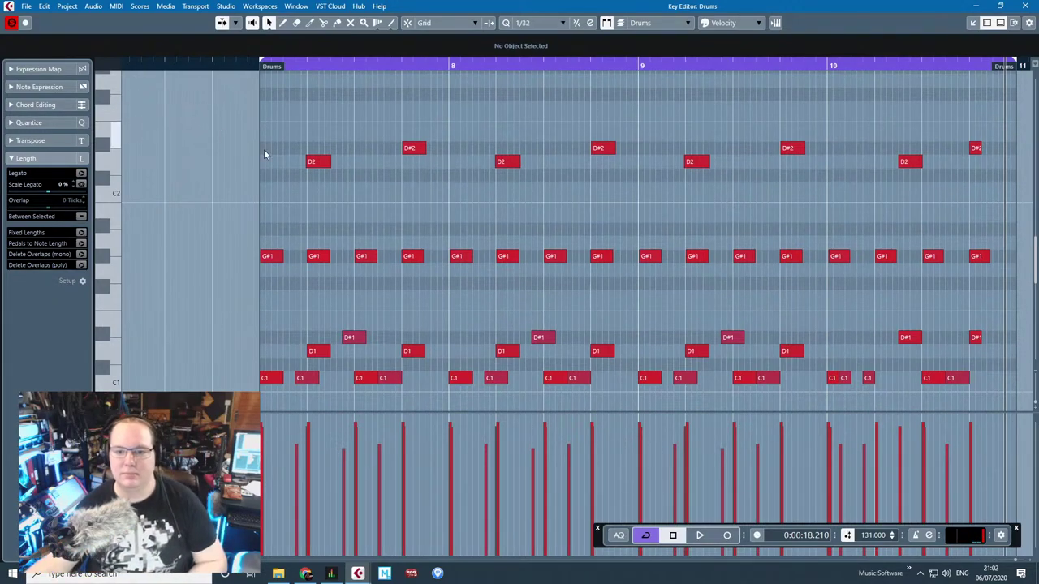
scroll(337, 172, down, 1)
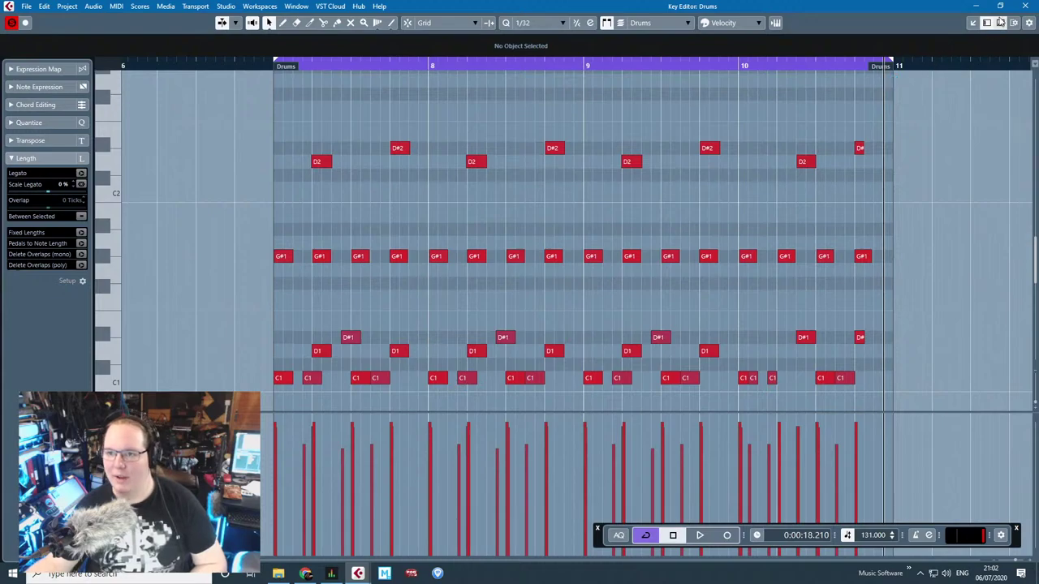
click(1022, 6)
Step: Set the project tempo to 125 BPM and realign the cycle range with bars 7 to 11
scroll(897, 322, right, 2)
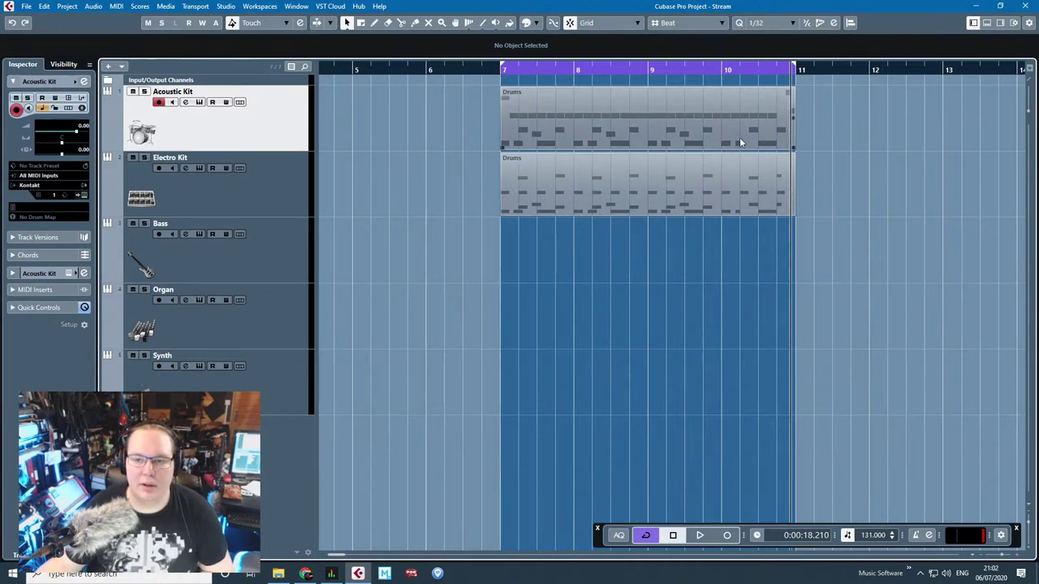
drag(926, 250, 966, 240)
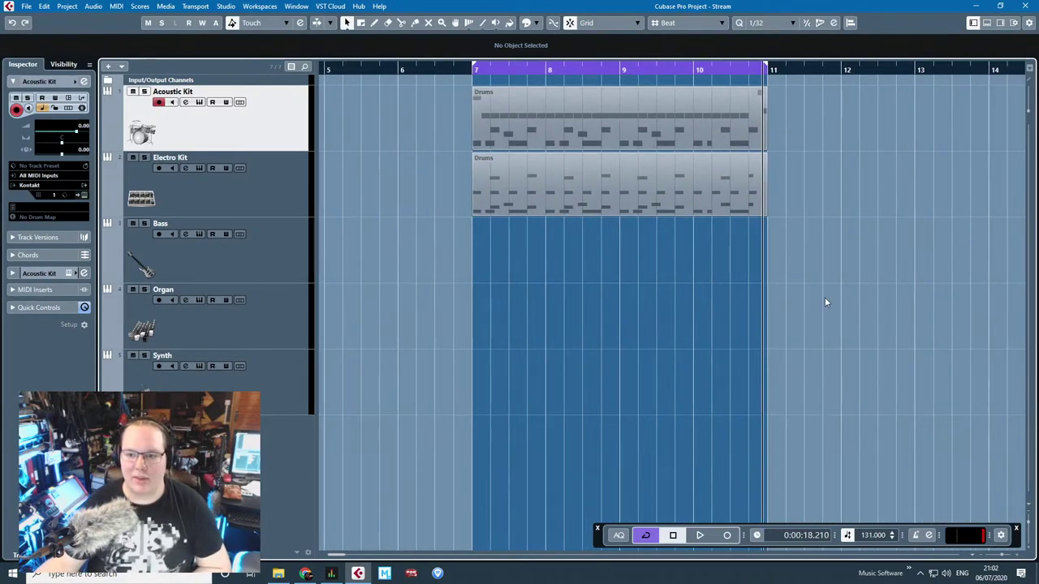
scroll(870, 537, down, 4)
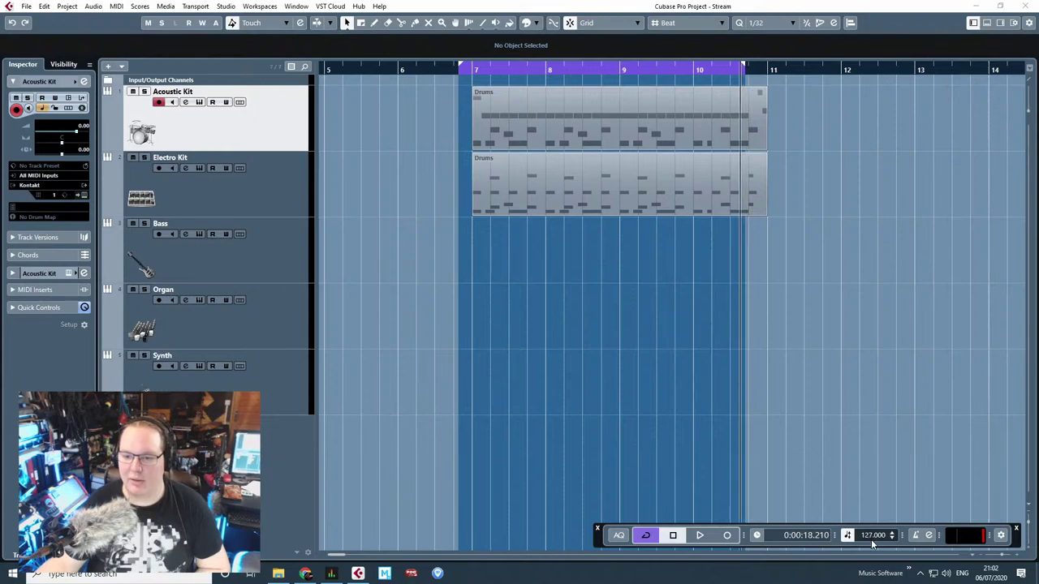
scroll(871, 540, down, 2)
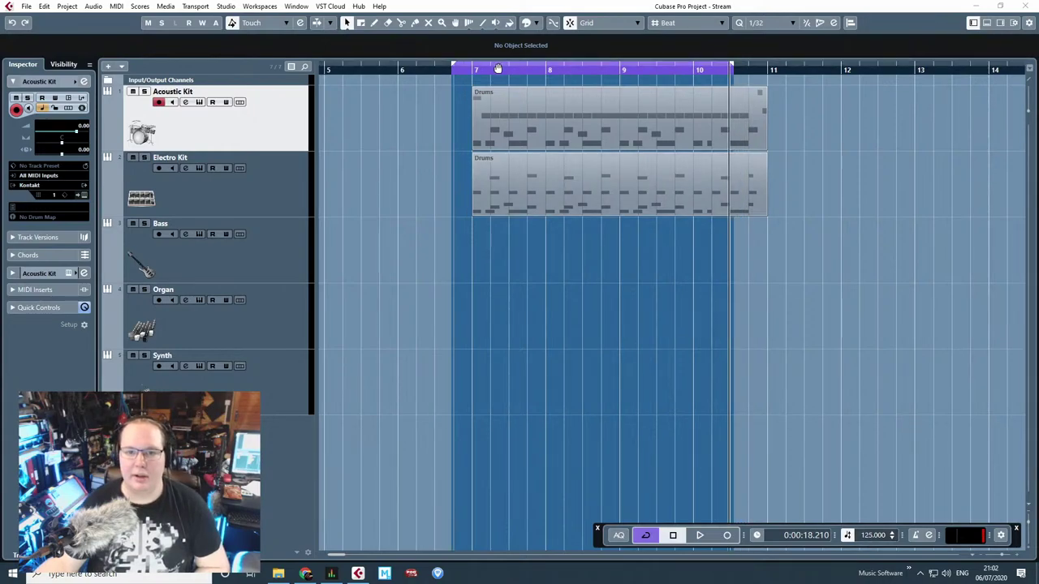
drag(498, 68, 519, 68)
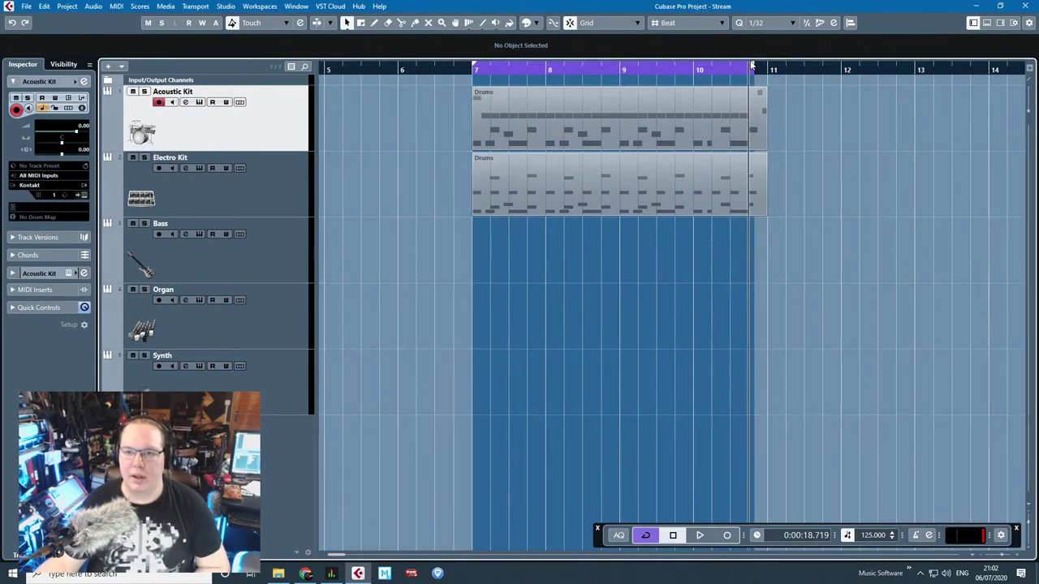
drag(752, 65, 766, 68)
Step: Color the Acoustic Kit track yellow-green and the Electro Kit track amber
click(113, 104)
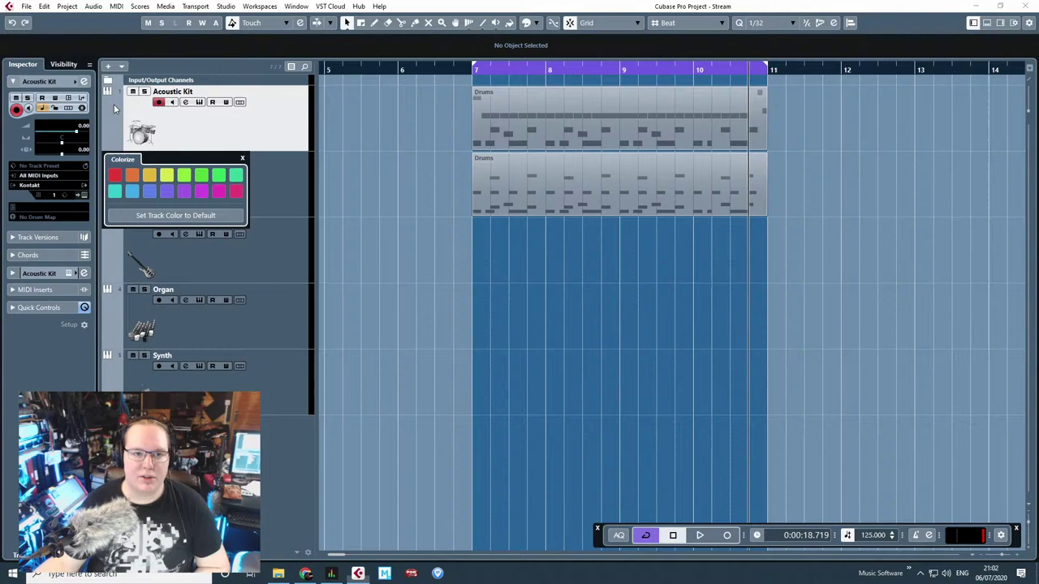
click(168, 176)
click(114, 187)
click(114, 187)
click(150, 241)
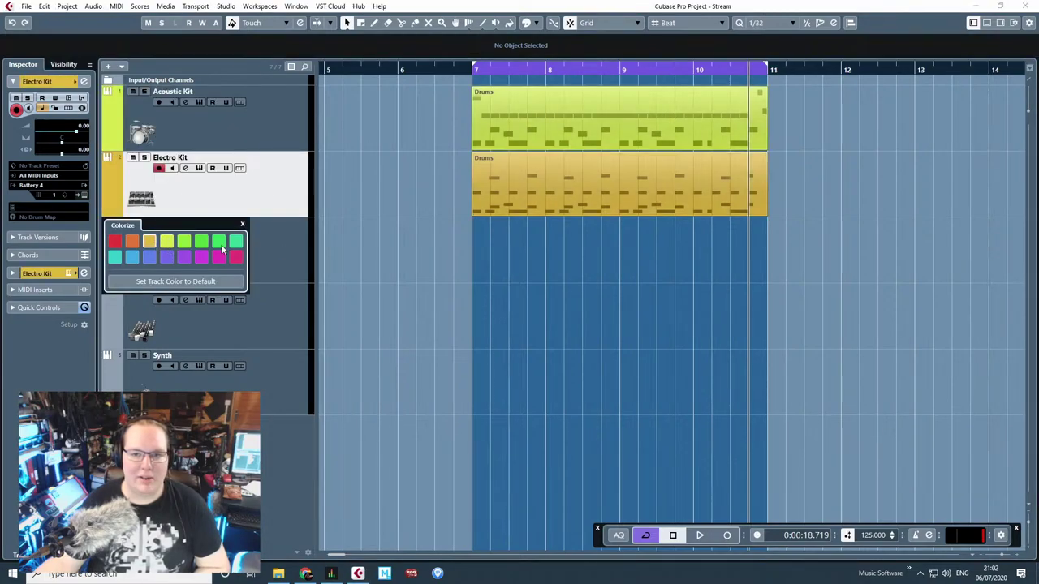
Step: Color the Bass track orange and the Organ track red
click(282, 251)
click(113, 251)
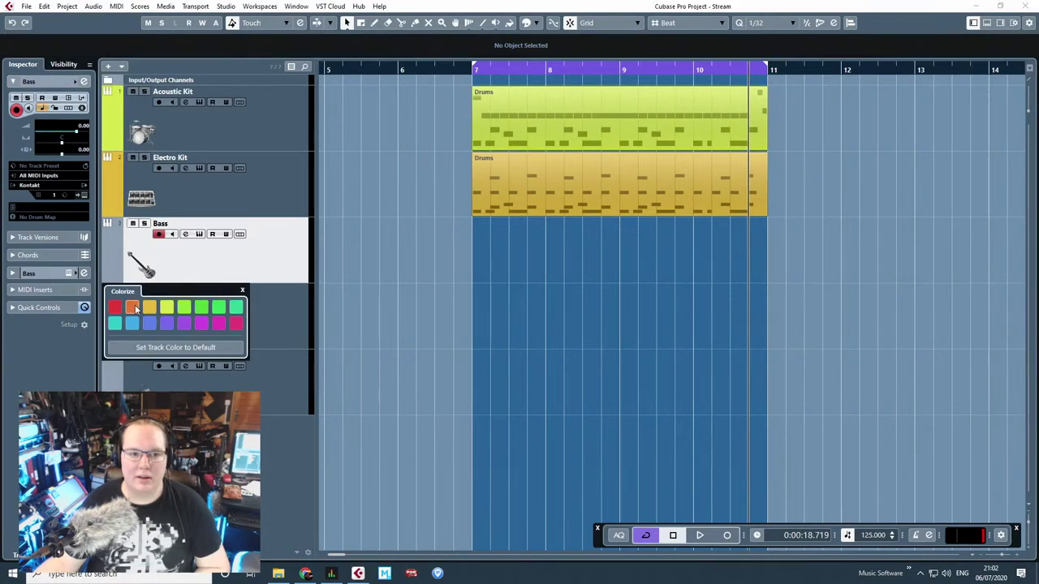
click(132, 308)
click(274, 322)
click(114, 318)
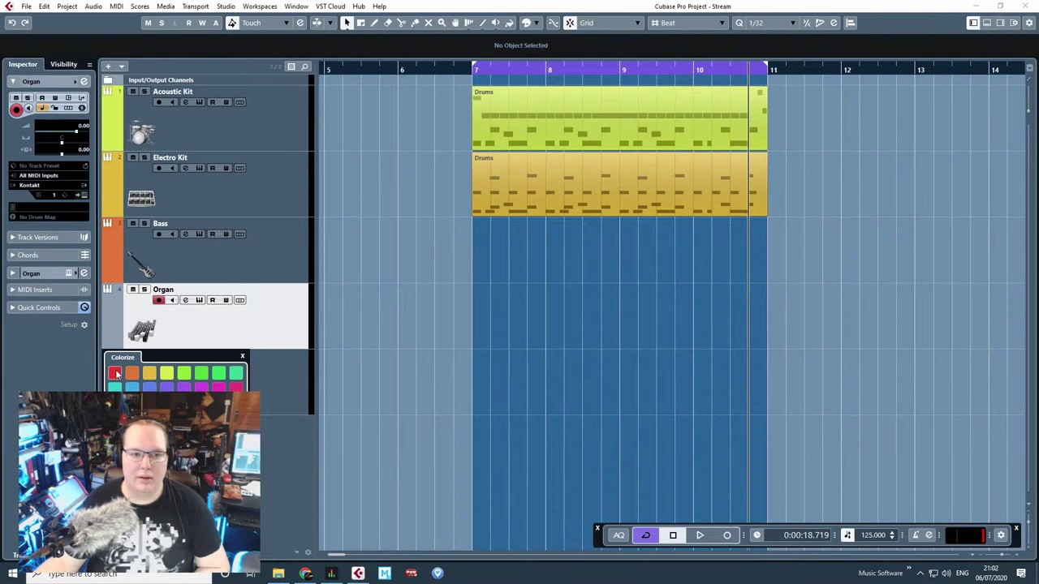
click(117, 374)
Step: Color the Synth track, trying crimson pink before choosing magenta
click(270, 391)
click(114, 378)
click(236, 453)
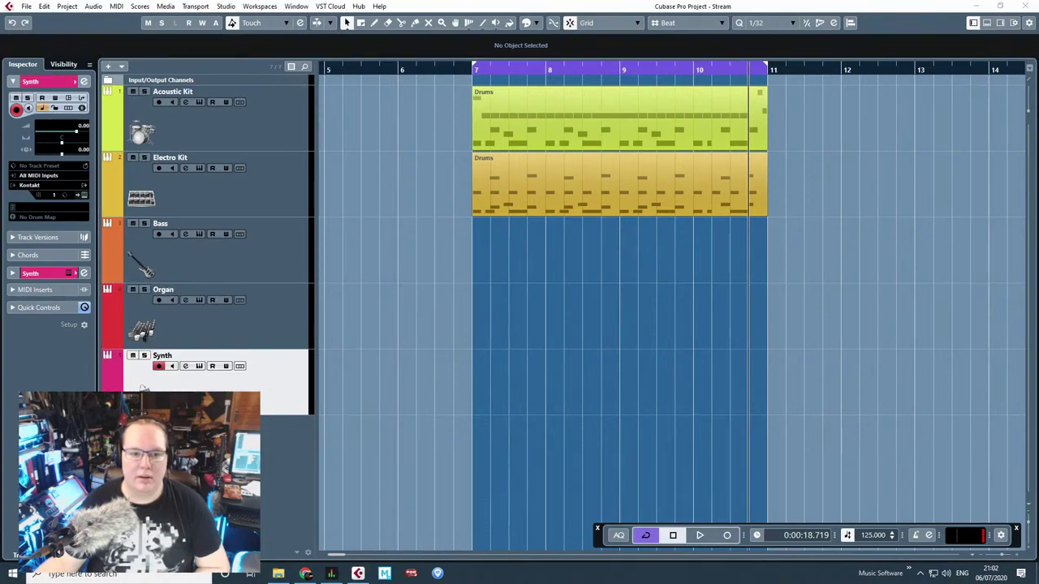
scroll(578, 435, down, 3)
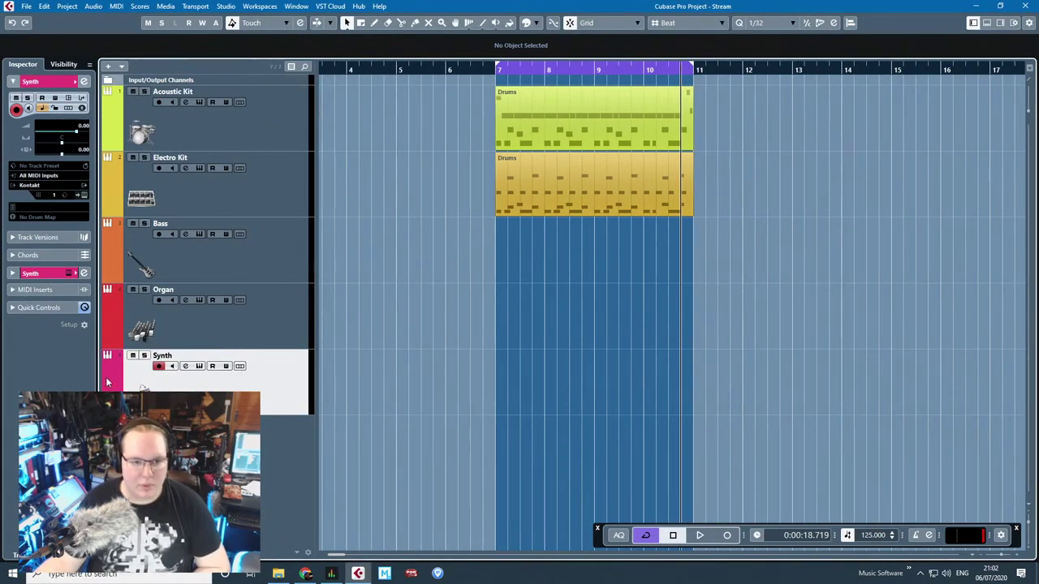
click(108, 381)
click(237, 454)
click(489, 448)
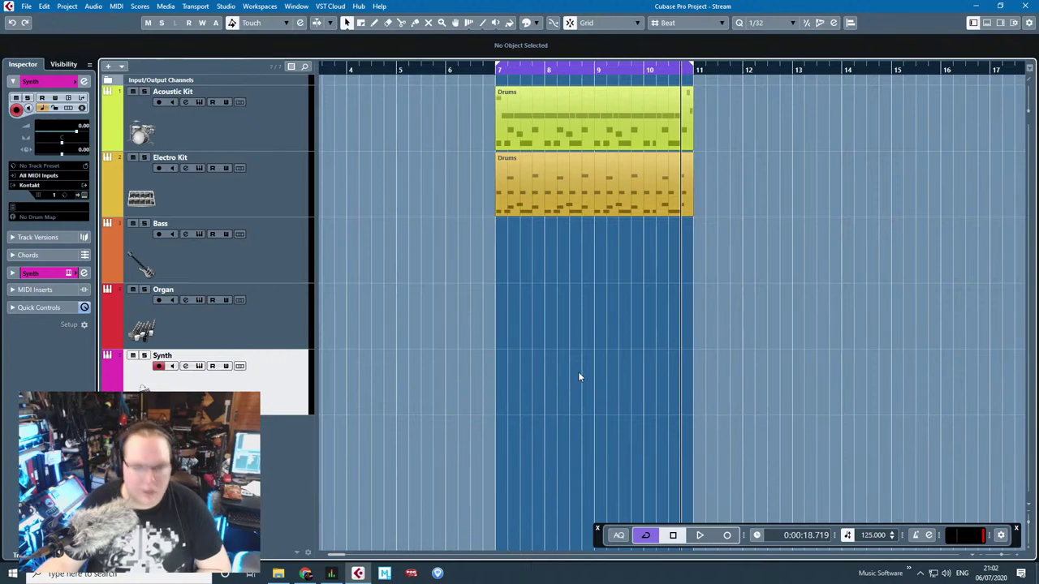
Step: Select the Acoustic Kit and Electro Kit tracks together and increase their track height
click(282, 125)
shift+click(285, 180)
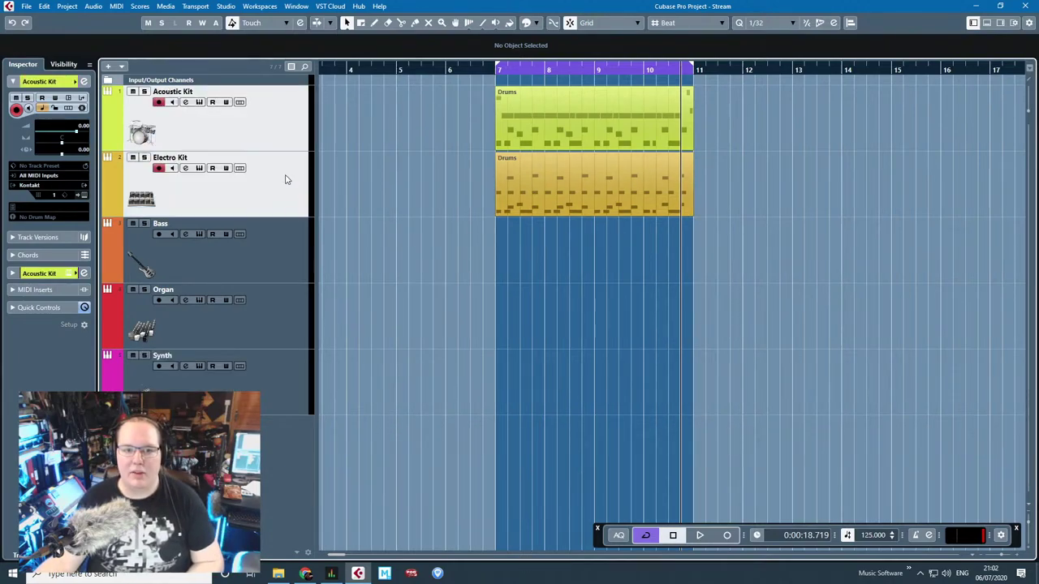
drag(288, 216, 293, 260)
scroll(605, 347, up, 4)
drag(546, 377, 442, 374)
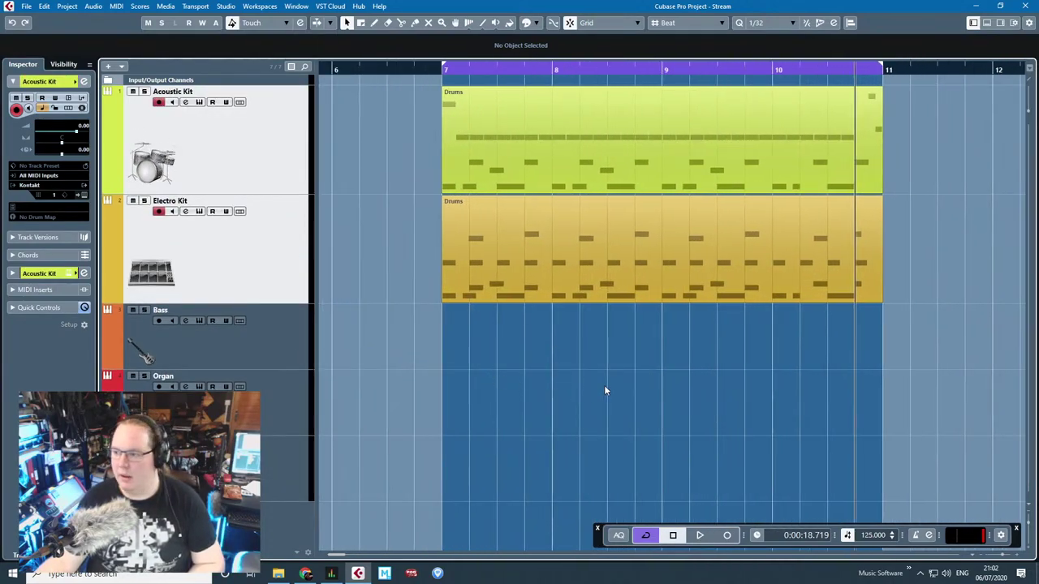
Step: Select the Electro Kit track and play both drum parts from just before bar 7
click(383, 69)
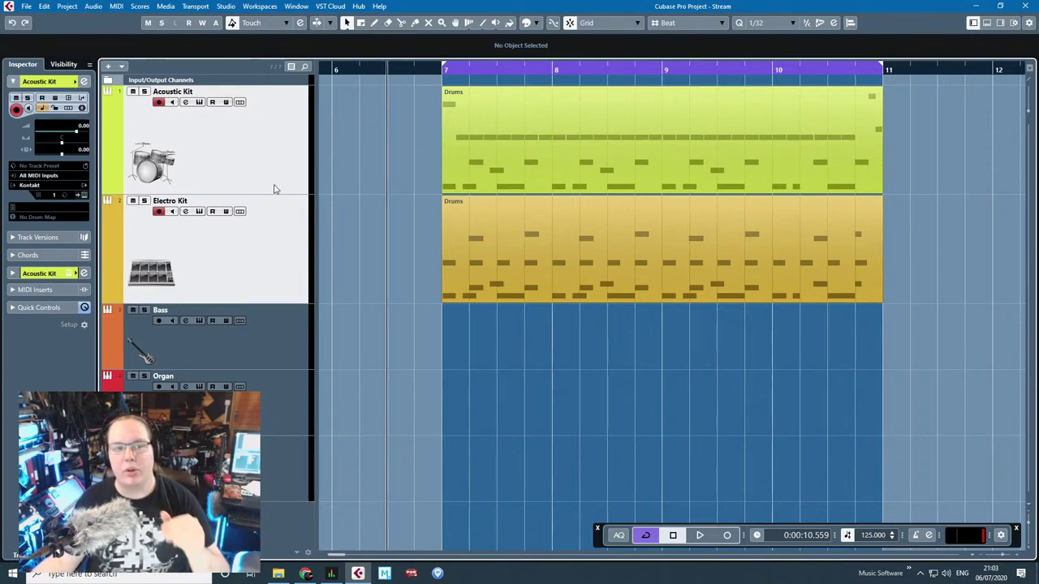
click(282, 267)
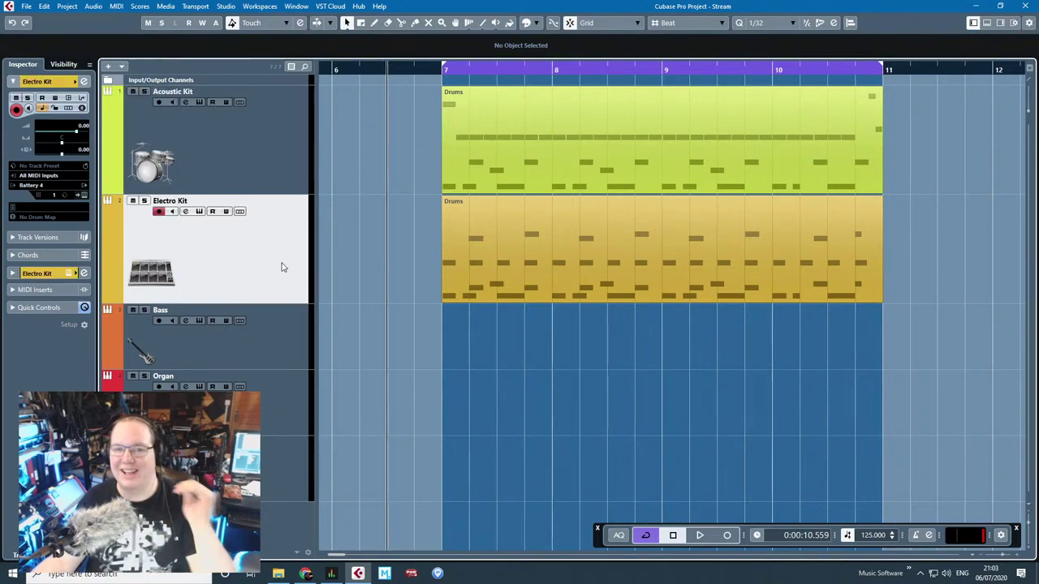
click(422, 71)
key(space)
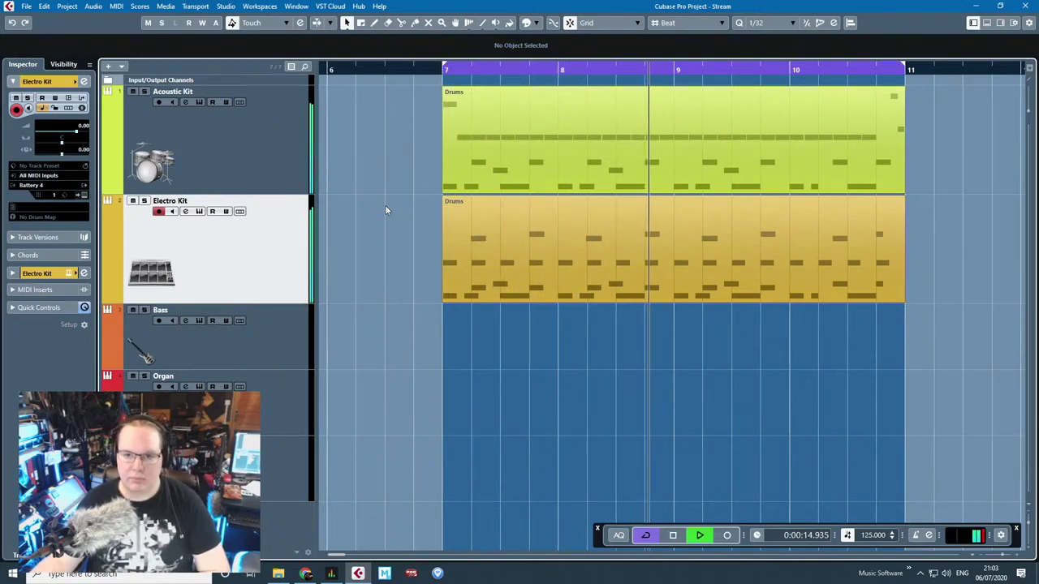
key(space)
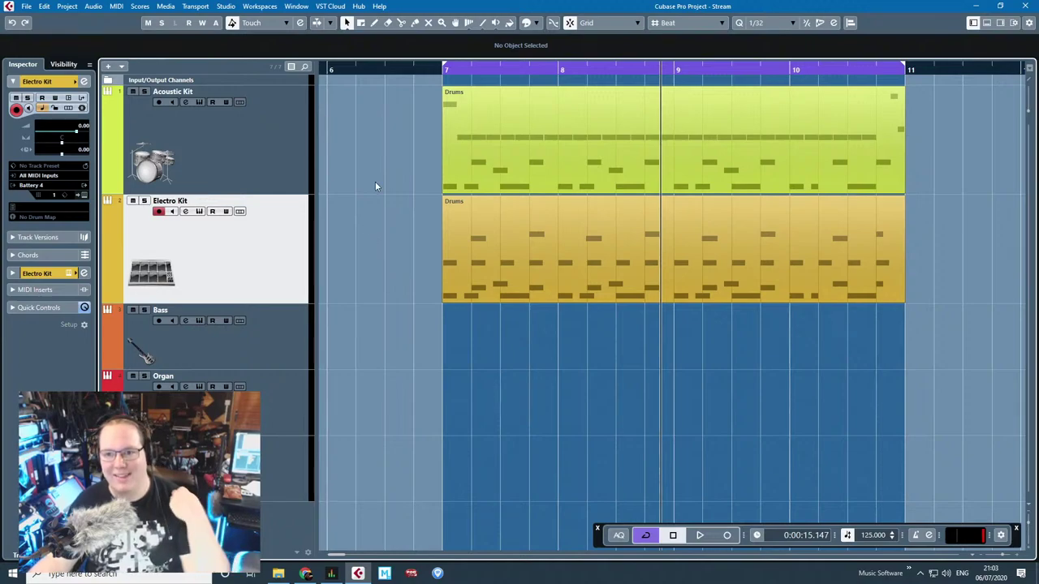
Step: Select the Acoustic Kit track and expand its audio inserts, browsing the available EQ effects
click(269, 146)
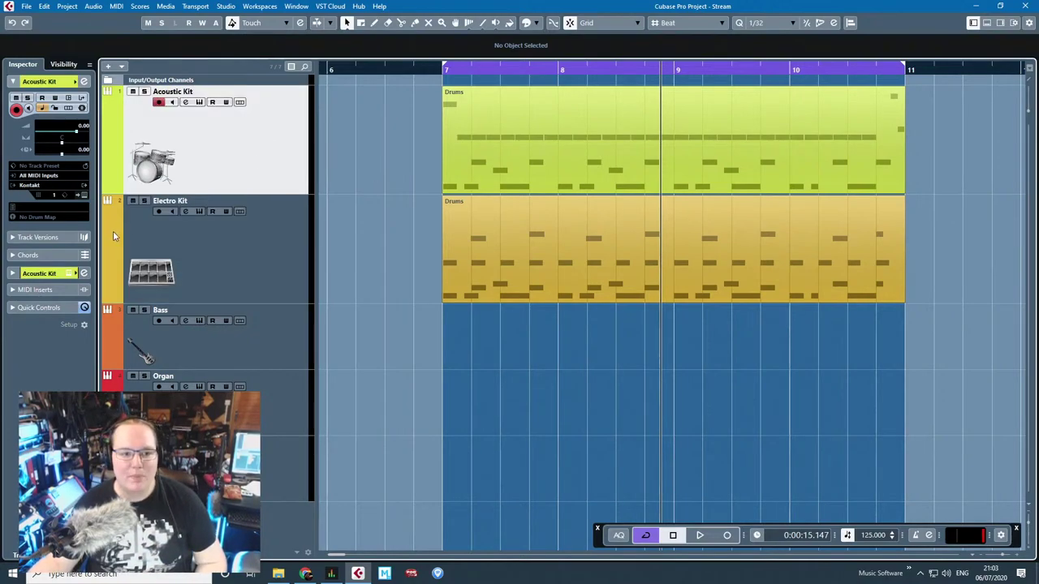
click(37, 273)
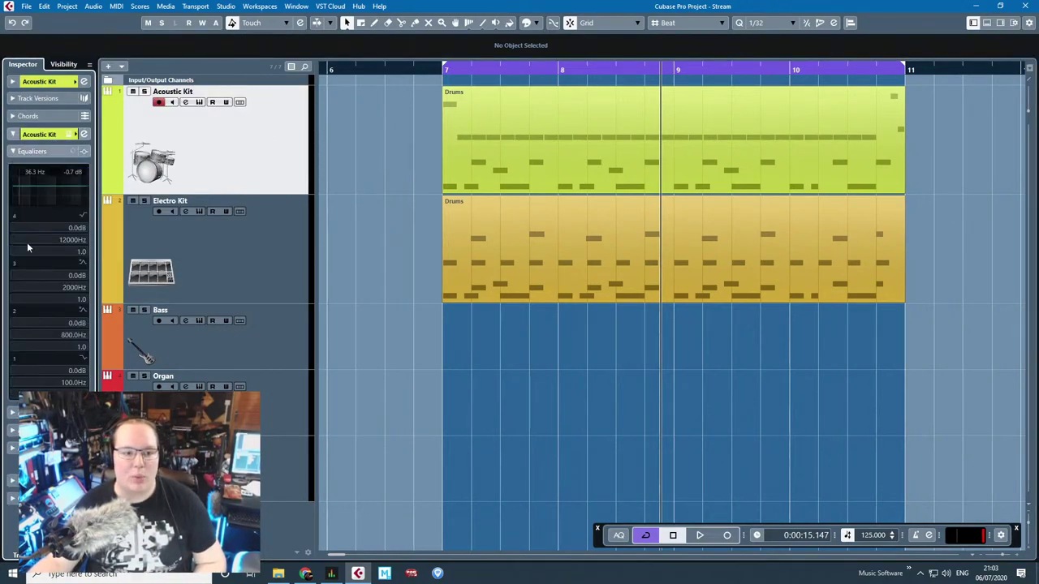
click(14, 414)
click(84, 193)
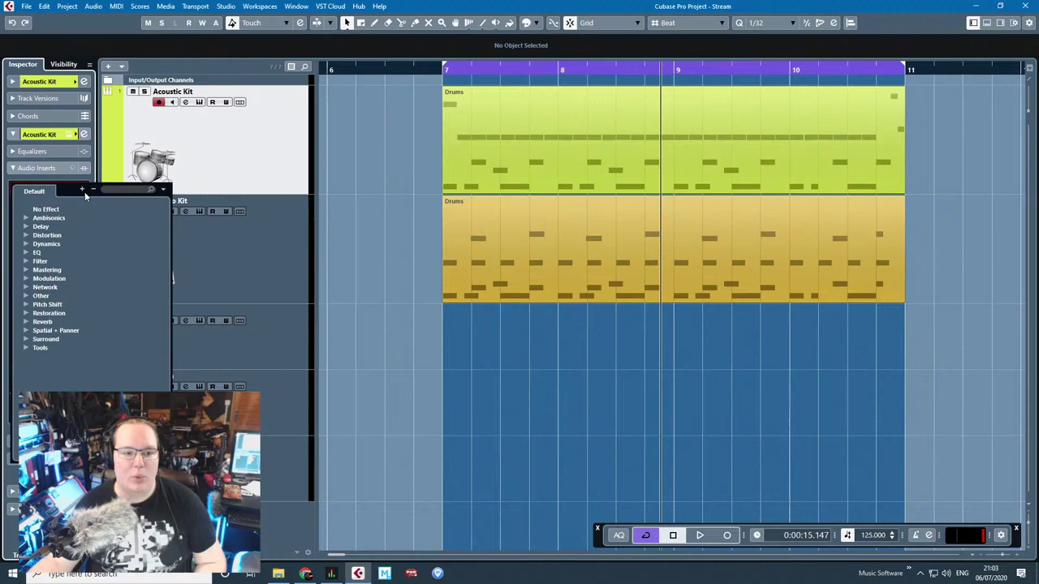
click(26, 253)
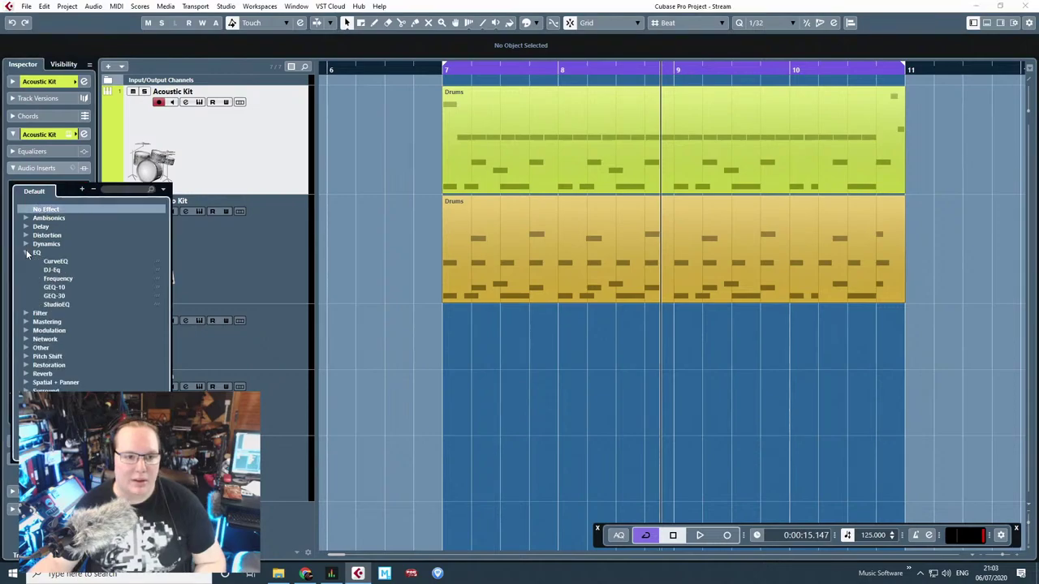
click(396, 228)
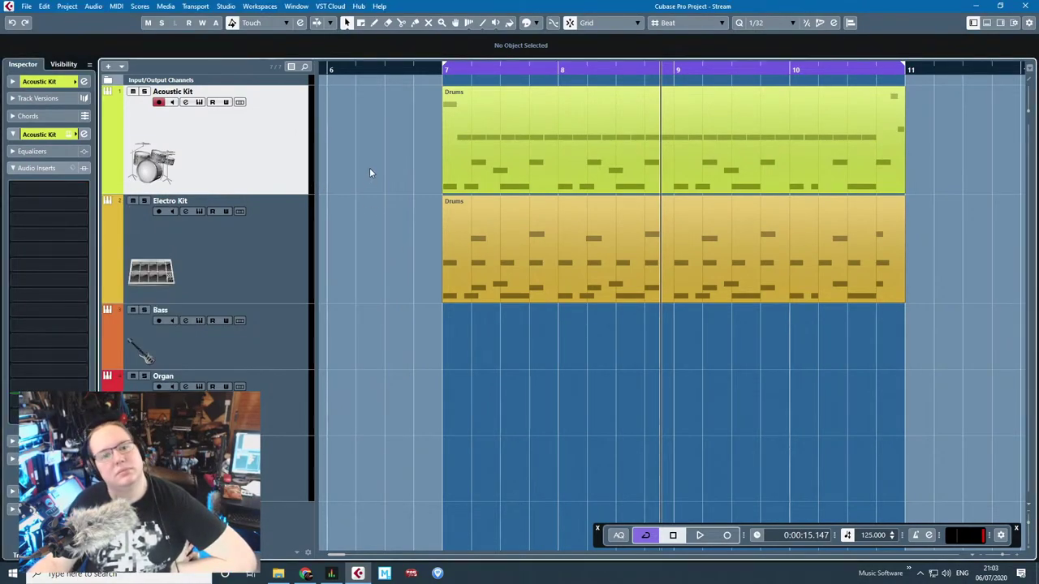
Step: Move the Acoustic Kit's drum part out of the loop range to bar 13
scroll(397, 202, down, 2)
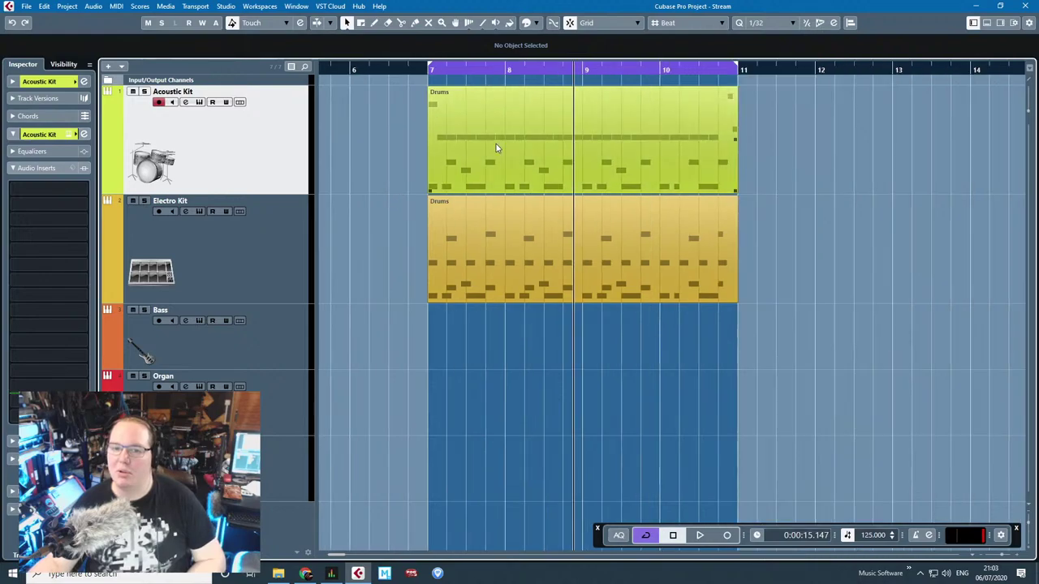
drag(498, 144, 984, 114)
click(770, 294)
scroll(770, 295, up, 1)
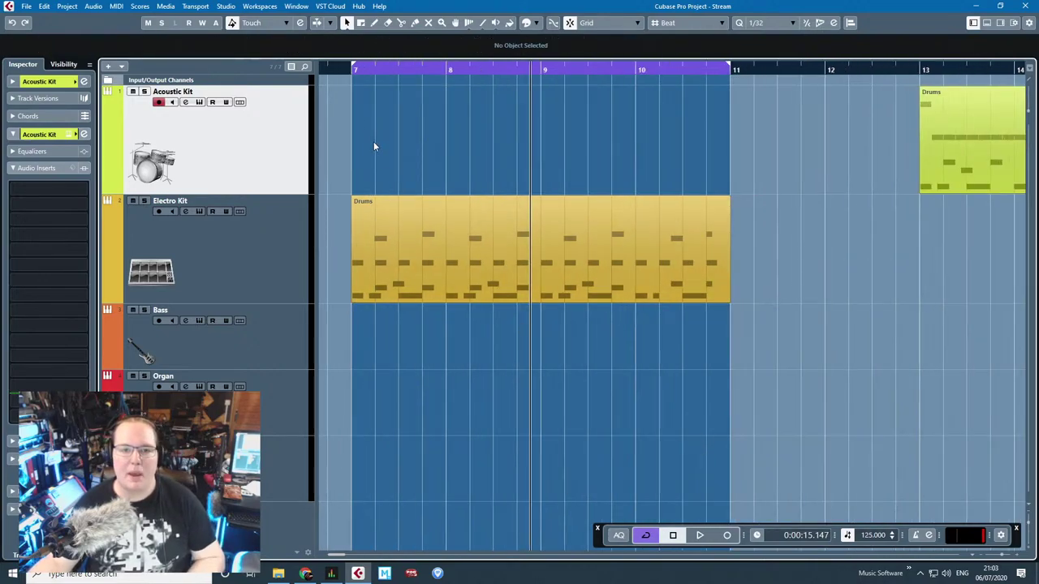
Step: Play the Electro Kit's drum part on its own from just before bar 7
click(336, 86)
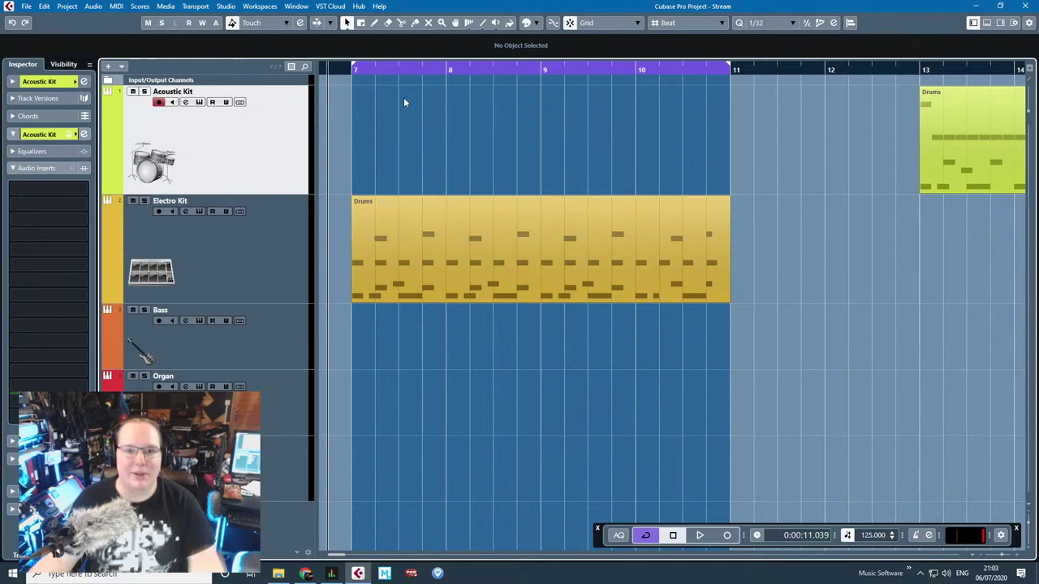
scroll(386, 118, left, 2)
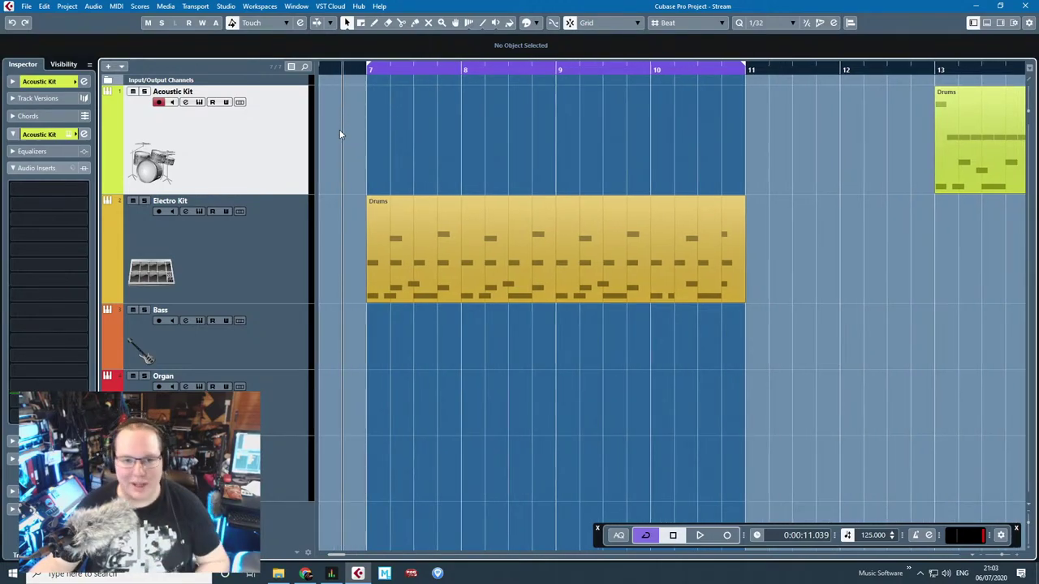
drag(349, 71, 350, 67)
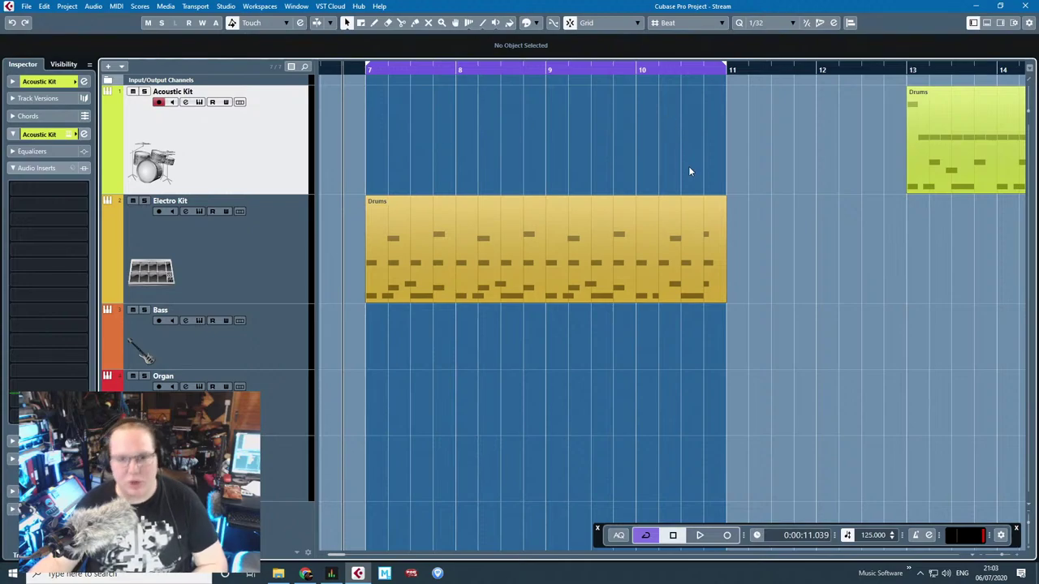
key(space)
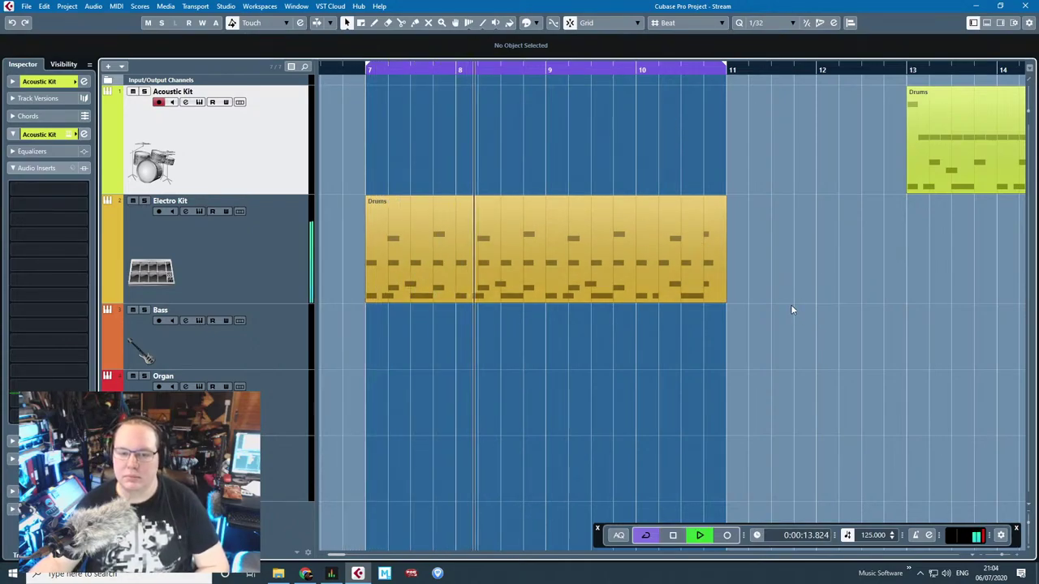
key(space)
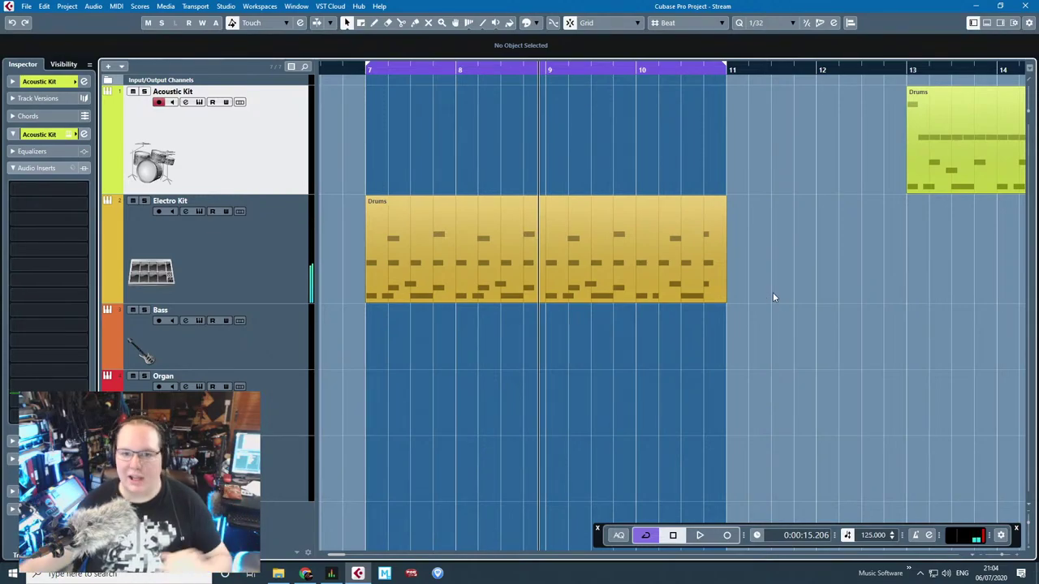
Step: Move the Acoustic Kit's drum part back to bar 7, aligned with the Electro Kit part
drag(952, 121, 416, 114)
click(354, 93)
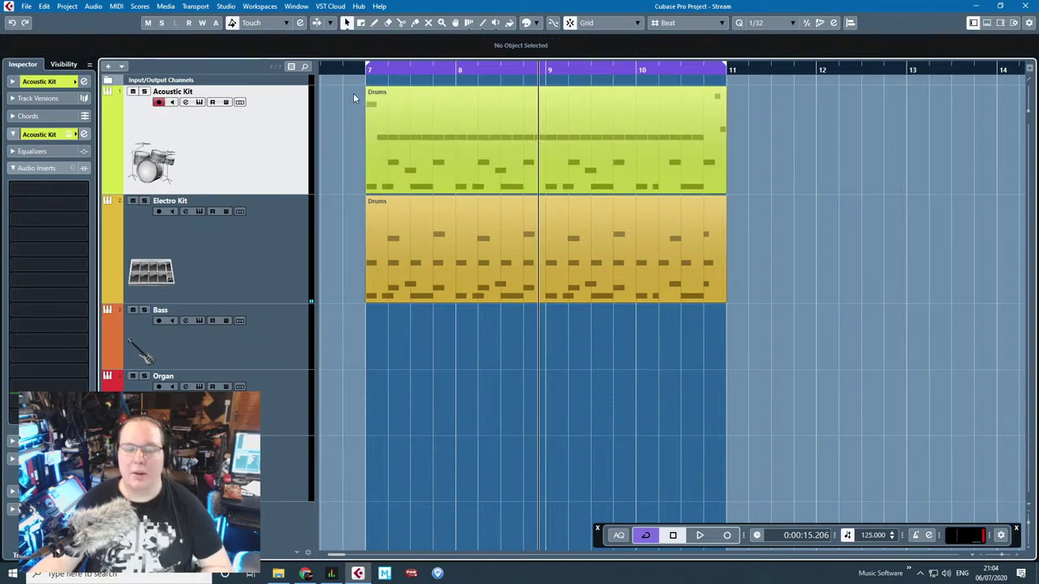
Step: Audition the Acoustic Kit soloed from bar 7, and turn its solo off after playback
click(356, 70)
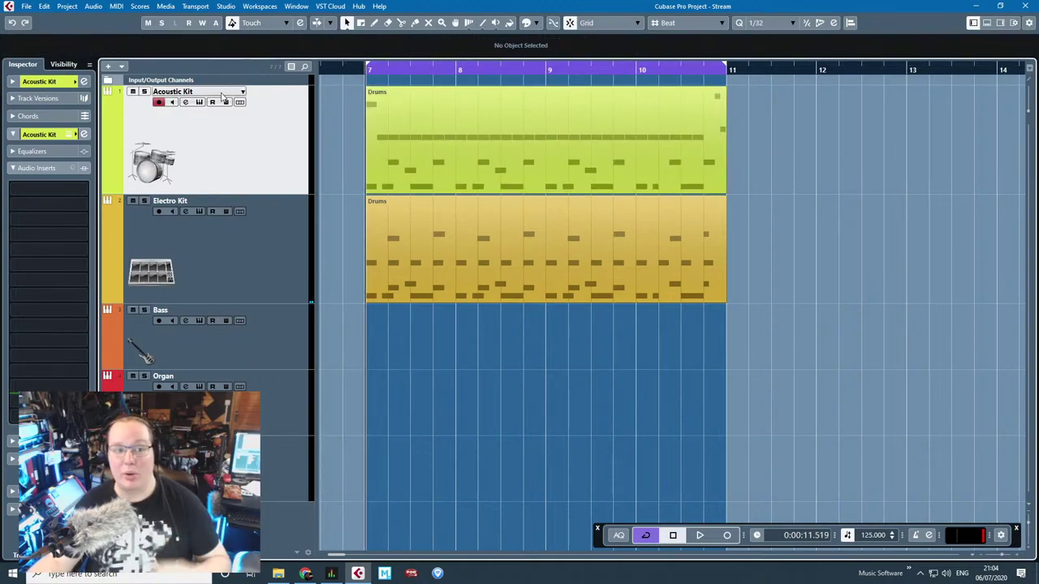
key(s)
click(373, 225)
key(space)
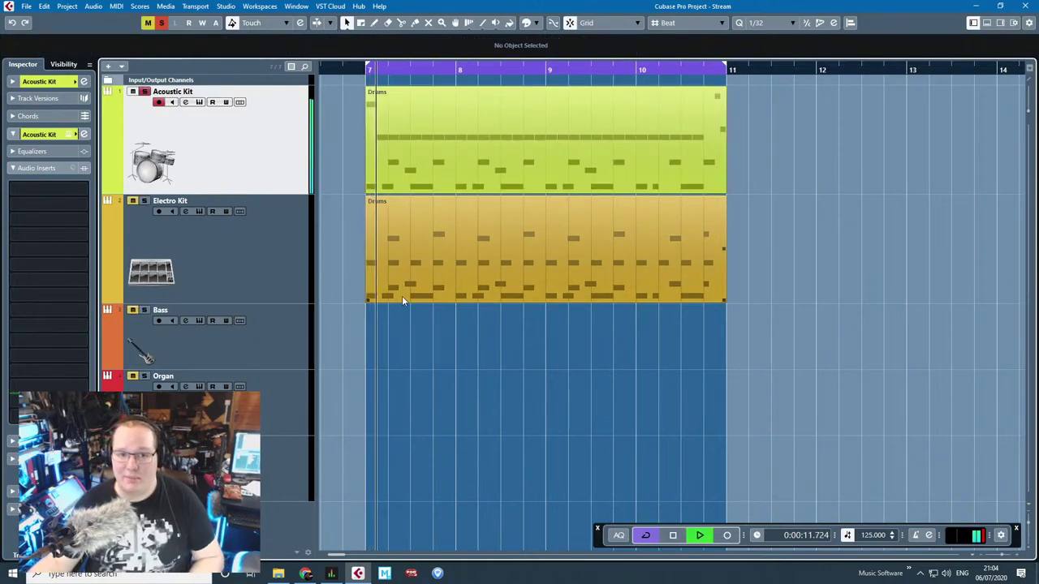
click(421, 334)
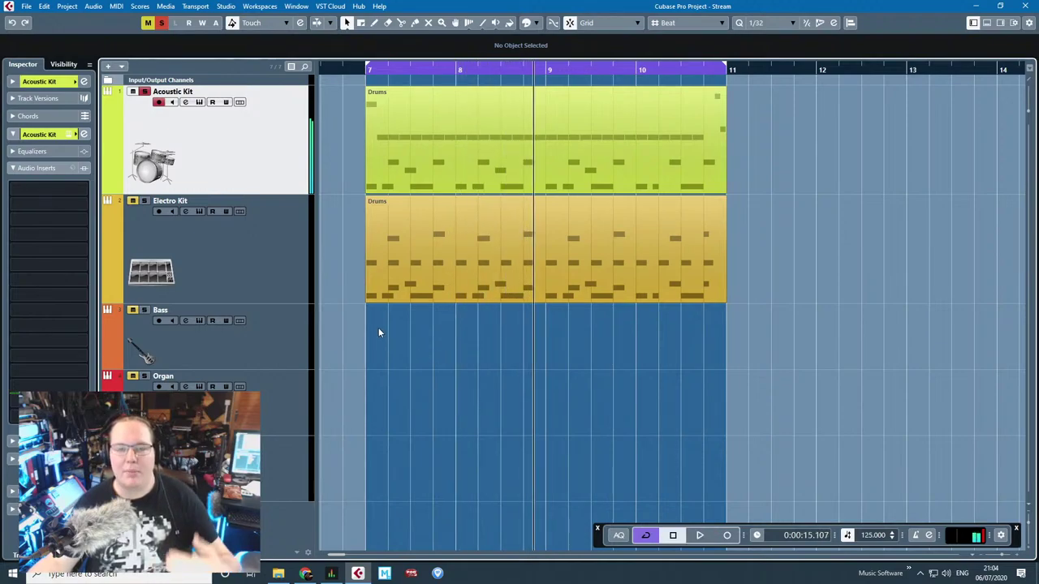
click(144, 92)
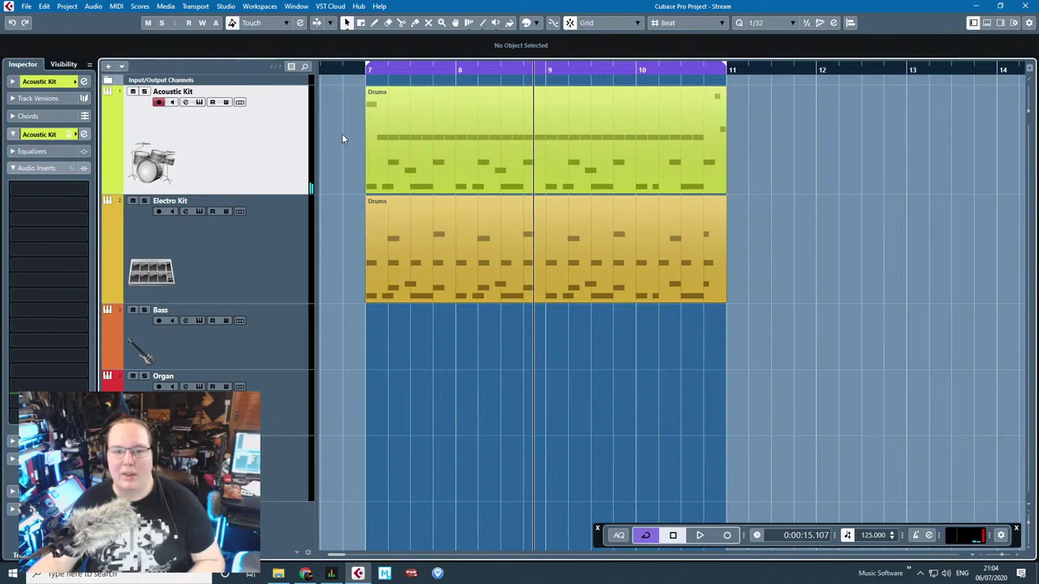
Step: Play the Acoustic Kit and Electro Kit parts together from bar 7
drag(702, 69, 393, 67)
click(375, 73)
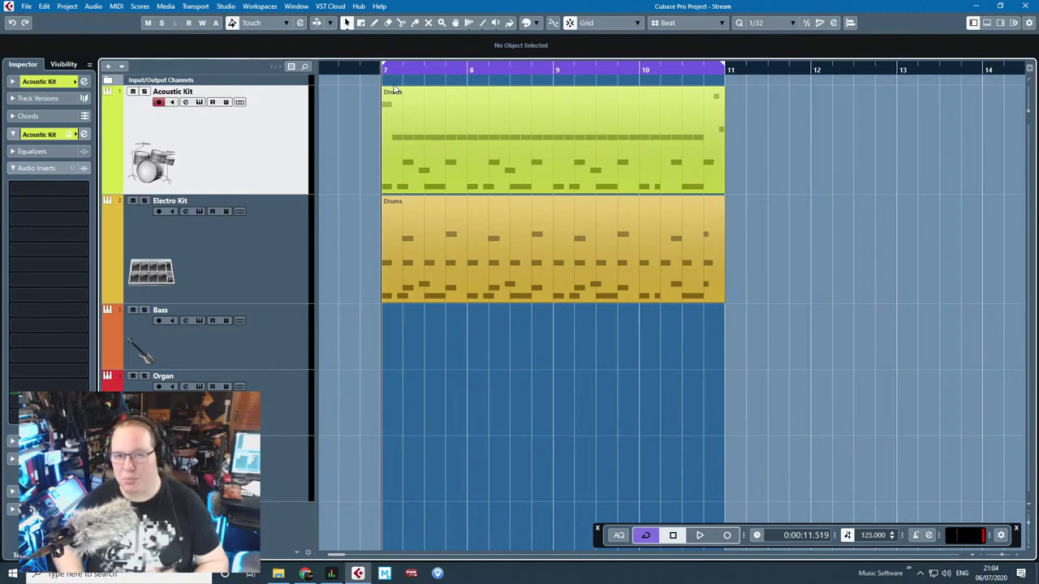
key(space)
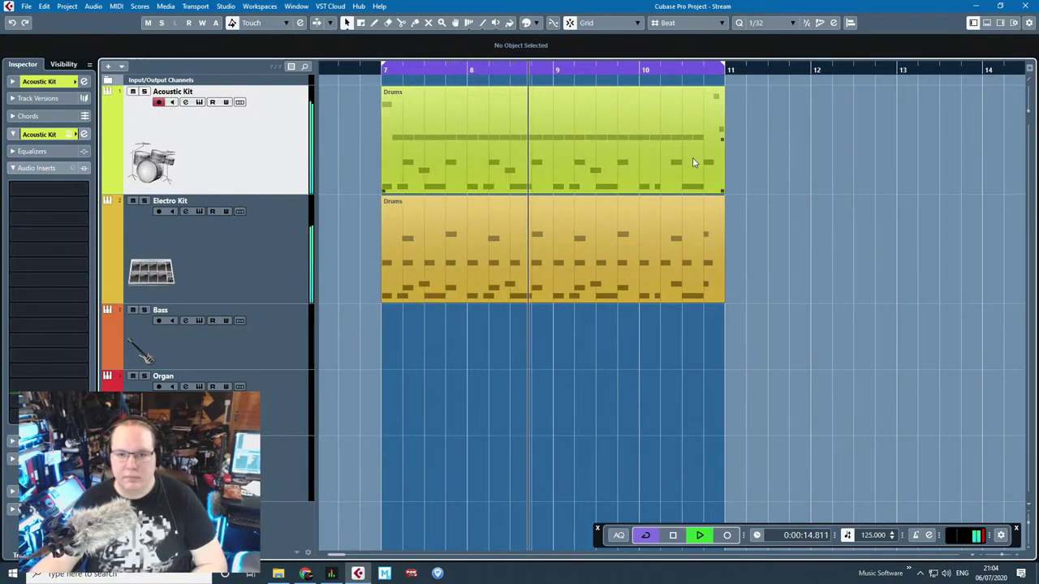
key(space)
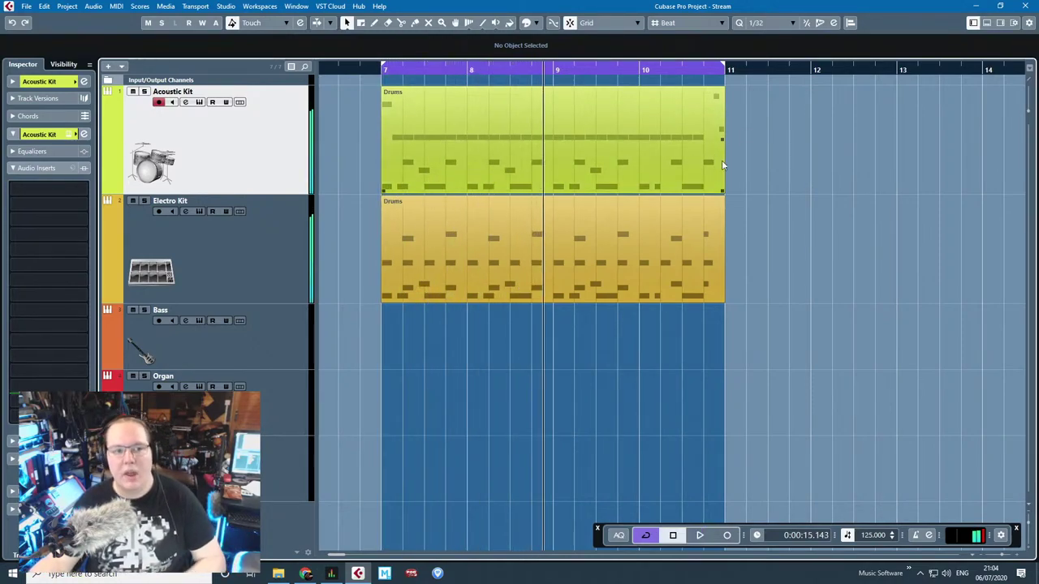
Step: Add a RoomWorks SE reverb to the Acoustic Kit's audio inserts and place it in the second slot
click(82, 190)
click(24, 322)
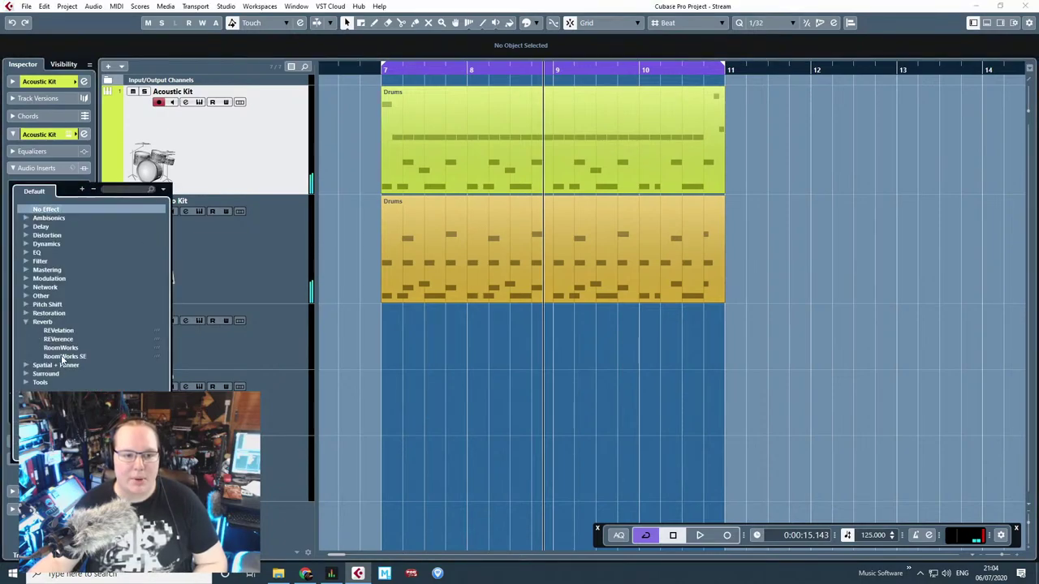
click(64, 356)
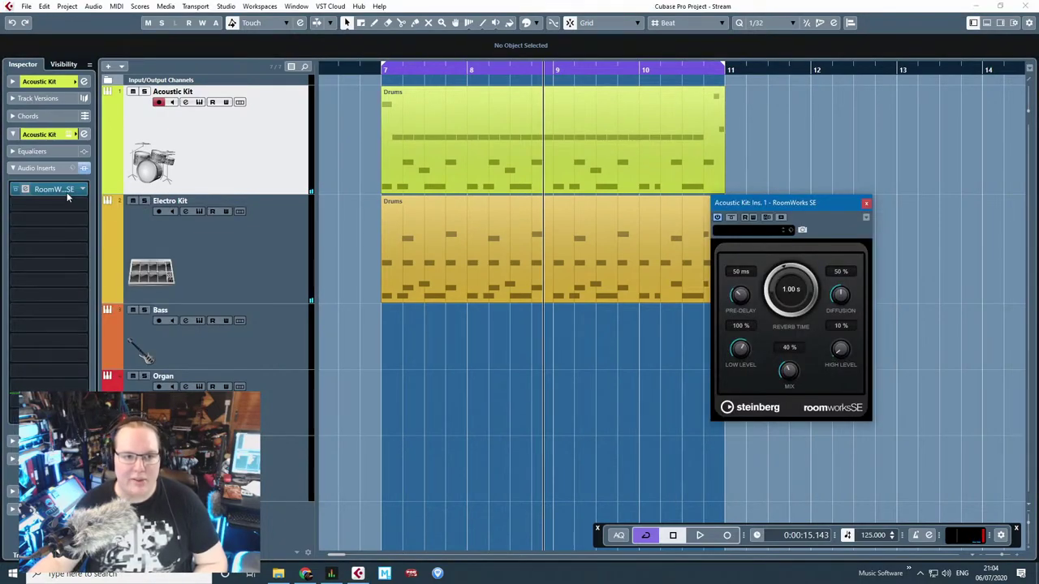
drag(68, 197, 64, 204)
Step: Load the Short Plate Reverb preset in RoomWorks SE and raise the mix to 100 %
click(759, 229)
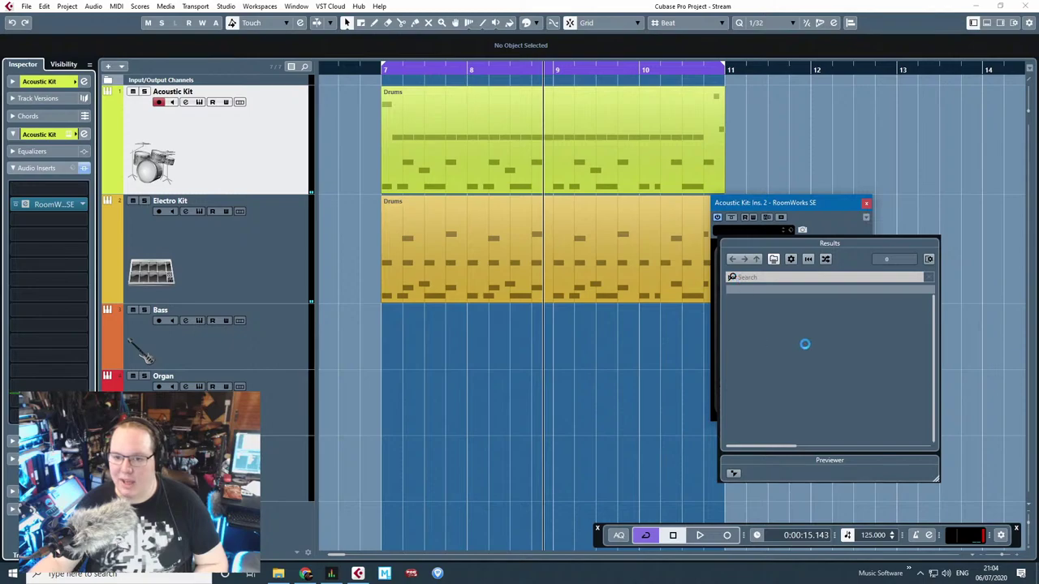
double_click(767, 301)
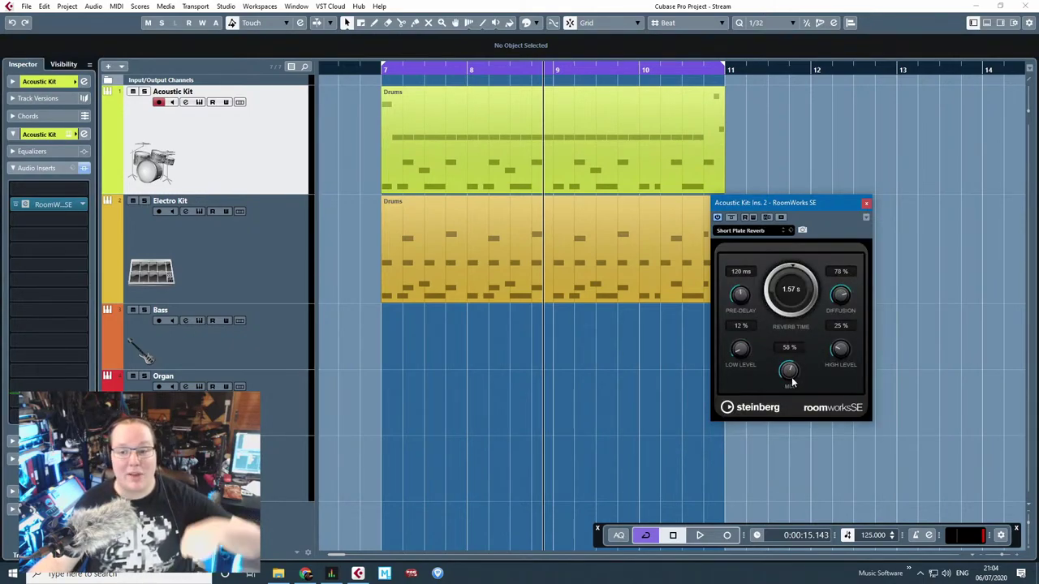
drag(793, 382, 790, 325)
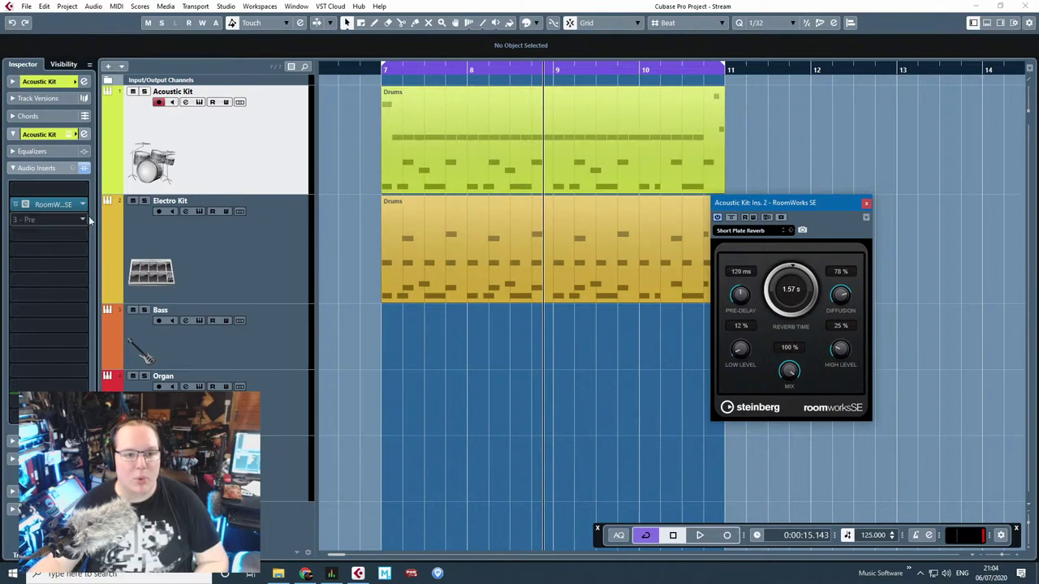
Step: Add StudioEQ to the Acoustic Kit's first insert slot, ahead of the reverb
click(77, 189)
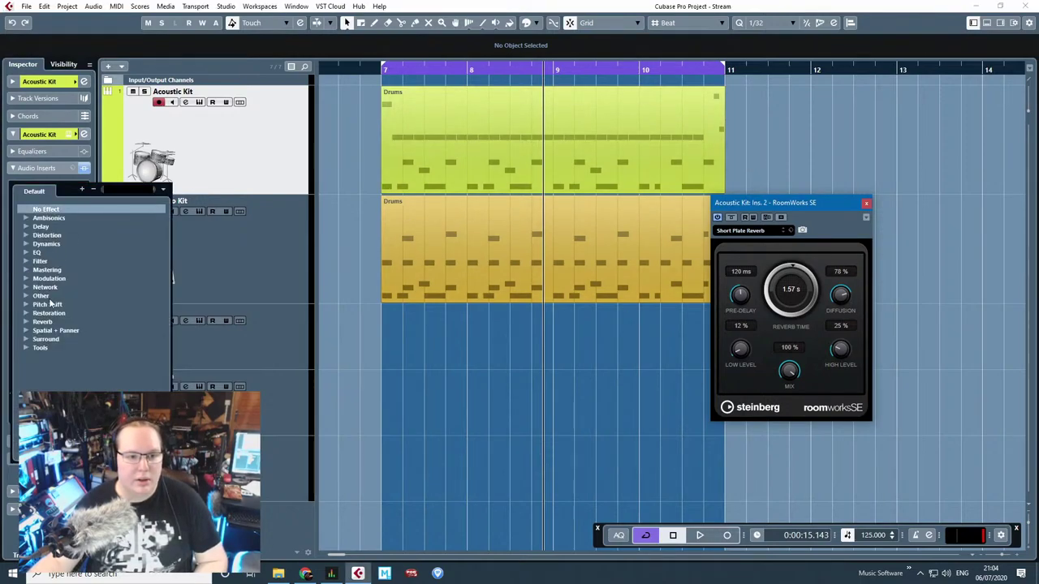
click(26, 322)
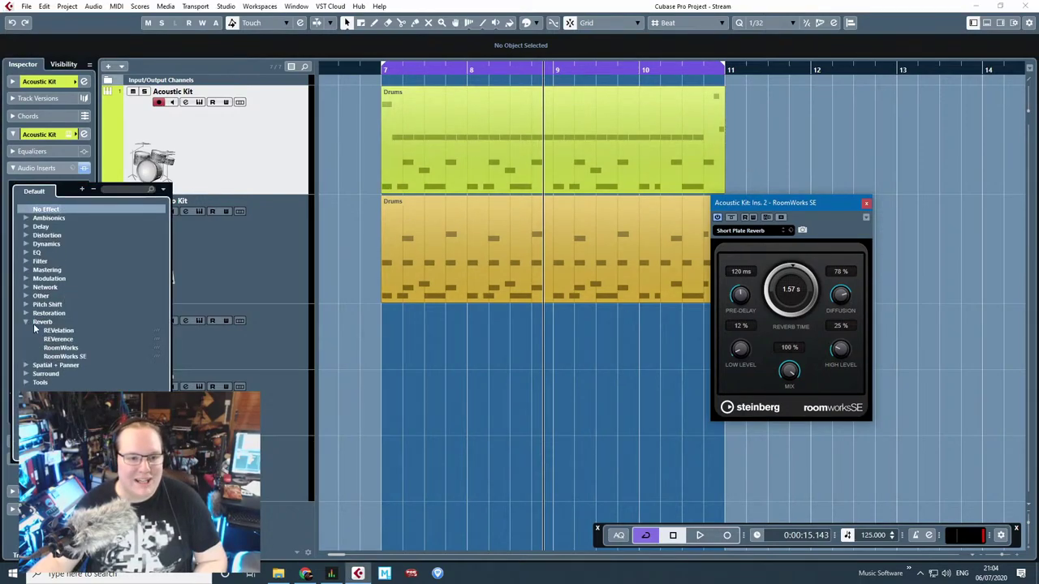
click(27, 252)
click(59, 303)
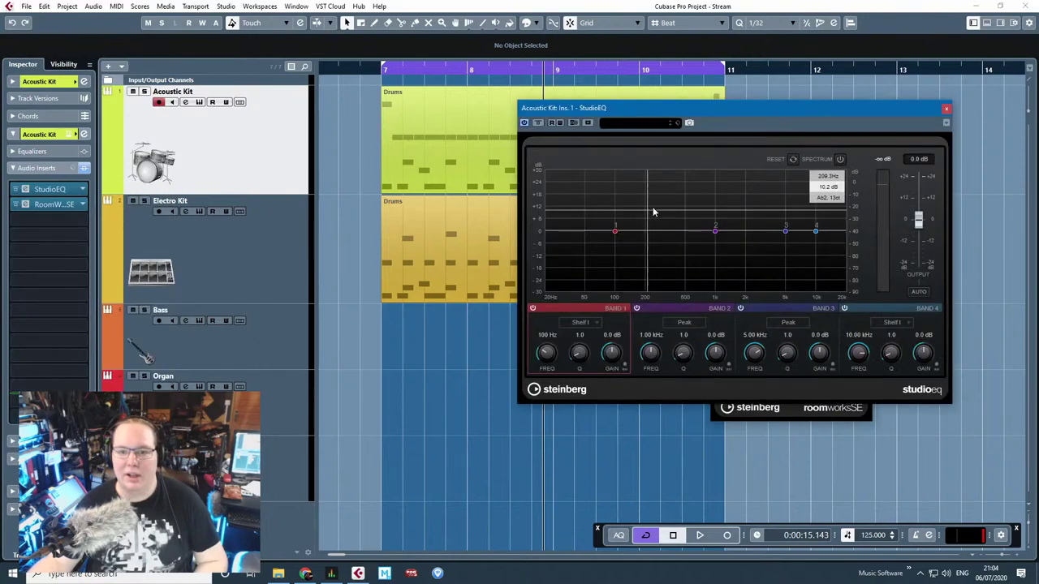
Step: Cut the lows with StudioEQ band 1 at about 71 Hz and -21.2 dB, and close both effect windows
drag(615, 233, 599, 275)
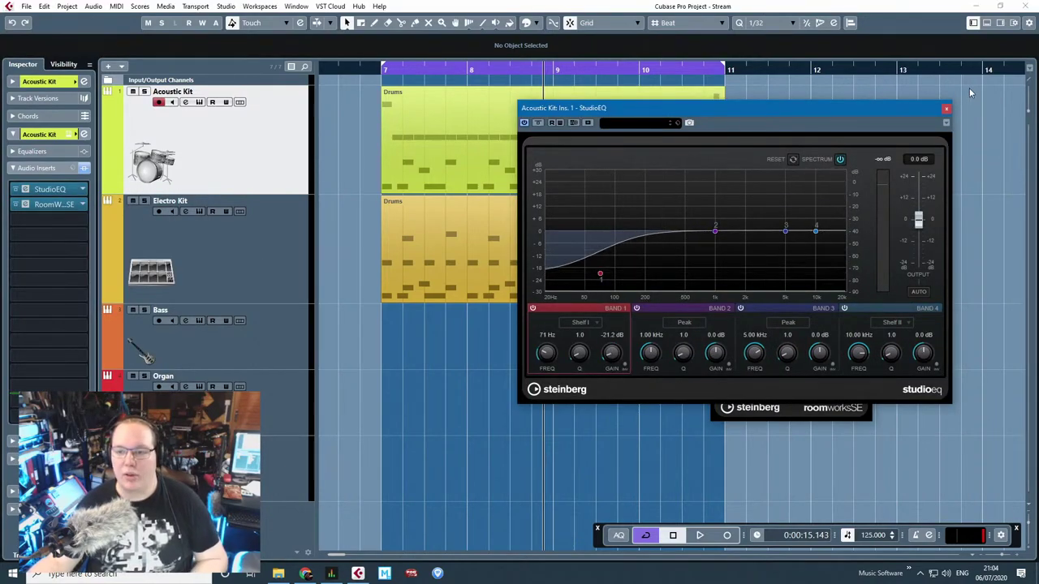
click(946, 108)
click(867, 201)
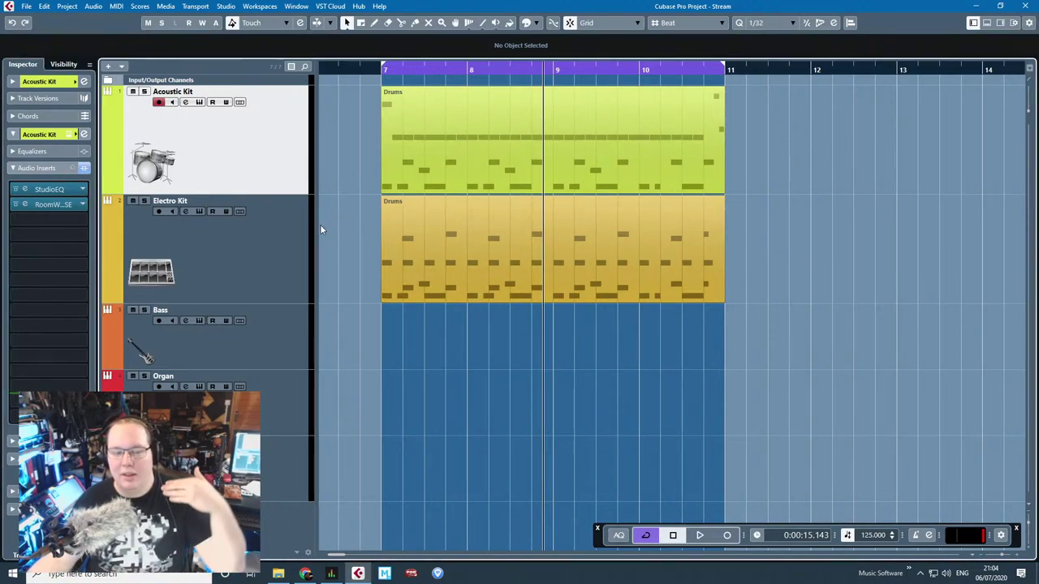
Step: Select the Electro Kit track and play both drum parts with the processed acoustic kit from just before bar 7
click(303, 254)
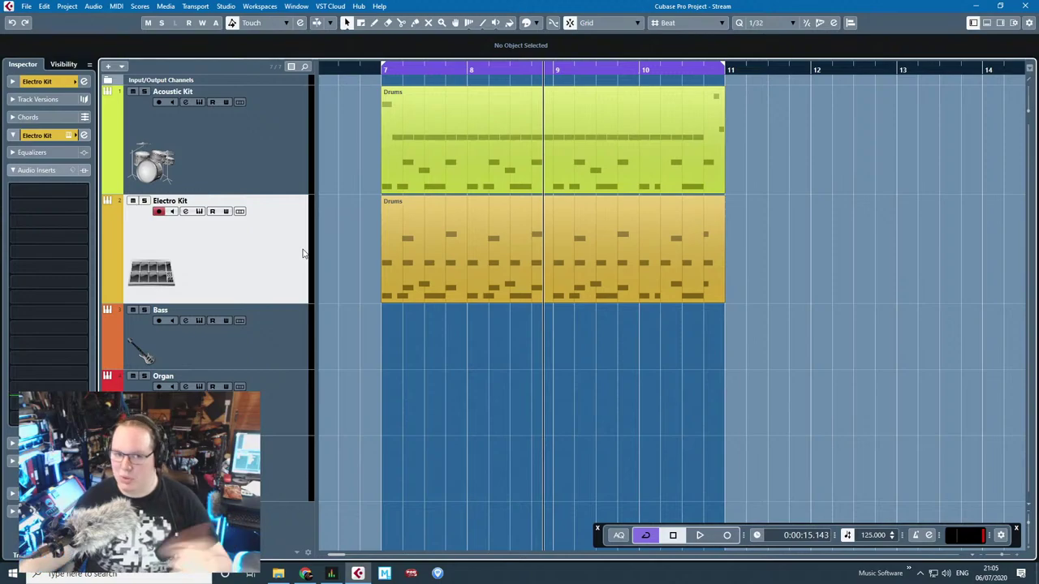
click(362, 72)
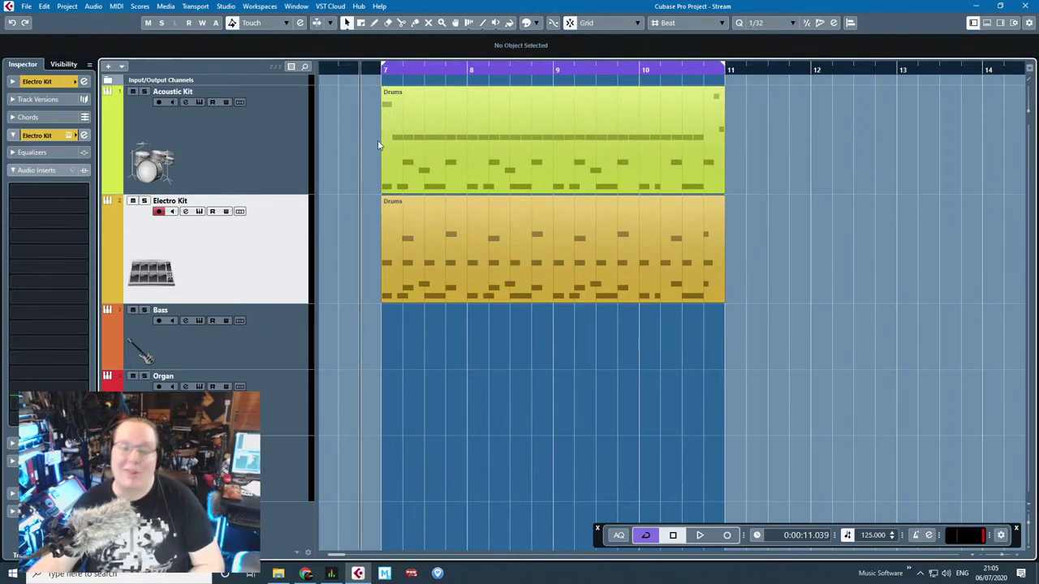
key(space)
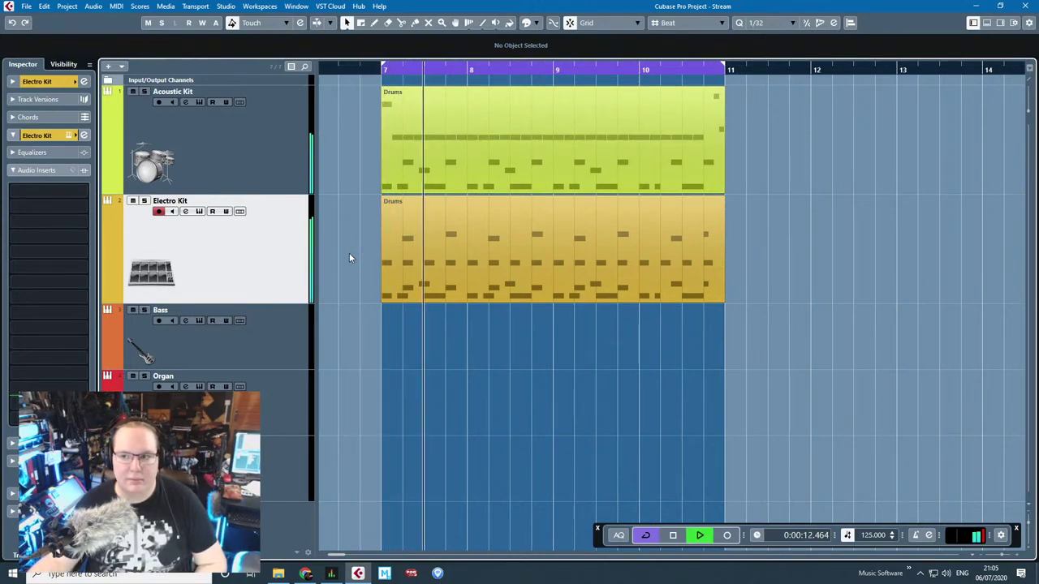
Step: Stop playback, open RoomWorks SE on the Acoustic Kit track and lower its pre-delay to 1 ms
click(288, 160)
key(space)
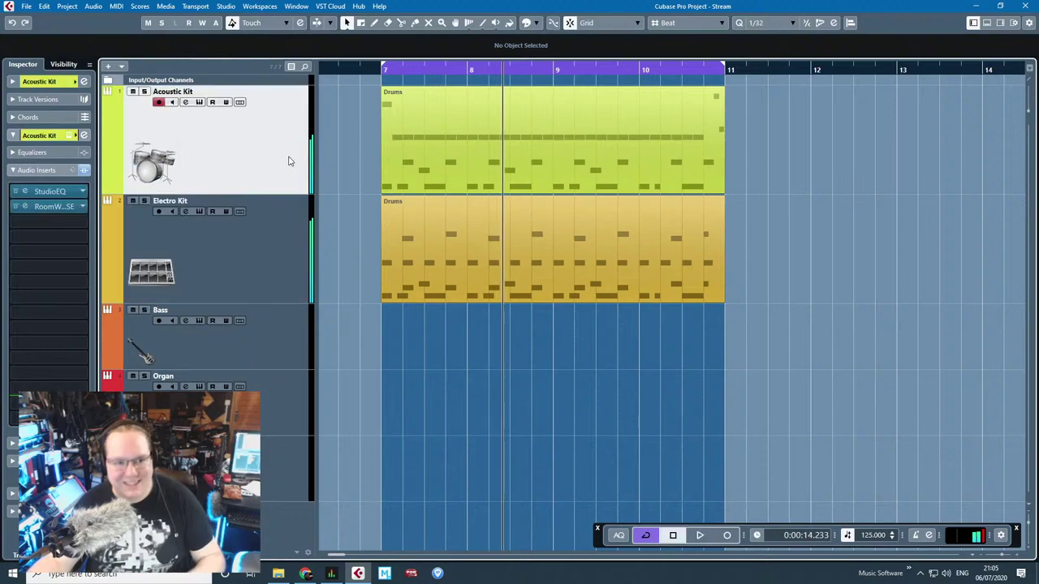
click(25, 207)
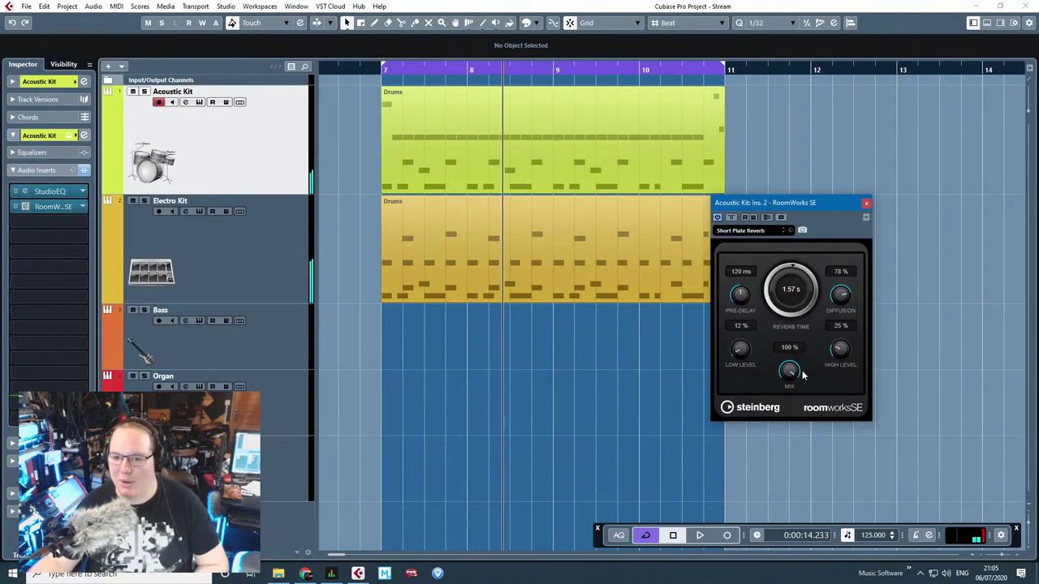
drag(737, 327, 735, 346)
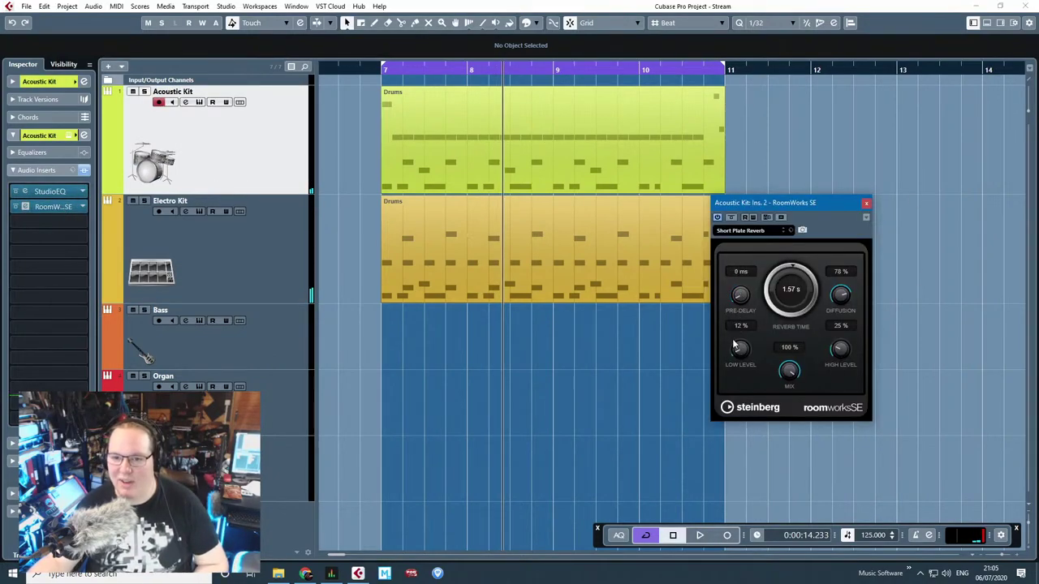
drag(786, 204, 834, 206)
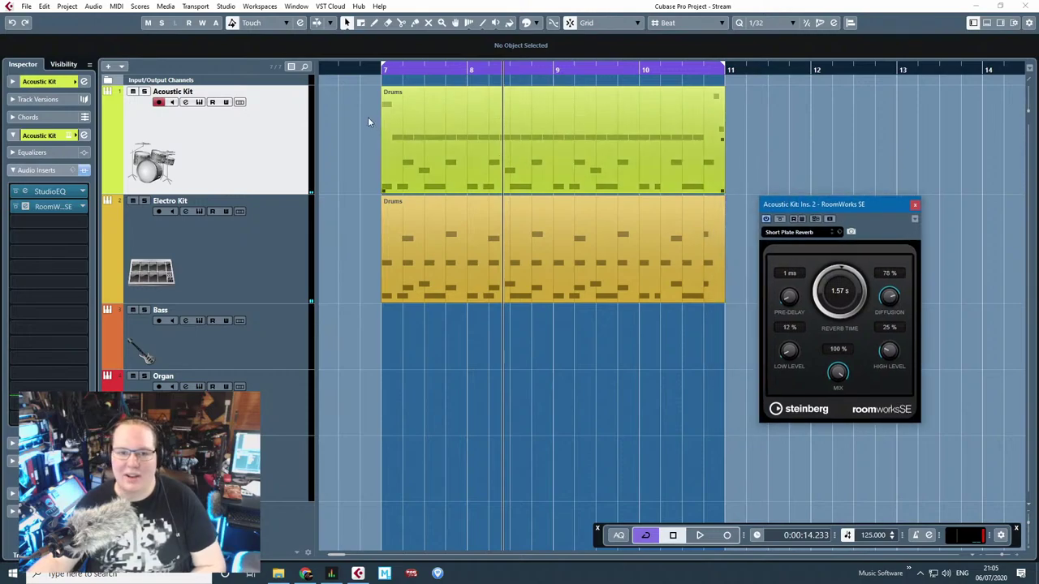
Step: Play both drum parts with the shorter reverb pre-delay from just before bar 7, and close the RoomWorks SE window
click(370, 72)
key(space)
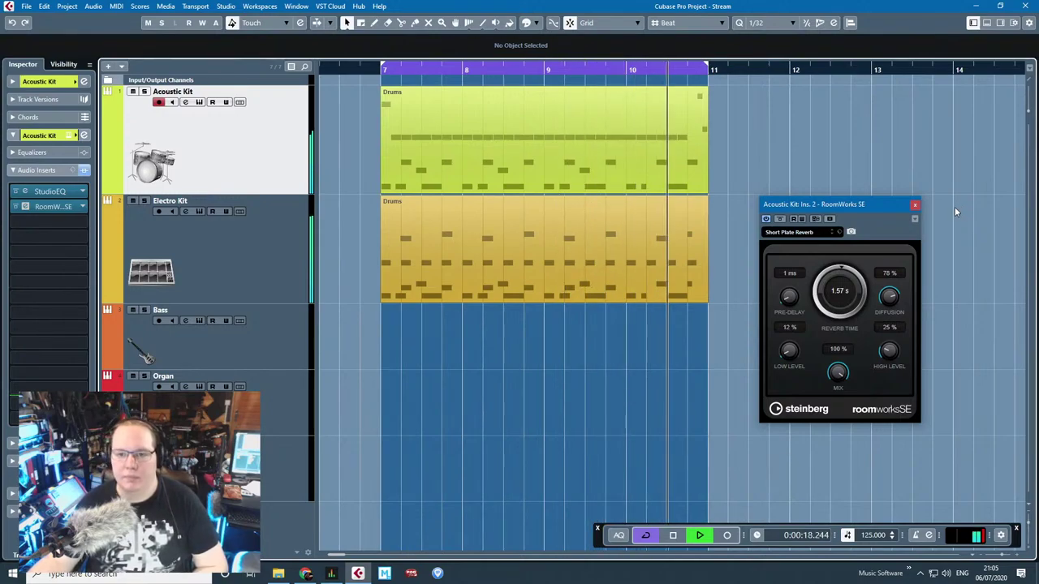
key(space)
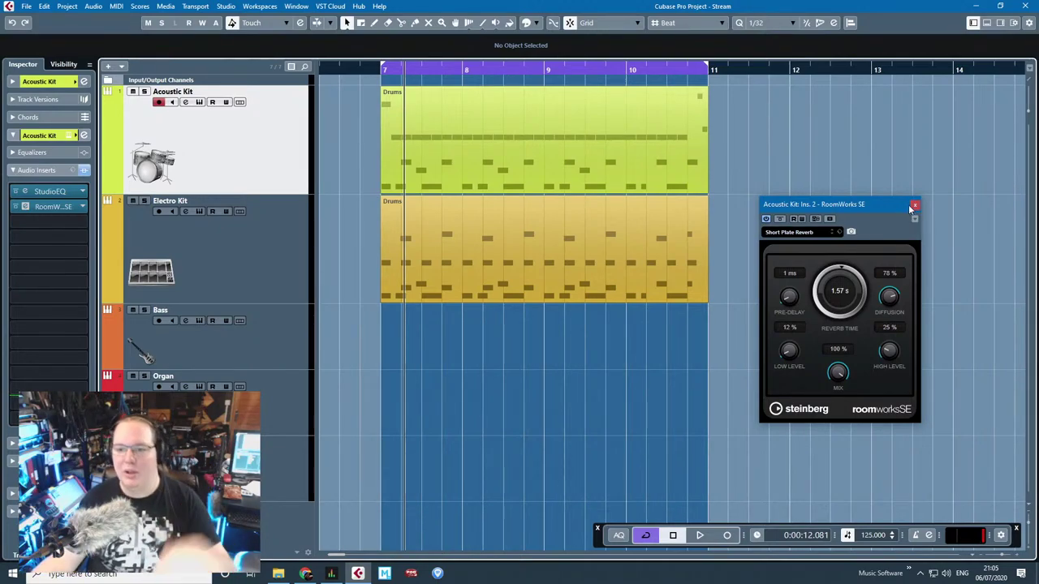
click(913, 206)
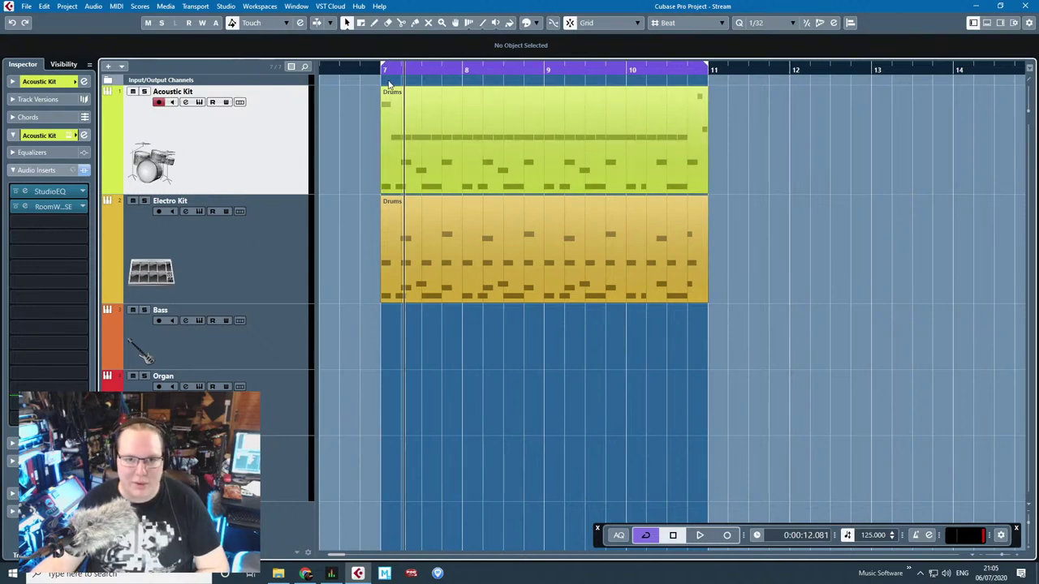
Step: Play the layered drum loop once more from just before bar 7 to judge the blend without any effect window
click(429, 260)
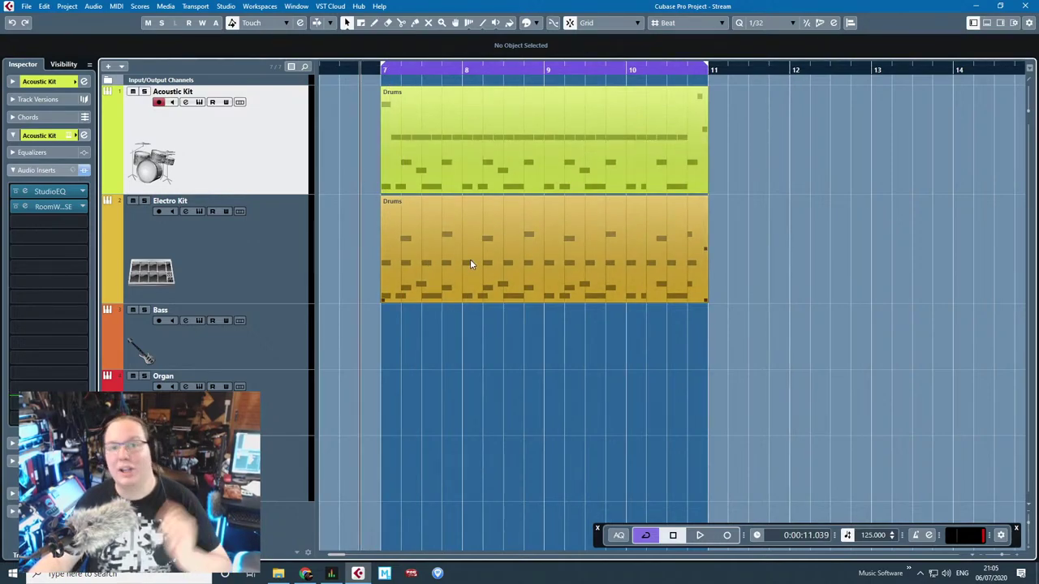
click(496, 311)
key(space)
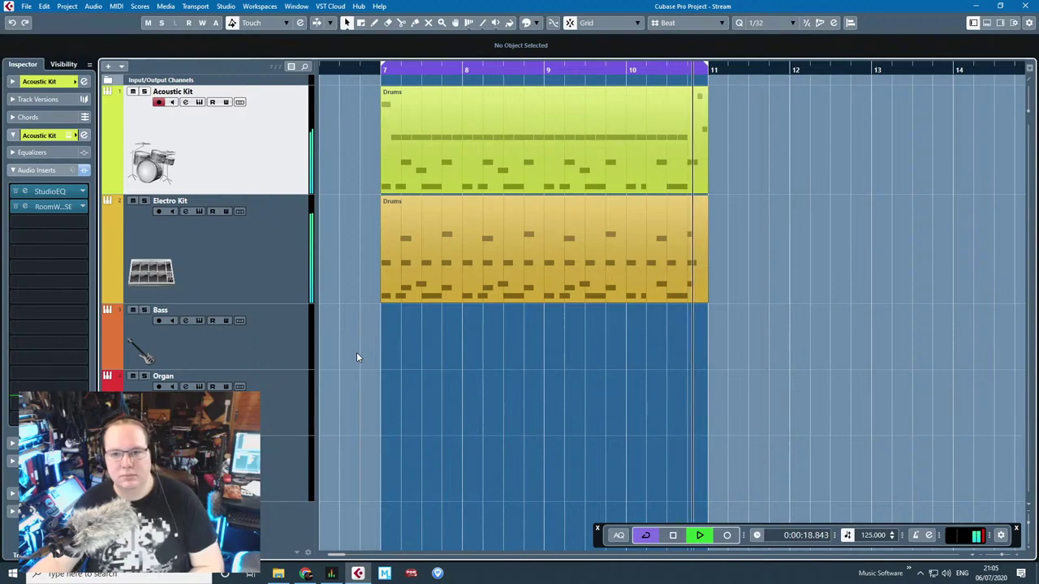
key(space)
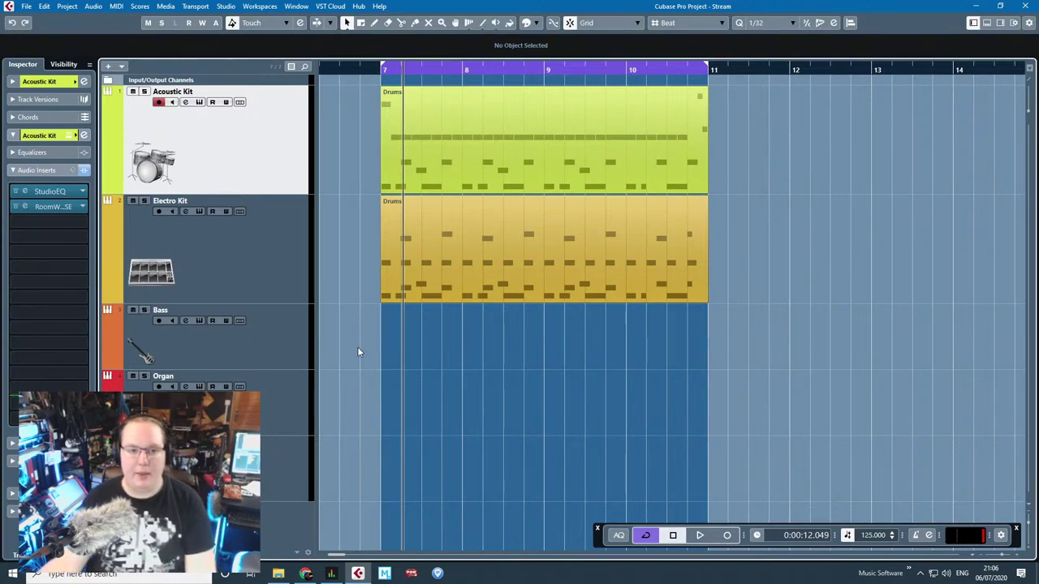
Step: Delete the Acoustic Kit track together with its drum part
click(286, 258)
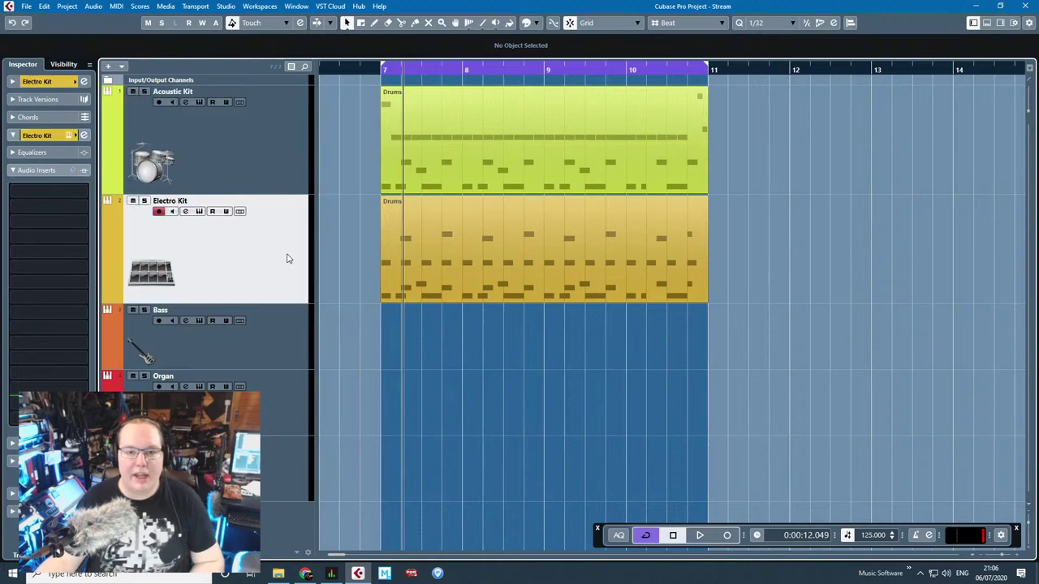
click(293, 187)
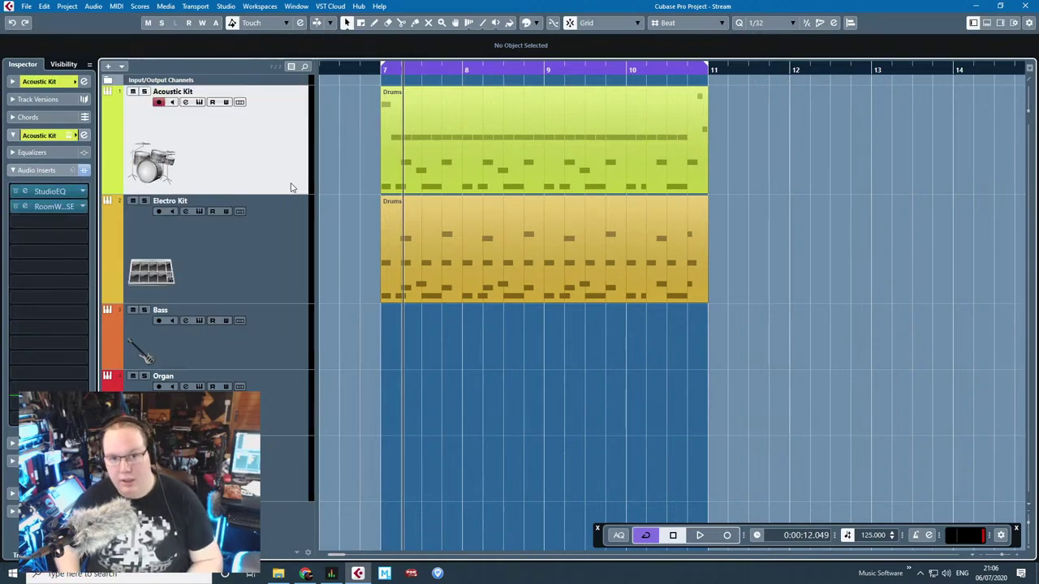
key(Delete)
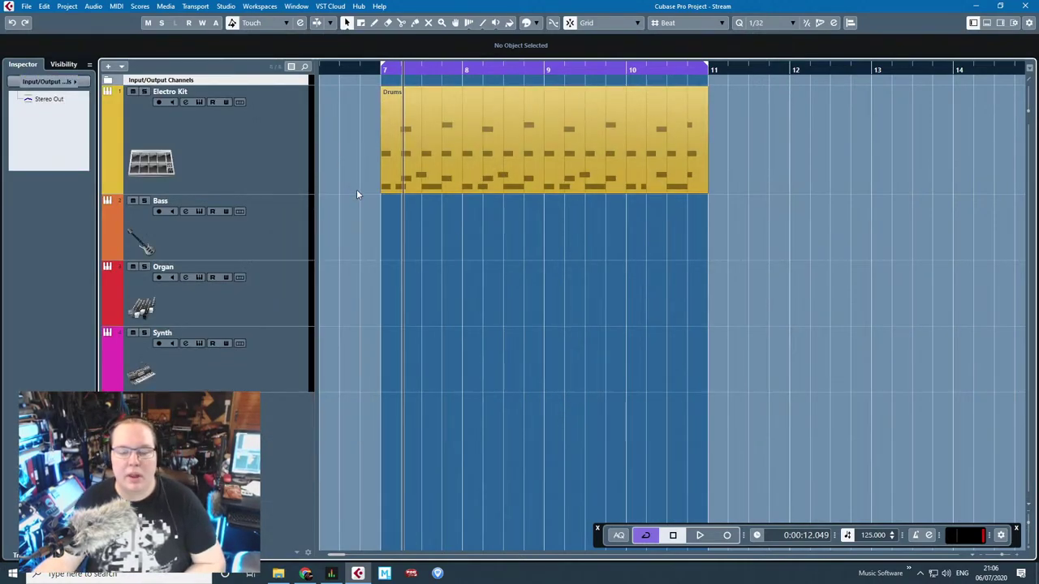
Step: Open the Electro Kit's Drums part in the Key Editor and delete all notes from bar 8 onwards
drag(371, 74, 401, 147)
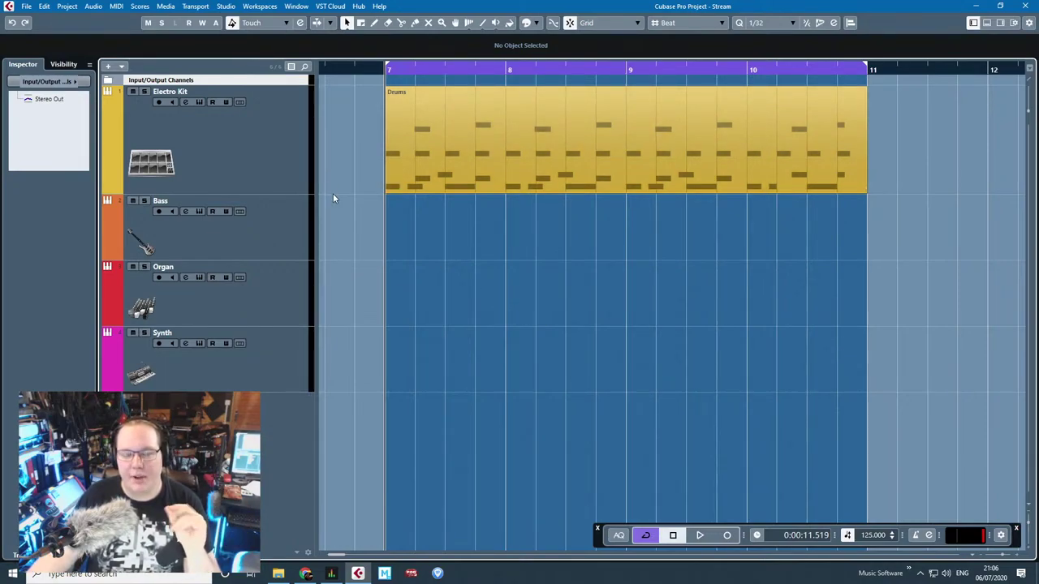
click(356, 70)
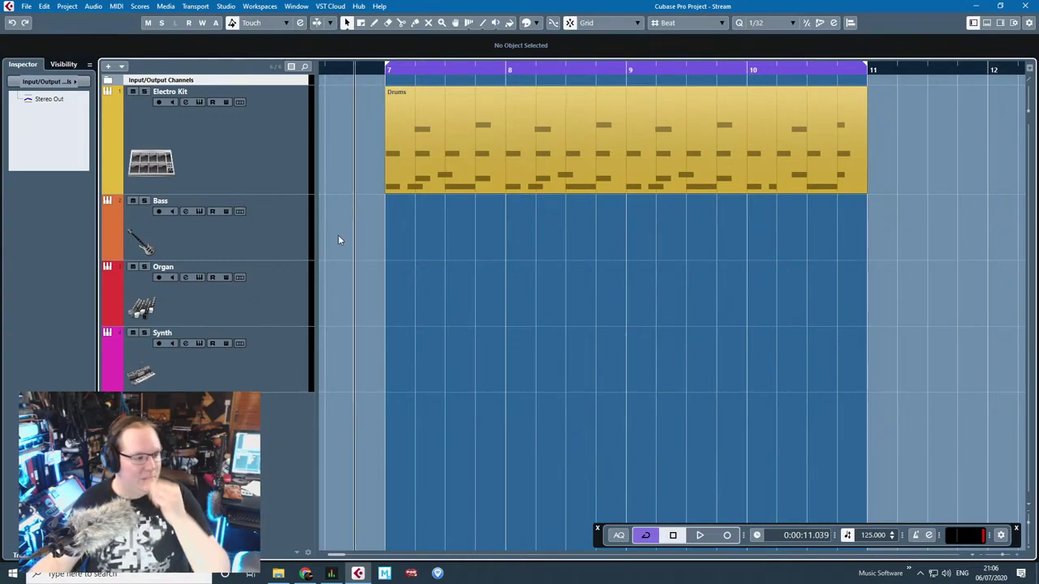
click(450, 143)
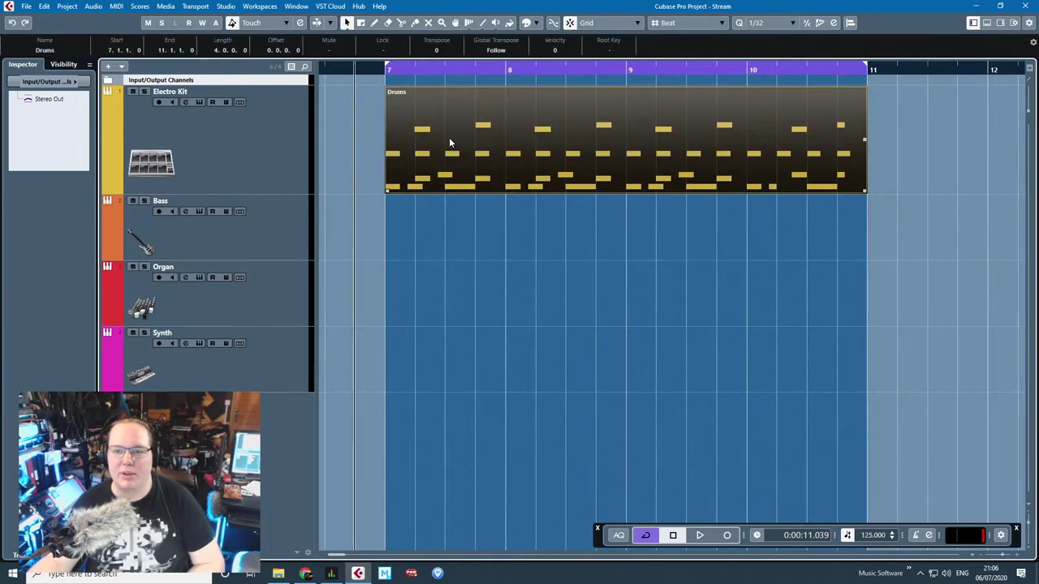
double_click(450, 143)
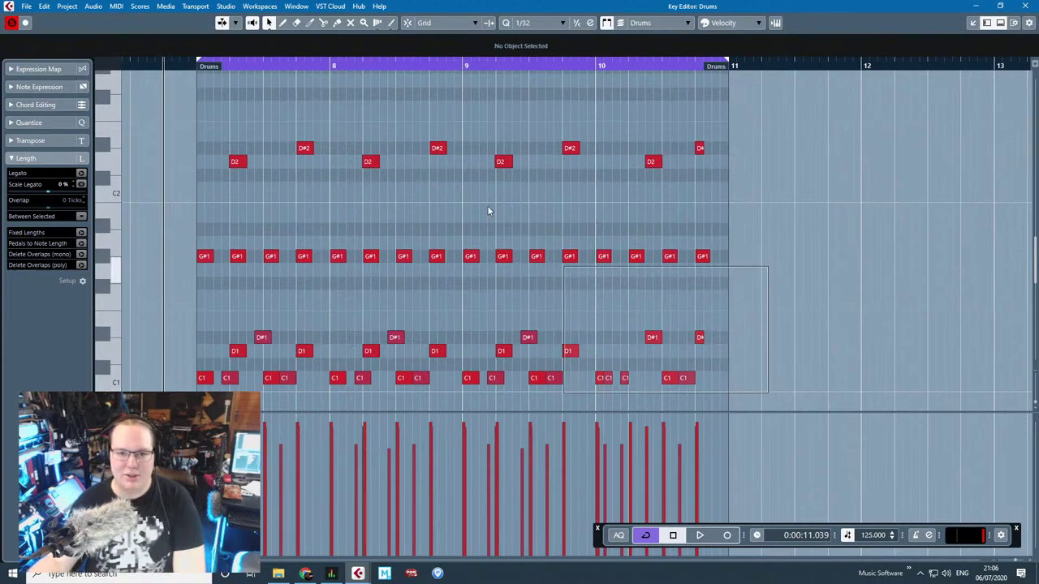
drag(487, 211, 328, 86)
key(Delete)
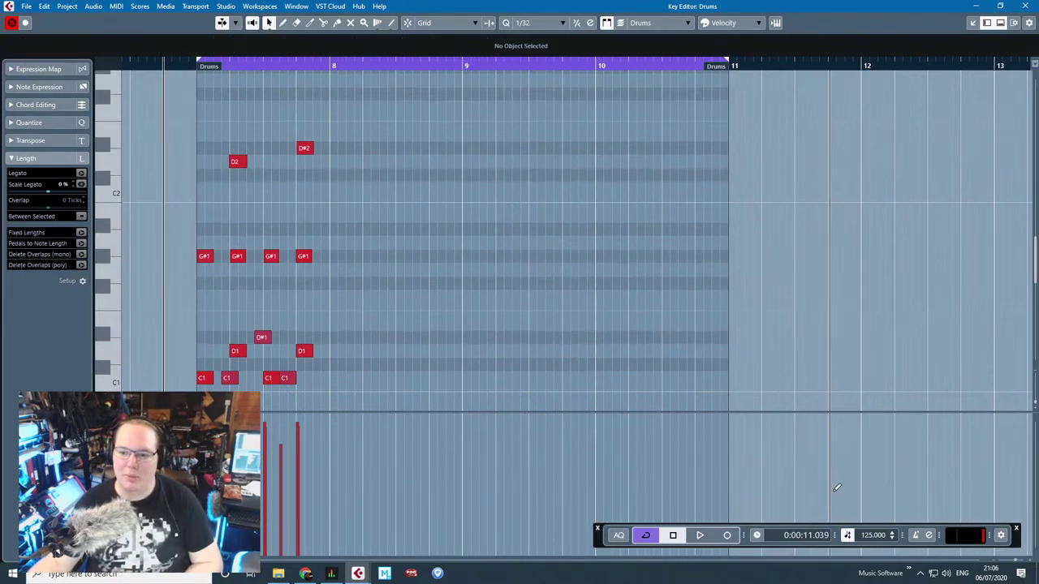
Step: Set the project tempo to 117 and refit the loop range to the Drums part from bar 7 to bar 11
click(874, 537)
scroll(873, 538, down, 5)
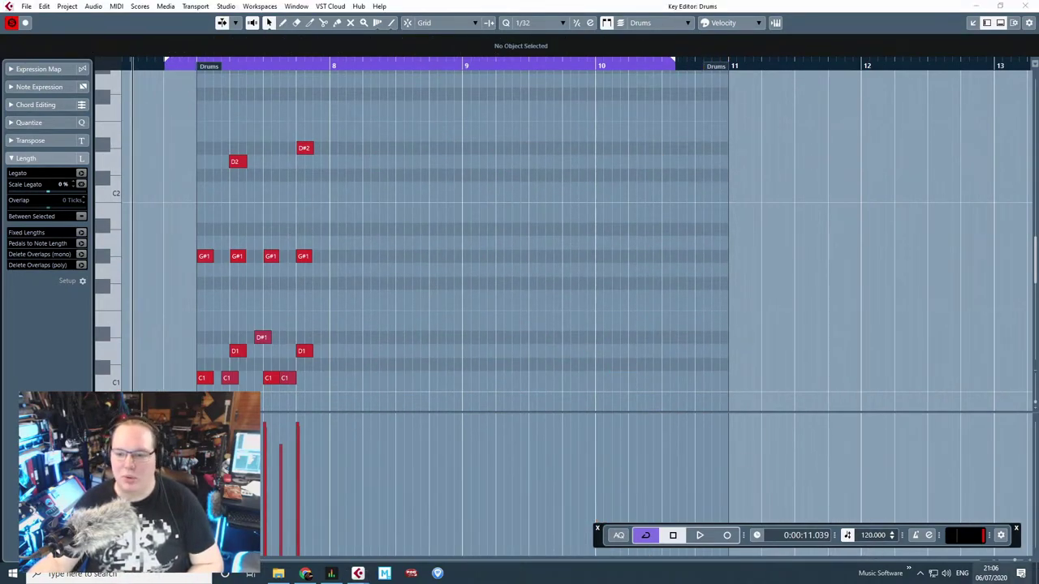
scroll(874, 536, down, 3)
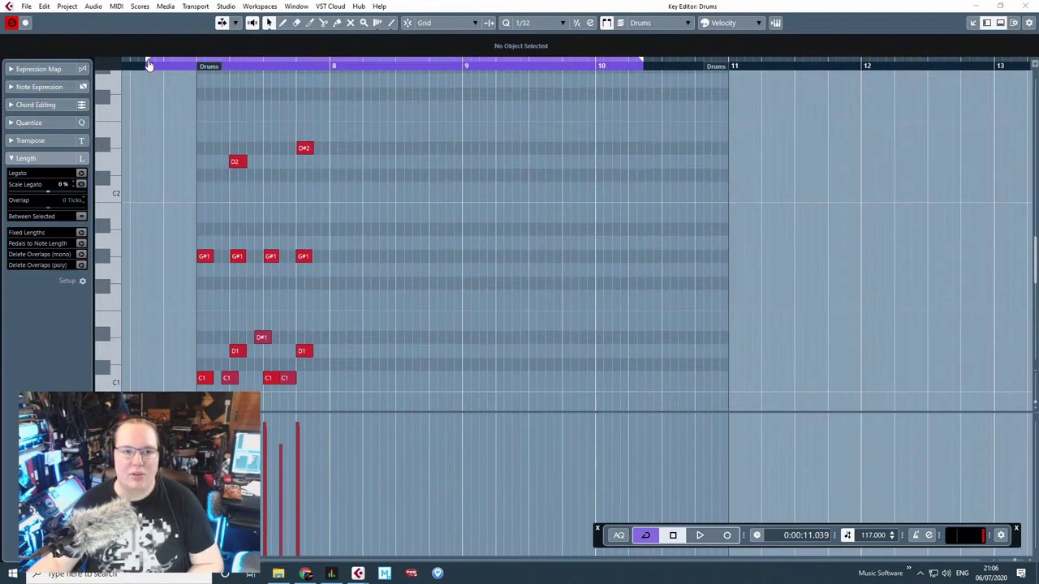
drag(148, 65, 195, 65)
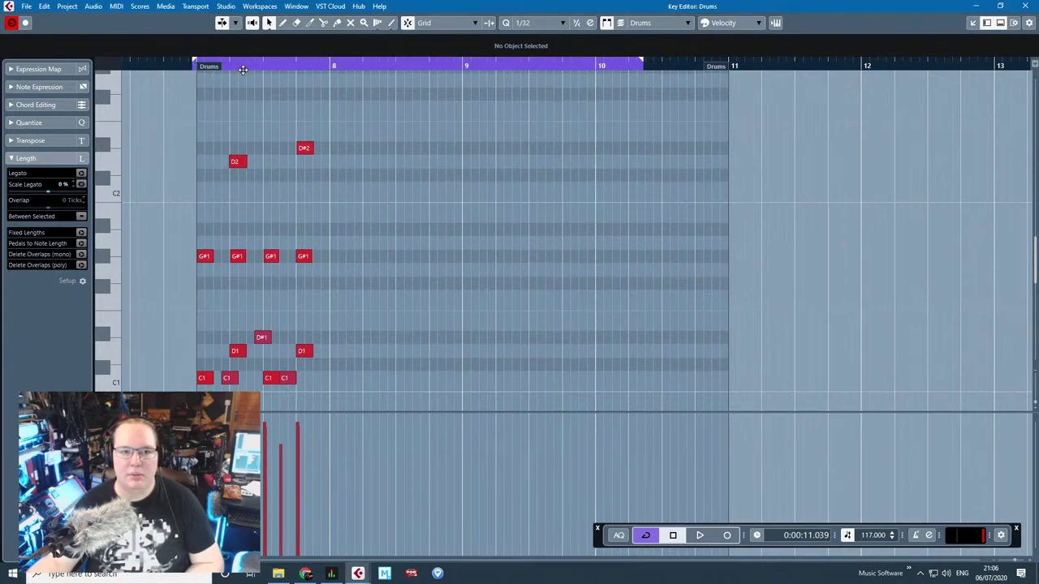
drag(641, 60, 729, 86)
Step: Shift the four G#1 notes in bar 7 an eighth note later onto the offbeats and play the bar
scroll(320, 213, up, 5)
drag(313, 220, 440, 257)
click(470, 301)
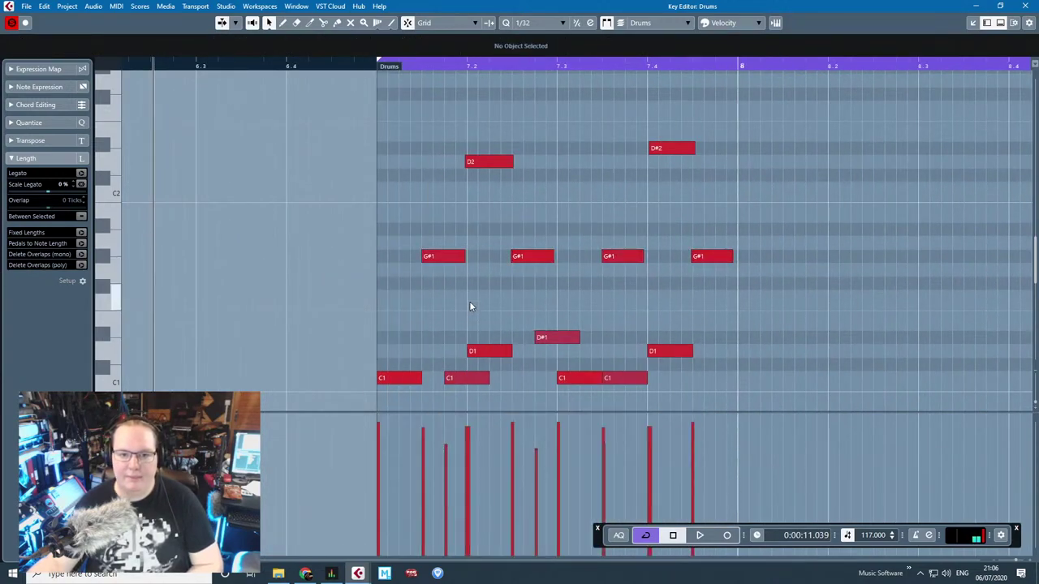
click(375, 66)
key(space)
key(space)
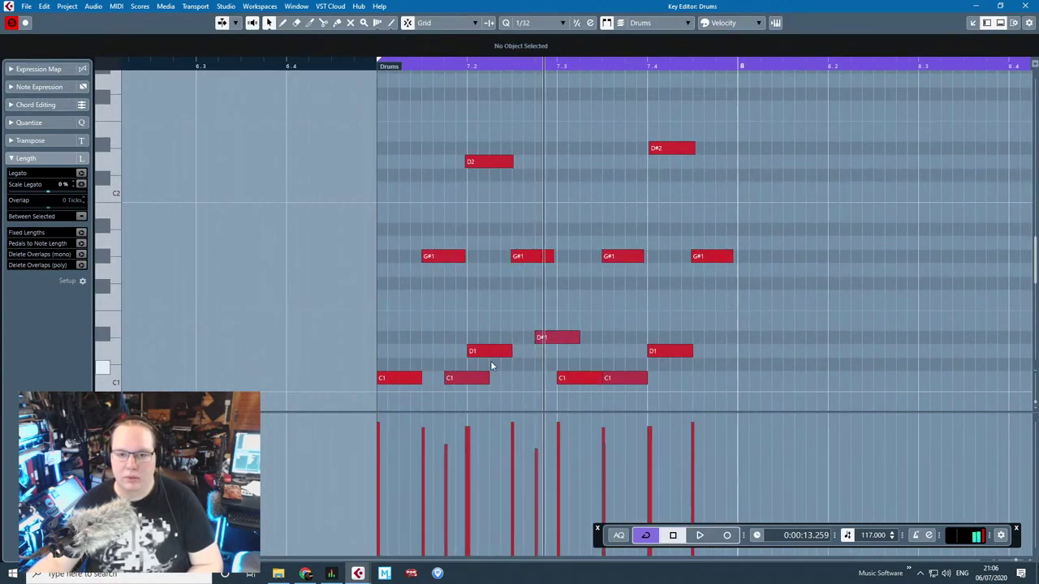
Step: Replace the first offbeat G#1 with two sixteenth-long G#1 notes at 7.1.2 and 7.1.4, and play the bar
mouse_move(447, 260)
mouse_down()
mouse_move(420, 256)
mouse_move(456, 256)
mouse_up()
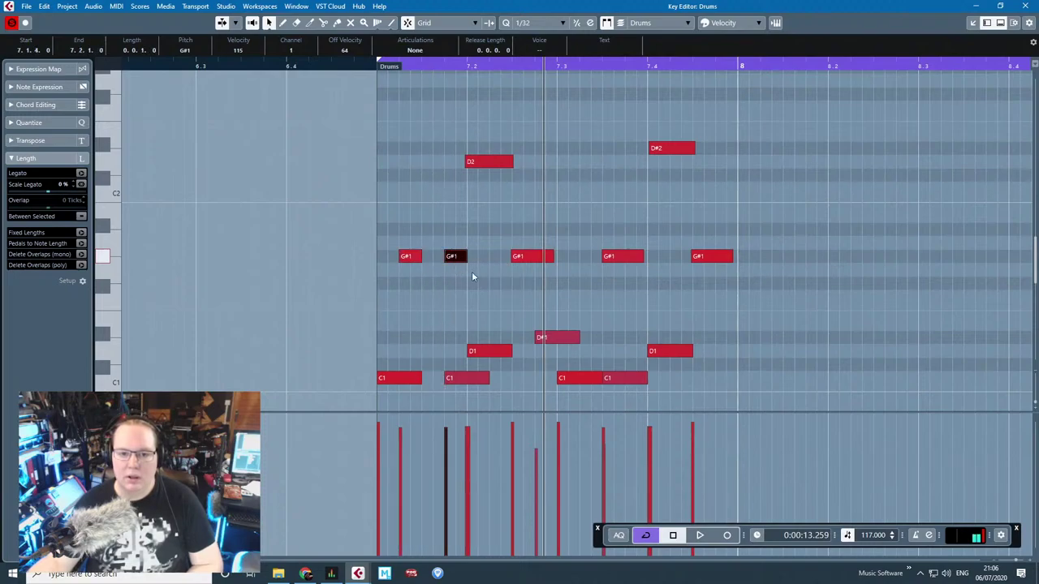
click(376, 61)
key(space)
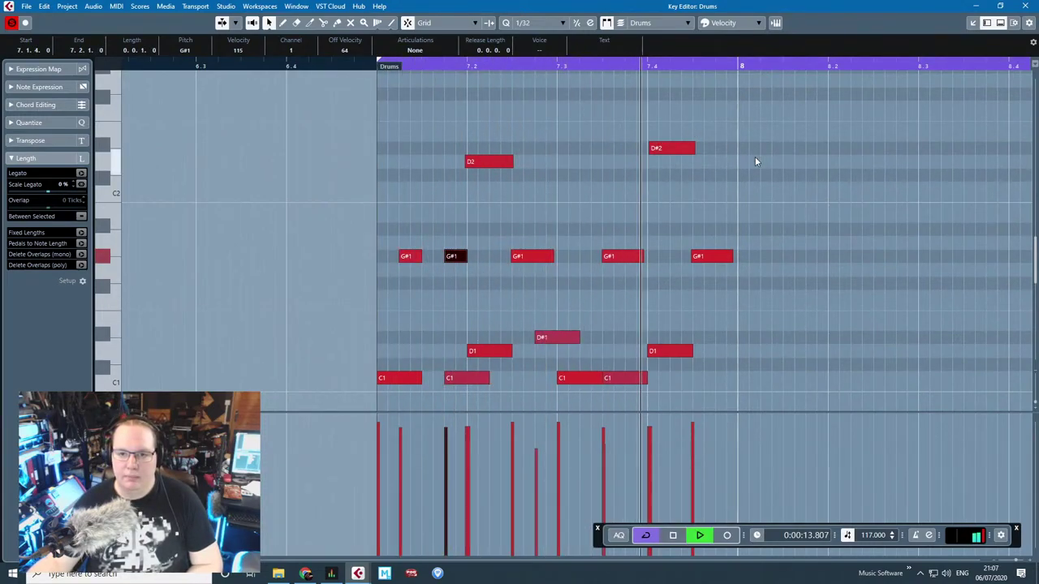
key(space)
Step: Delete the D#1 note and thin the last two C1 notes of bar 7 to a single one at 7.3.3
drag(742, 130, 489, 165)
drag(547, 317, 627, 382)
key(Delete)
click(593, 383)
click(609, 383)
key(Delete)
Step: Move the second C1 note in bar 7 first to 7.2.2 and then to 7.2.3, playing the bar after each move
drag(475, 380, 519, 378)
drag(367, 61, 367, 66)
key(space)
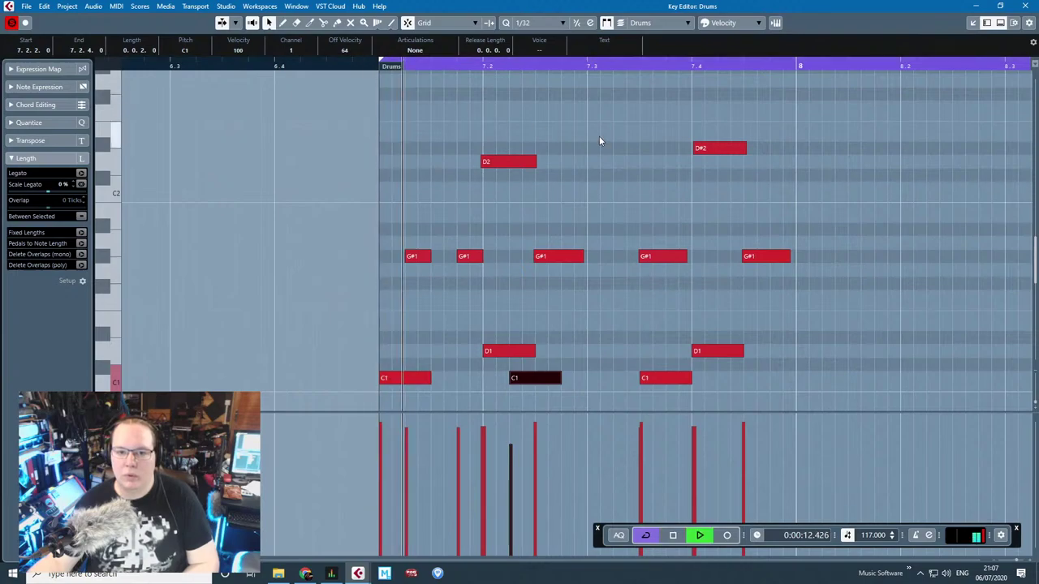
key(space)
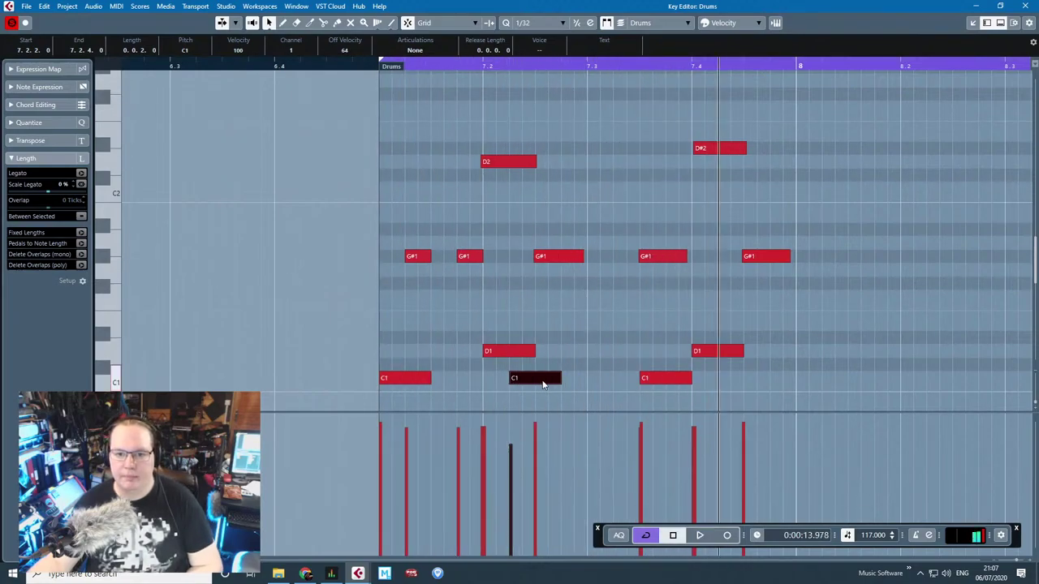
drag(544, 380, 575, 379)
click(714, 148)
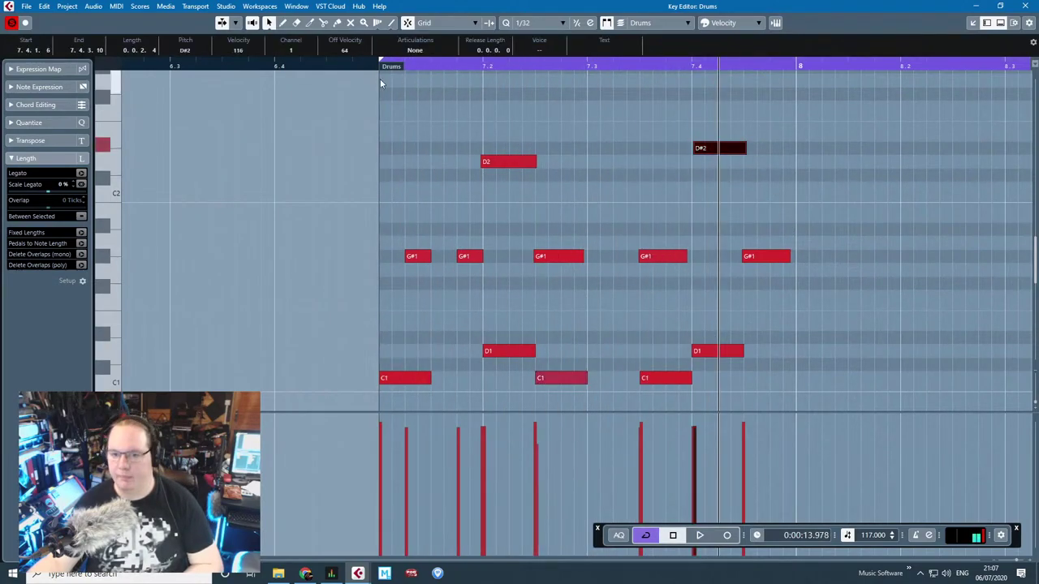
key(space)
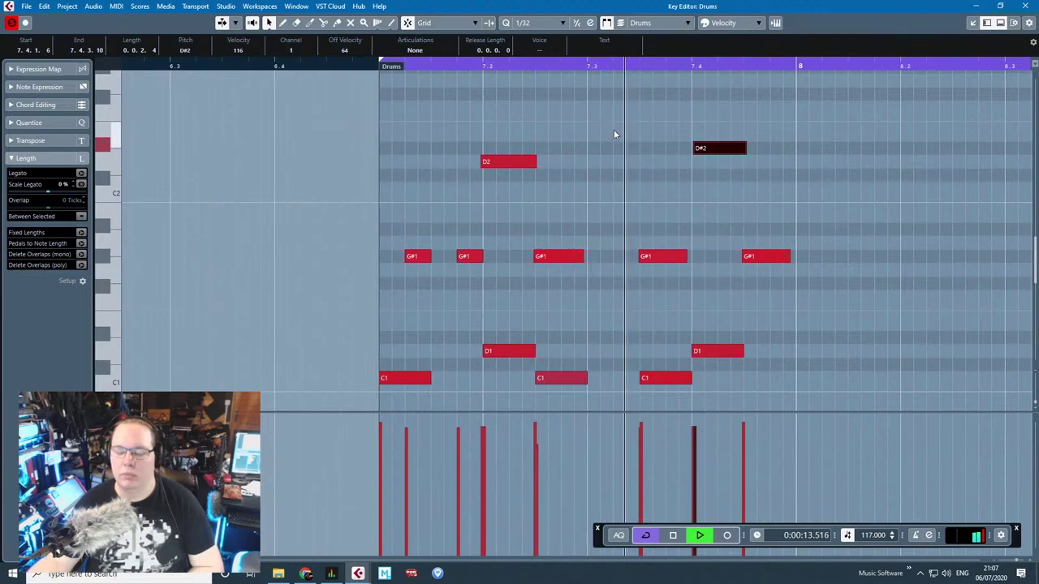
key(space)
Step: Duplicate the bar 7 pattern into bar 8 and replace the copy's two short G#1 notes with one offbeat G#1
click(471, 217)
key(ctrl+a)
key(alt+d)
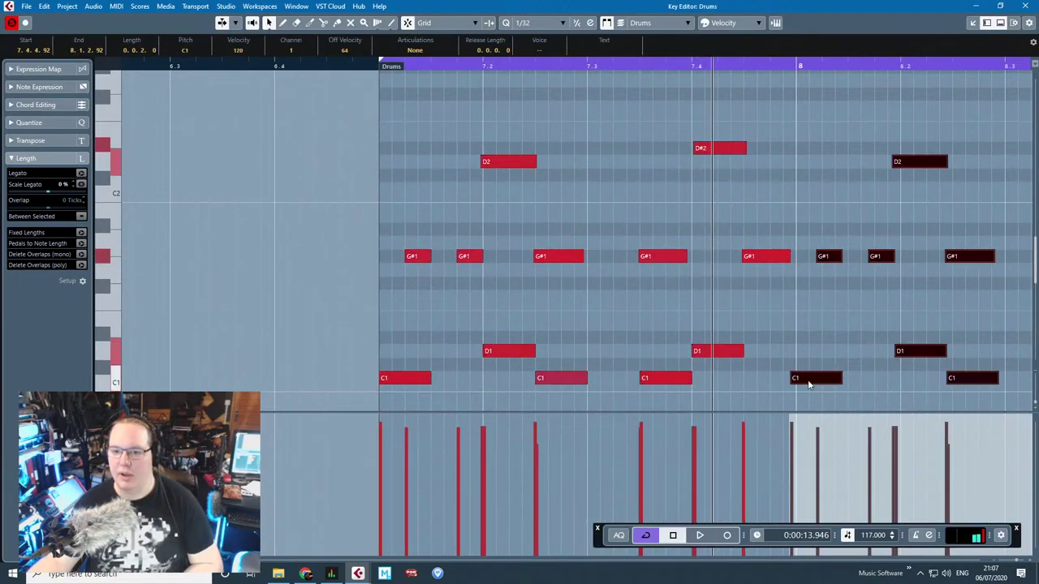
click(909, 283)
click(888, 257)
key(Delete)
drag(840, 257, 888, 258)
Step: Duplicate the two-bar pattern of bars 7 and 8 into bars 9 and 10, and close the Key Editor
scroll(889, 260, down, 3)
drag(538, 119, 774, 381)
key(ctrl+d)
scroll(610, 373, down, 4)
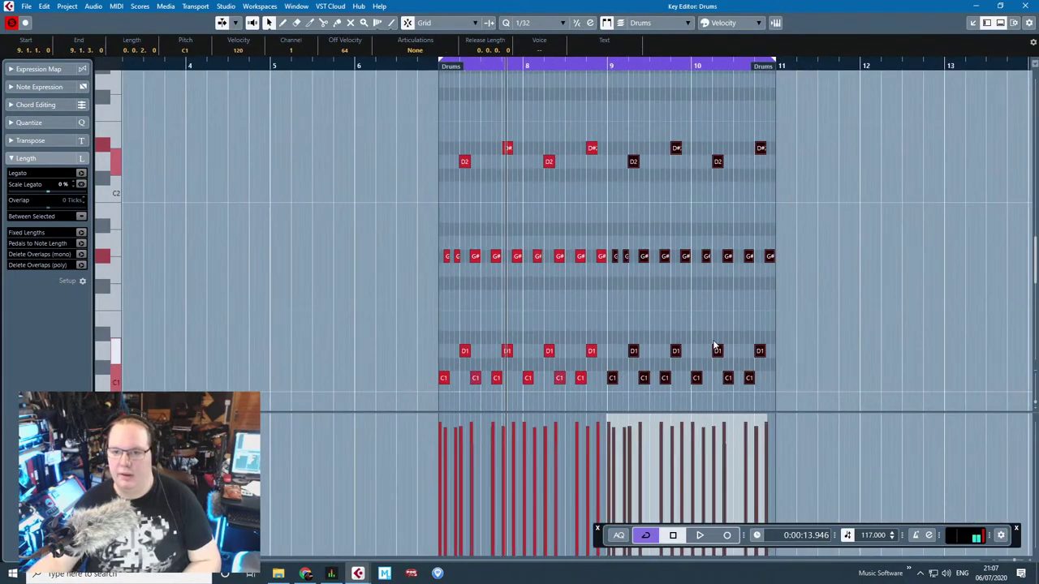
click(978, 87)
click(1028, 4)
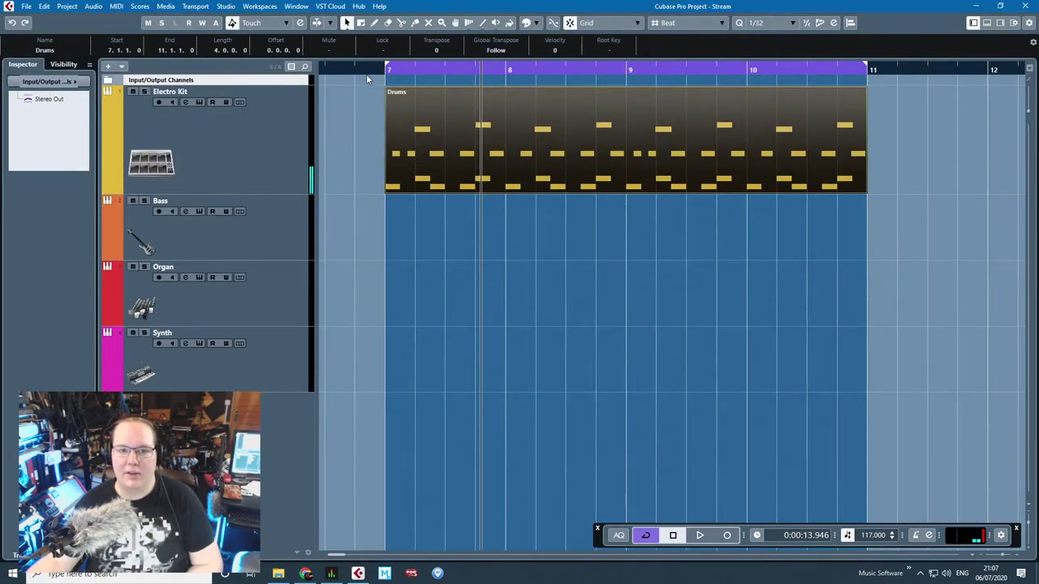
Step: Play the new electronic drum pattern from just before bar 7, with the Electro Kit track selected and slightly taller
click(367, 78)
key(space)
click(371, 71)
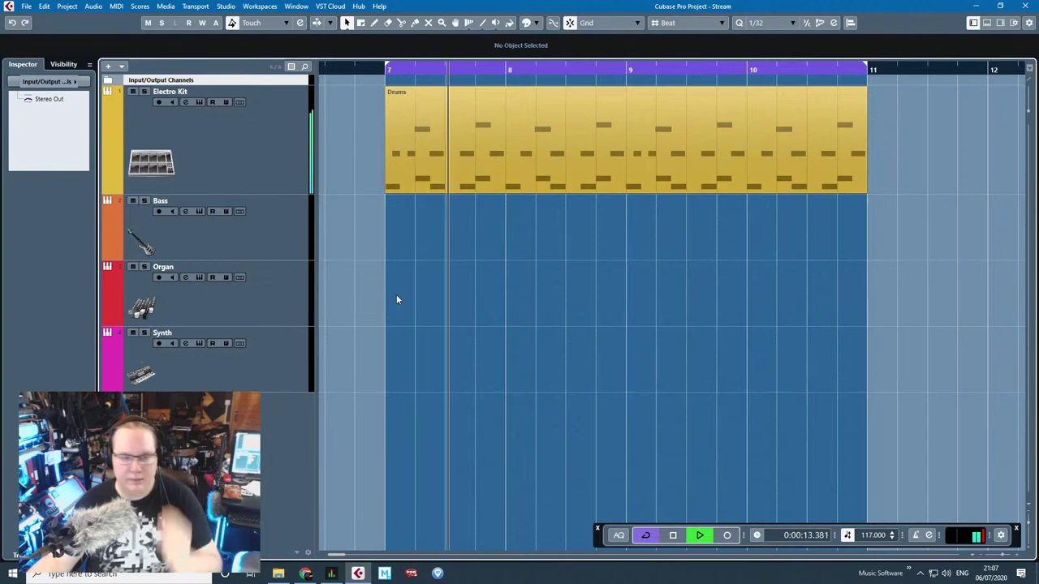
click(246, 189)
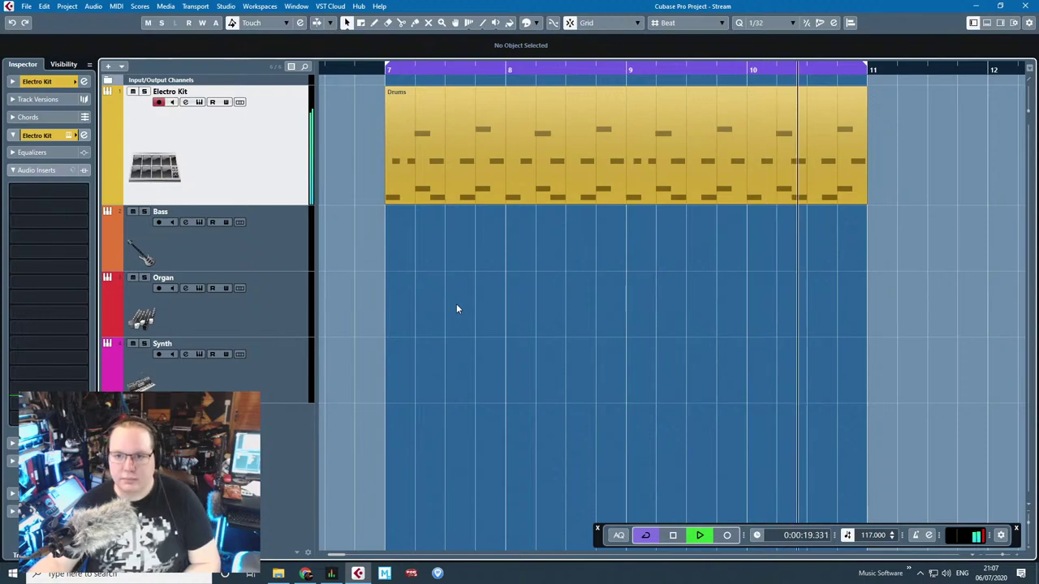
key(space)
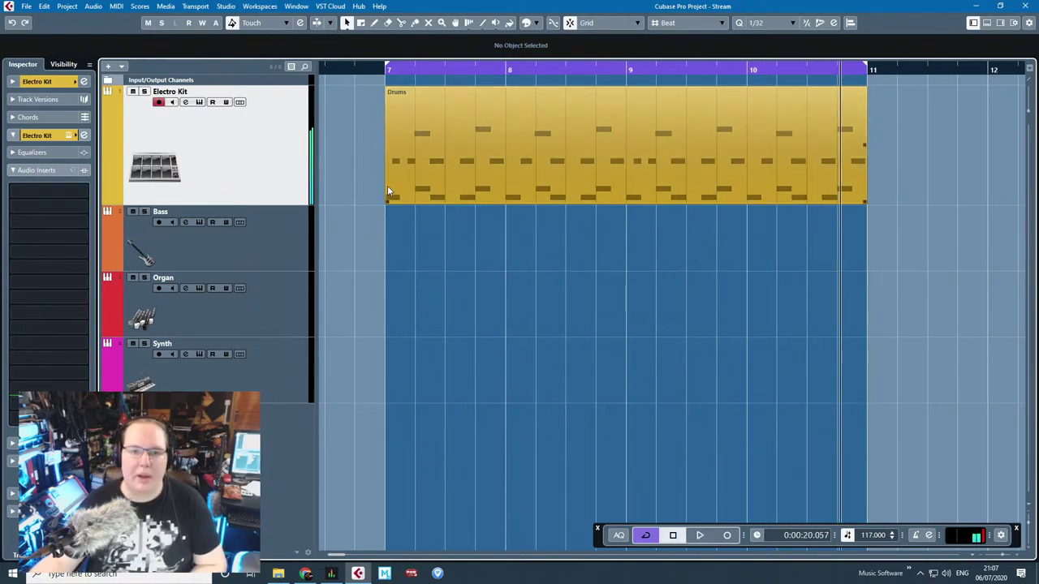
Step: Play the electronic drum pattern from bar 7 into bar 8
click(384, 72)
key(space)
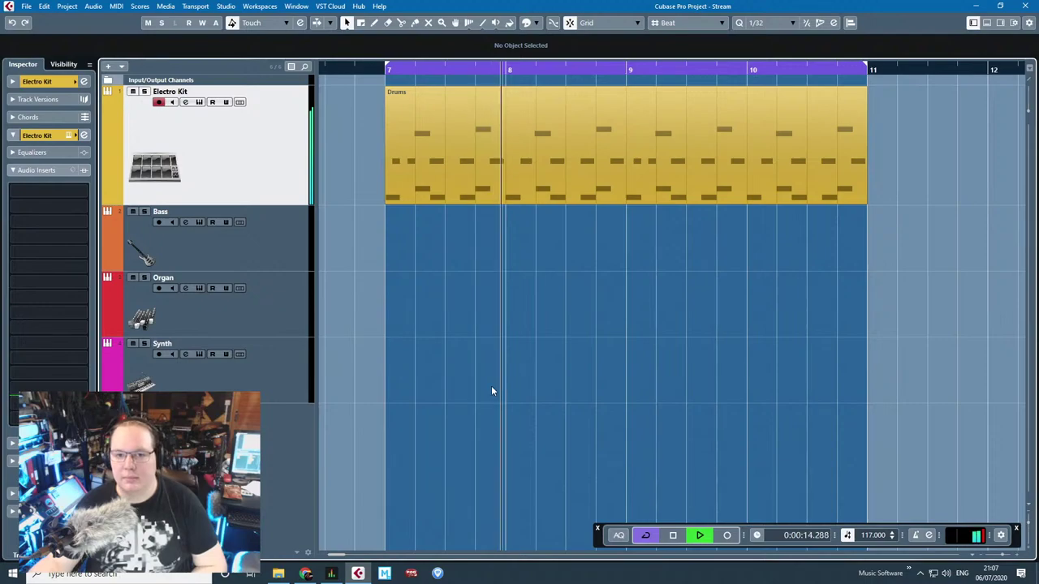
key(space)
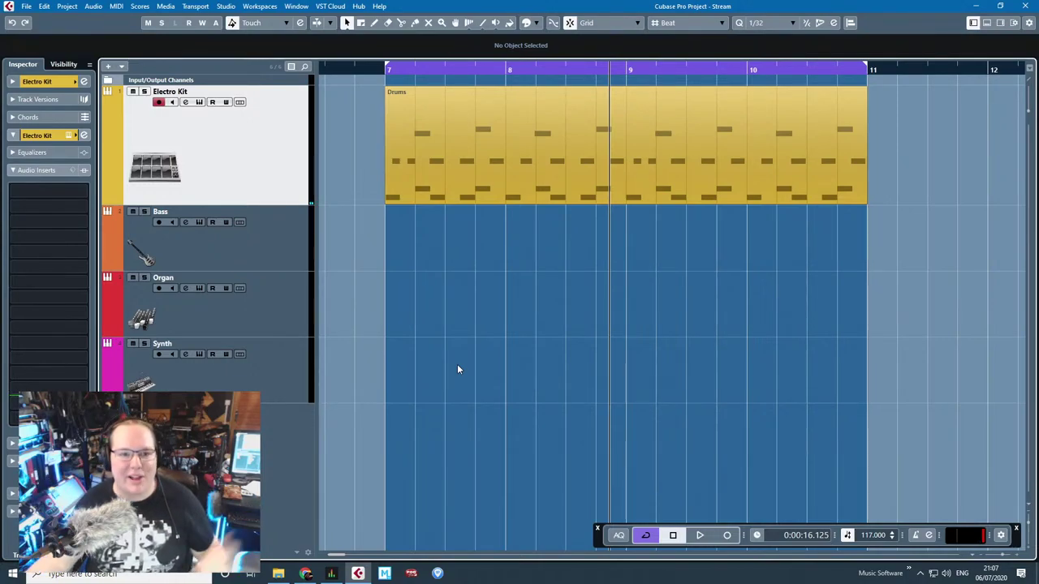
Step: Add one stereo effect track with no effect loaded, routed to Stereo Out
right_click(251, 477)
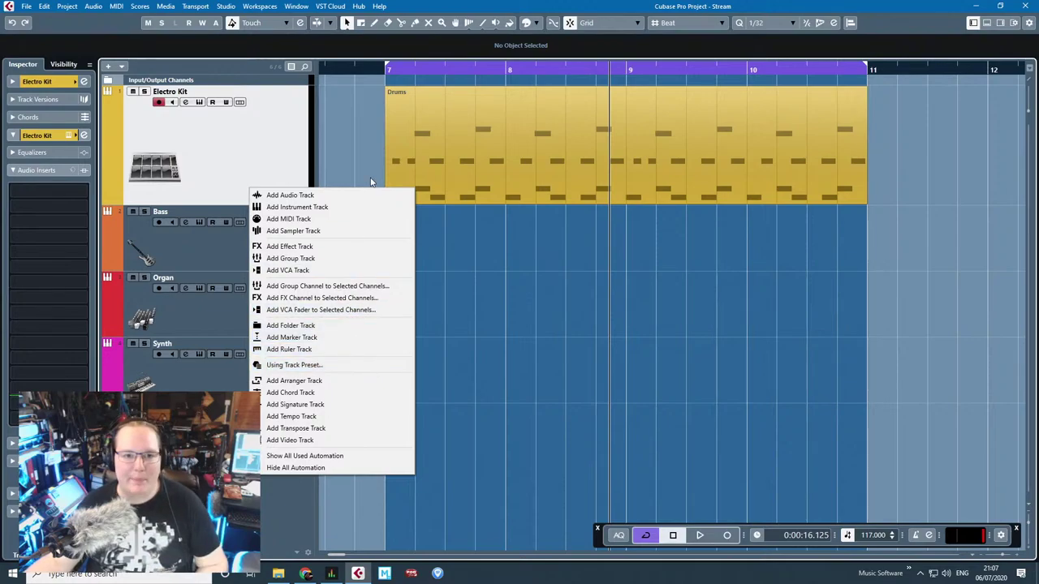
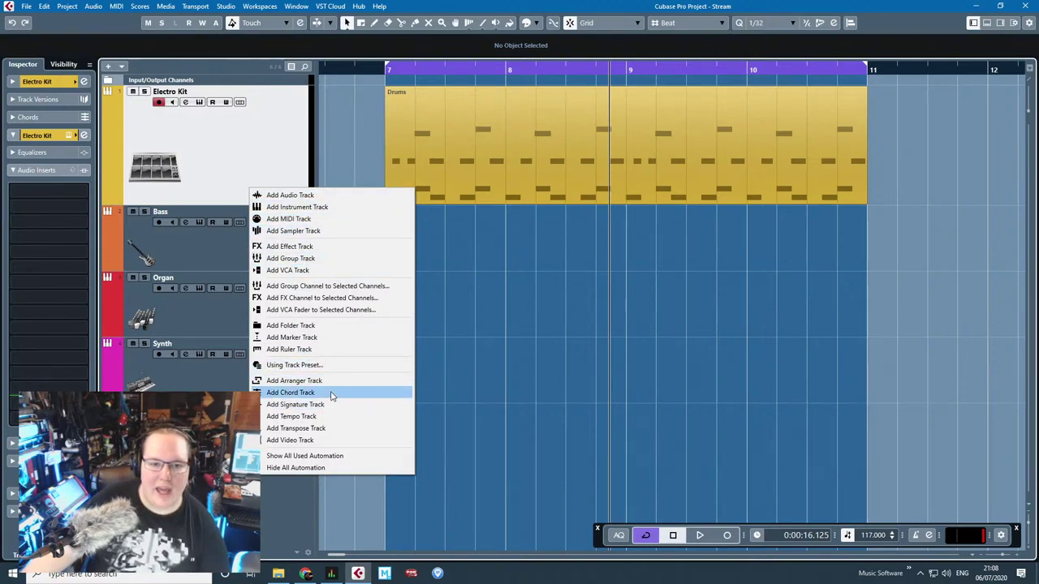
click(329, 247)
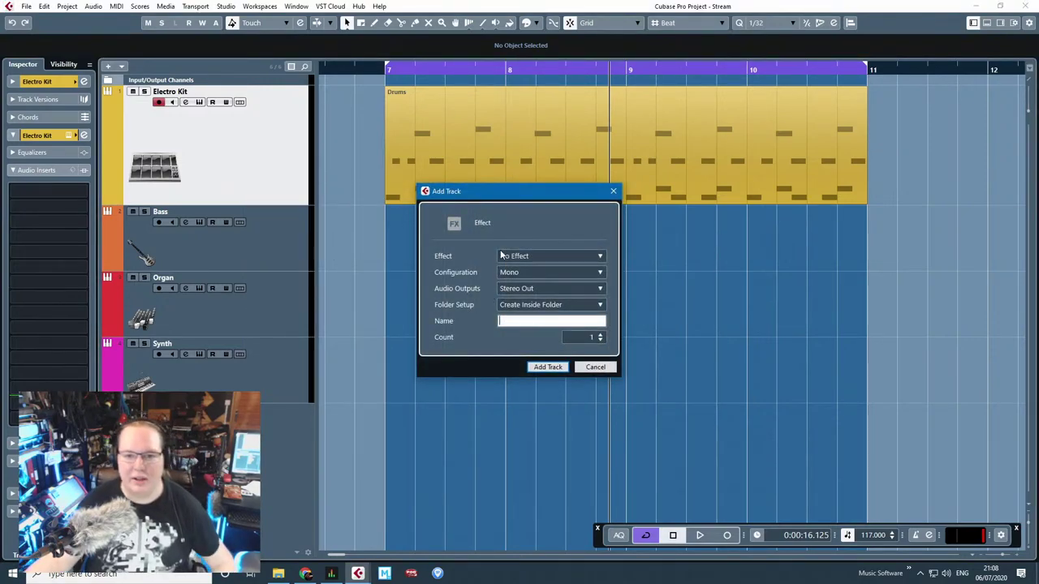
click(529, 275)
click(523, 307)
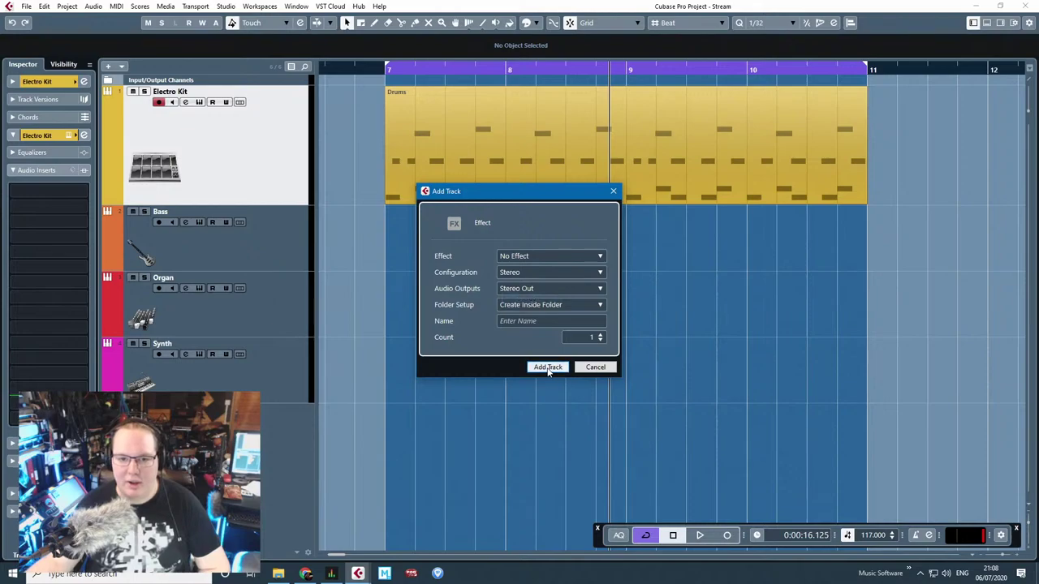
click(548, 367)
Step: Try to assign the Electro Kit's first audio send to FX 1 and check the FX 1 track's settings
click(241, 168)
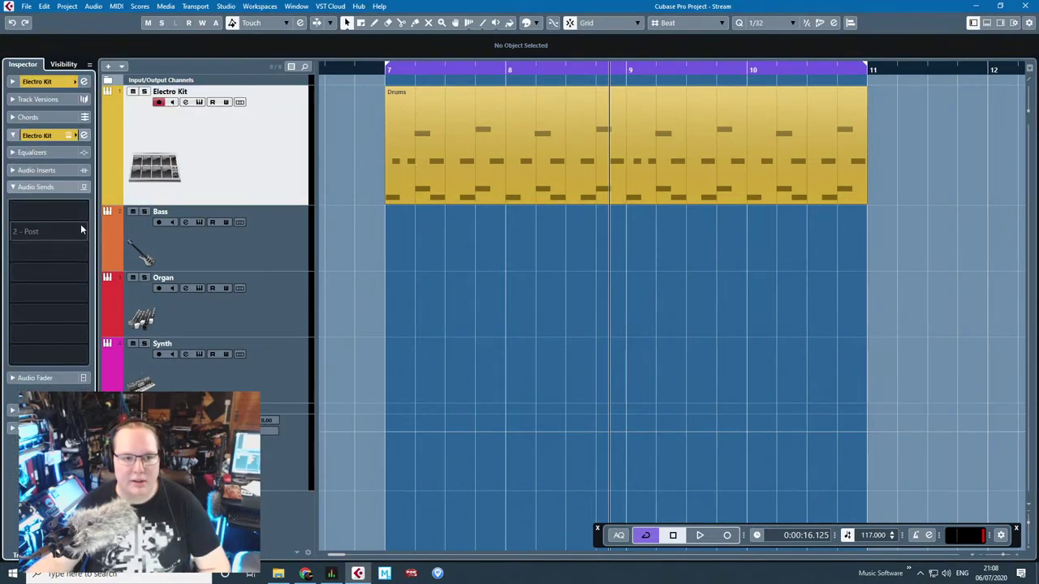
click(45, 213)
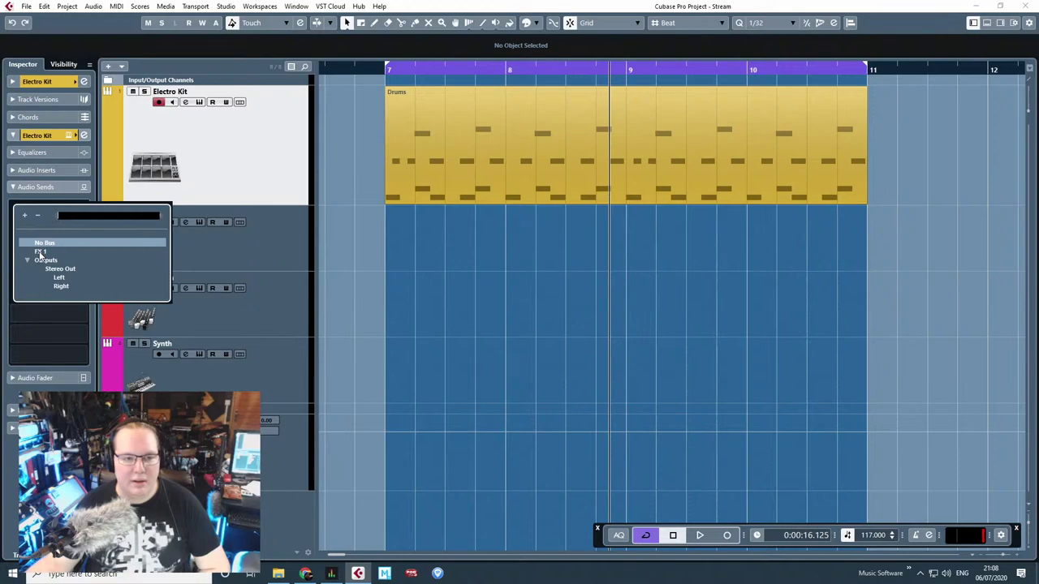
click(39, 253)
click(271, 449)
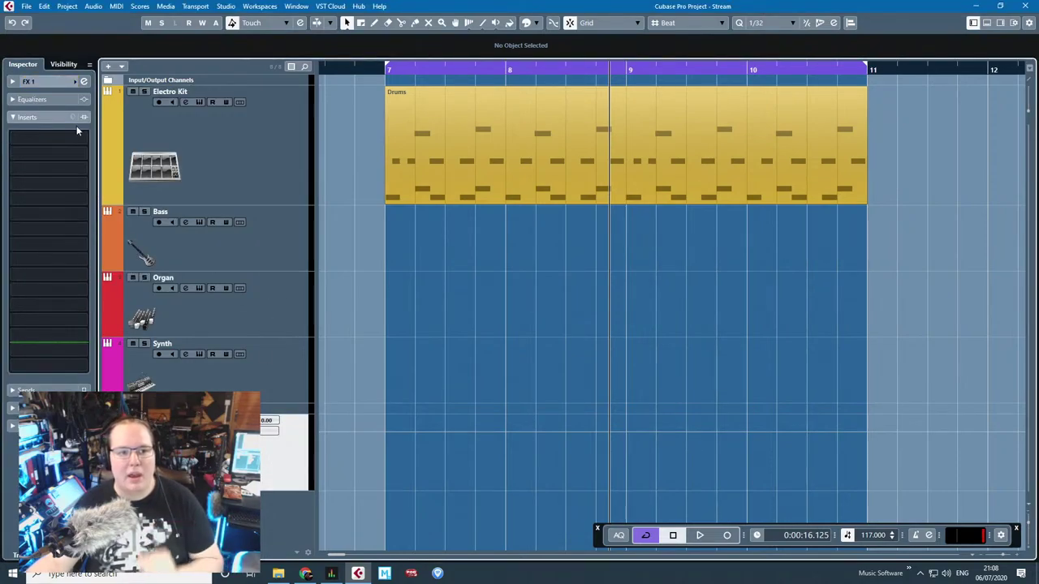
click(13, 82)
click(12, 195)
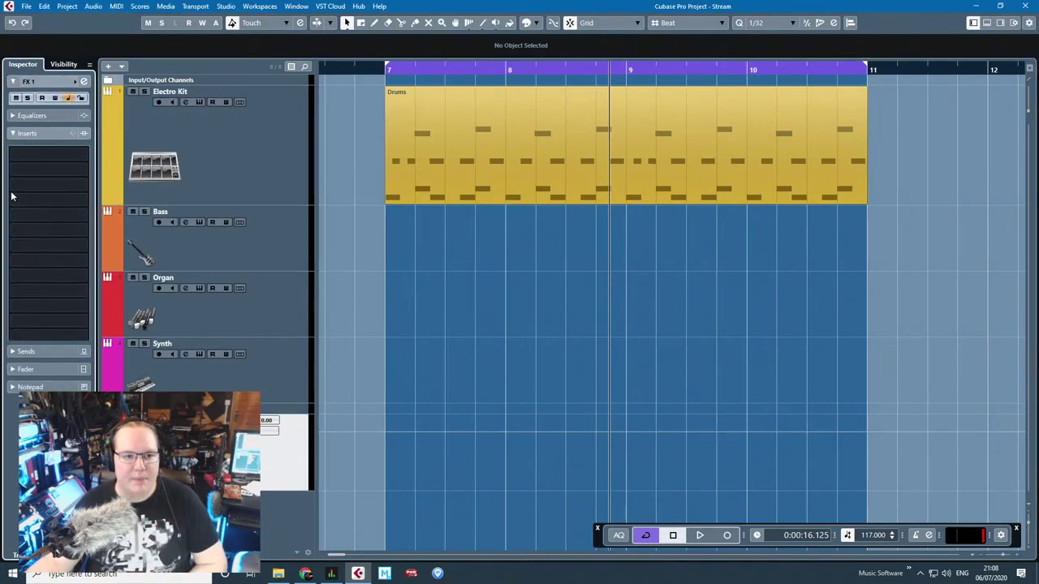
Step: Assign the Electro Kit's first audio send to FX 1, switch it on and set its level to -4
click(232, 148)
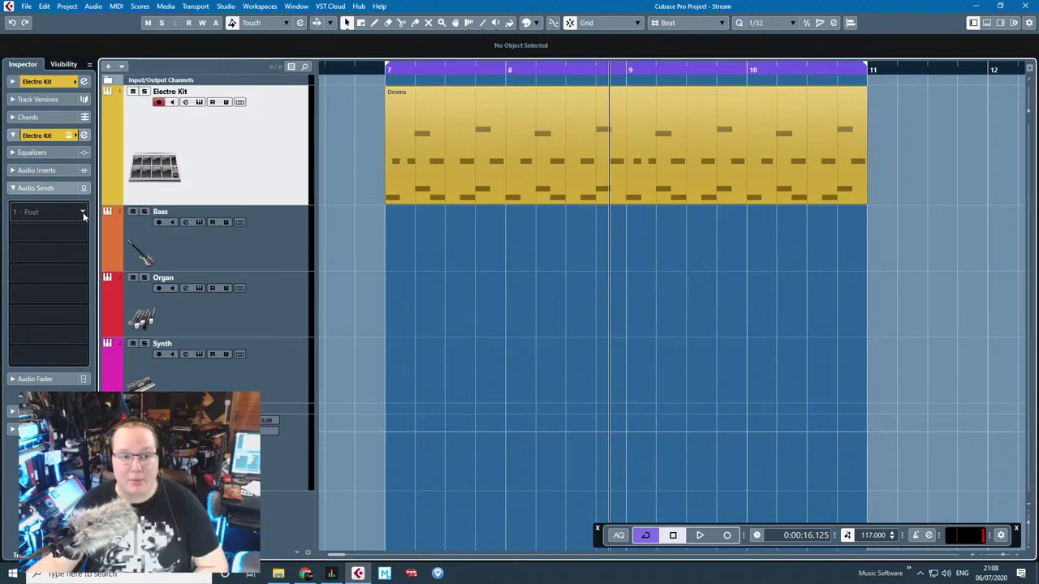
click(84, 213)
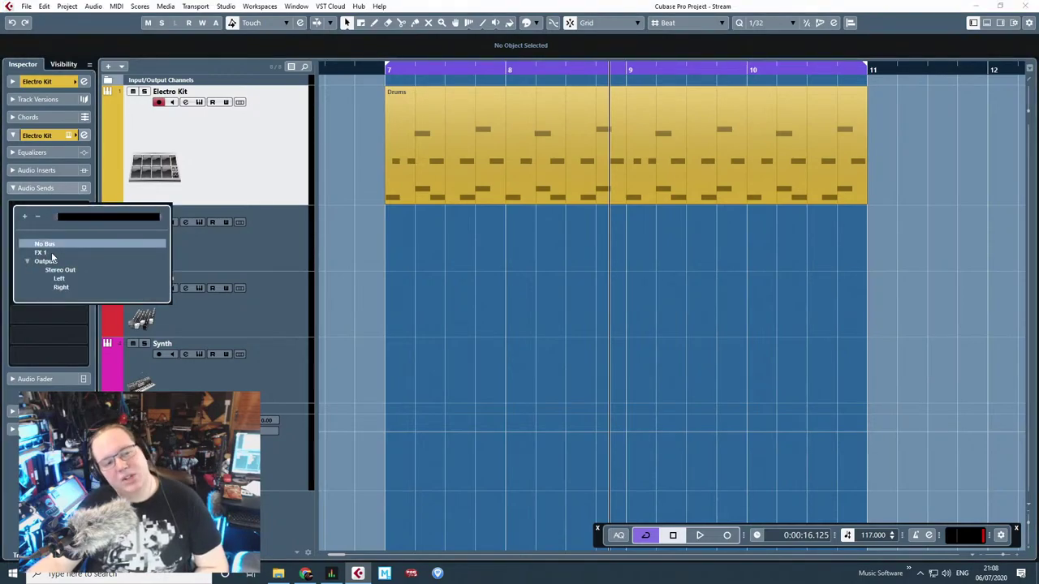
click(51, 253)
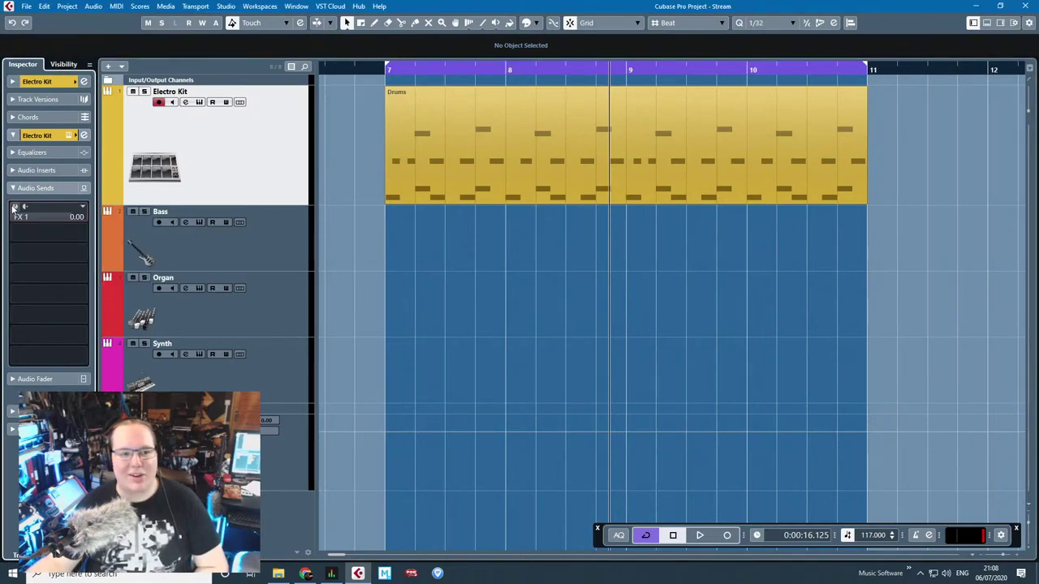
double_click(71, 217)
text(-6)
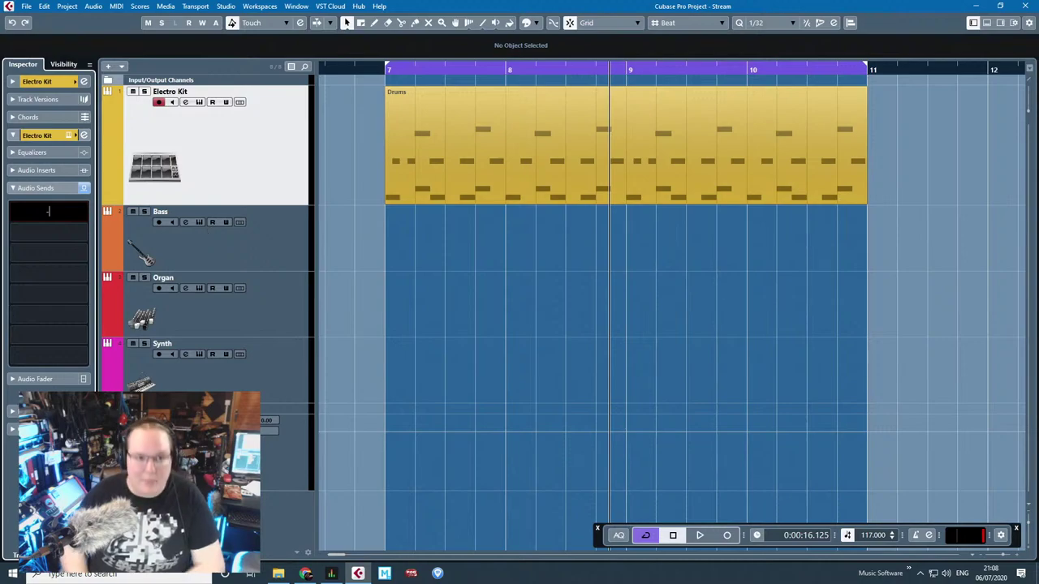
key(Return)
Step: Load iZotope Vinyl in the first insert slot of the FX 1 track, with the playhead at bar 7
click(194, 447)
drag(378, 74, 377, 71)
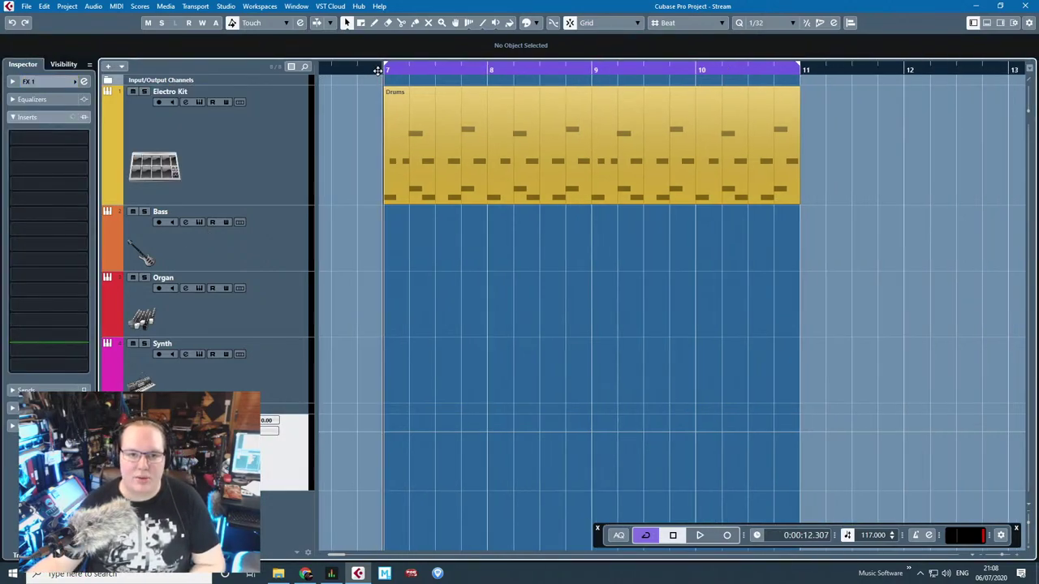
click(64, 135)
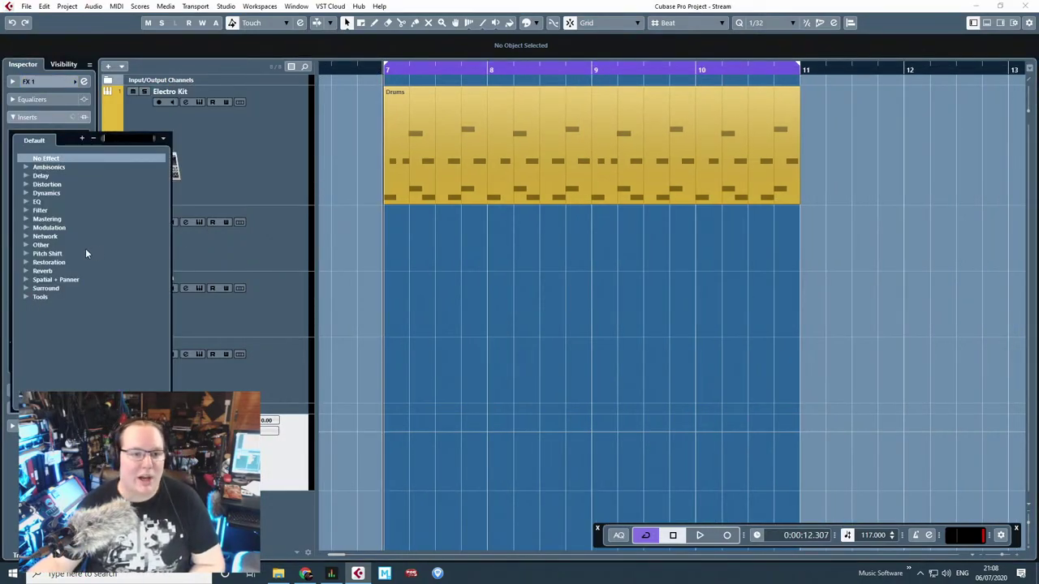
click(25, 245)
scroll(141, 343, down, 5)
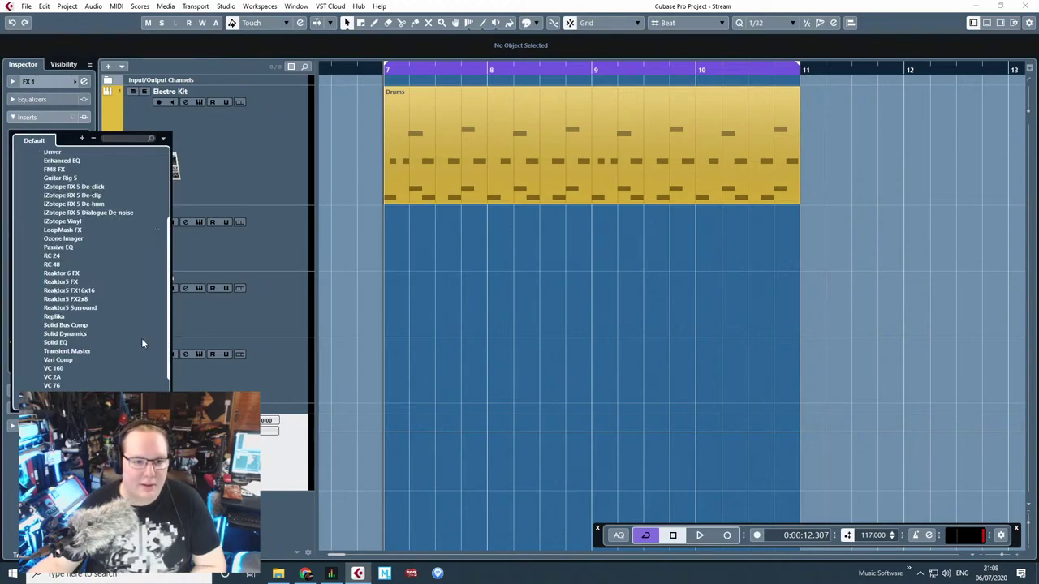
click(81, 230)
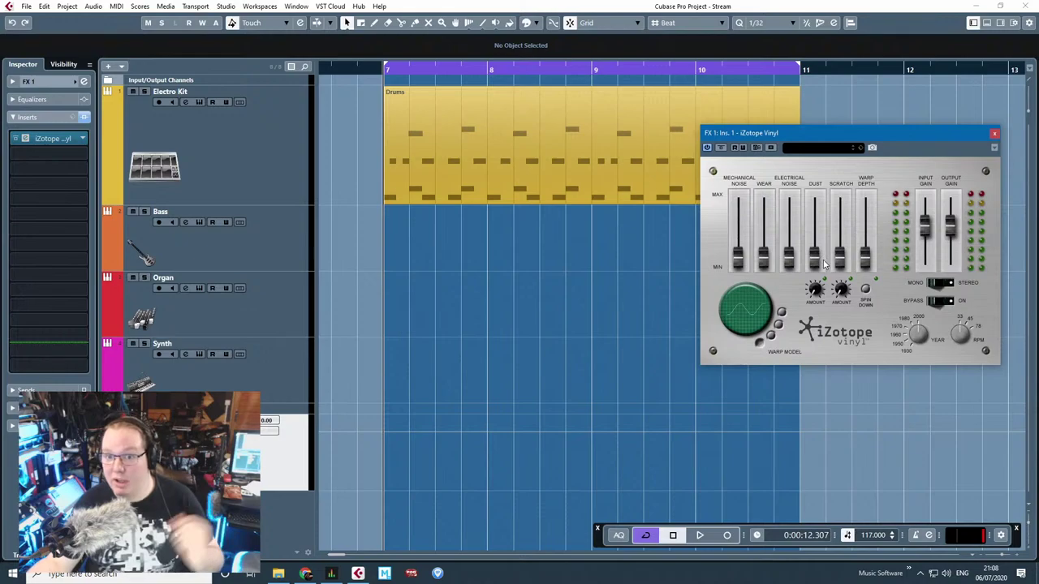
Step: Raise all six noise, wear and warp sliders in Vinyl to around the middle during playback, with Warp Depth at about 43%
key(space)
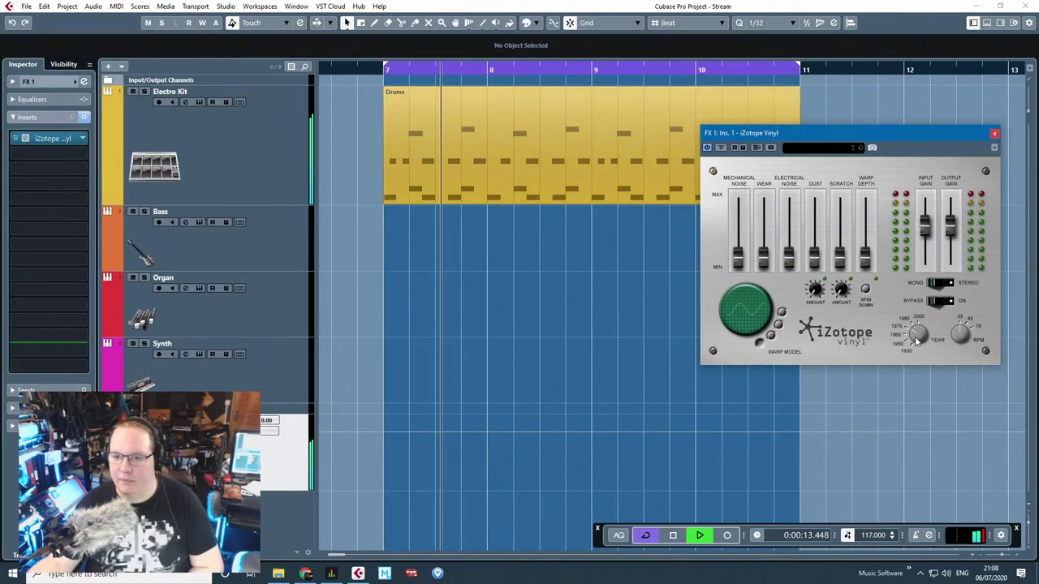
drag(739, 264, 764, 224)
drag(789, 257, 815, 222)
drag(839, 257, 863, 233)
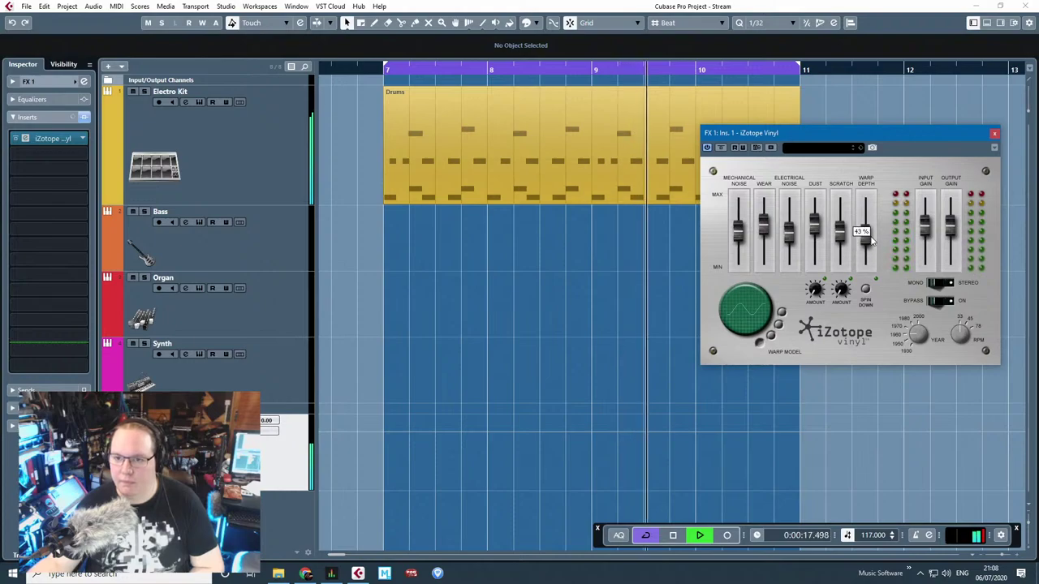
drag(817, 293, 842, 321)
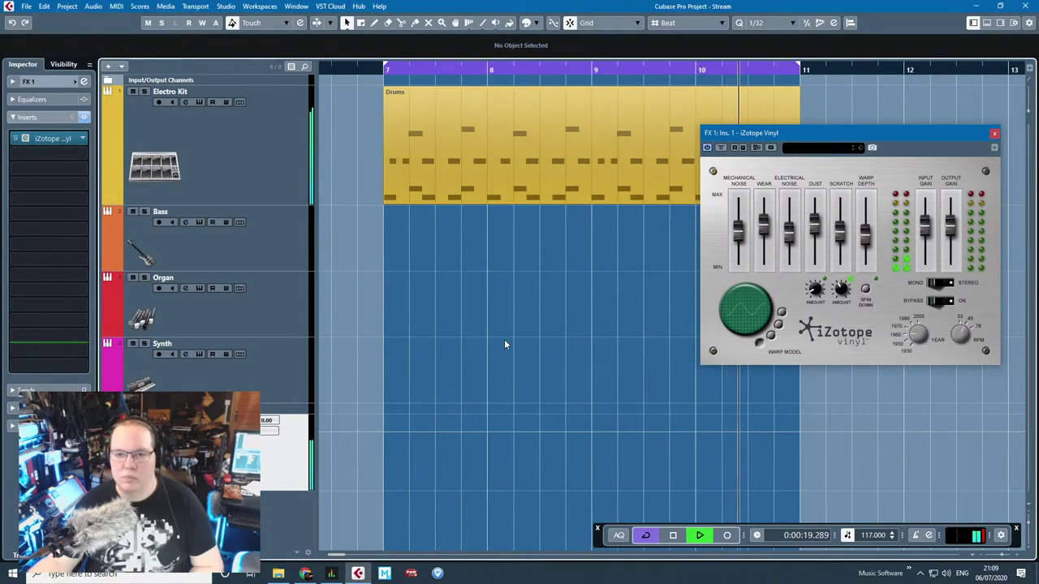
key(space)
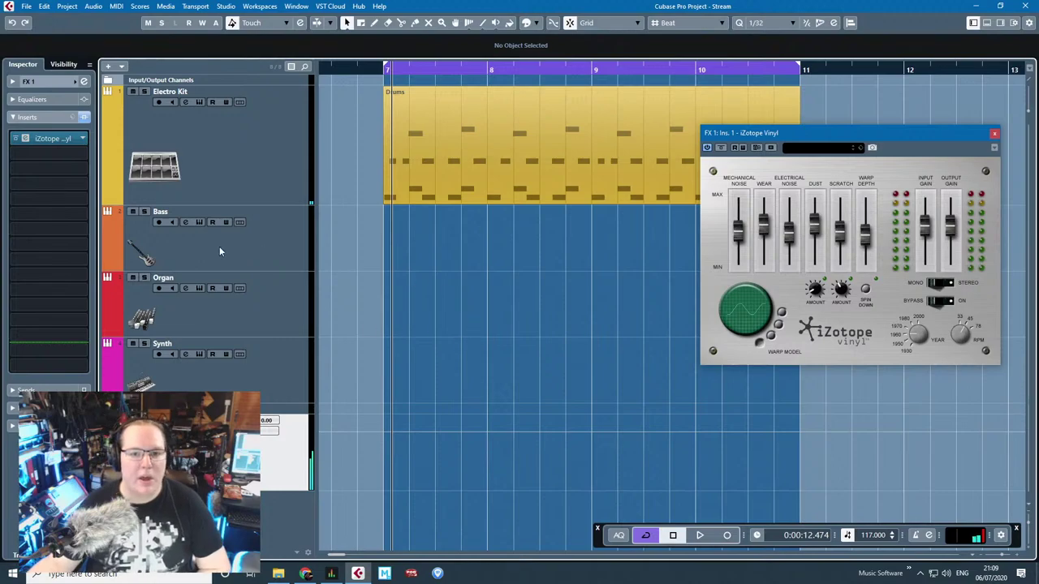
Step: Bypass the Vinyl insert on FX 1 and switch off the Electro Kit's send to FX 1
click(16, 138)
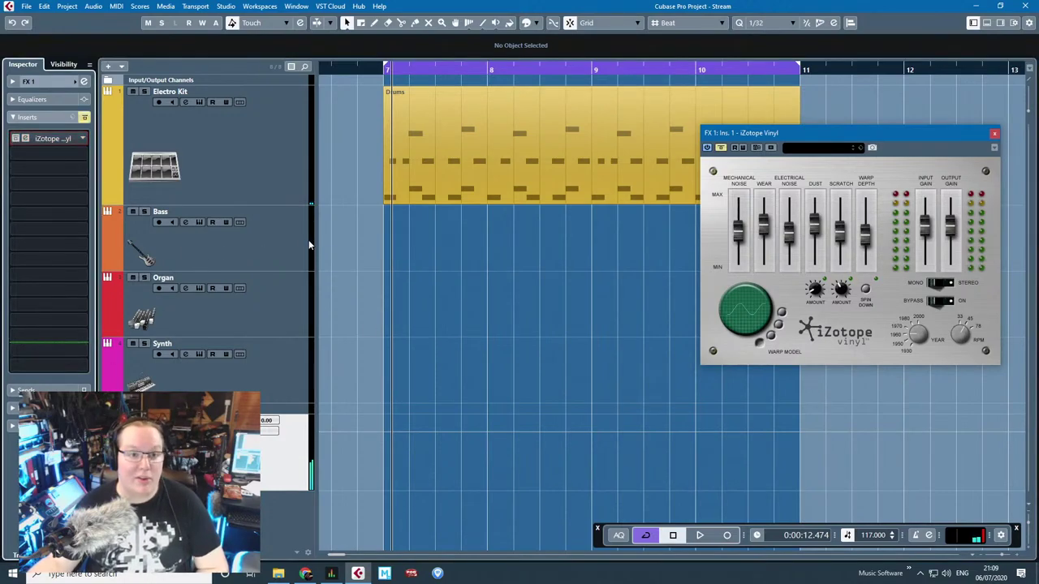
click(255, 187)
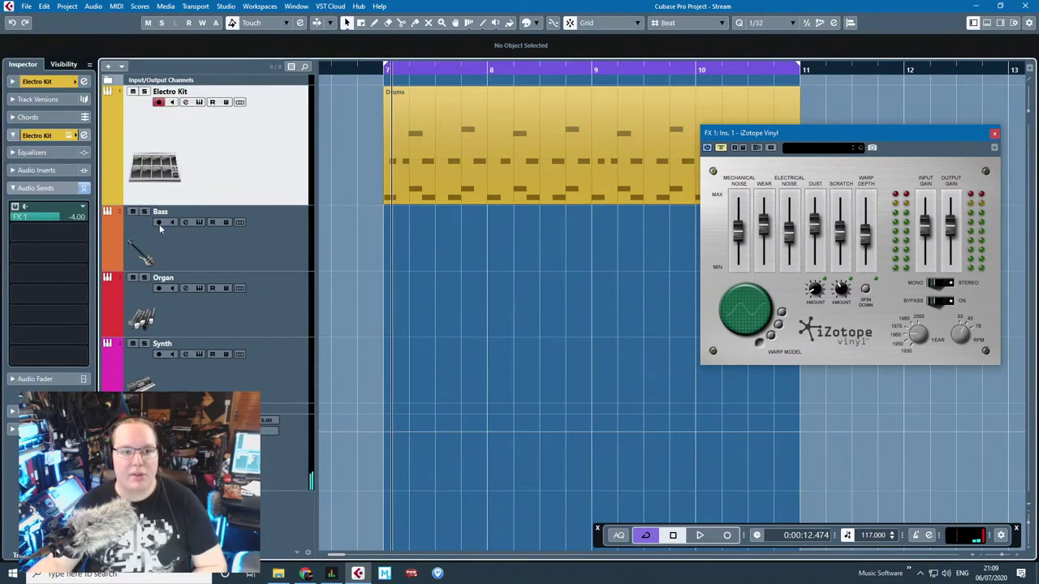
click(14, 207)
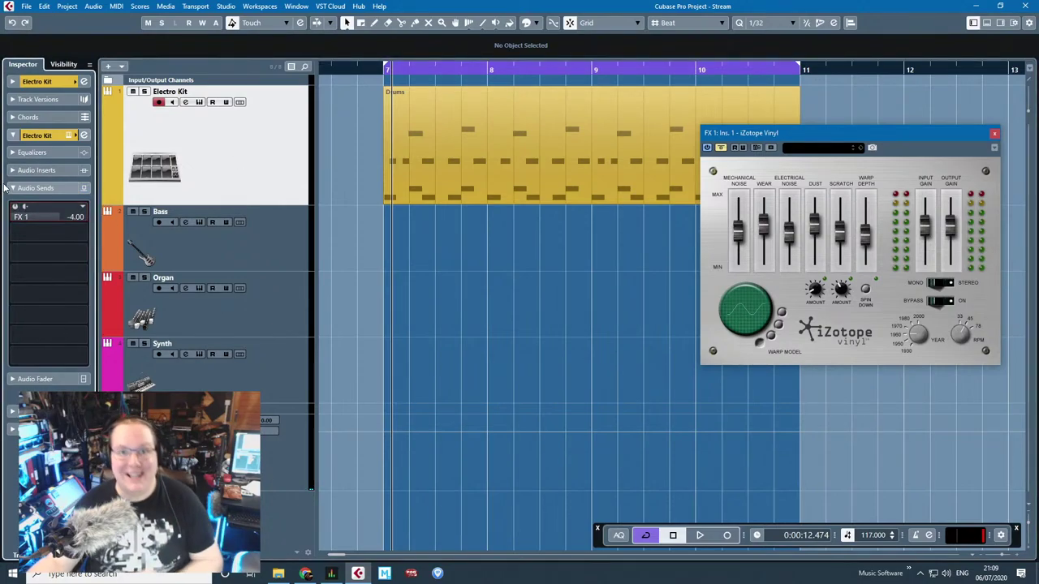
Step: Load a Gate in the fourth insert slot of FX 1 and activate its side-chain
click(195, 443)
mouse_move(66, 138)
mouse_down()
mouse_move(74, 165)
mouse_move(69, 139)
mouse_up()
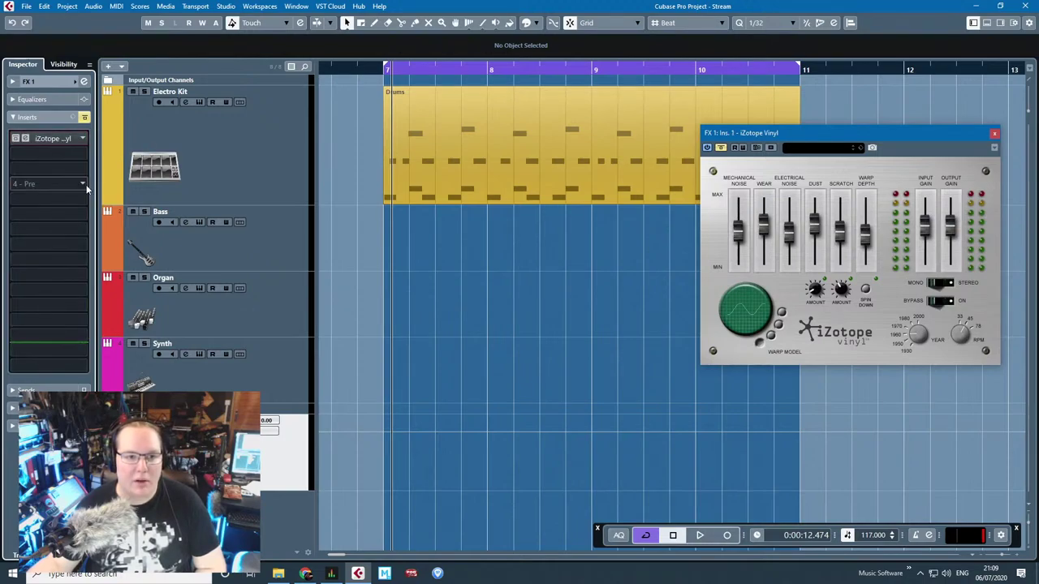
click(55, 178)
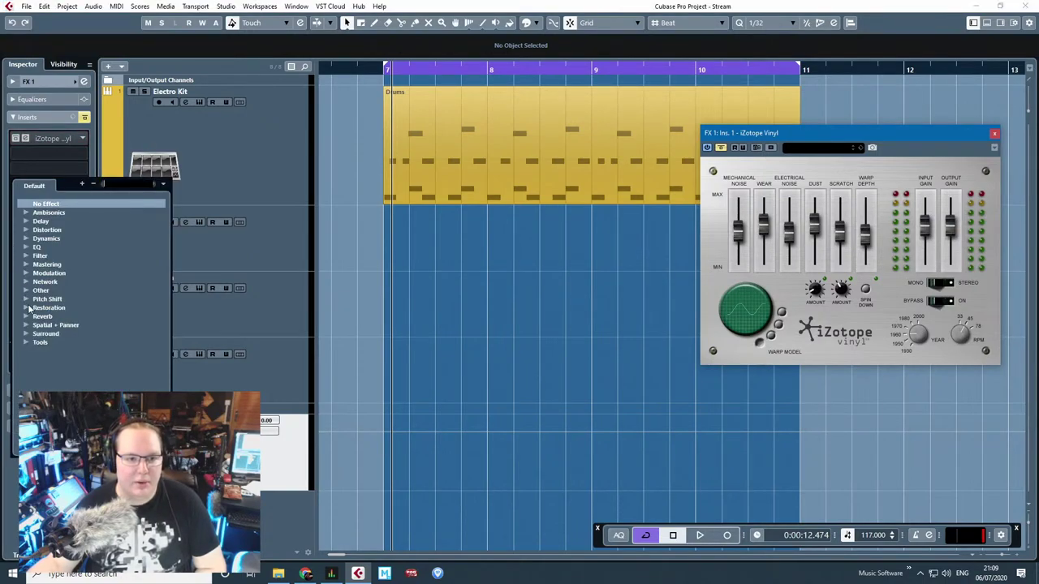
click(26, 239)
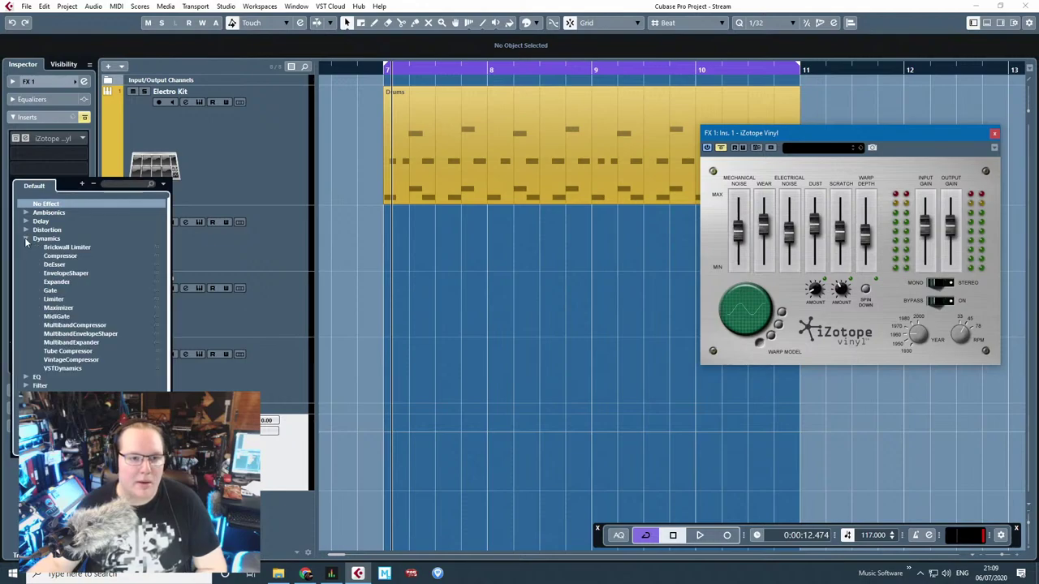
click(51, 289)
drag(487, 168, 449, 186)
click(112, 185)
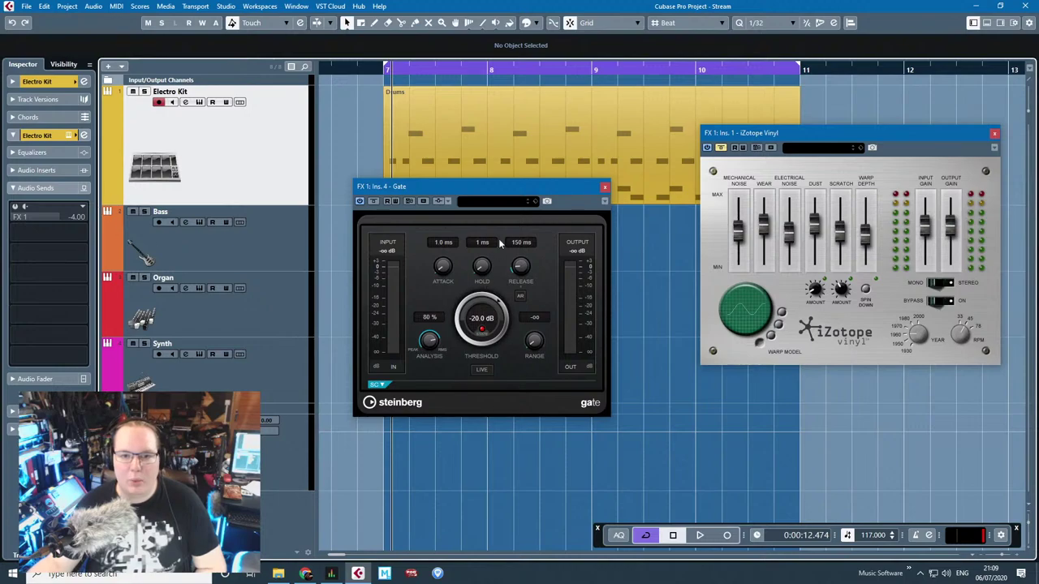
click(438, 201)
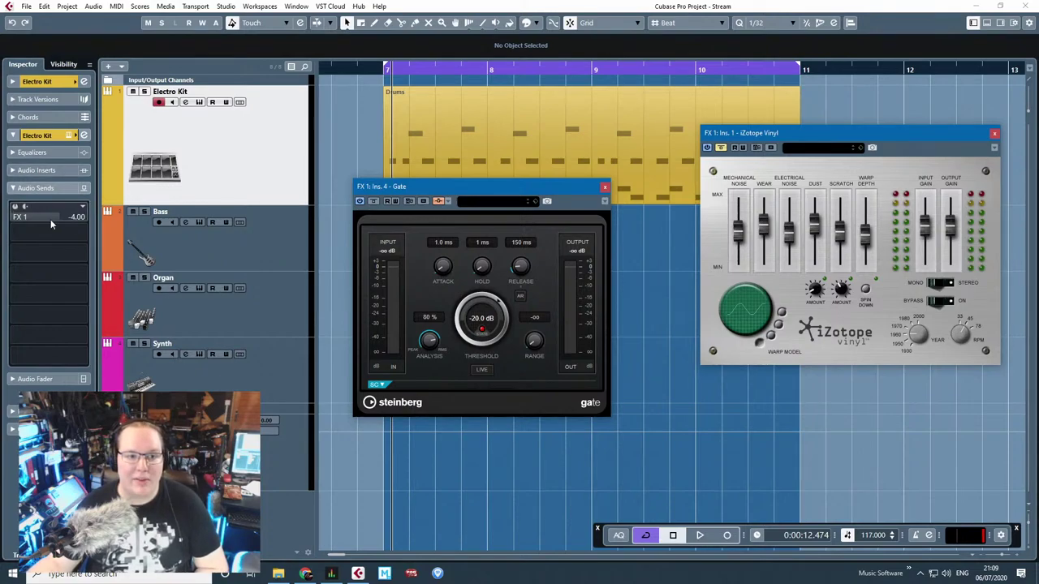
Step: Route the Electro Kit's first send to the FX 1 Gate's side-chain, switch it on at level 0, and start playback
click(31, 217)
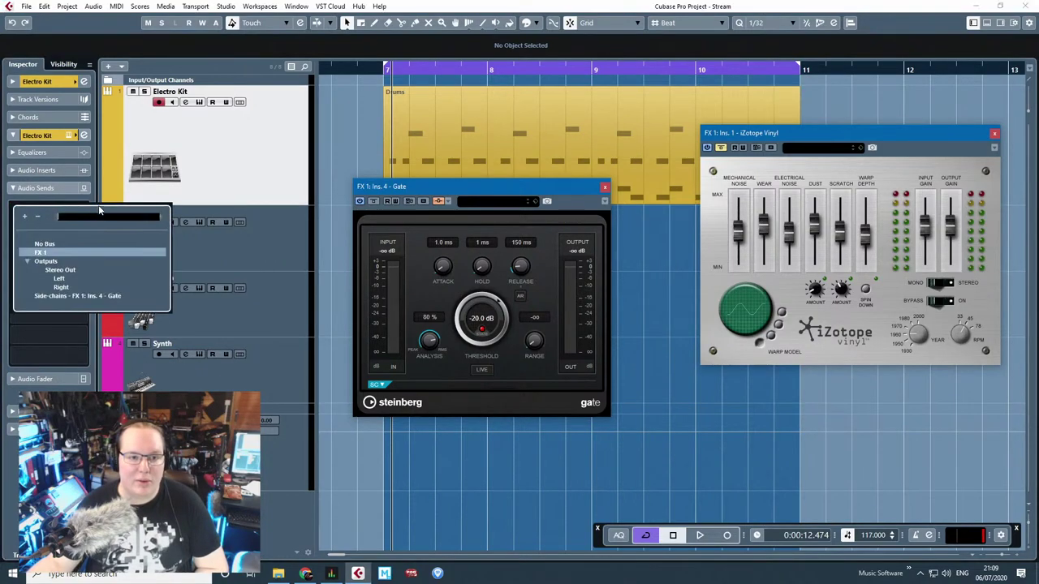
click(74, 296)
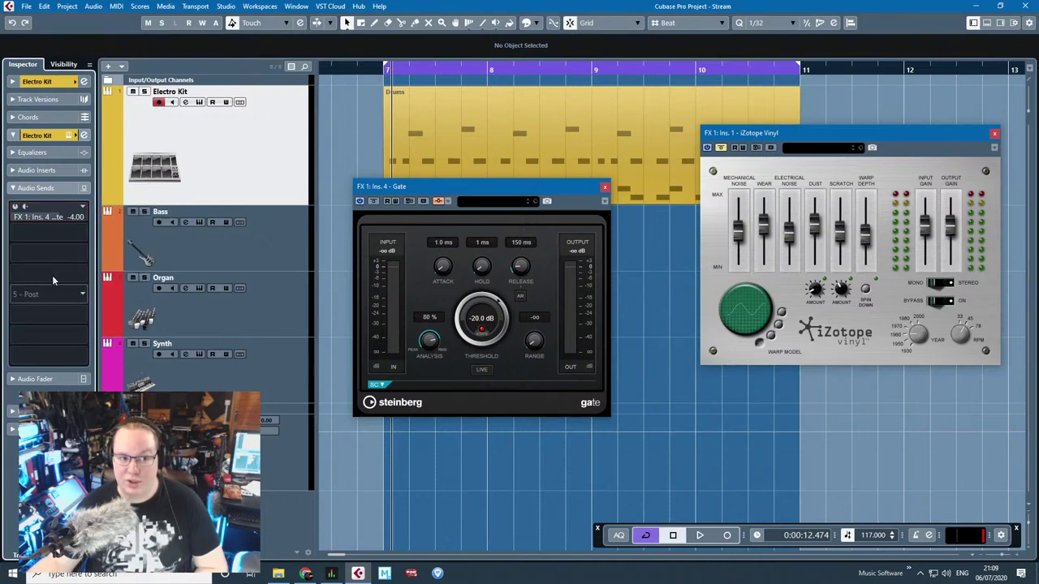
double_click(78, 217)
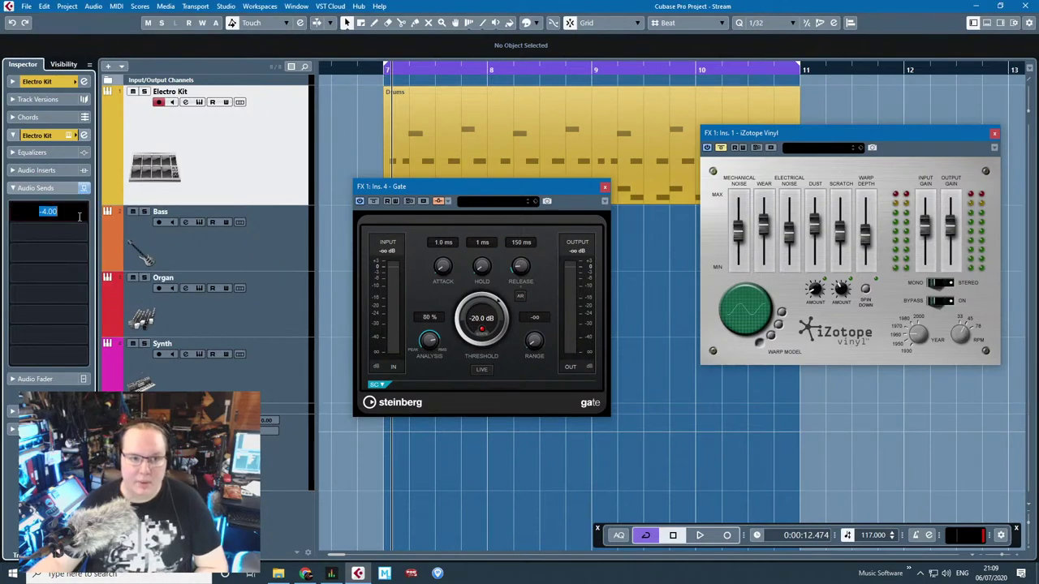
text(0)
key(Return)
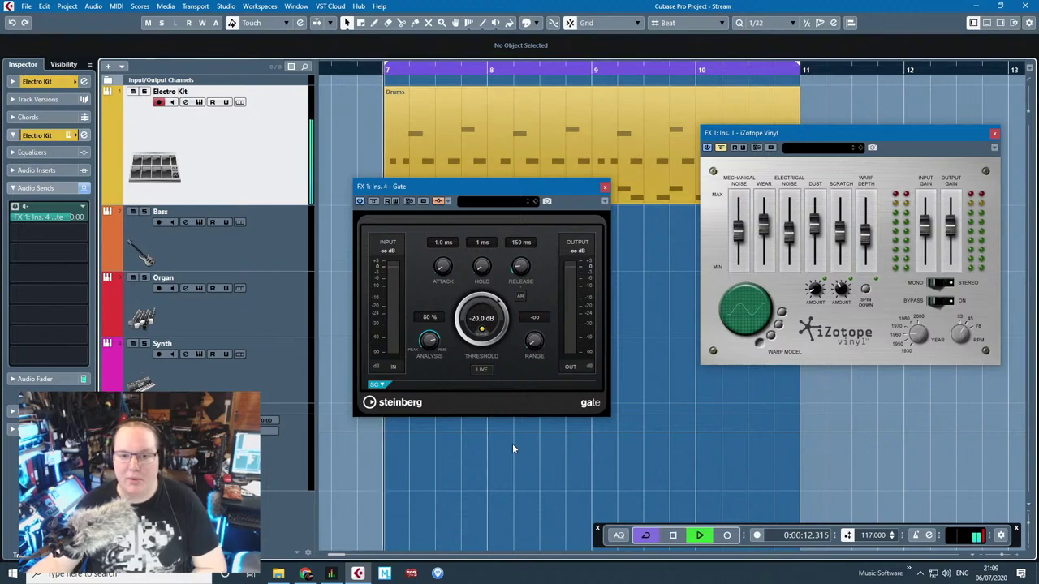
key(space)
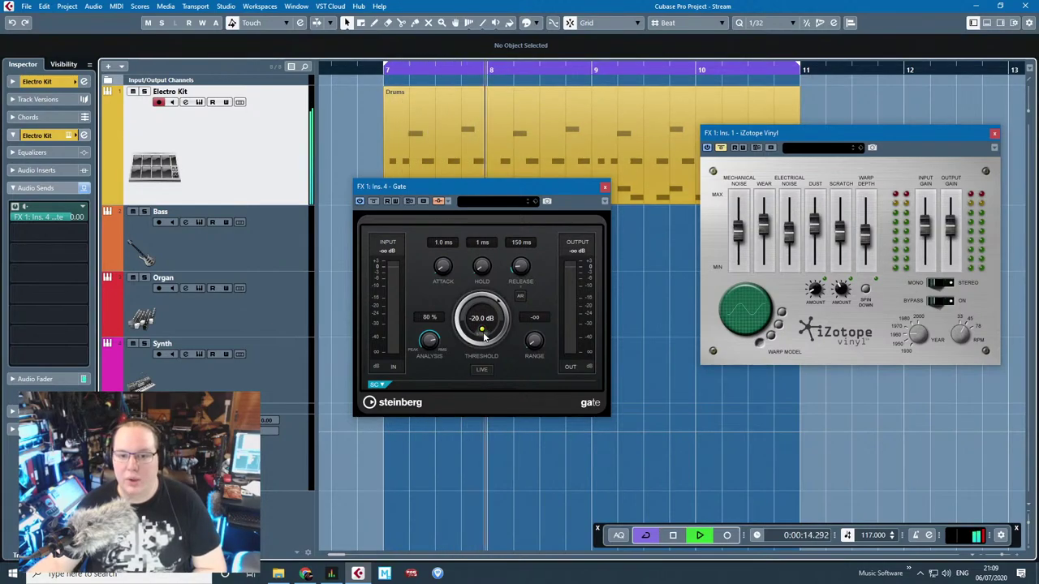
Step: Set the FX 1 Gate's attack to 91 ms, hold to 251 ms and release to 363 ms, auditioning the drum loop
key(space)
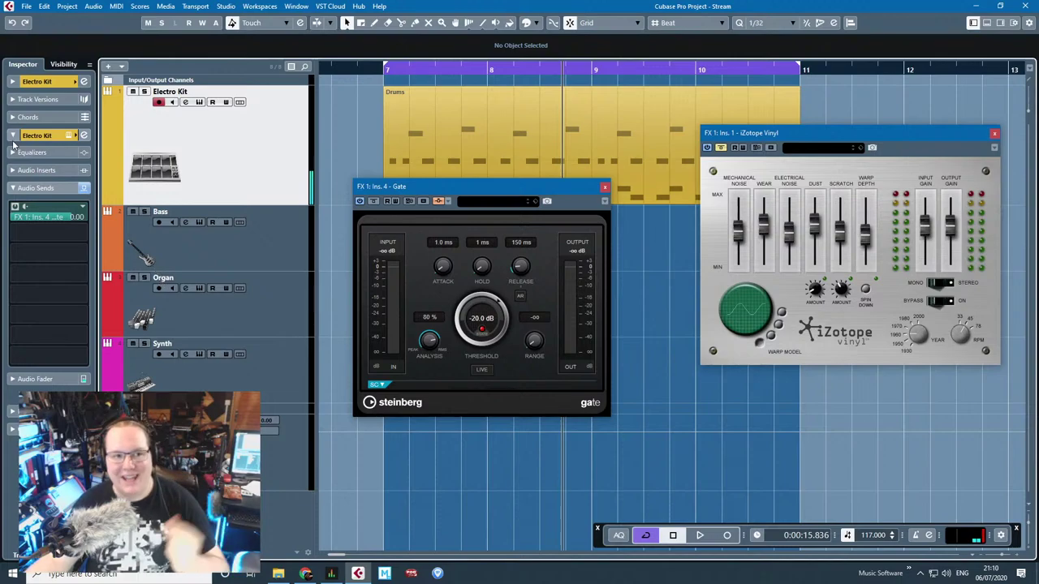
click(17, 188)
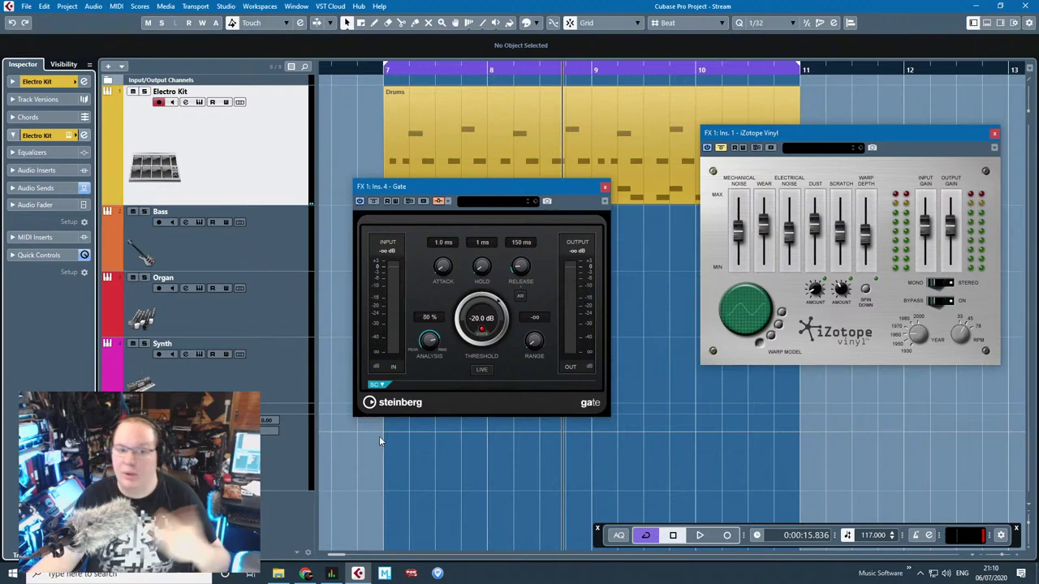
click(175, 442)
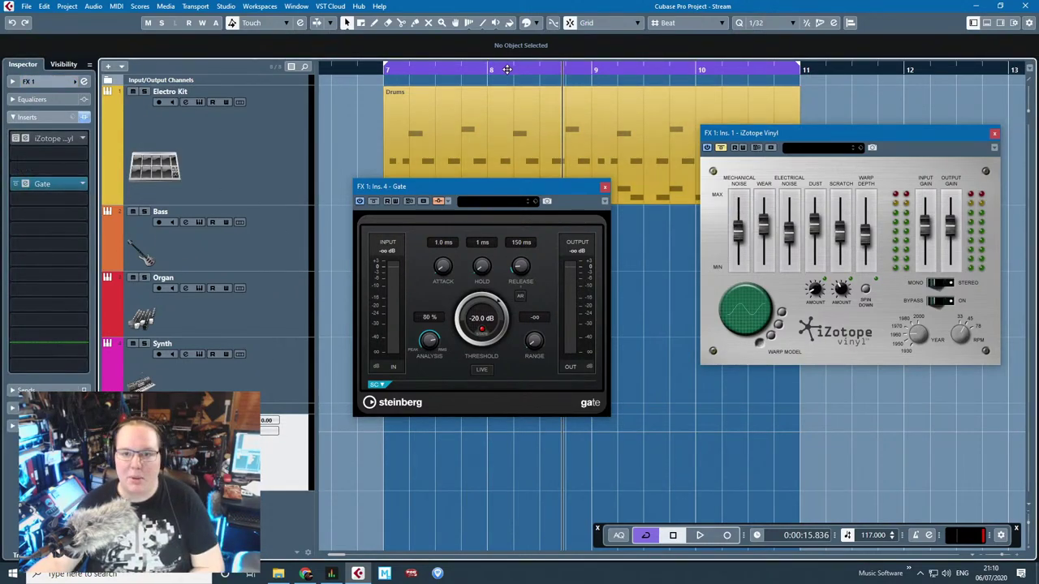
key(space)
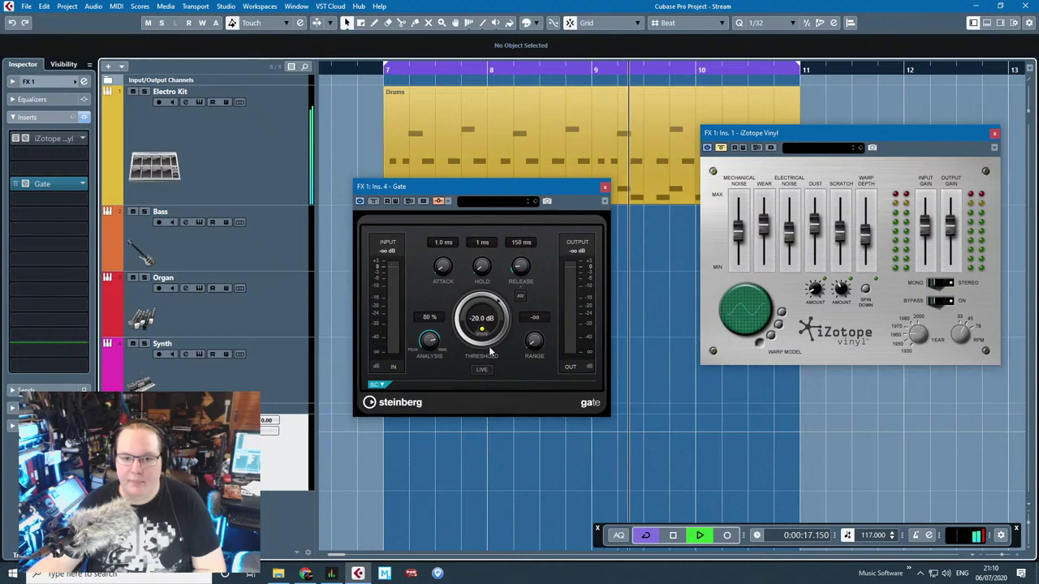
key(space)
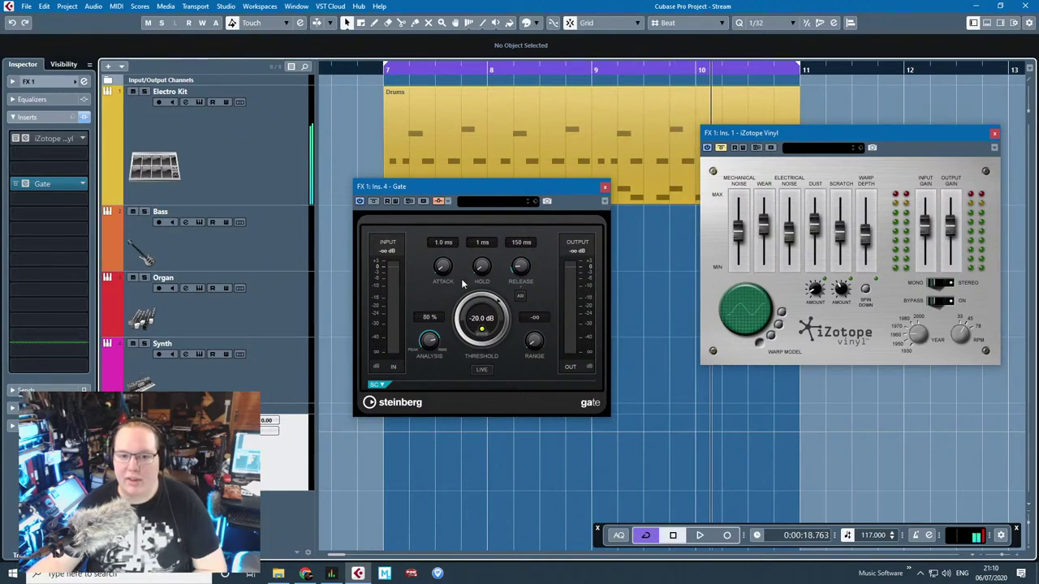
drag(446, 266, 487, 255)
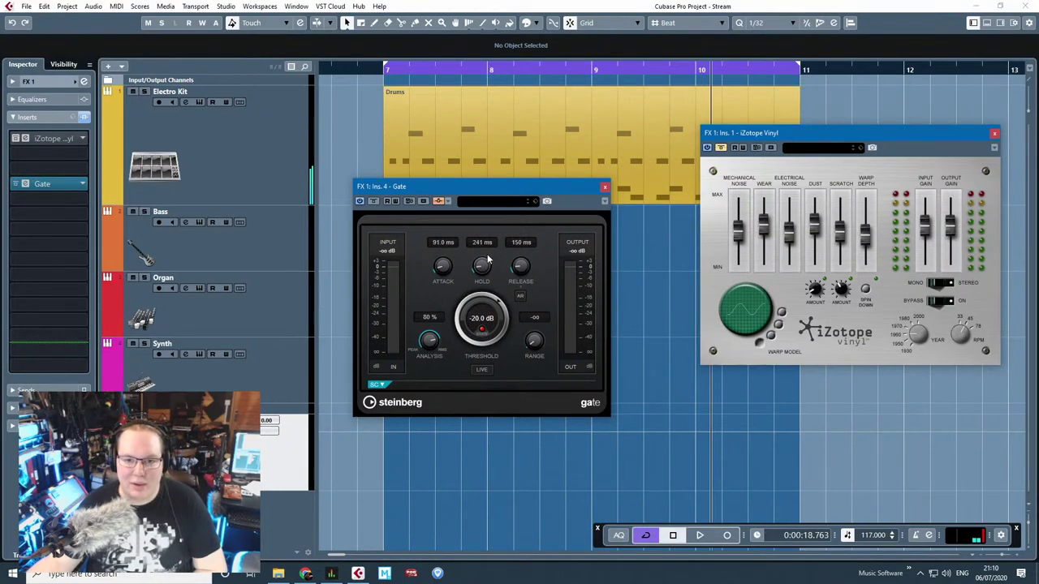
key(space)
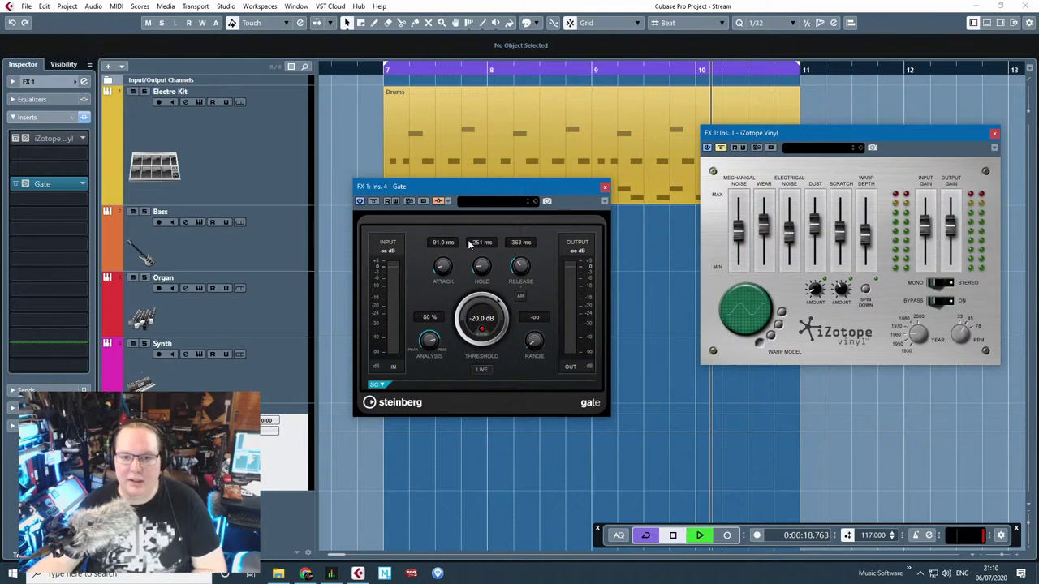
Step: Reactivate the Vinyl insert on FX 1 and audition the gated noise from the start of the loop
key(space)
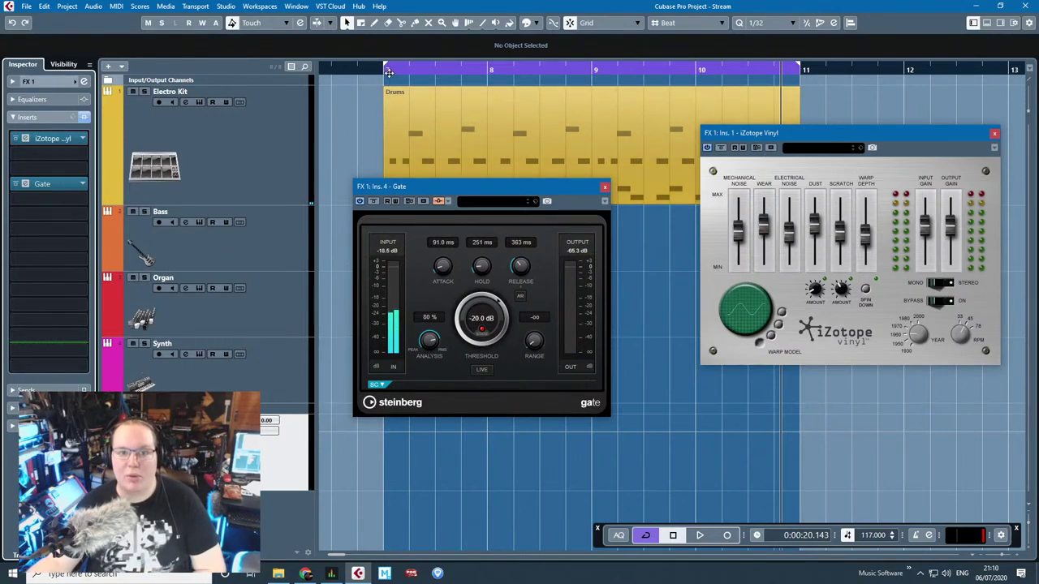
key(KP_1)
key(space)
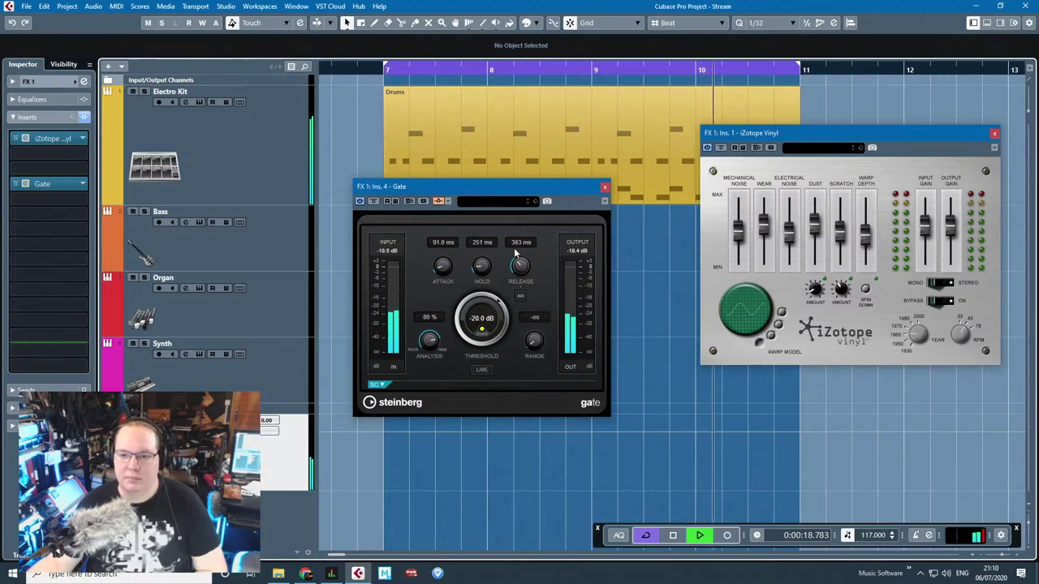
key(space)
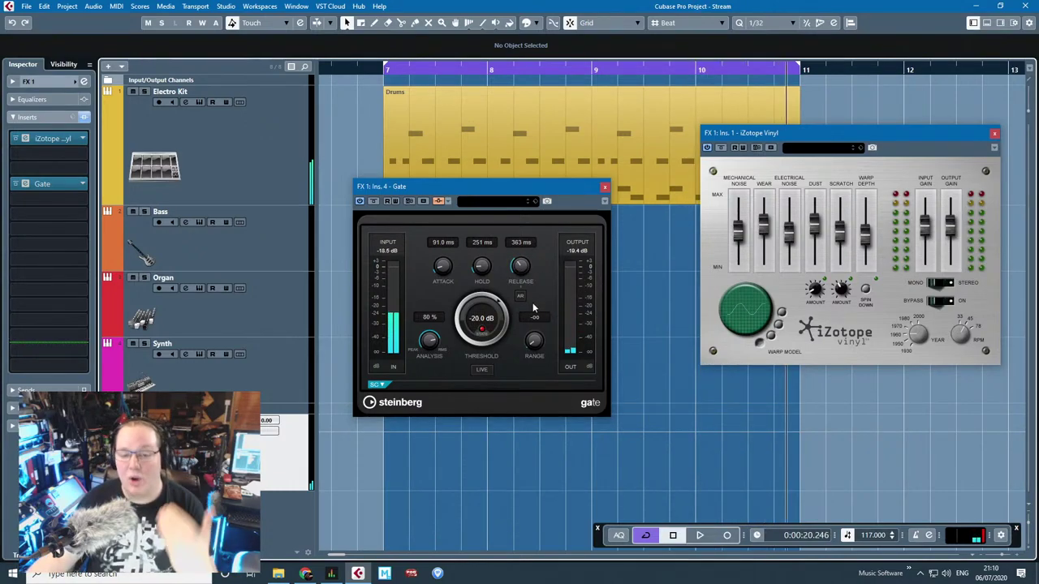
Step: Move the Gate window lower, select the Electro Kit track and play the loop with the gated vinyl noise
drag(494, 190, 529, 201)
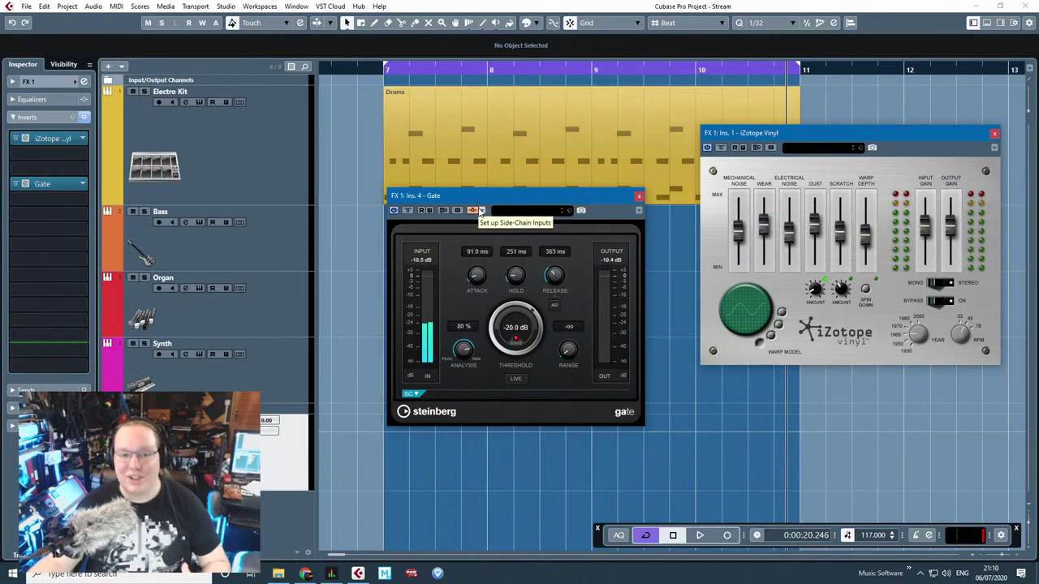
drag(485, 204, 482, 227)
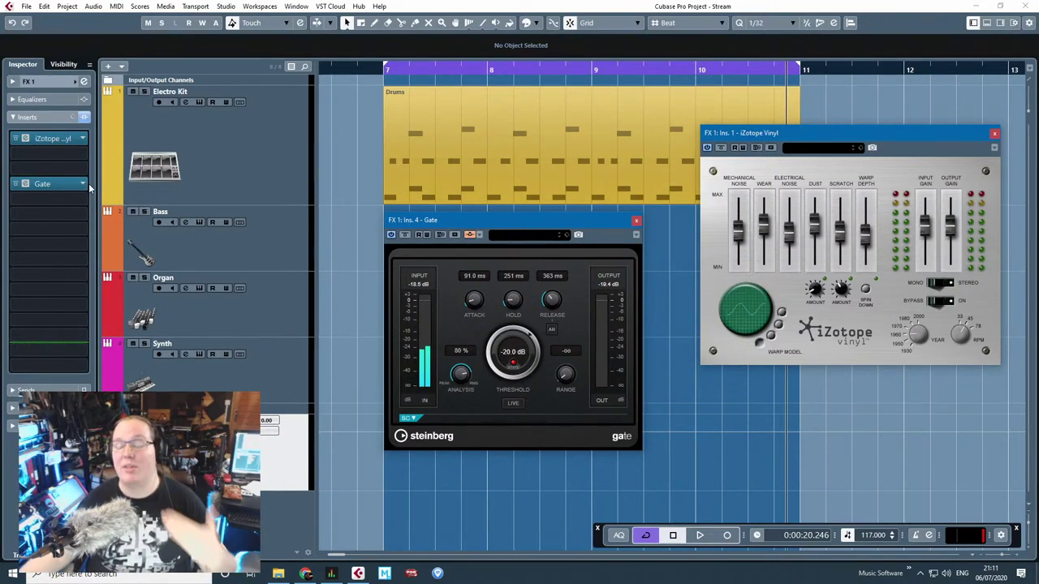
click(212, 102)
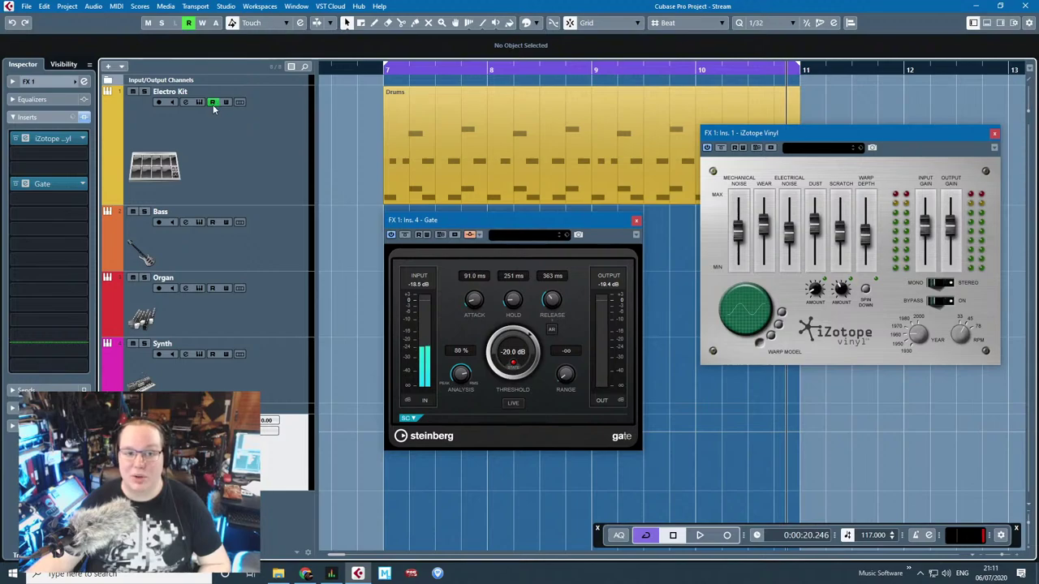
click(212, 102)
click(255, 154)
key(space)
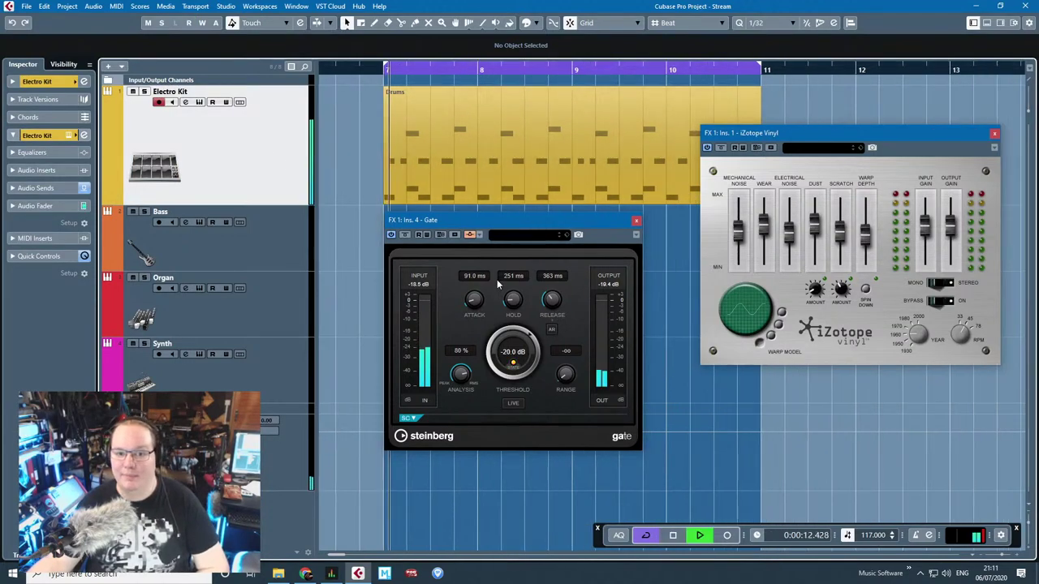
Step: Close the Gate and Vinyl windows and delete the FX 1 track from the project
click(637, 222)
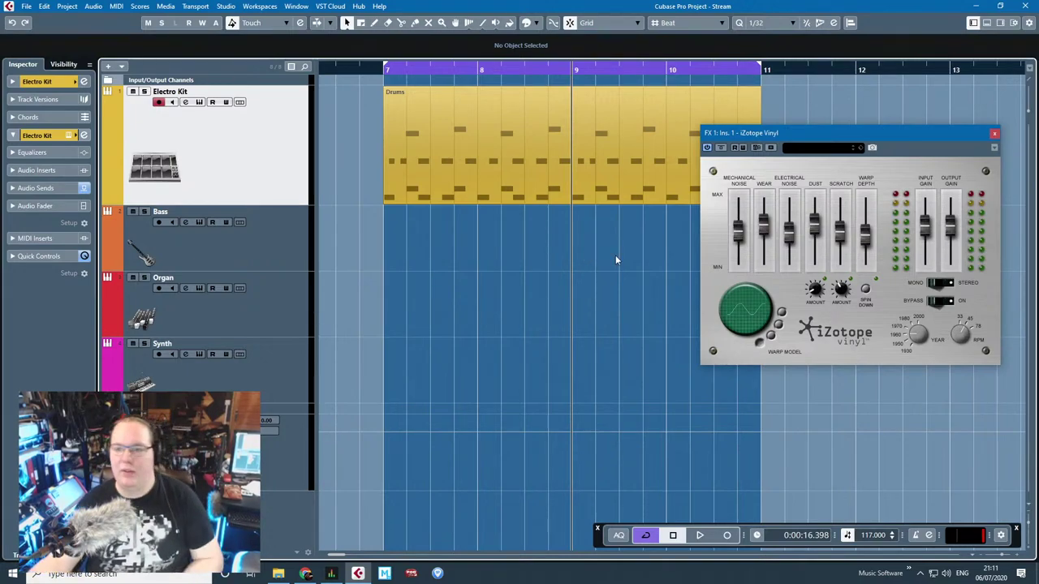
click(994, 133)
click(194, 451)
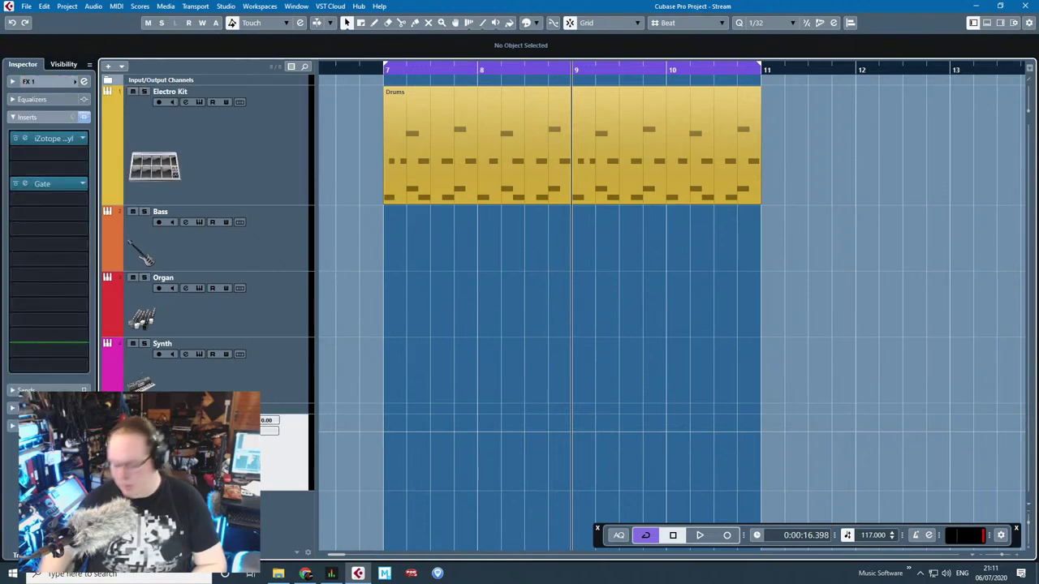
double_click(80, 138)
click(4, 138)
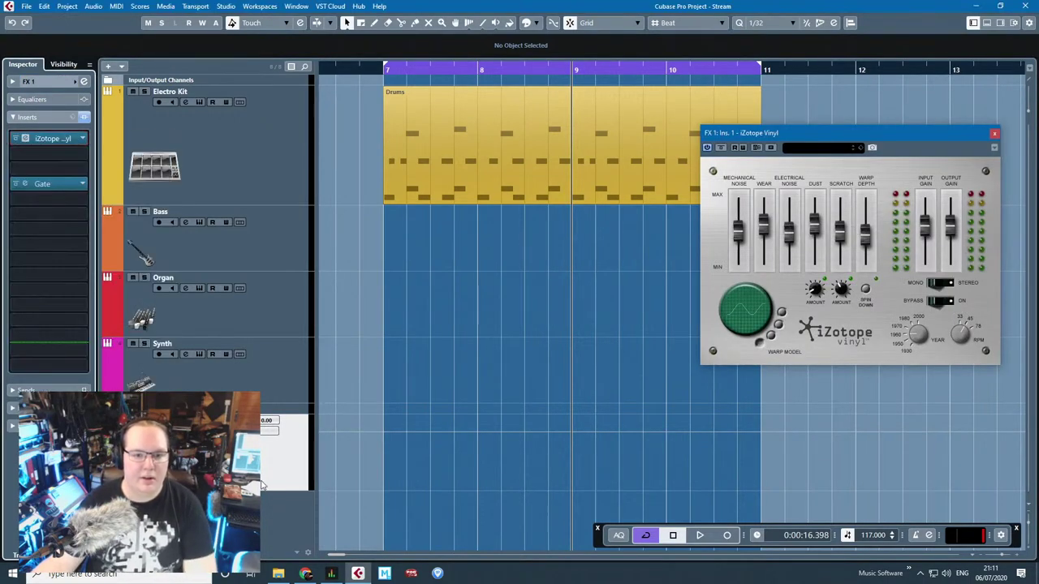
key(shift+Delete)
Step: Add a new stereo effect track with no effect, routed to Stereo Out, inside the FX folder
right_click(247, 466)
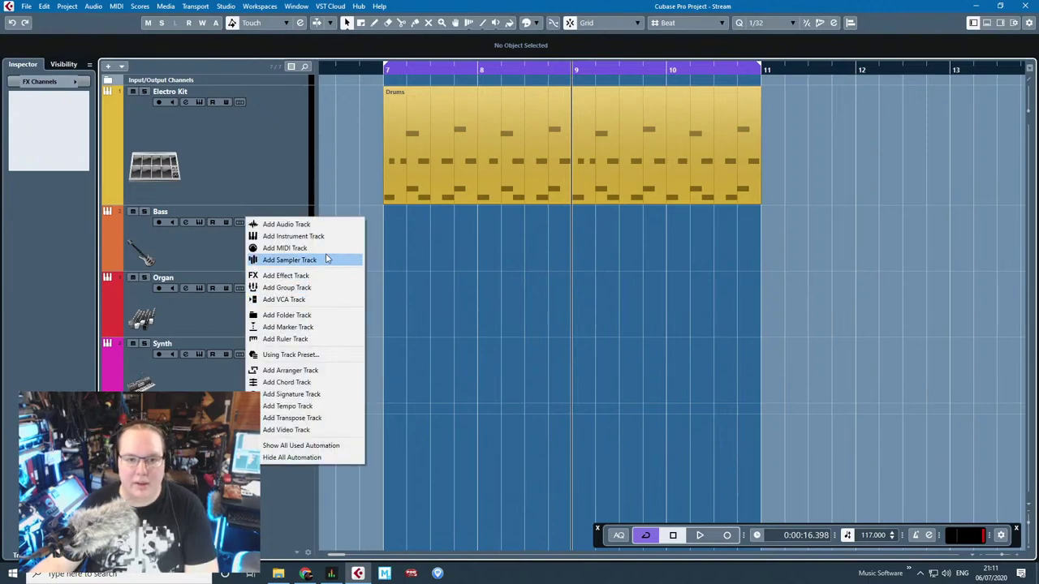
click(332, 277)
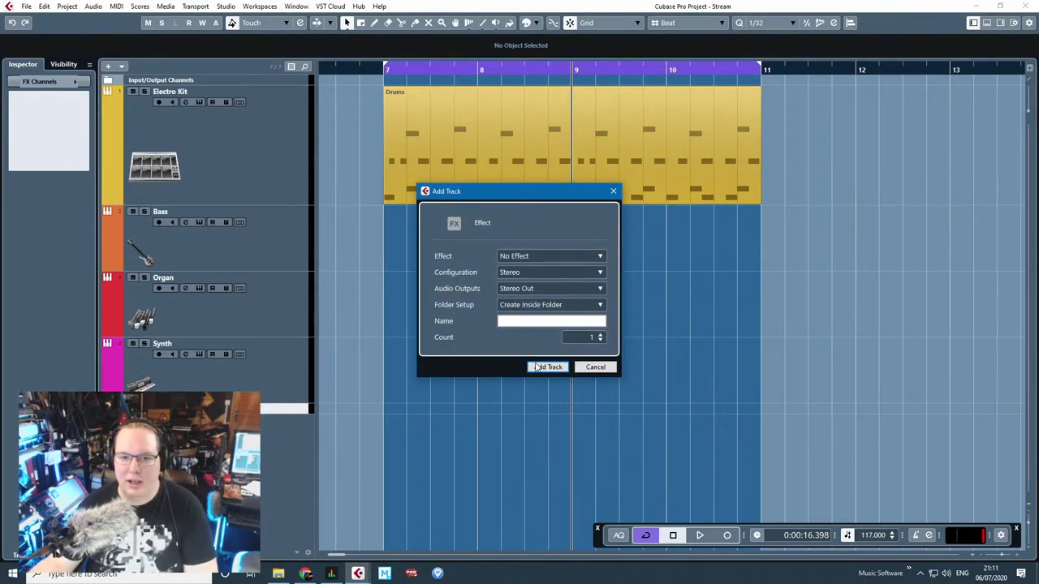
click(542, 367)
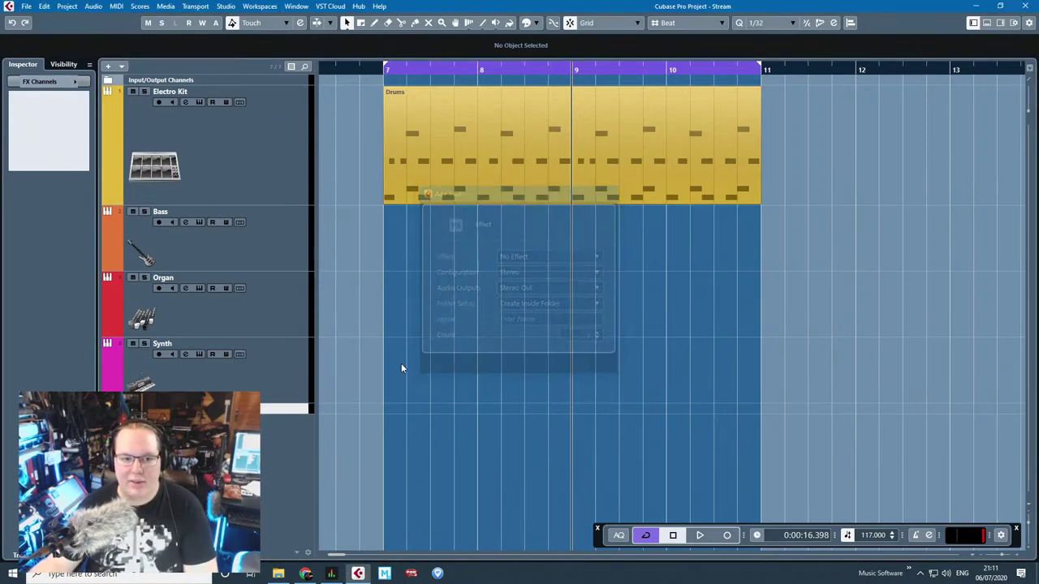
Step: Create an empty part on the Bass track from bar 7 to bar 11 and open it in the Key Editor
click(300, 174)
click(297, 250)
double_click(462, 252)
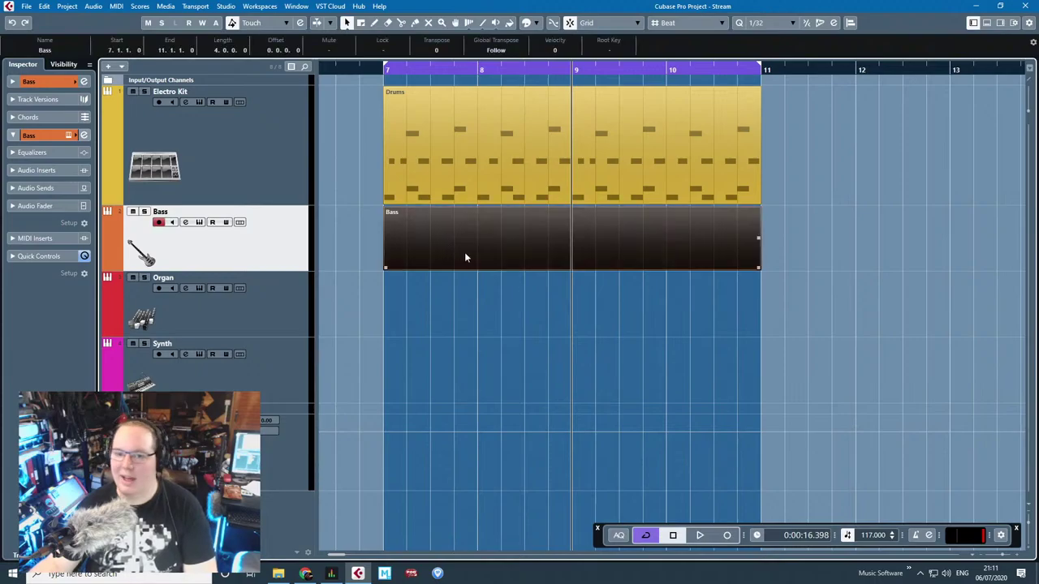
double_click(509, 255)
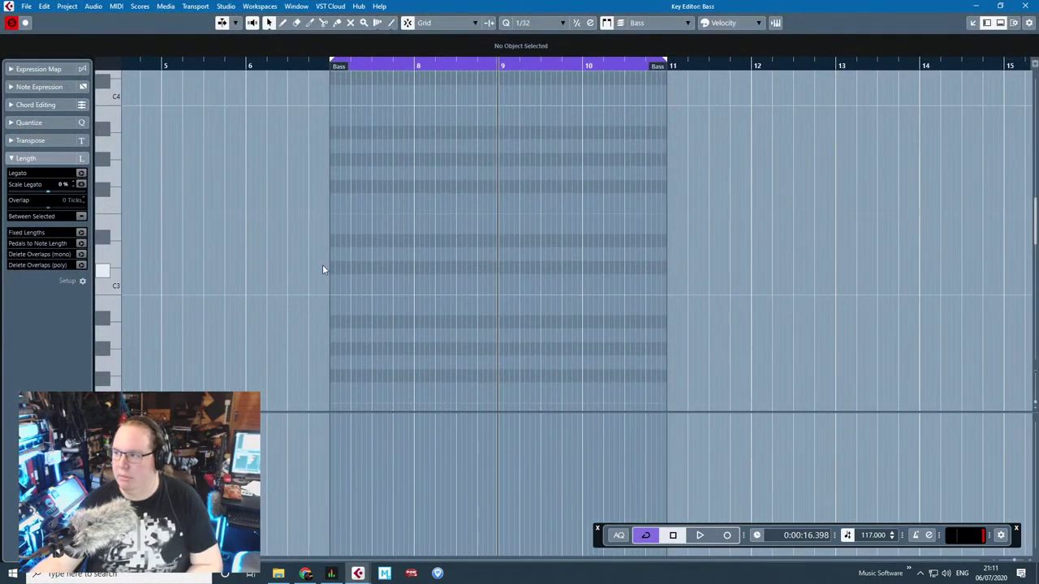
Step: Enter three consecutive eighth notes from the start of bar 7 in the Bass part: C#2, E2 and F#2
drag(294, 256, 381, 260)
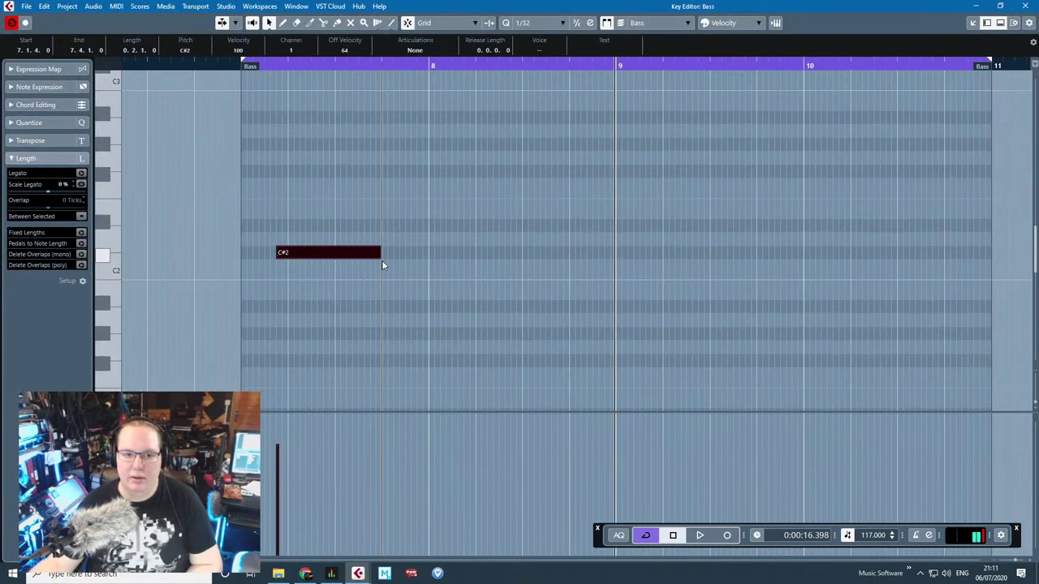
drag(316, 255, 285, 262)
key(h)
drag(351, 258, 261, 174)
click(153, 66)
key(space)
key(space)
key(ctrl+d)
key(ctrl+d)
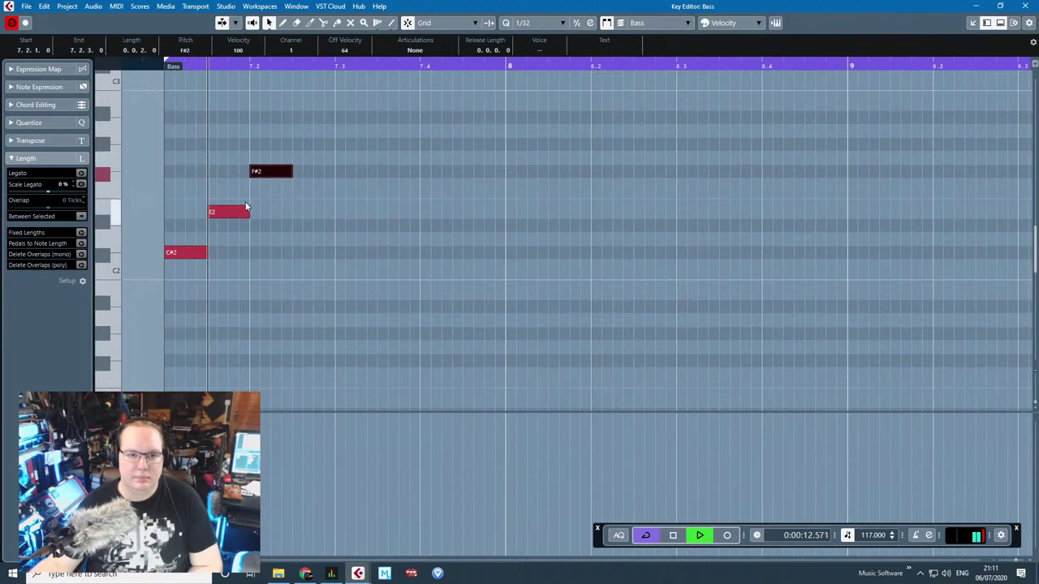
Step: Move E2 to 7.1.4 and F#2 to 7.2.3, lengthen C#2 and E2 to 0.0.3.0, and audition the riff
drag(245, 211, 265, 213)
drag(270, 174, 313, 174)
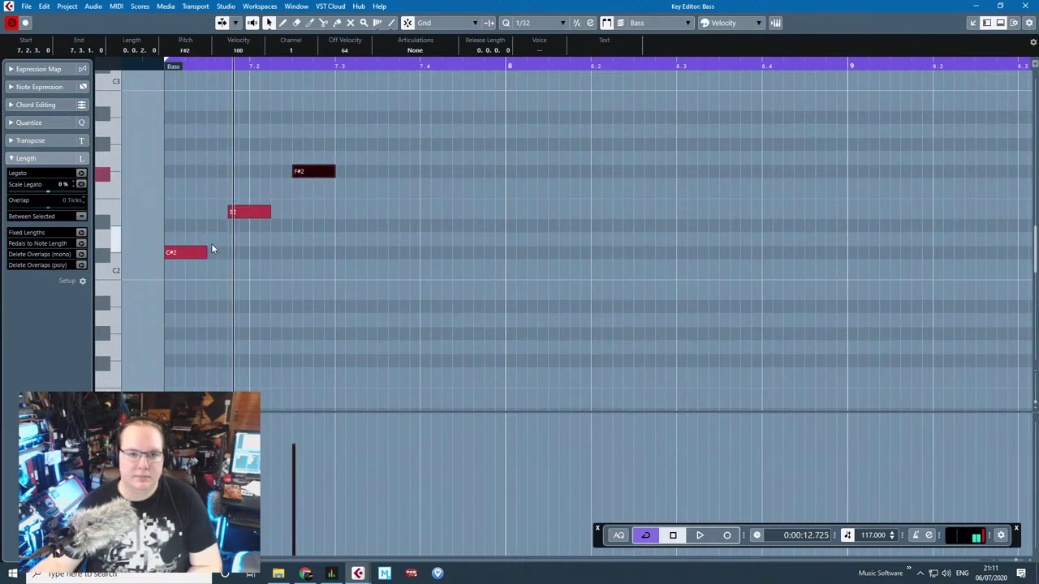
drag(207, 253, 228, 252)
drag(268, 214, 292, 213)
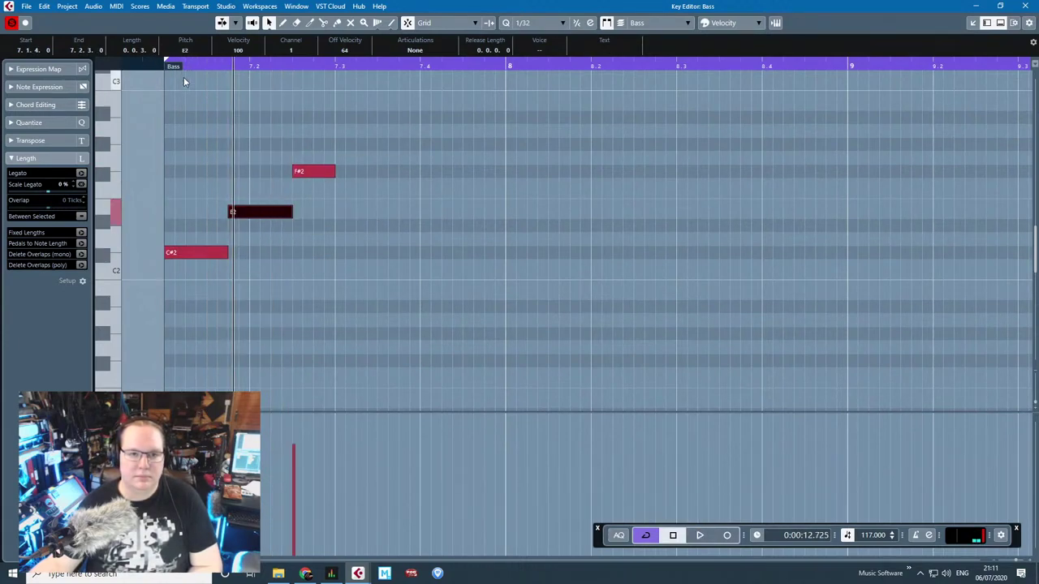
key(space)
key(space)
Step: Extend the F#2 note to the start of bar 8 and audition the riff with the metronome on
drag(334, 171, 420, 171)
click(156, 66)
key(space)
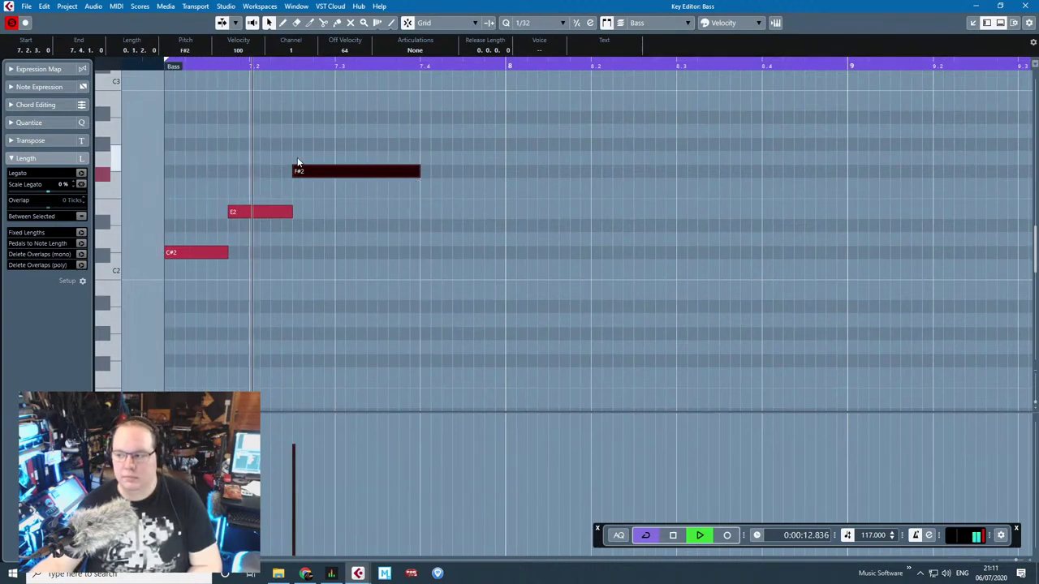
key(space)
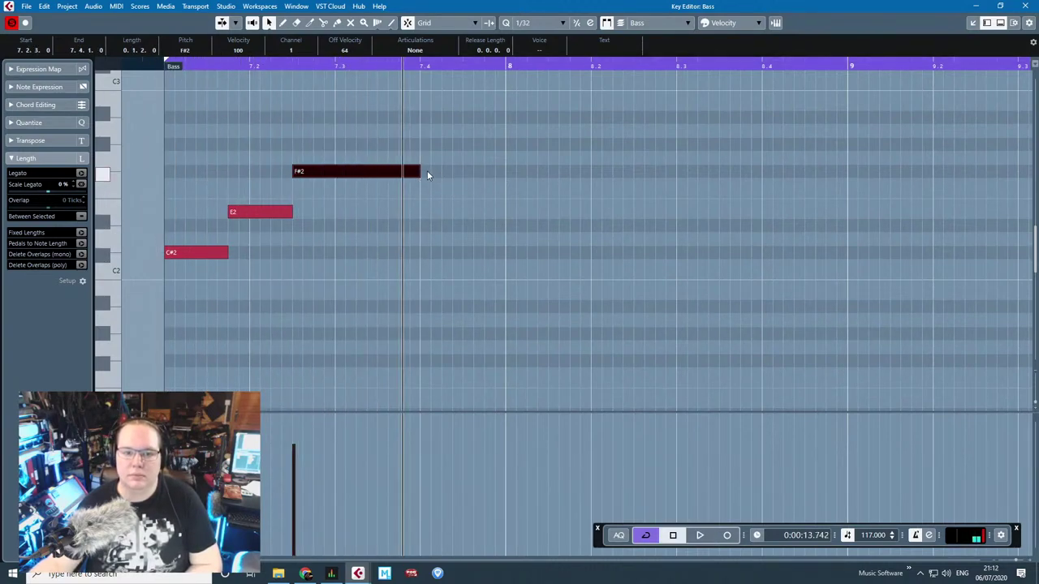
drag(420, 172, 506, 173)
Step: Duplicate the three-note C#2, E2, F#2 bass riff from bar 7 into bar 8
drag(515, 303, 186, 146)
key(ctrl+d)
click(607, 308)
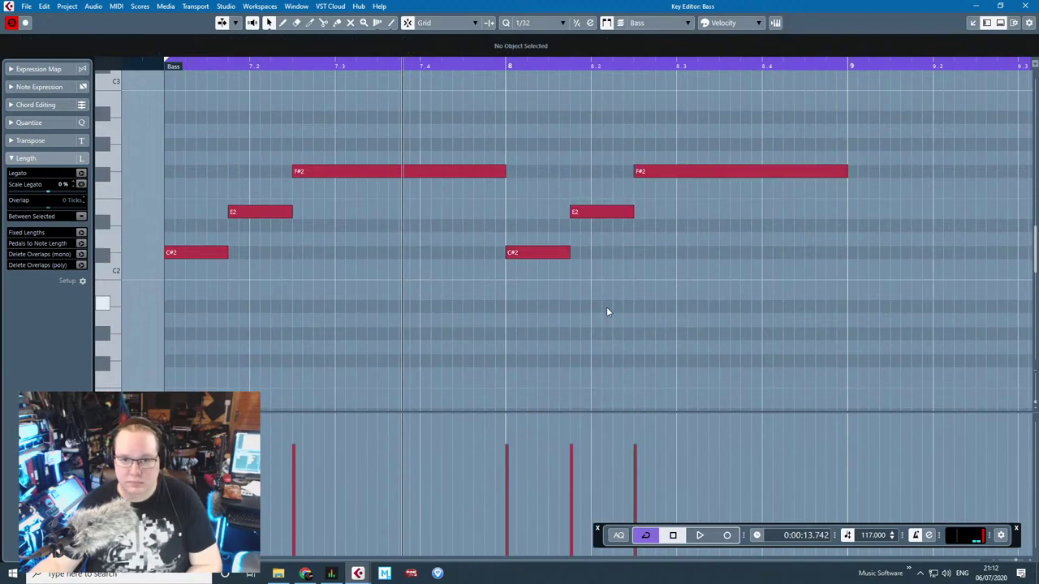
Step: Draw varied velocities across the bass notes in bars 7 and 8
click(537, 253)
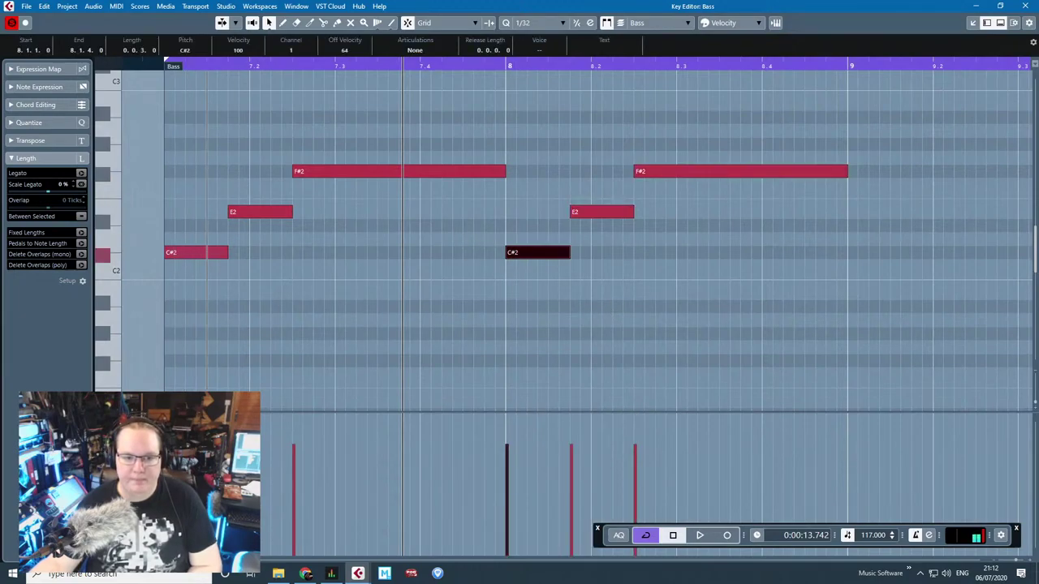
mouse_move(166, 430)
mouse_down()
mouse_move(257, 448)
mouse_move(507, 432)
mouse_move(622, 442)
mouse_up()
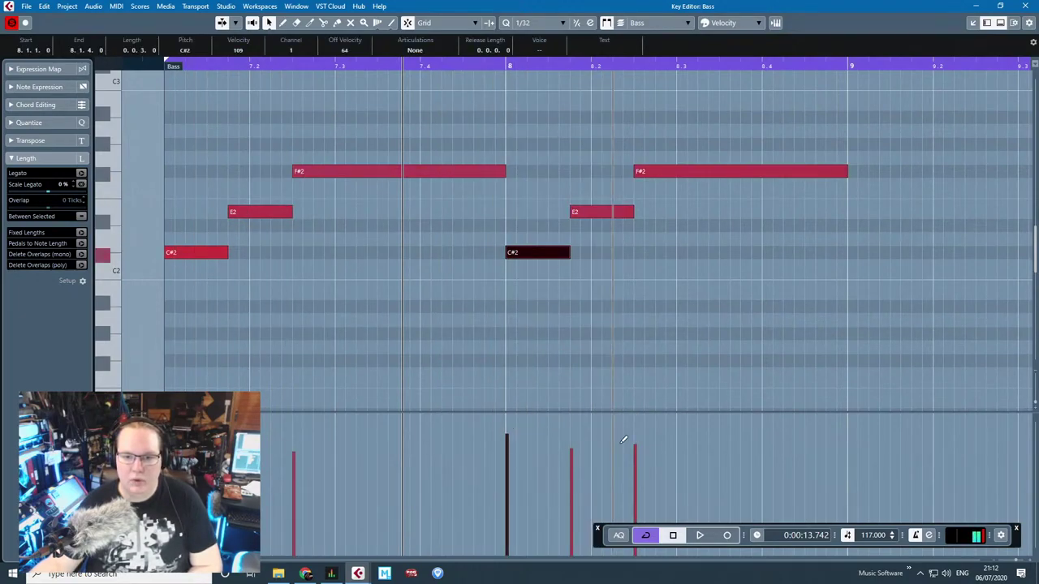
Step: Shorten bar 8's long F#2 to end at beat 4, fill that beat with short E2 and D#2 notes, and start playback from bar 7
drag(845, 173, 802, 213)
key(ctrl+d)
mouse_move(889, 217)
mouse_down()
mouse_move(804, 223)
mouse_move(831, 247)
mouse_move(832, 232)
mouse_up()
key(ctrl+d)
click(154, 63)
key(space)
Step: Duplicate the two-bar bass line into bars 9 and 10, then close the note editor
drag(178, 118, 958, 415)
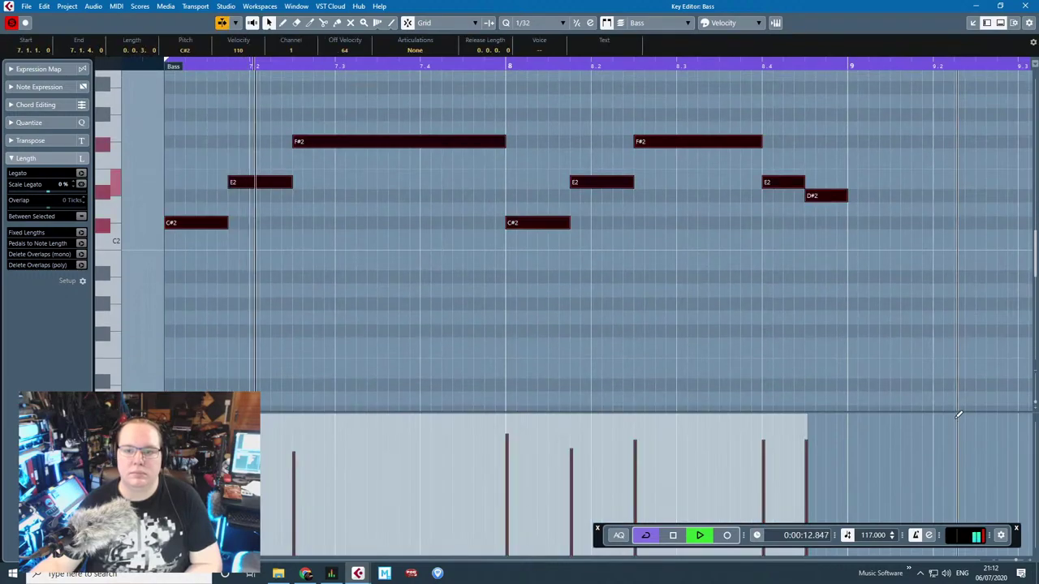
key(ctrl+d)
scroll(914, 373, down, 4)
mouse_move(893, 351)
mouse_down()
mouse_move(1034, 346)
mouse_move(1036, 358)
mouse_up()
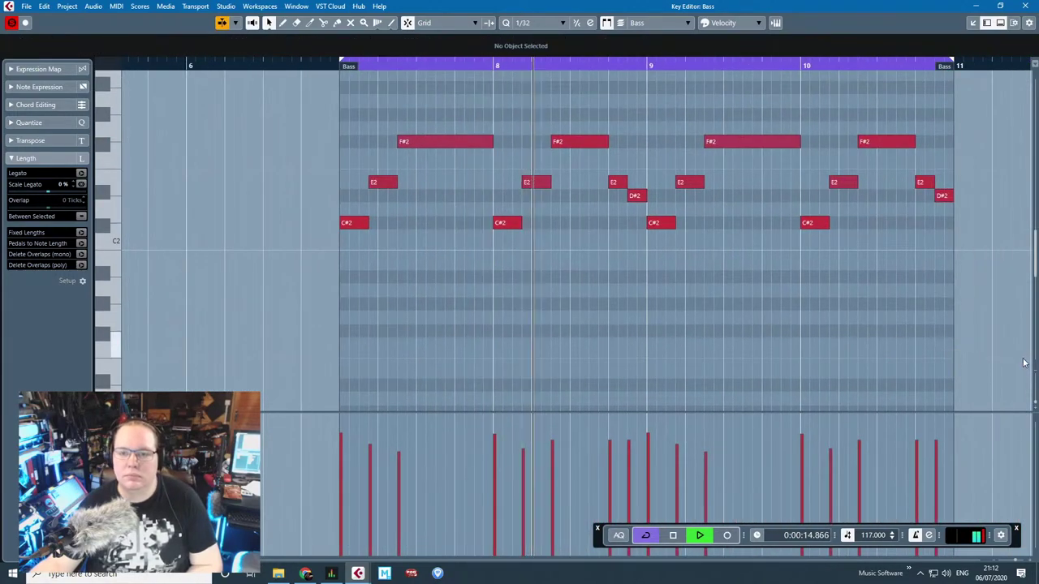
scroll(823, 303, up, 2)
scroll(823, 298, down, 1)
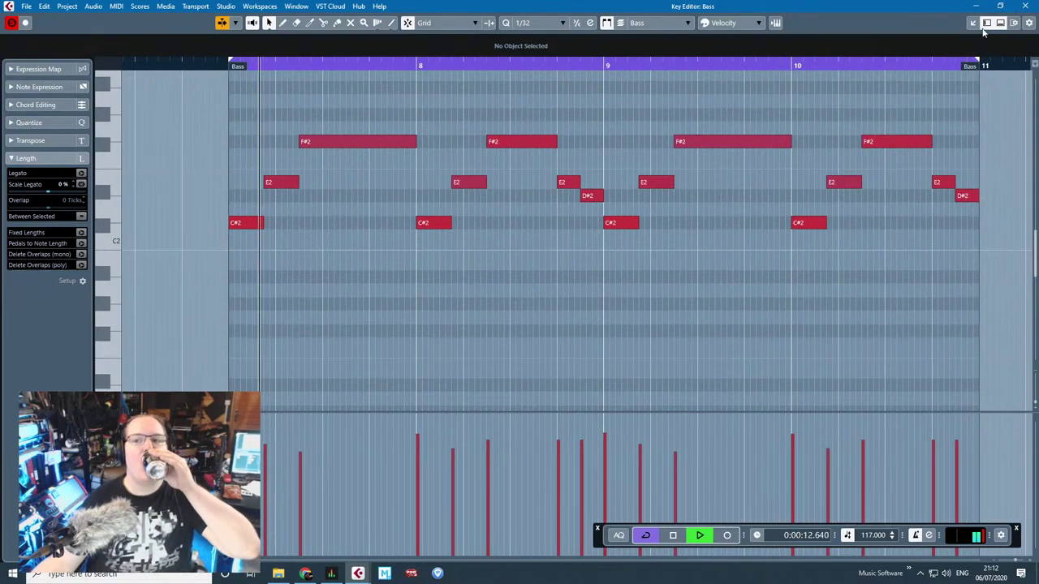
click(1024, 6)
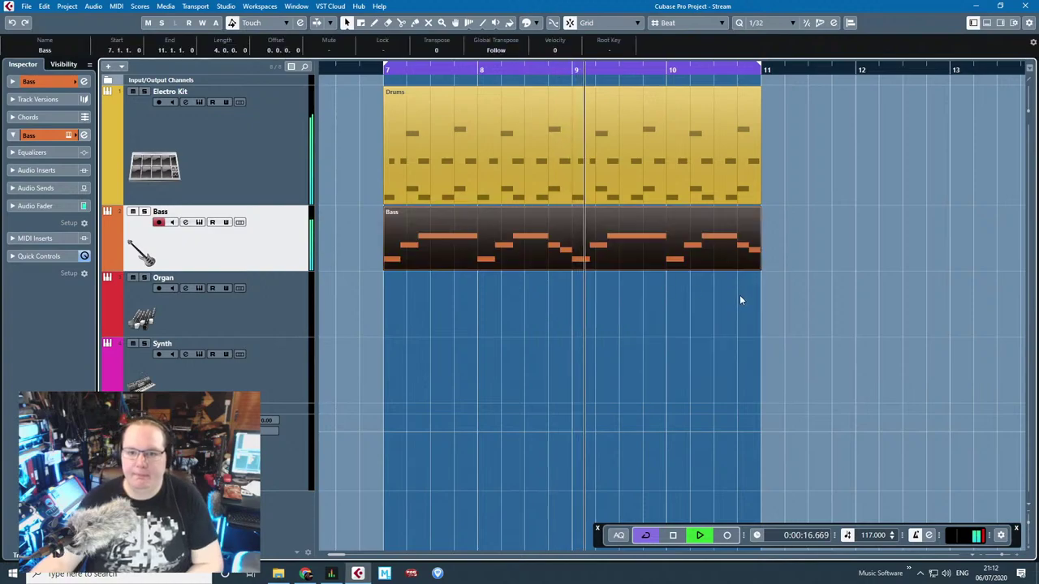
key(ctrl+d)
click(740, 310)
scroll(735, 313, down, 2)
click(714, 259)
key(Delete)
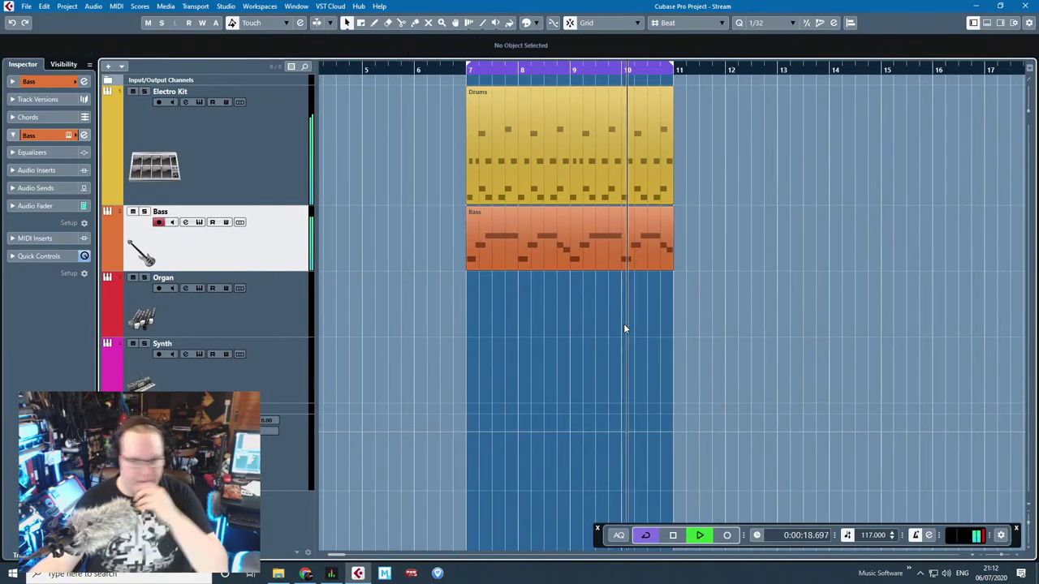
Step: Place a duplicate of the Bass part on the Organ track, starting at bar 7
scroll(547, 369, up, 2)
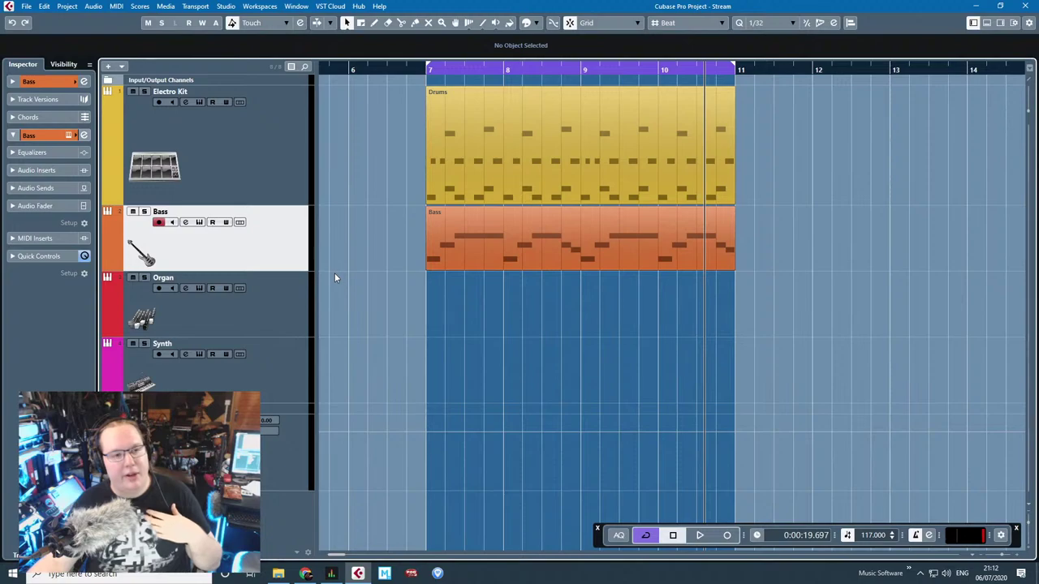
click(418, 71)
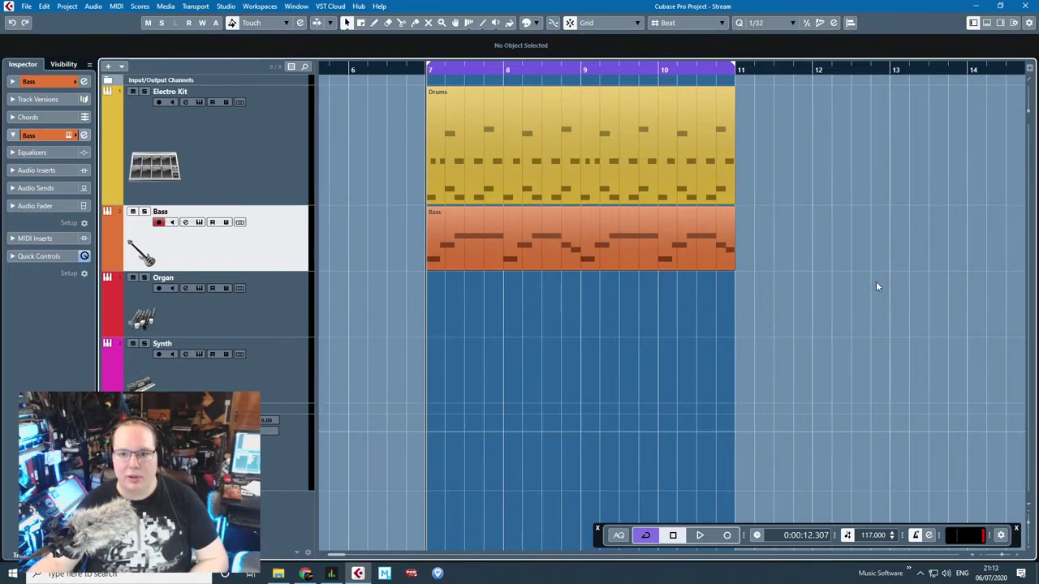
click(485, 226)
key(ctrl+d)
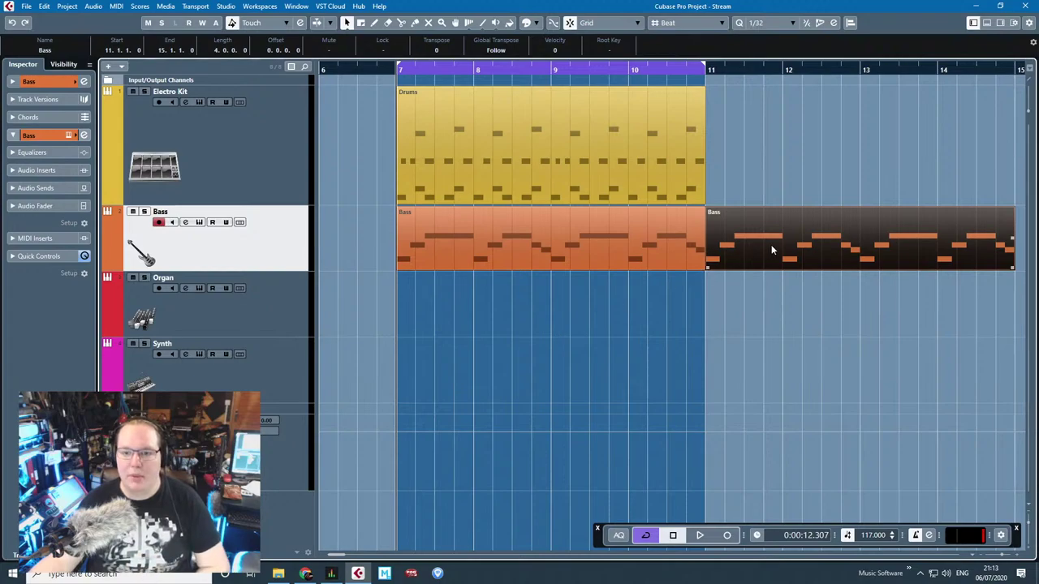
drag(769, 243, 483, 308)
Step: Open the part on the Organ track and transpose all its notes up one octave, so the line starts on C#3
double_click(483, 309)
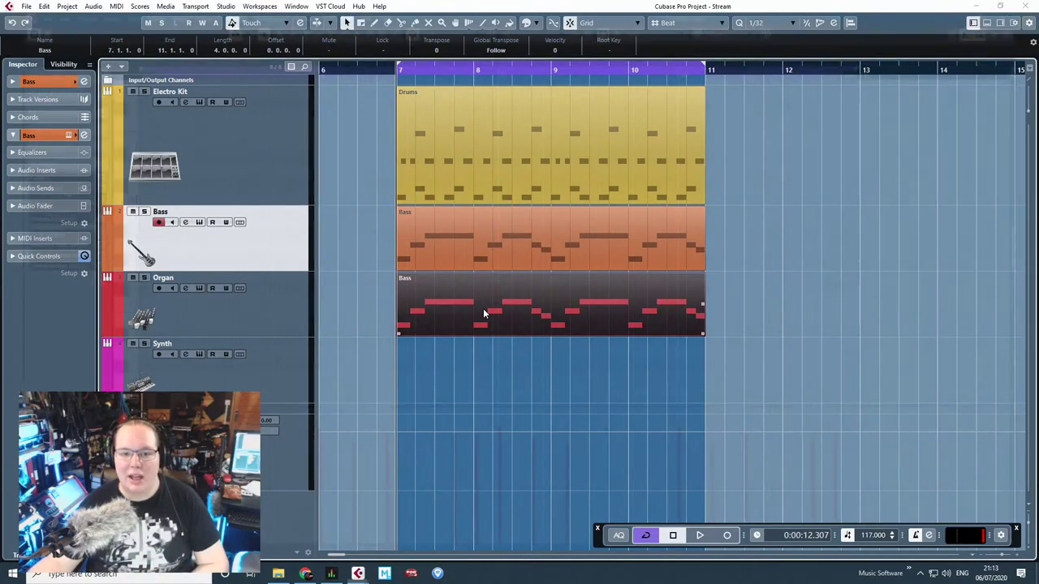
drag(901, 318, 158, 154)
key(shift+Up)
scroll(326, 135, up, 3)
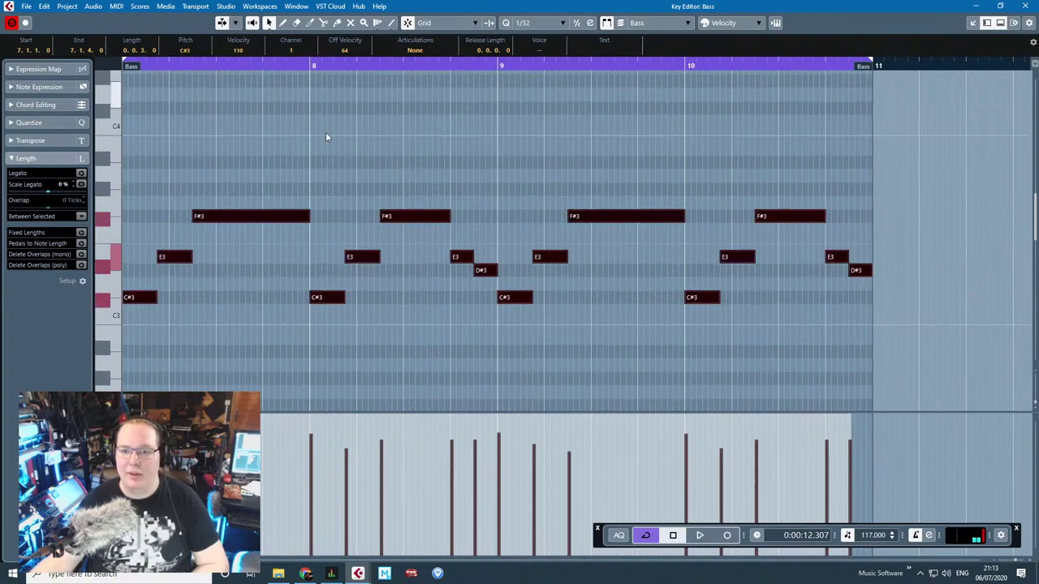
Step: Layer a duplicate of the whole line a fifth higher, starting on G#3 at bar 7, and play it back
key(ctrl+d)
scroll(690, 308, down, 2)
drag(799, 297, 385, 190)
key(space)
scroll(452, 216, up, 2)
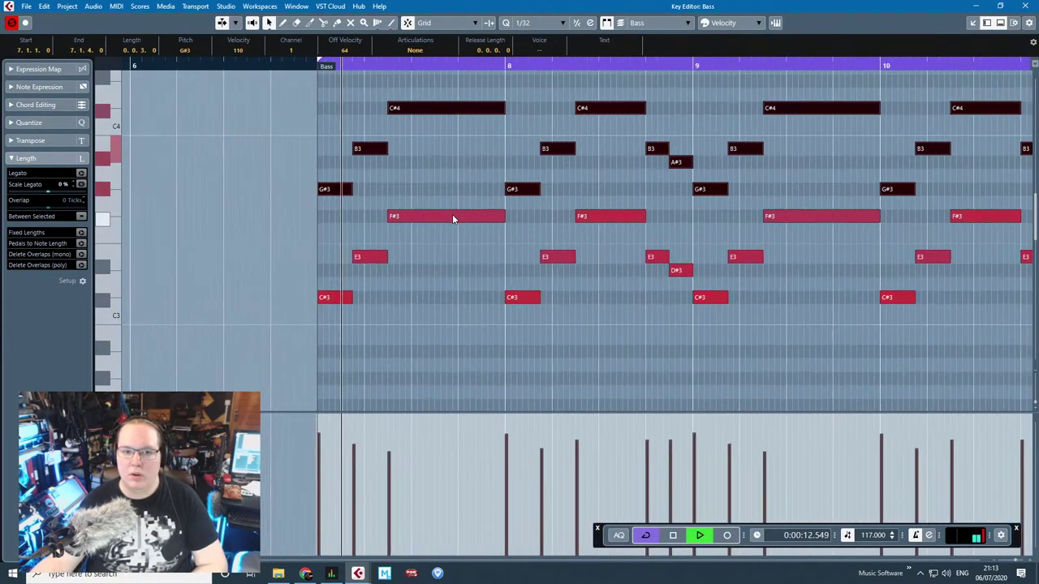
click(455, 311)
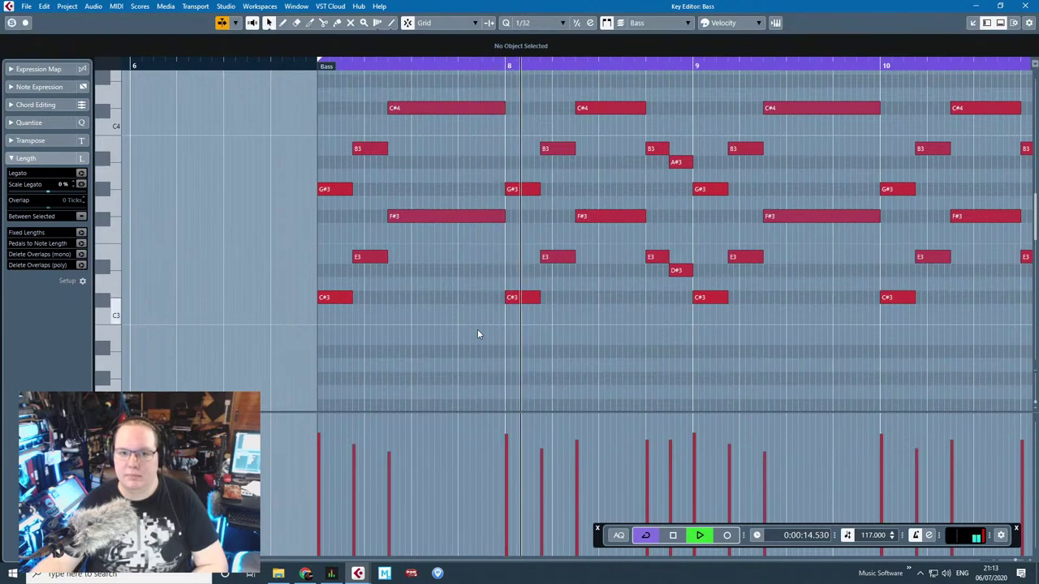
scroll(507, 345, down, 1)
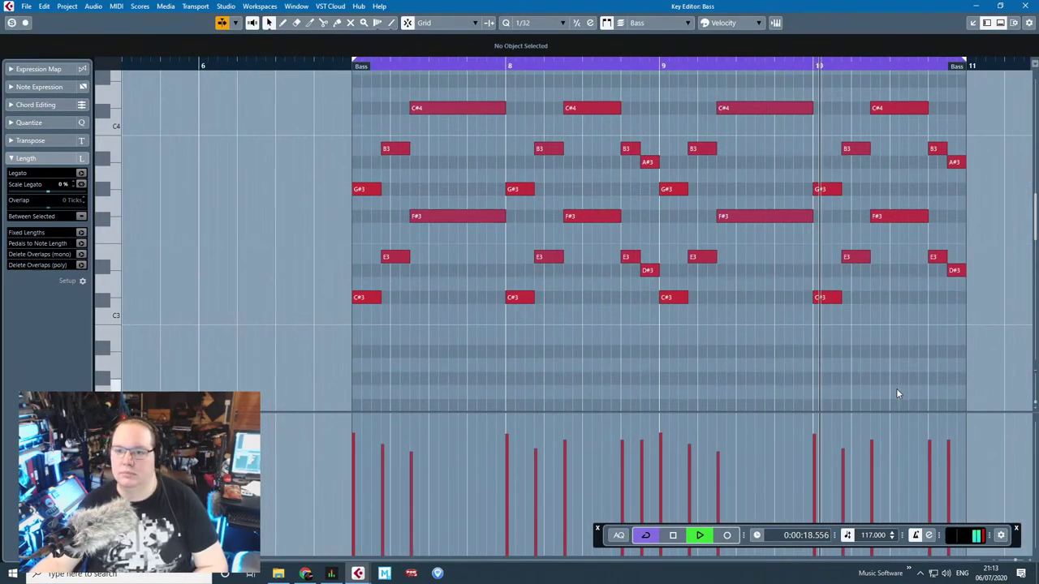
key(space)
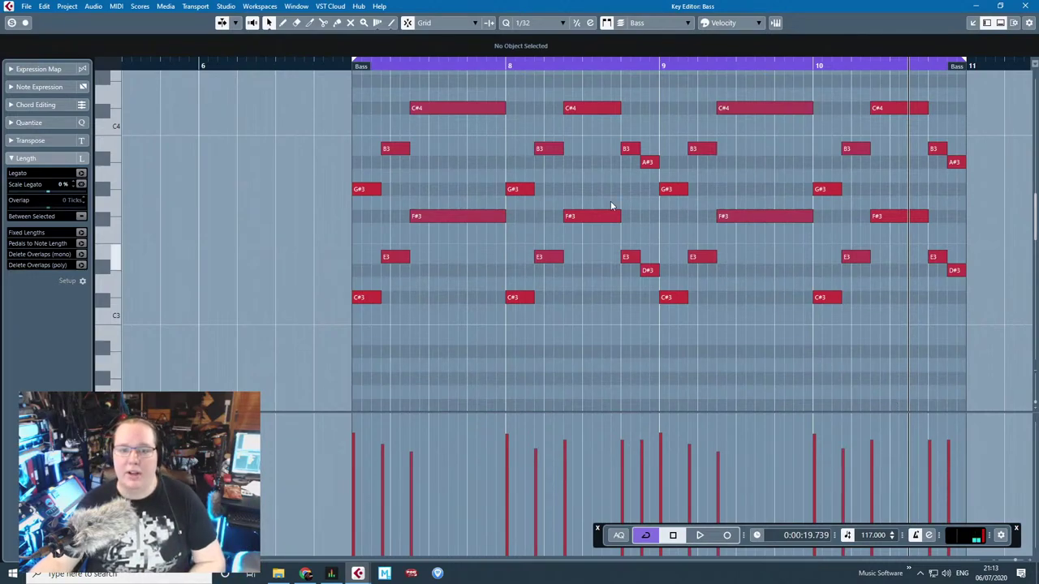
Step: Add a third duplicate of the line as a middle voice starting on E3 at bar 7
drag(333, 91, 293, 269)
key(ctrl+d)
click(384, 311)
scroll(389, 312, up, 2)
click(349, 255)
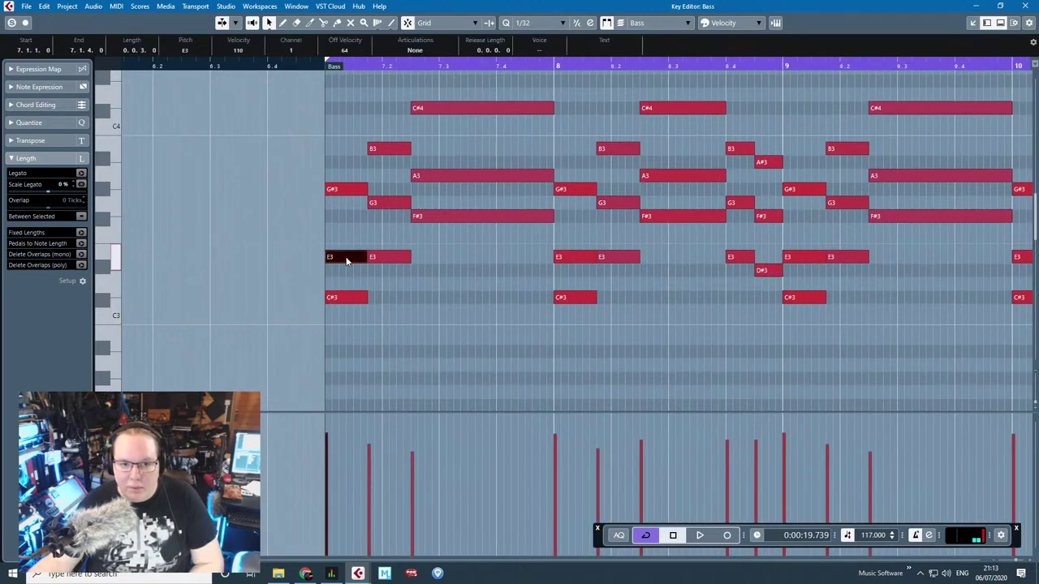
drag(350, 254, 351, 229)
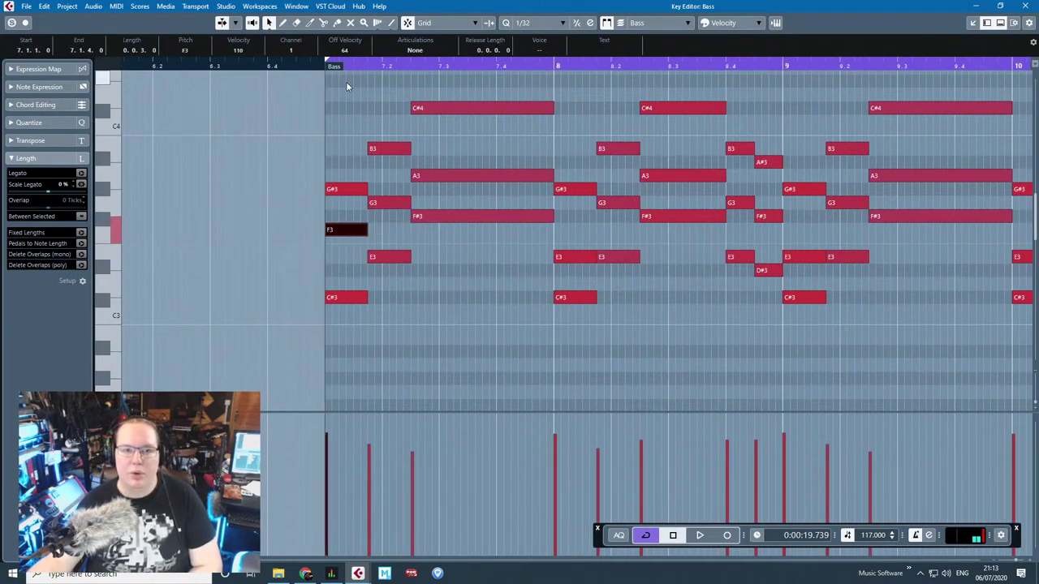
key(space)
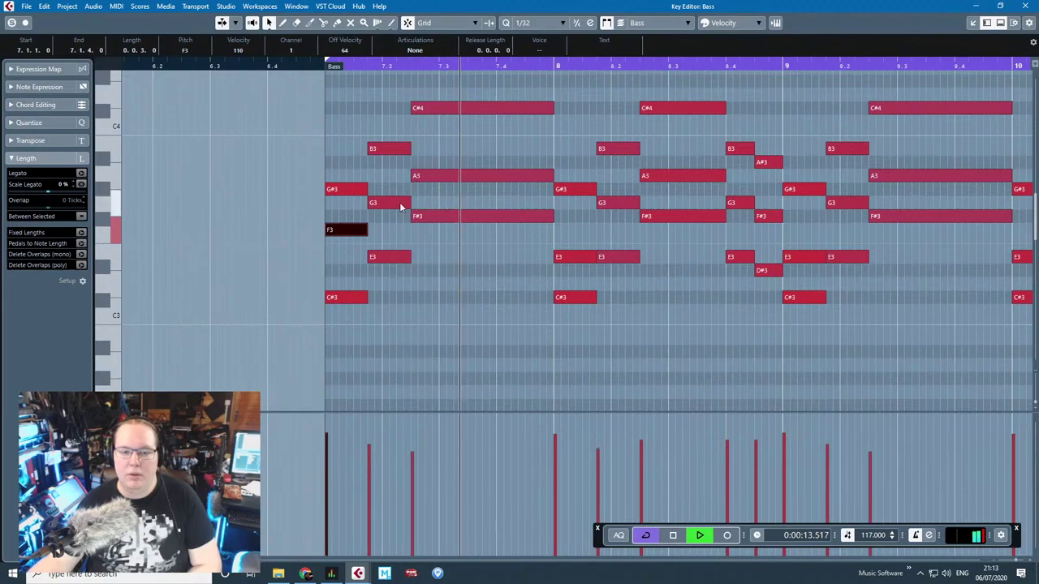
key(space)
drag(351, 231, 351, 257)
Step: In bar 7, raise the middle voice's G3 to G#3 and A3 to A#3, and audition the change
drag(391, 203, 389, 192)
drag(443, 174, 443, 161)
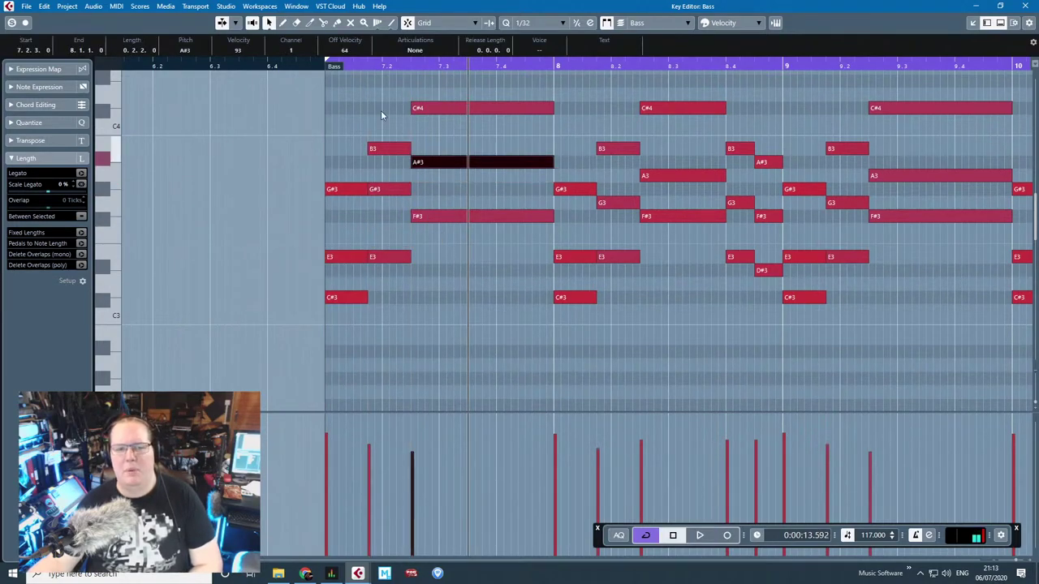
click(314, 63)
key(space)
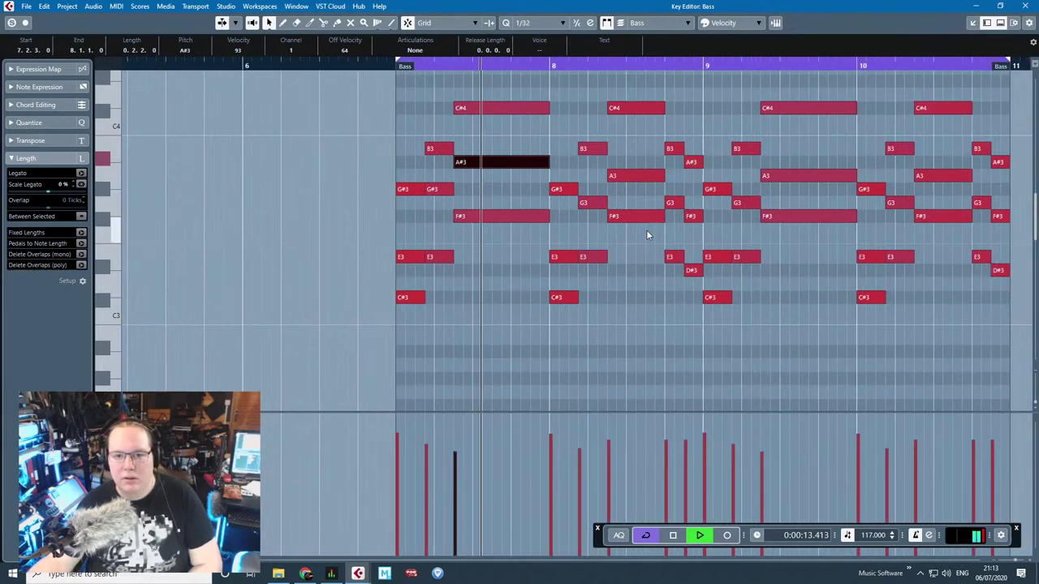
key(space)
Step: Raise the middle voice's first G3 to G#3 and its A3 to A#3 in both bars 8 and 9
drag(572, 202, 572, 189)
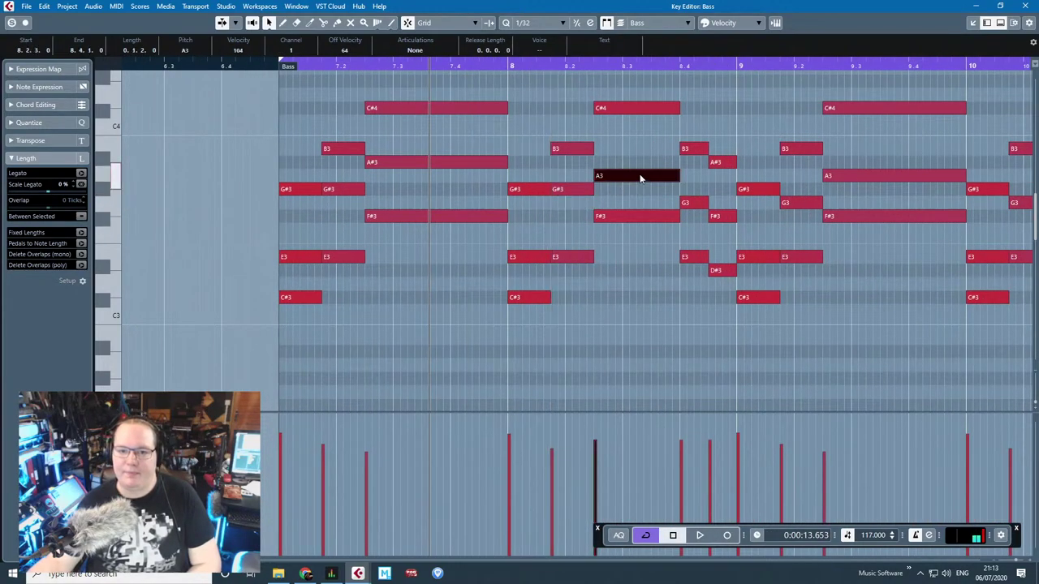
drag(637, 175, 637, 162)
click(725, 217)
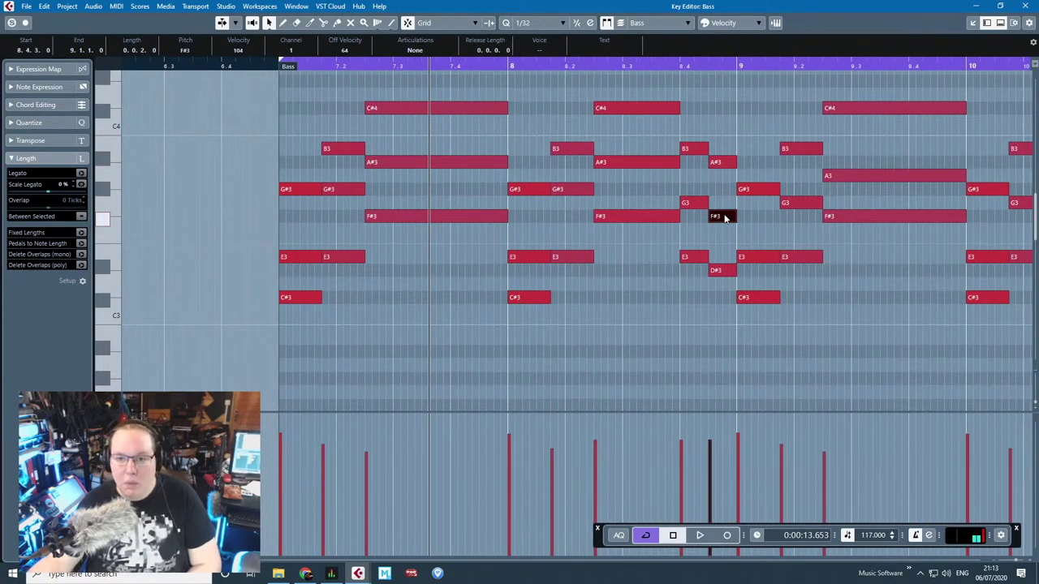
scroll(733, 236, down, 2)
scroll(956, 344, up, 1)
drag(956, 346, 1034, 354)
drag(685, 178, 685, 163)
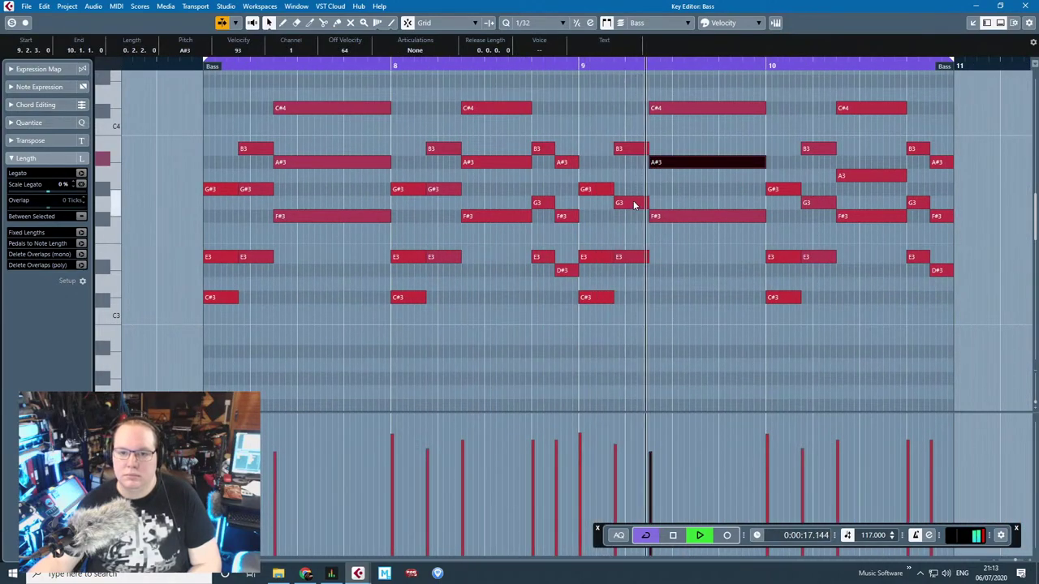
drag(629, 202, 630, 190)
Step: Raise bar 10's A3 to A#3 and the remaining G3 notes in bars 8 and 10 to G#3, then close the note editor
drag(824, 203, 848, 167)
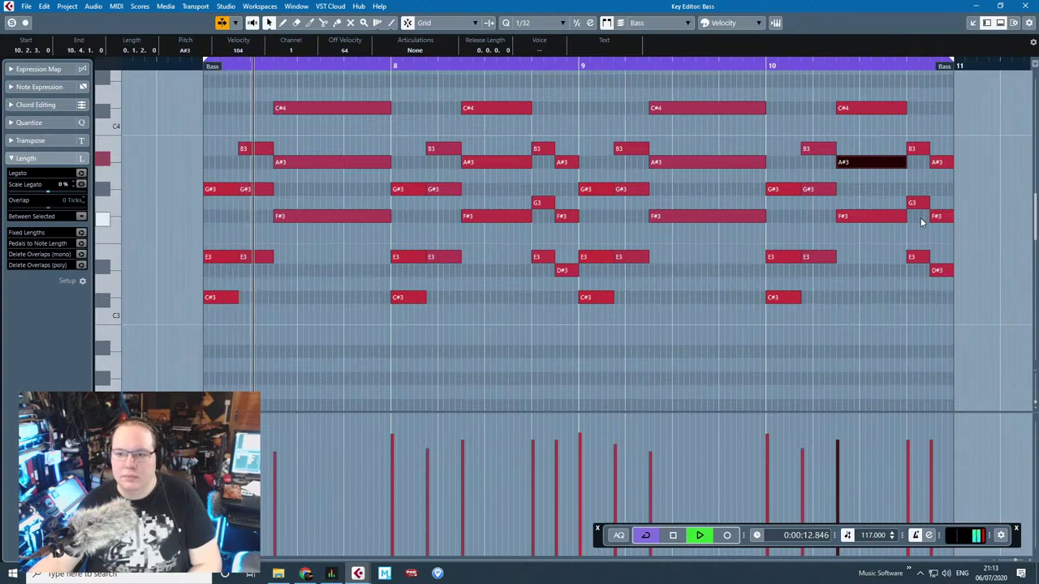
drag(922, 209, 924, 192)
drag(540, 204, 543, 193)
click(534, 379)
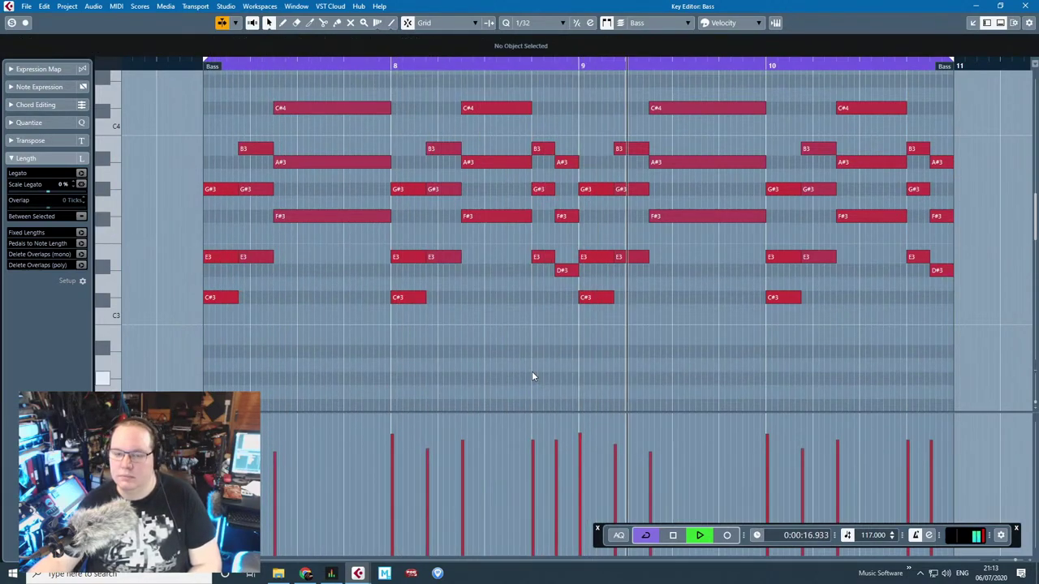
scroll(530, 371, down, 1)
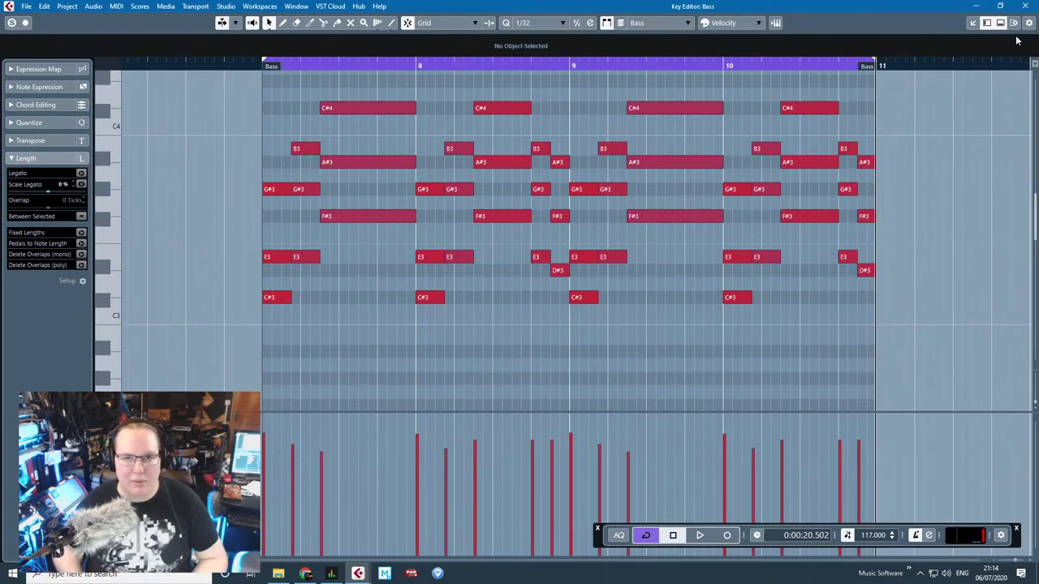
click(1025, 8)
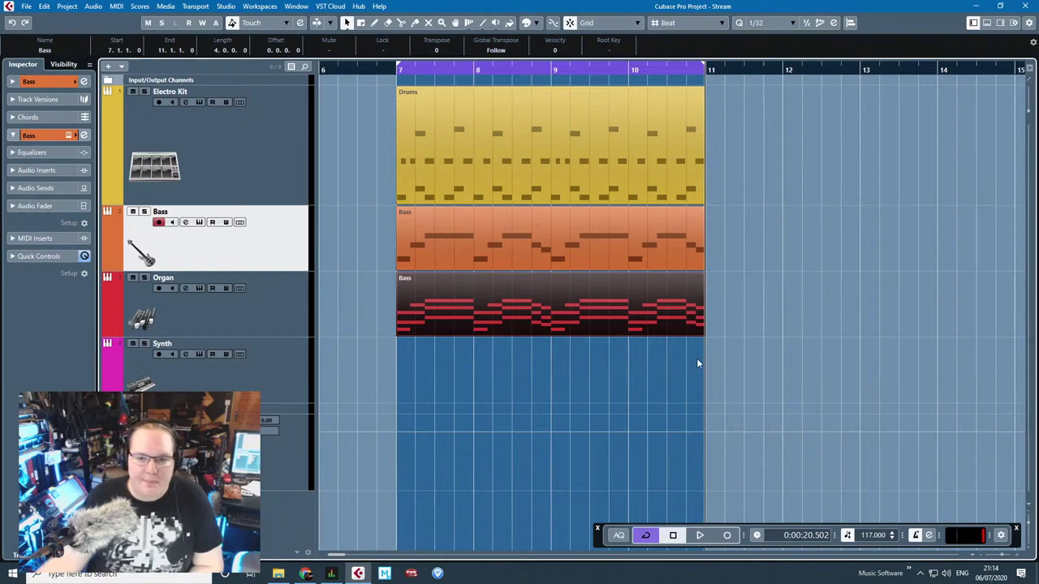
Step: Cut all the chord notes out of the part on the Organ track and return to the project
click(580, 398)
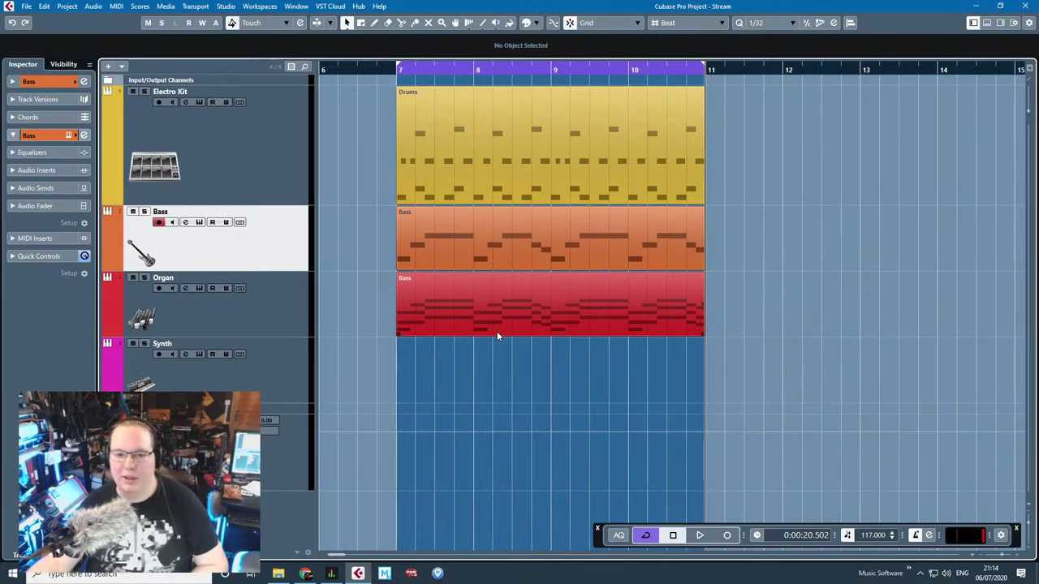
double_click(546, 323)
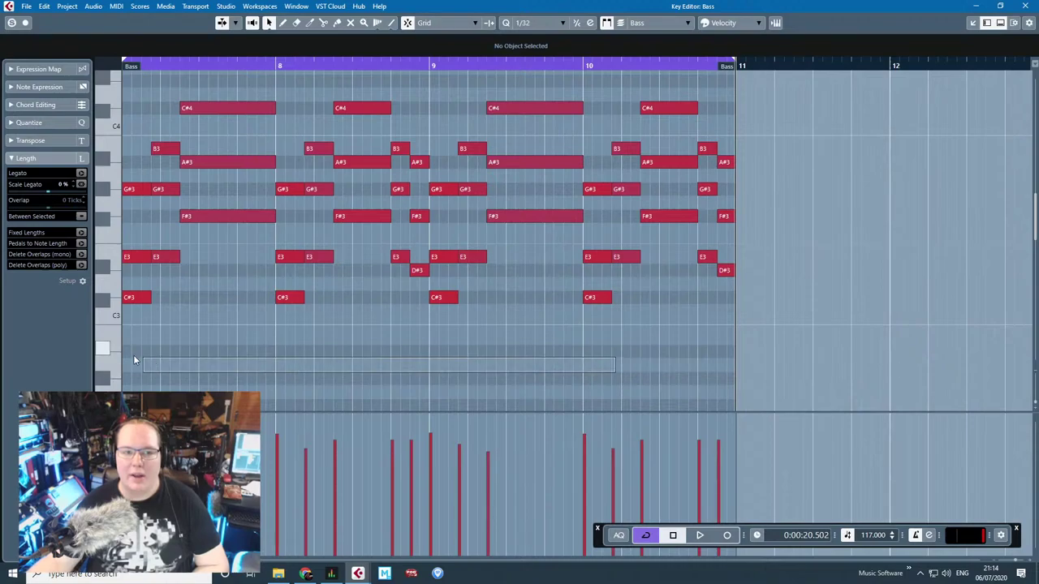
click(1025, 6)
double_click(607, 325)
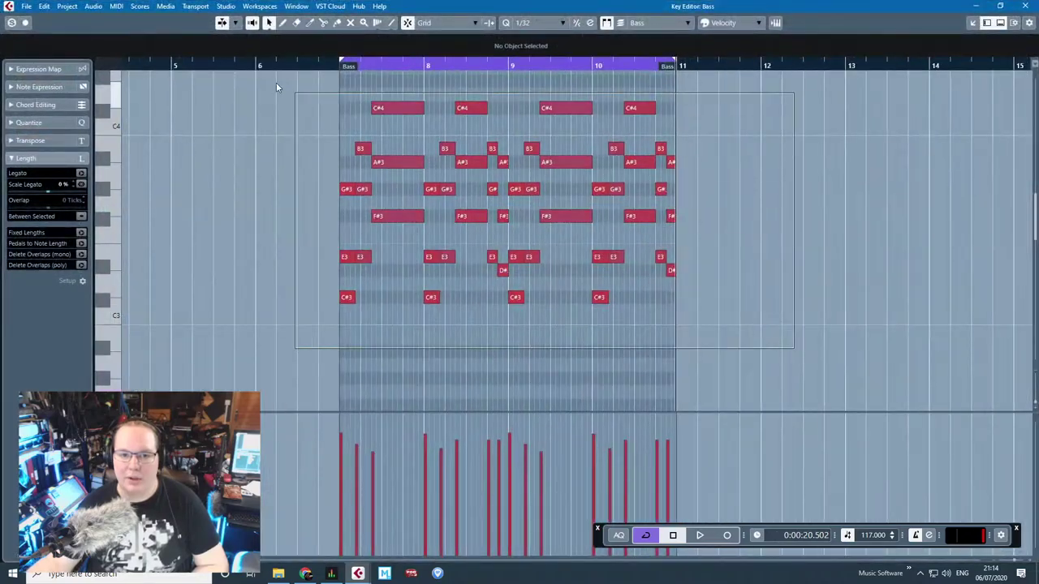
key(ctrl+a)
click(1025, 6)
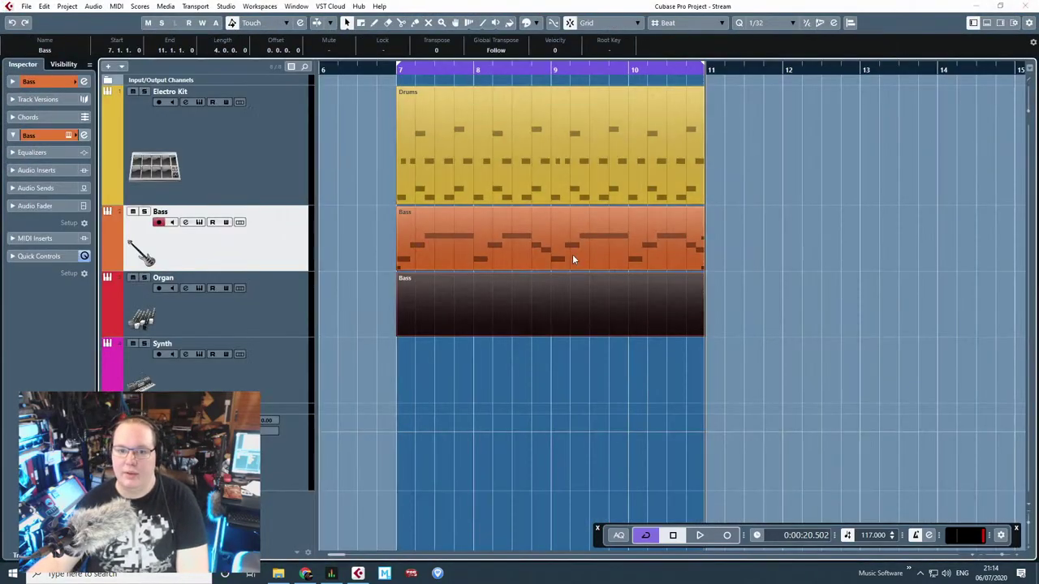
Step: Open an empty Organ part over bars 7 to 10 and paste the cut chord notes into it
double_click(428, 312)
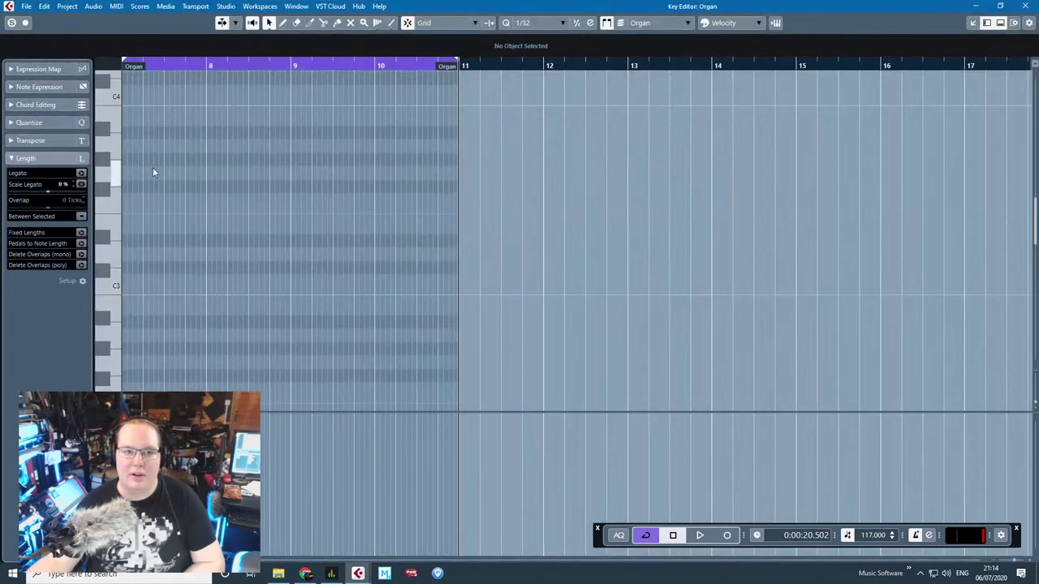
scroll(153, 167, left, 4)
click(473, 66)
key(ctrl+v)
Step: Shift the pasted chord notes slightly earlier so they start exactly at bar 7
scroll(483, 273, up, 3)
mouse_move(464, 272)
mouse_down()
mouse_move(481, 270)
mouse_move(456, 269)
mouse_up()
scroll(588, 309, down, 2)
mouse_move(828, 360)
mouse_down()
mouse_move(1036, 354)
mouse_move(959, 335)
mouse_up()
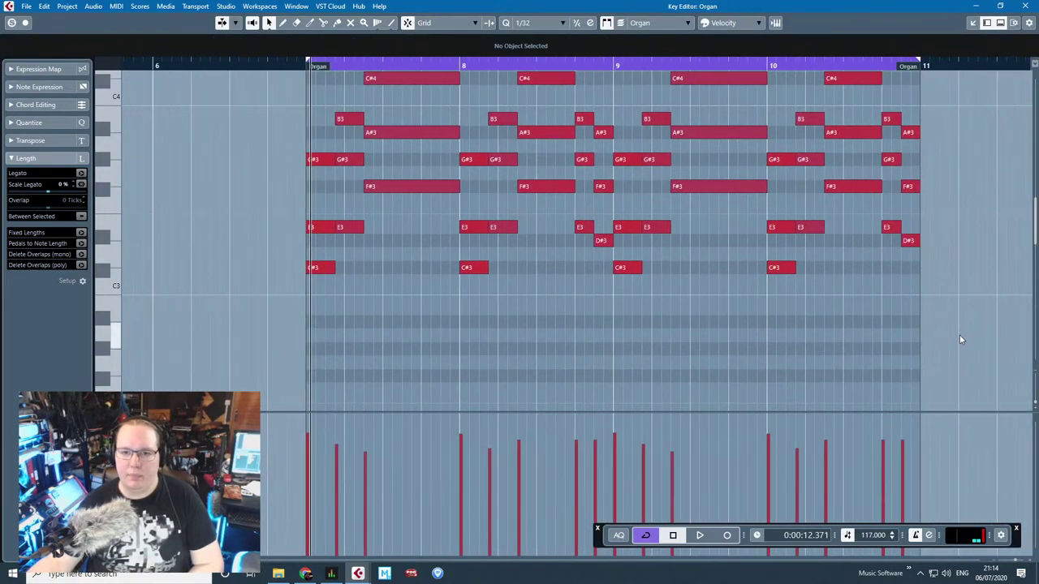
scroll(961, 333, up, 2)
scroll(962, 332, down, 1)
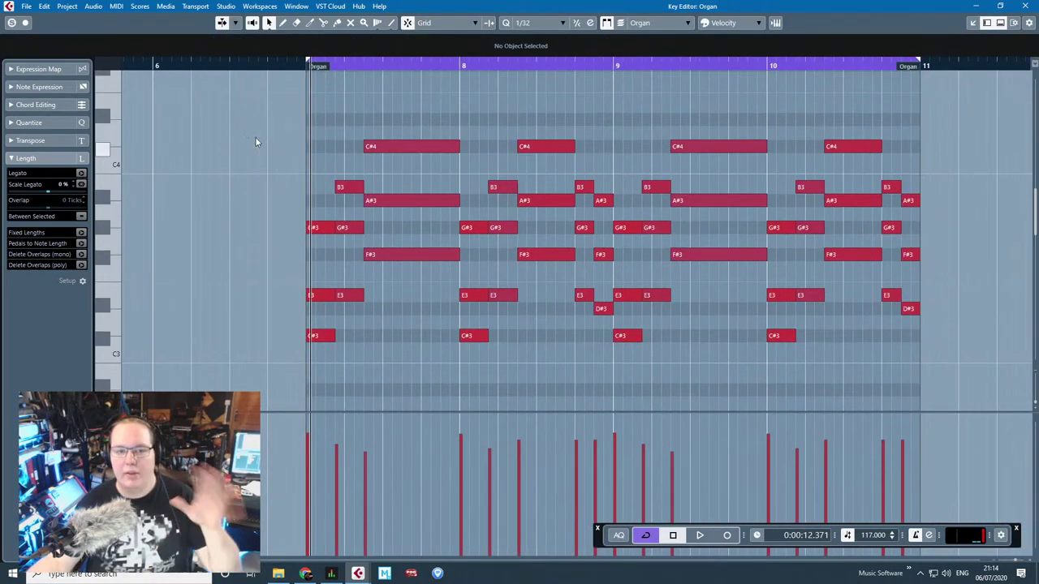
Step: Play back the organ chords from just before bar 7
click(280, 65)
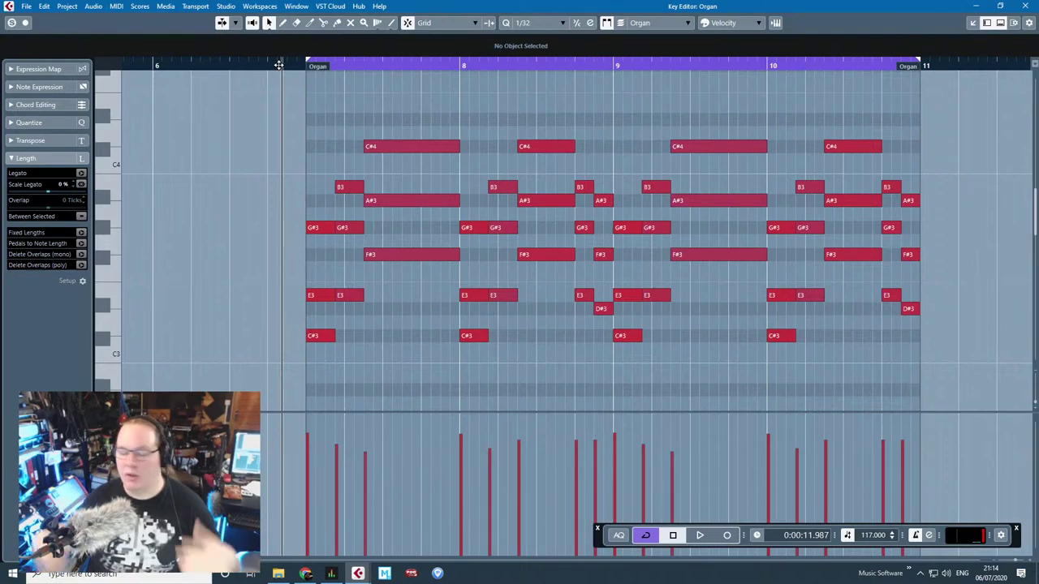
key(space)
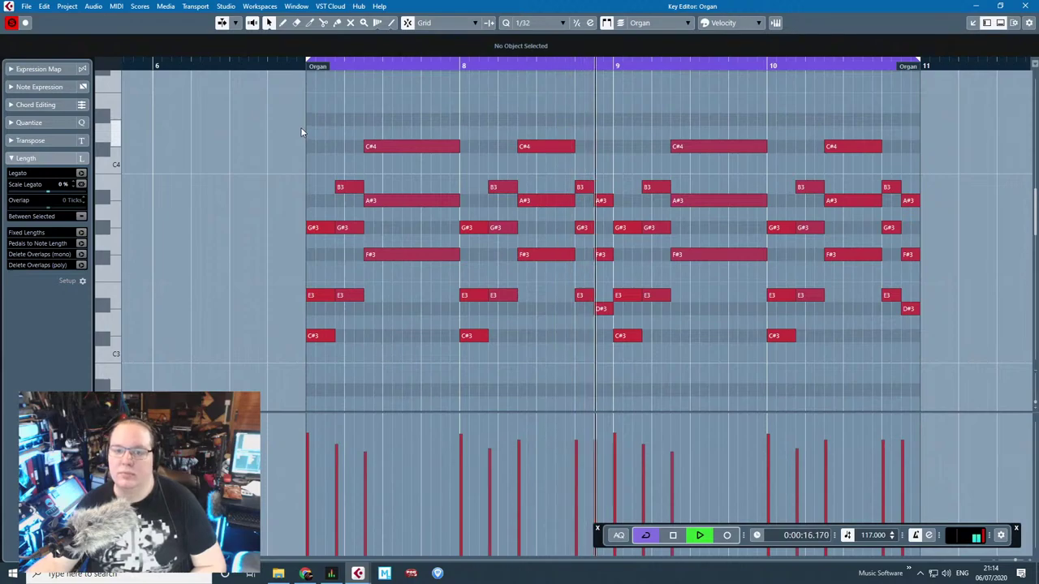
key(space)
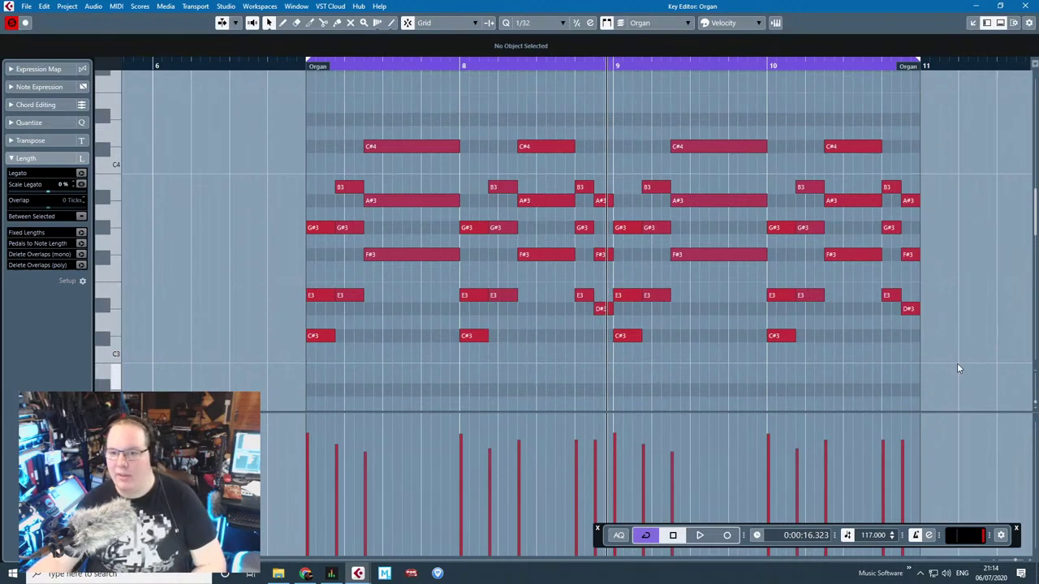
Step: Raise the C#3, D#3 and E3 organ notes in bars 9 and 10 by one octave
scroll(951, 367, up, 1)
drag(950, 367, 542, 289)
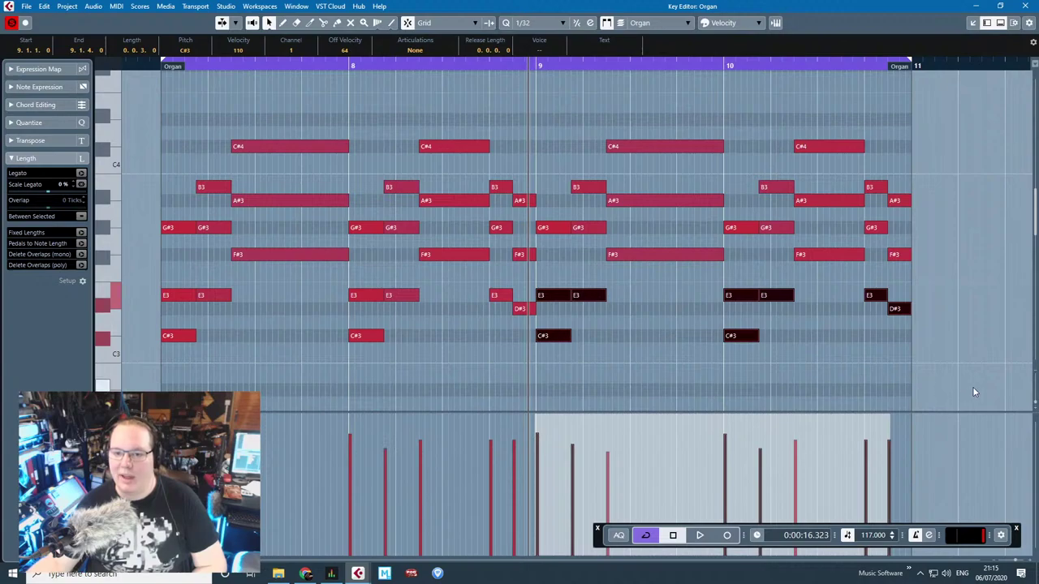
drag(973, 387, 556, 290)
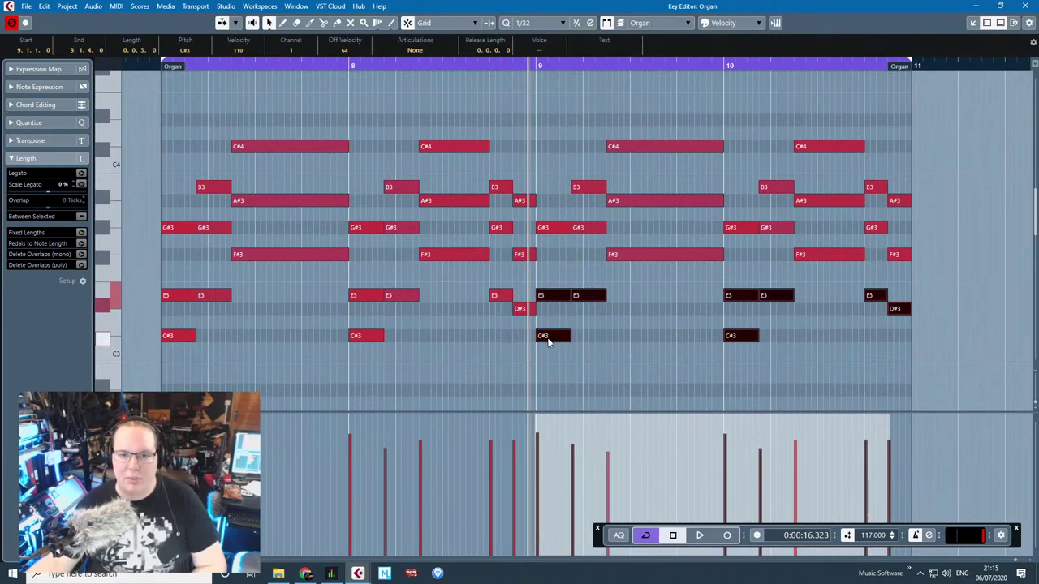
drag(550, 339, 550, 155)
click(634, 343)
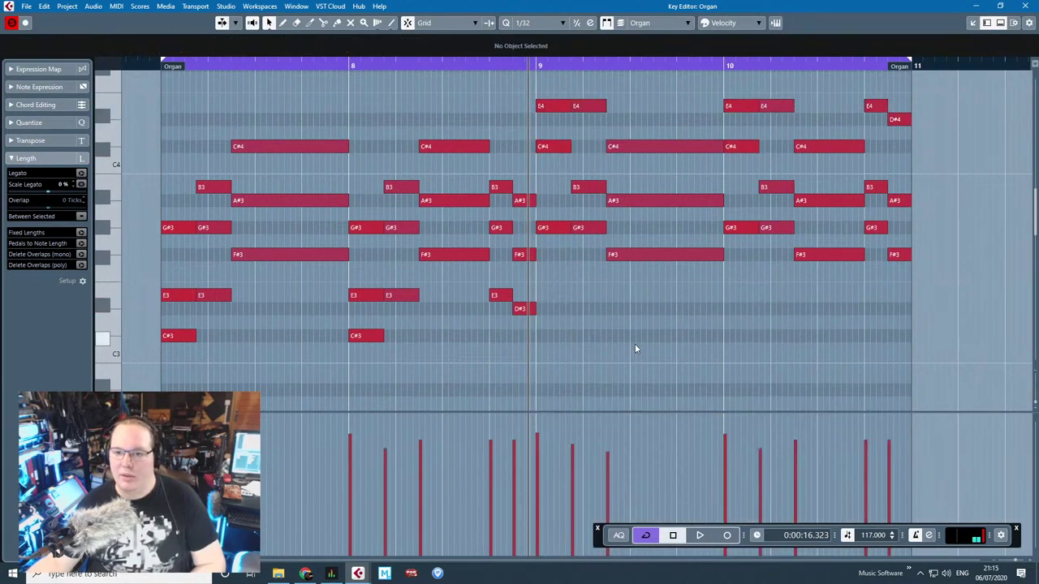
Step: Raise the F#3 and G#3 notes in bar 10's last three chords and the final A#3 by one octave
scroll(756, 323, up, 2)
drag(948, 371, 818, 153)
click(818, 153)
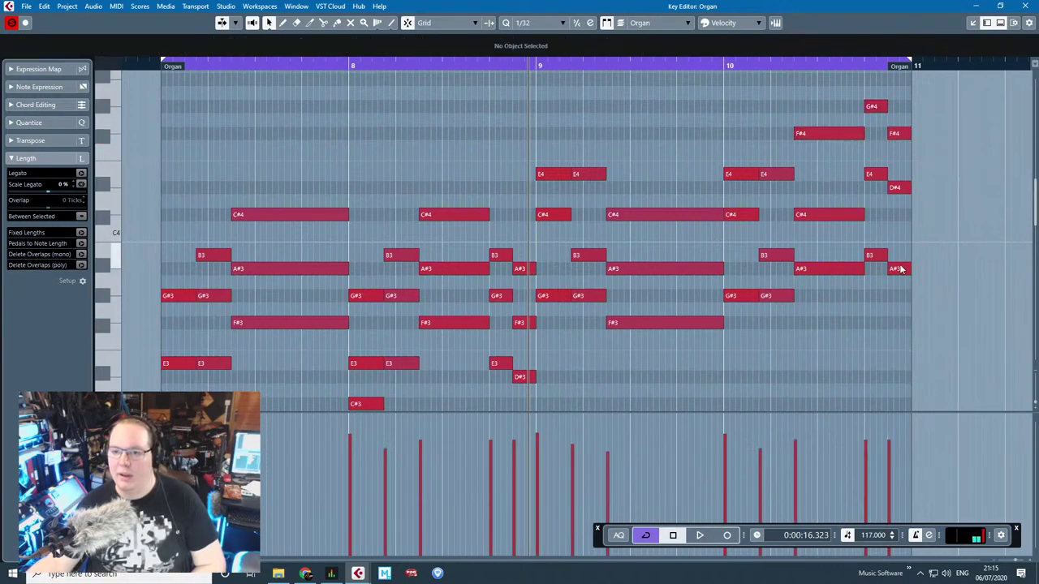
drag(896, 269, 895, 86)
click(913, 371)
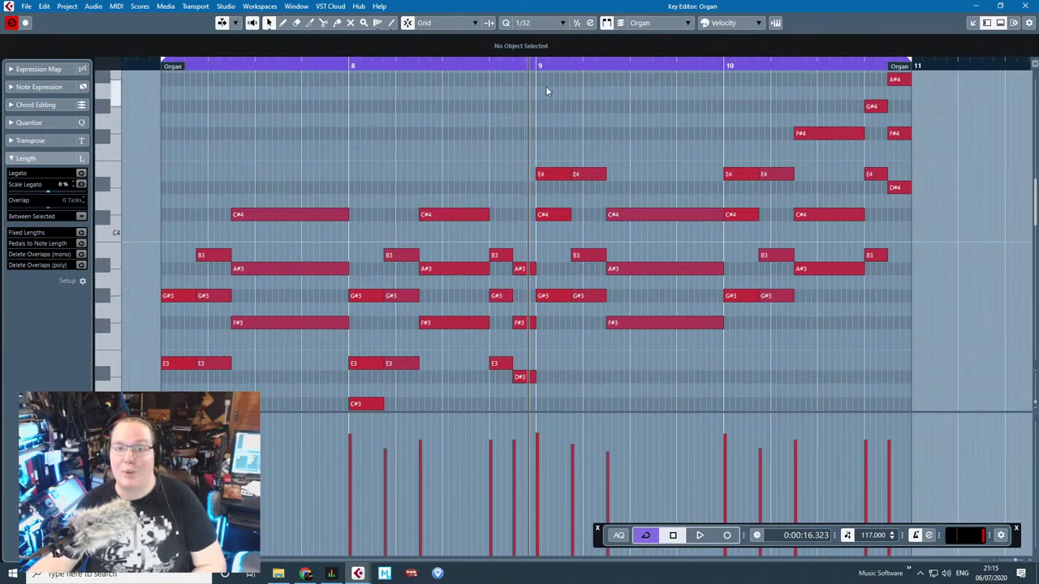
Step: Play back the revised organ chords and close the note editor
key(space)
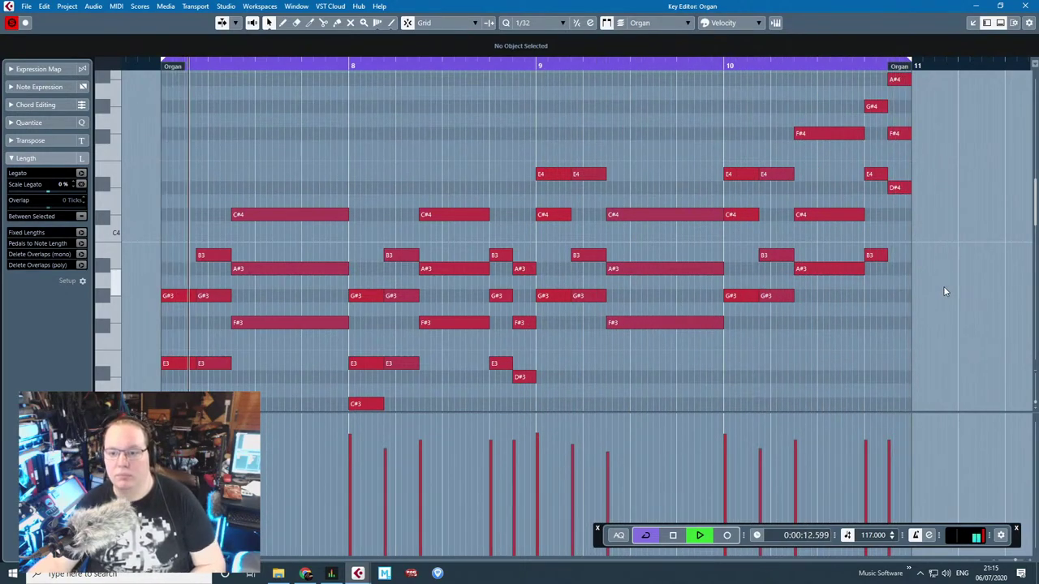
key(space)
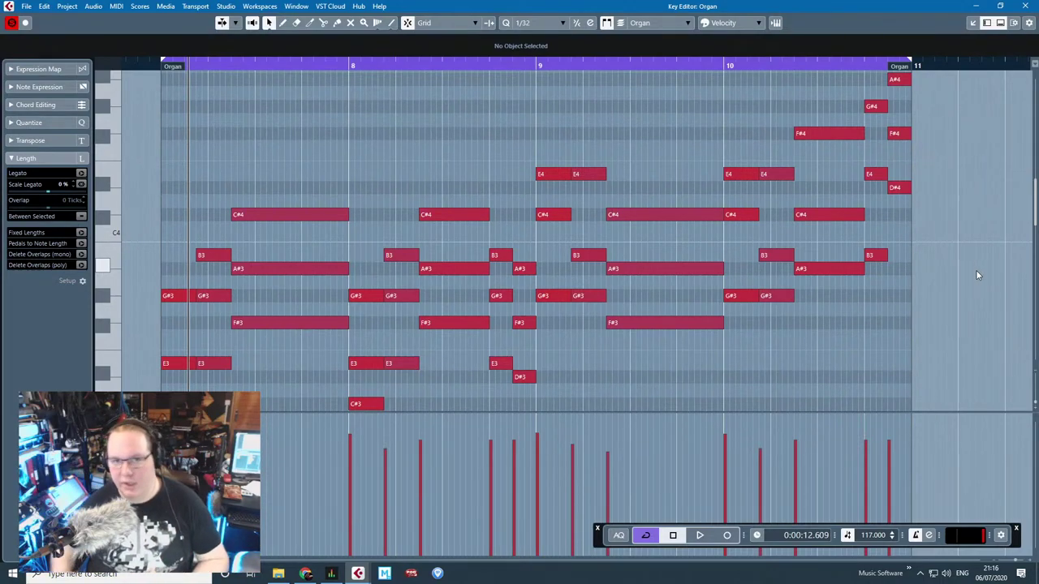
click(1025, 6)
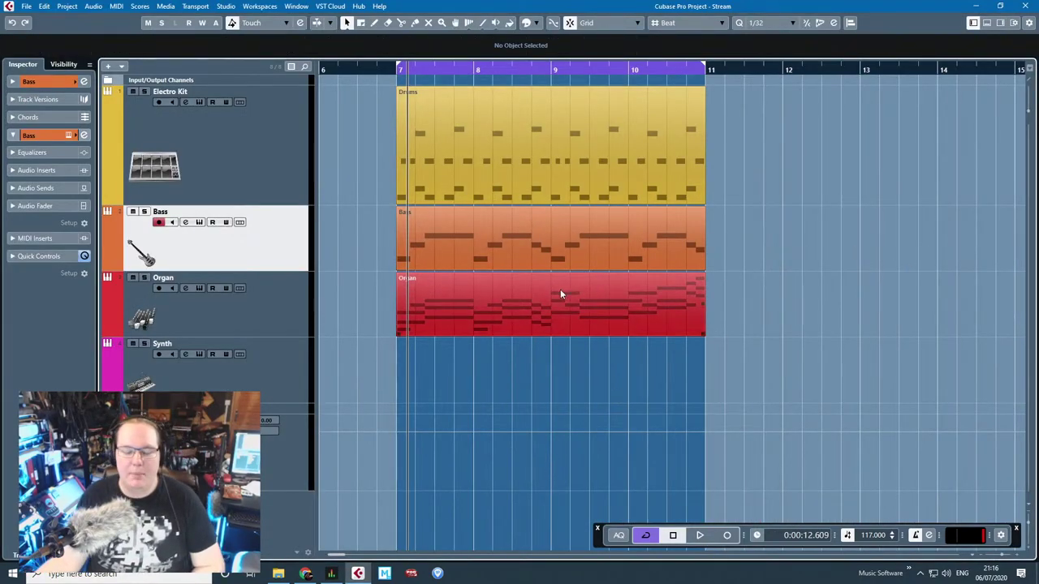
Step: Create an empty part over bars 7 to 10 on the Synth track and open it for note editing
scroll(381, 343, up, 1)
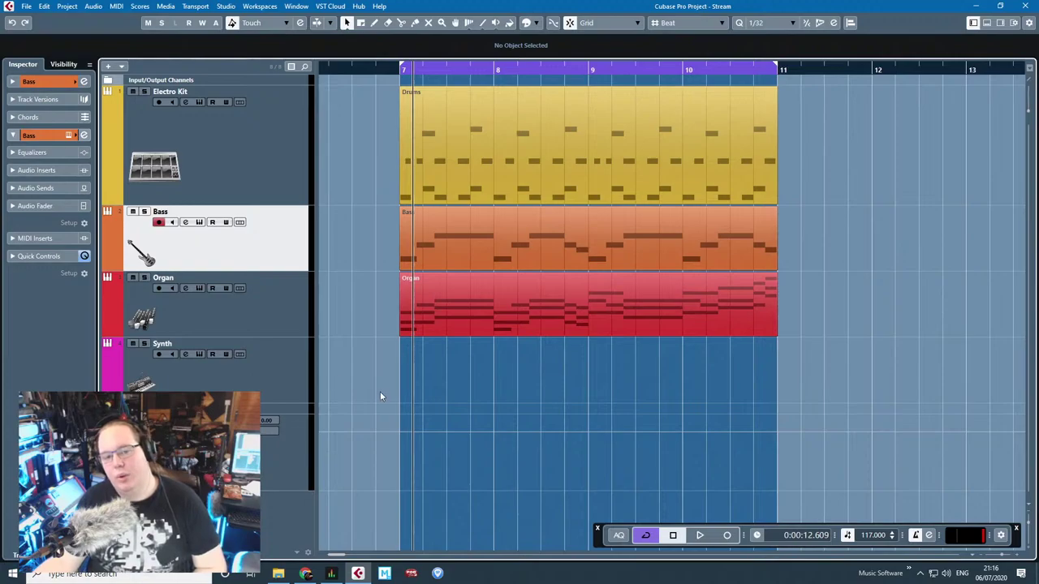
double_click(404, 390)
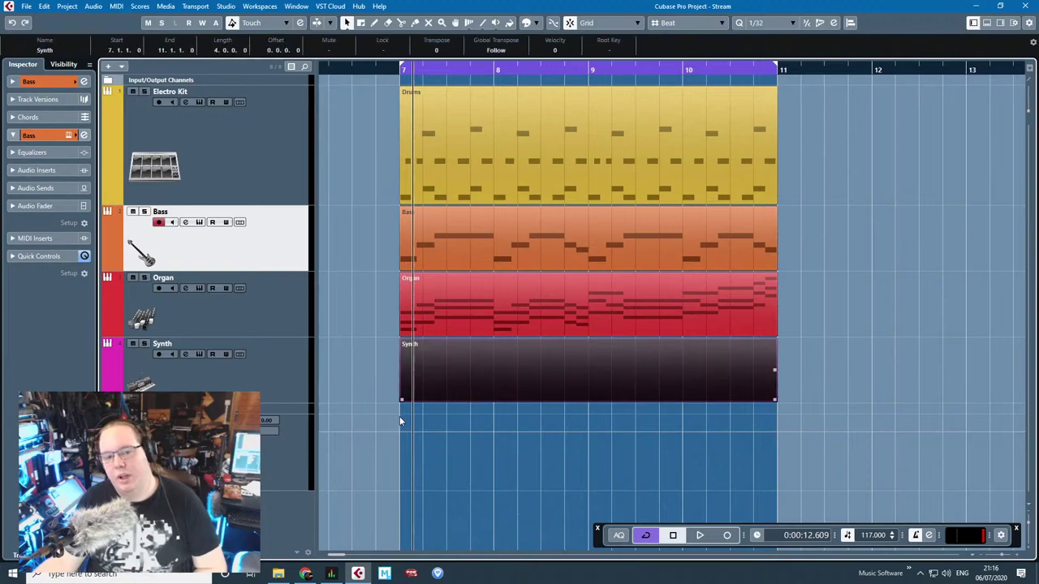
double_click(435, 375)
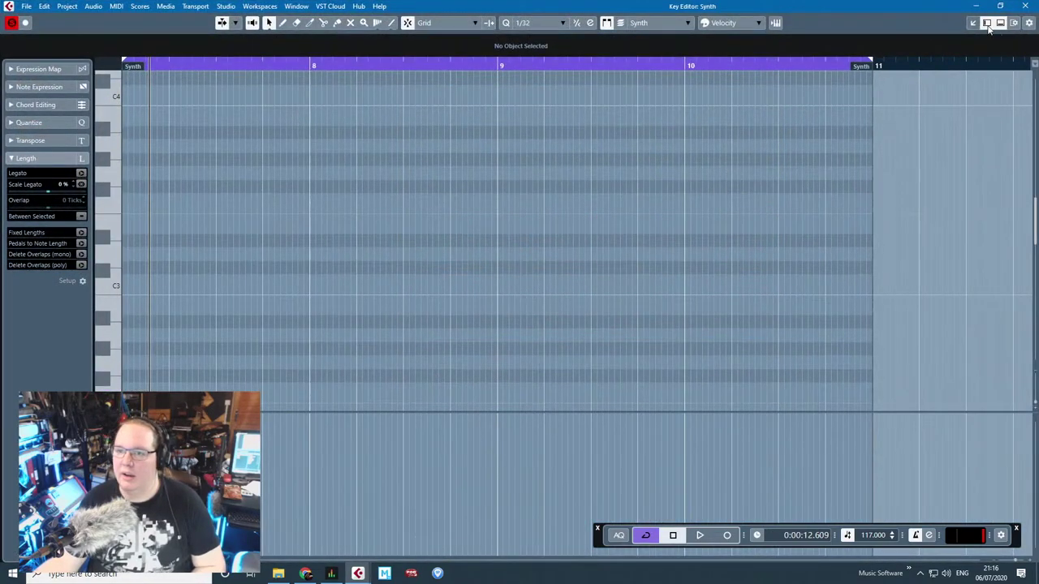
Step: Check the chord notes in the Organ part and return to the project
click(1025, 5)
double_click(528, 319)
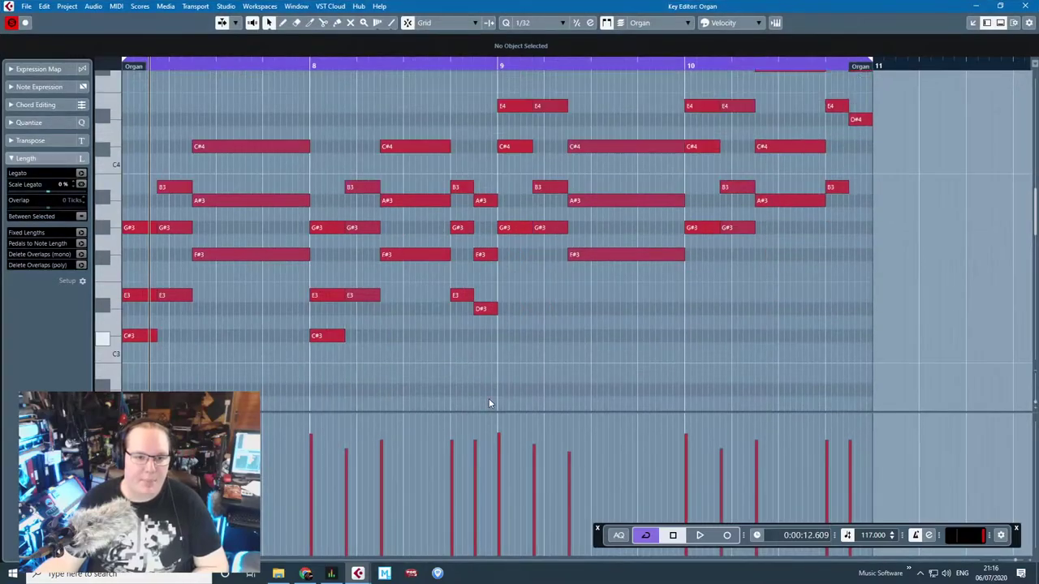
click(1024, 6)
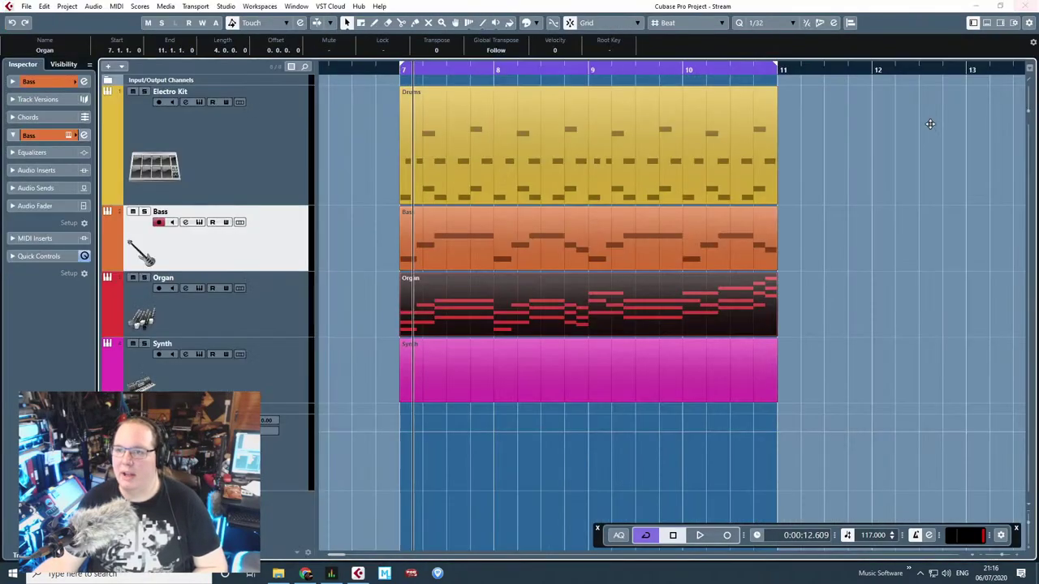
Step: Reopen the Synth part and add a C#4 note at the start of bar 7
click(584, 359)
double_click(584, 365)
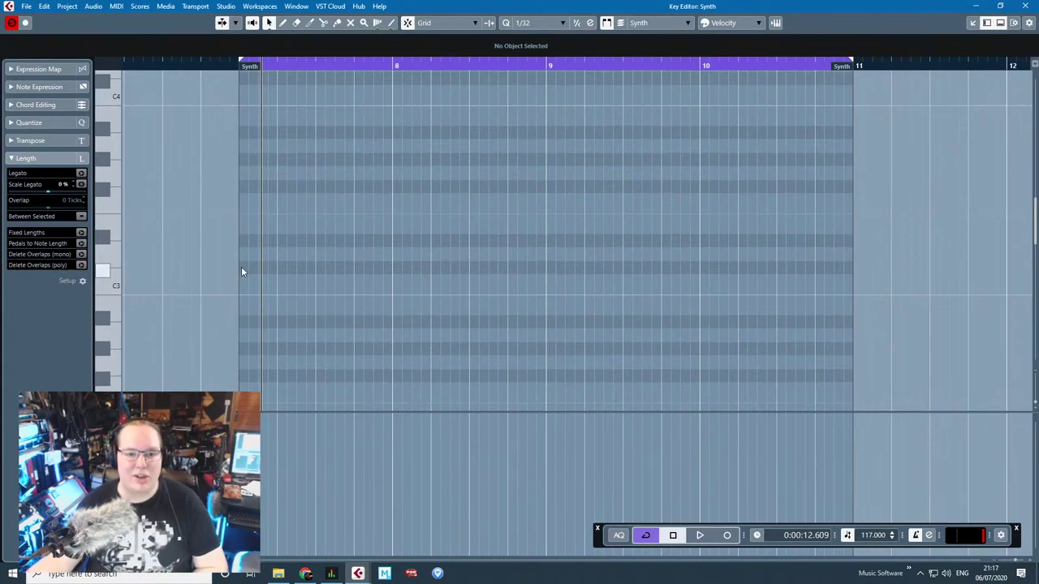
drag(242, 268, 274, 276)
scroll(274, 290, up, 3)
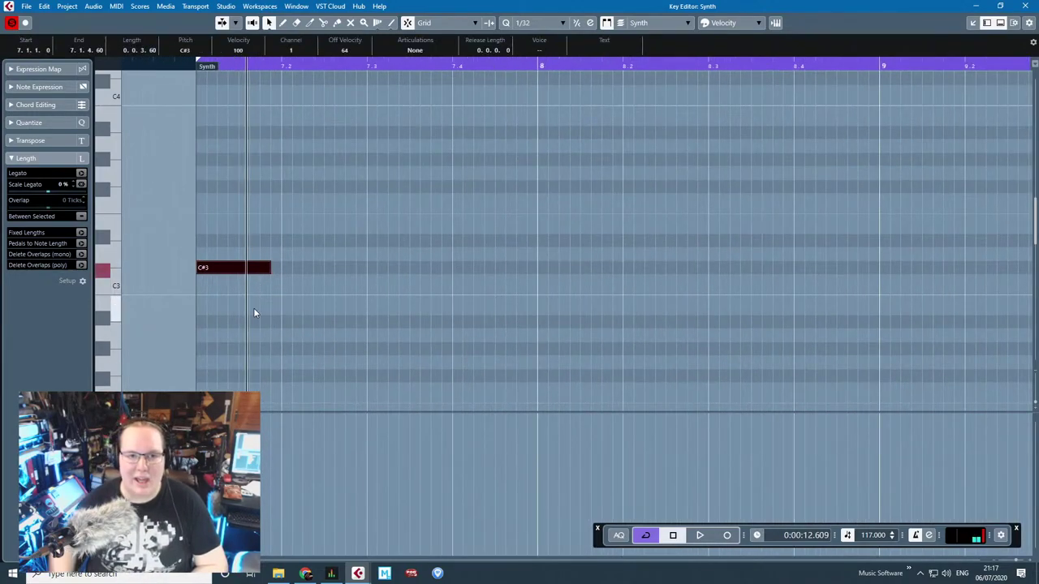
key(shift+Up)
scroll(283, 289, up, 5)
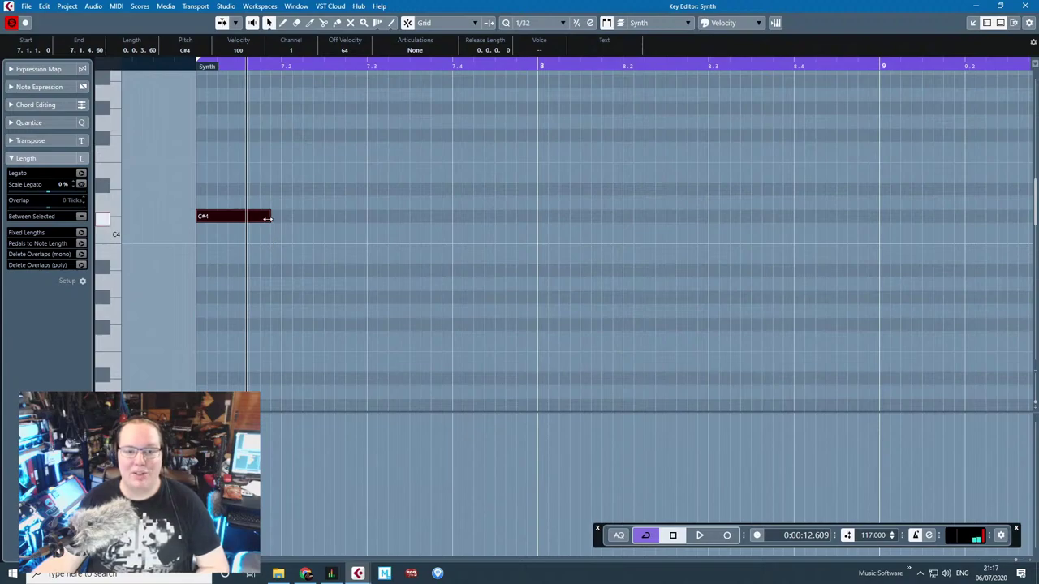
Step: Shorten the C#4 to an eighth note, follow it with equally long E4 and F#4 notes, and play them back
mouse_move(269, 216)
mouse_down()
mouse_move(242, 217)
mouse_move(255, 182)
mouse_move(284, 174)
mouse_move(287, 138)
mouse_up()
key(ctrl+d)
drag(186, 70, 186, 69)
key(space)
key(space)
scroll(287, 277, up, 5)
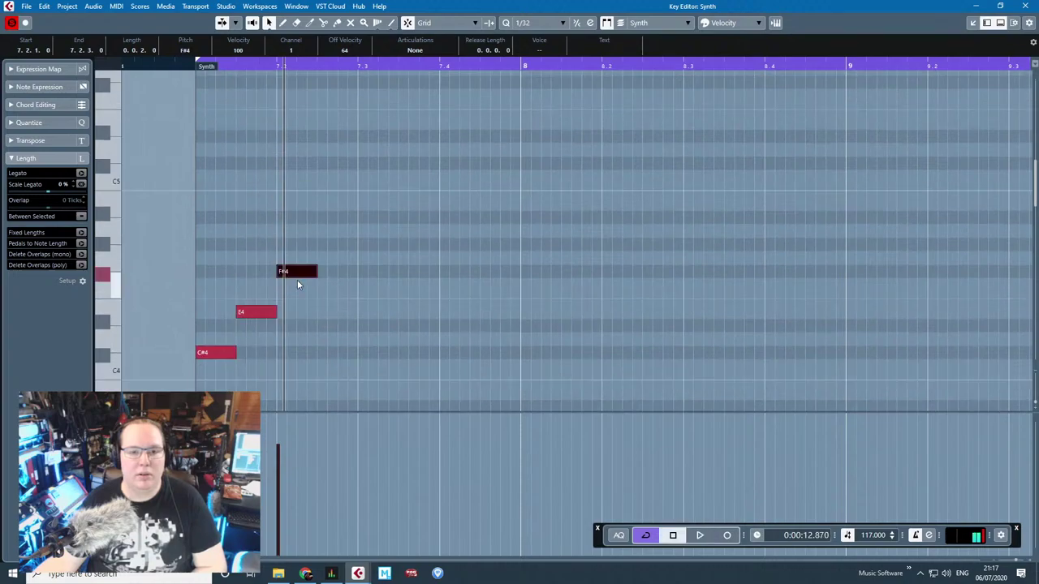
Step: Shorten C#4 and E4 to sixteenths, close the gaps so F#4 starts at 7.1.3, and play back the phrase
scroll(248, 315, up, 4)
drag(255, 314, 216, 313)
scroll(222, 324, down, 1)
drag(216, 352, 199, 351)
drag(251, 313, 217, 313)
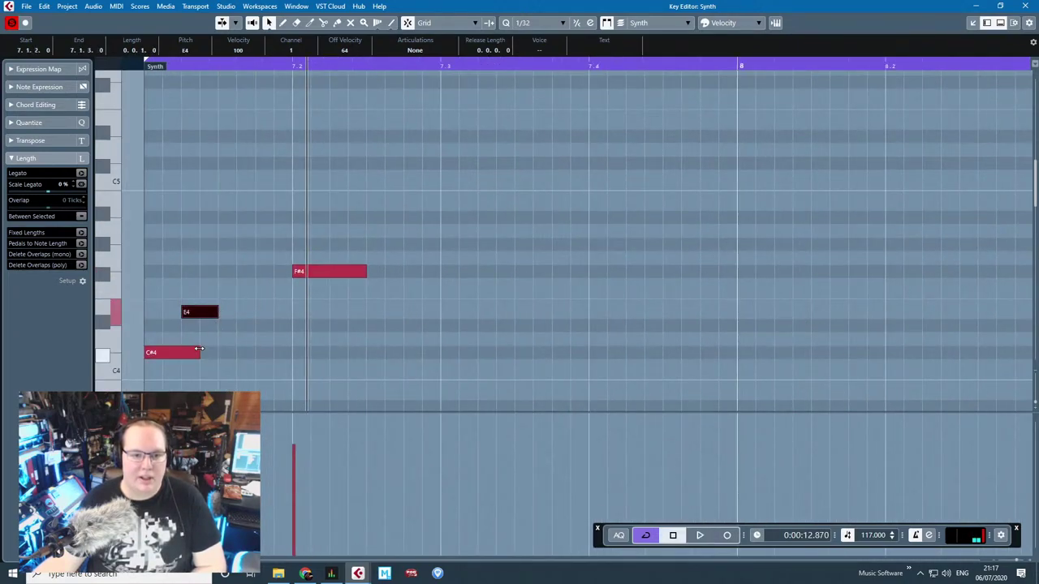
drag(198, 352, 181, 352)
drag(313, 272, 238, 273)
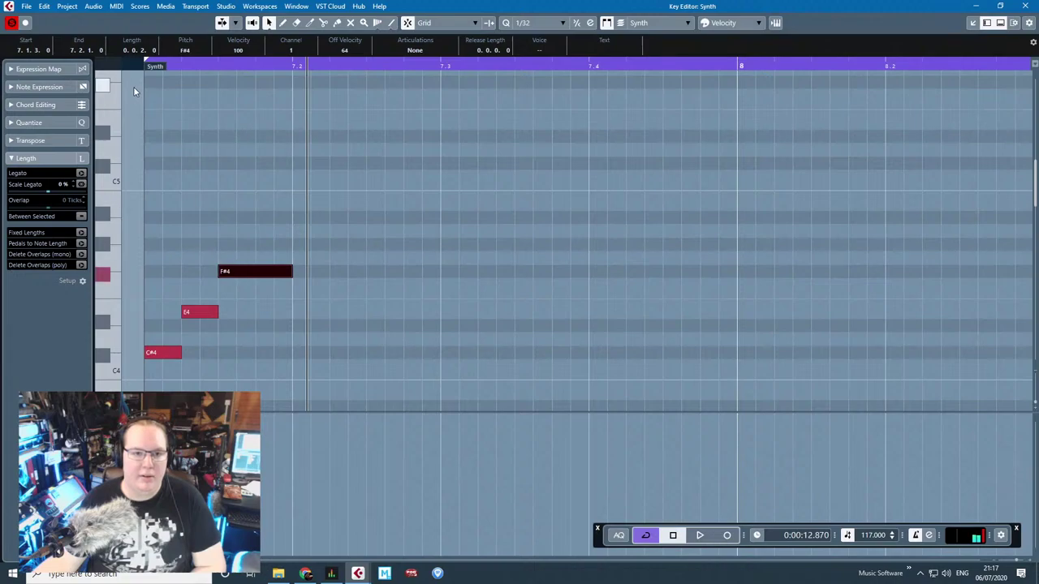
key(space)
key(space)
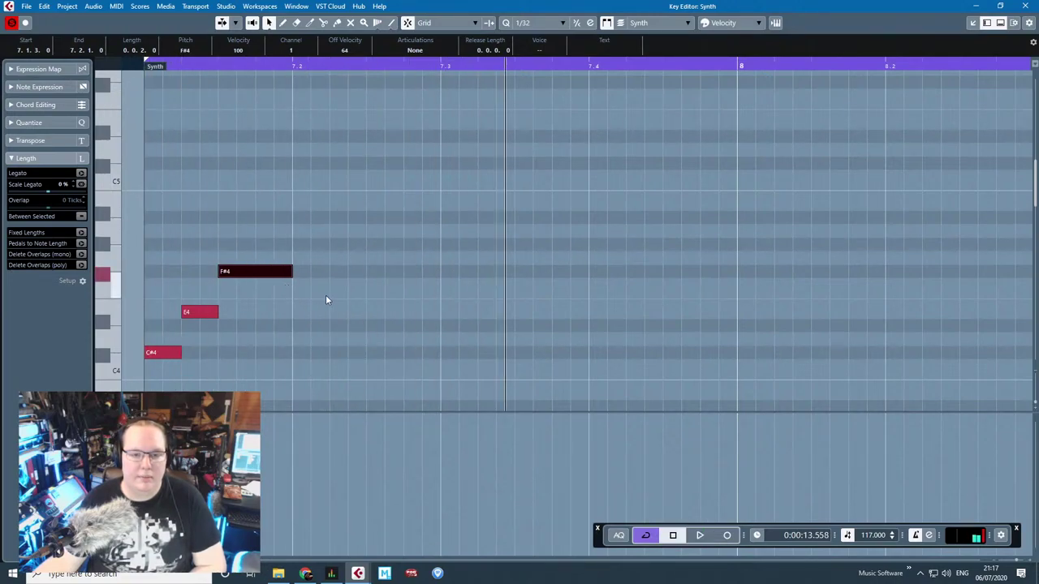
Step: Duplicate the F#4 to extend bar 7's melody with eighth notes E4, F#4, A4 and B4, from 7.2.3 to 7.4.3
key(ctrl+d)
drag(324, 274, 462, 270)
key(ctrl+d)
key(ctrl+d)
drag(543, 266, 543, 230)
key(ctrl+d)
drag(609, 230, 613, 204)
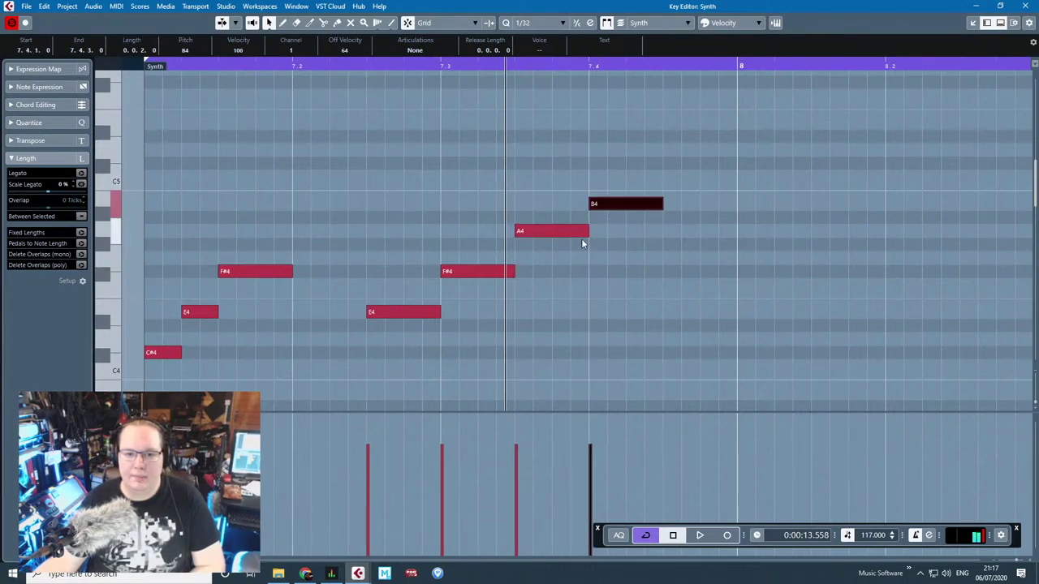
Step: Make bar 7's second E4 and F#4 sixteenths starting at 7.3, move B4 to 7.4.3, and play back the melody
drag(370, 313, 405, 314)
click(473, 273)
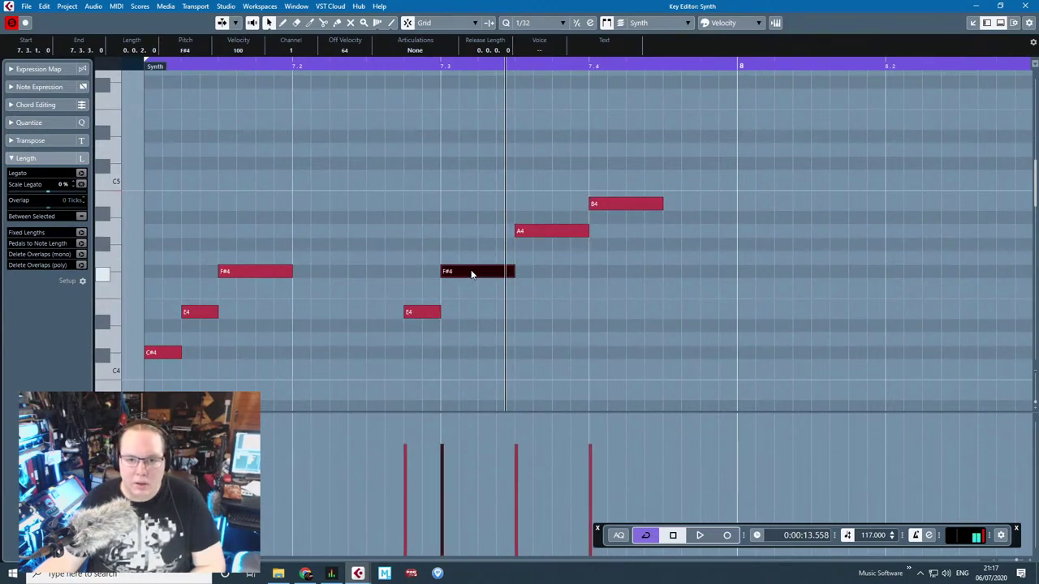
drag(442, 272, 478, 272)
drag(435, 312, 472, 312)
scroll(472, 312, down, 2)
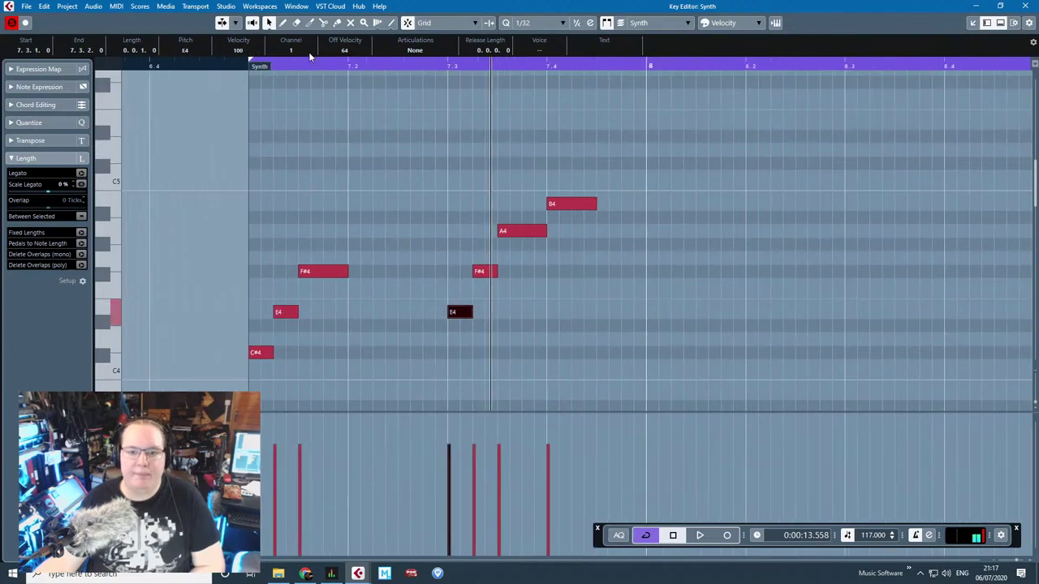
drag(581, 205, 630, 209)
click(204, 86)
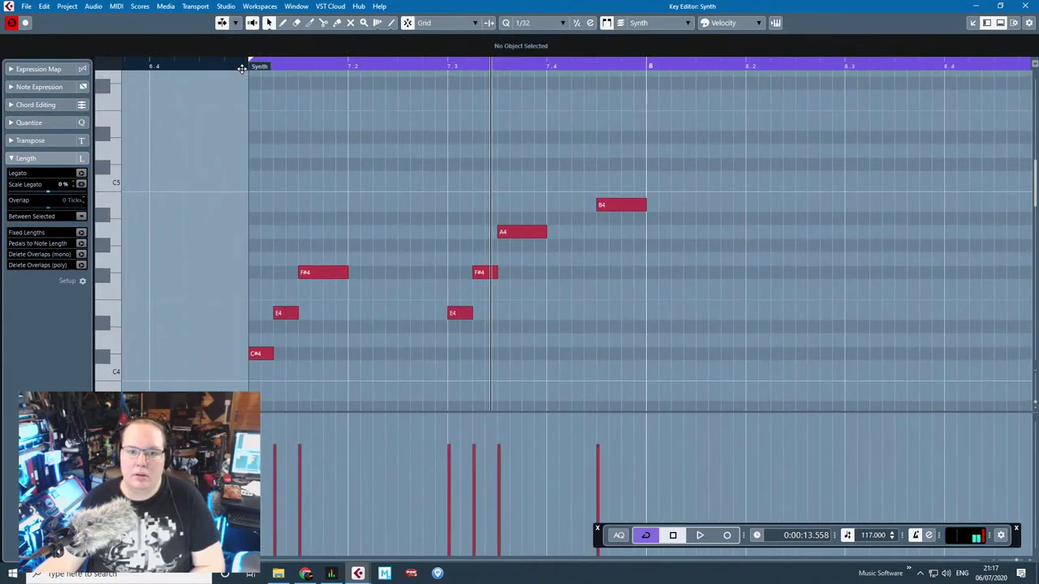
key(space)
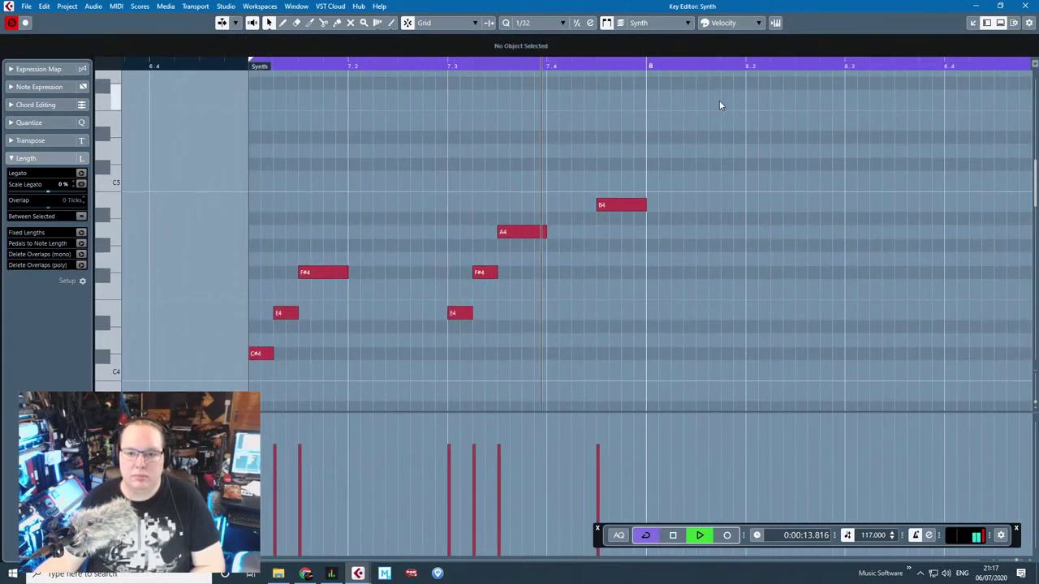
Step: Duplicate bar 7's whole synth melody into bar 8 and play it back
drag(712, 122, 205, 372)
key(ctrl+d)
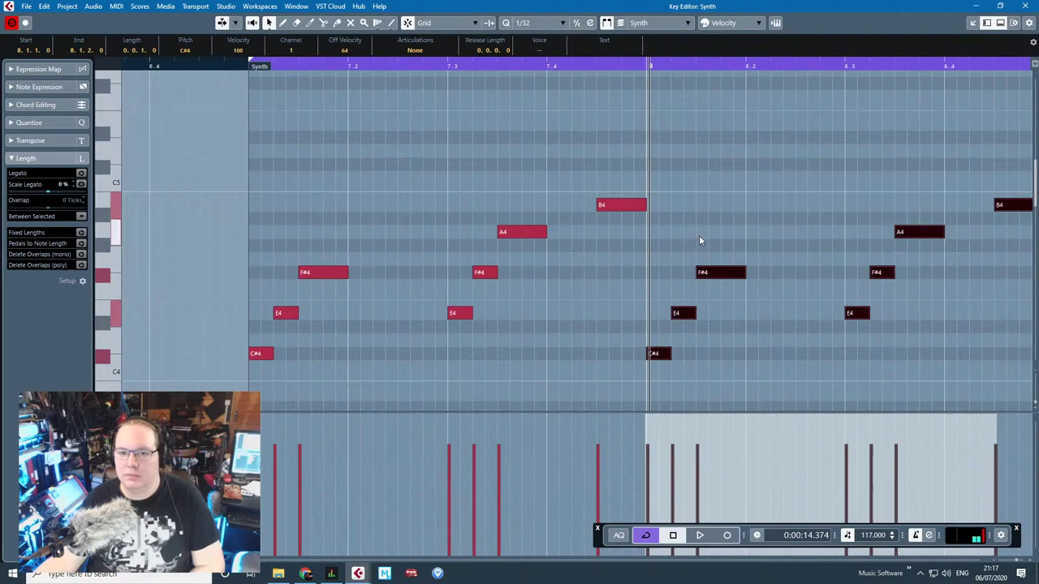
click(826, 131)
key(space)
scroll(779, 120, right, 3)
key(space)
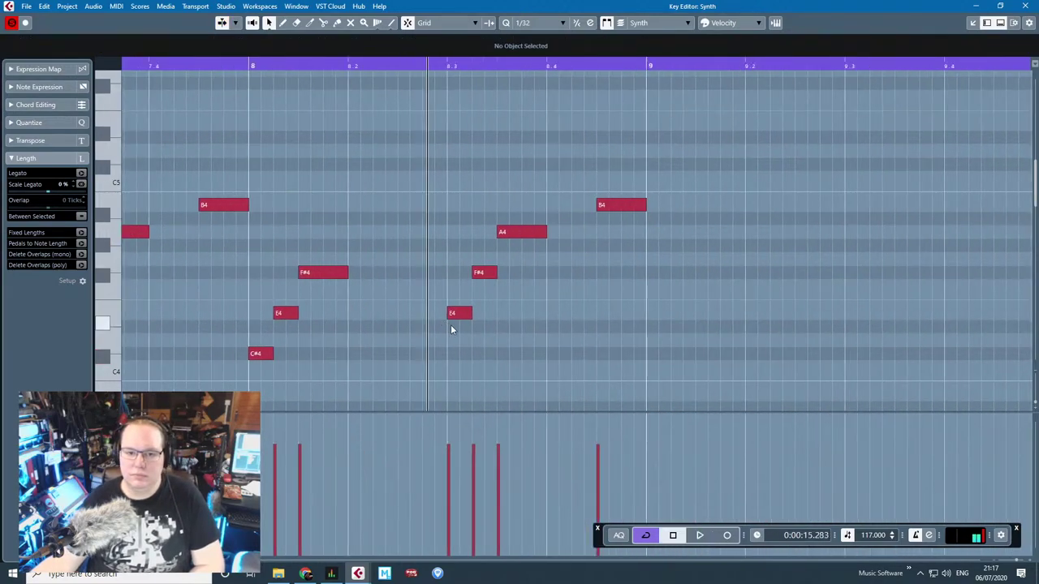
Step: Rework the end of bar 8's synth melody into a B4 at 8.4 followed by a C#5 at 8.4.3
drag(514, 176, 434, 246)
click(457, 313)
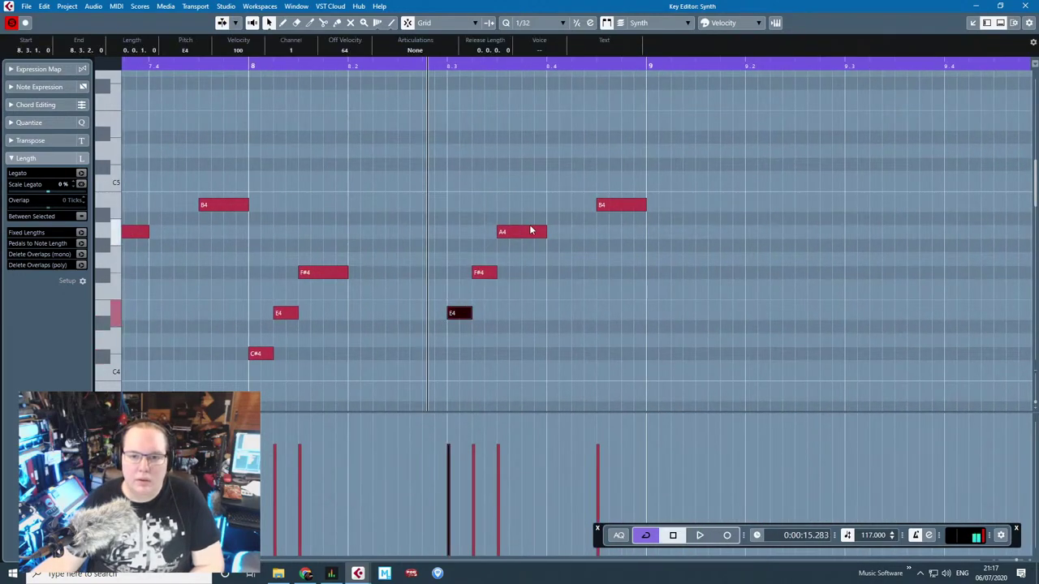
mouse_move(607, 201)
mouse_down()
mouse_move(563, 169)
mouse_move(560, 219)
mouse_move(614, 203)
mouse_up()
key(ctrl+d)
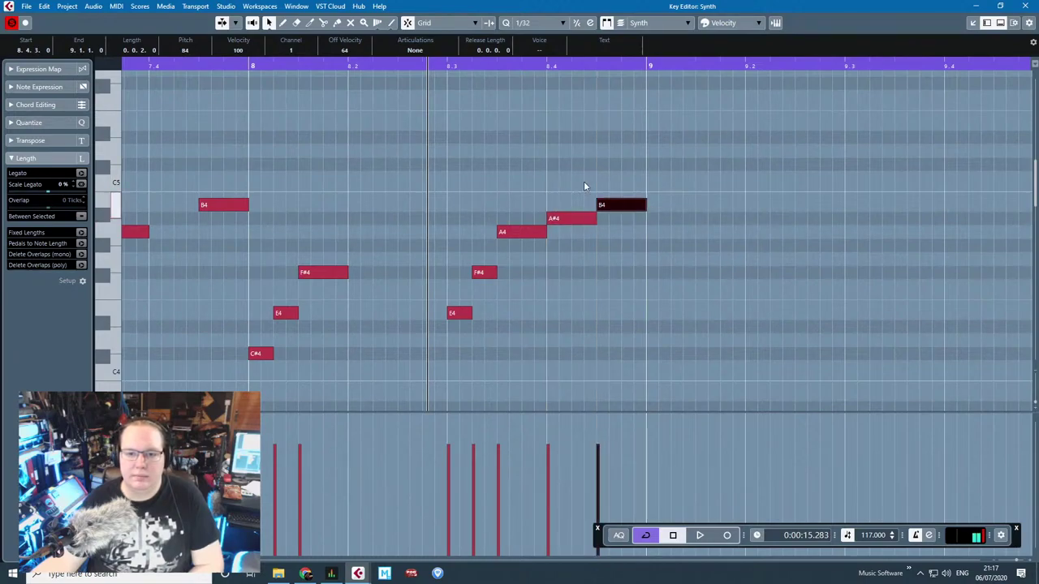
key(space)
key(space)
drag(571, 219, 613, 165)
Step: Duplicate the two-bar synth melody into bars 9 and 10 and play back the full part
scroll(606, 185, down, 1)
scroll(606, 185, down, 1)
drag(691, 354, 177, 132)
key(ctrl+d)
click(428, 114)
scroll(246, 125, down, 1)
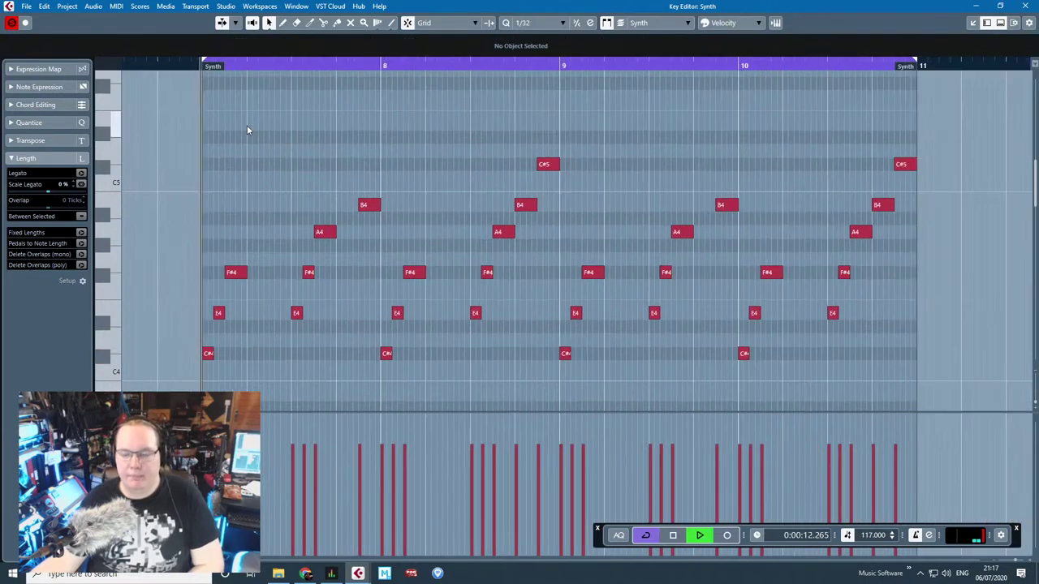
key(space)
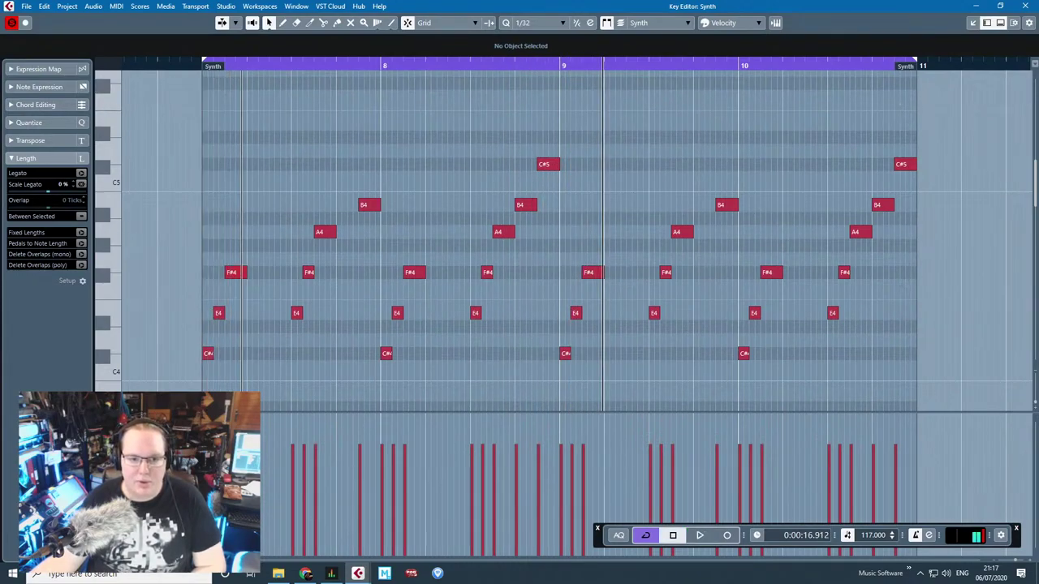
Step: Shape the synth velocities in bars 7 and 8 so each group of notes rises, peaking on bar 8's final C#5
drag(292, 457, 318, 439)
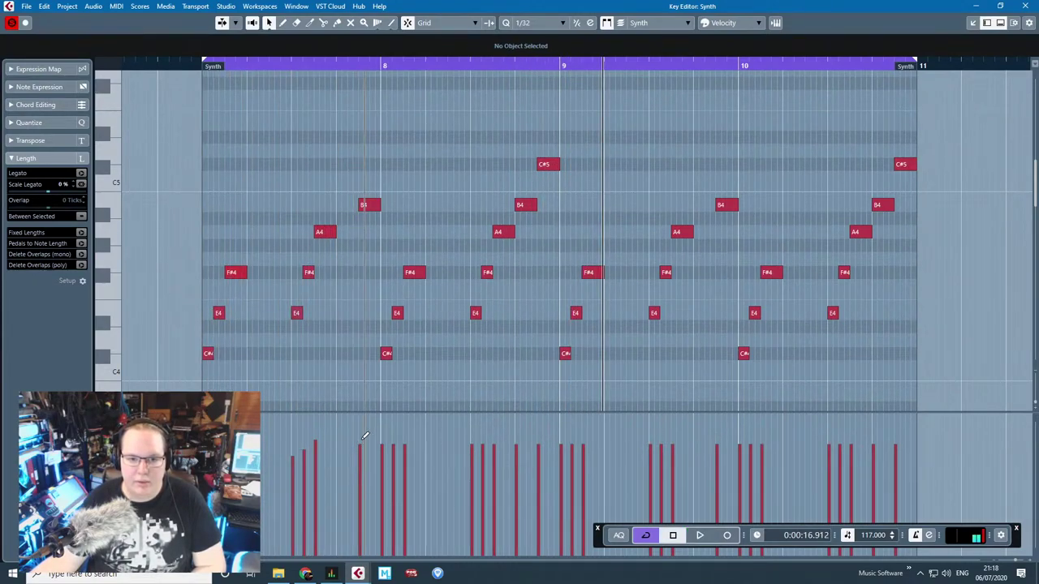
click(361, 436)
drag(383, 453, 407, 439)
drag(469, 452, 496, 437)
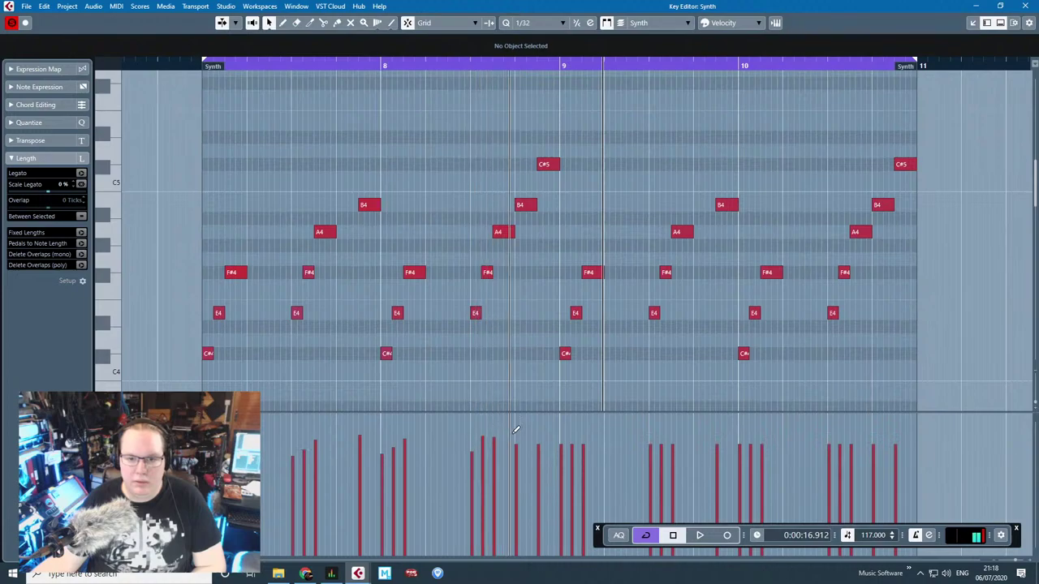
click(540, 422)
click(514, 430)
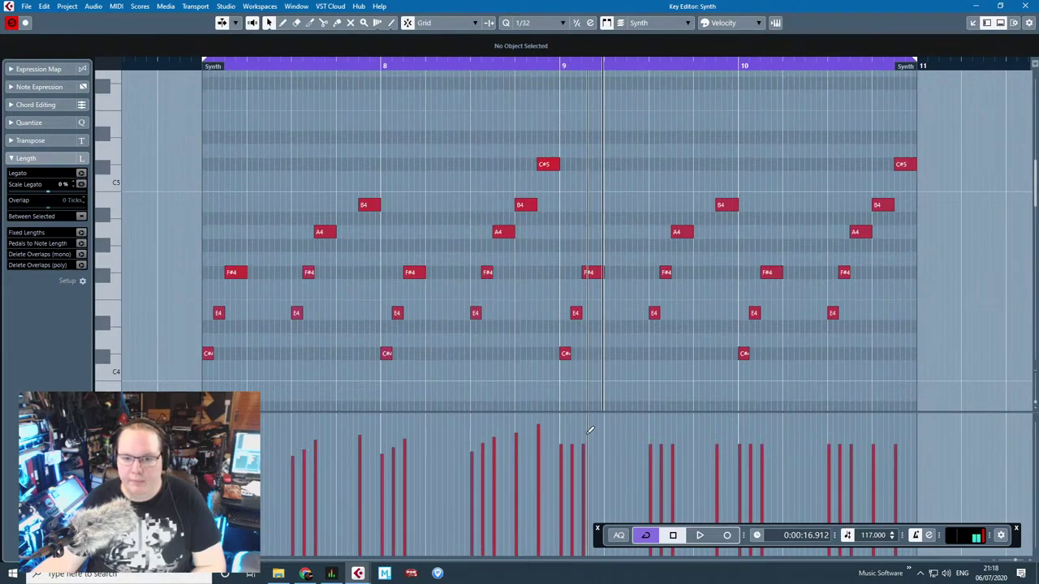
Step: Shape the synth velocities in bars 9 and 10 with rising ramps, ending highest on the final notes of each bar
drag(561, 446, 586, 434)
drag(650, 445, 673, 429)
click(717, 427)
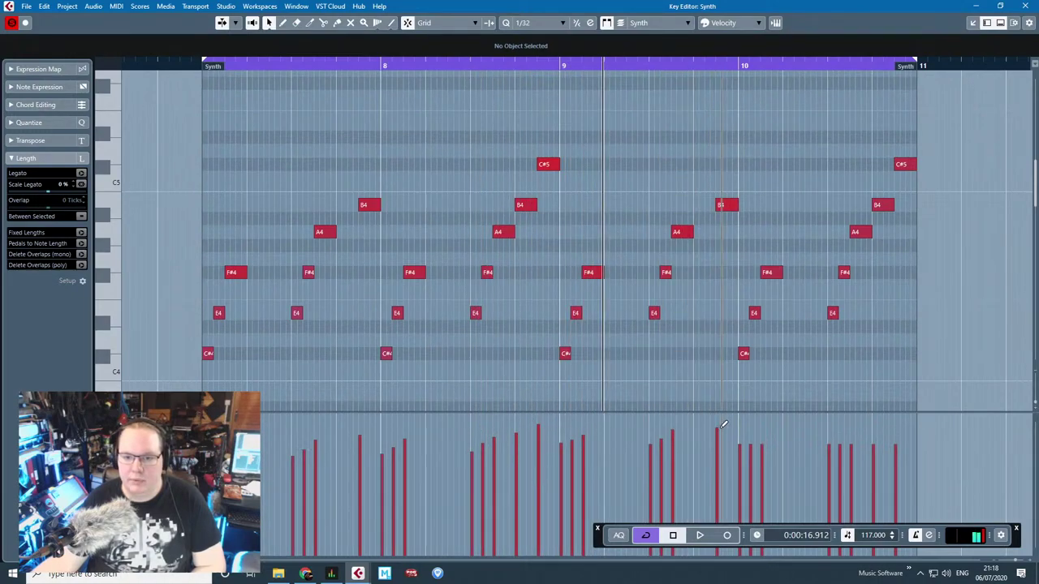
drag(737, 452, 753, 446)
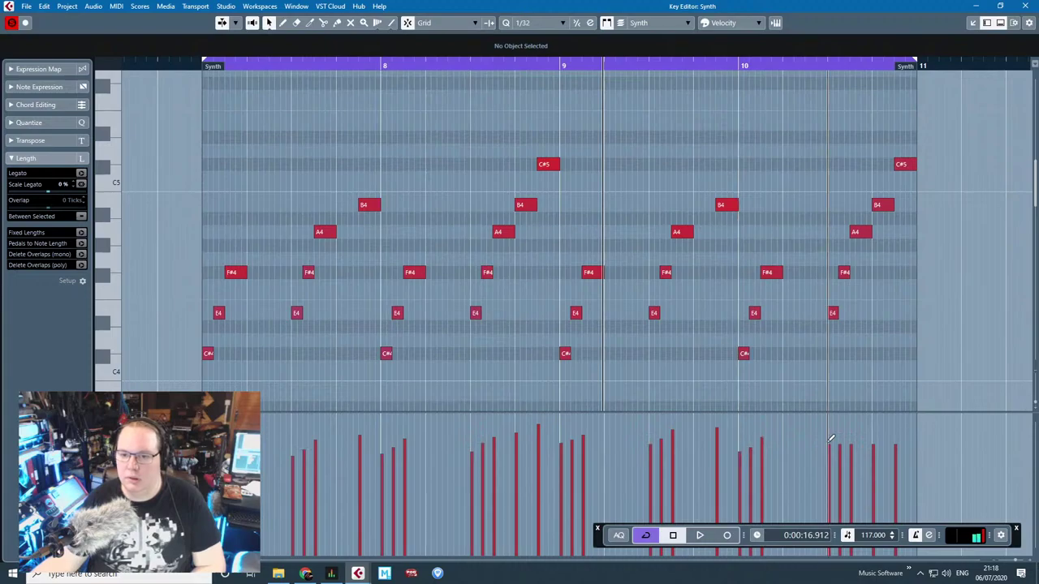
drag(826, 450, 876, 434)
click(897, 425)
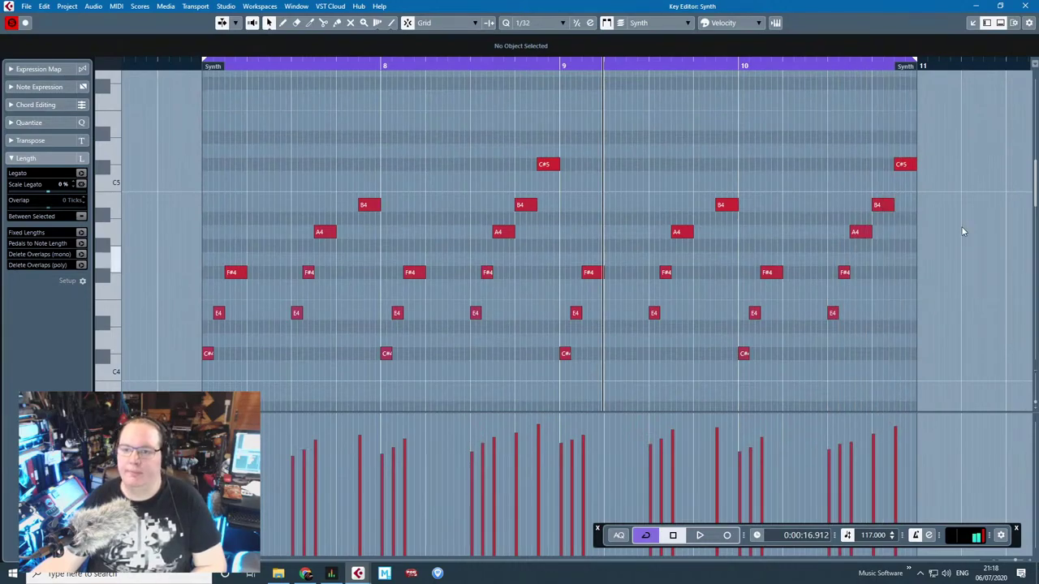
Step: Reopen the Synth part, turn off its solo and play the four-bar loop with all tracks
click(1024, 6)
double_click(591, 395)
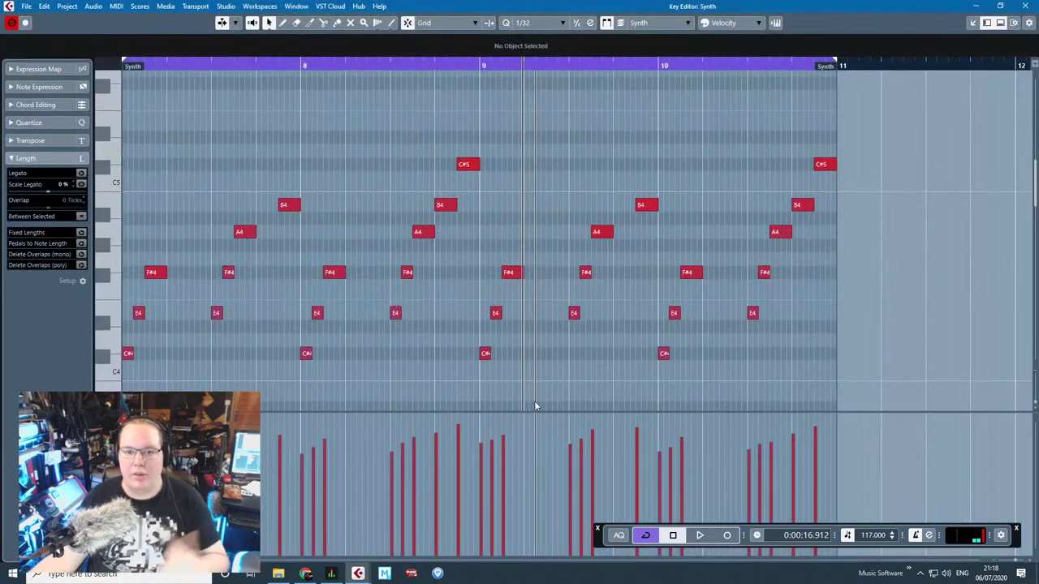
scroll(570, 323, down, 4)
scroll(439, 358, up, 2)
drag(182, 361, 167, 352)
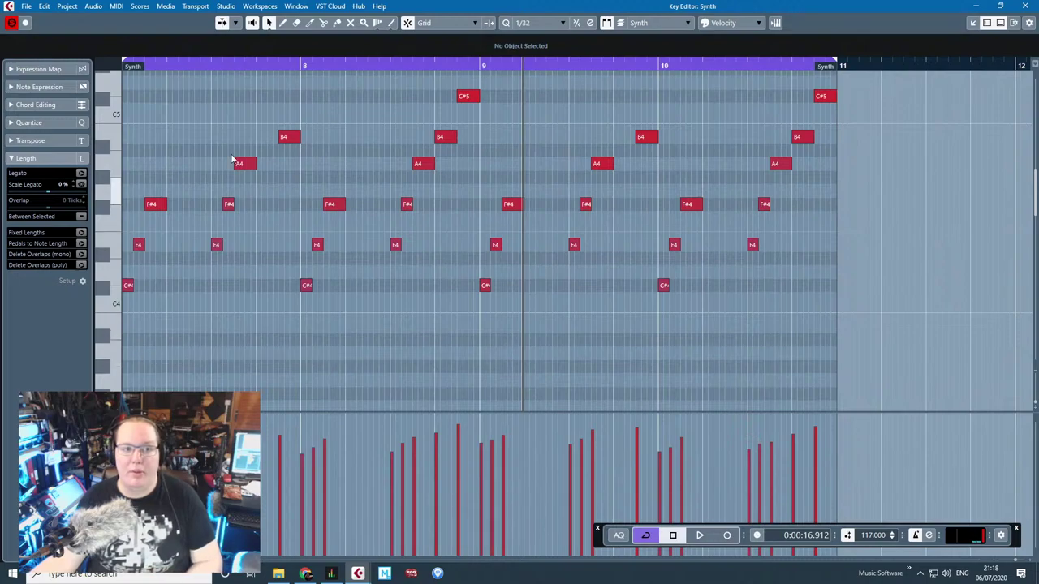
drag(163, 104, 115, 102)
key(s)
click(148, 81)
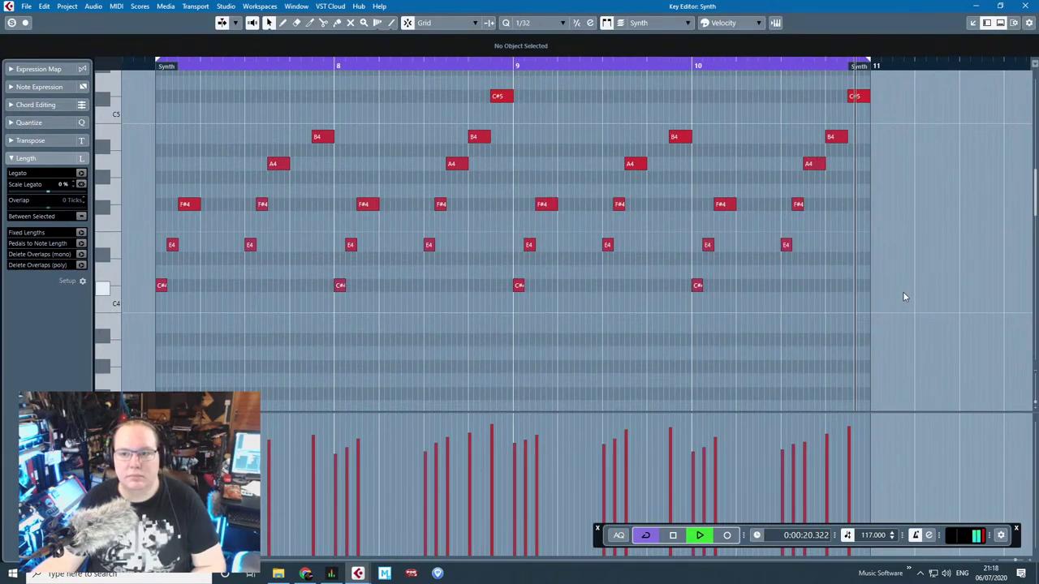
Step: Raise all the A4 notes in bars 7 to 10 to A#4 and audition the change
scroll(902, 295, up, 2)
click(812, 233)
drag(236, 234, 834, 224)
scroll(414, 217, up, 2)
scroll(788, 242, down, 2)
double_click(415, 67)
scroll(563, 110, up, 2)
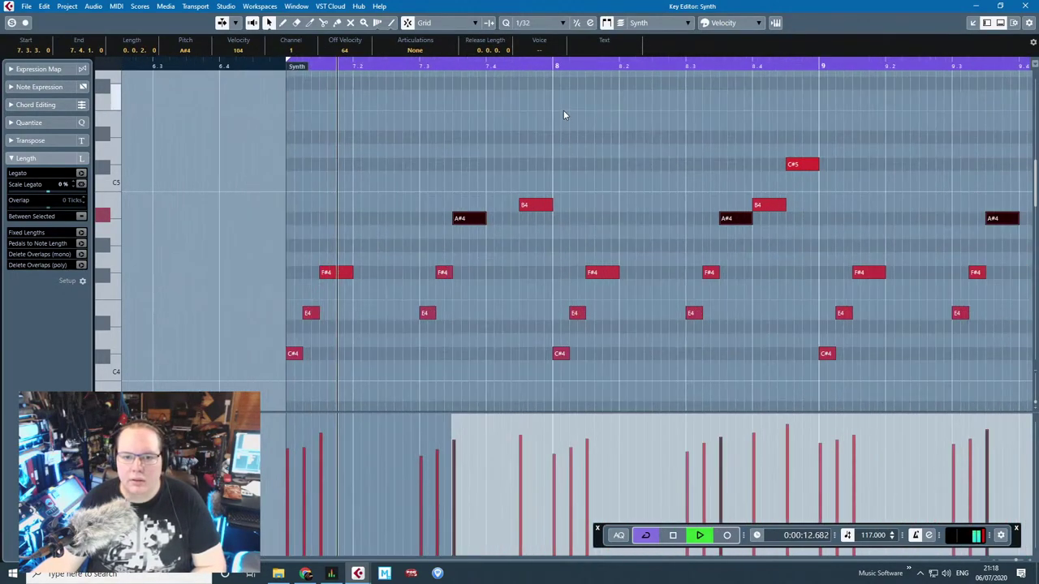
click(562, 105)
key(g)
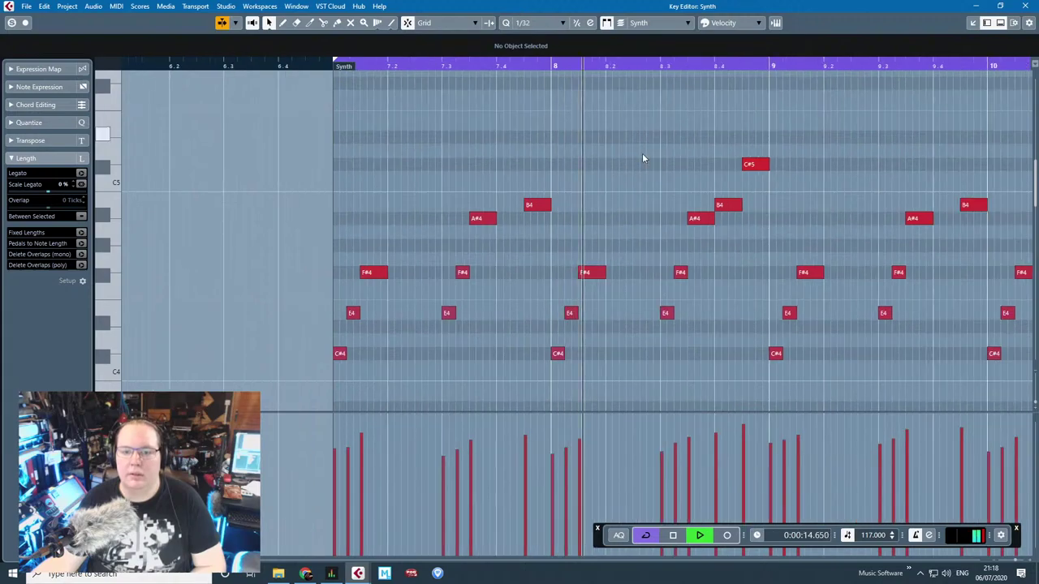
key(space)
Step: Play back the full four-bar loop with all tracks from just before bar 7
scroll(795, 116, right, 2)
scroll(796, 120, down, 1)
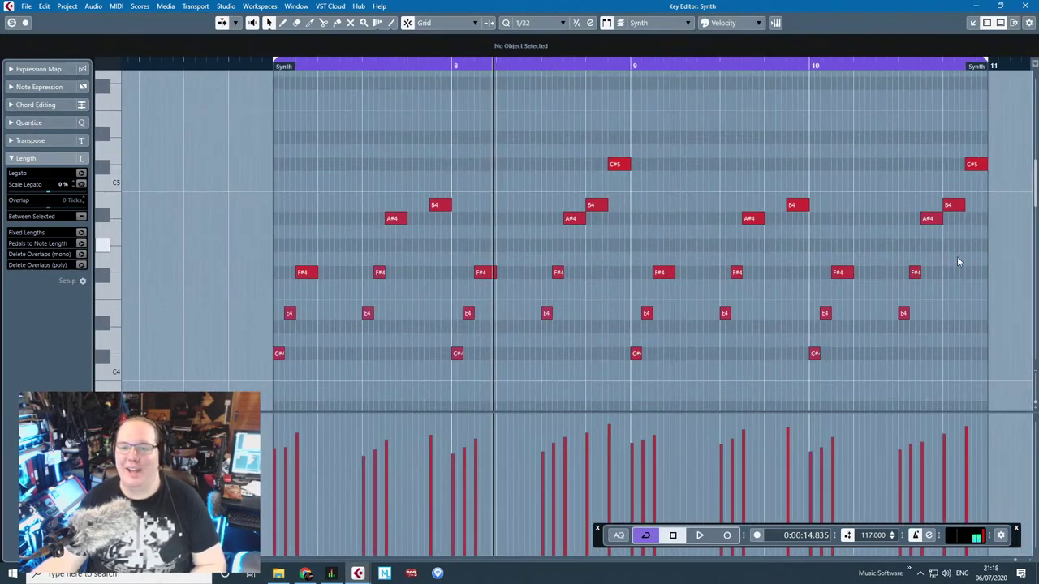
click(256, 81)
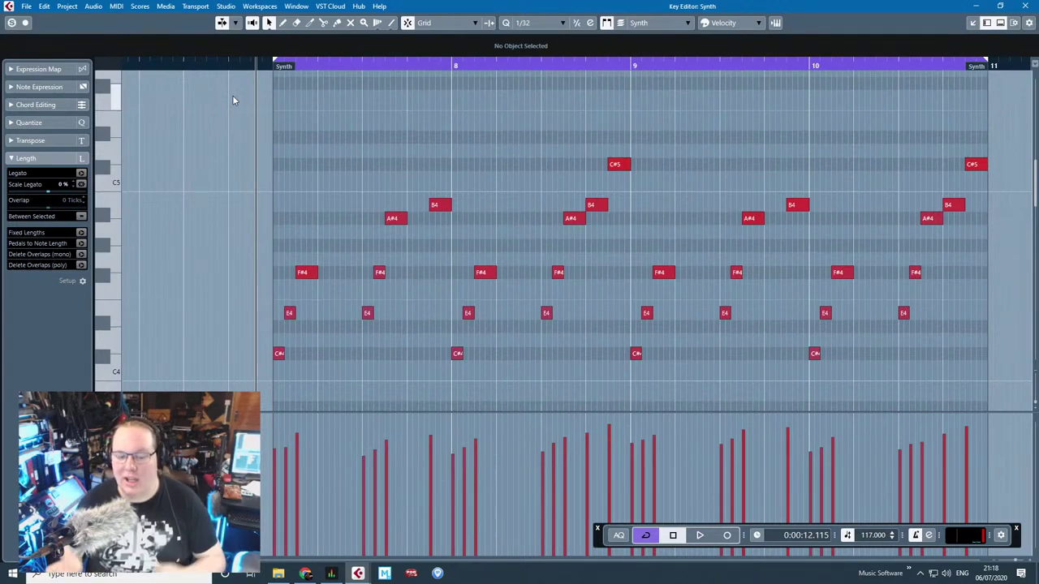
key(space)
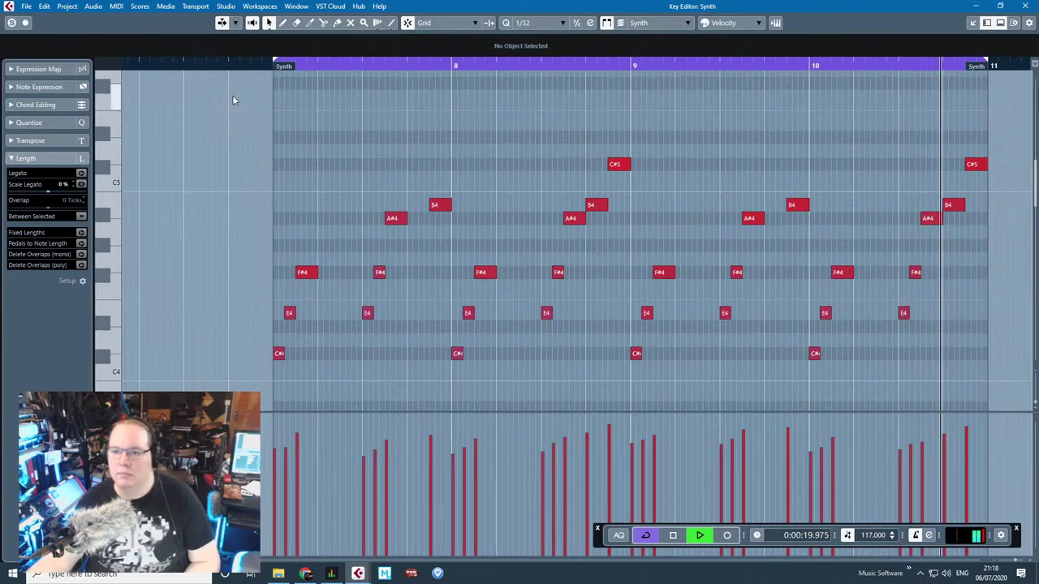
key(space)
Step: Return to the project arrangement and duplicate the four-bar Synth part to start at bar 11
click(1027, 6)
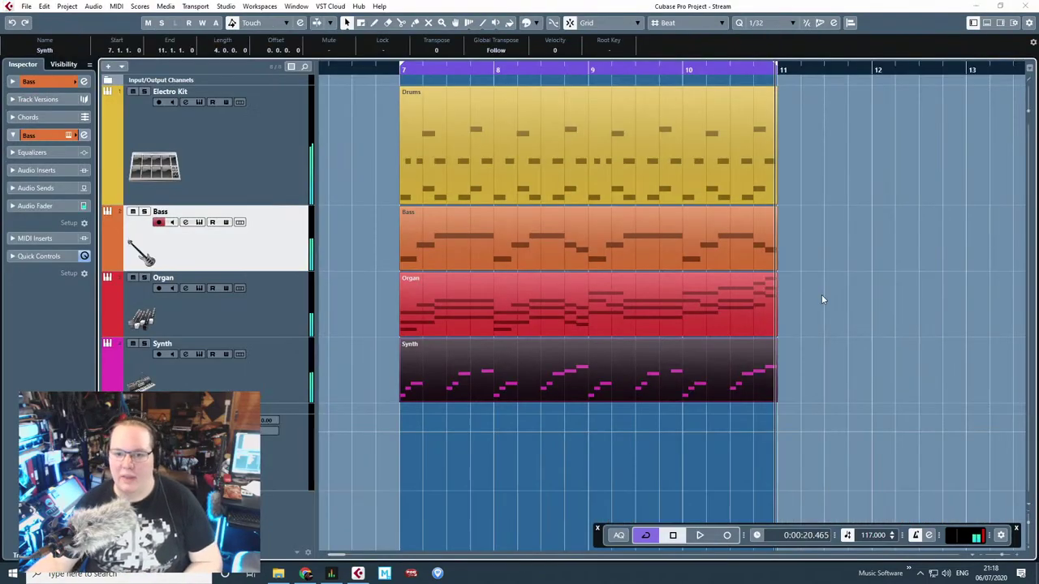
click(822, 296)
click(611, 371)
key(ctrl+d)
drag(553, 480, 414, 490)
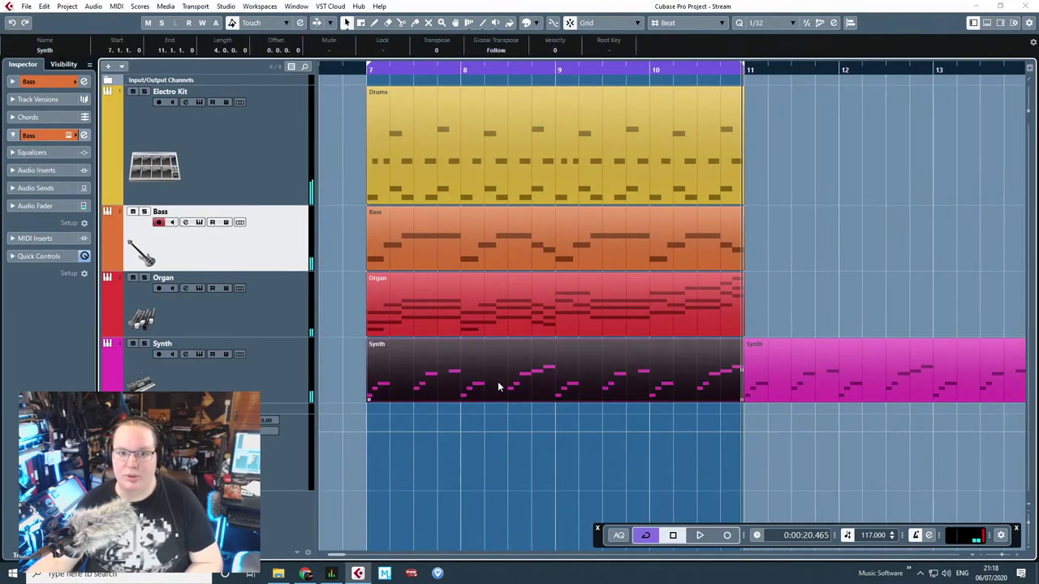
Step: In the bar 7 Synth part, rework the opening into F#4, E4 sixteenths and a C#4 eighth at 7.1.3, and play it soloed
double_click(497, 381)
drag(111, 100, 110, 102)
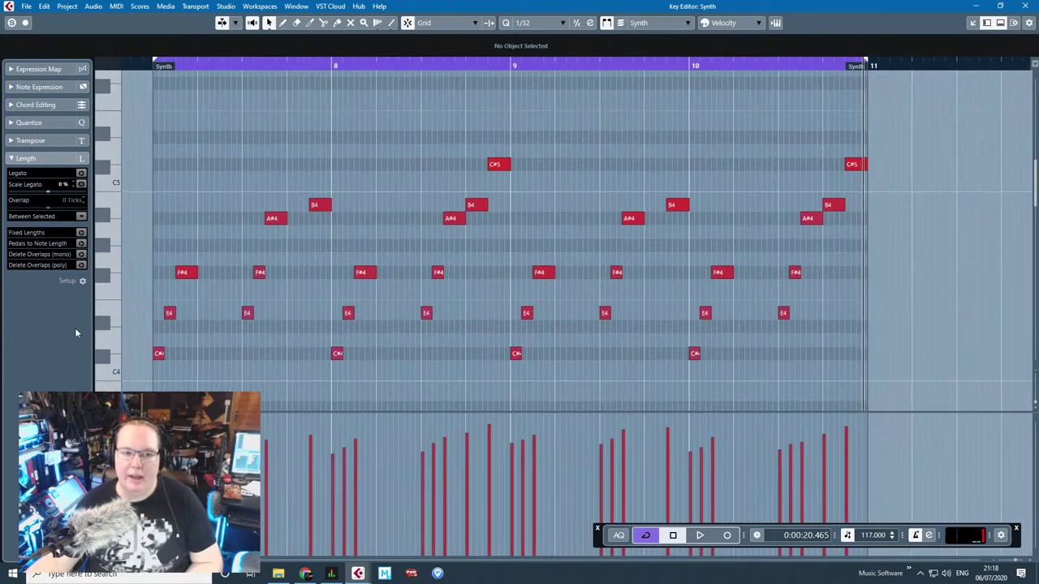
scroll(138, 353, up, 2)
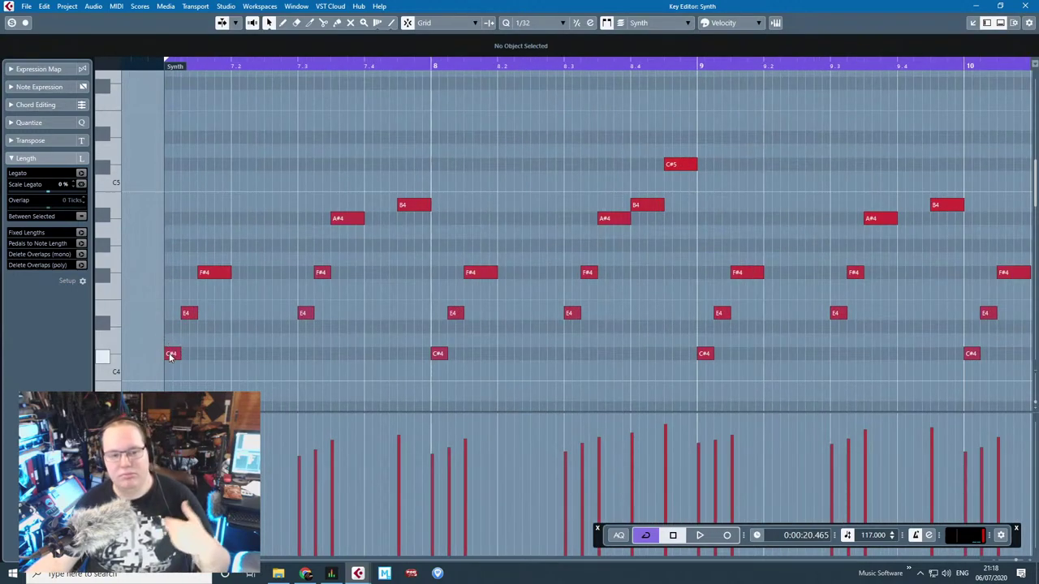
click(174, 355)
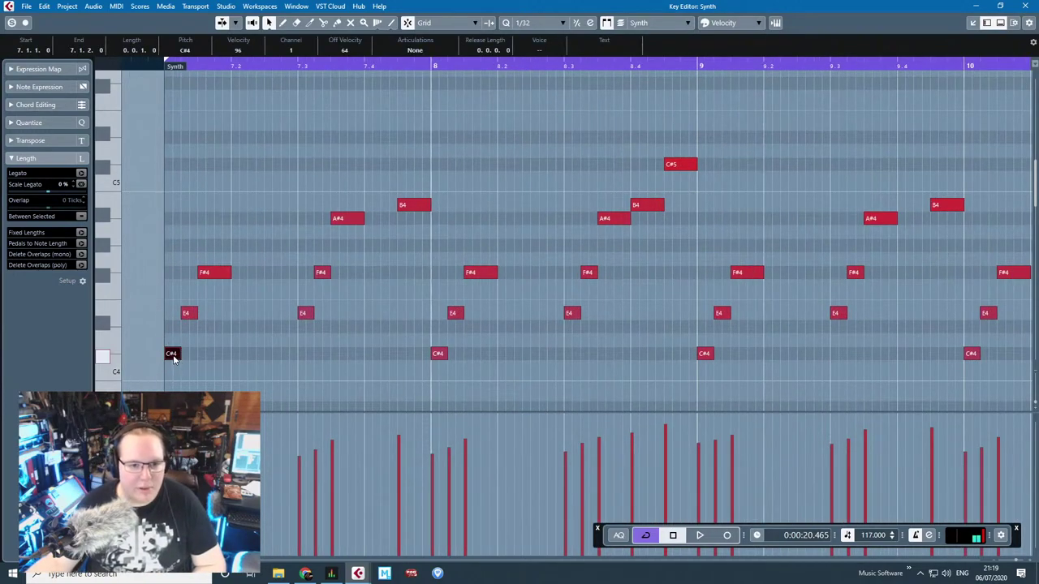
drag(215, 275, 182, 275)
drag(171, 358, 231, 355)
key(s)
click(158, 67)
key(space)
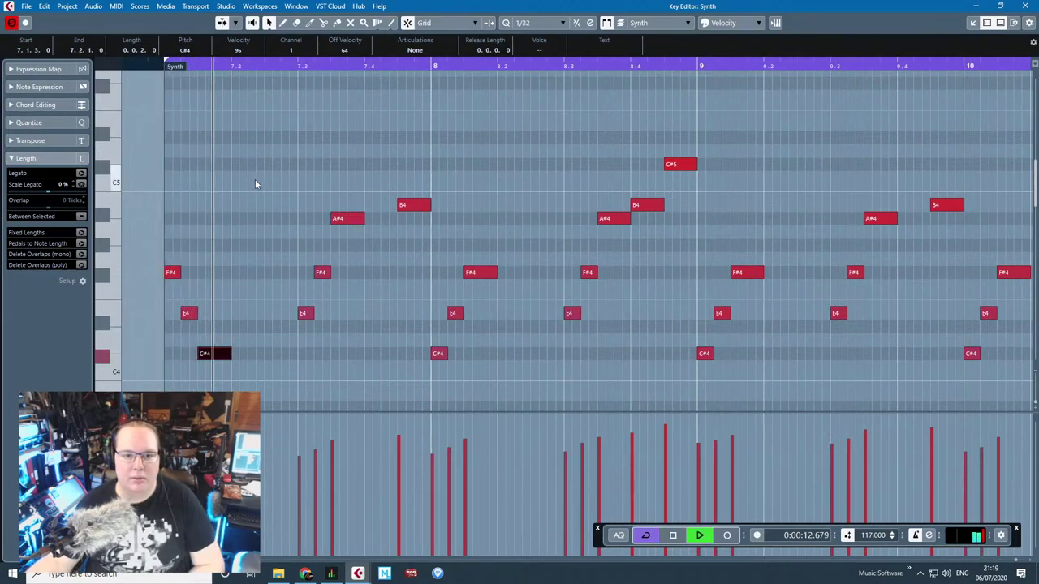
key(space)
Step: Rework bar 7's second half into A#4 at 7.3, F#4 and C#4, followed by a B3 just after 7.4
click(306, 314)
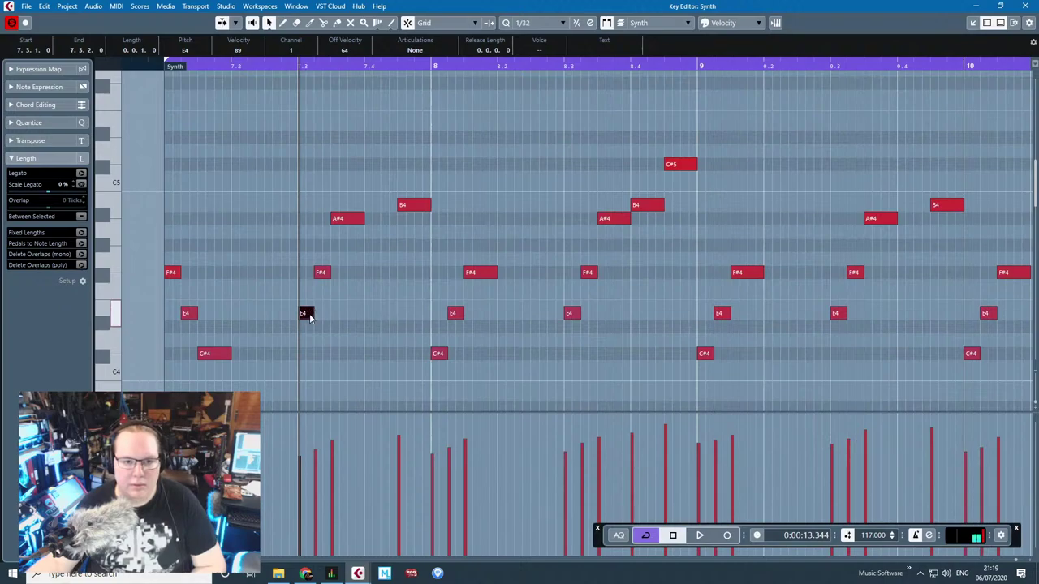
drag(309, 313, 349, 313)
drag(423, 209, 406, 357)
click(355, 343)
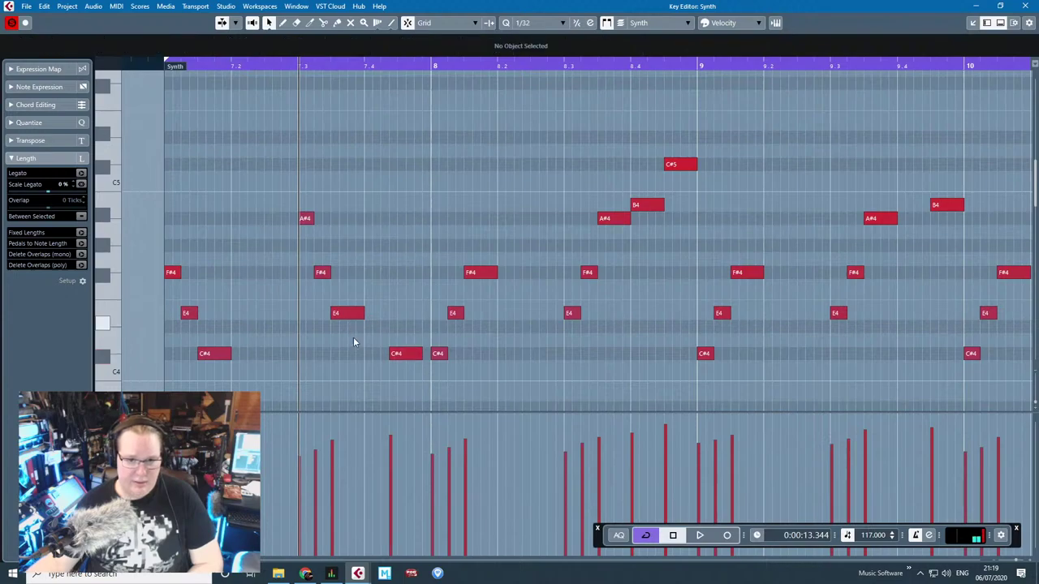
drag(355, 310, 405, 395)
Step: Replace bar 8's first three notes with a copy of bar 7's opening F#4, E4 and C#4
click(469, 333)
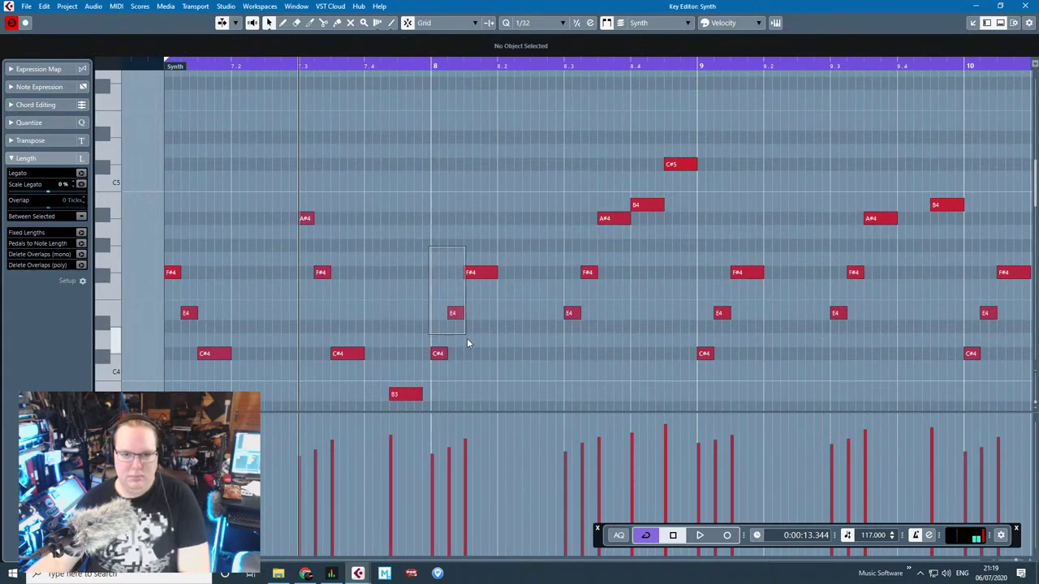
drag(466, 339, 471, 357)
key(Delete)
drag(146, 261, 229, 357)
key(ctrl+d)
drag(240, 274, 437, 279)
Step: Play back the reworked synth melody from bar 7 into the start of bar 8
click(156, 66)
click(362, 122)
key(space)
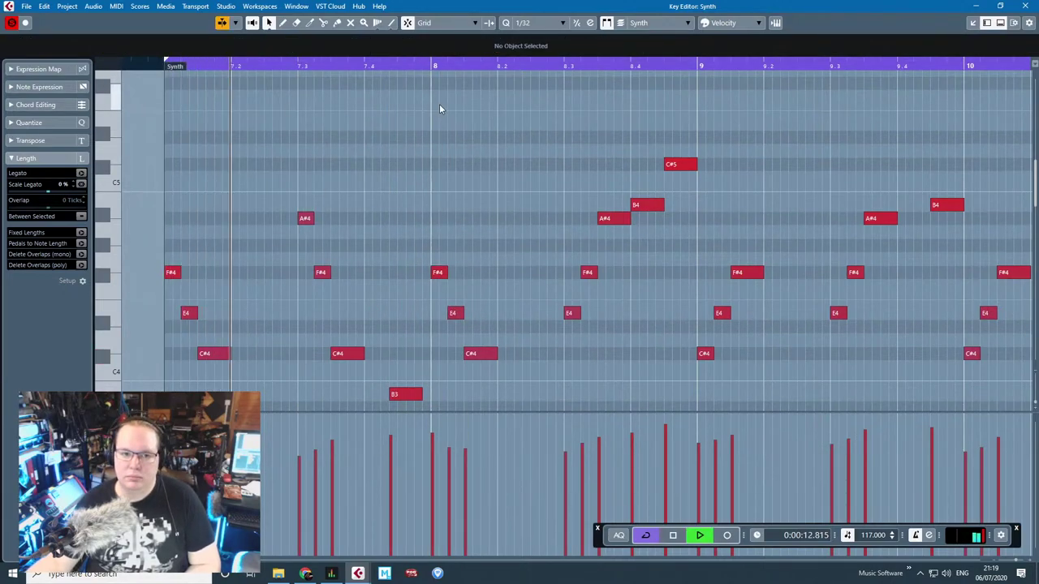
key(space)
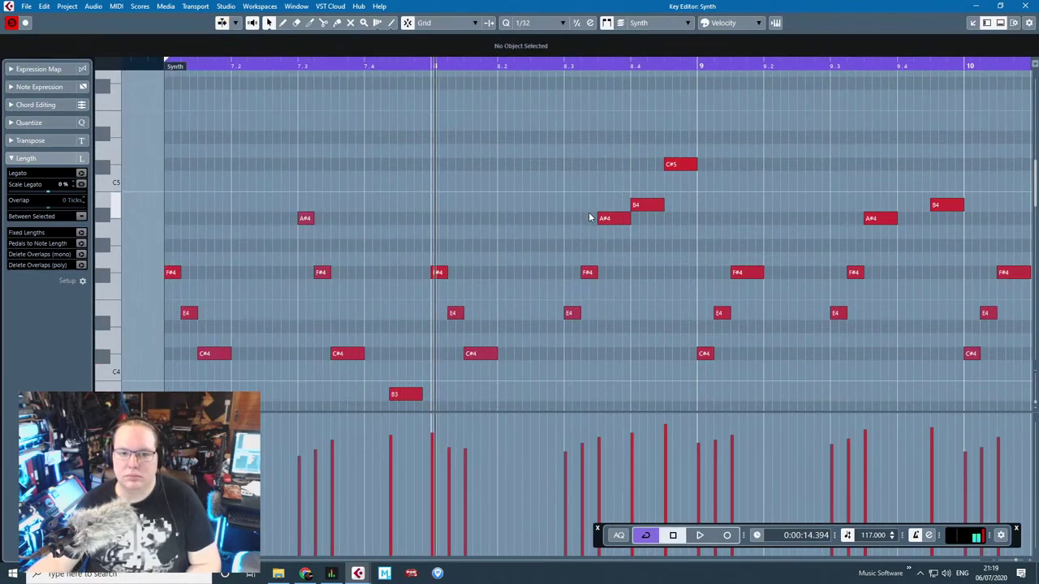
key(space)
key(space)
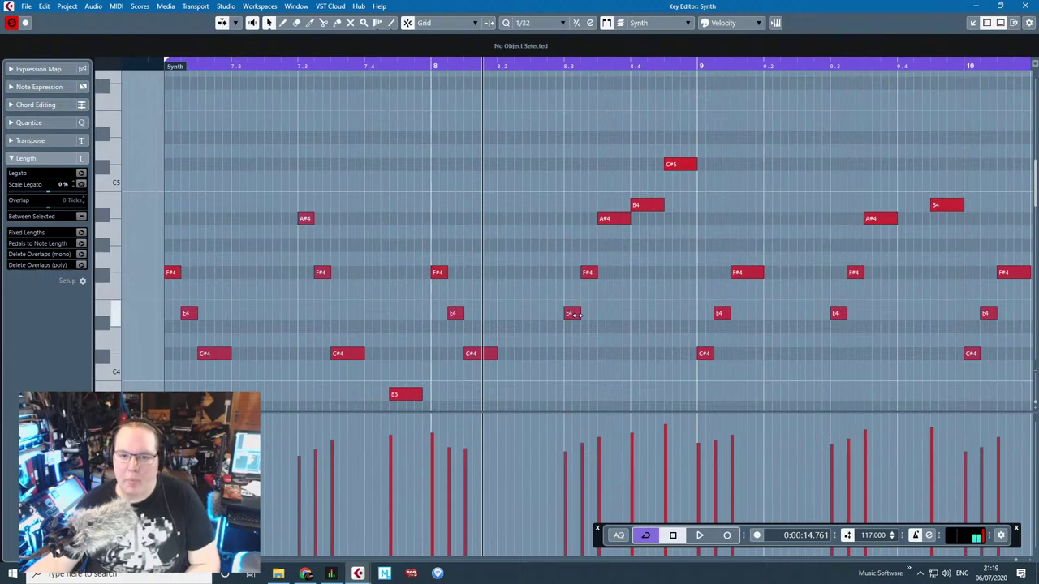
Step: Rework bar 8's second half into a descending B4, A#4, F#4, E4 and C#4 line starting at 8.3
click(573, 315)
drag(575, 318, 594, 224)
click(591, 282)
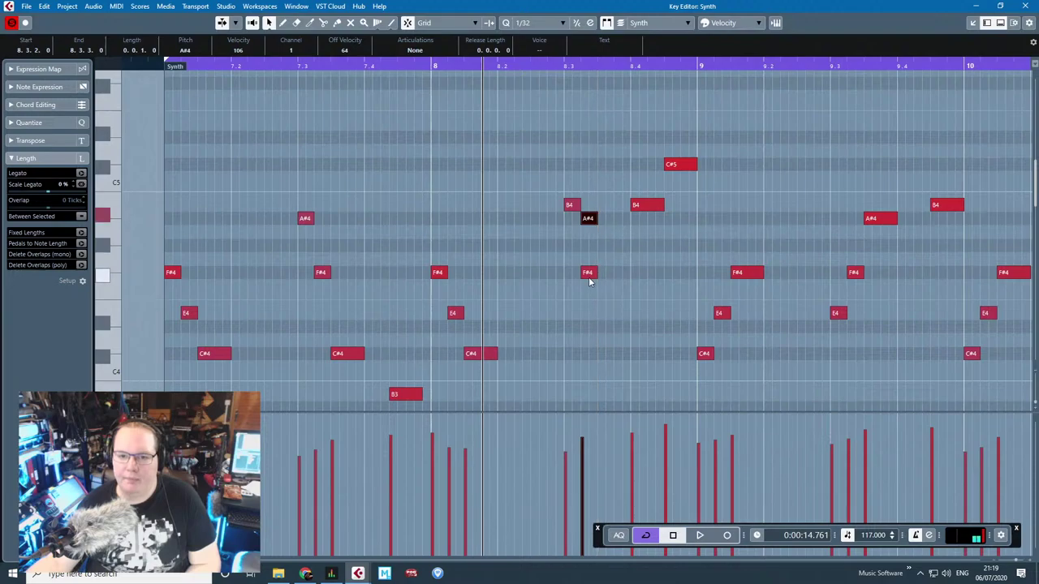
drag(590, 280, 630, 276)
drag(648, 208, 645, 310)
drag(679, 168, 677, 357)
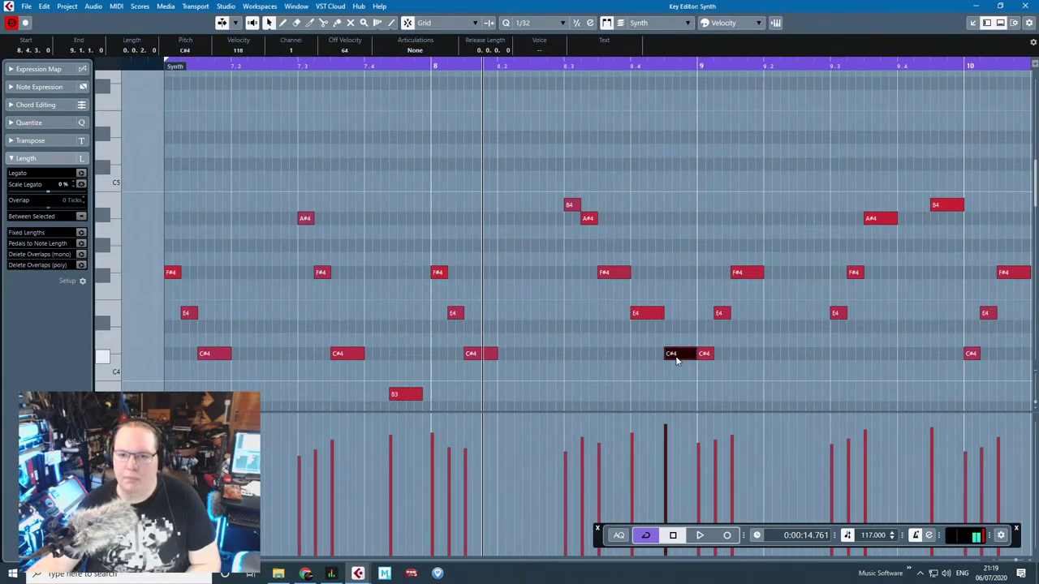
Step: Delete the old synth notes in bars 9 and 10 and duplicate the reworked bars 7 and 8 into their place
scroll(680, 357, down, 3)
drag(1007, 368, 694, 96)
key(Delete)
drag(727, 85, 375, 404)
key(ctrl+d)
click(830, 133)
scroll(1025, 125, right, 1)
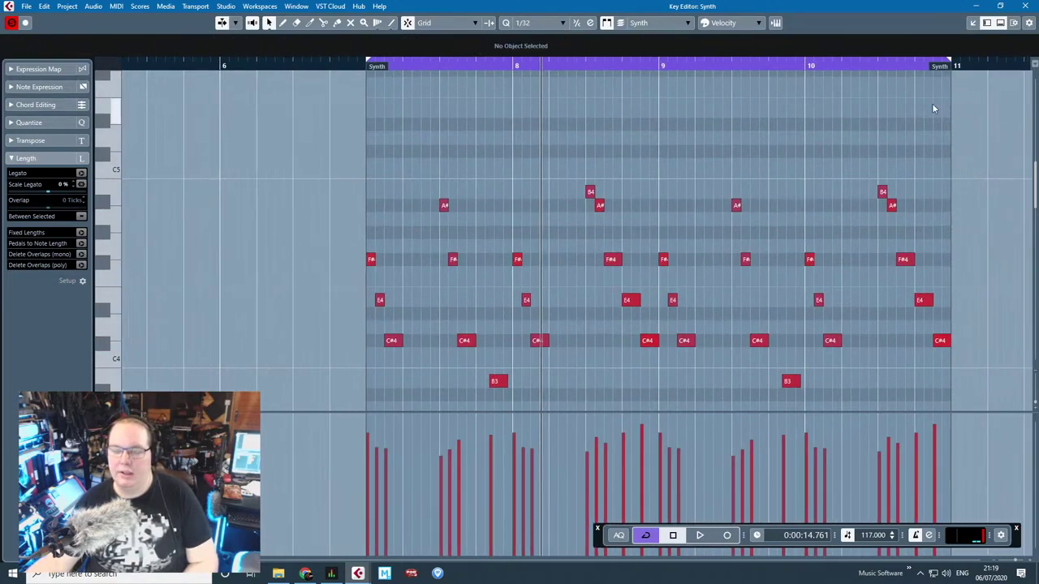
Step: Turn off the synth editor's solo and play the new melody with all tracks from just before bar 7
click(340, 64)
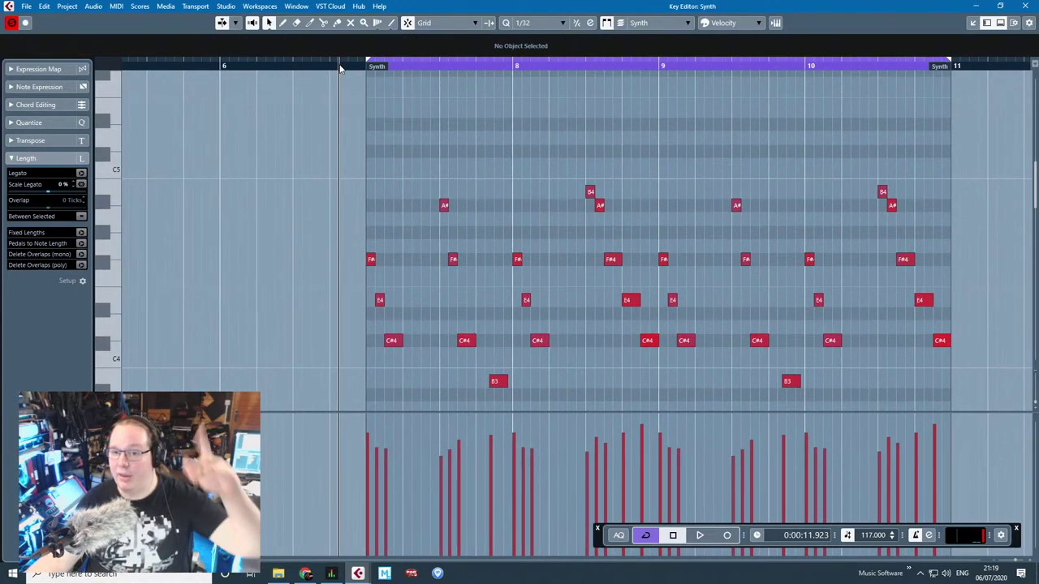
scroll(792, 244, up, 1)
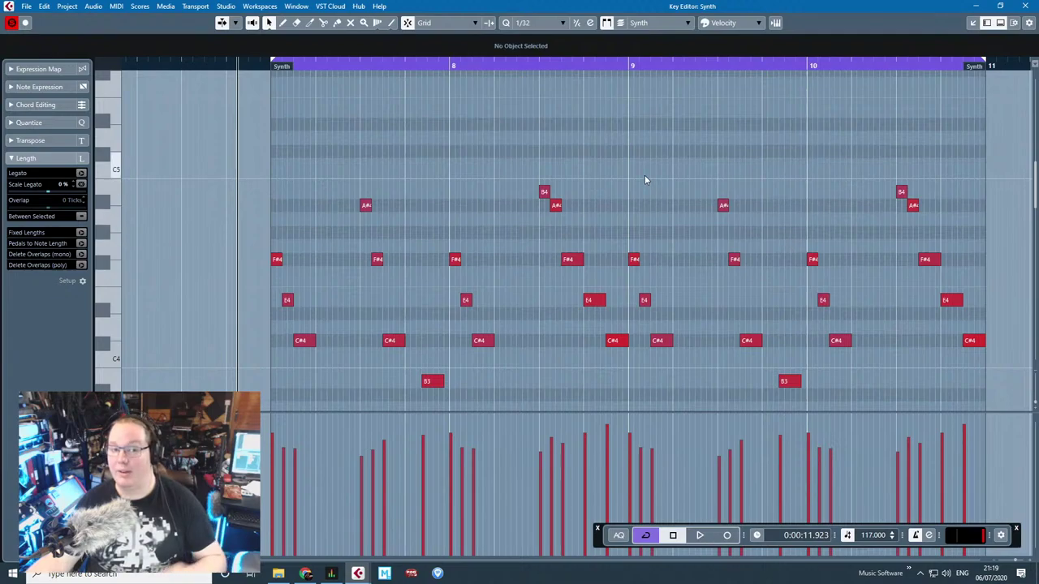
key(space)
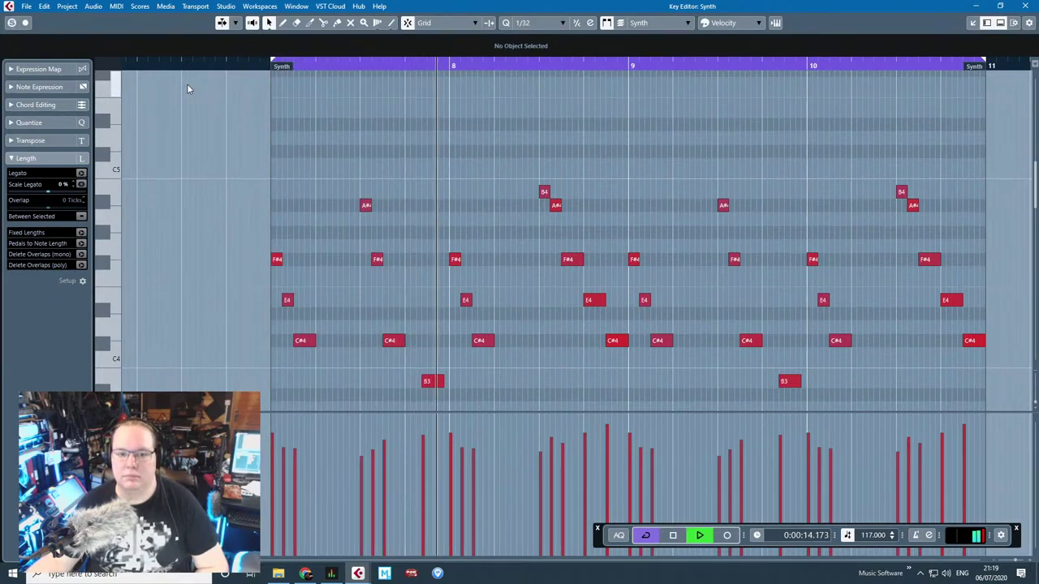
key(space)
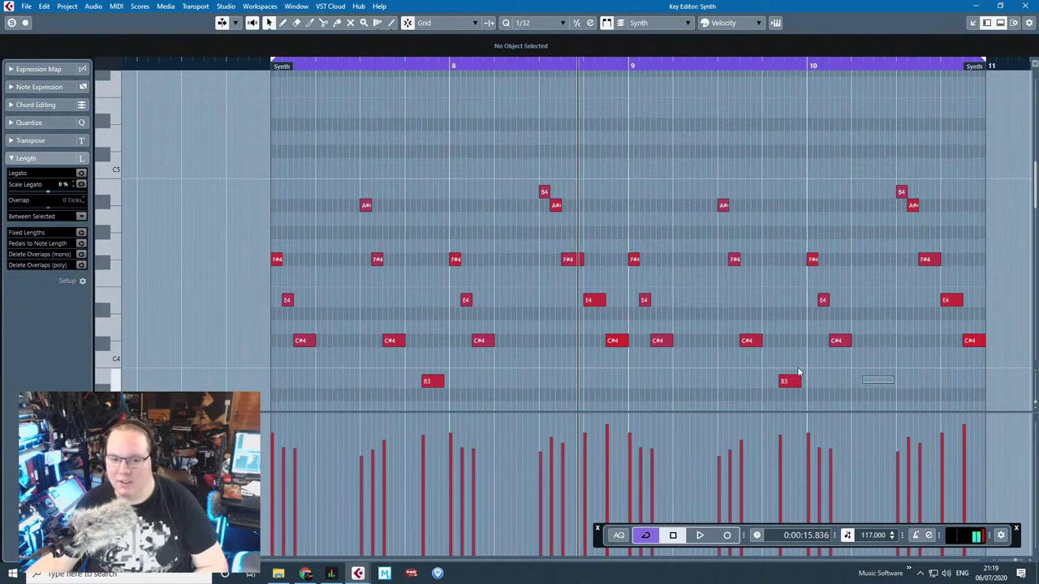
Step: Move the B3 notes in bars 7 and 9 to 7.4.3 and 9.4.3, and set playback to start just before bar 7
click(423, 381)
drag(442, 384, 448, 385)
click(504, 144)
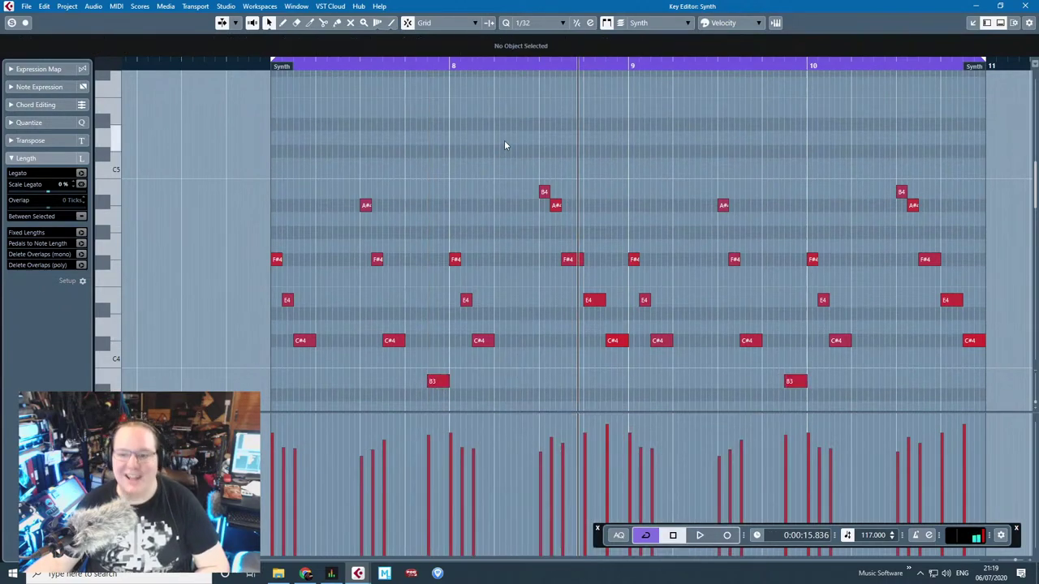
click(253, 64)
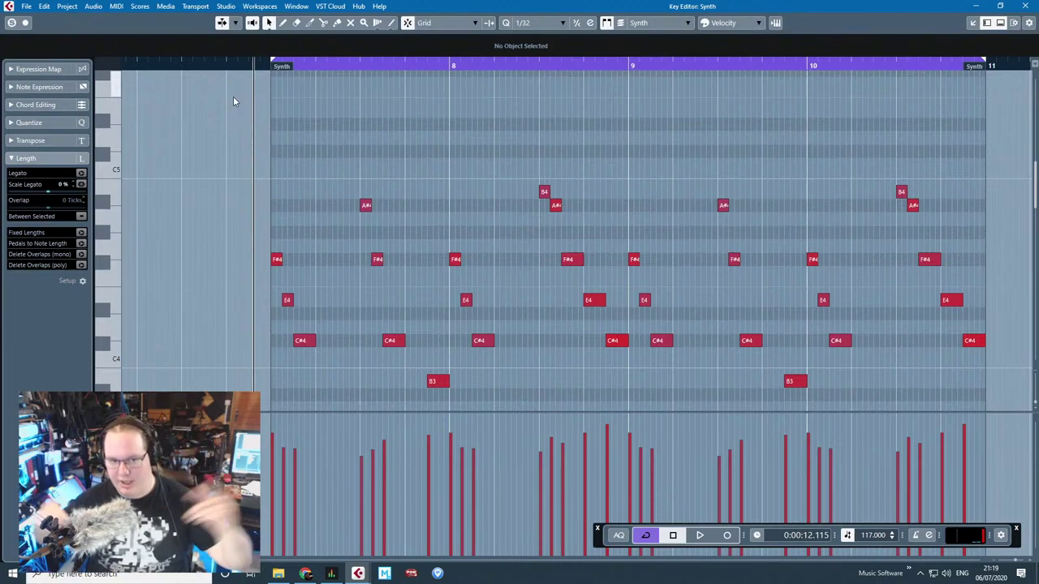
Step: Play the descending melody with all tracks through bar 10 and return to the project arrangement
key(space)
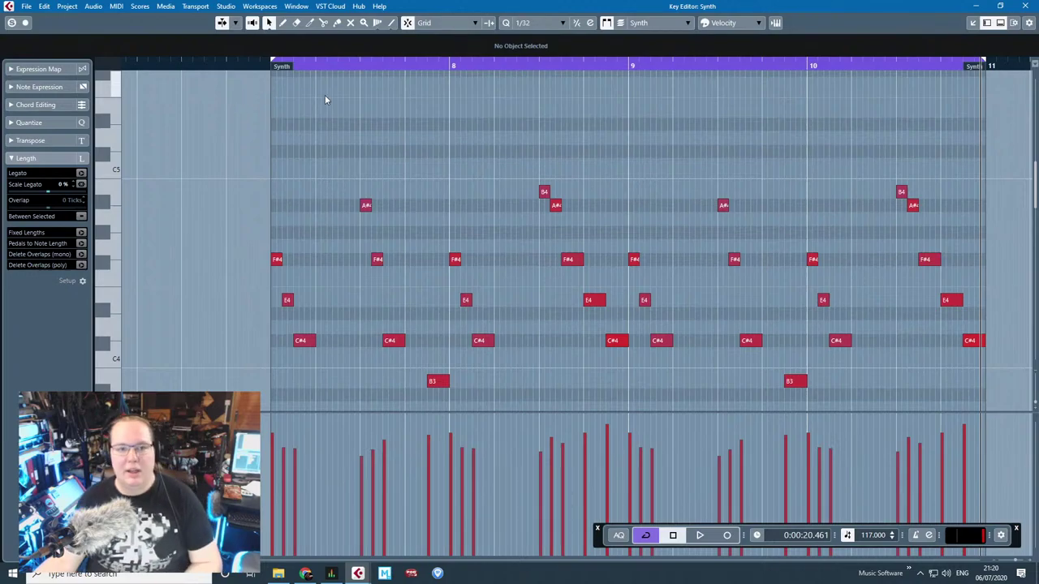
scroll(325, 100, down, 2)
click(1023, 6)
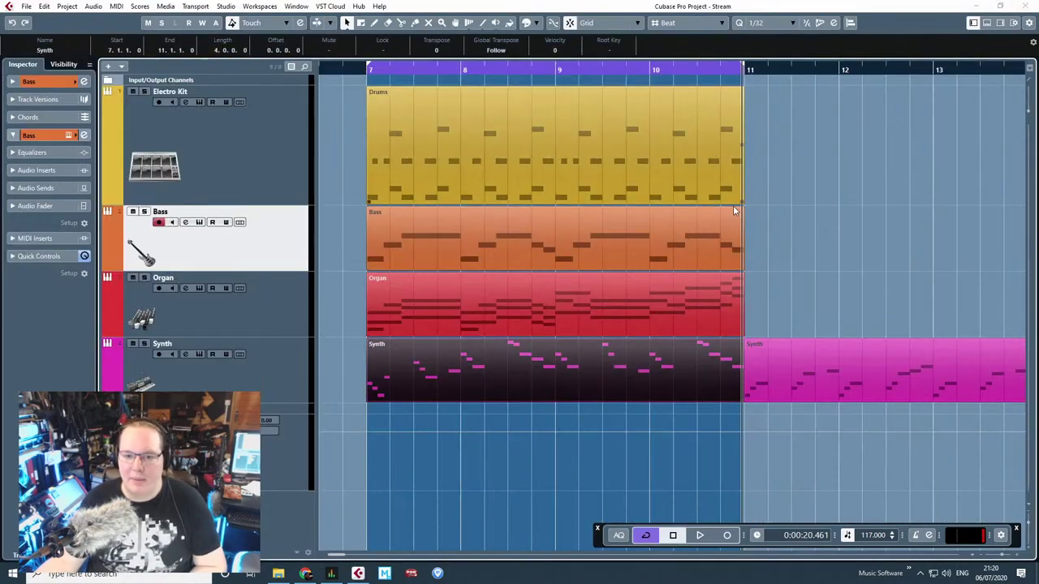
Step: Split the Synth part at bars 8, 9 and 10 and delete all Synth parts except the one in bar 7
scroll(721, 212, down, 2)
scroll(635, 388, up, 2)
alt+click(625, 387)
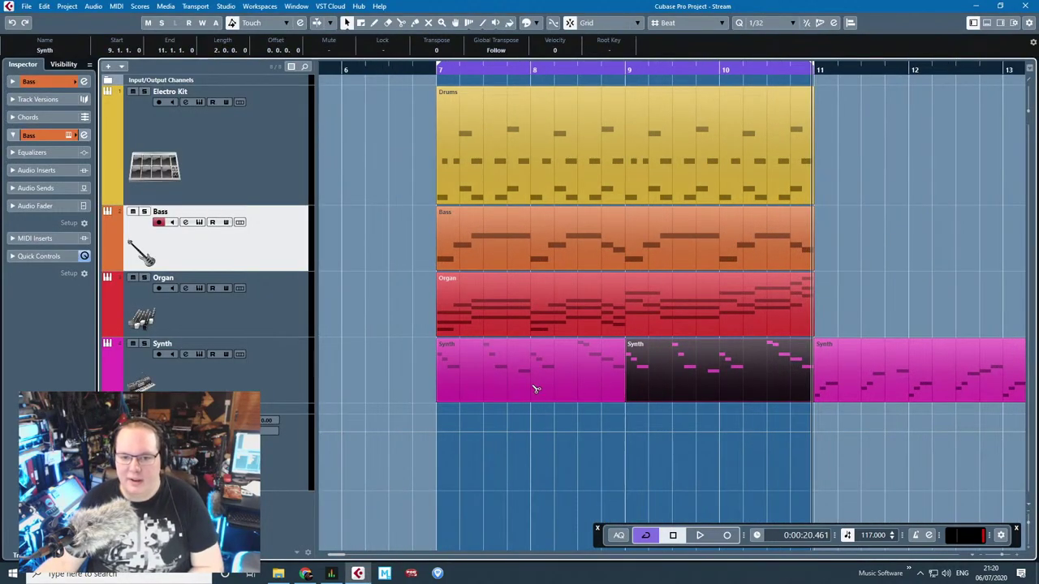
alt+click(532, 386)
key(Delete)
alt+click(721, 372)
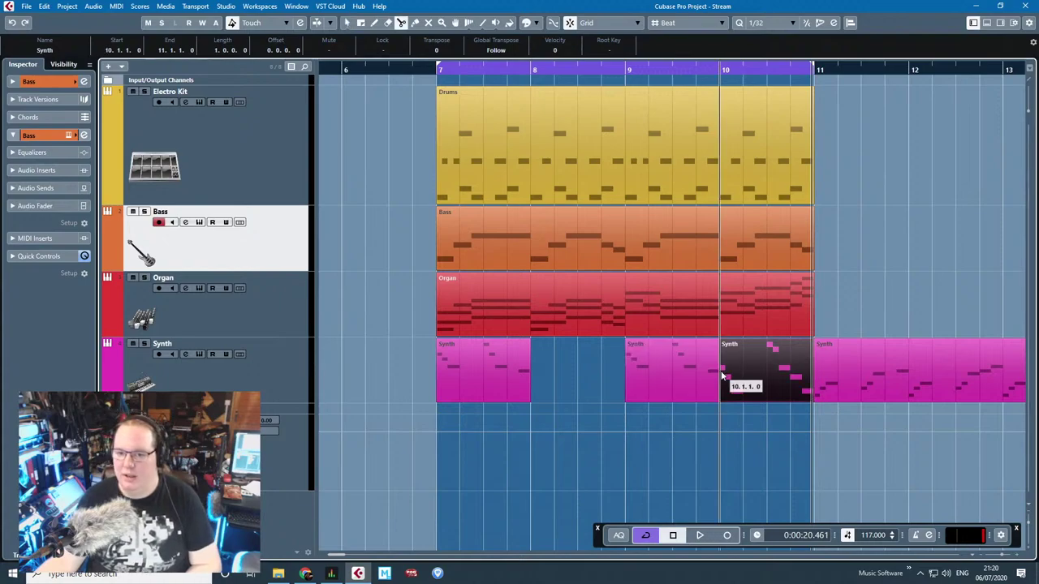
drag(581, 365, 878, 375)
key(Delete)
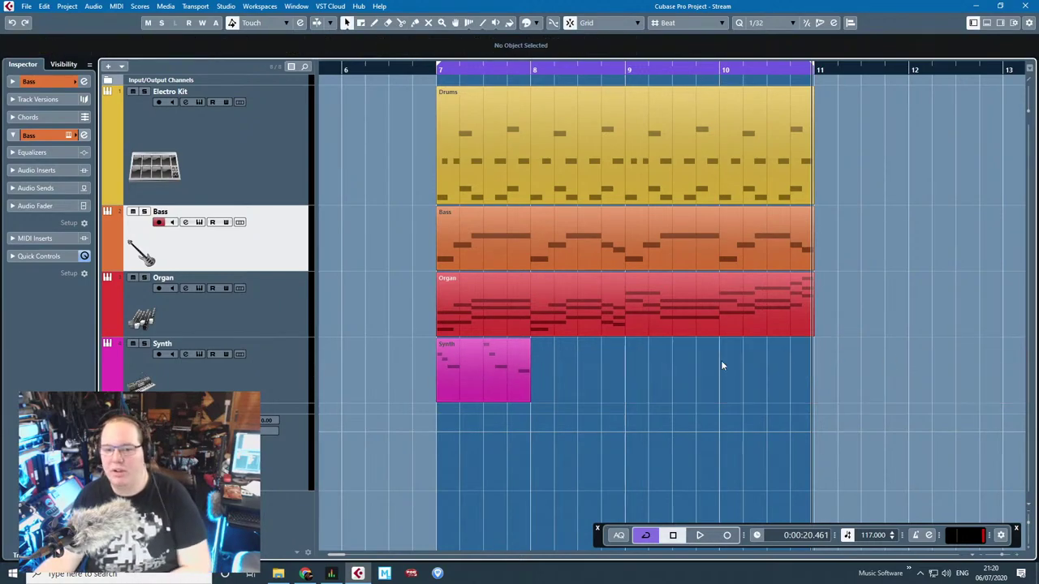
Step: Open the bar 7 Synth part and raise its first E4 and C#4 notes to F#4
double_click(498, 374)
scroll(293, 351, up, 4)
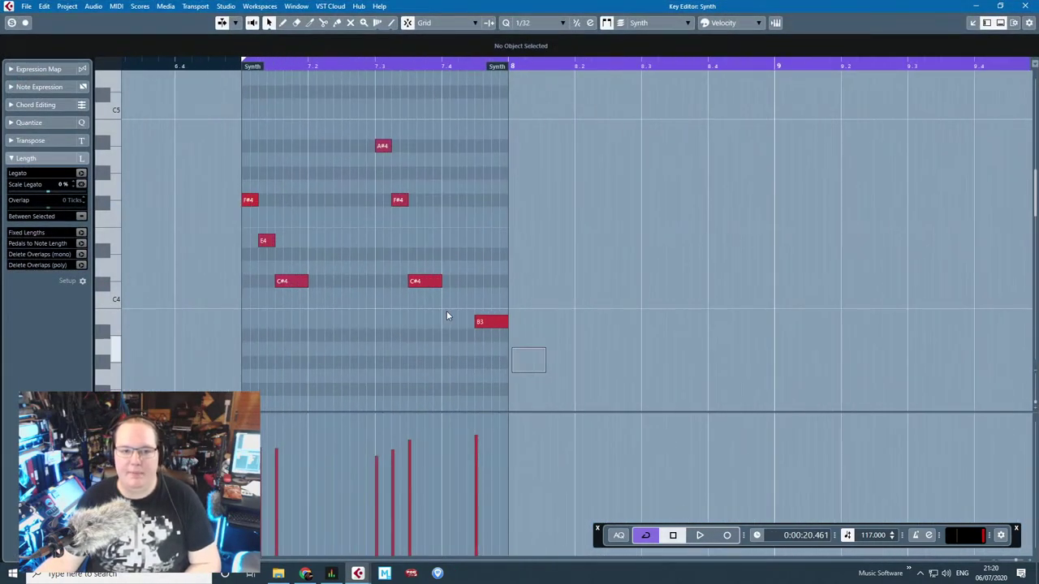
scroll(299, 302, up, 2)
click(219, 201)
drag(249, 240, 249, 201)
drag(301, 280, 265, 200)
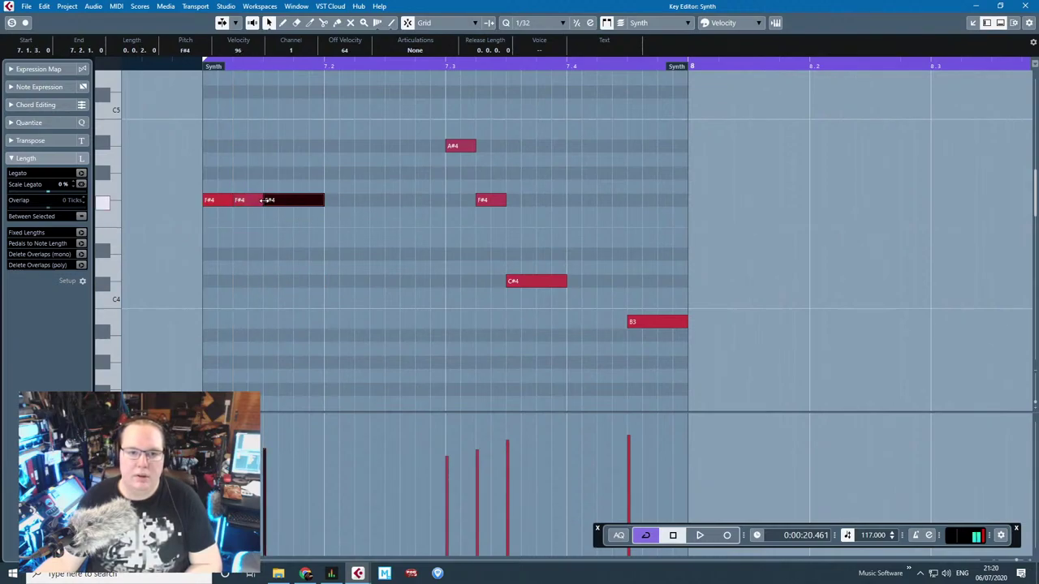
Step: Solo the synth editor and audition the repeated F#4 notes from the start of bar 7
click(200, 72)
key(s)
click(197, 67)
click(203, 68)
key(space)
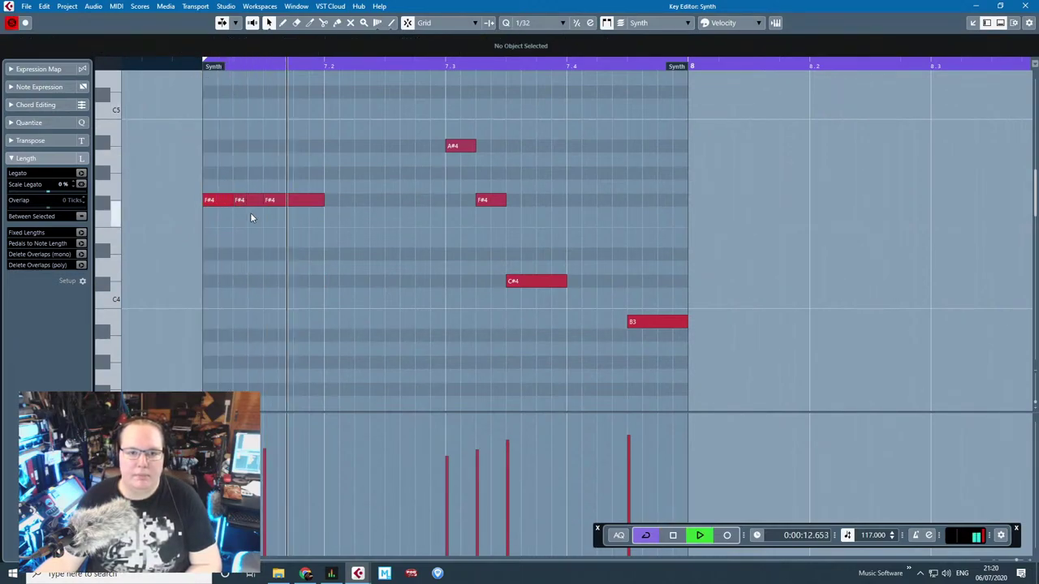
key(space)
Step: Shorten the F#4 notes at 7.1.2 and 7.1.3 and duplicate short F#4 notes to 7.2.1, 7.2.3 and 7.2.4
drag(325, 219, 248, 200)
click(228, 183)
click(202, 67)
key(space)
key(space)
drag(321, 200, 456, 205)
key(h)
key(ctrl+d)
key(ctrl+d)
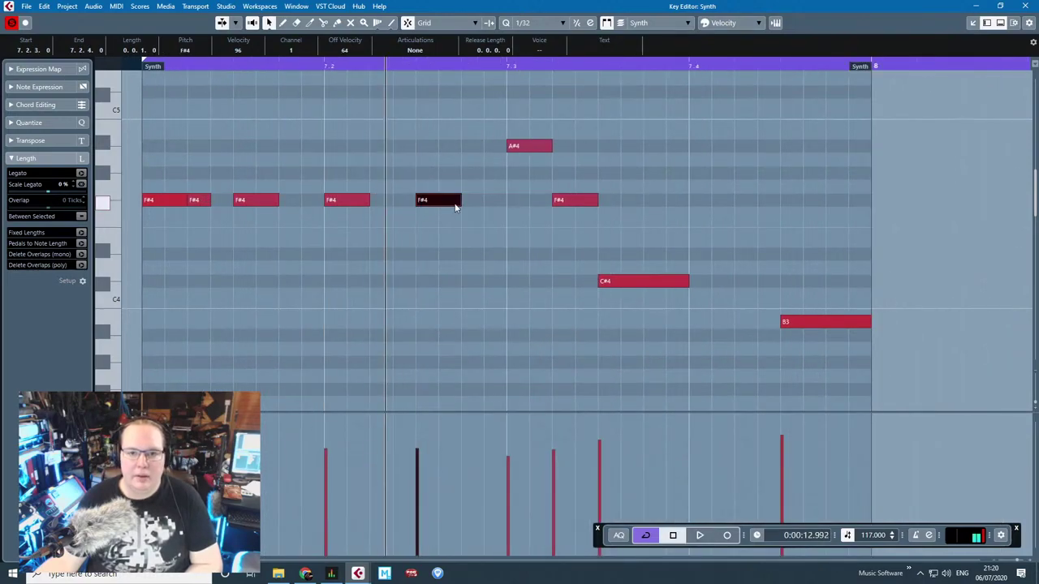
key(ctrl+d)
Step: Raise the C#4 at 7.3.3 to G#4, move the final B3 to B4 at 7.4.1, and play bar 7
click(139, 66)
key(space)
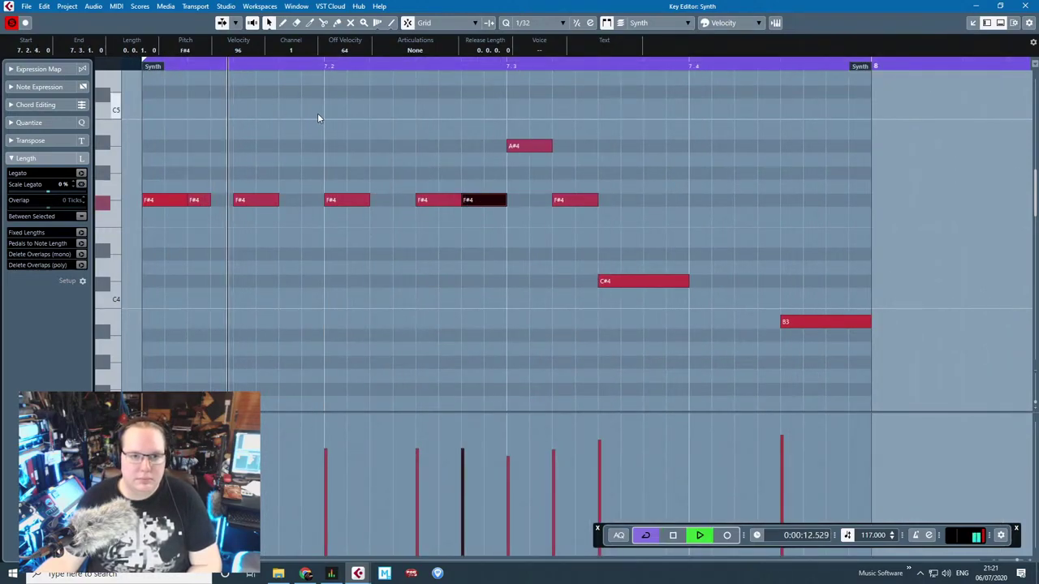
key(space)
drag(603, 281, 608, 173)
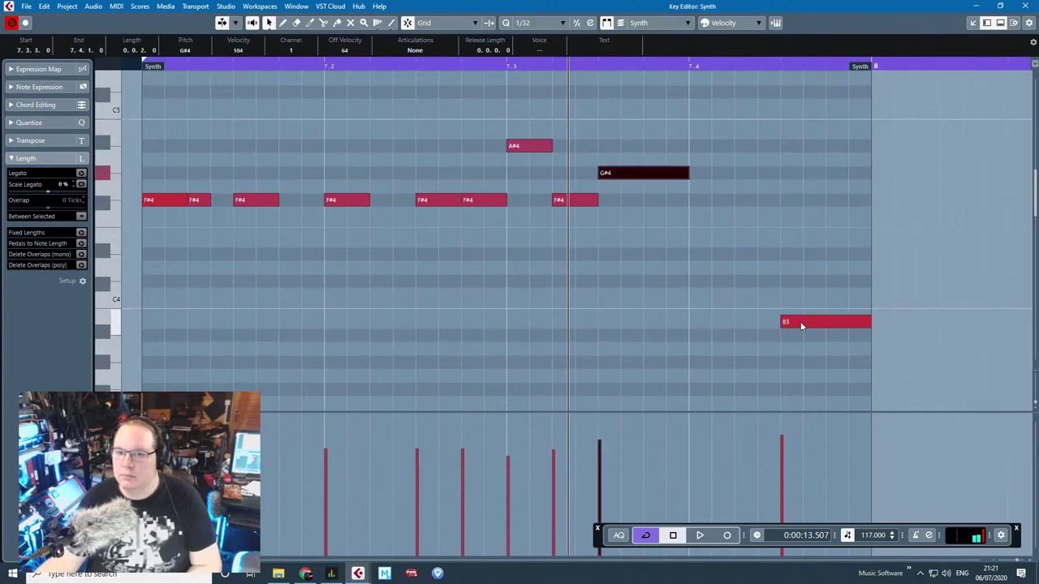
drag(800, 322, 711, 133)
key(space)
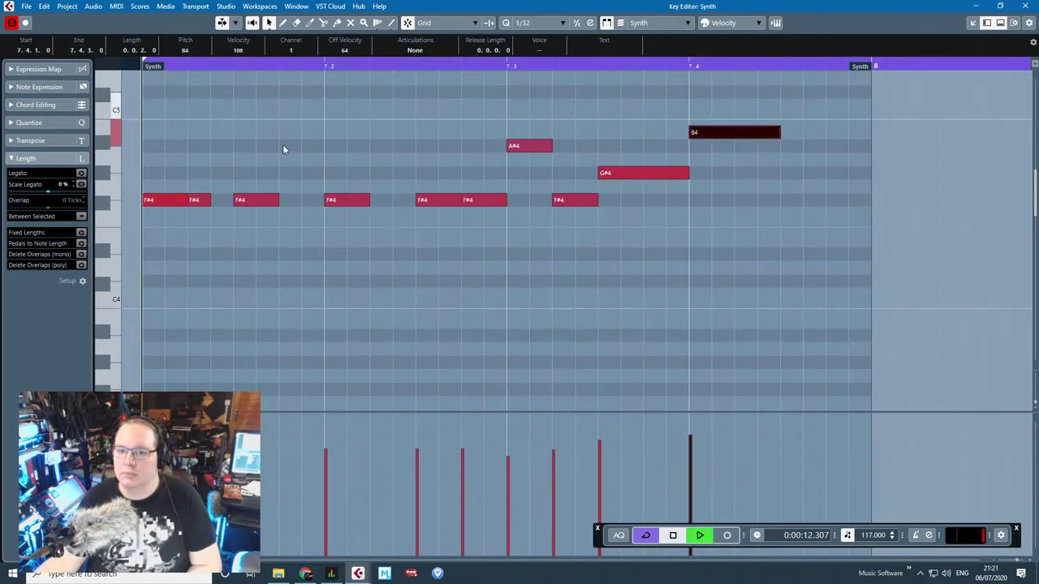
scroll(328, 166, down, 2)
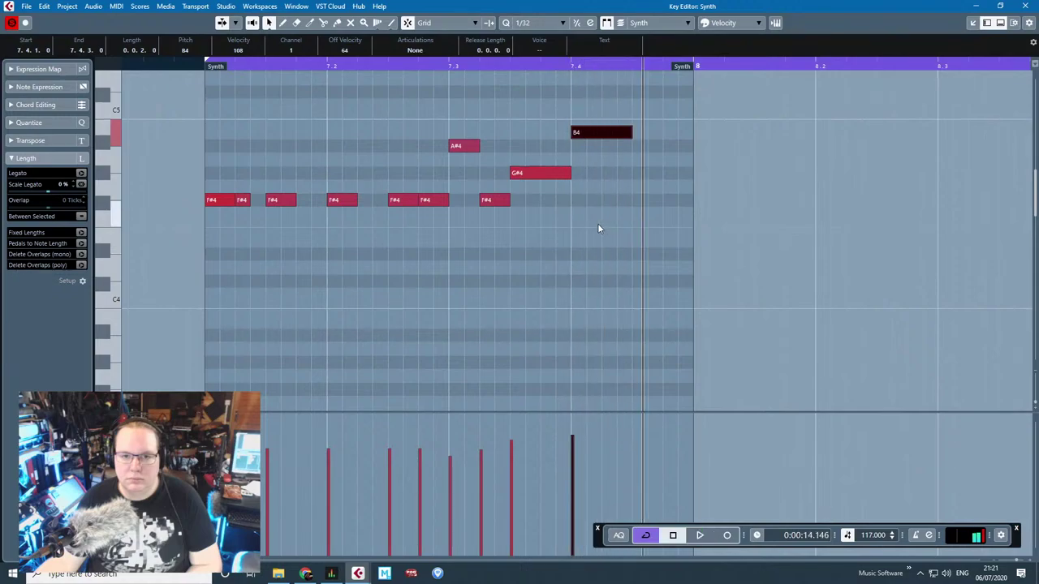
Step: Raise the G#4 at 7.3.3 to B4, lower the note at 7.4.1 to A#4, and play bar 7
scroll(598, 228, up, 2)
drag(548, 241, 545, 202)
click(599, 200)
drag(603, 201, 605, 214)
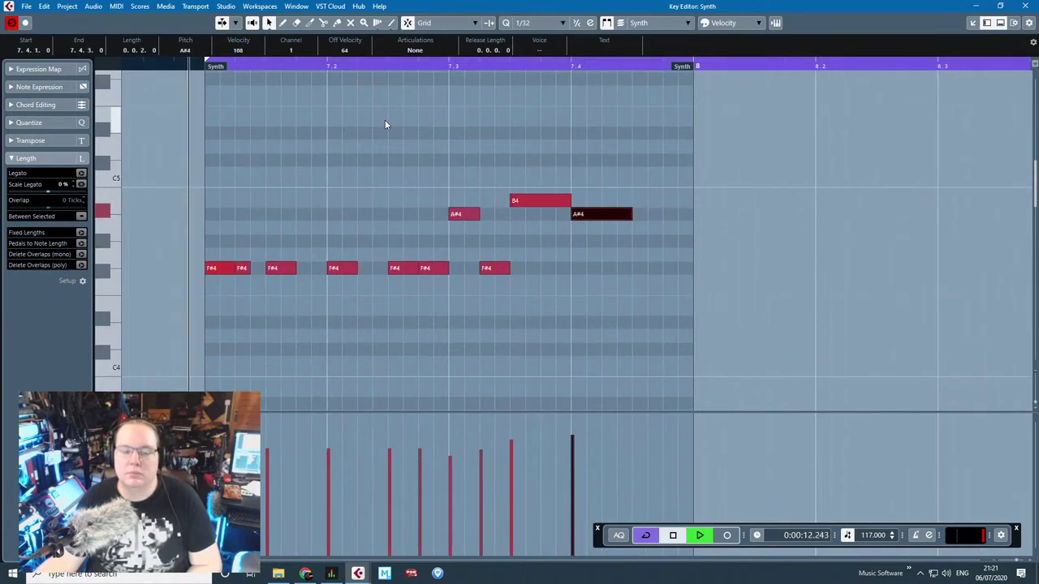
key(space)
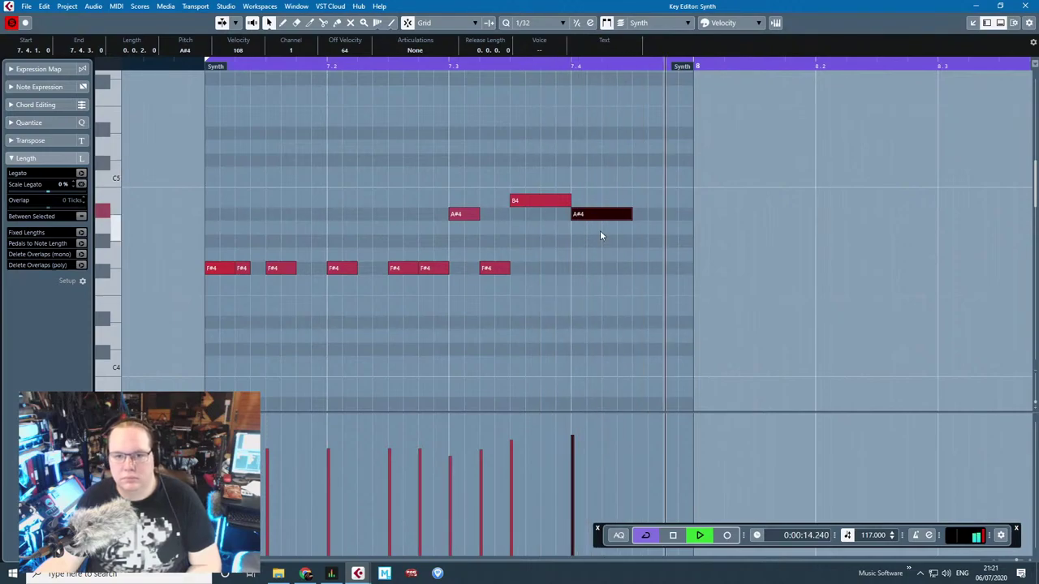
Step: Duplicate the A#4 to 7.4.3 as F#4, play the bar, and lower that last note to E4
key(ctrl+d)
drag(668, 215, 654, 273)
click(491, 311)
drag(186, 66, 188, 64)
key(space)
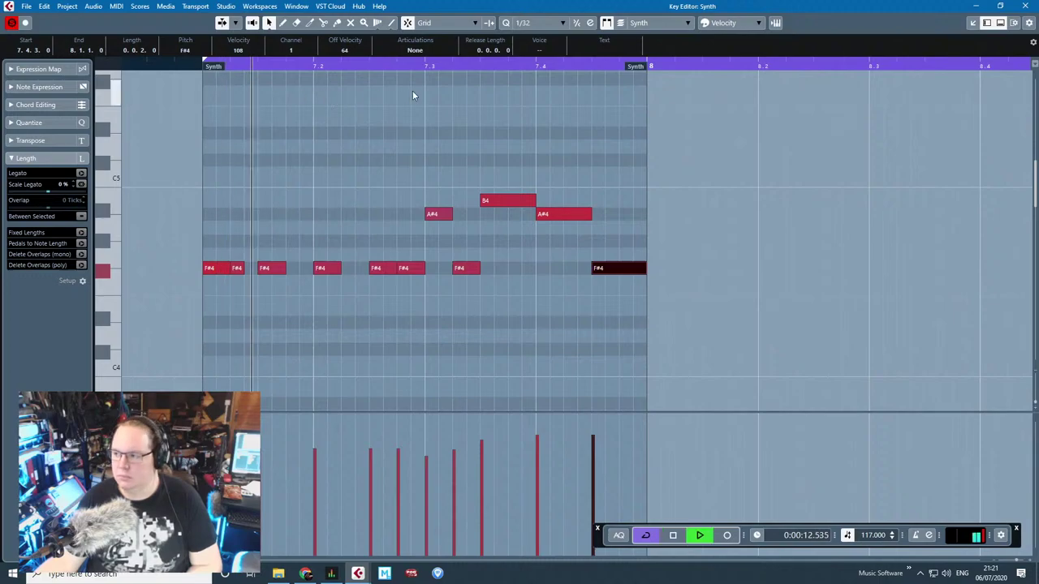
key(space)
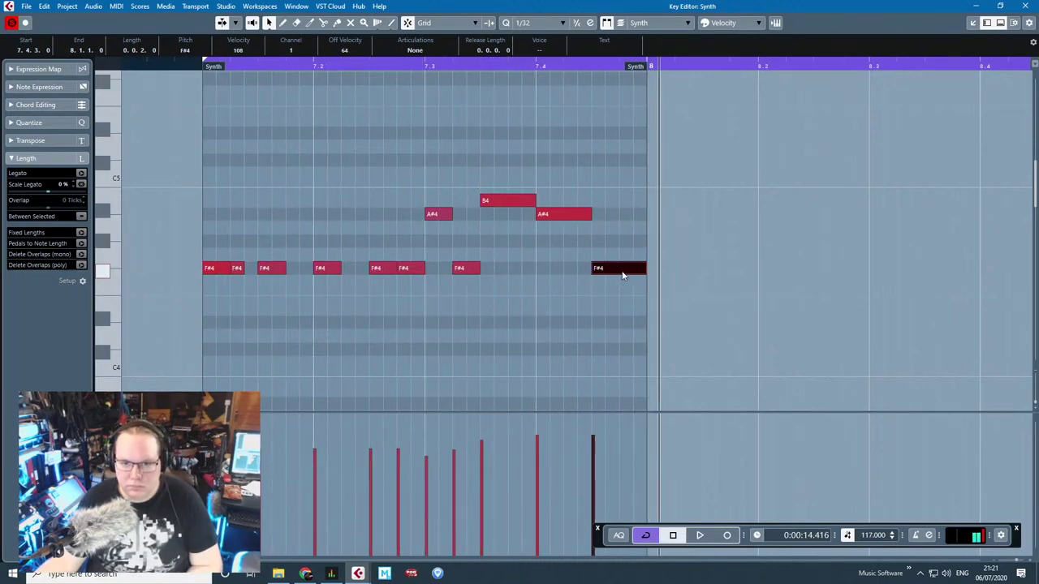
drag(621, 271, 619, 309)
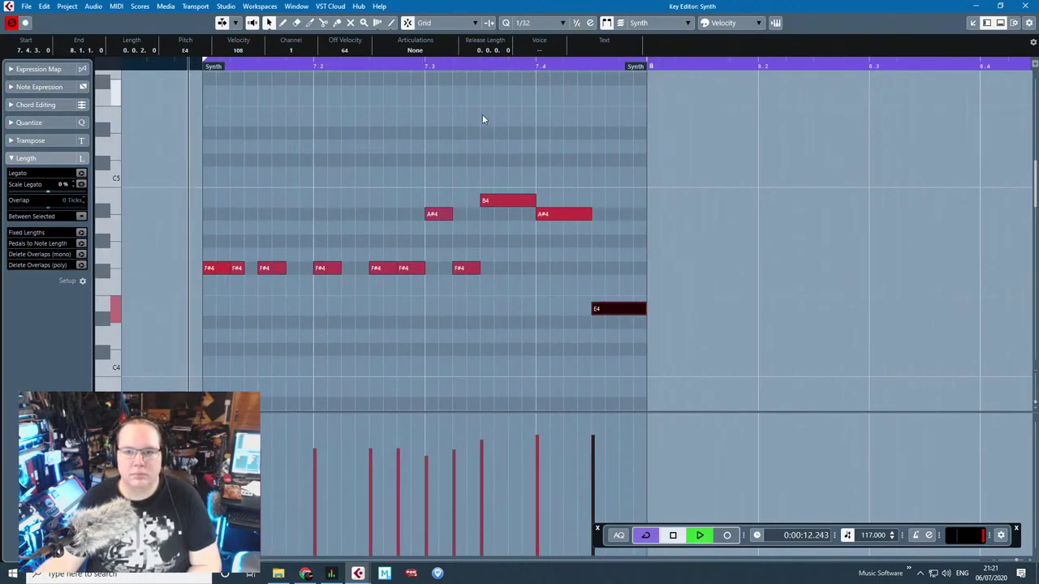
Step: Transpose bar 7's synth notes down so the phrase starts and ends on C#4, and play it
drag(666, 333, 173, 193)
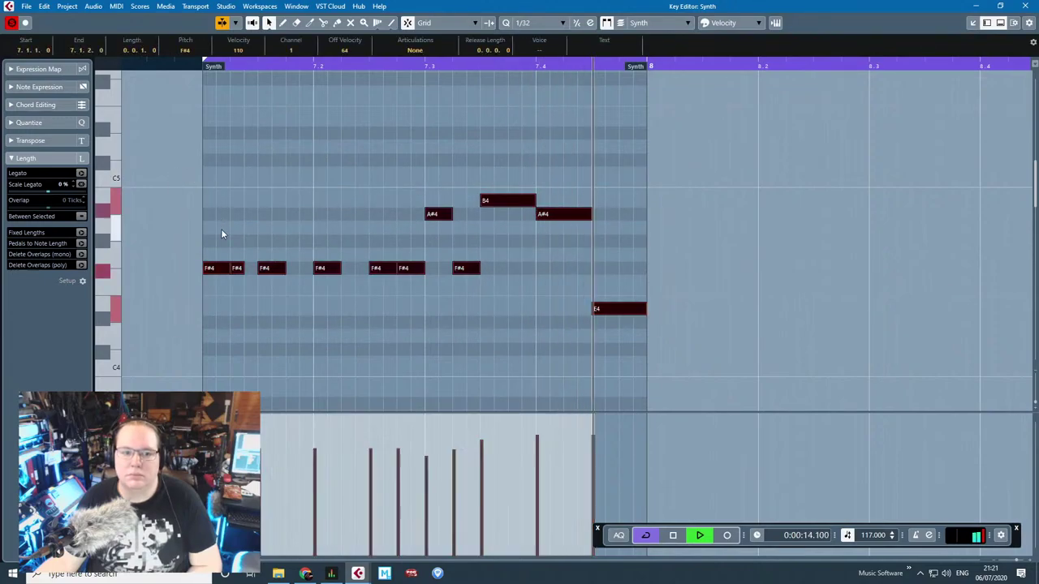
key(space)
click(532, 320)
drag(622, 308, 213, 287)
scroll(216, 195, down, 1)
drag(209, 67, 214, 81)
key(space)
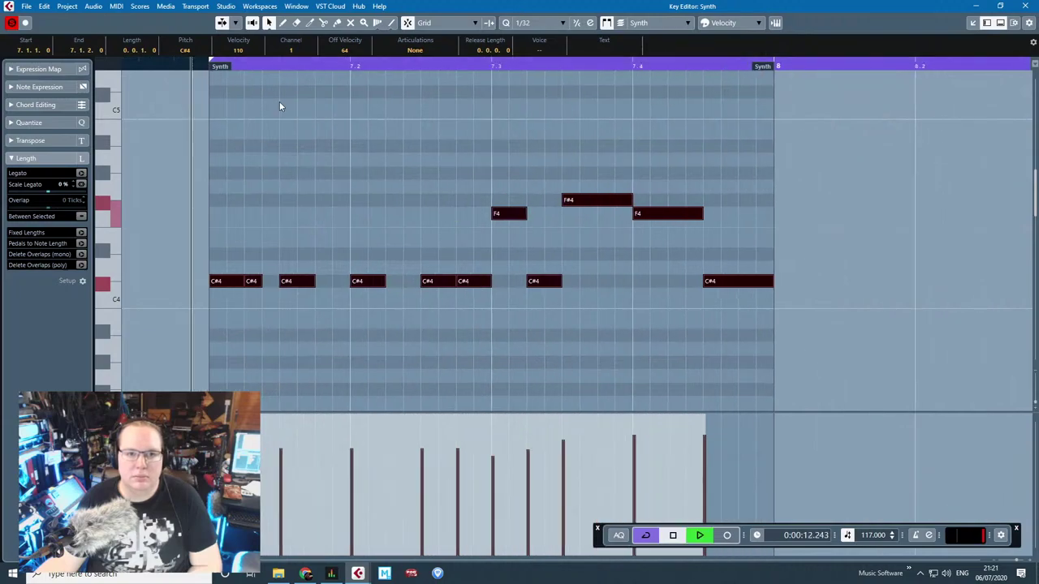
click(324, 128)
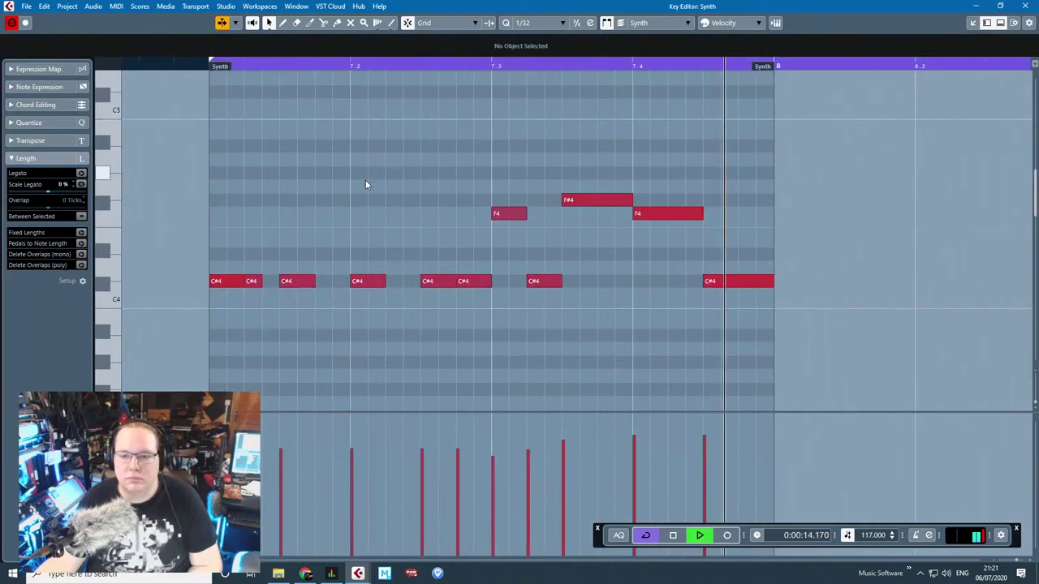
Step: Duplicate the bar 7 Synth part into bar 8 and lower all bar 8 notes two semitones to start on B3
scroll(365, 179, down, 1)
click(1024, 5)
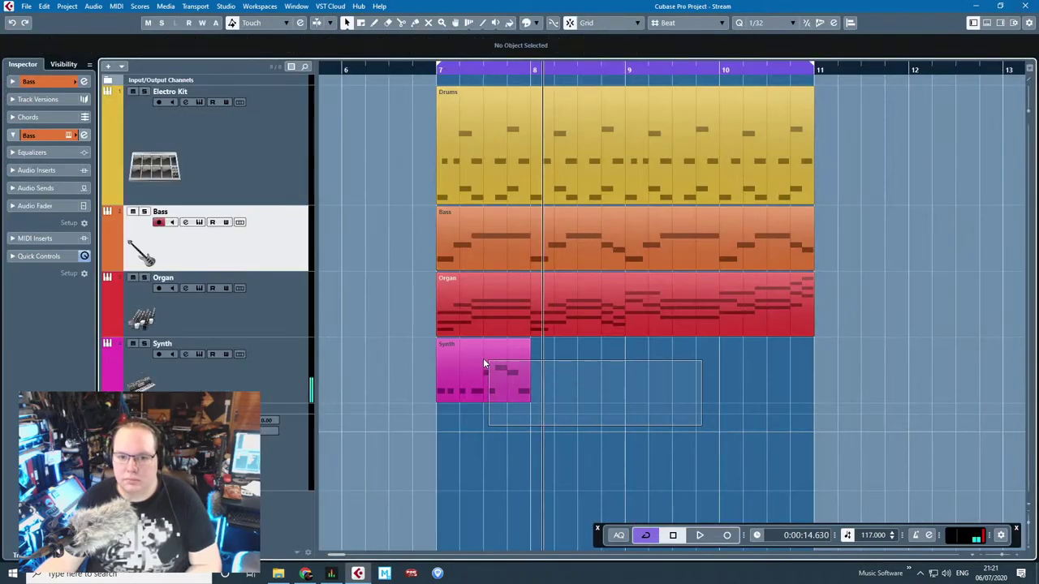
key(ctrl+d)
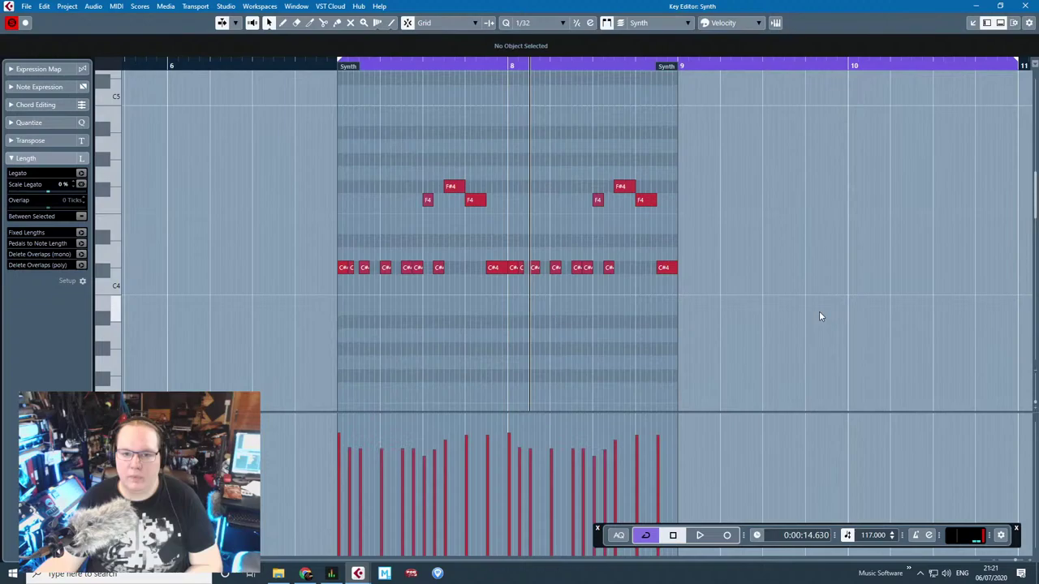
drag(822, 314, 512, 142)
scroll(523, 245, up, 4)
drag(500, 270, 501, 300)
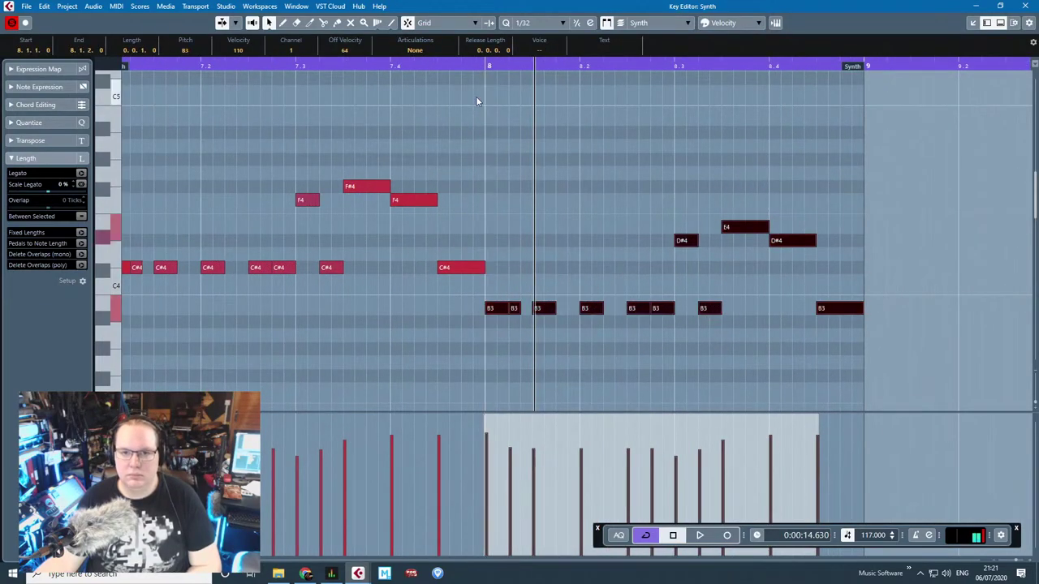
Step: Play the transposed synth phrase from the start of bar 8
click(477, 96)
click(485, 66)
key(space)
scroll(668, 212, up, 1)
scroll(669, 214, up, 1)
scroll(724, 242, down, 1)
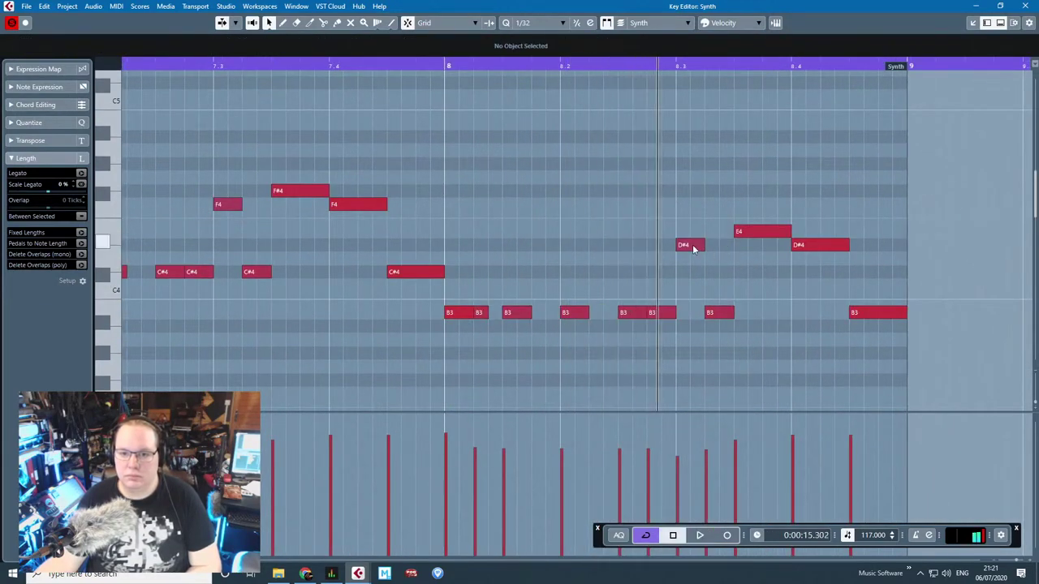
Step: Rework bar 8's second half into a rising line with E4 at 8.3.1, F#4 at 8.3.4 and G#4 at 8.4.3
click(688, 246)
click(753, 237)
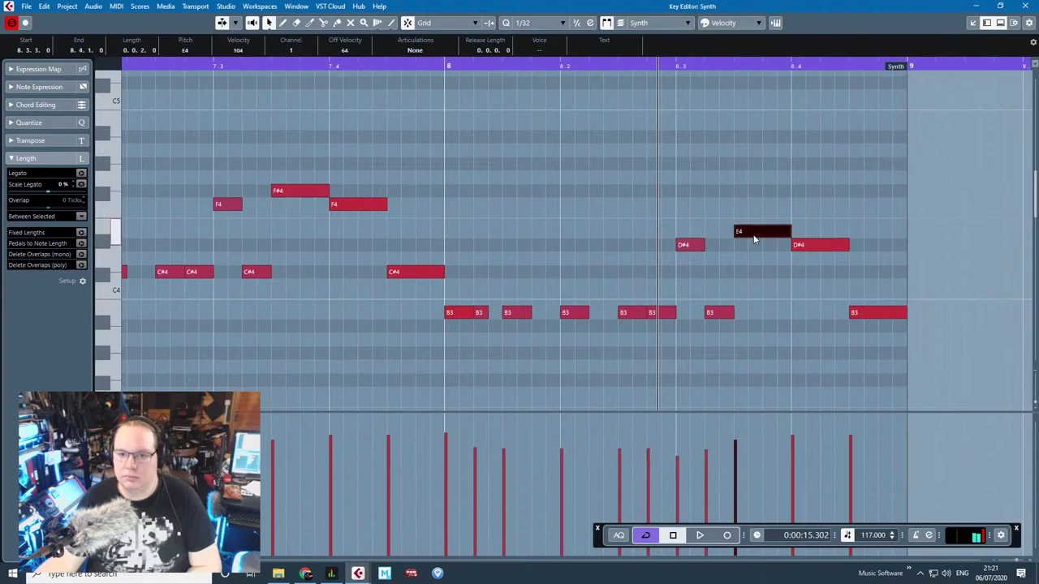
drag(698, 246, 735, 194)
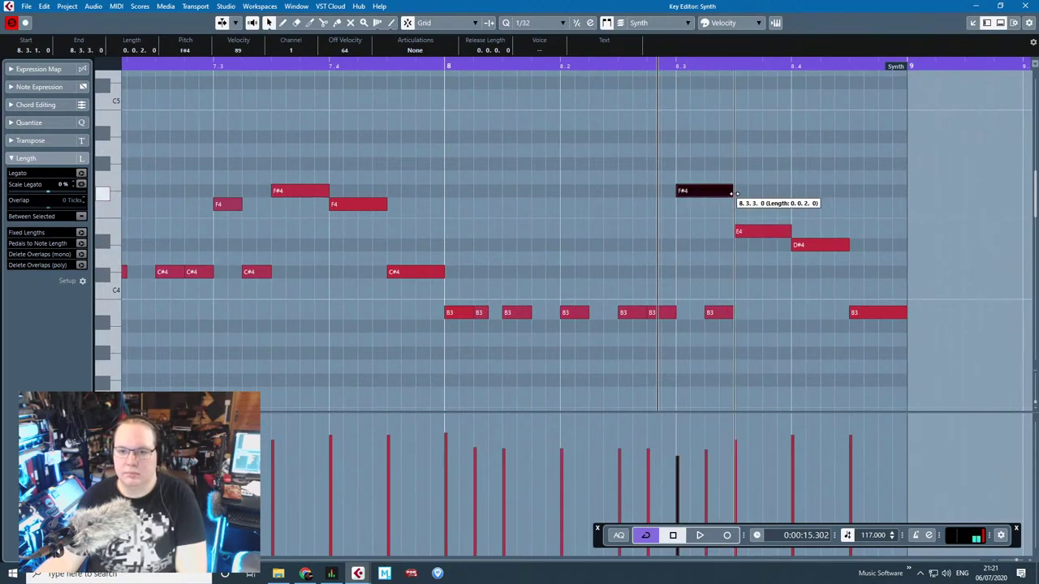
drag(754, 237, 695, 235)
drag(717, 196, 802, 196)
drag(812, 245, 871, 171)
Step: Delete the leftover B3 notes at 8.3.2 and 8.4.3 and play the rising line
click(870, 315)
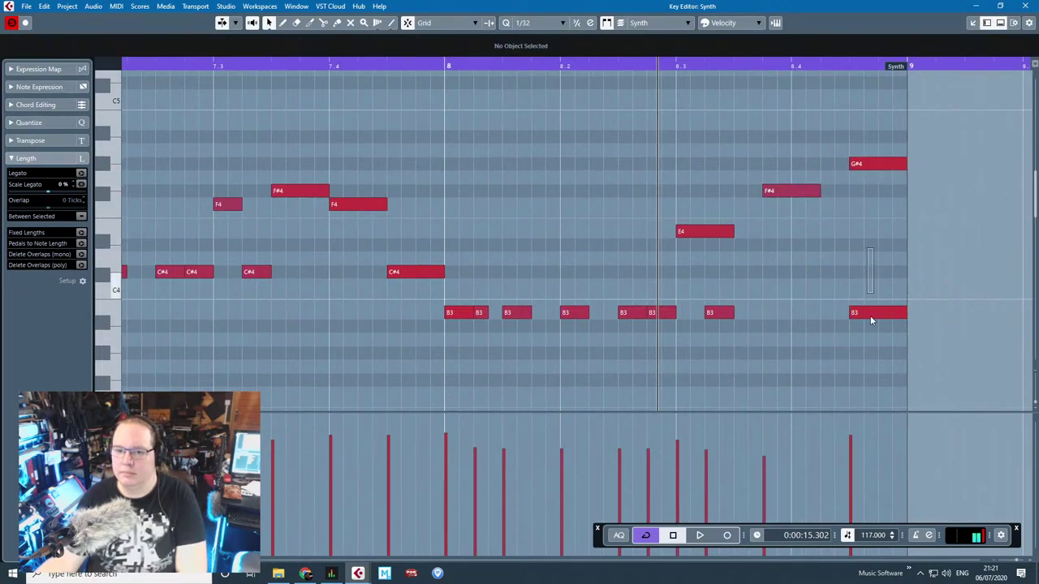
key(Delete)
click(718, 314)
key(Delete)
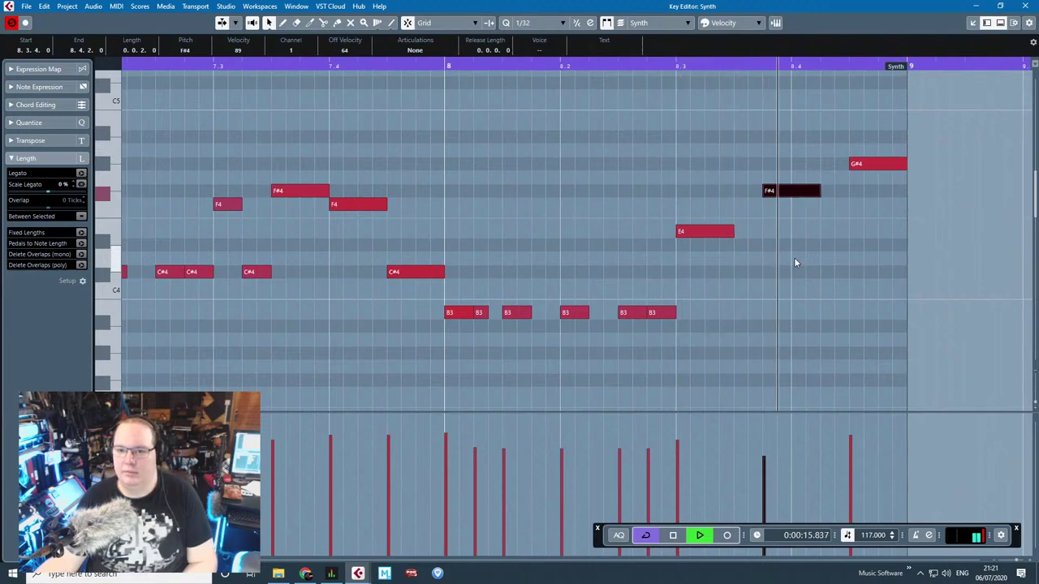
key(space)
Step: Lengthen bar 8's E4 and F#4 notes to 0.0.3.0 so each reaches the next note
drag(810, 269, 692, 189)
drag(818, 191, 848, 191)
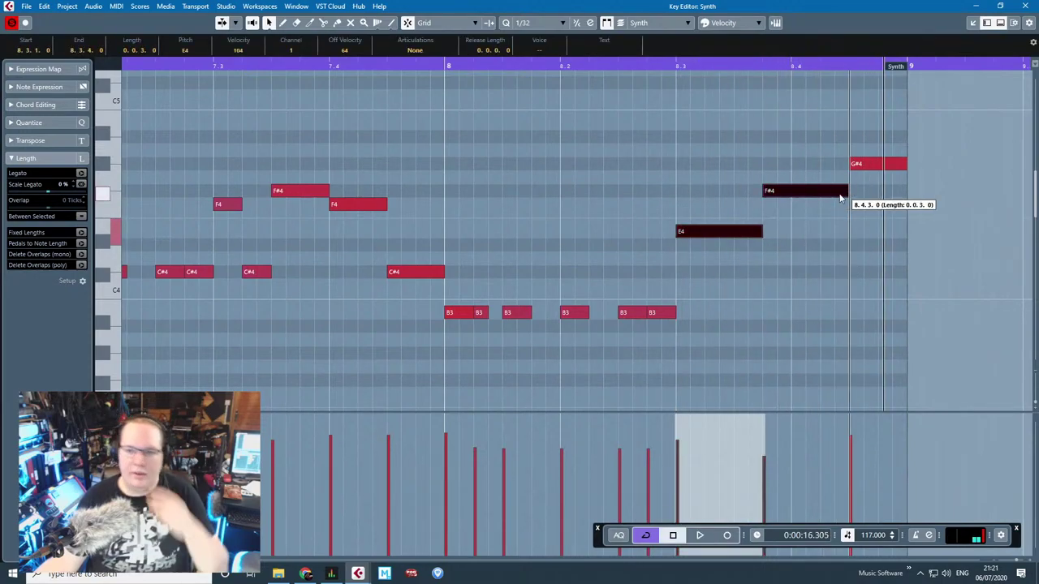
click(652, 221)
Step: Duplicate the two-bar Synth part into bars 9 and 10 and play all tracks from just before bar 7
click(1026, 6)
click(531, 371)
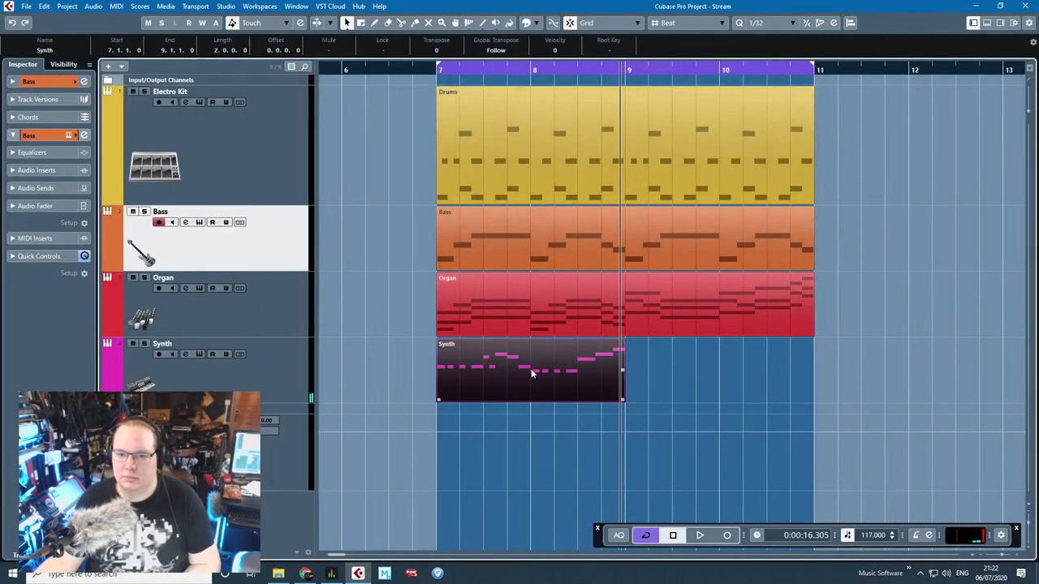
key(ctrl+d)
click(431, 68)
key(space)
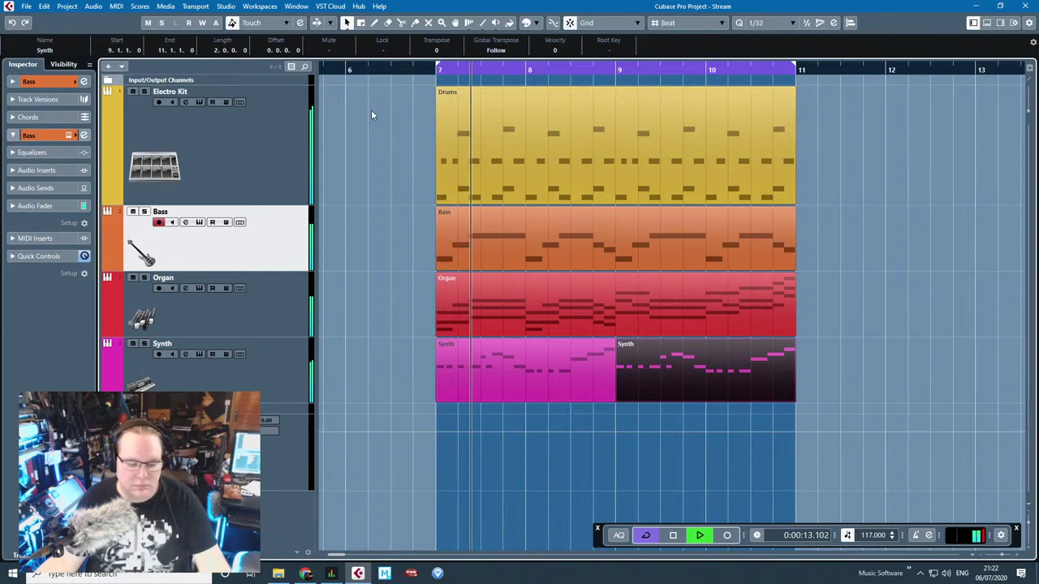
click(491, 360)
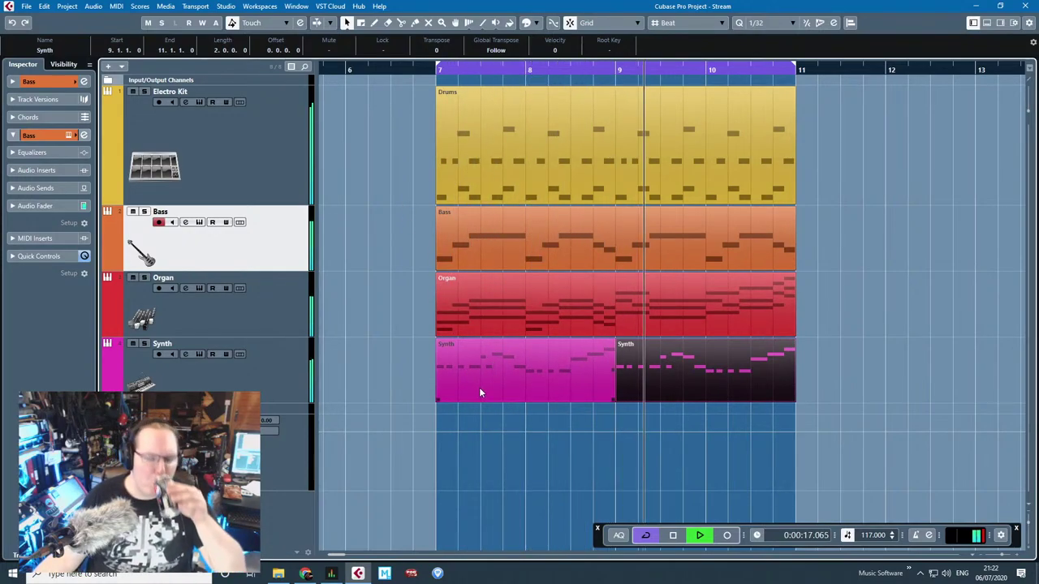
mouse_move(465, 383)
mouse_down()
mouse_move(669, 375)
mouse_move(457, 389)
mouse_up()
Step: Delete the copied Synth part in bars 9 and 10, stop playback, and reopen the bars 7 and 8 part
click(716, 368)
key(Delete)
key(space)
double_click(551, 376)
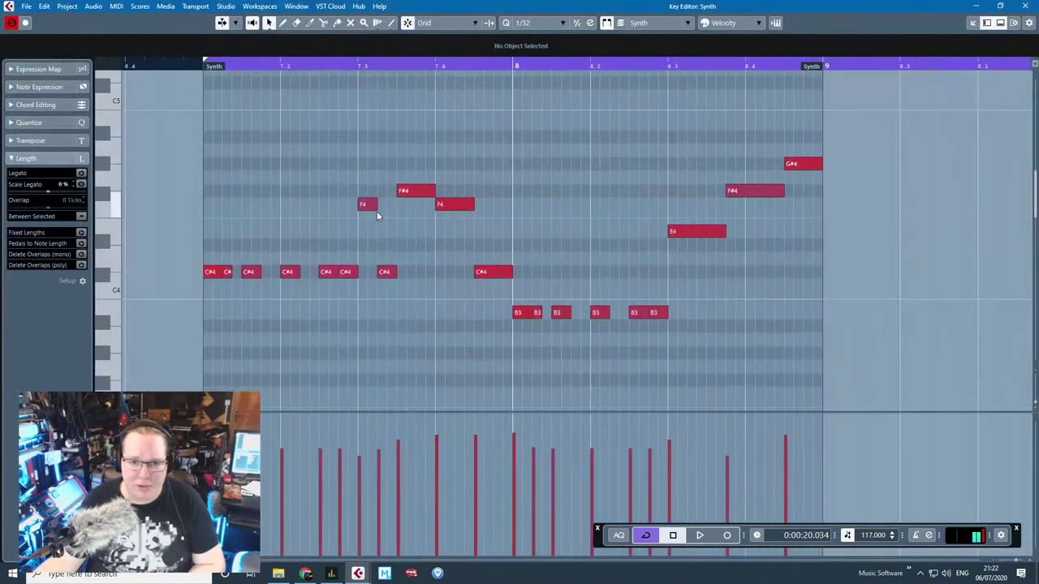
scroll(286, 134, up, 1)
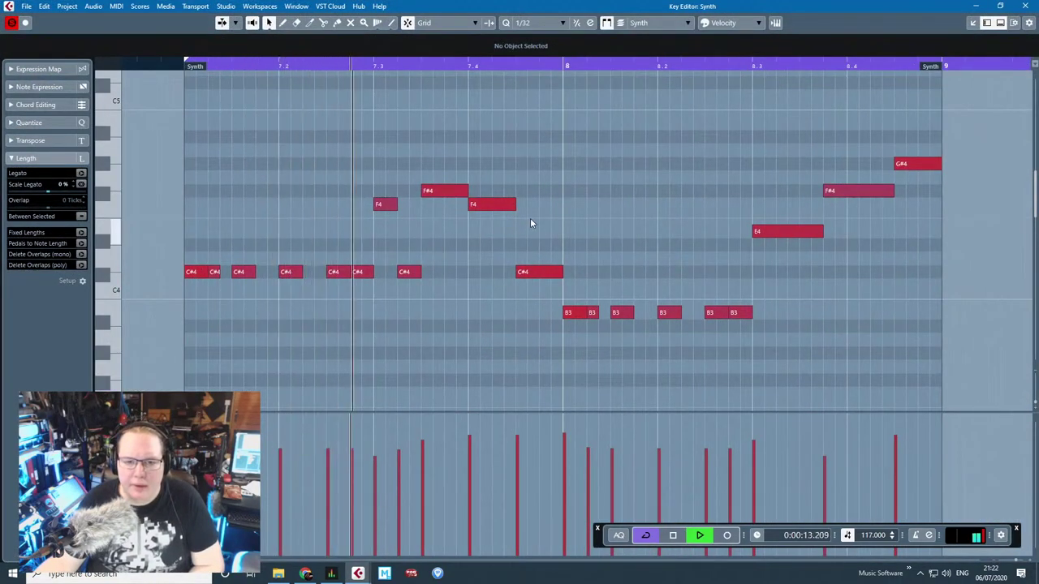
Step: Raise bar 7's two F4 notes to F#4 and the F#4 between them to G#4, and play the changed line
key(space)
drag(533, 226, 389, 202)
key(Up)
drag(449, 190, 453, 165)
key(space)
click(268, 86)
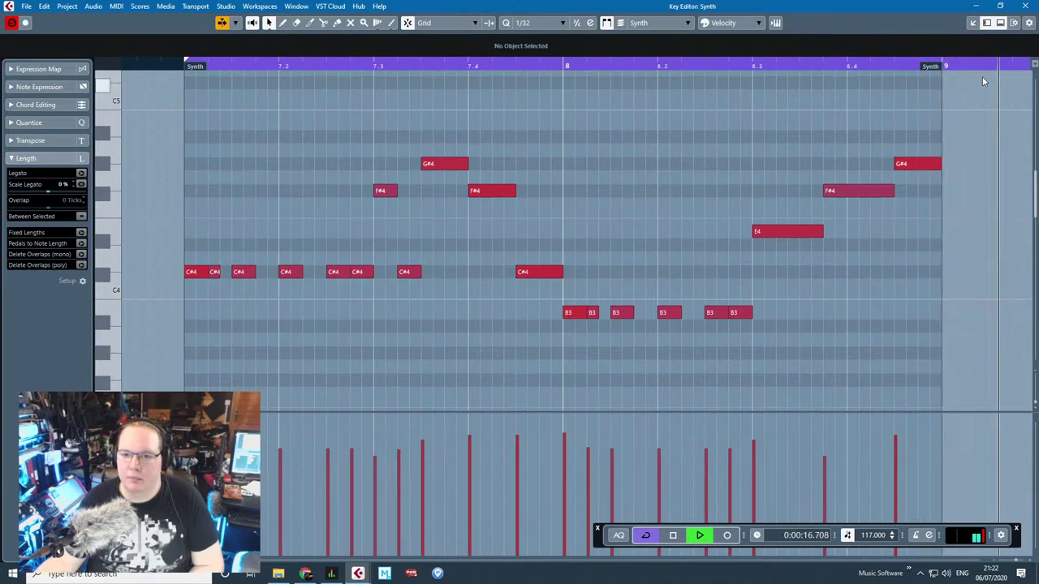
key(space)
Step: Leave the note editor, duplicate the two-bar Synth part into bars 9 and 10, and play all tracks
click(1025, 5)
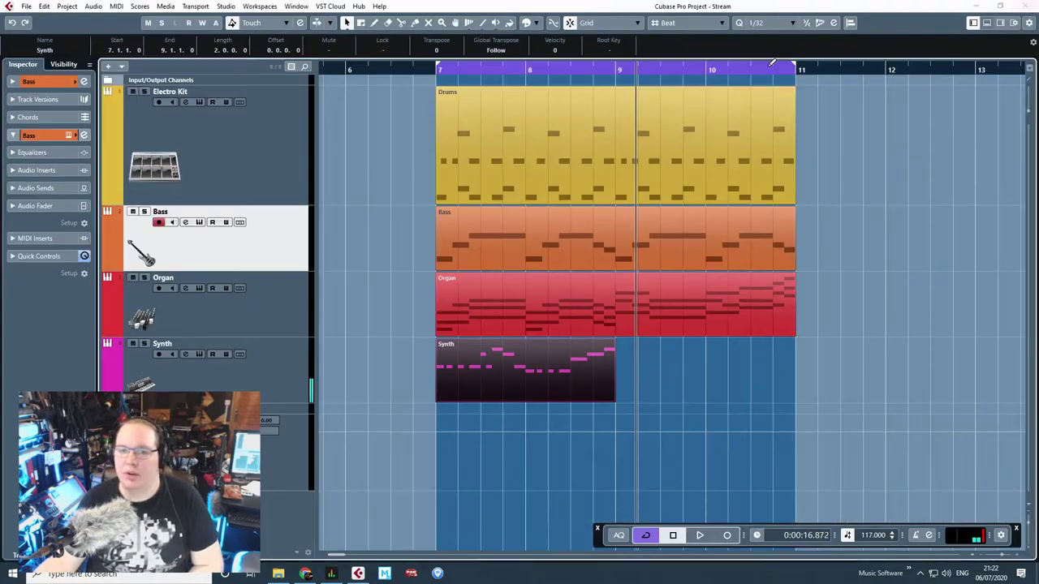
click(430, 70)
key(space)
key(ctrl+d)
click(954, 126)
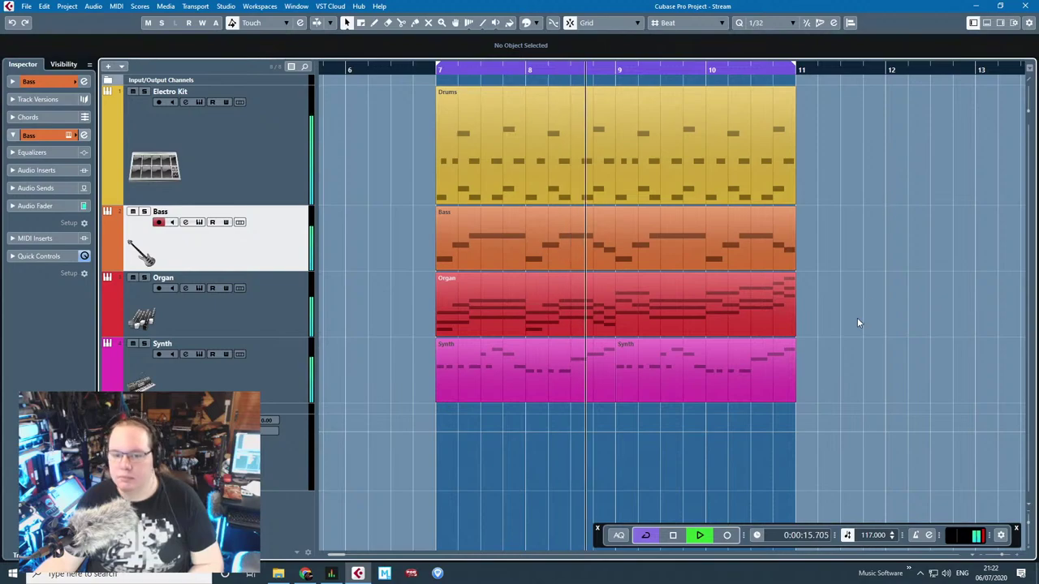
scroll(857, 320, up, 1)
scroll(844, 324, down, 1)
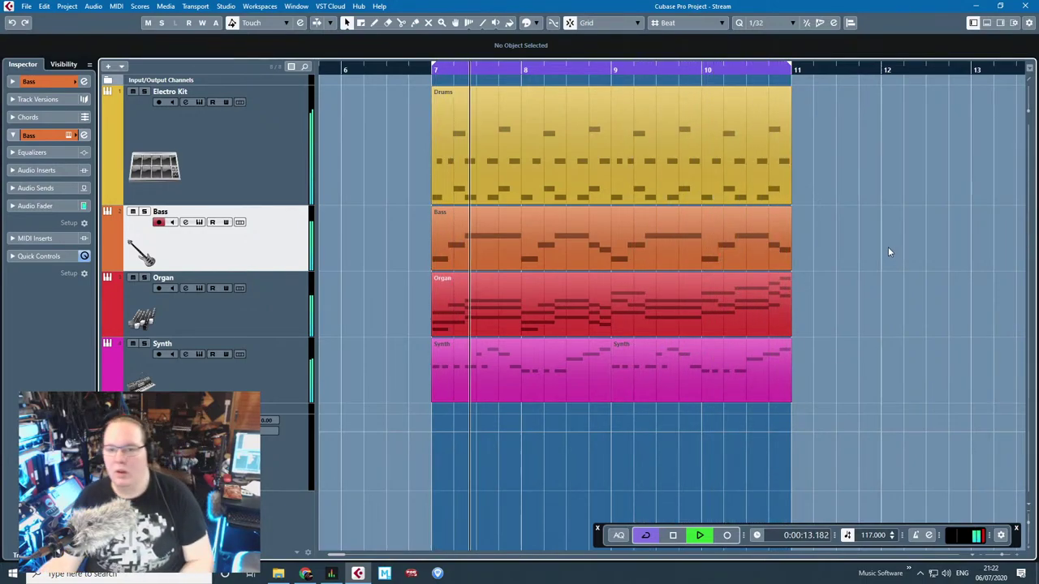
key(space)
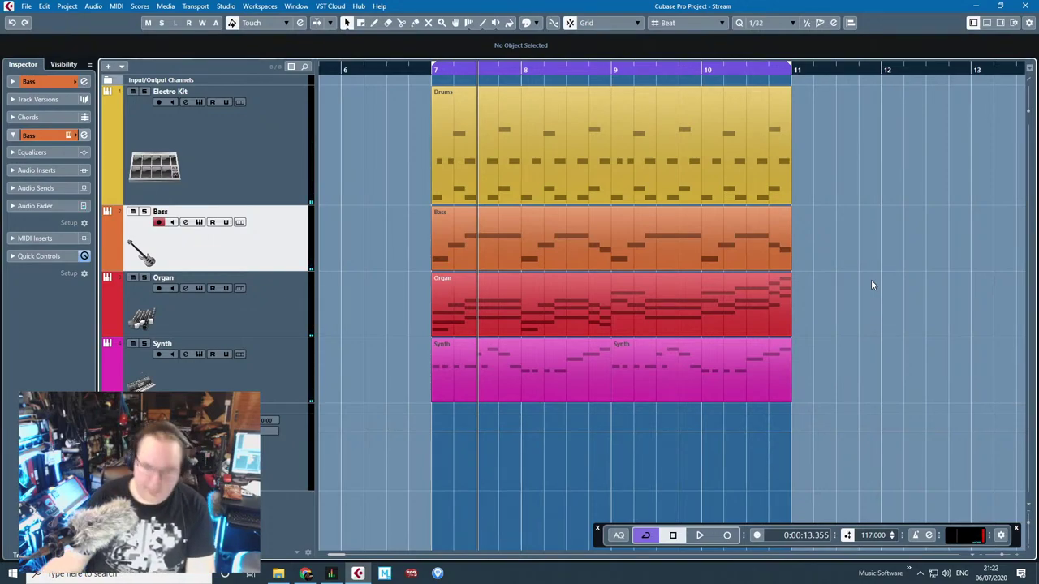
Step: Solo the Organ track and, while it plays, cut its lows with EQ band 1 at 24.4 Hz and -24.0 dB
click(12, 154)
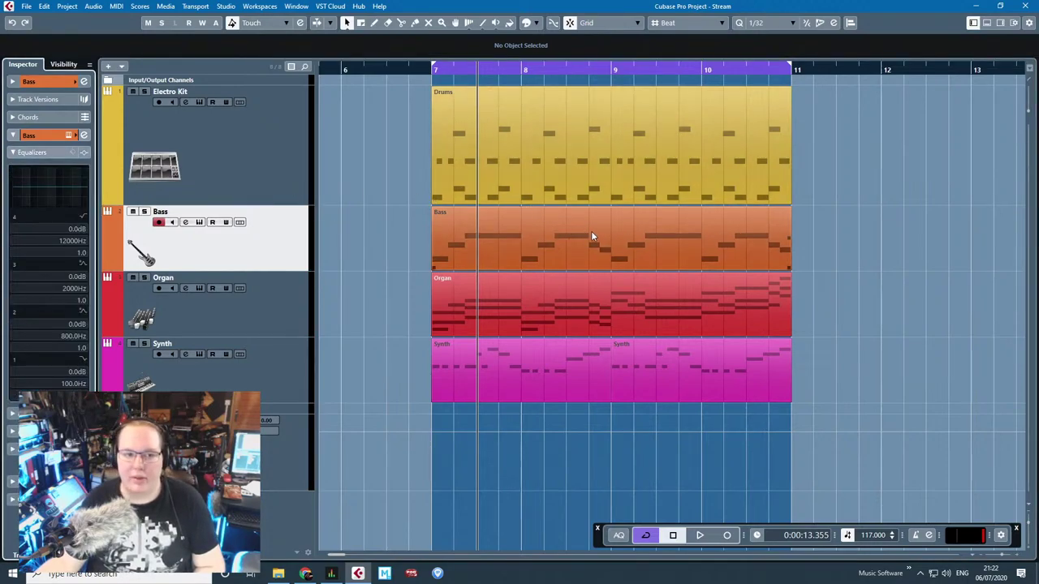
click(327, 288)
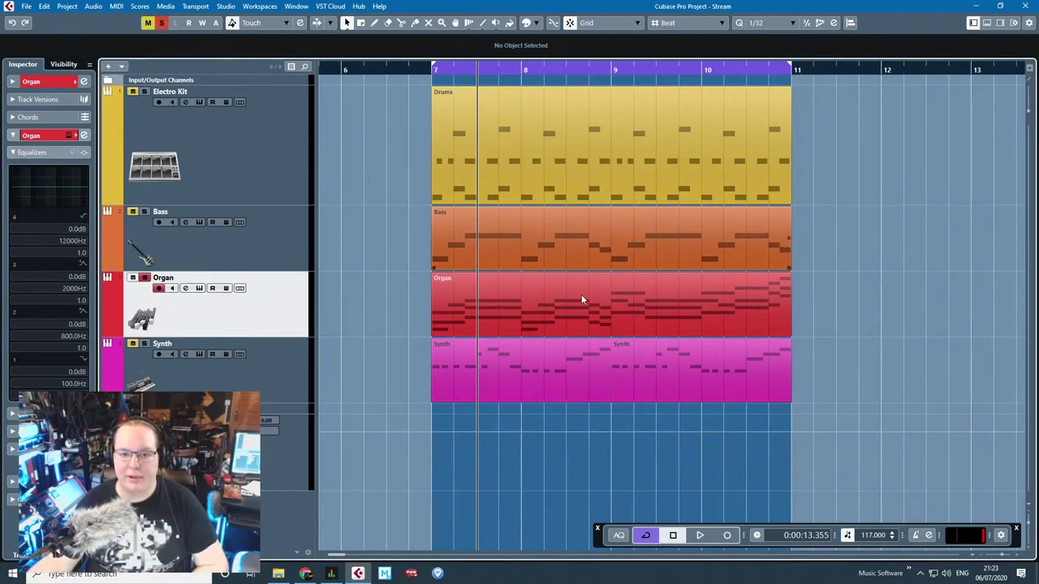
key(space)
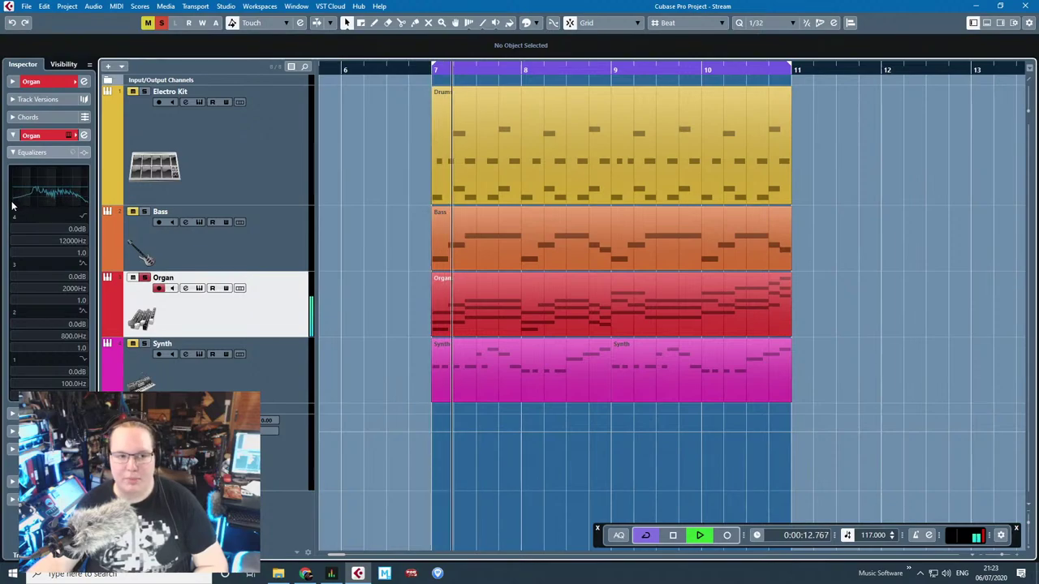
drag(19, 182, 13, 205)
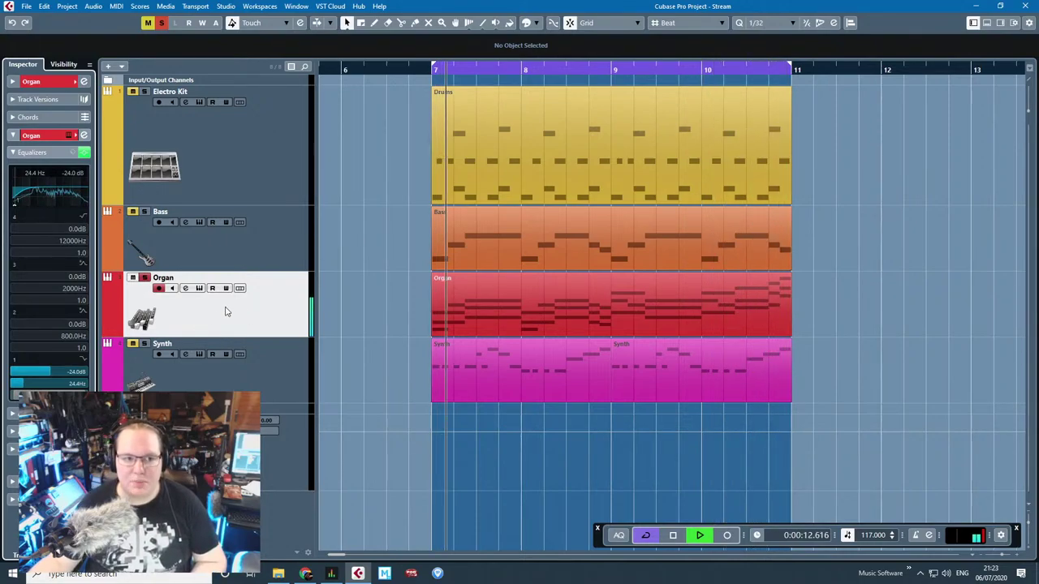
key(space)
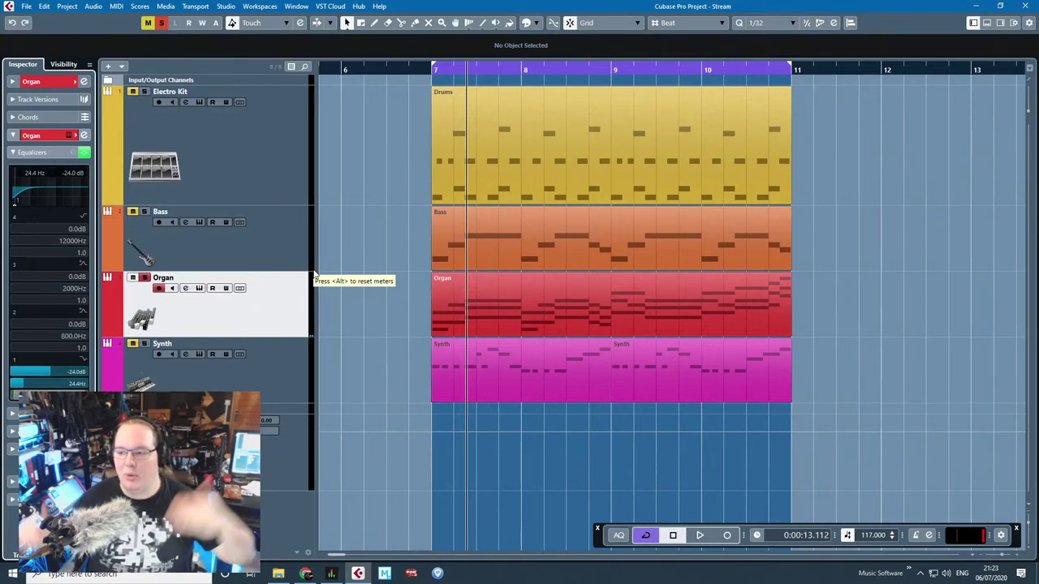
Step: Solo the Synth track and, while it plays, cut its lows with EQ band 1 at 103.1 Hz and about -24 dB
click(308, 362)
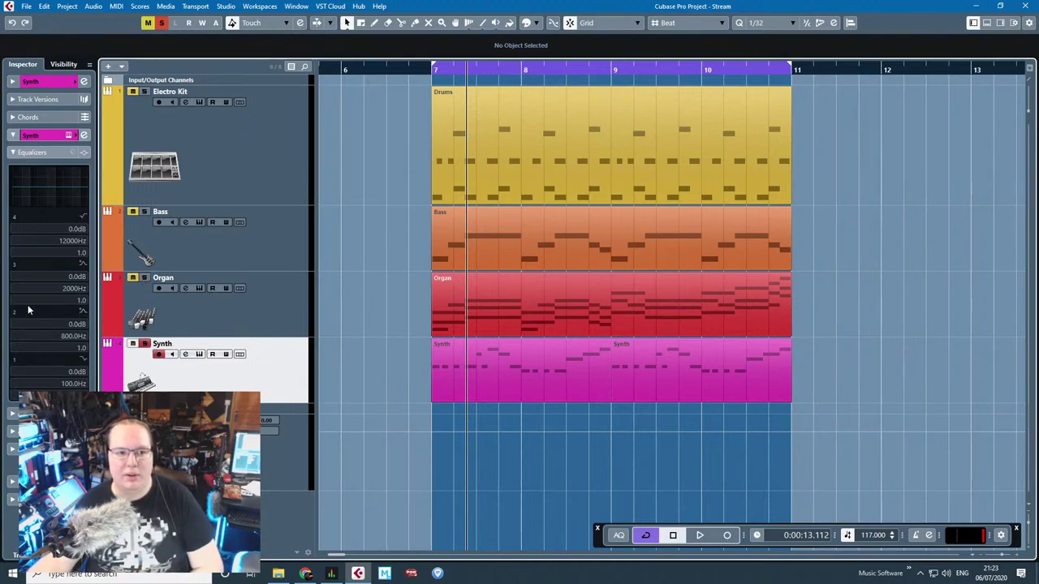
key(space)
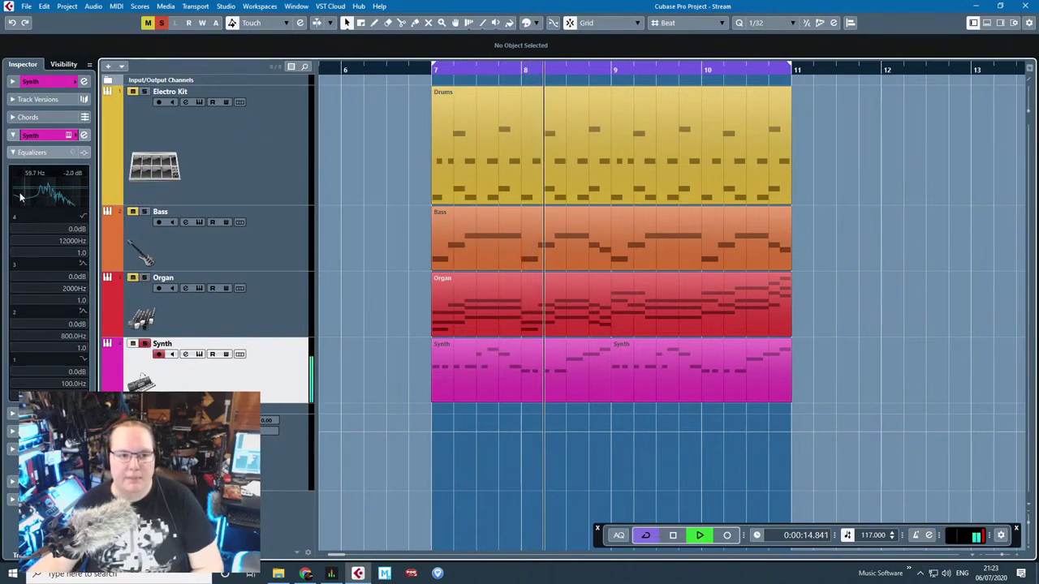
mouse_move(21, 196)
mouse_down()
mouse_move(11, 233)
mouse_move(17, 210)
mouse_move(30, 212)
mouse_up()
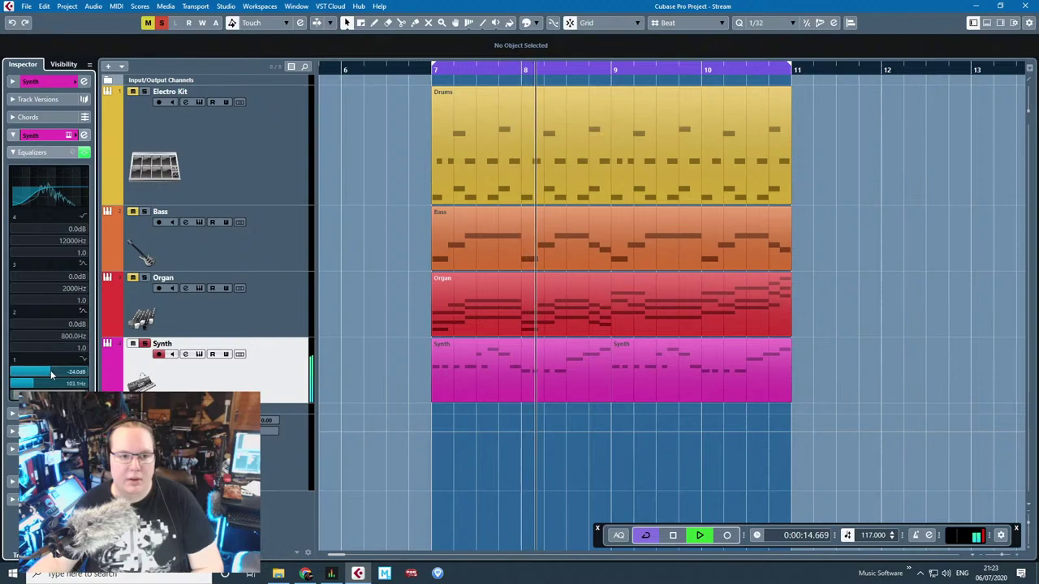
mouse_move(51, 374)
mouse_down()
mouse_move(28, 375)
mouse_move(56, 372)
mouse_move(61, 354)
mouse_move(57, 376)
mouse_up()
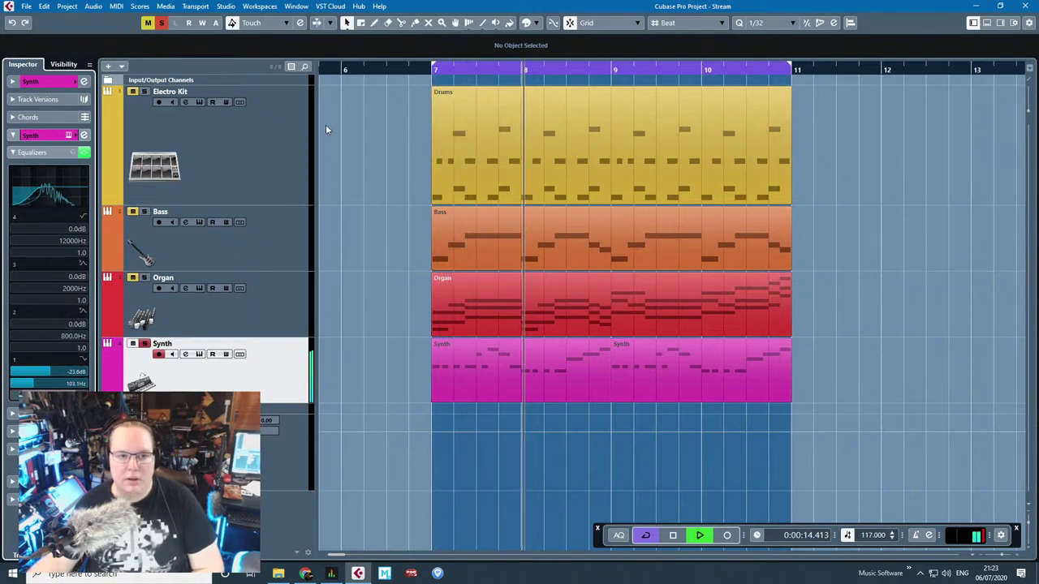
Step: Compare the Synth with its EQ bypassed and re-enabled, and stop playback
click(84, 152)
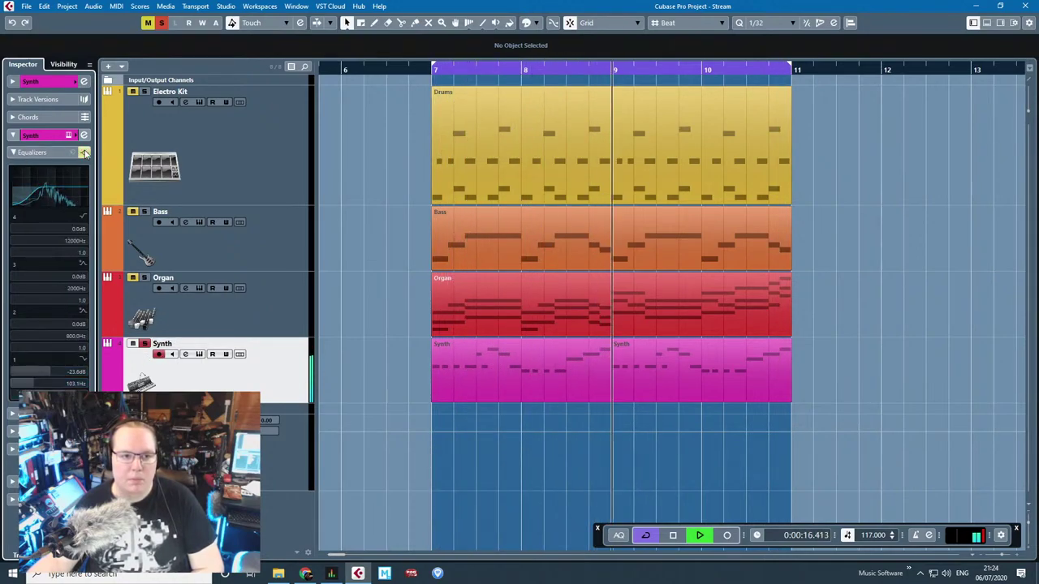
click(84, 153)
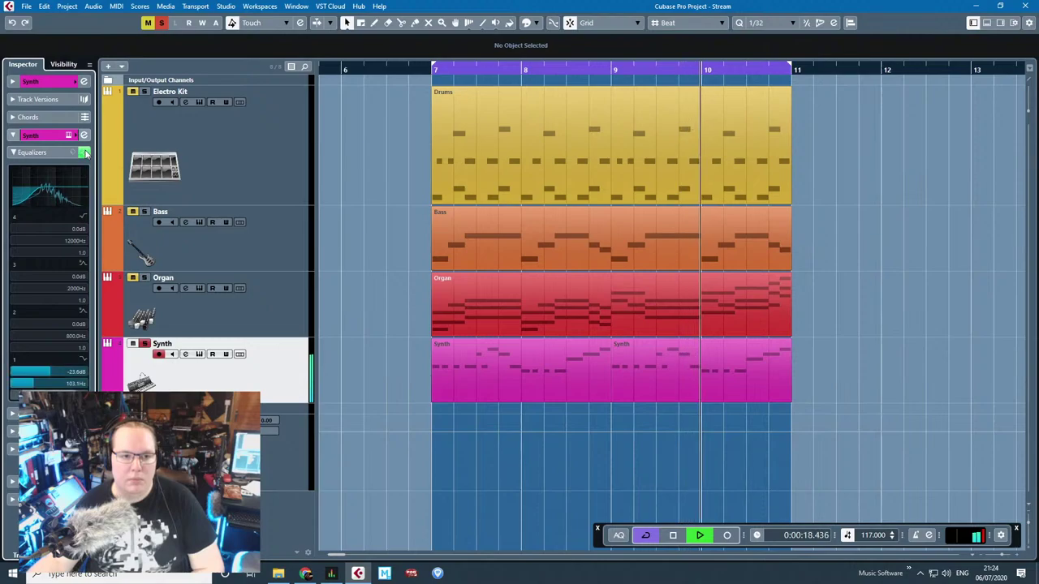
key(space)
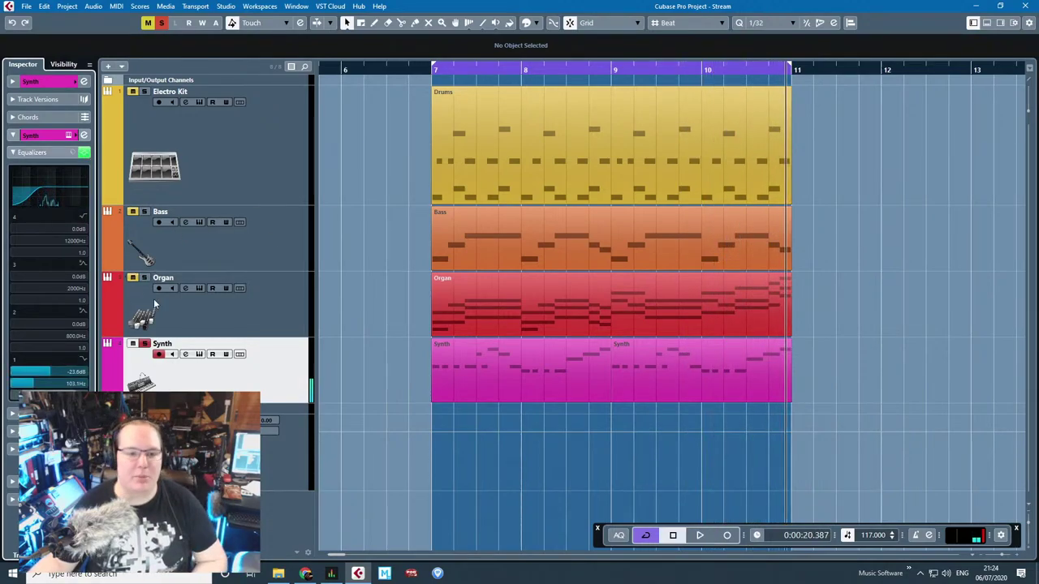
Step: Unsolo the Synth, select the Bass track, and listen to the full mix
click(144, 344)
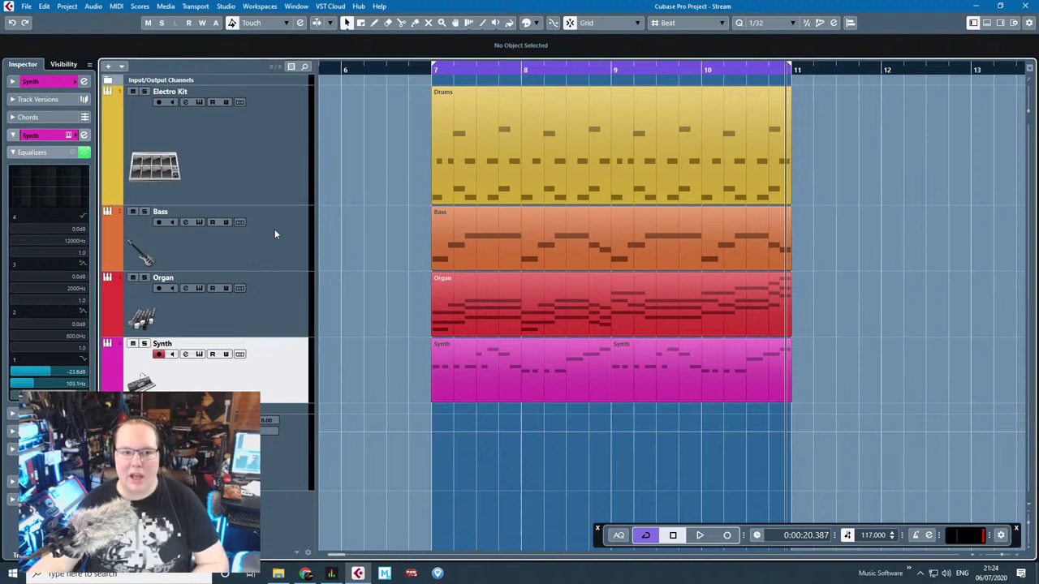
click(232, 248)
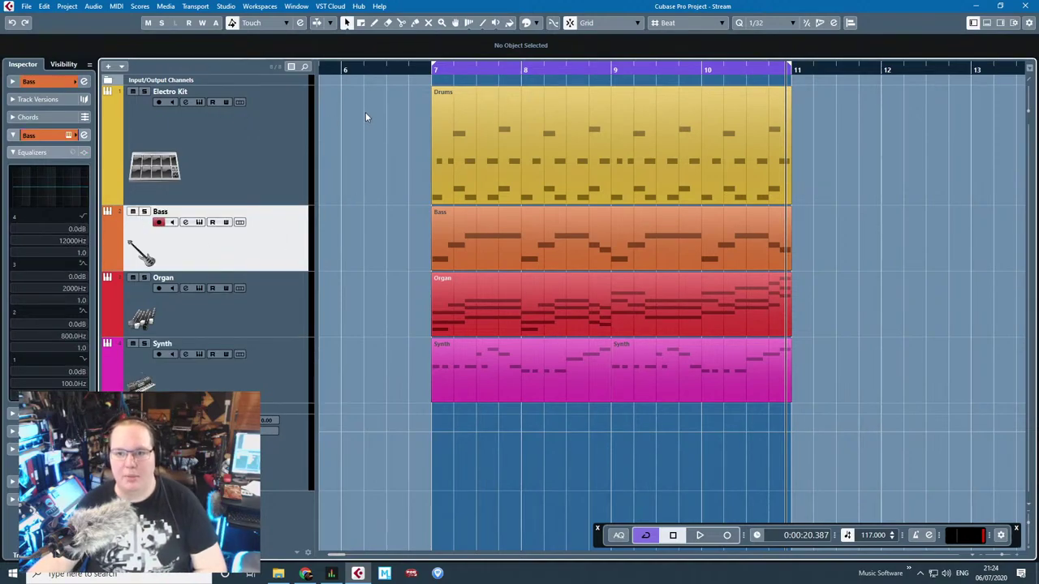
key(space)
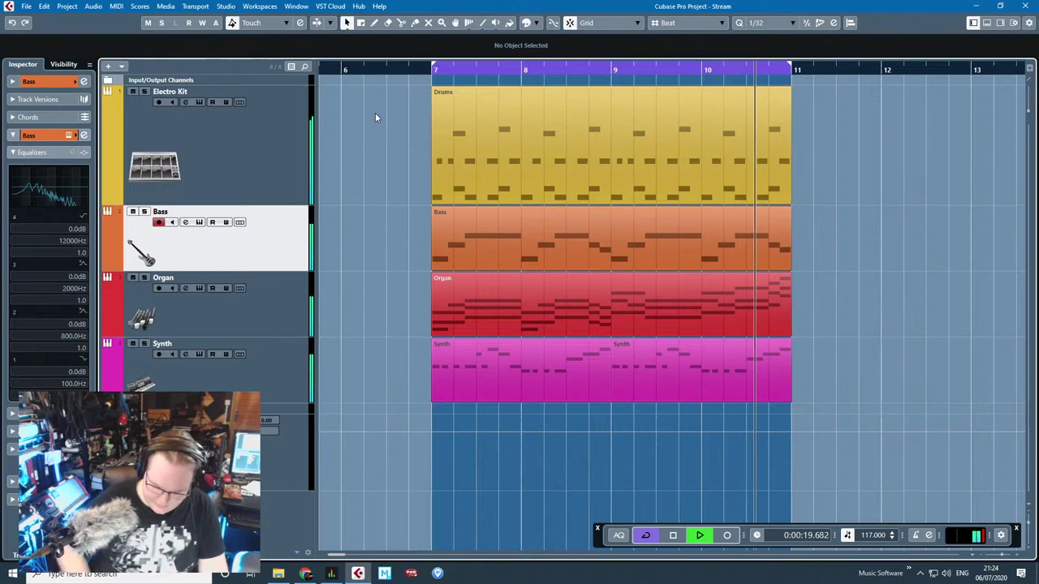
key(space)
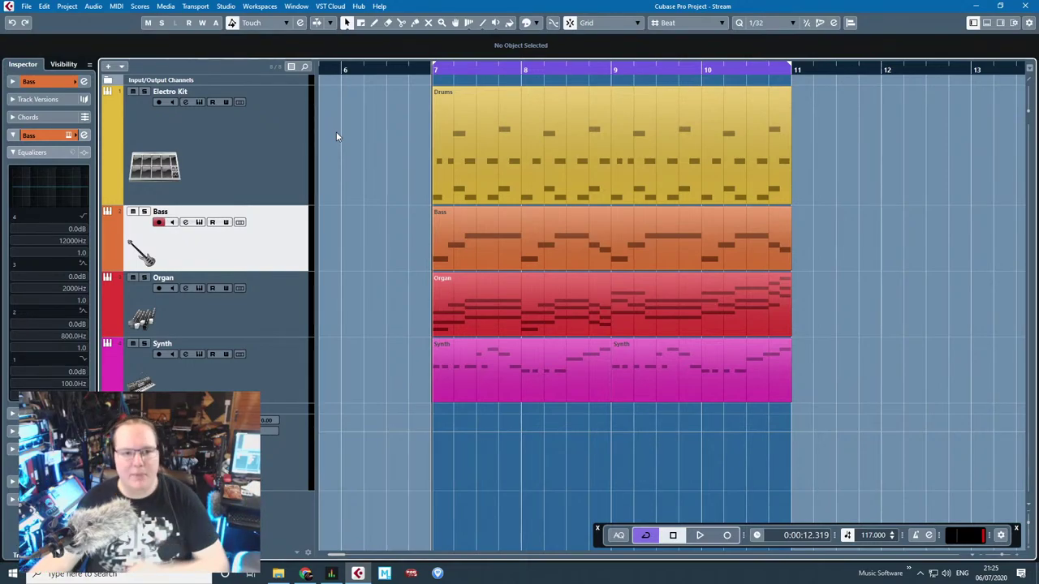
Step: Add an audio send from the Electro Kit track to FX 1 with a level of -8
click(255, 174)
click(244, 459)
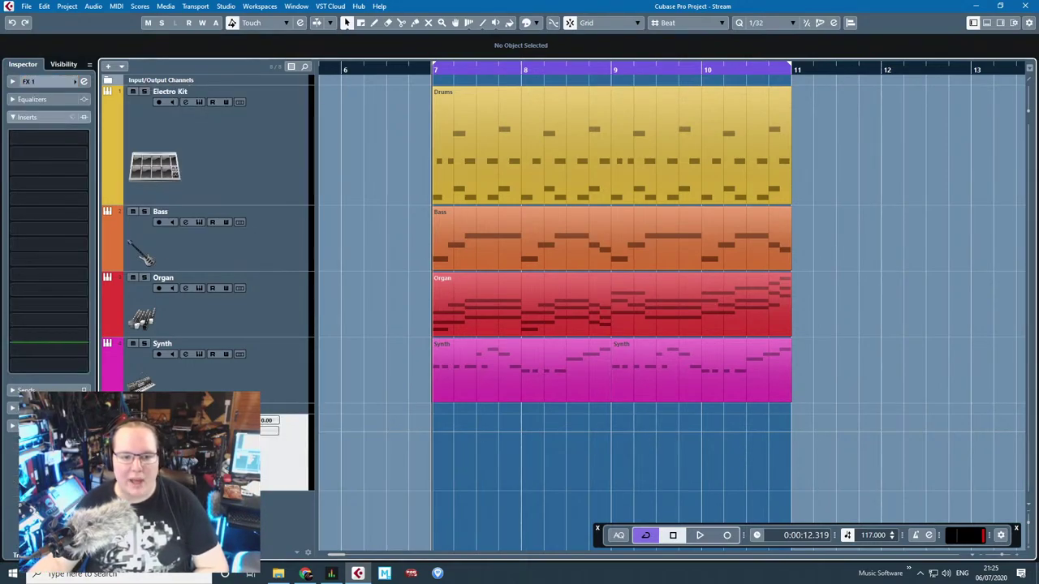
click(178, 138)
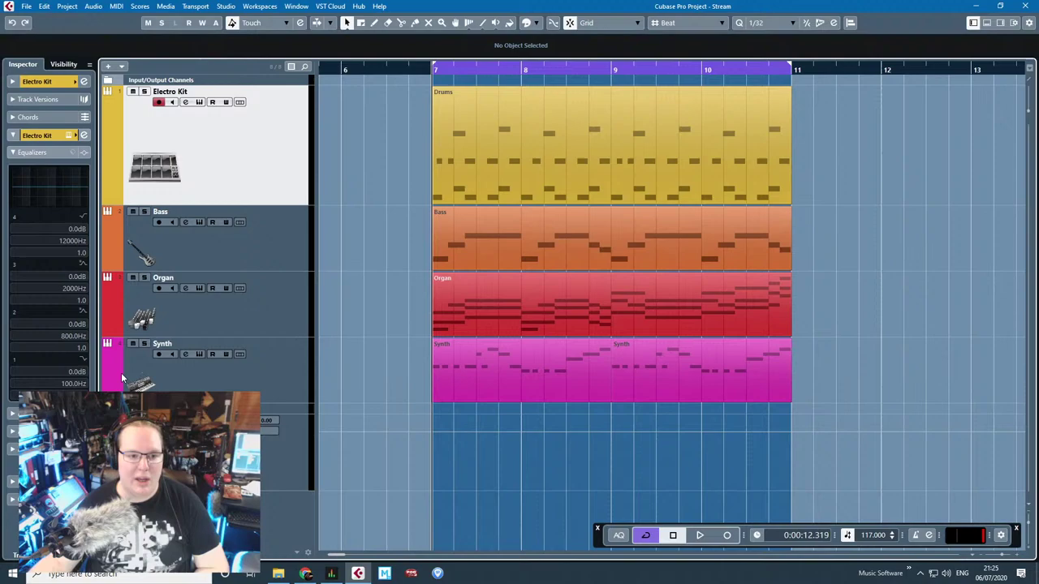
click(10, 432)
click(44, 210)
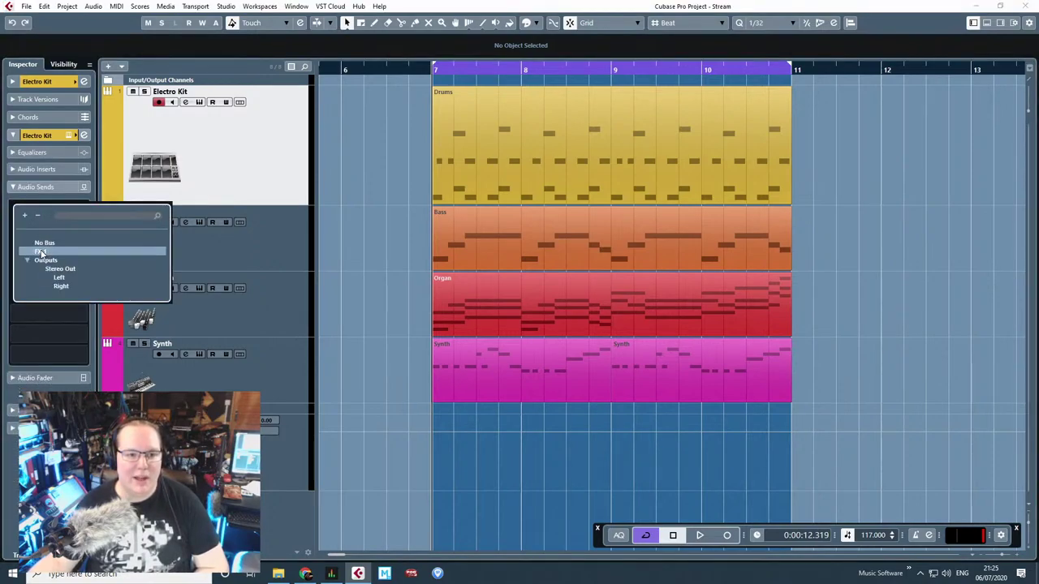
click(41, 252)
double_click(79, 217)
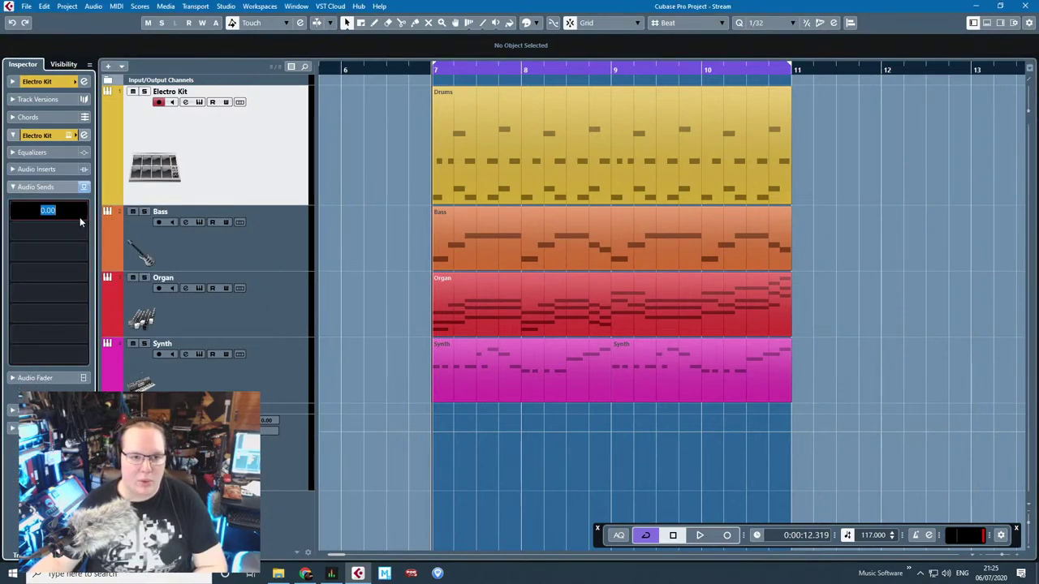
text(-8)
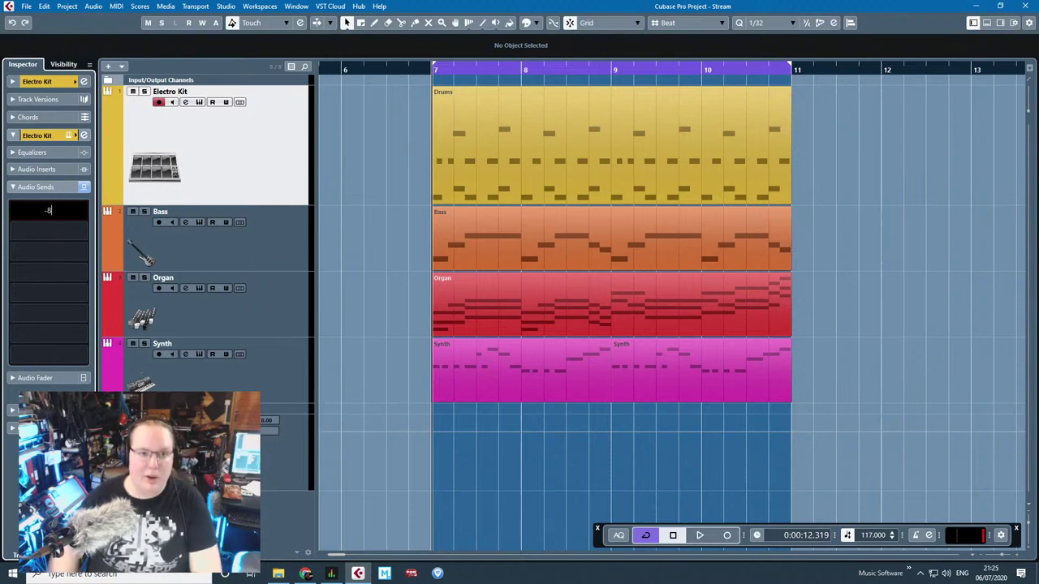
key(Return)
Step: Assign the Bass track's first audio send and enter its send level
click(112, 222)
click(81, 213)
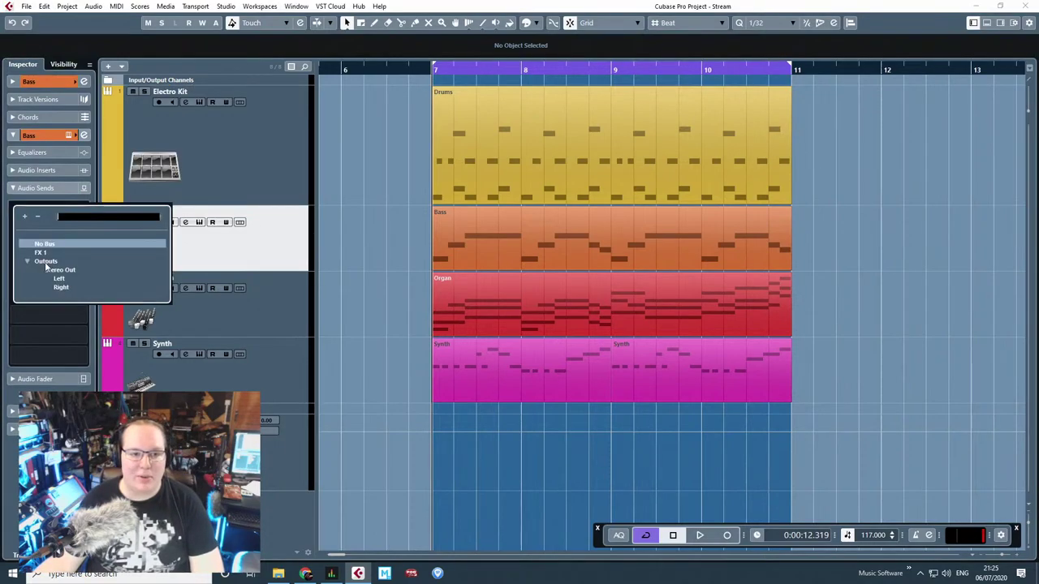
click(56, 269)
double_click(52, 213)
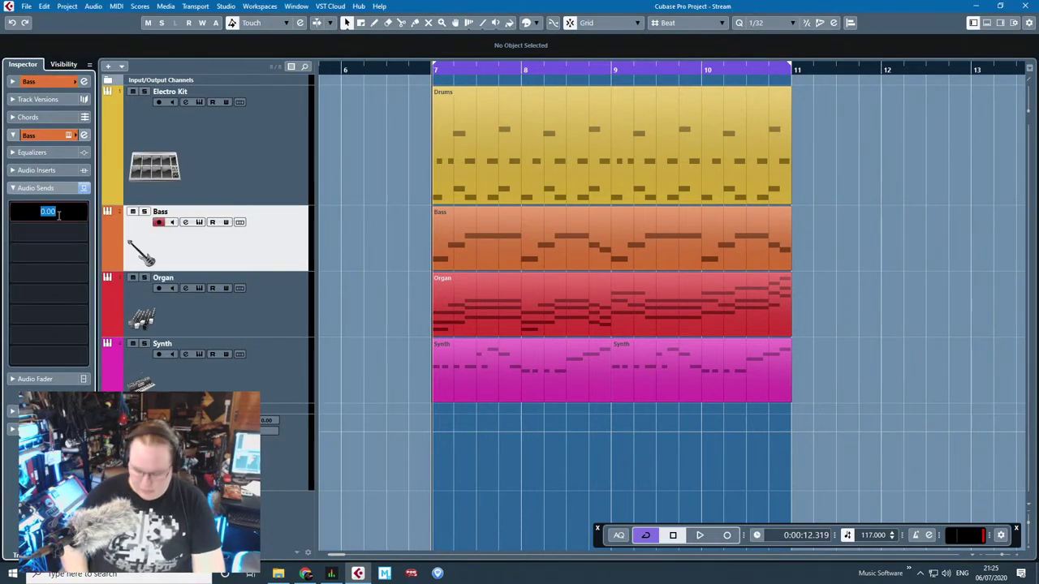
key(Return)
Step: Route the Organ track's first audio send to FX 1, switch it on and enter its level
click(273, 326)
click(81, 213)
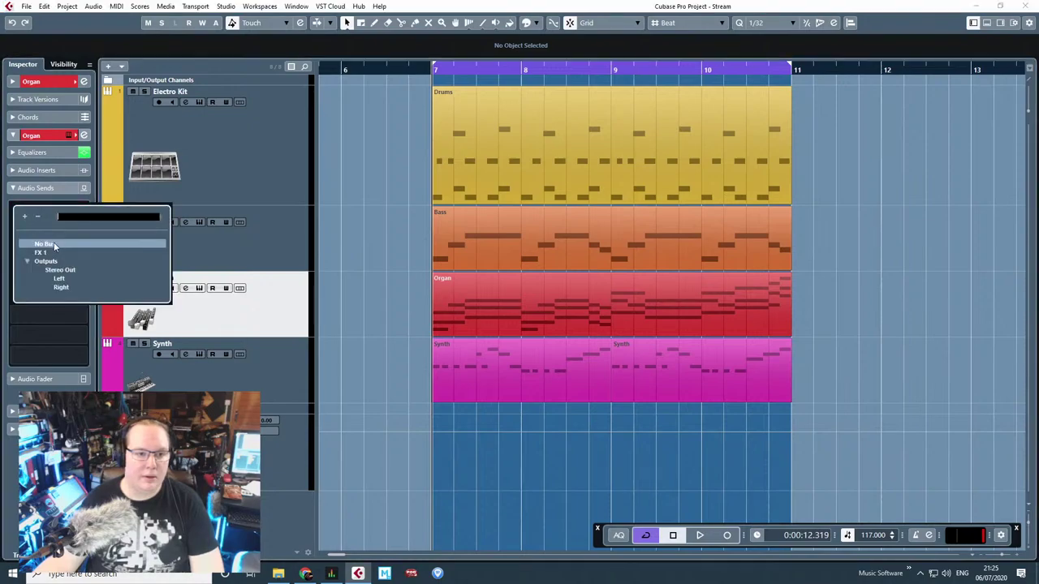
click(42, 252)
click(17, 208)
double_click(65, 213)
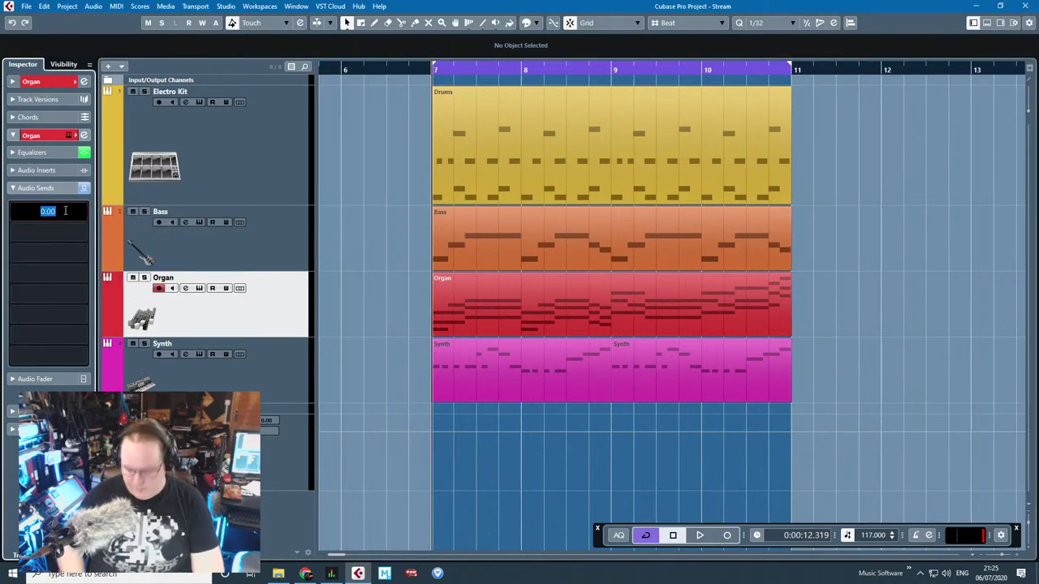
key(Return)
Step: Route the Synth track's first audio send to FX 1, switch it on and enter its level
click(249, 350)
click(65, 216)
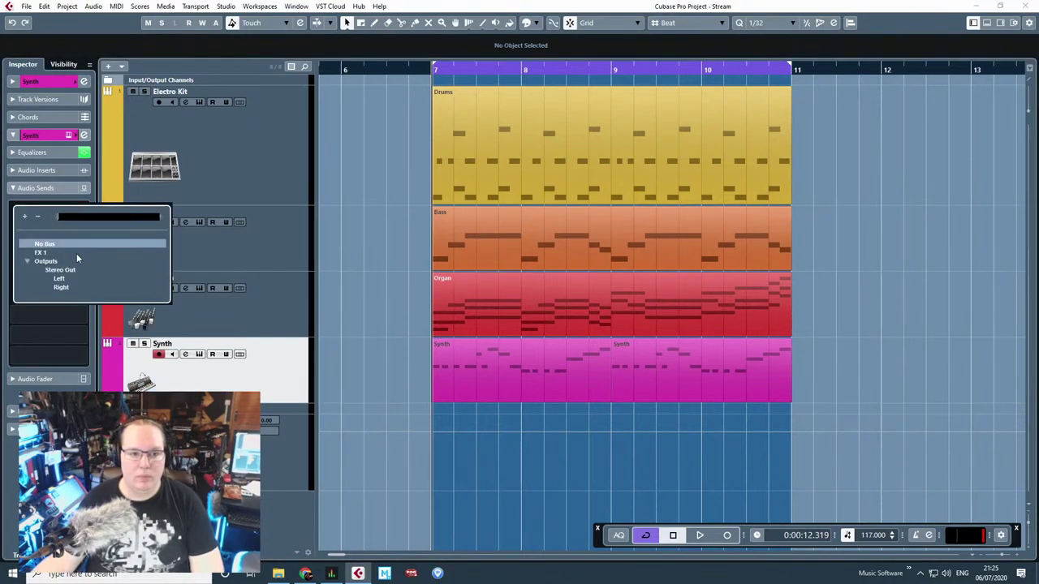
click(50, 252)
click(16, 211)
double_click(80, 212)
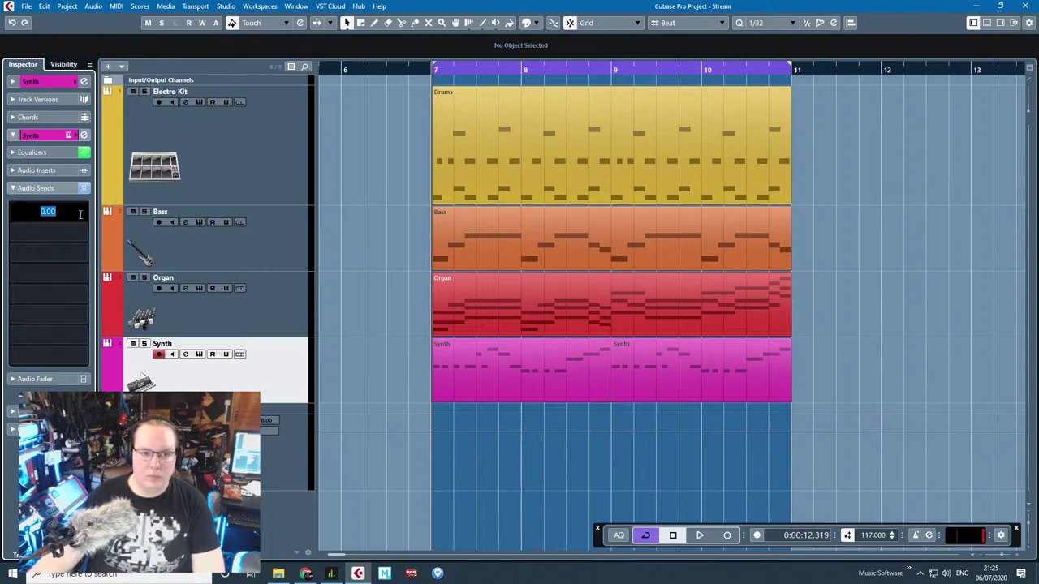
key(Return)
Step: Insert StudioEQ in the first insert slot of the FX 1 channel and RoomWorks SE in the second
click(286, 457)
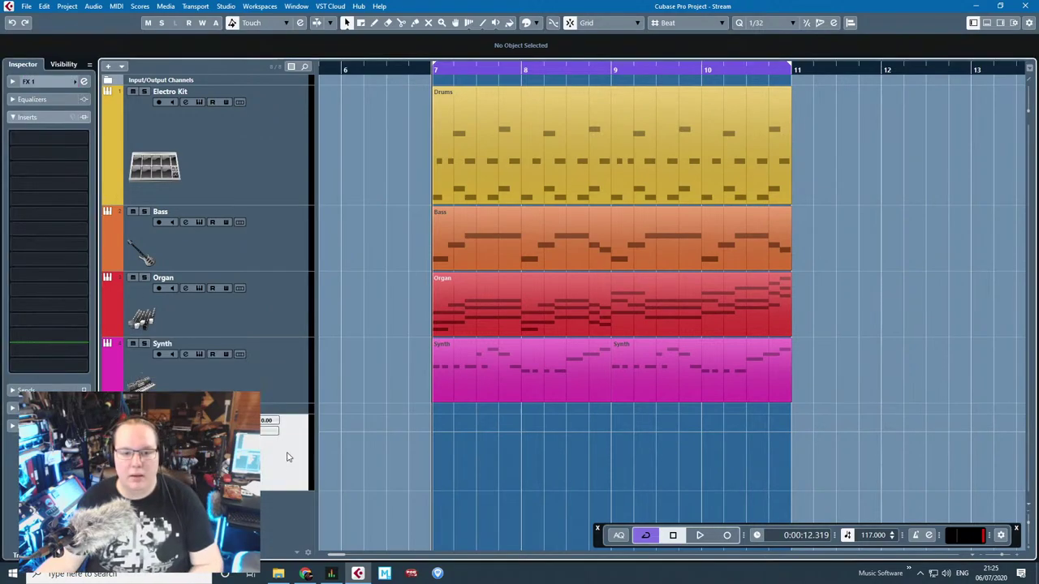
click(78, 141)
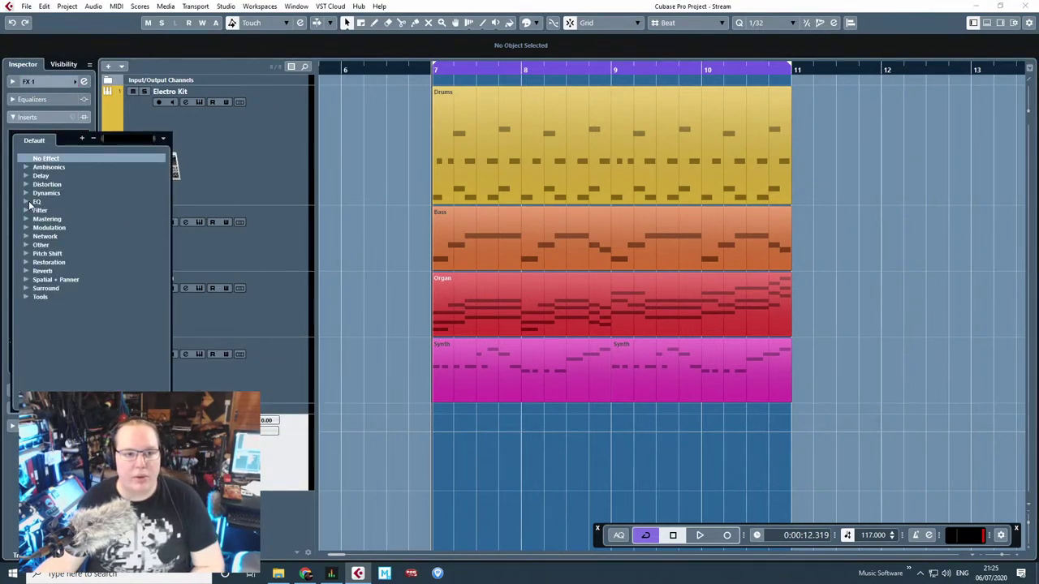
click(30, 202)
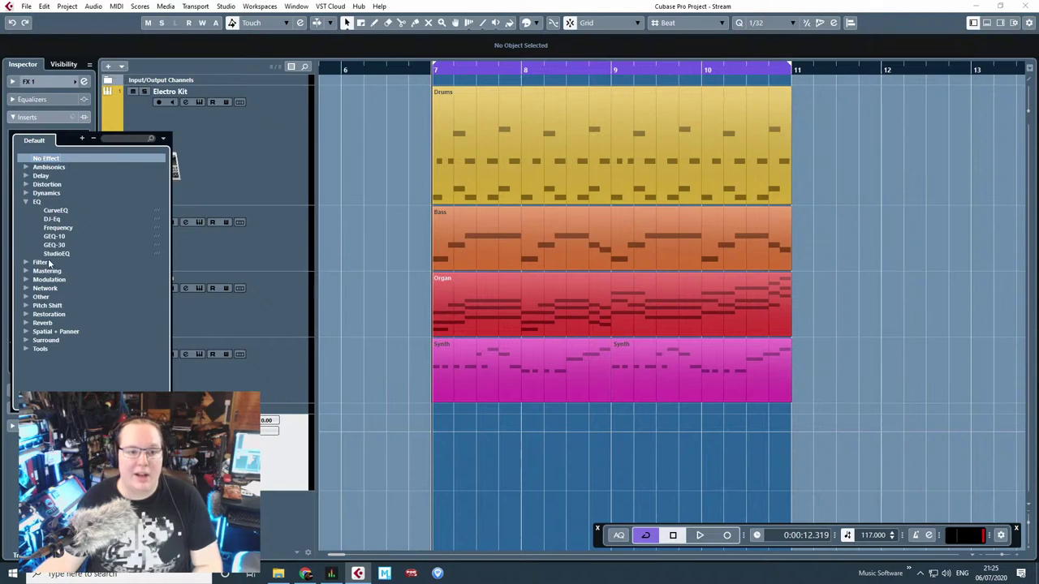
click(51, 254)
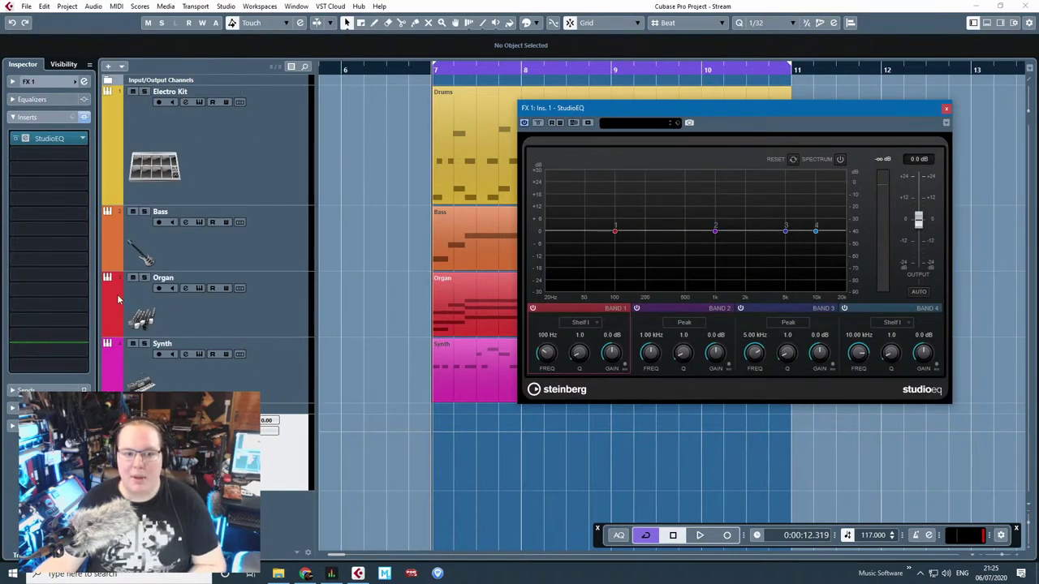
click(49, 154)
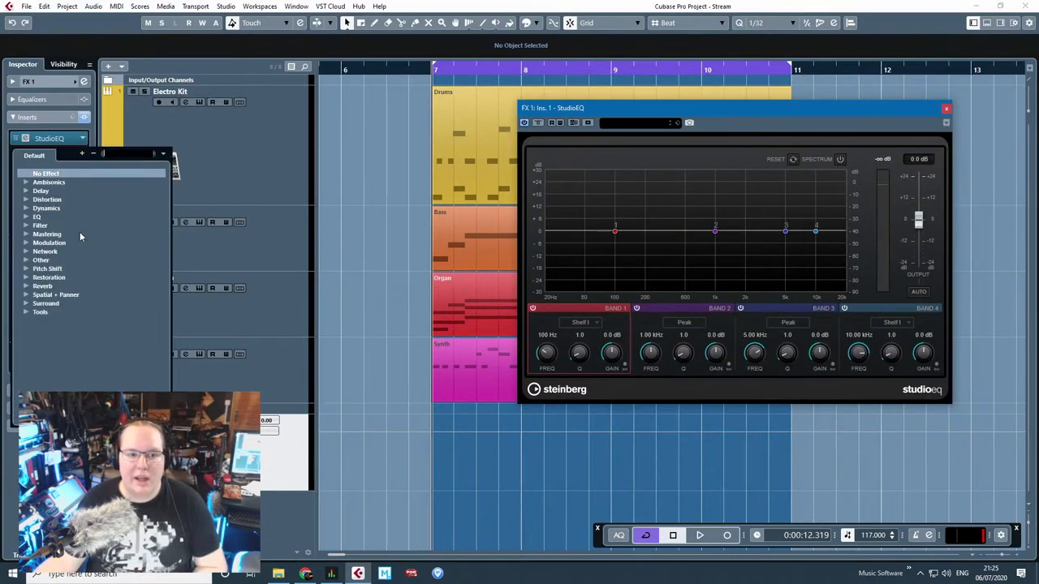
click(32, 286)
click(52, 322)
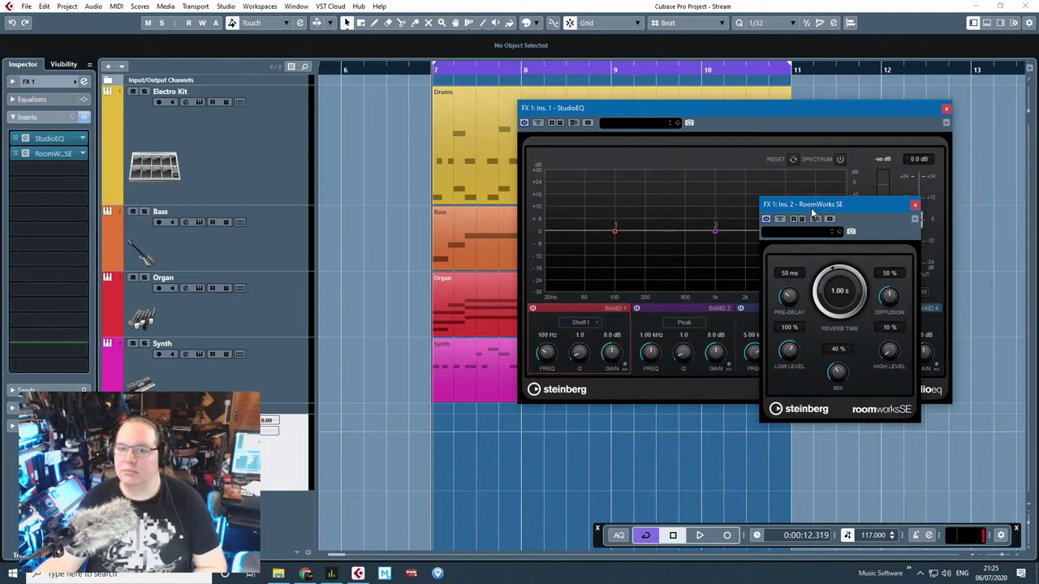
drag(812, 213, 337, 199)
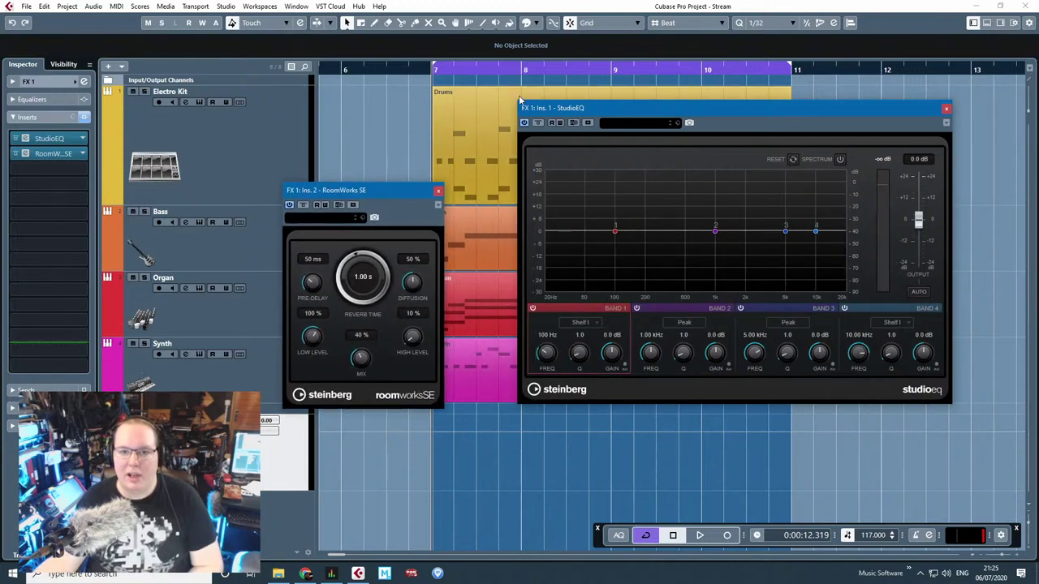
Step: Enable the spectrum display in FX 1's StudioEQ, audition the loop and cut band 1 to -22.5 dB at 137 Hz
click(840, 159)
key(space)
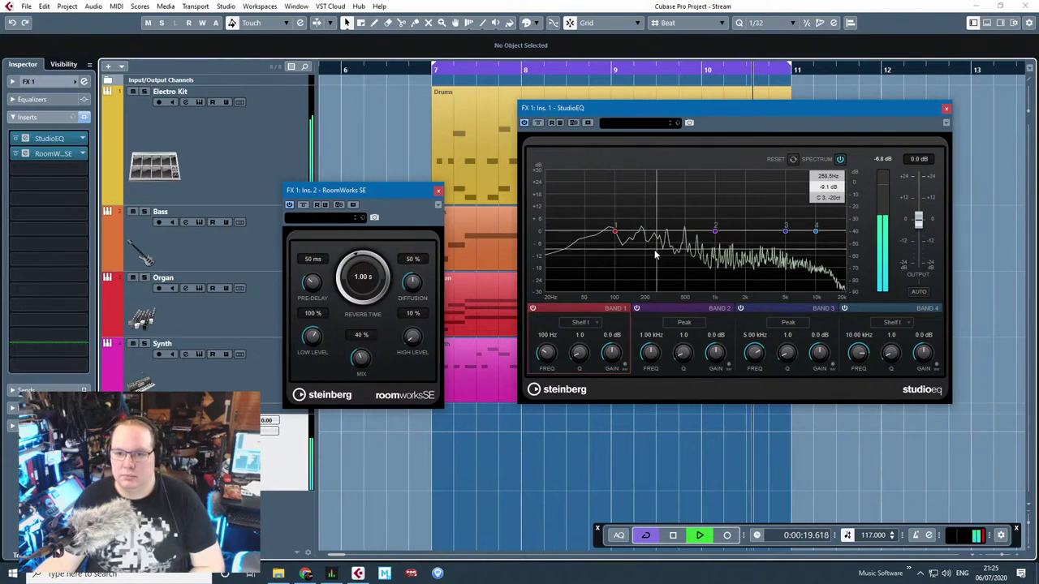
key(space)
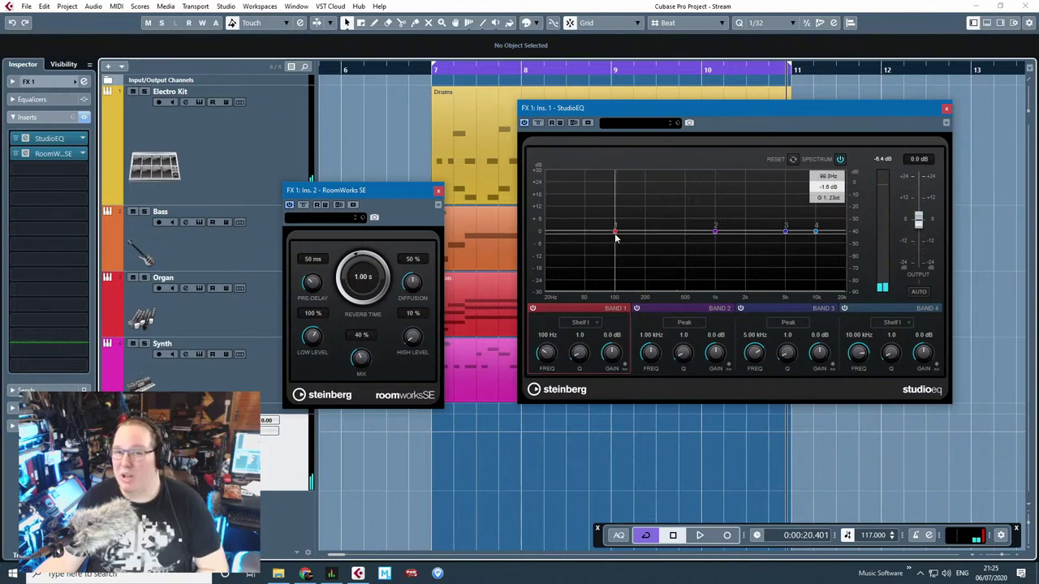
drag(615, 232, 628, 278)
key(space)
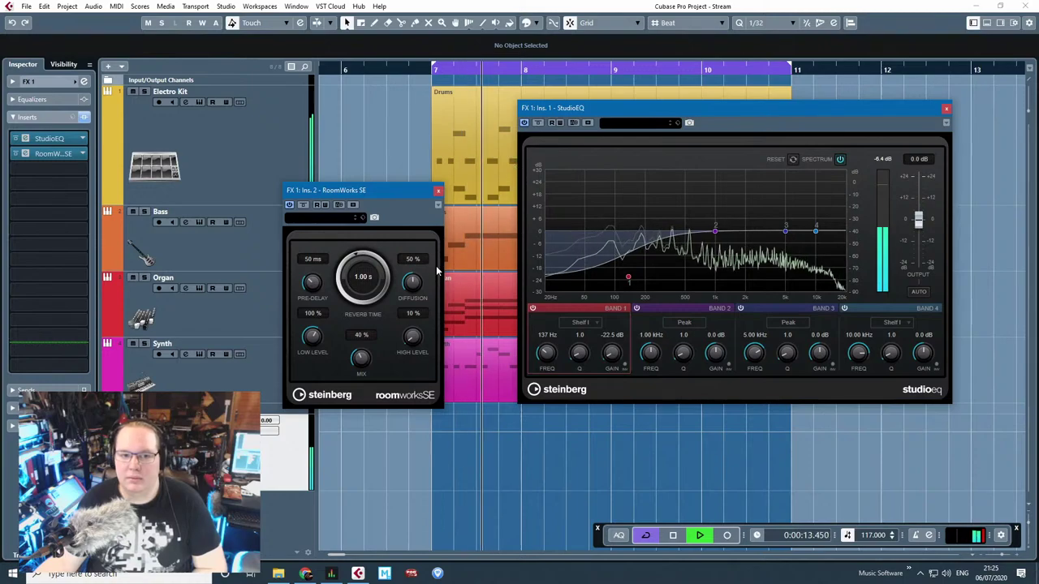
Step: Load the Tiled Room preset in RoomWorks SE and set its mix to 100 % and pre-delay to 1 ms
drag(325, 190, 377, 171)
click(376, 199)
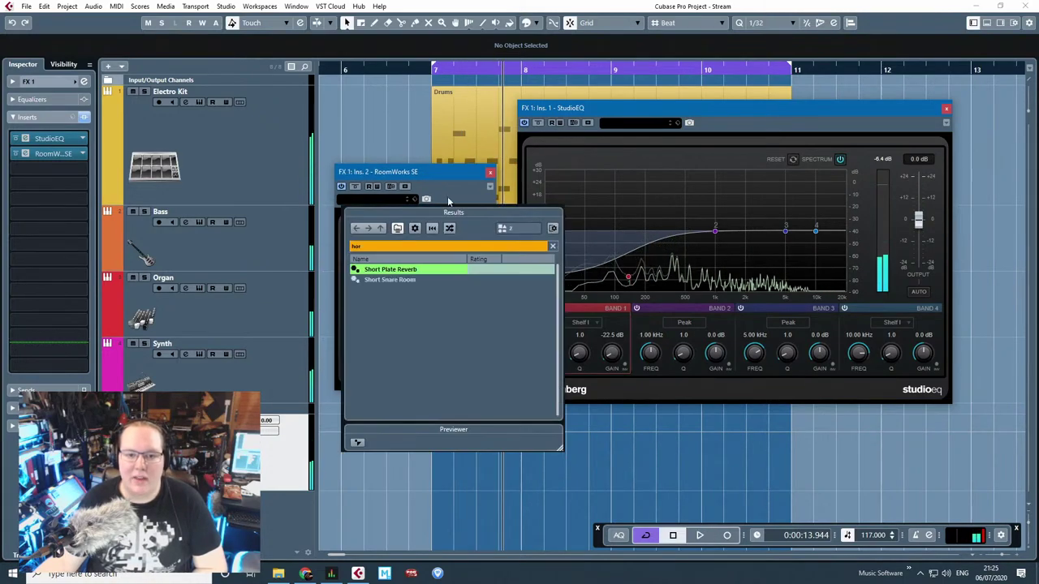
click(390, 247)
key(BackSpace)
key(BackSpace)
key(BackSpace)
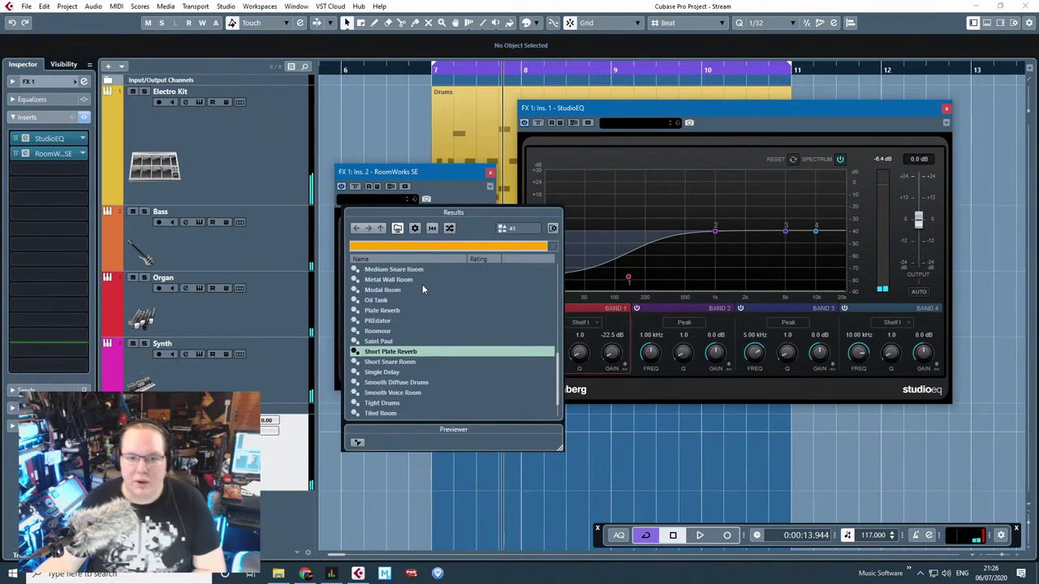
scroll(422, 288, down, 1)
double_click(398, 381)
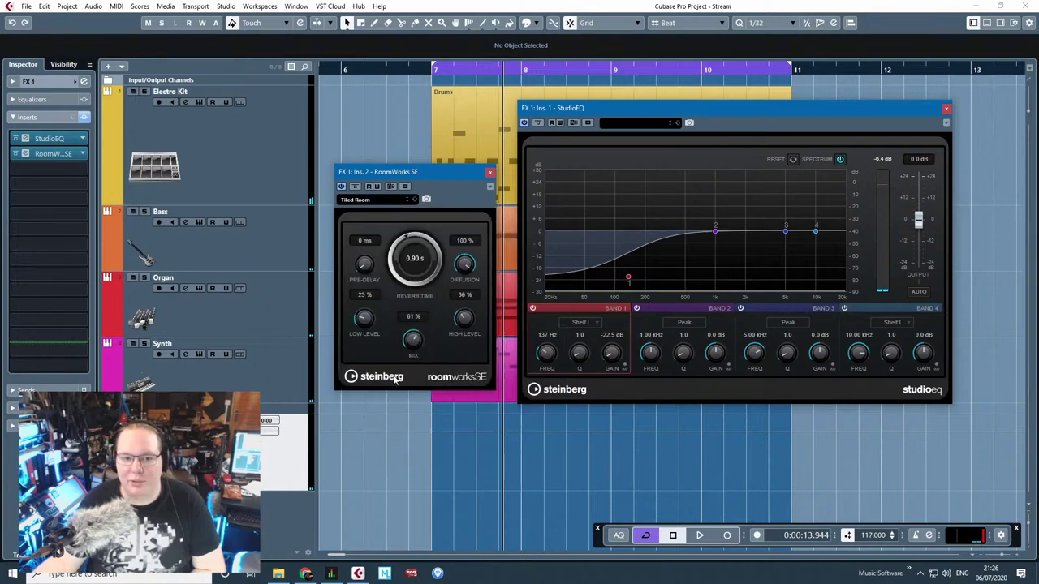
drag(417, 345, 399, 190)
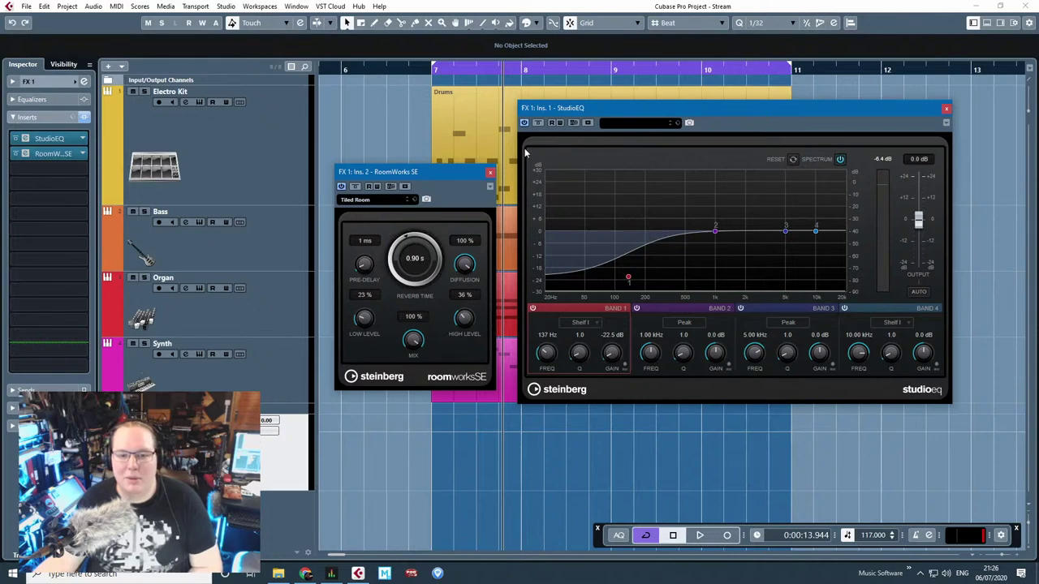
Step: Audition the loop with the FX 1 channel muted and unmuted, and set the channel's volume to 0.44
key(space)
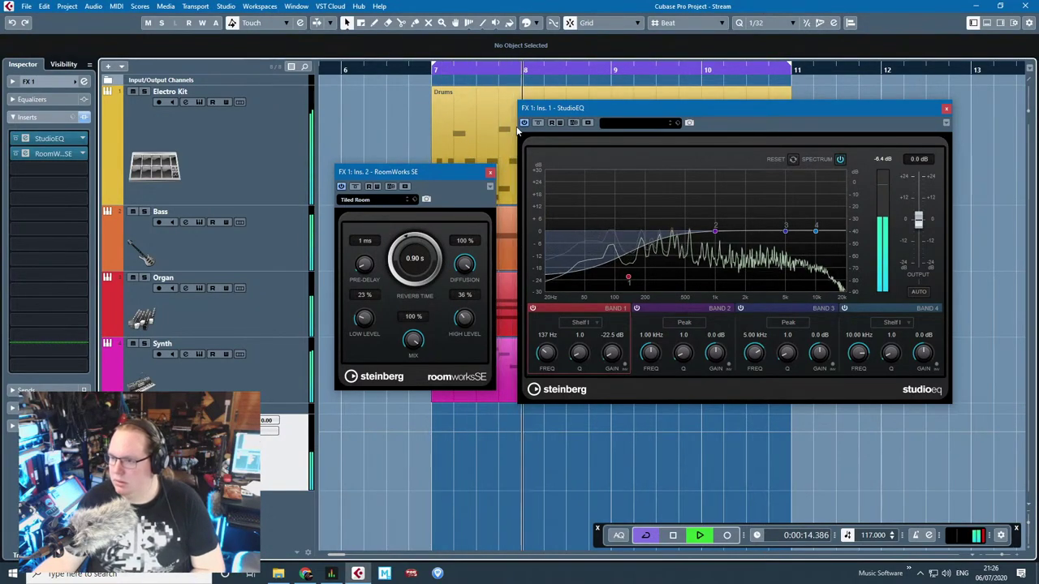
key(space)
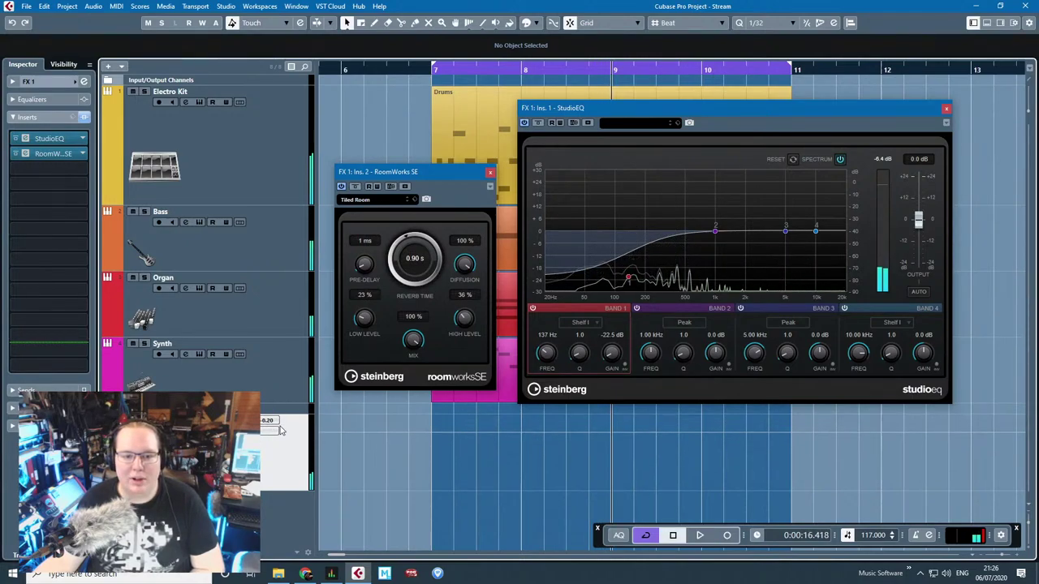
key(space)
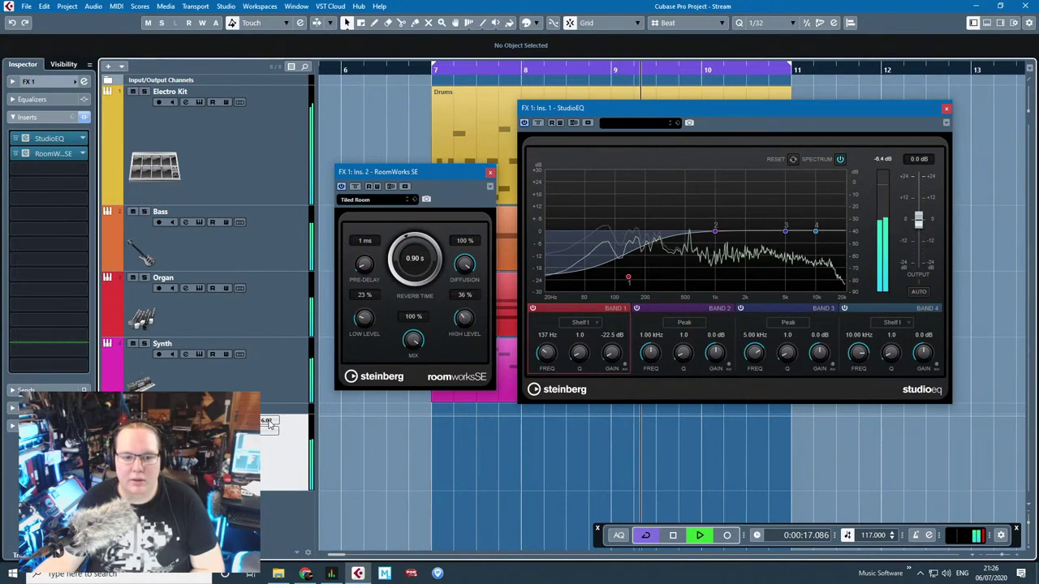
key(m)
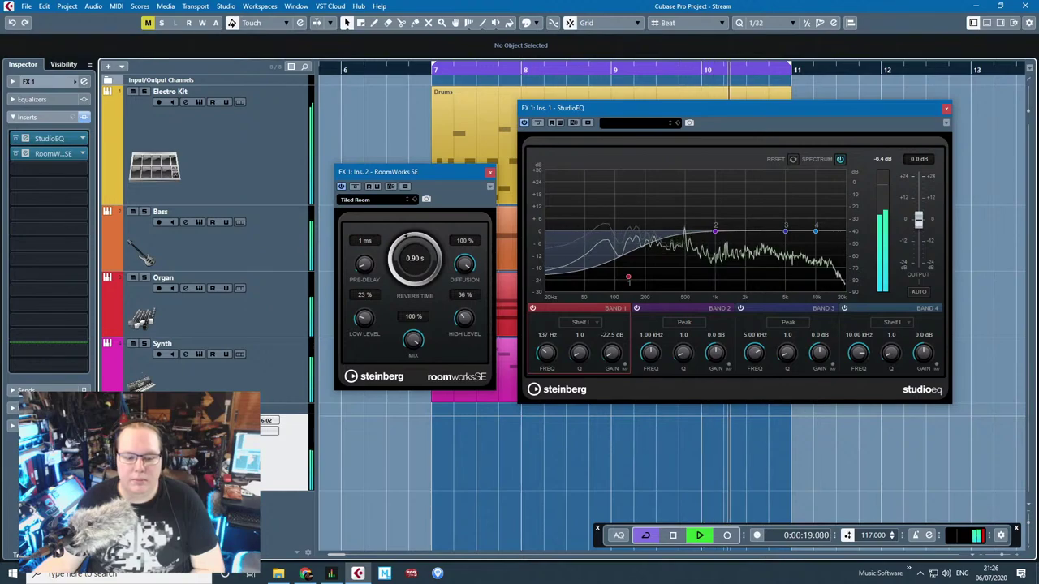
key(m)
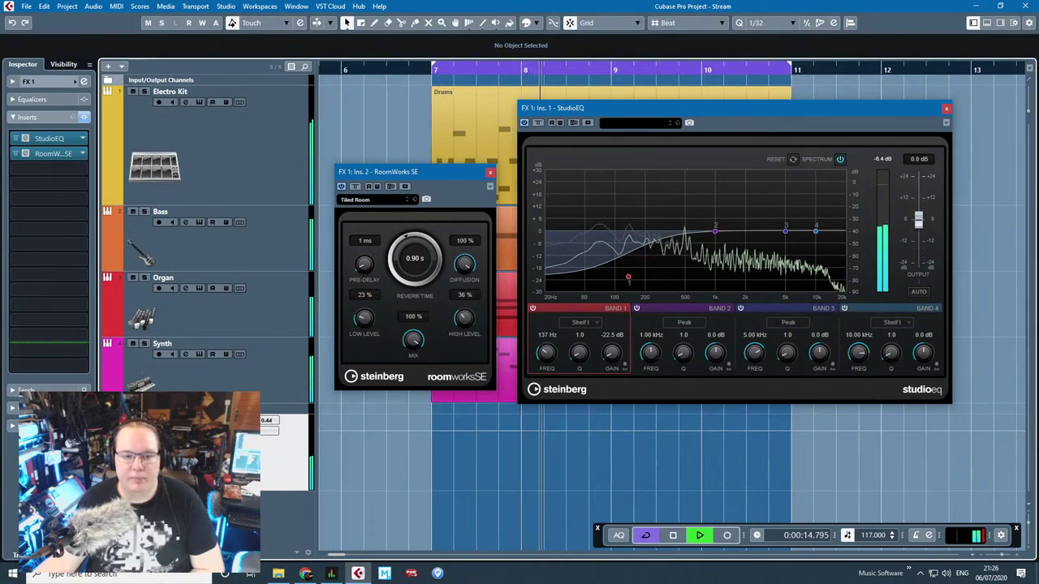
key(space)
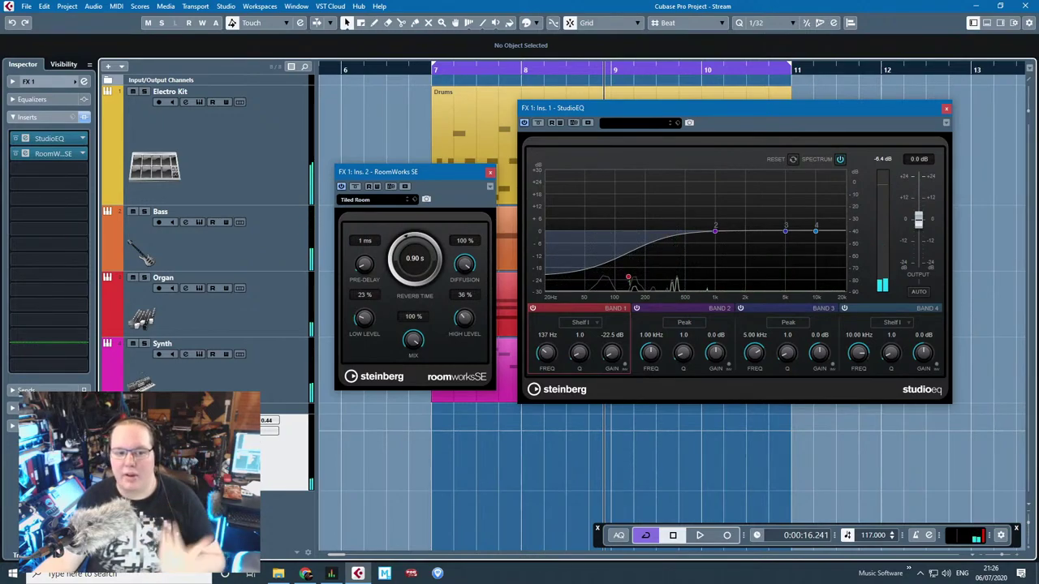
key(space)
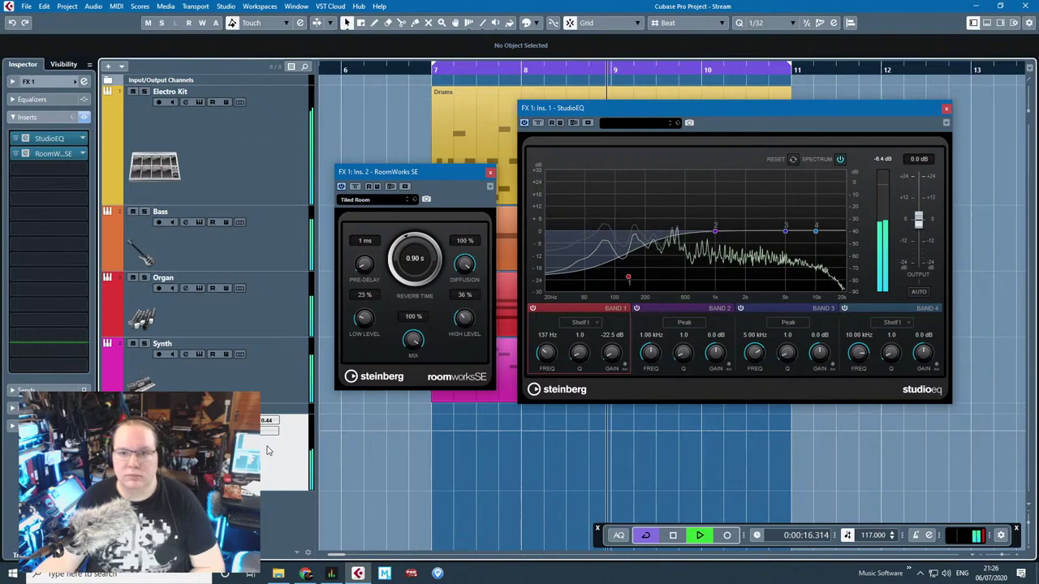
key(space)
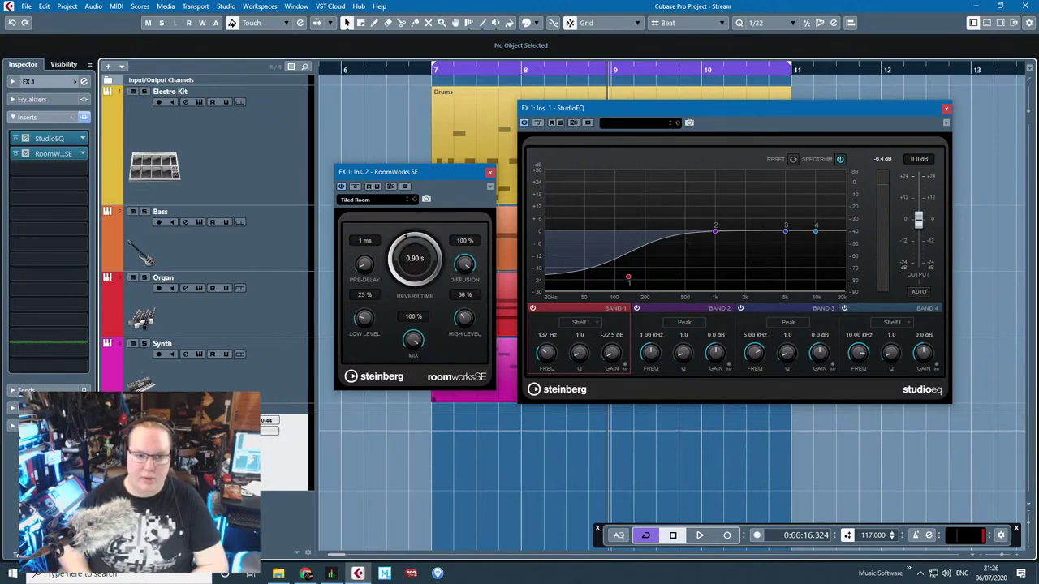
Step: Rename the FX 1 track to Room Tone and move it above the Electro Kit track
key(Return)
click(946, 111)
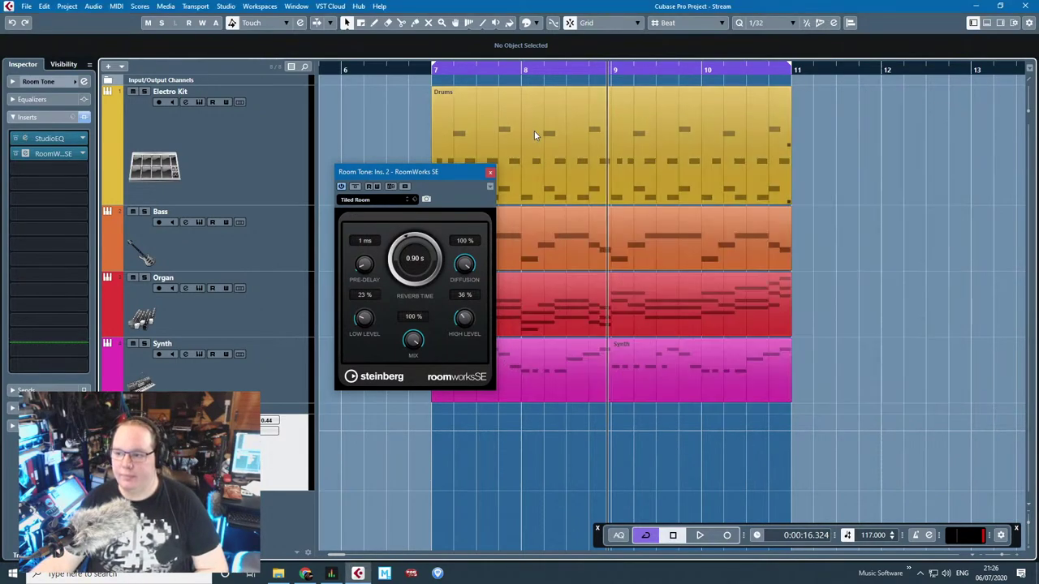
click(489, 172)
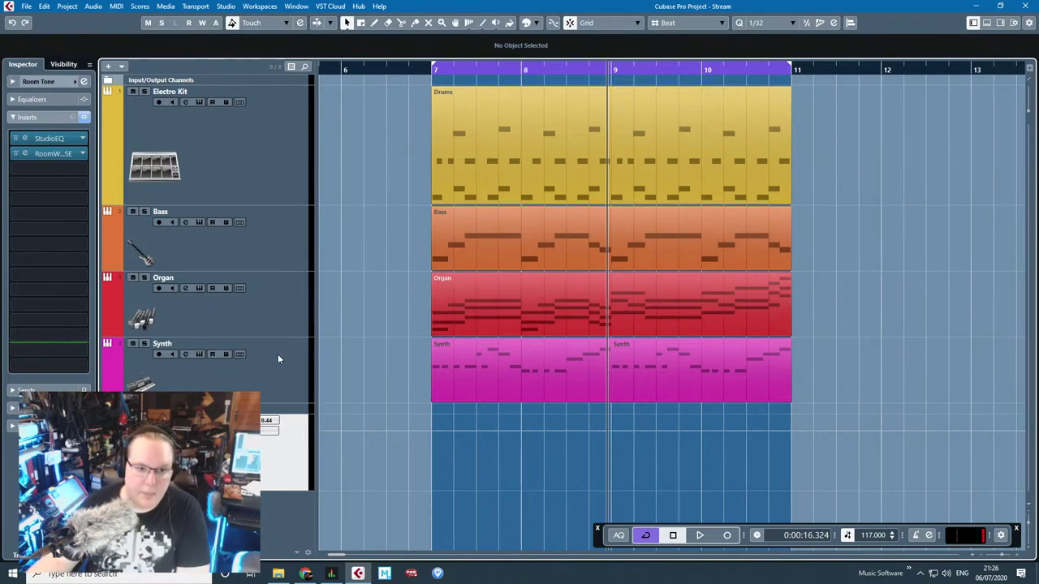
drag(199, 409, 200, 102)
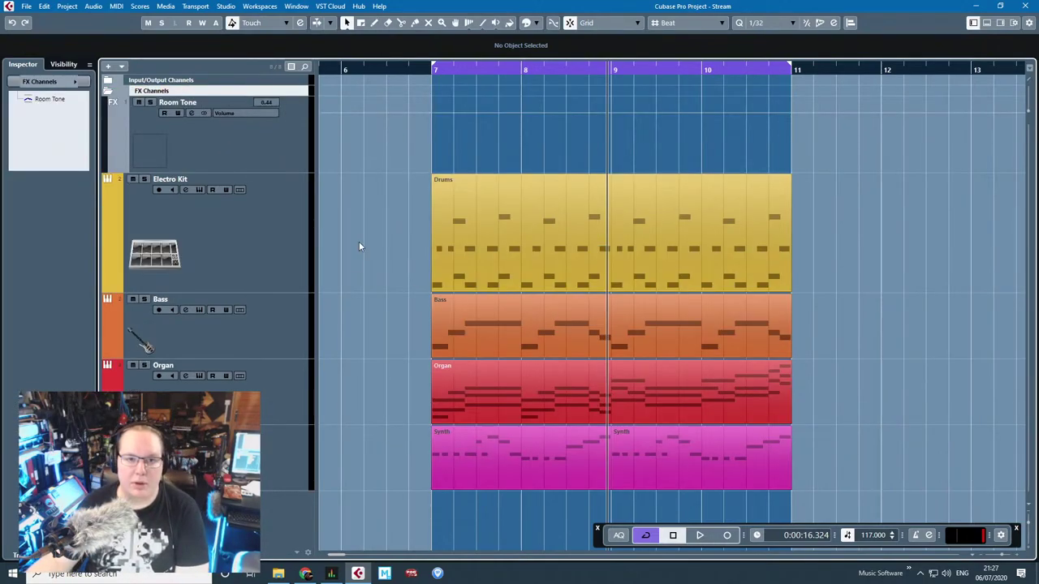
Step: Rename the Room Tone track to FX Send and check the send name on the Electro Kit track
double_click(193, 103)
text(FX Send)
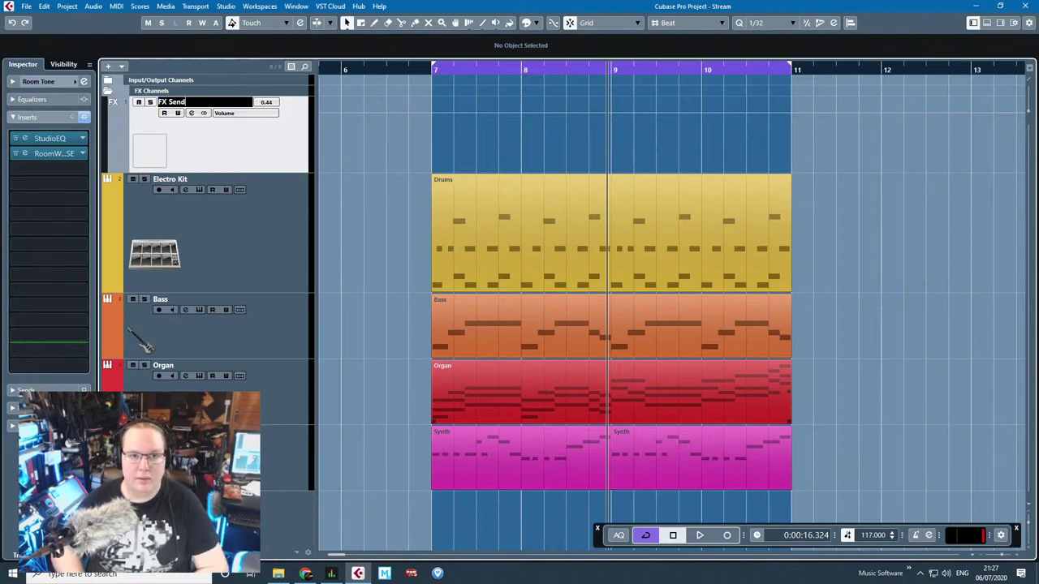
key(Return)
click(276, 241)
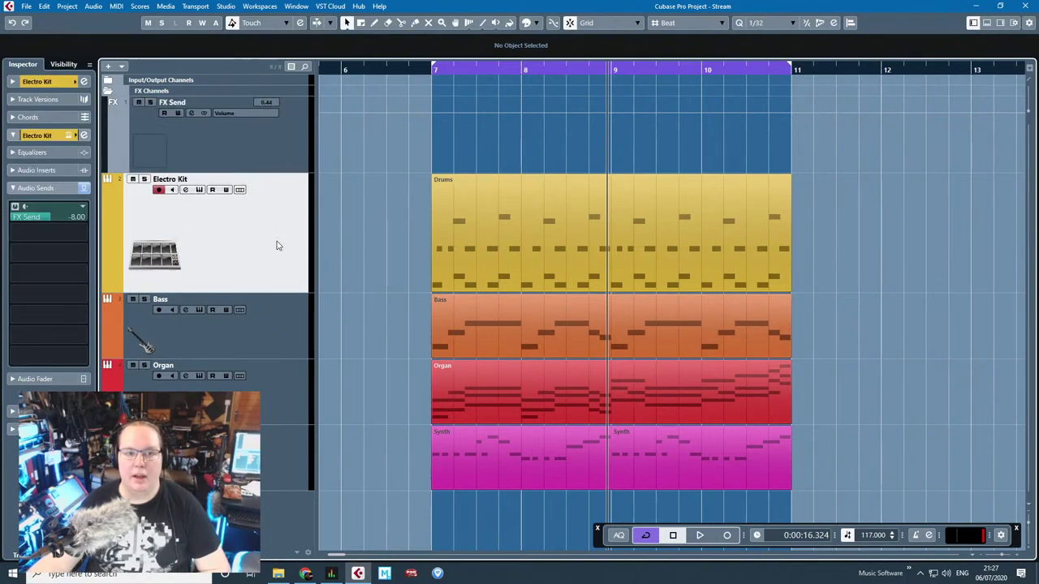
Step: Change the FX channel track's name back to Room Tone
double_click(200, 104)
text(R)
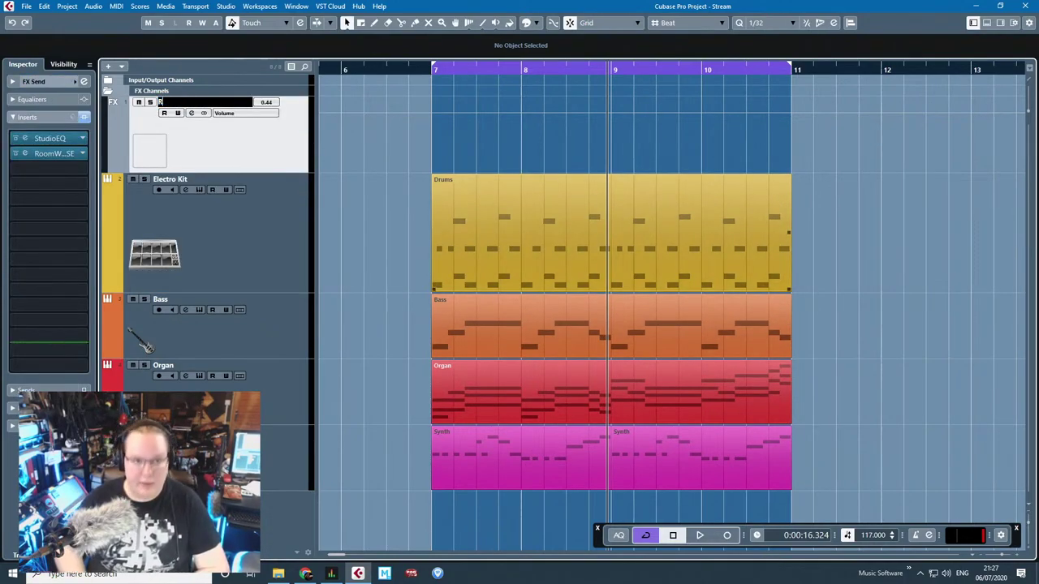
text(oom Tone)
key(Return)
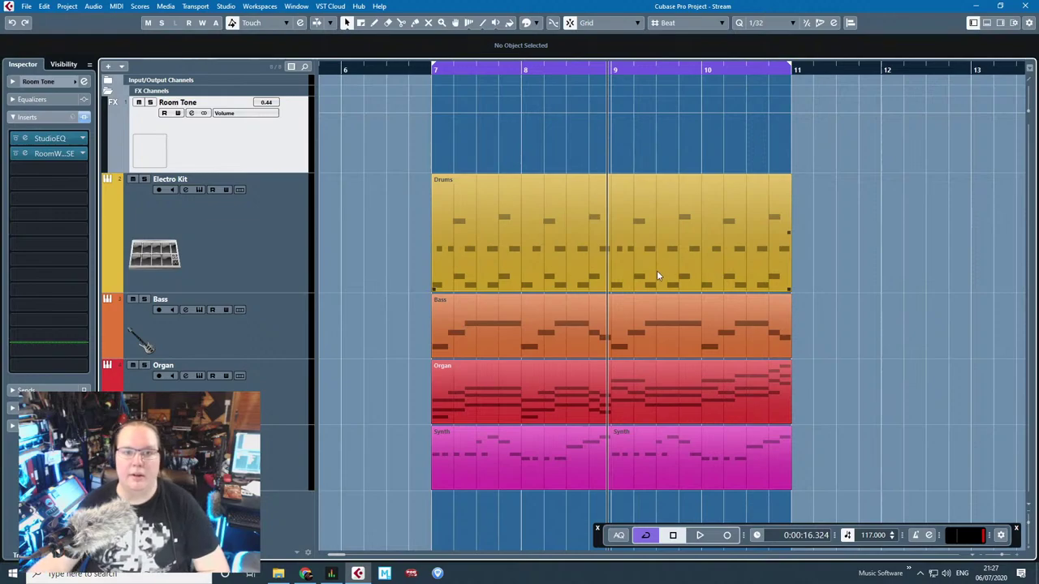
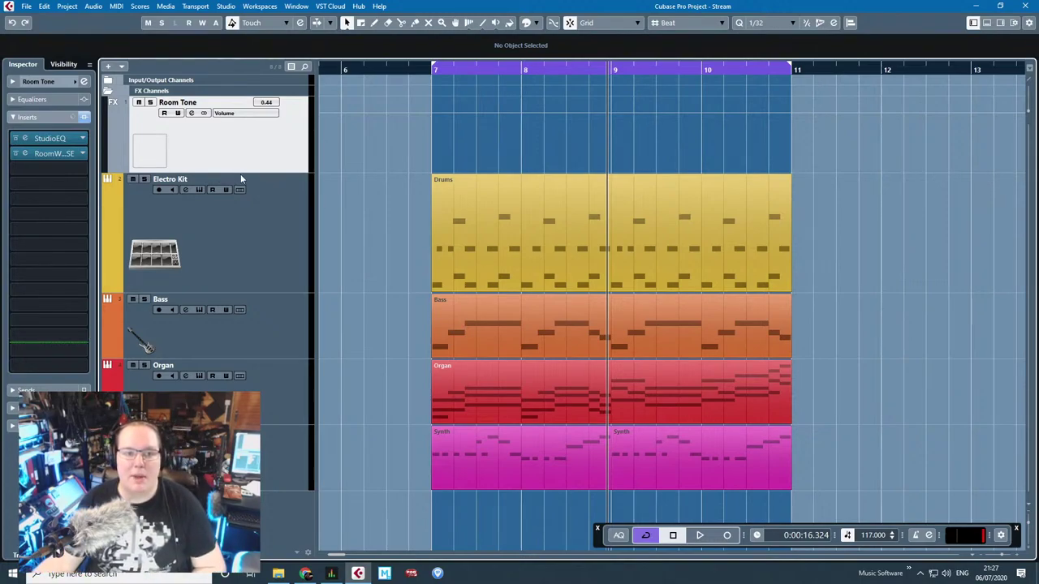
Step: Confirm the Room Tone track's volume entry and collapse the FX Channels folder
double_click(268, 103)
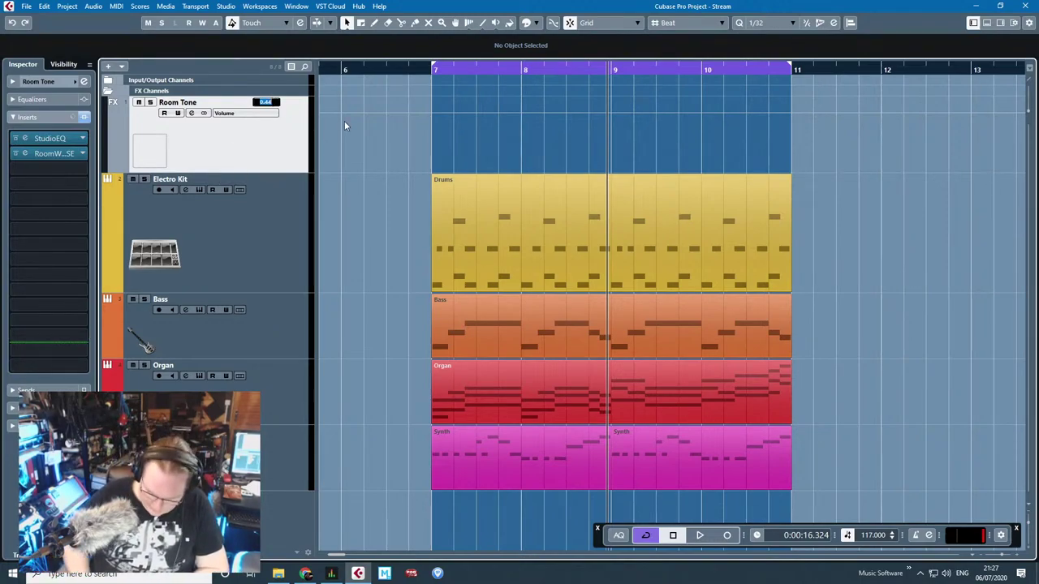
key(Return)
click(108, 91)
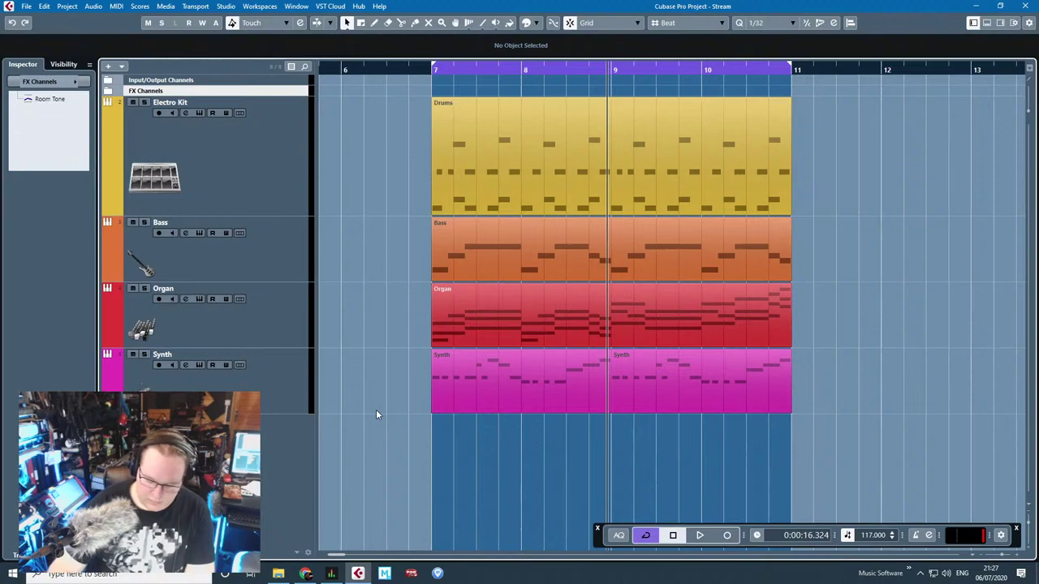
Step: Rename the Organ track to Piano
click(194, 320)
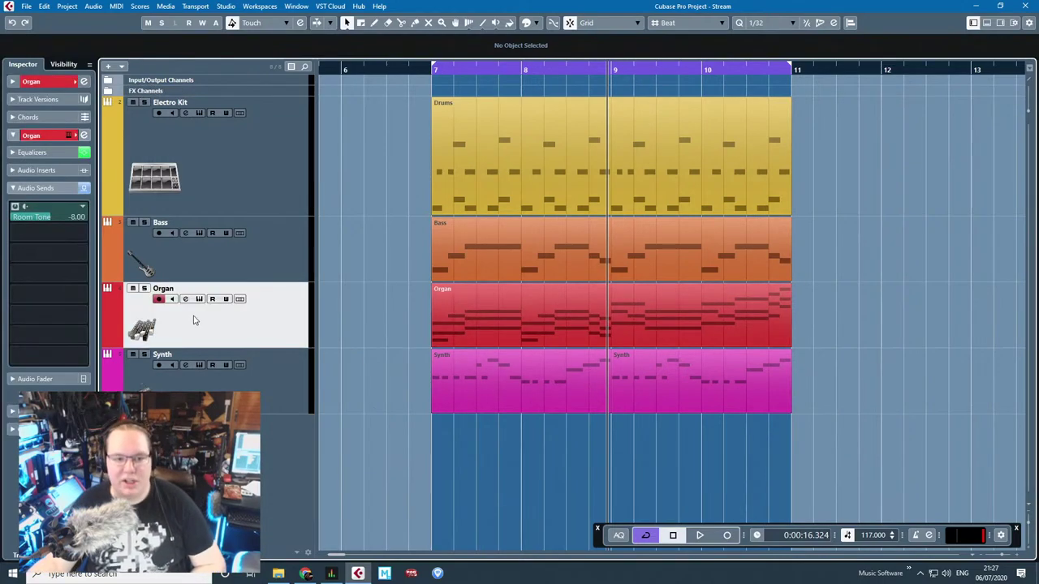
double_click(162, 289)
text(Piano)
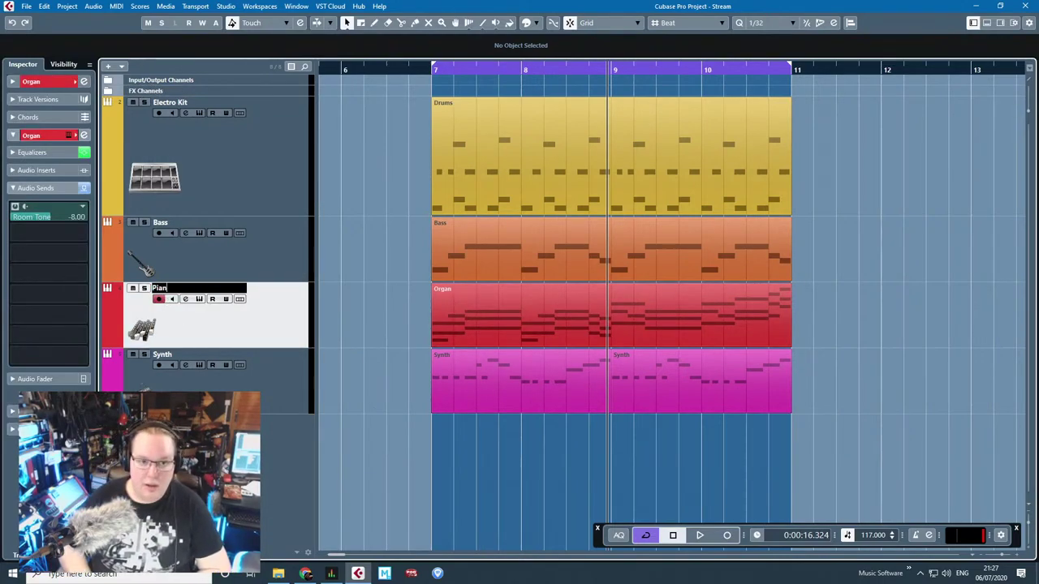
key(Return)
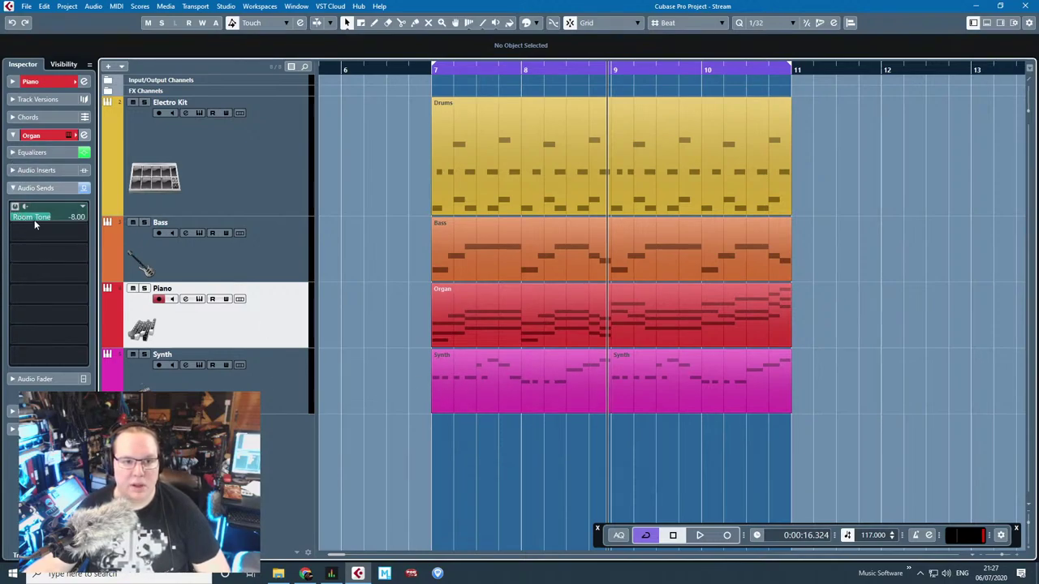
Step: Change the Piano track's picture to the factory grand piano image
double_click(140, 327)
scroll(511, 321, down, 4)
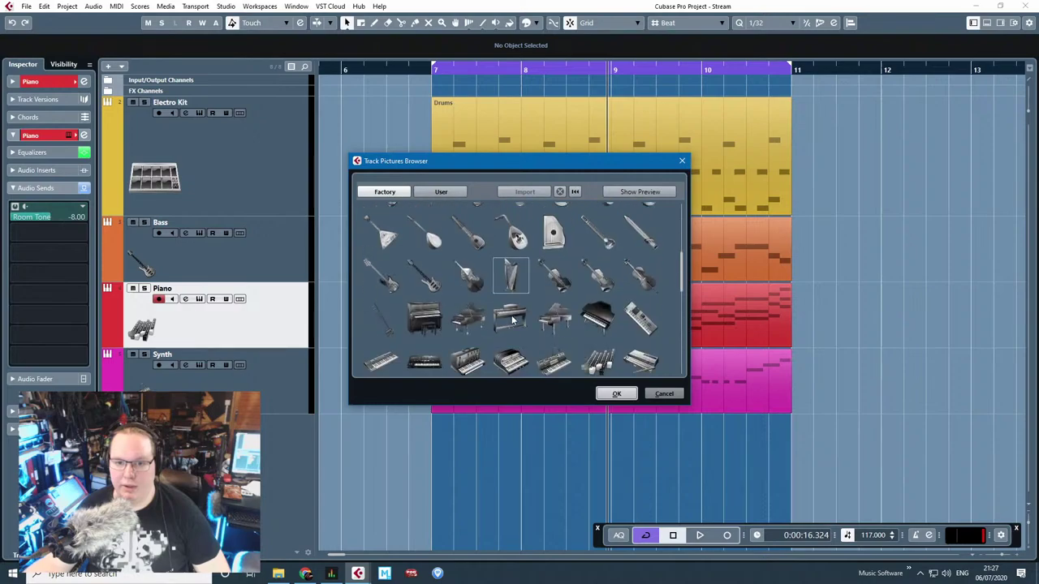
scroll(568, 341, down, 1)
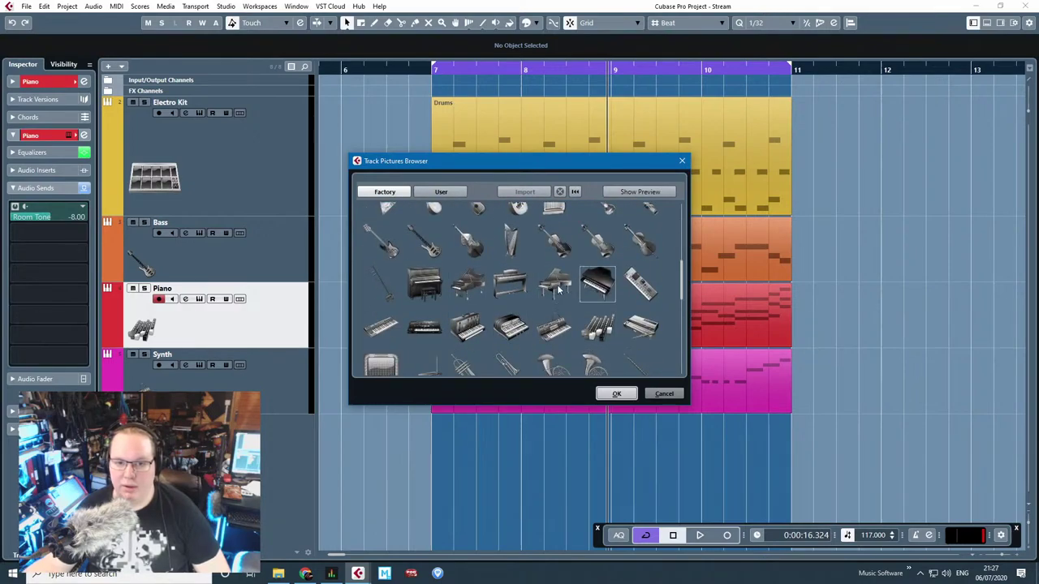
double_click(474, 295)
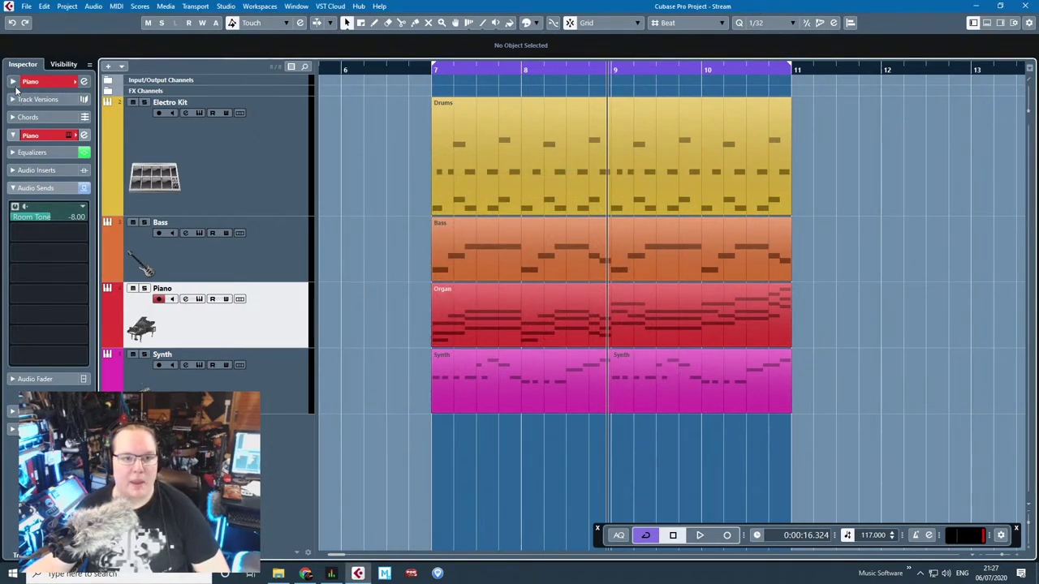
Step: Replace the Crocodile organ in the Piano track's Kontakt with The Giant.nki, test a note and close the instrument
click(48, 82)
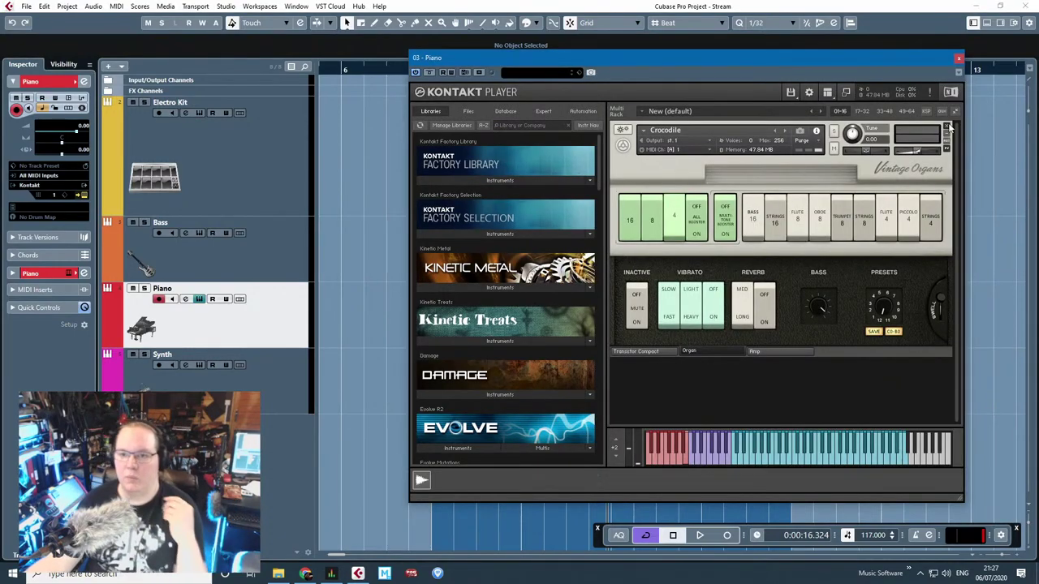
click(946, 126)
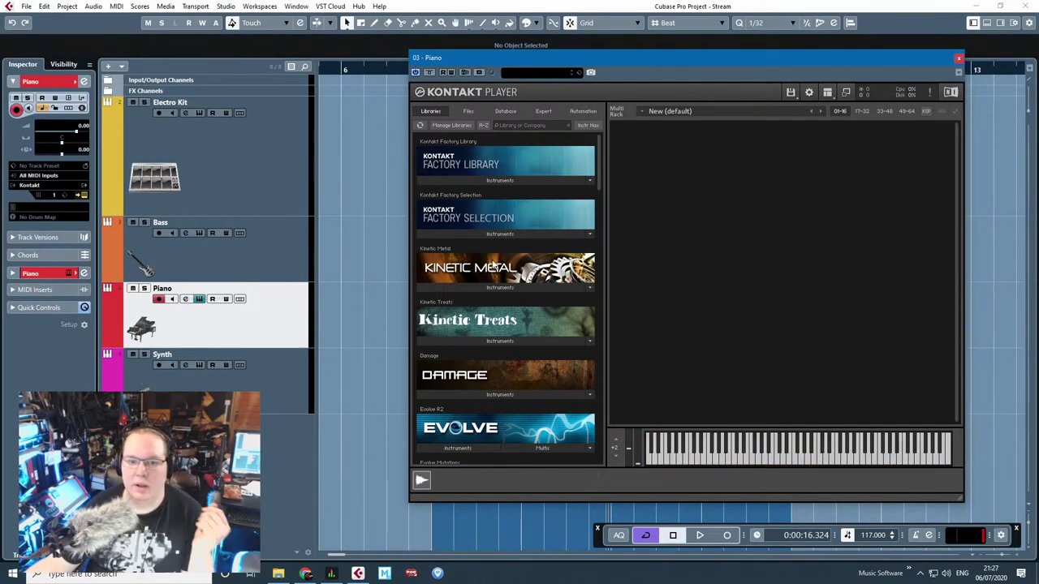
scroll(456, 380, down, 5)
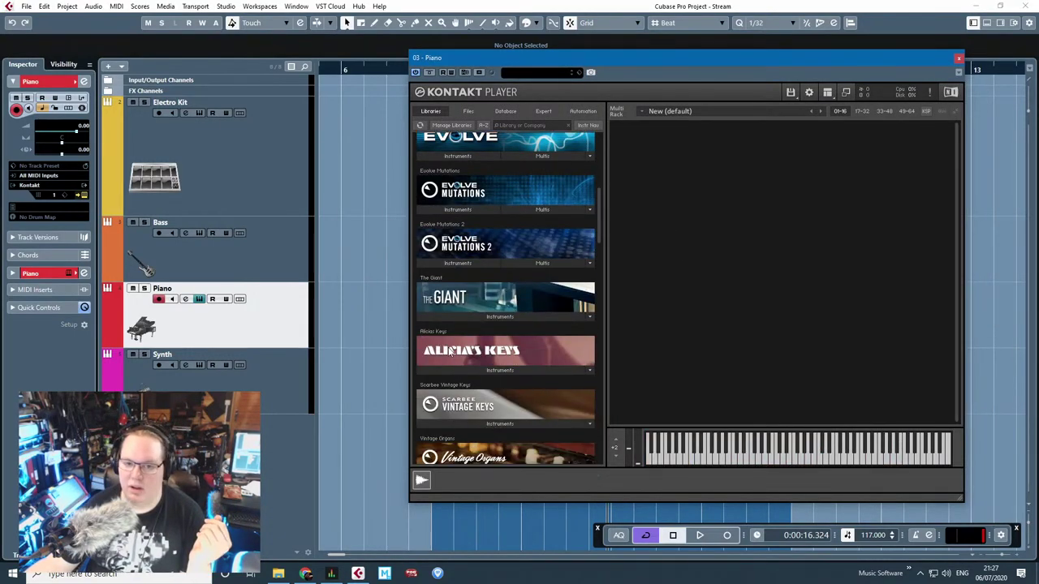
click(454, 316)
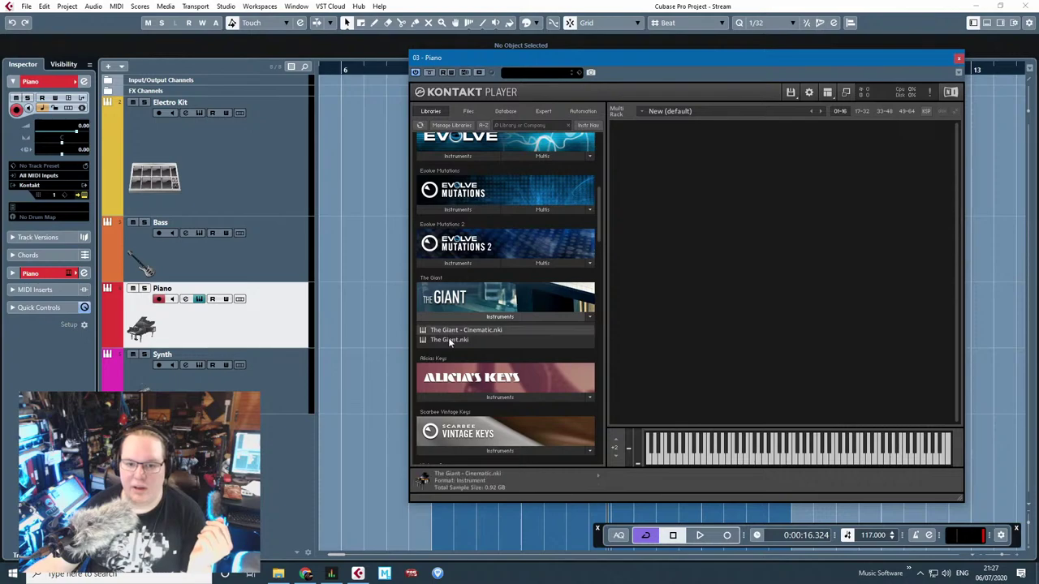
click(799, 457)
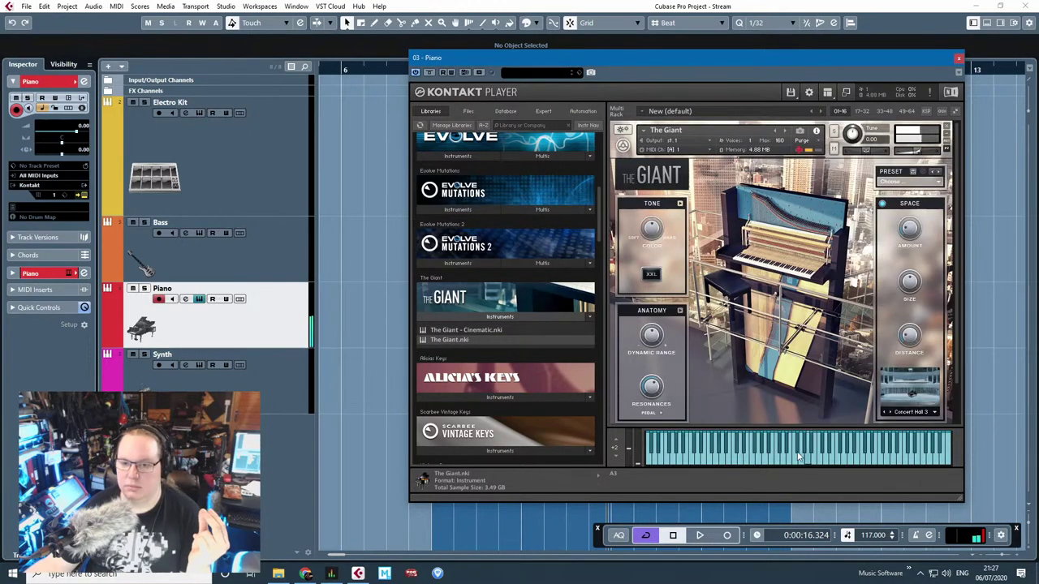
click(958, 59)
Step: Move the Organ part on the Piano track to start at bar 13 and play it from there
drag(874, 299, 998, 310)
scroll(863, 332, down, 2)
drag(863, 333, 1033, 321)
drag(519, 326, 851, 311)
scroll(921, 373, up, 2)
drag(941, 395, 1034, 398)
click(531, 71)
key(space)
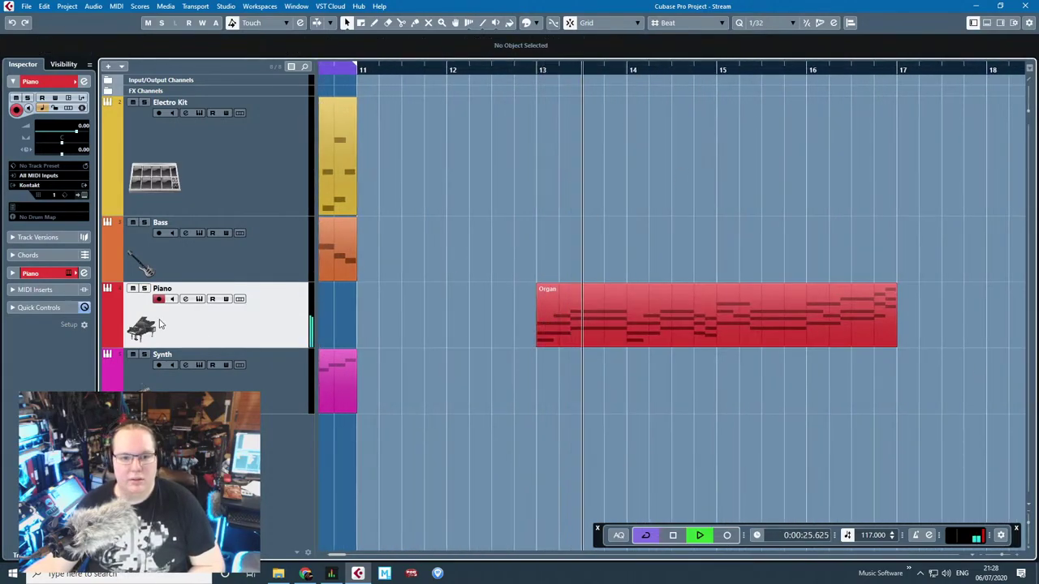
Step: Open the Organ part in the Key Editor and stop playback
double_click(543, 324)
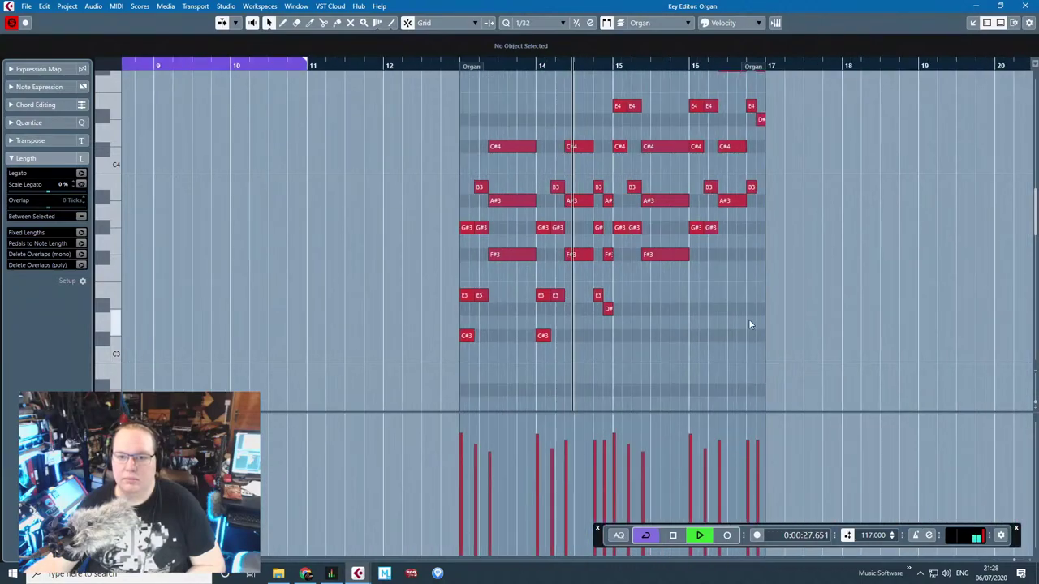
drag(750, 325, 360, 160)
key(space)
scroll(513, 231, up, 2)
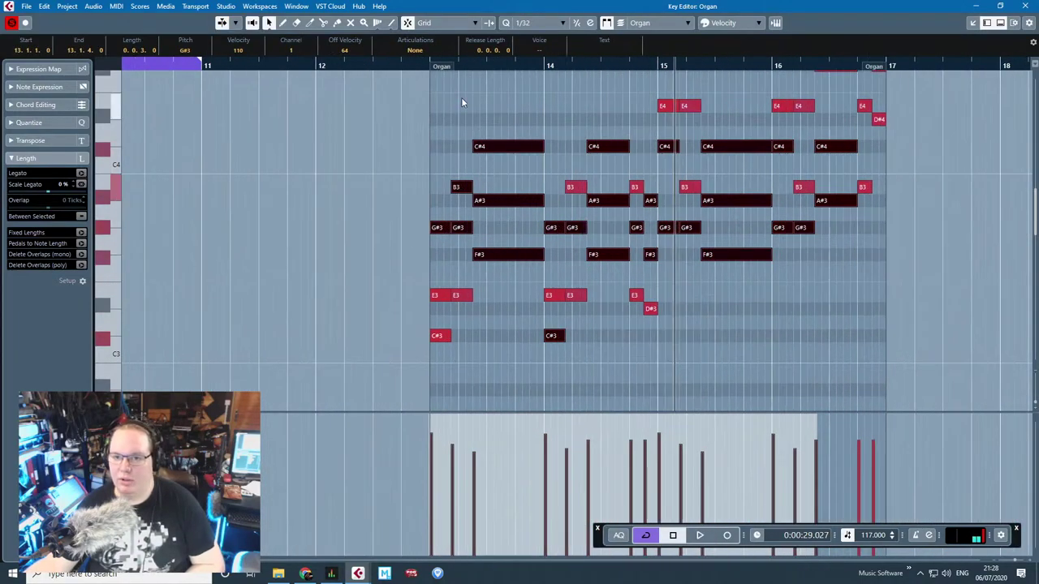
scroll(726, 230, up, 2)
Step: Select scattered notes across the Organ part and trim their starts a few ticks later, with the first G#3 starting at 13.1.1.4
drag(462, 98, 819, 305)
drag(637, 262, 532, 393)
scroll(552, 313, down, 1)
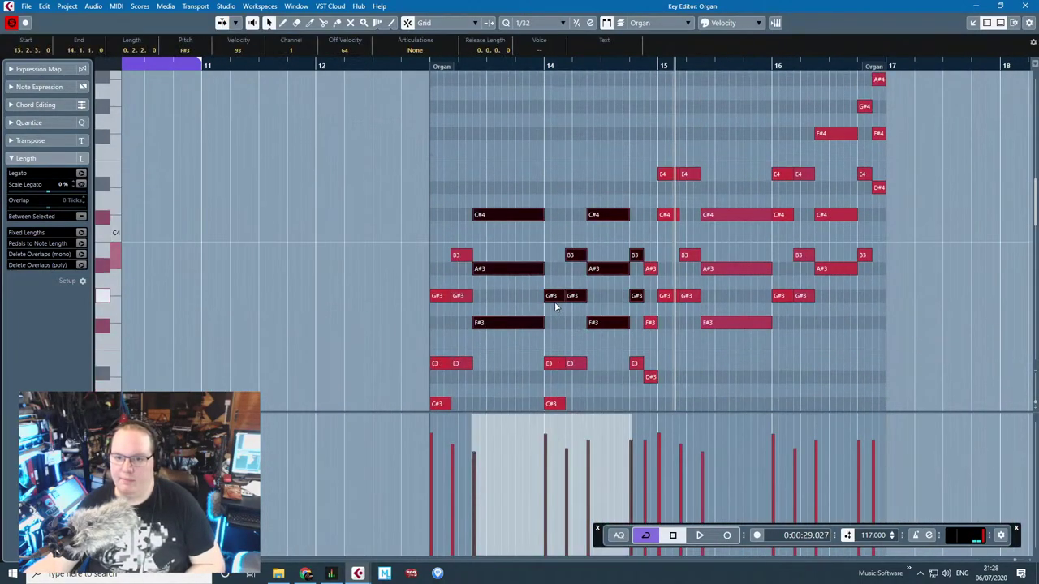
drag(313, 338, 880, 255)
scroll(696, 393, up, 2)
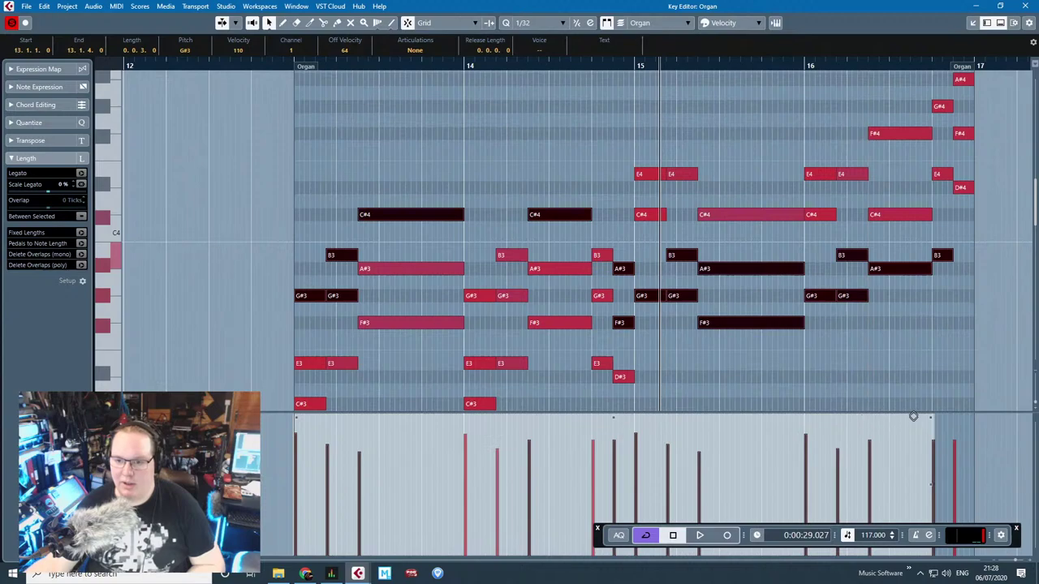
scroll(635, 428, up, 3)
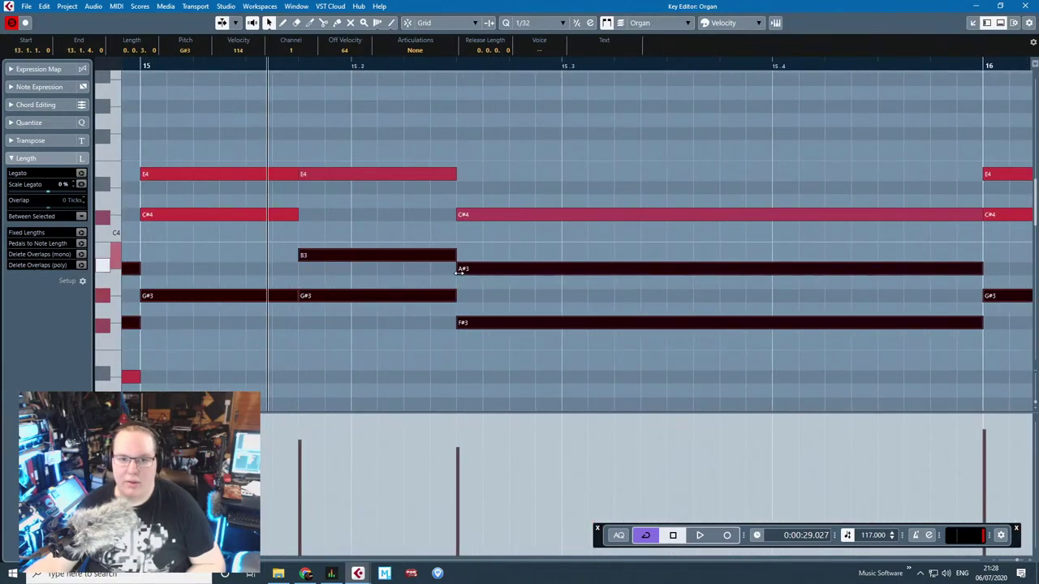
drag(459, 272, 460, 272)
Step: Select a different mix of notes, including the bar 13 C#3 and E3 notes, and trim them to start at 13.1.1.3 and end at 13.1.3.118
scroll(459, 272, down, 5)
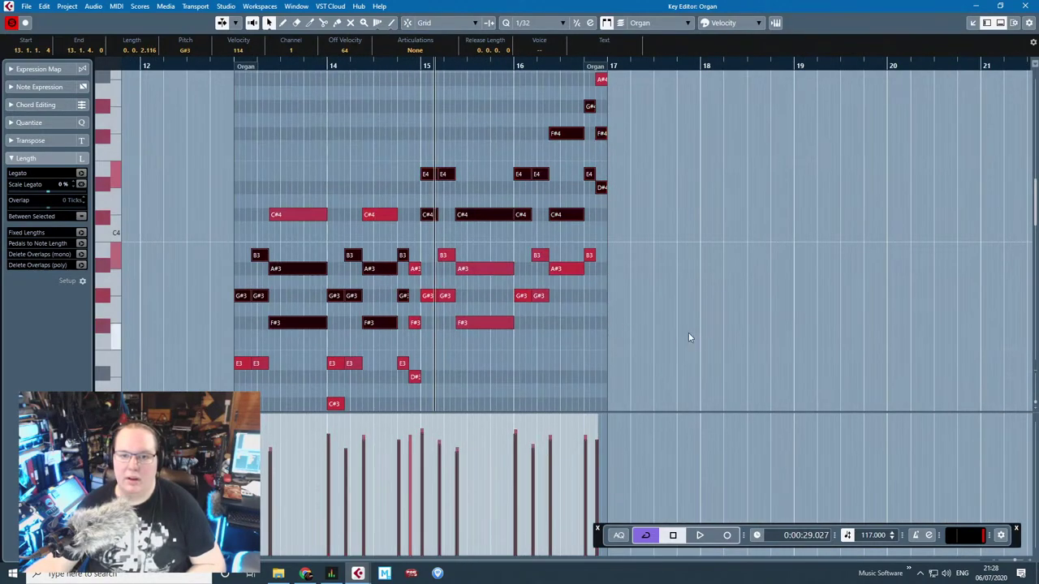
drag(185, 74, 653, 214)
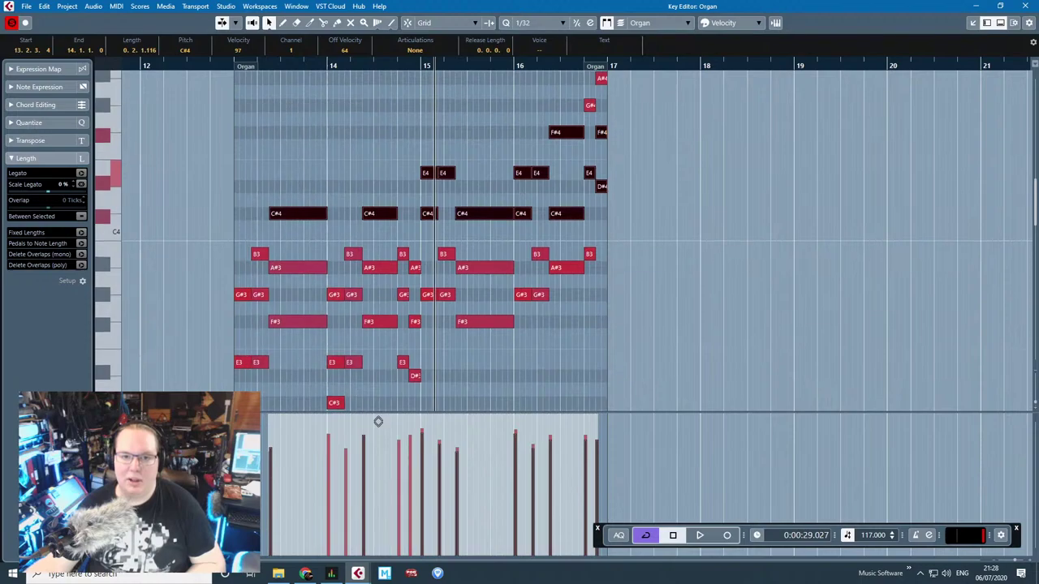
mouse_move(208, 405)
mouse_down()
mouse_move(558, 360)
mouse_move(630, 333)
mouse_move(332, 249)
mouse_up()
scroll(348, 392, down, 4)
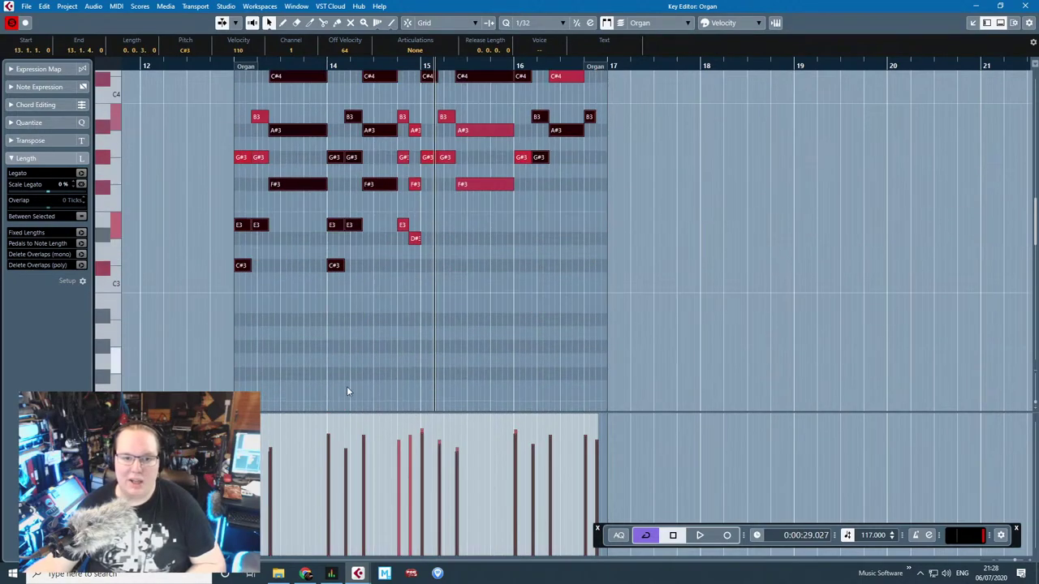
scroll(235, 276, up, 8)
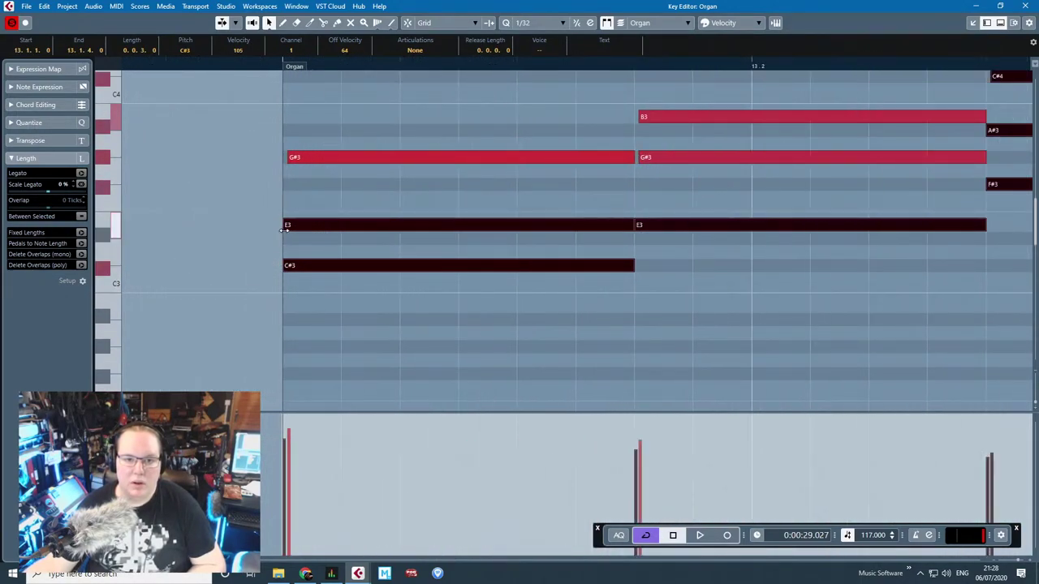
drag(286, 230, 288, 228)
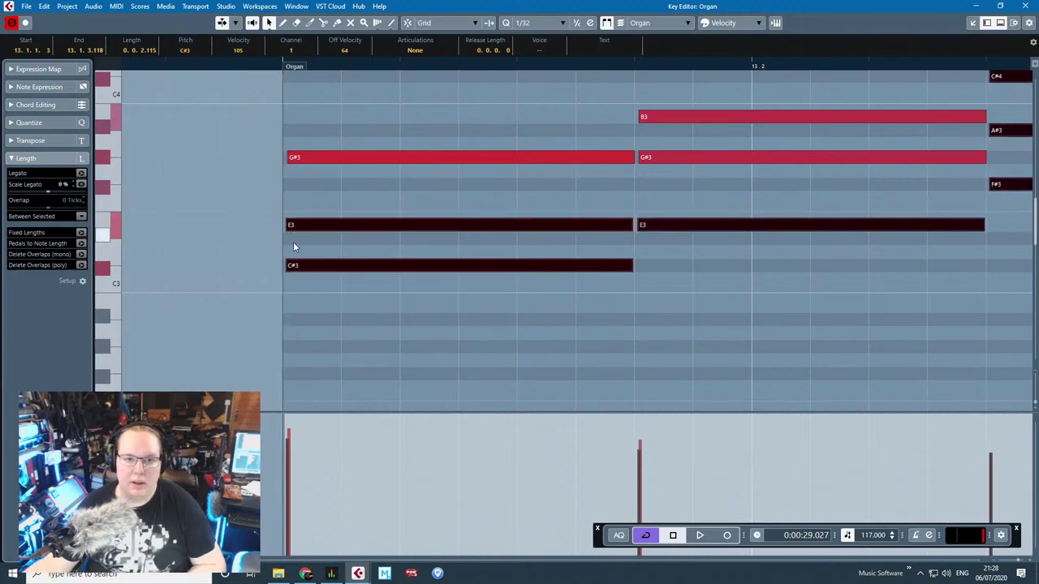
click(295, 246)
Step: Adjust the start of bar 13's first B3, then shorten the ends of another scattered selection of notes, including both C#4s in bars 13 and 14
drag(639, 117, 636, 118)
scroll(579, 285, down, 8)
drag(563, 78, 805, 284)
scroll(591, 245, up, 2)
scroll(592, 245, up, 2)
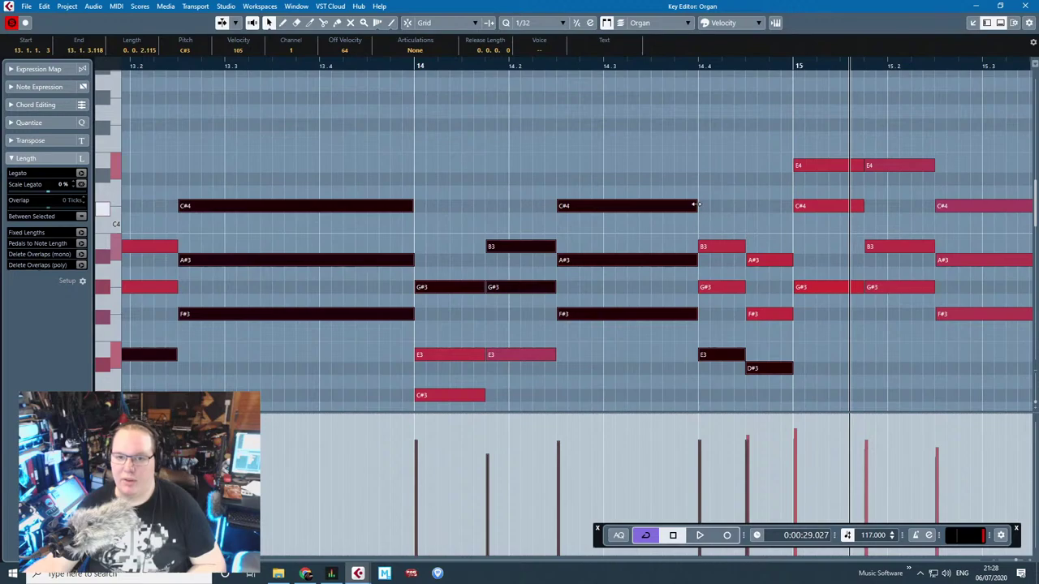
drag(696, 205, 689, 205)
scroll(682, 252, down, 4)
Step: Select further scattered notes across bars 13 to 16, trim their starts by 3 ticks and shorten their ends slightly
drag(985, 317, 507, 199)
mouse_move(365, 134)
mouse_down()
mouse_move(807, 247)
mouse_move(1020, 321)
mouse_up()
scroll(641, 228, up, 2)
drag(764, 162, 232, 380)
scroll(343, 328, down, 3)
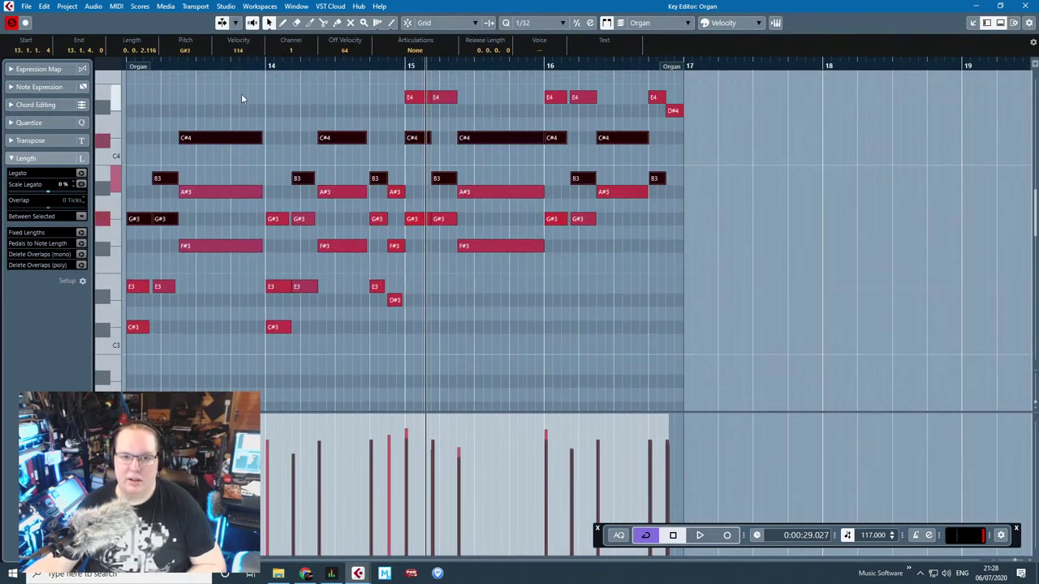
drag(242, 98, 291, 202)
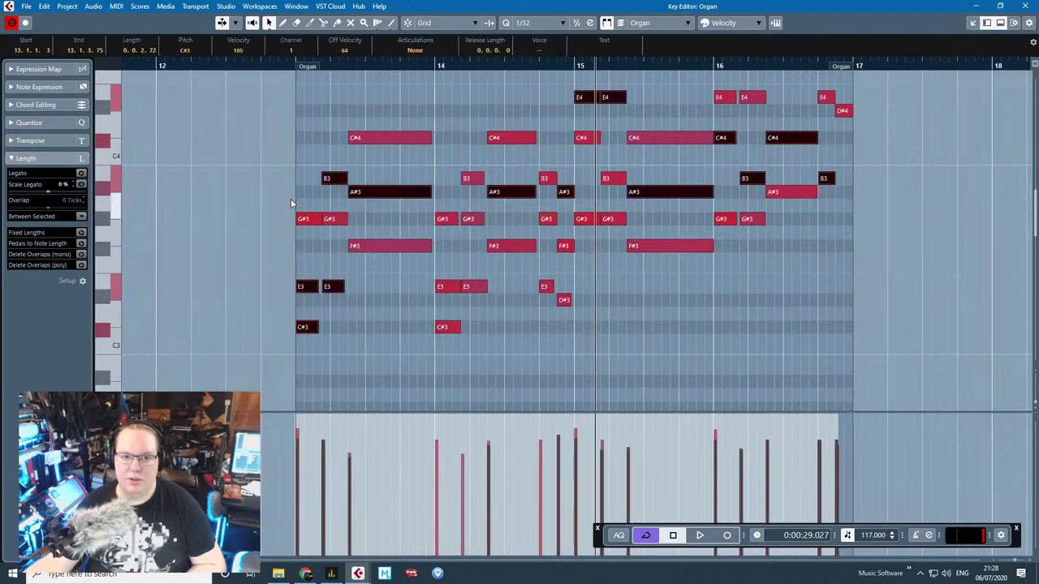
drag(231, 145, 876, 259)
scroll(749, 326, up, 6)
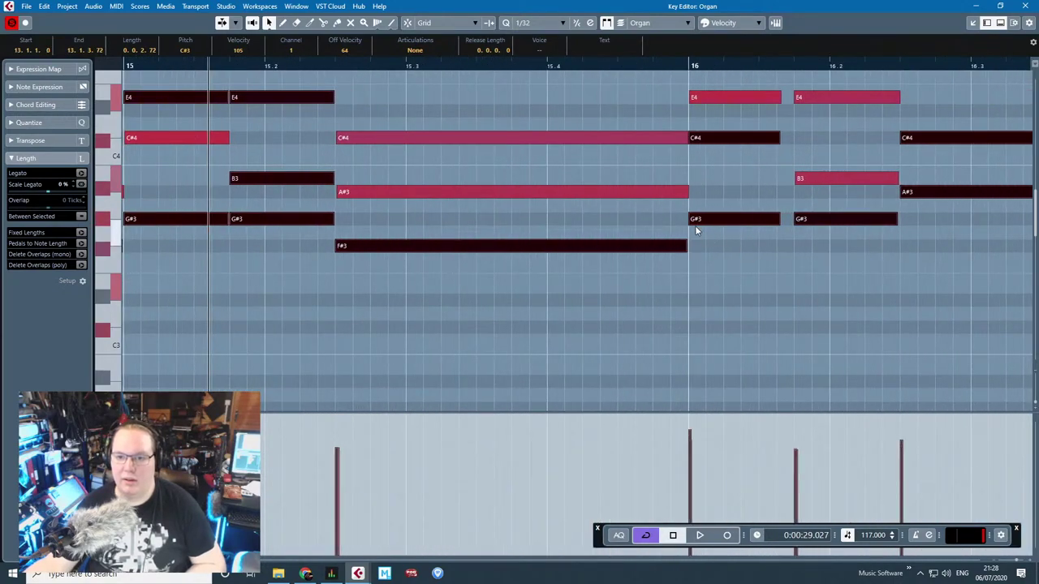
scroll(697, 231, up, 3)
drag(679, 220, 682, 220)
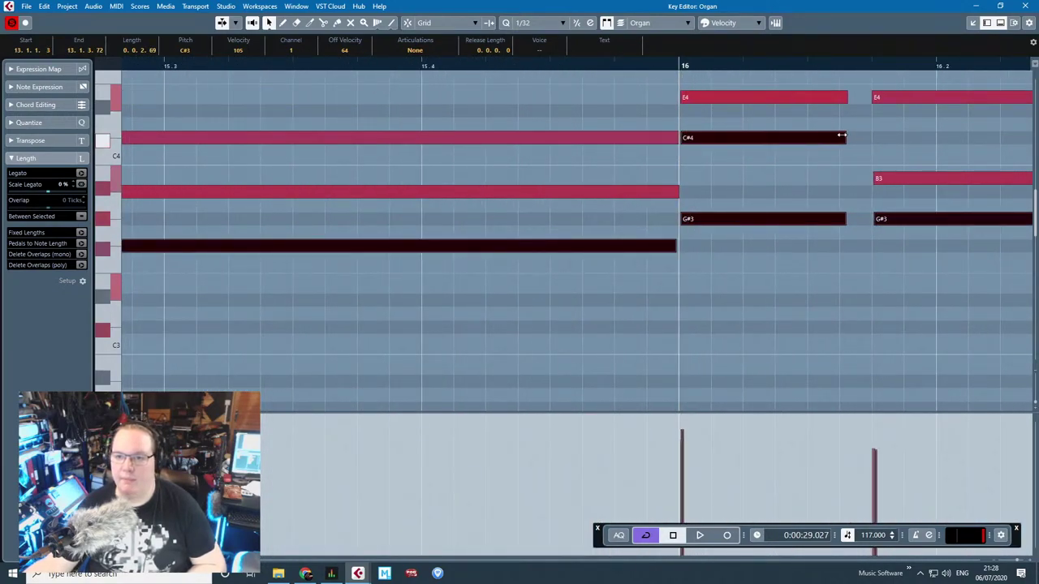
drag(842, 136, 834, 139)
click(813, 280)
Step: Pull the start of the G#3 at 14.4 slightly earlier and set the bar 15 G#3 to start at 15.1.1.11
scroll(791, 339, down, 9)
scroll(676, 243, up, 7)
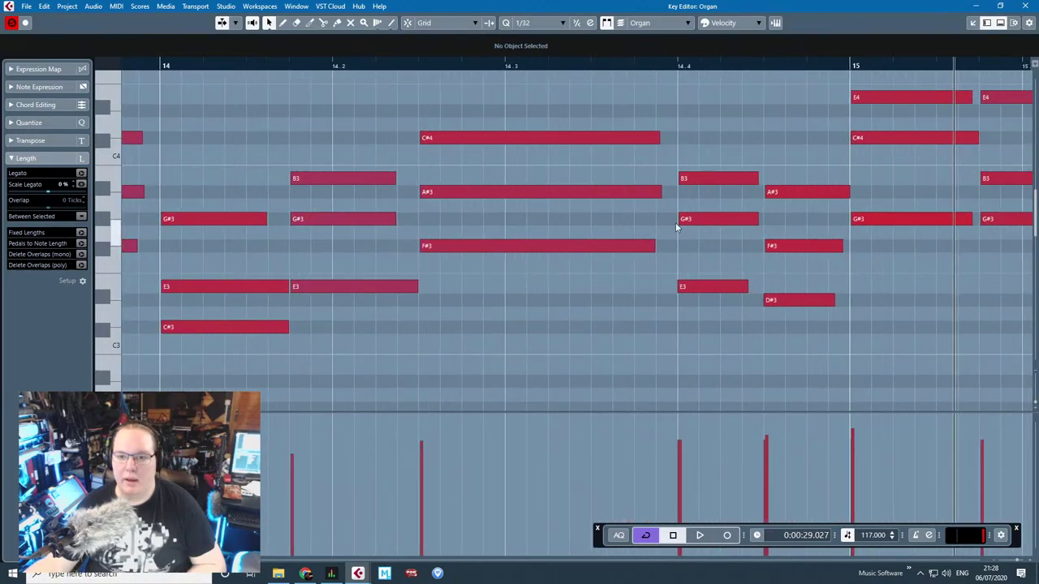
click(685, 220)
click(854, 219)
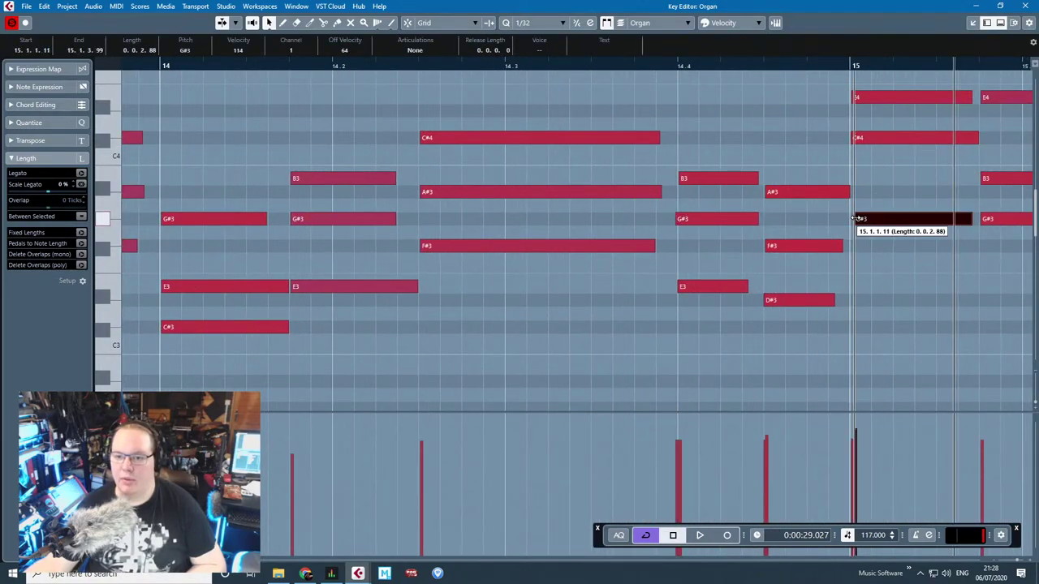
Step: Review the edited notes, audition the long F#3 in bar 15 and close the Key Editor
scroll(816, 338, down, 4)
scroll(815, 339, down, 6)
scroll(882, 380, up, 2)
scroll(930, 318, down, 3)
scroll(931, 325, up, 5)
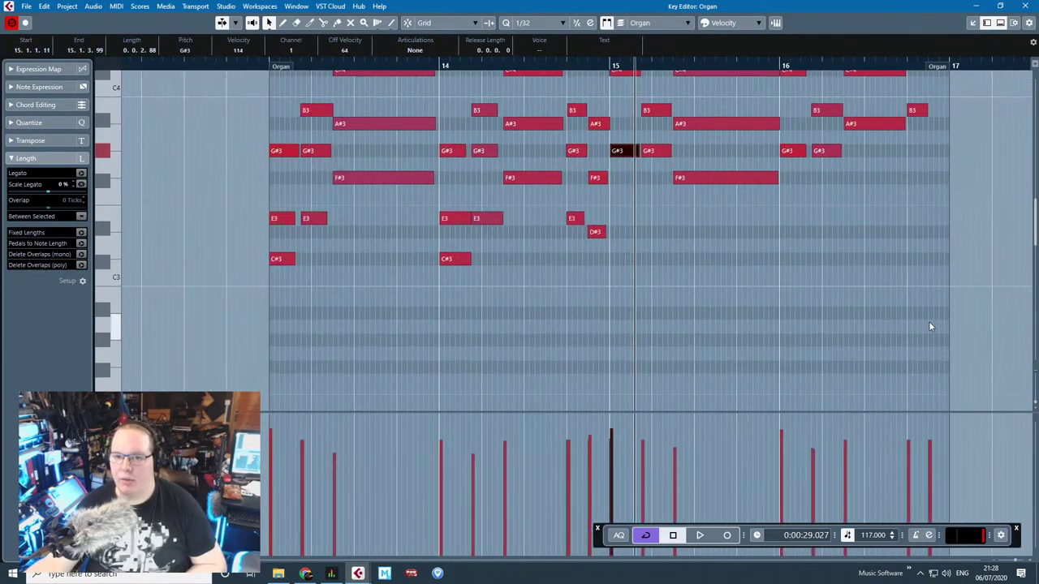
scroll(782, 359, up, 2)
click(739, 314)
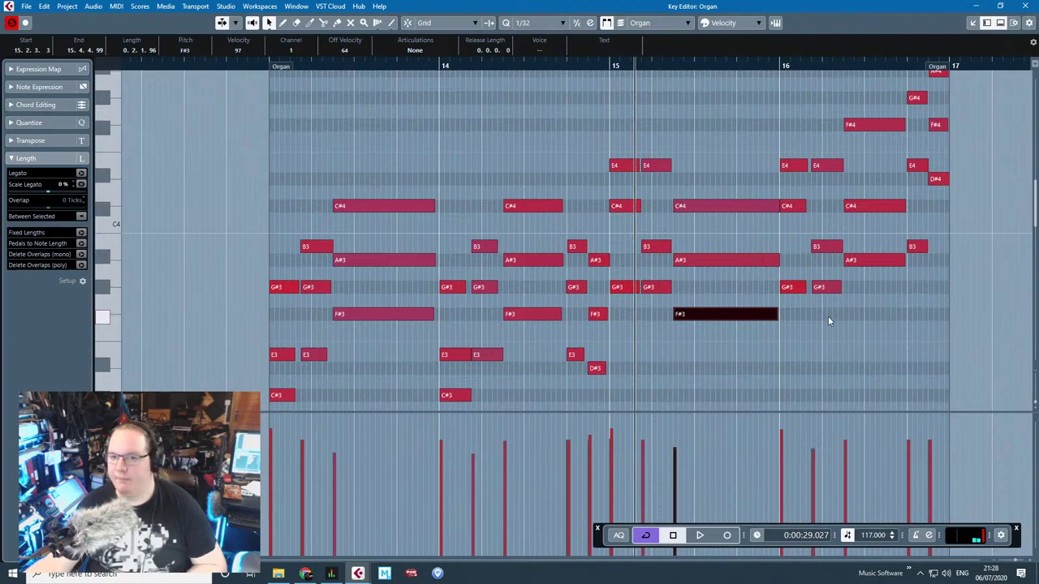
scroll(781, 342, down, 2)
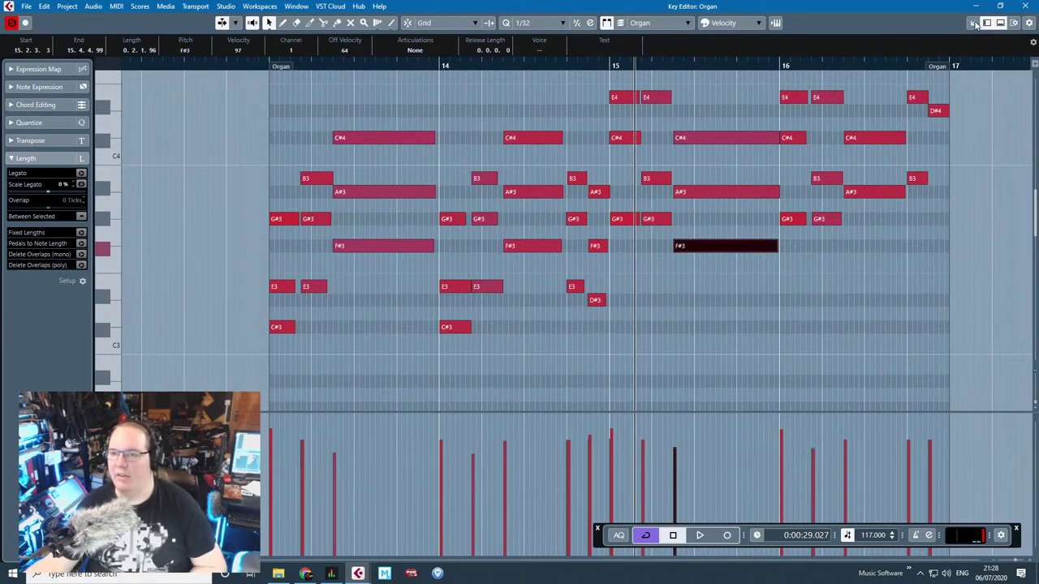
click(1024, 5)
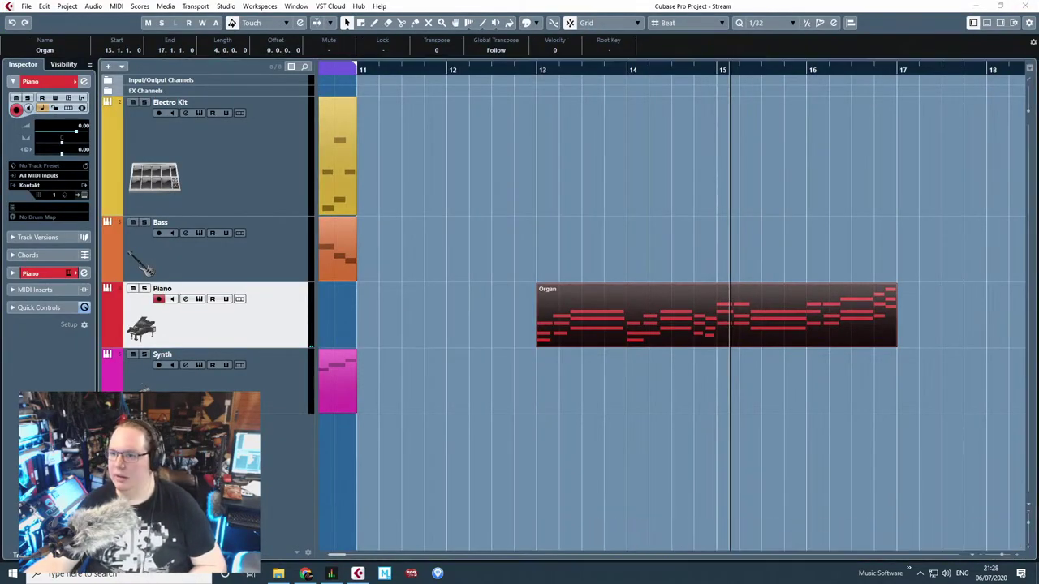
Step: Set the loop range to bars 13 to 17 around the Organ part and play back the piano
click(767, 192)
scroll(695, 198, down, 2)
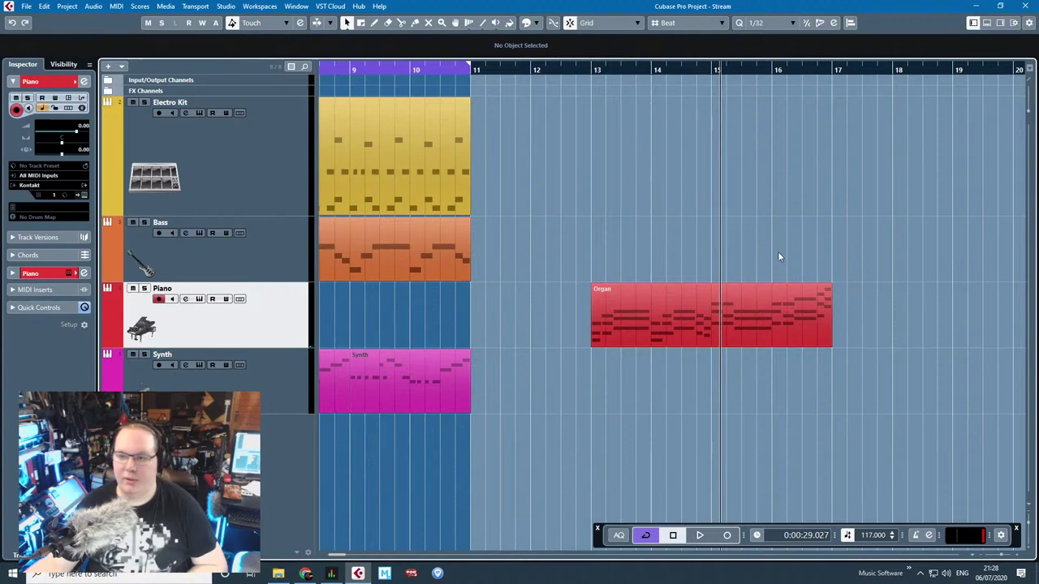
scroll(771, 195, up, 3)
click(561, 337)
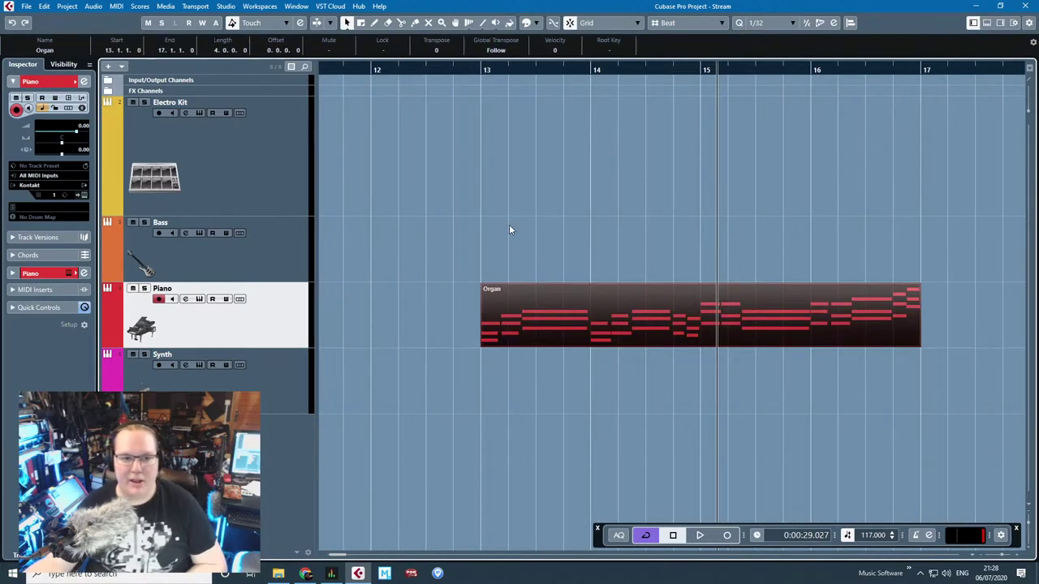
mouse_move(482, 65)
mouse_down()
mouse_move(828, 97)
mouse_move(909, 94)
mouse_up()
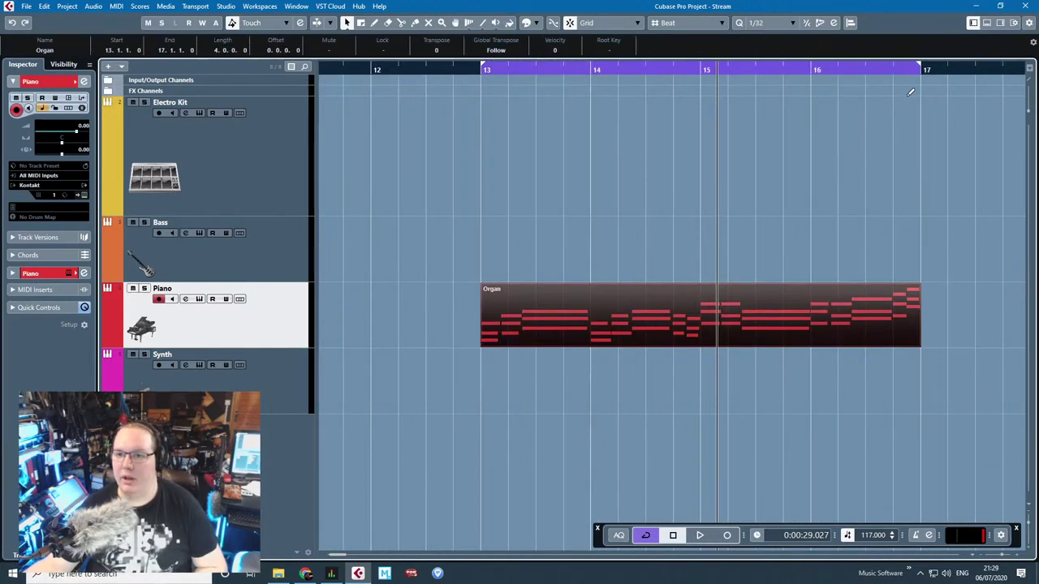
click(570, 118)
key(space)
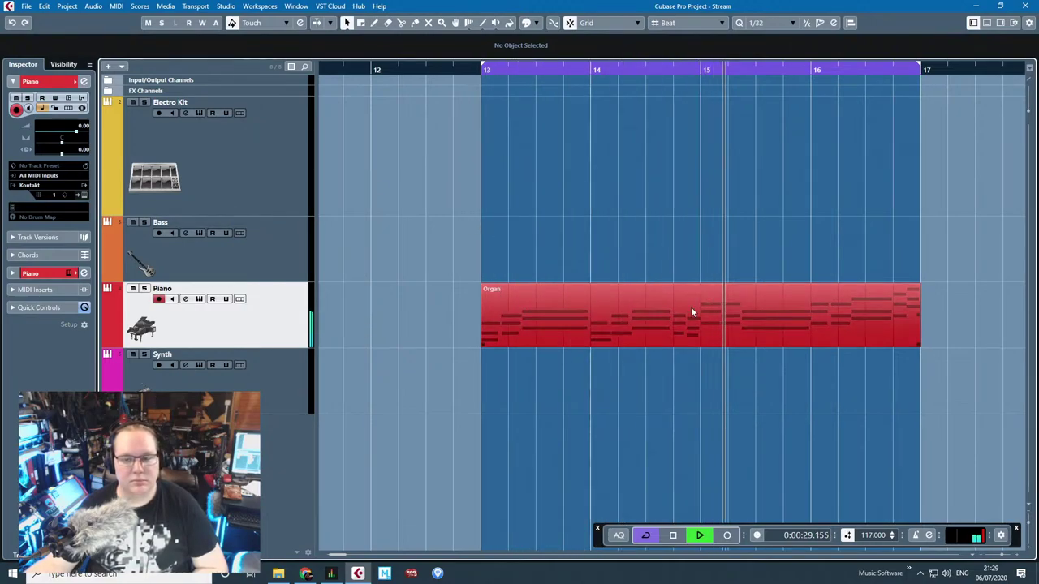
key(space)
Step: Open the Organ part on the Piano track for editing in the Key Editor
click(609, 341)
double_click(610, 344)
scroll(389, 317, left, 2)
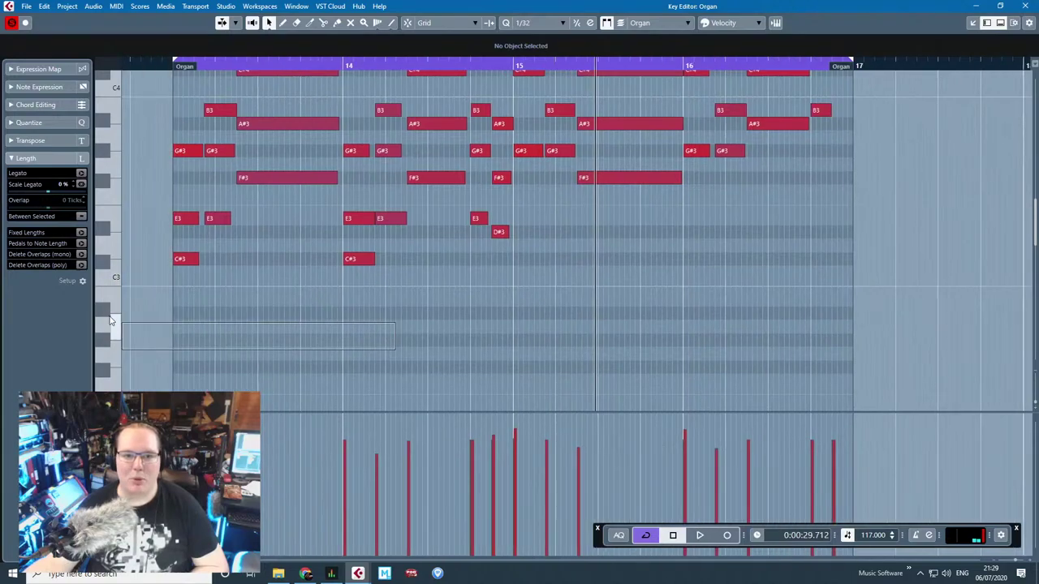
scroll(486, 359, up, 2)
scroll(574, 344, down, 2)
scroll(632, 347, up, 2)
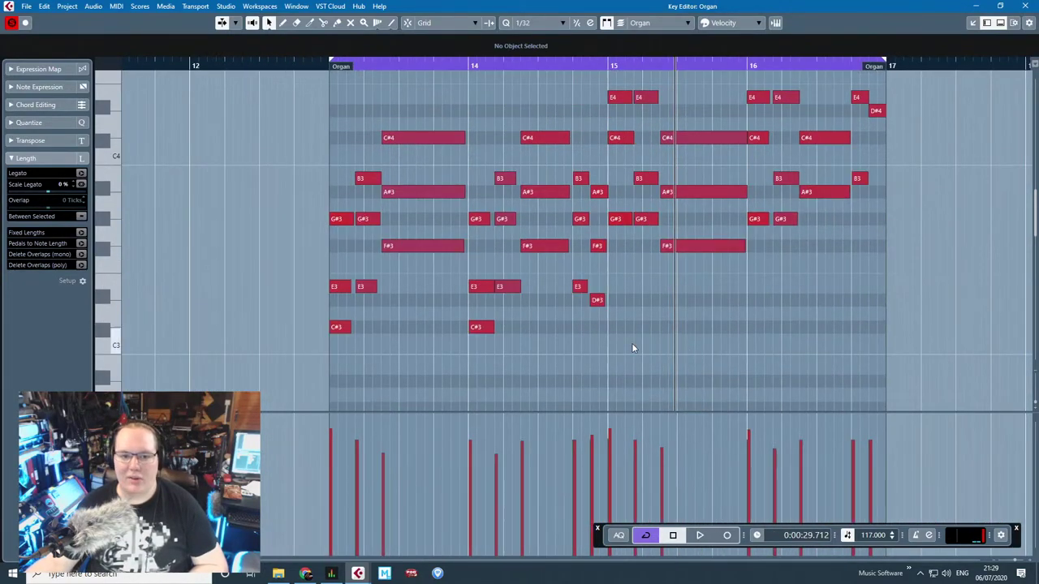
Step: Duplicate the lowest notes of the bar 13 and 14 chords into bars 15 and 16 and transpose the copies down one octave
click(340, 327)
shift+click(368, 286)
shift+click(430, 246)
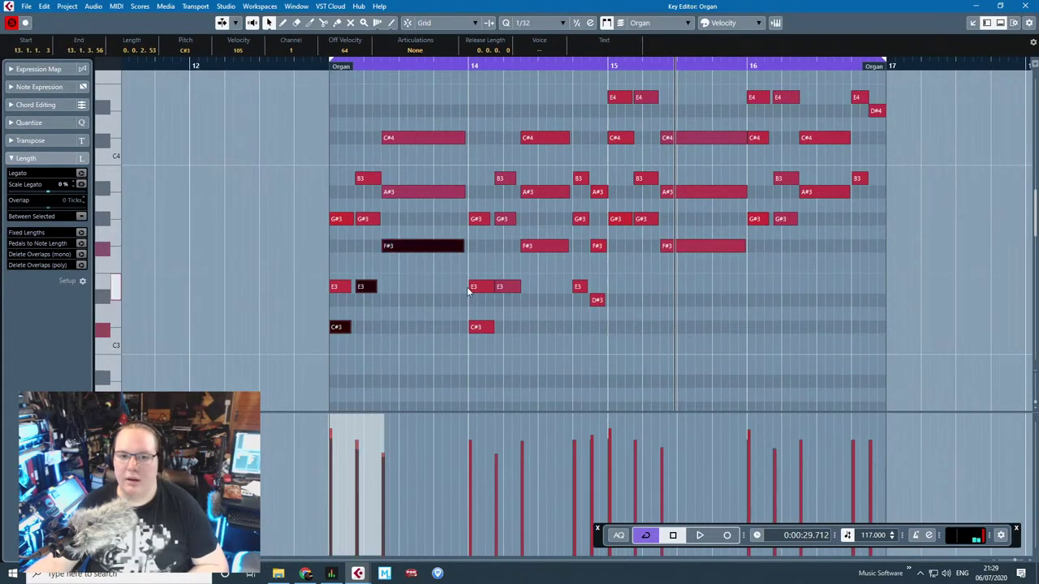
shift+click(481, 327)
shift+click(507, 286)
shift+click(552, 246)
shift+click(579, 286)
shift+click(598, 301)
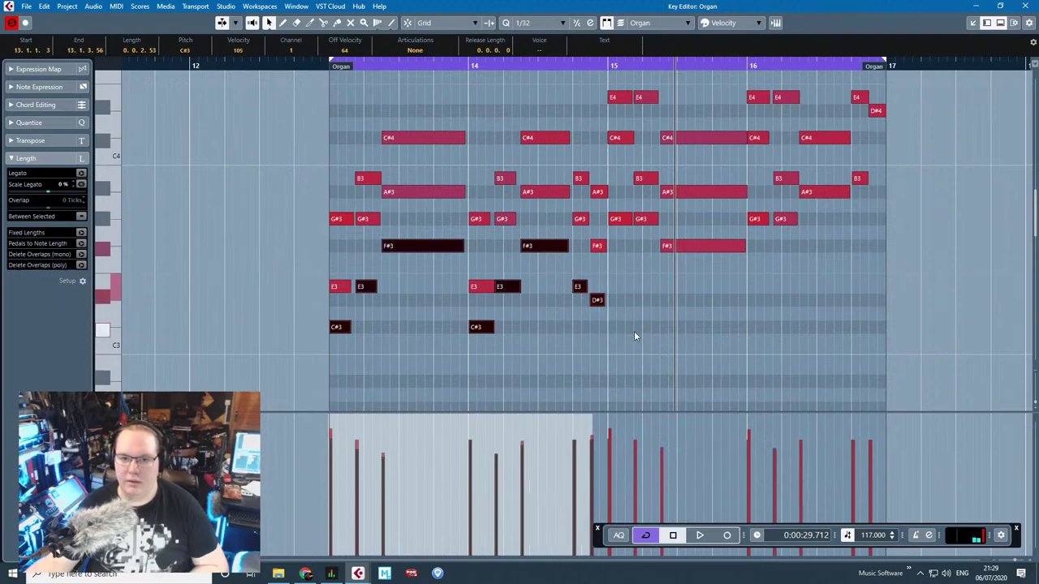
scroll(635, 321, down, 2)
key(alt+d)
key(shift+Down)
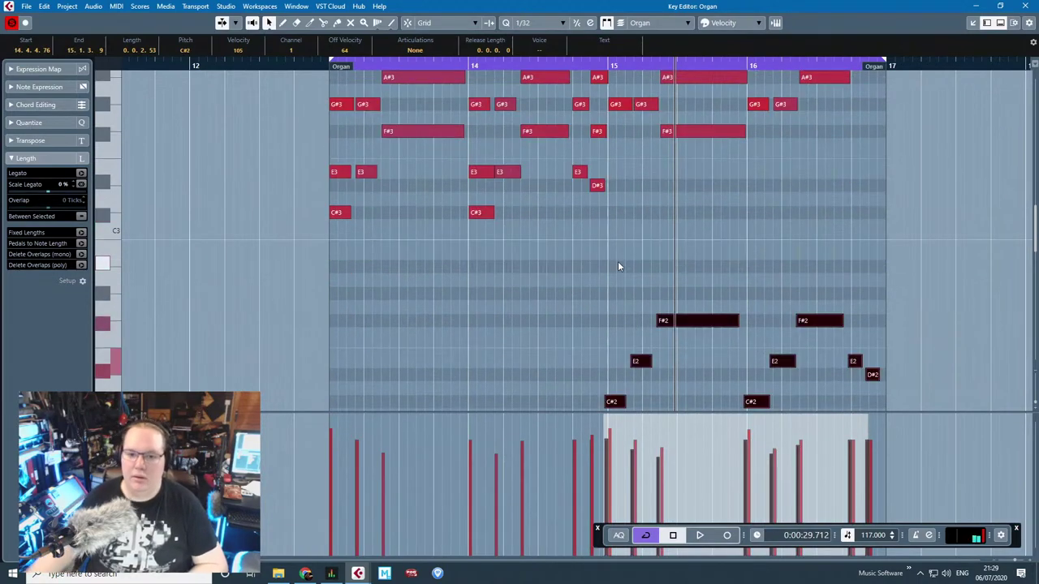
scroll(611, 324, down, 2)
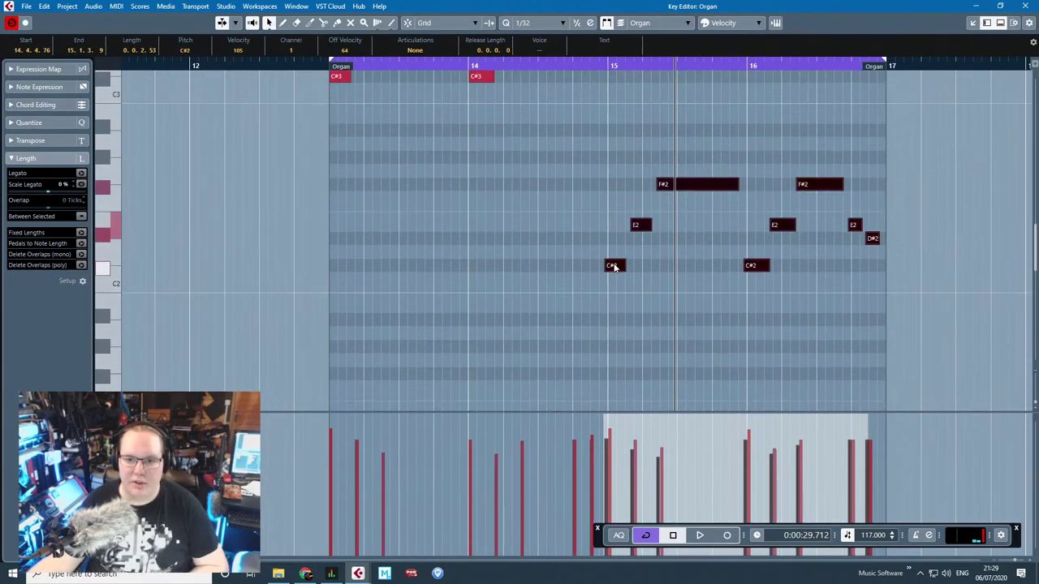
Step: Move the copied low notes to the start of bar 13, lower them to start on C#1, and duplicate them into bars 15 and 16
drag(615, 268, 344, 267)
key(shift+Down)
key(ctrl+d)
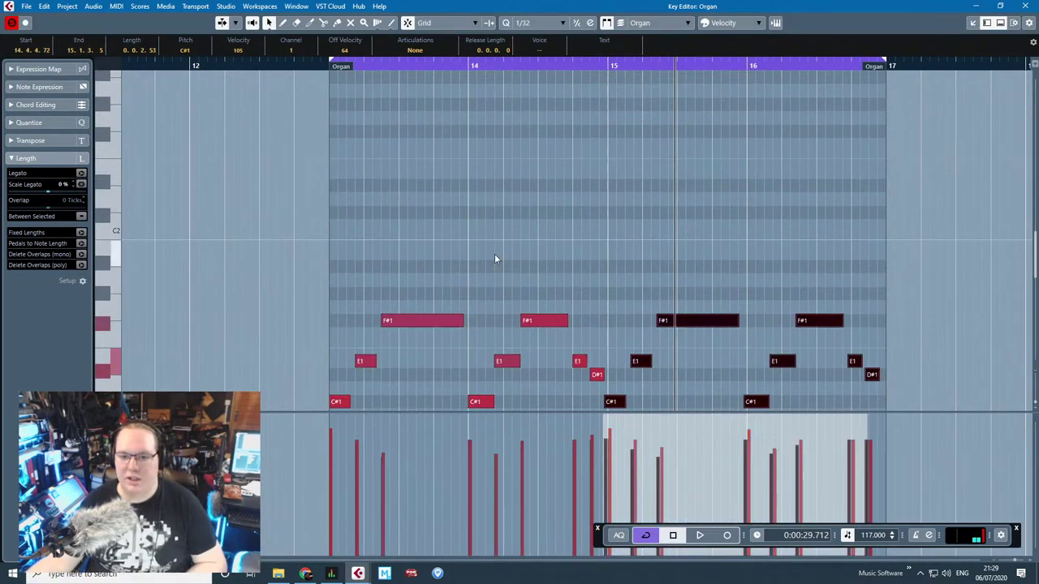
Step: Shift the duplicated low notes so the first C#1 starts at 15.1.1.0
scroll(596, 370, up, 3)
scroll(596, 371, down, 1)
drag(582, 331, 588, 332)
scroll(573, 330, up, 7)
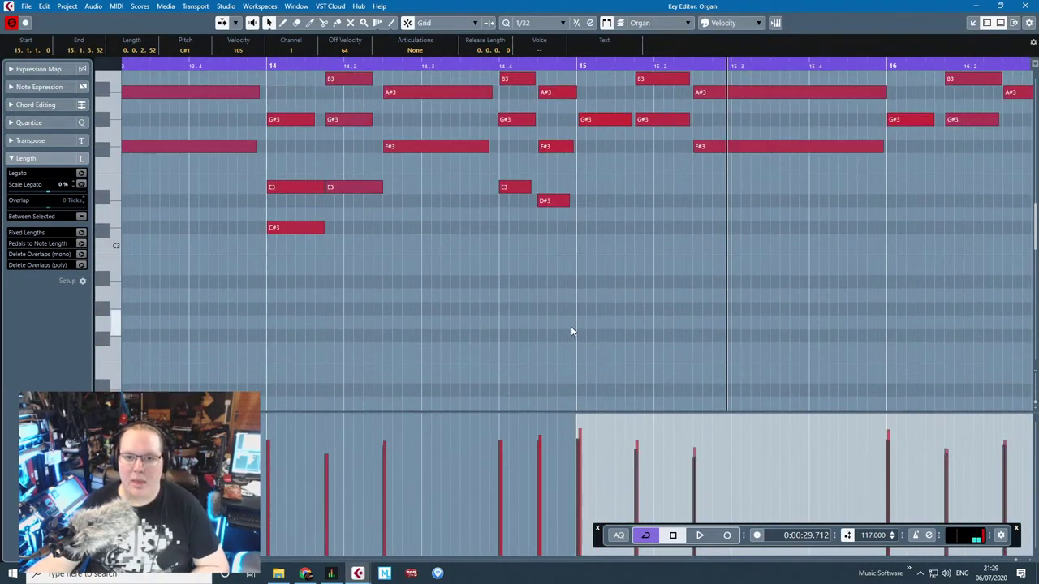
scroll(560, 319, down, 2)
scroll(479, 283, down, 3)
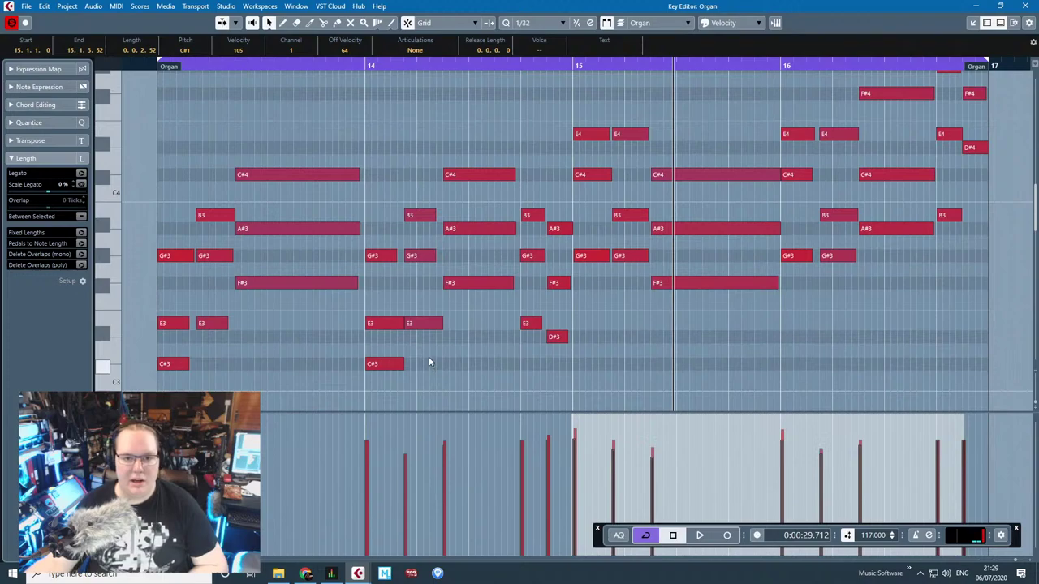
Step: Play the part from bar 13 to hear the chords with the new low notes
click(152, 66)
key(space)
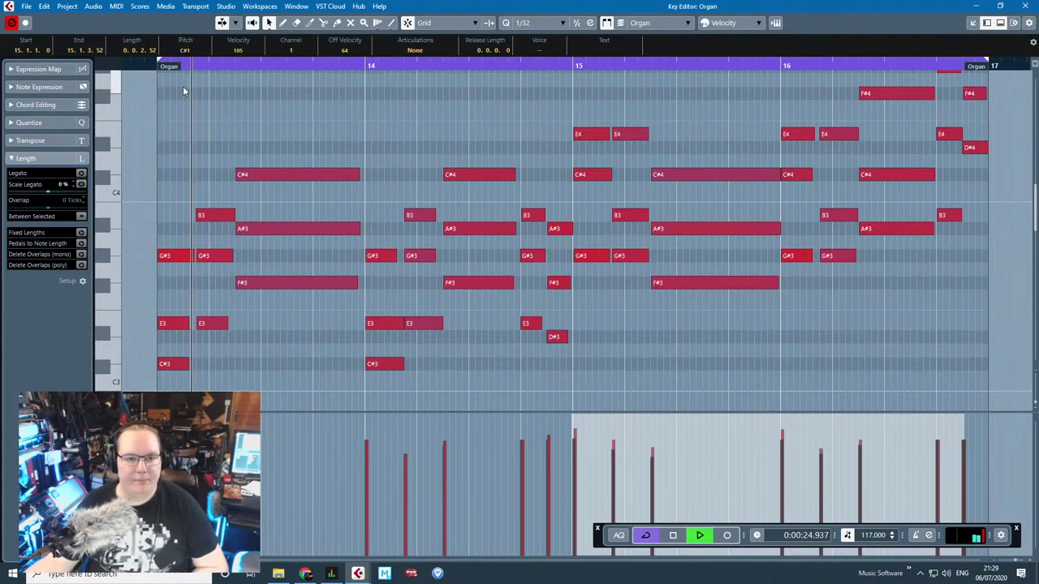
scroll(272, 169, down, 3)
scroll(219, 255, up, 1)
key(space)
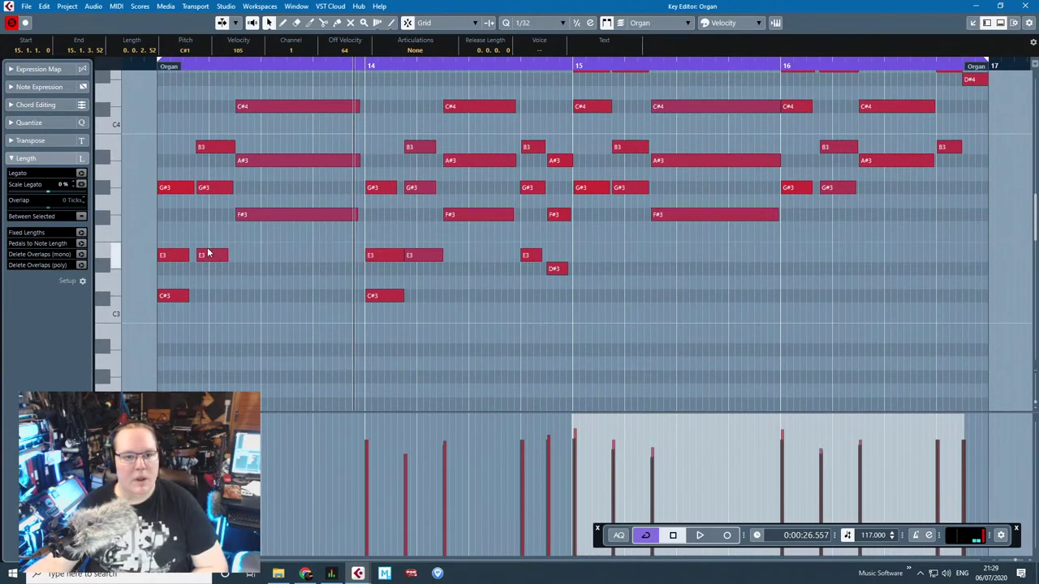
Step: Delete the second chord in bar 13, lengthen the first chord's C#3 to 0.1.1.18 along with its other notes, and audition it
drag(215, 270, 172, 310)
key(Delete)
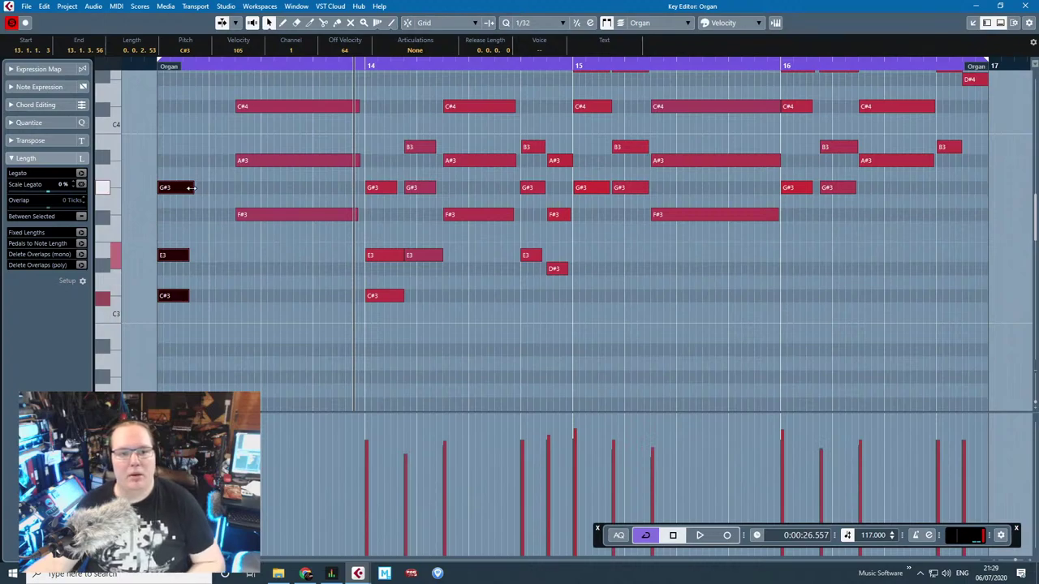
drag(192, 188, 228, 187)
click(149, 66)
key(space)
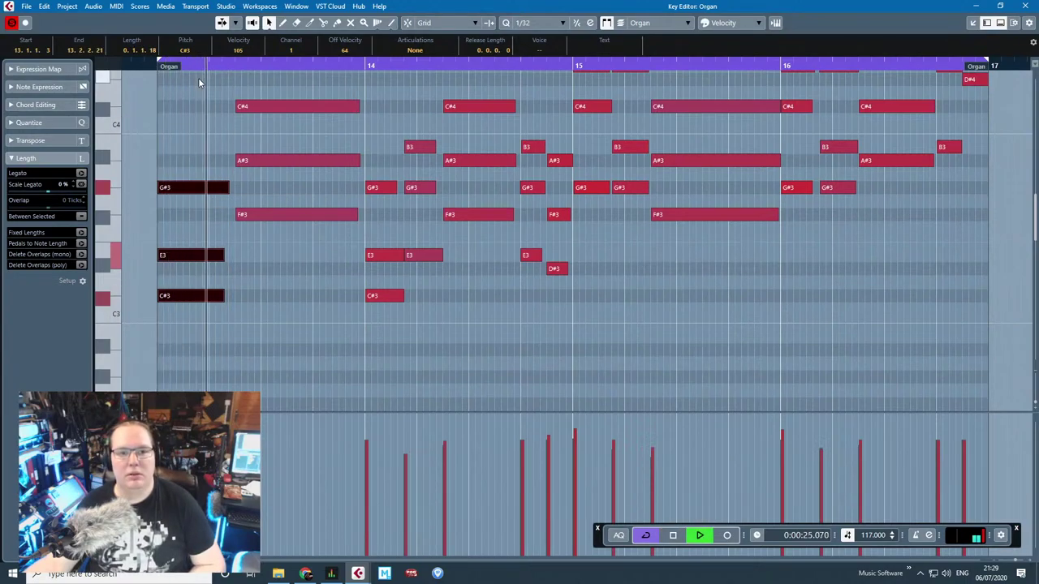
click(253, 294)
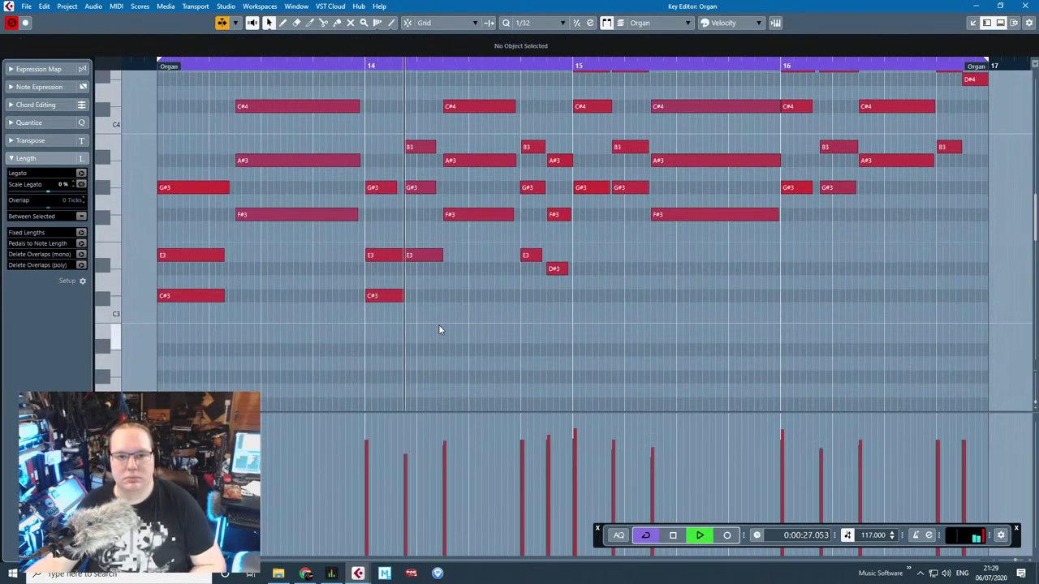
key(space)
Step: Delete the second chord in bar 14, lengthen the first chord to nearly meet the following one, and play the bar back
drag(427, 267, 411, 116)
key(Delete)
drag(408, 166, 390, 305)
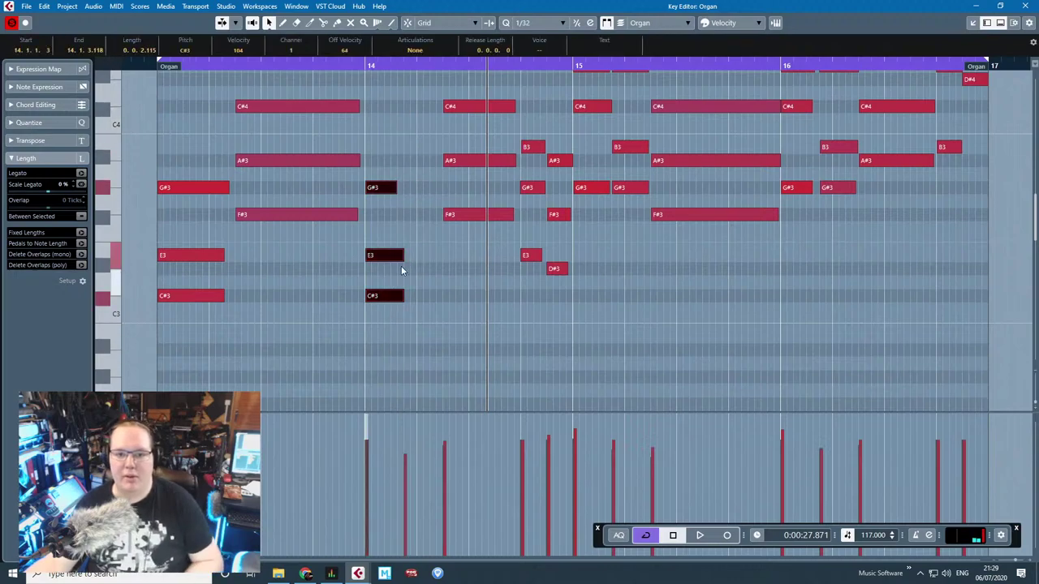
drag(398, 258, 431, 259)
click(493, 307)
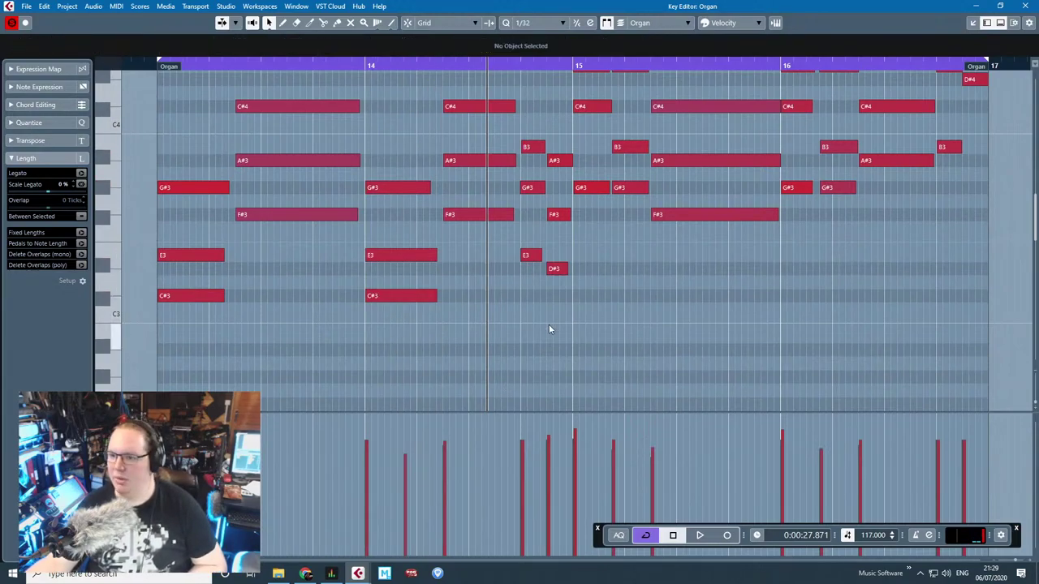
scroll(549, 324, up, 3)
click(380, 65)
key(space)
scroll(564, 203, down, 3)
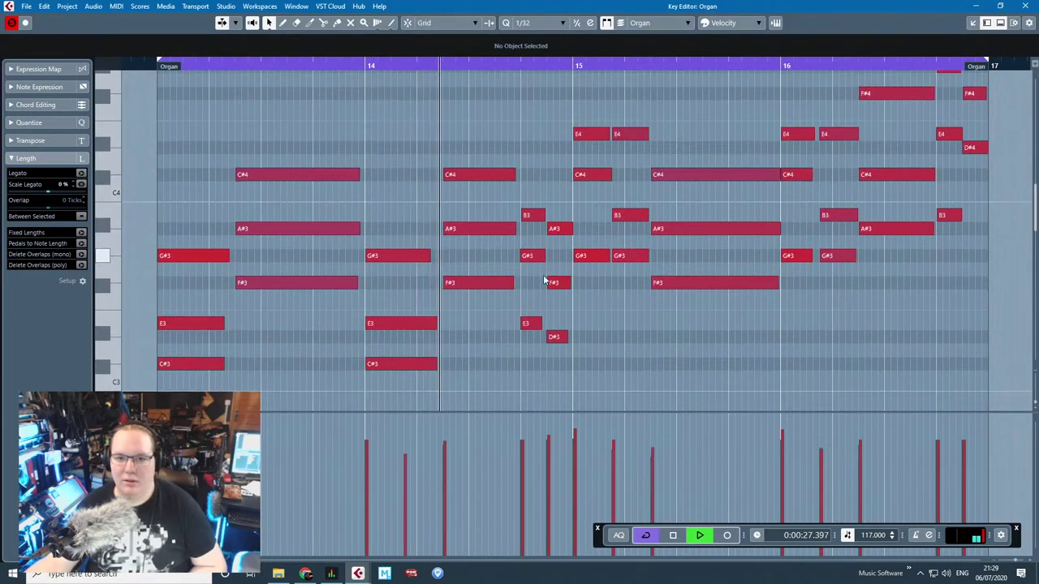
Step: Delete the last short chord of bar 14 and extend the preceding E3, G#3 and B3 chord almost to bar 15
key(space)
scroll(558, 357, up, 2)
drag(575, 366, 567, 200)
key(Delete)
drag(547, 180, 572, 324)
Step: Replace the chords in bars 15 and 16 with a duplicate of the bar 13 and 14 chords, aligned to the start of bar 15
scroll(573, 325, down, 3)
drag(891, 299, 591, 56)
key(Delete)
scroll(586, 116, down, 4)
drag(621, 334, 286, 73)
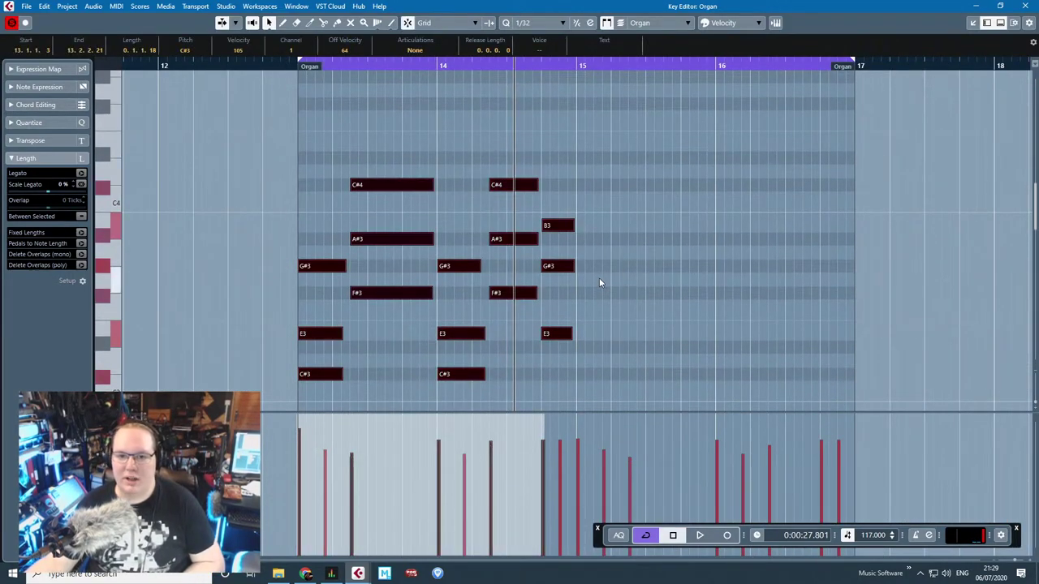
key(ctrl+d)
scroll(598, 284, up, 2)
mouse_move(590, 273)
mouse_down()
mouse_move(621, 270)
mouse_move(584, 272)
mouse_up()
scroll(590, 244, down, 1)
click(599, 93)
scroll(284, 95, down, 1)
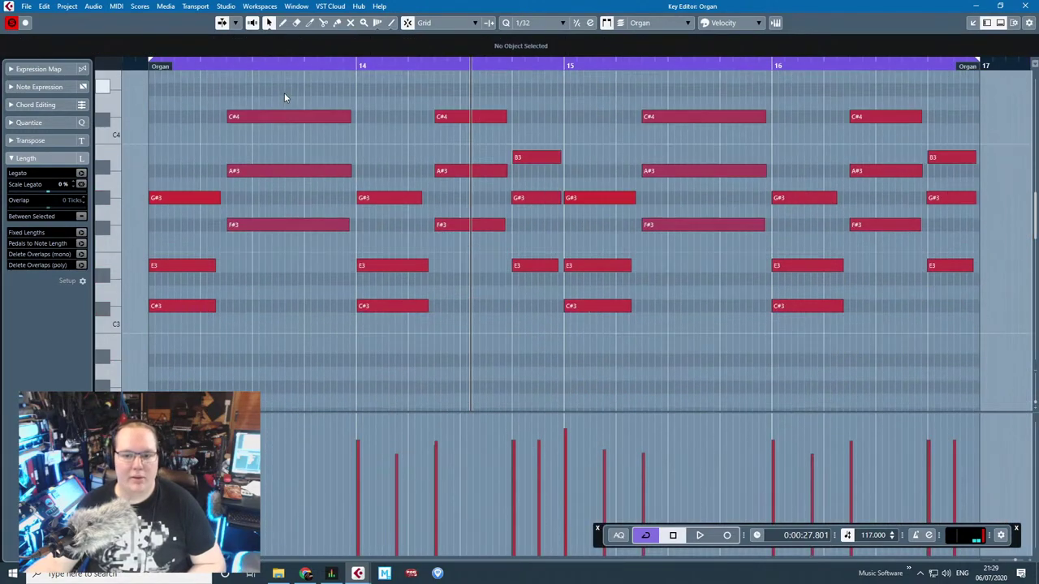
Step: Play back from bar 13 and review the revised chords and low notes
scroll(298, 120, down, 1)
click(173, 65)
key(space)
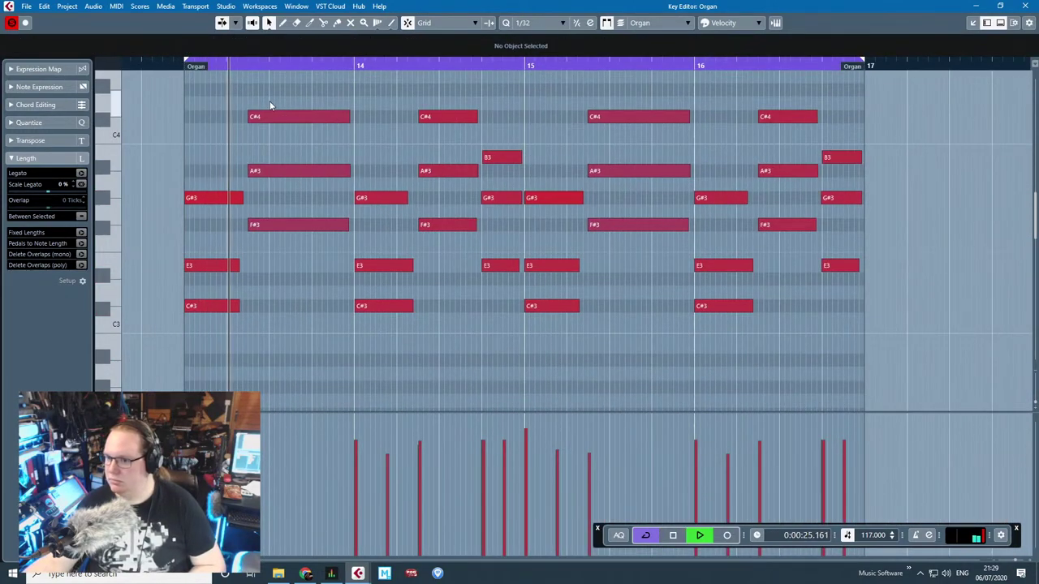
scroll(328, 262, down, 6)
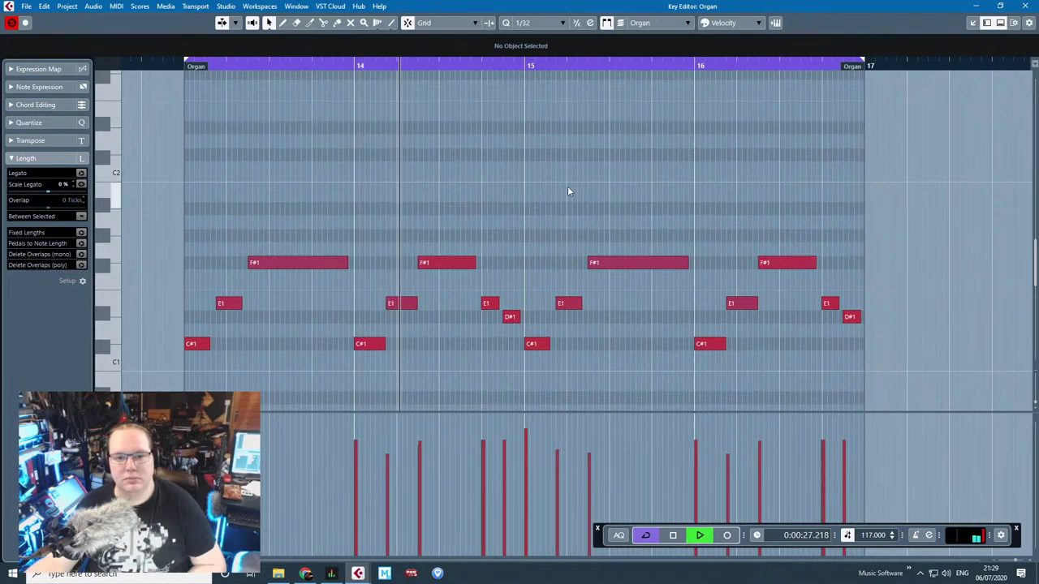
scroll(566, 193, up, 2)
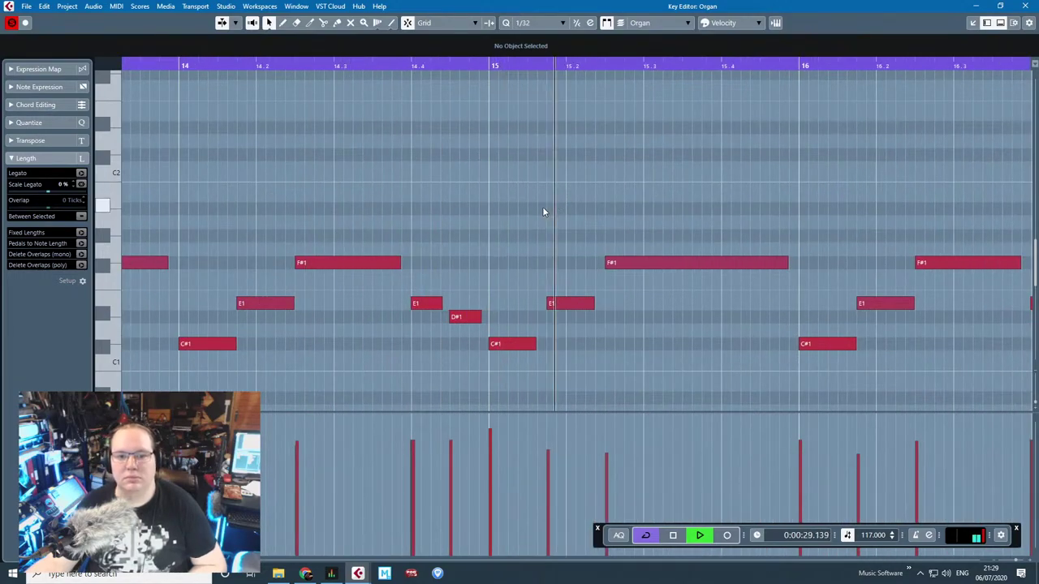
scroll(540, 209, down, 2)
key(space)
Step: Duplicate the low note line, place the copy from bar 13 a fifth higher starting on G#1, and play it back
drag(203, 230, 730, 369)
drag(839, 395, 191, 235)
key(ctrl+d)
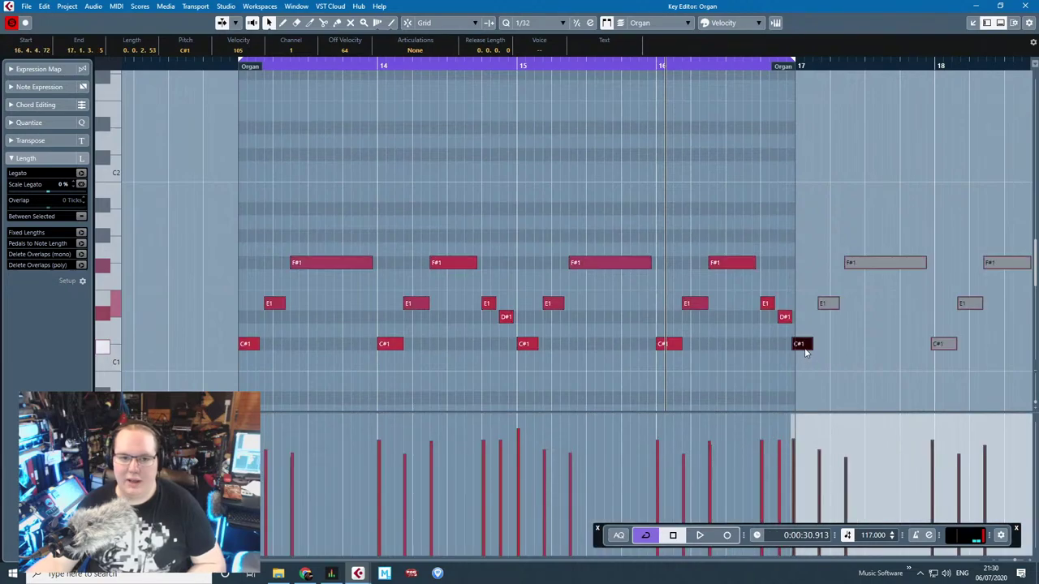
drag(805, 350, 250, 238)
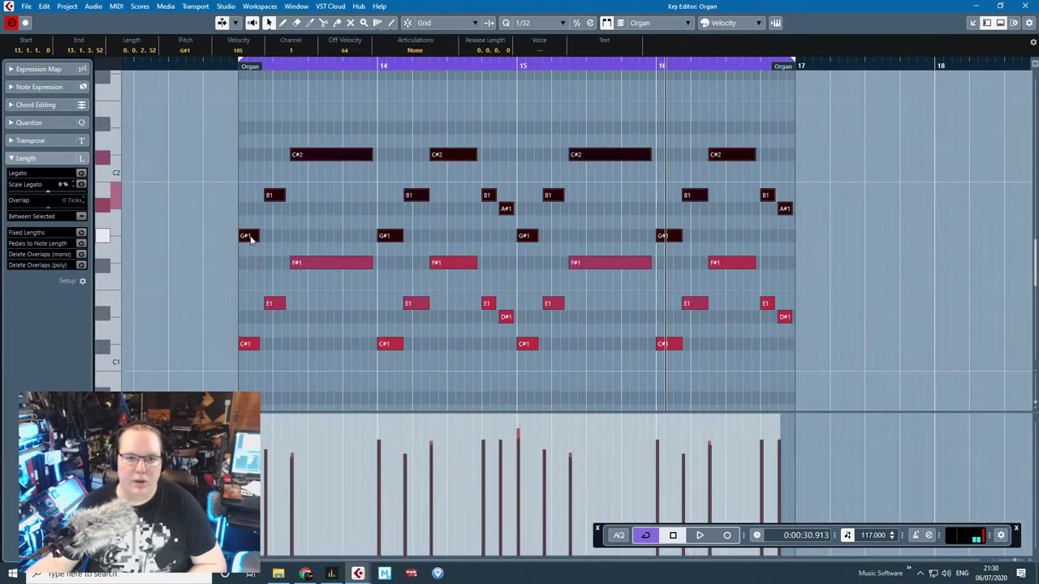
click(235, 65)
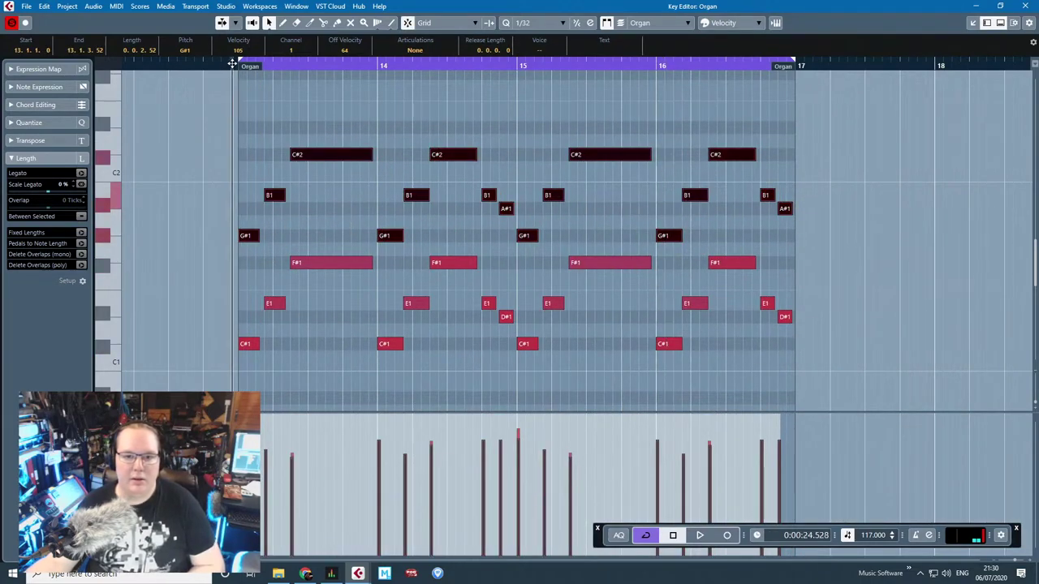
key(space)
Step: Shorten all the low notes in bars 13 to 16 together, bringing the first C#1 to a length of 0.0.2.12
scroll(266, 302, up, 5)
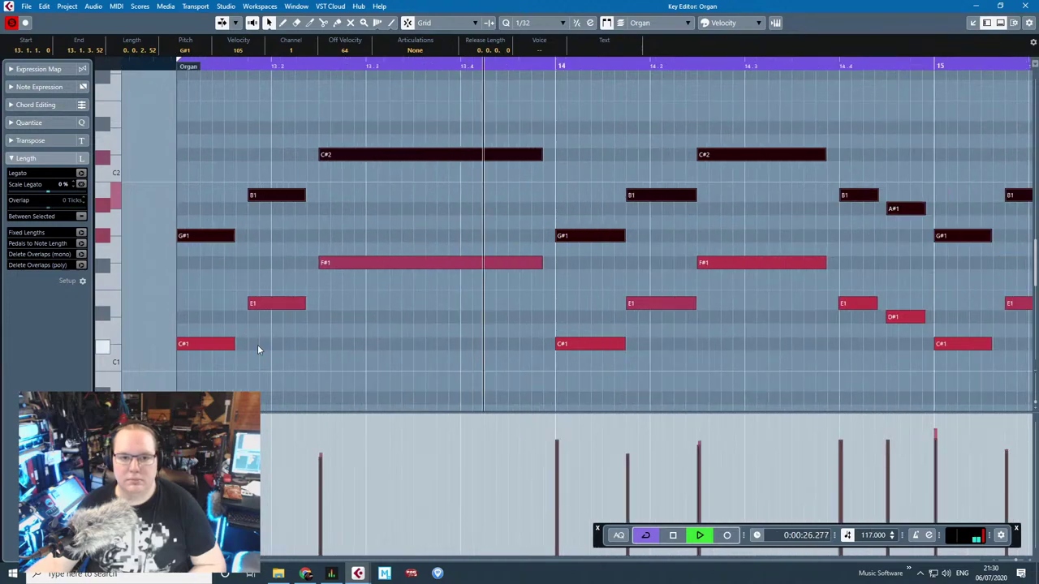
scroll(255, 243, down, 5)
drag(199, 119, 773, 378)
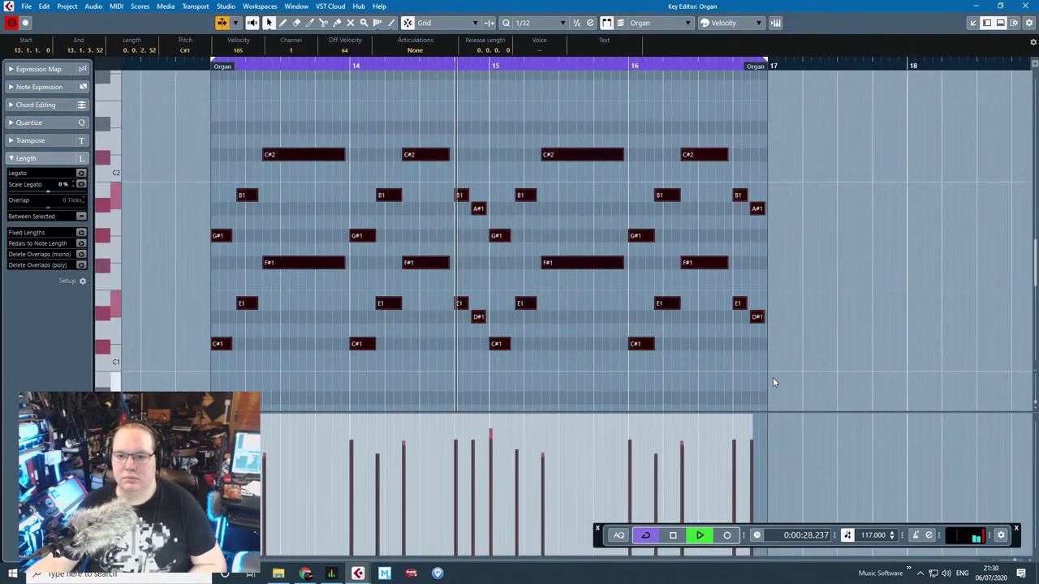
scroll(772, 377, up, 3)
drag(749, 315, 744, 321)
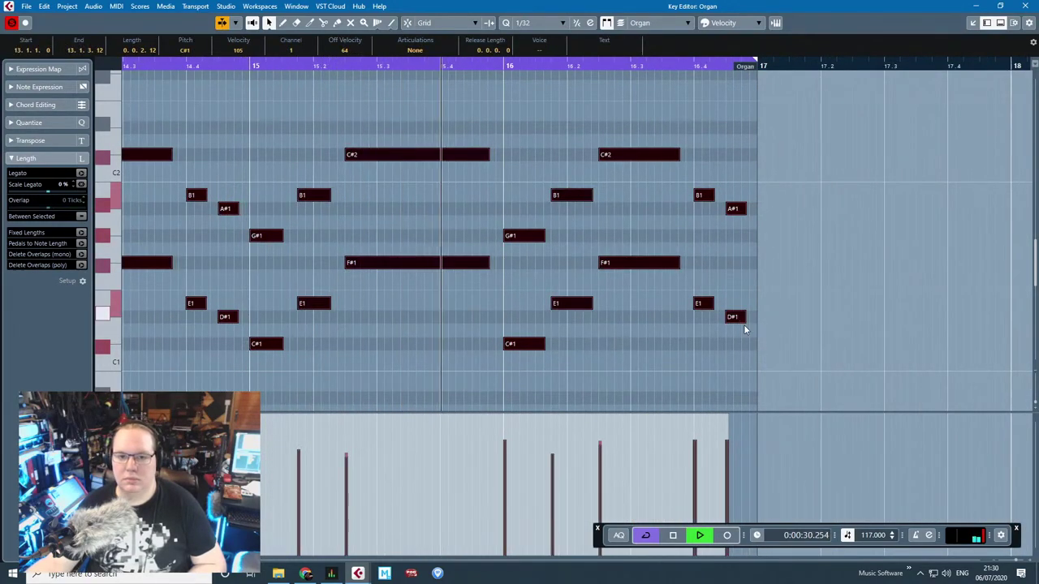
click(572, 381)
Step: Transpose the four C#4 chord notes in bars 13 to 16 down one octave to C#3
scroll(443, 350, down, 3)
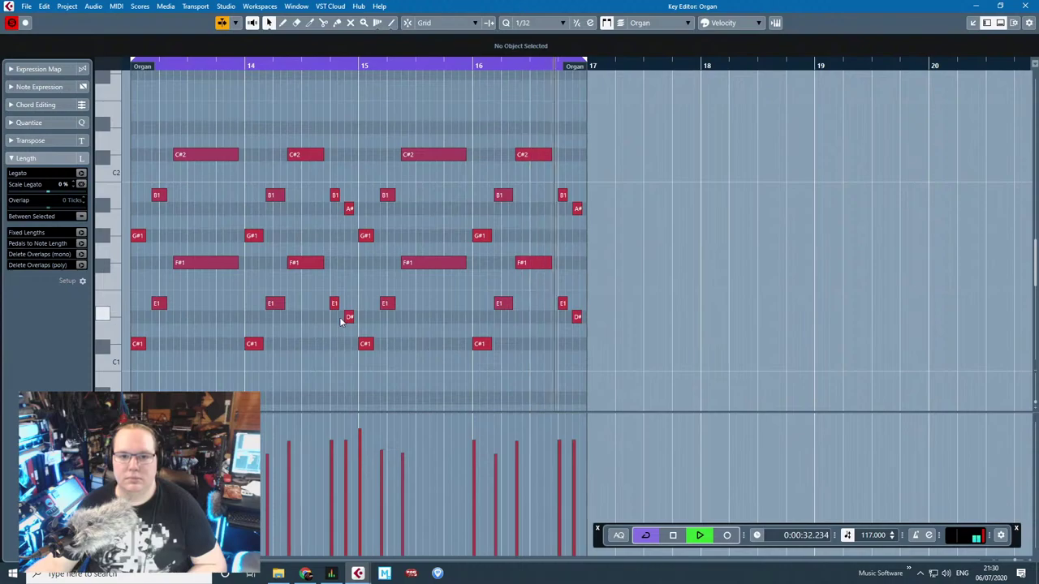
scroll(342, 319, up, 3)
scroll(367, 289, up, 3)
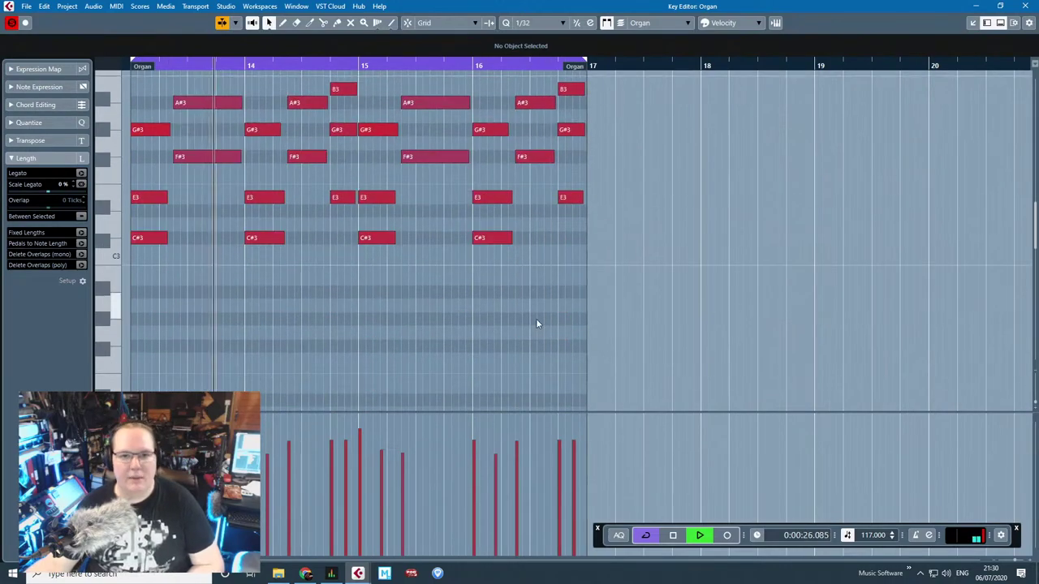
scroll(568, 328, up, 2)
scroll(580, 331, up, 2)
scroll(677, 111, left, 4)
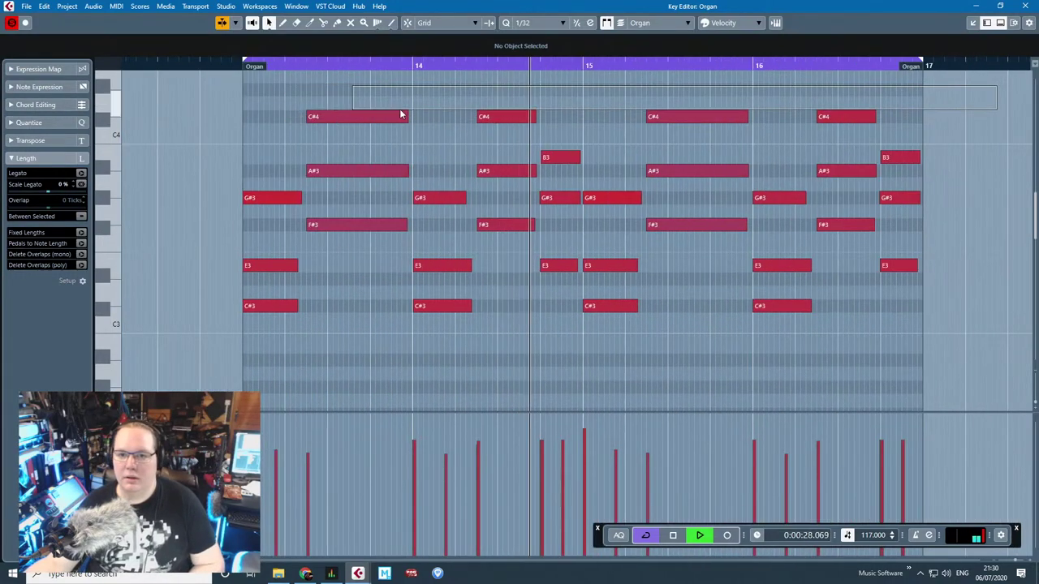
drag(672, 106, 307, 124)
key(space)
key(shift+Down)
click(322, 130)
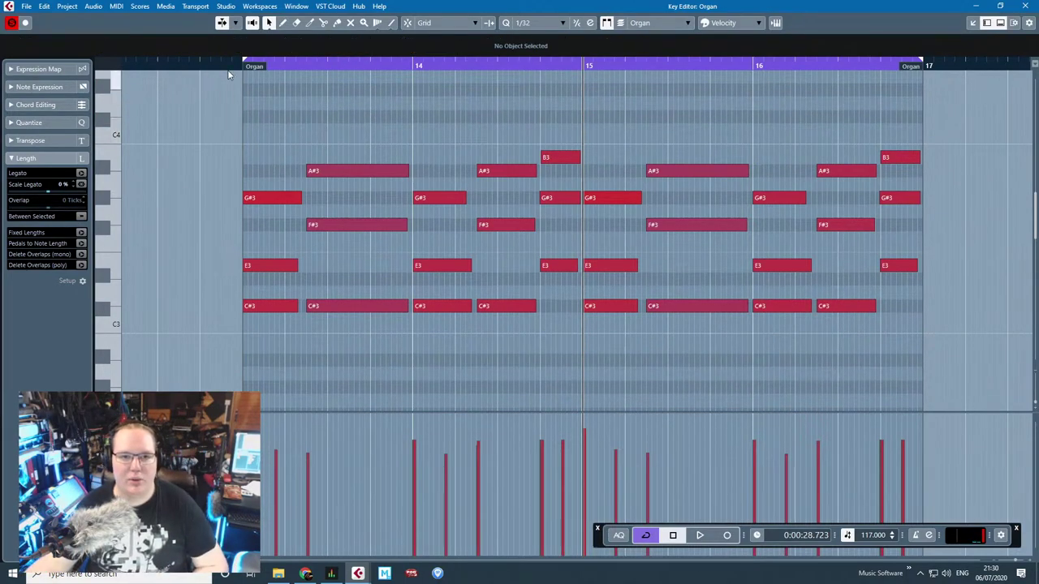
Step: Play back the revised piano voicing and close the Key Editor
key(space)
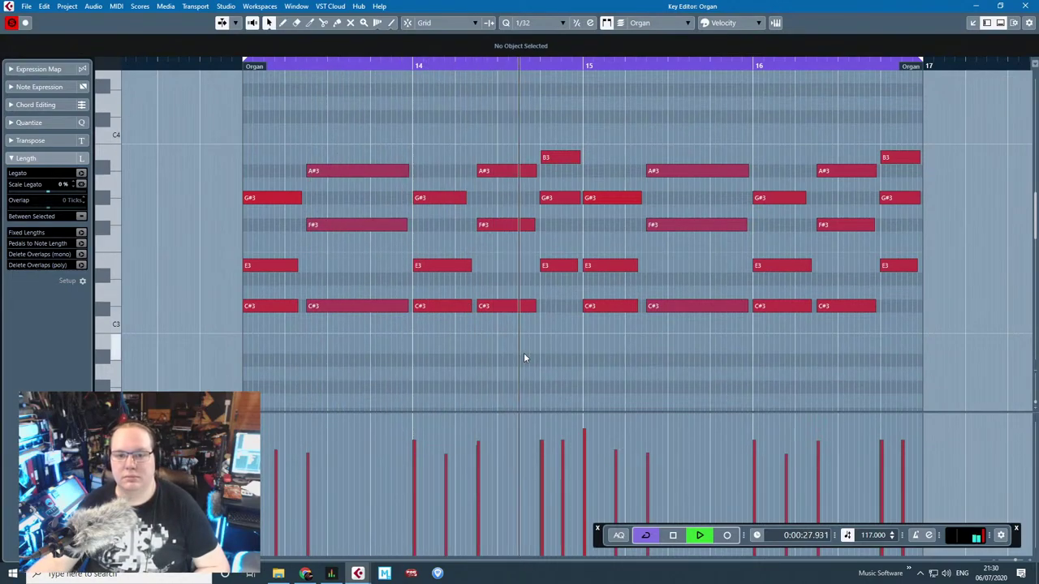
scroll(637, 357, down, 3)
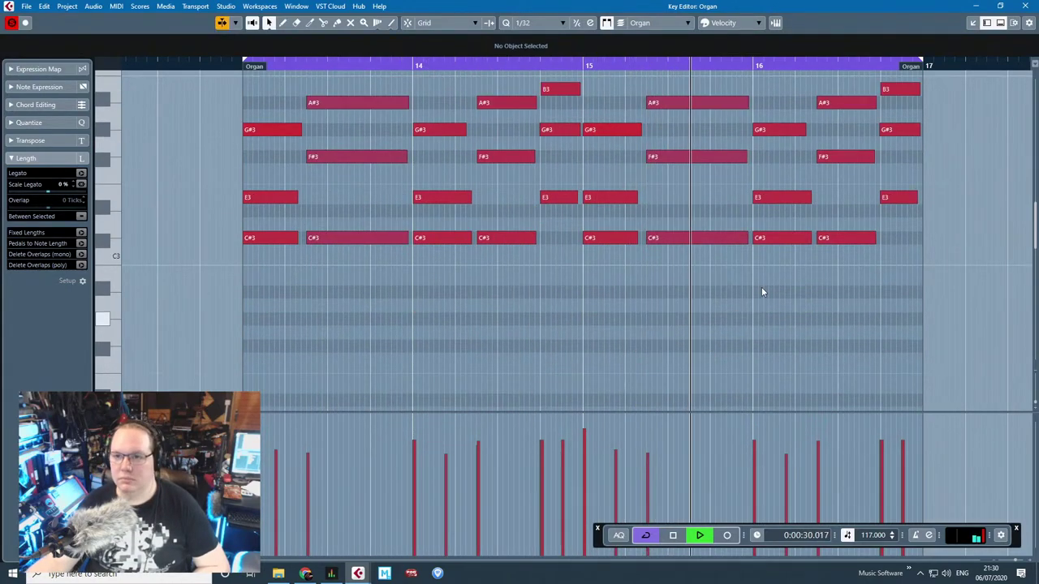
key(space)
click(1034, 7)
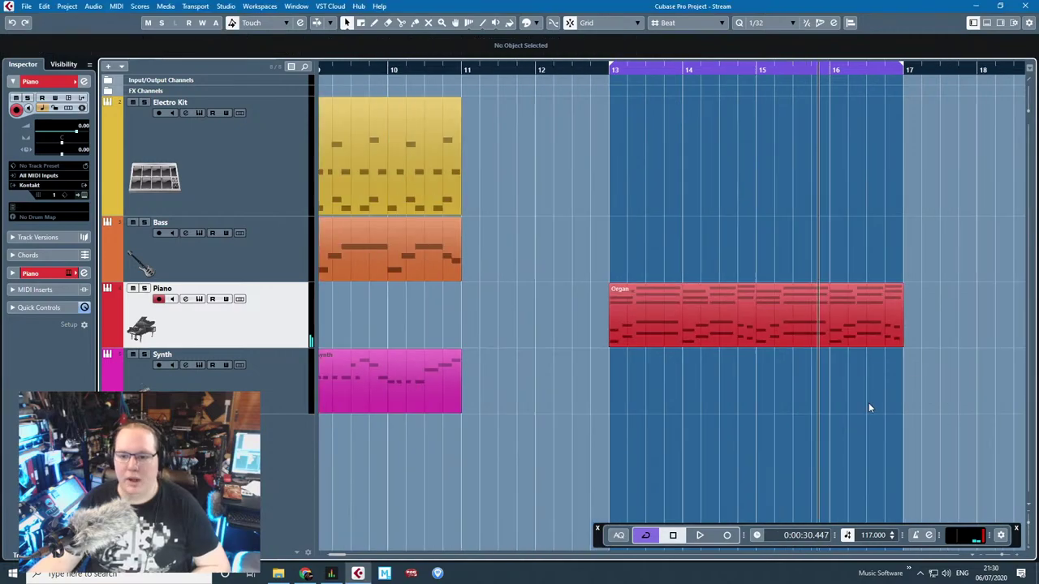
Step: Set the project tempo to 109 and make the cycle range cover bars 13 to 17
drag(873, 536, 876, 560)
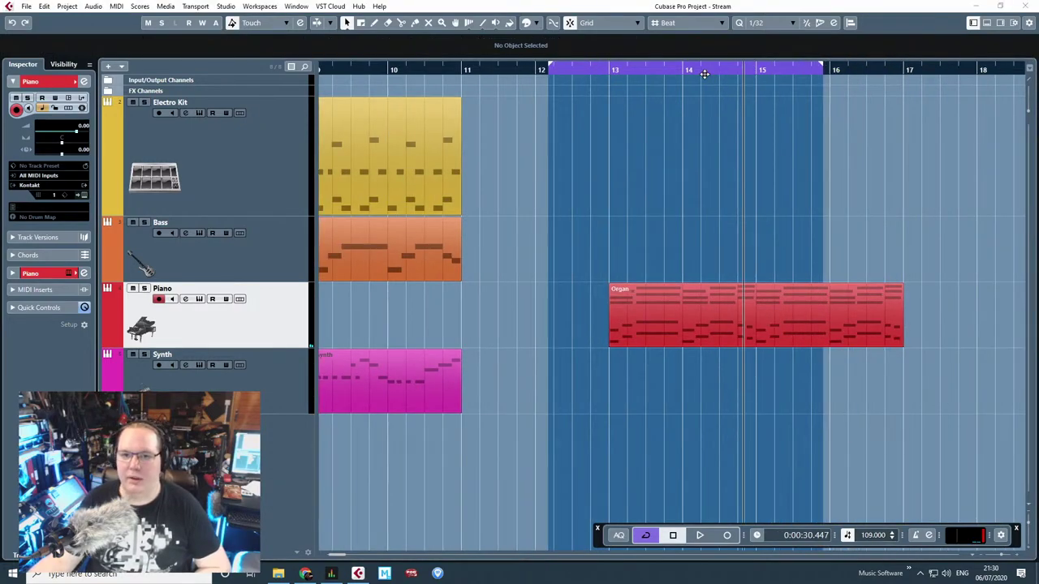
drag(705, 74, 767, 72)
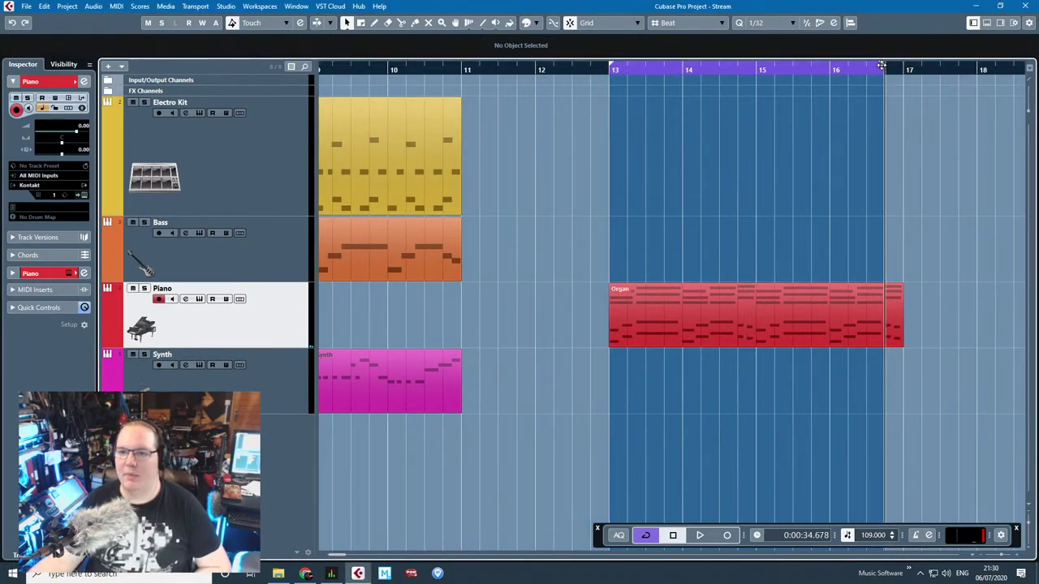
drag(909, 75, 905, 77)
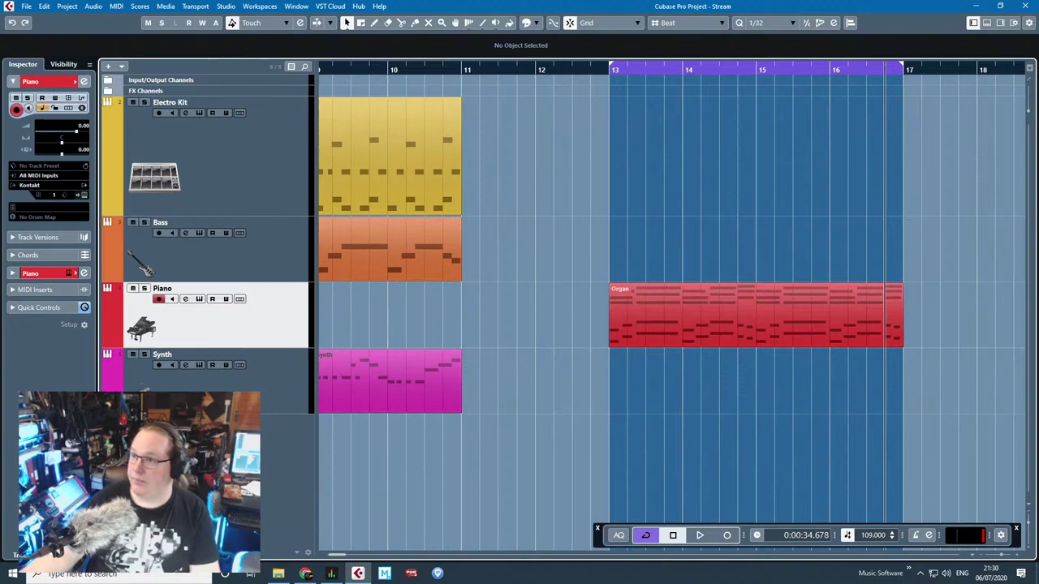
Step: Cut all notes from the Organ part and replace it with an empty Piano part spanning bars 13 to 17
key(alt+Tab)
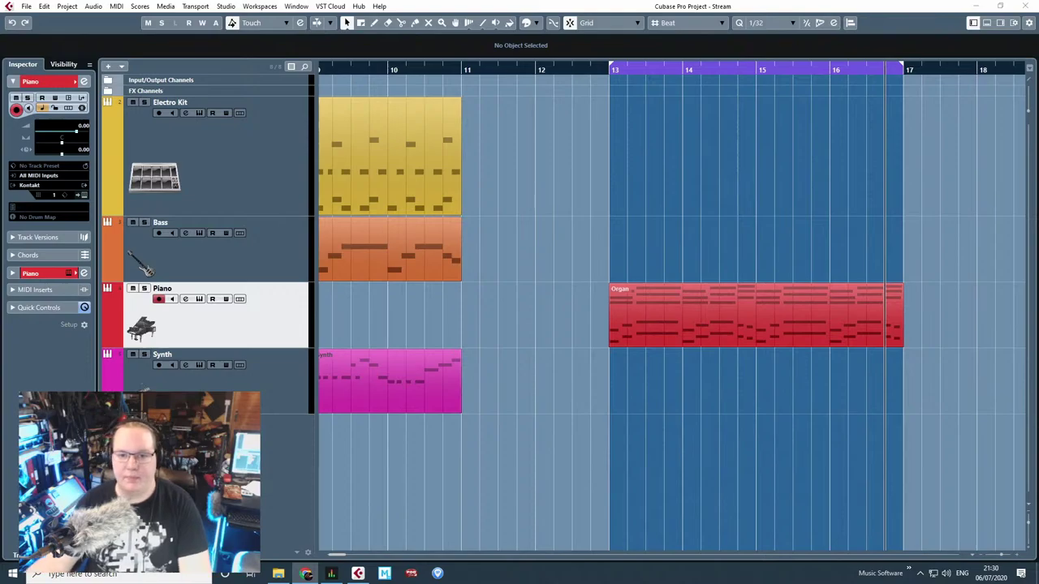
click(919, 345)
scroll(912, 387, right, 2)
click(654, 321)
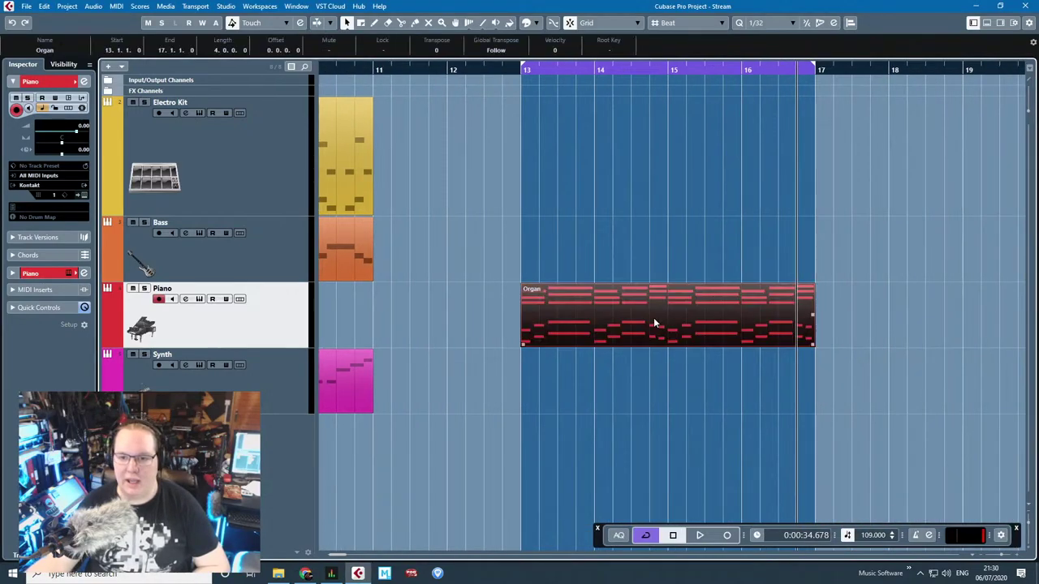
double_click(683, 304)
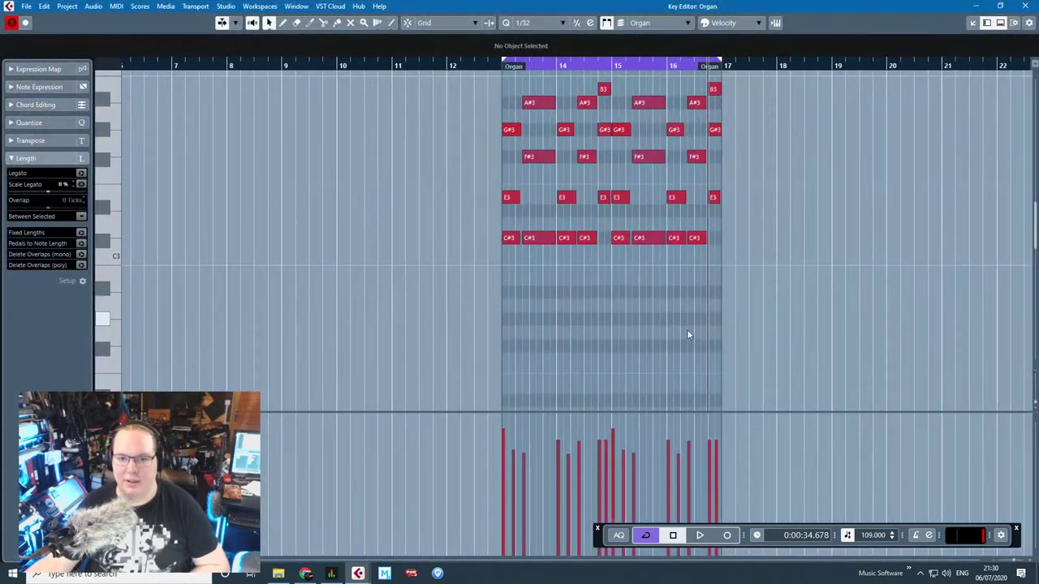
drag(453, 106, 803, 352)
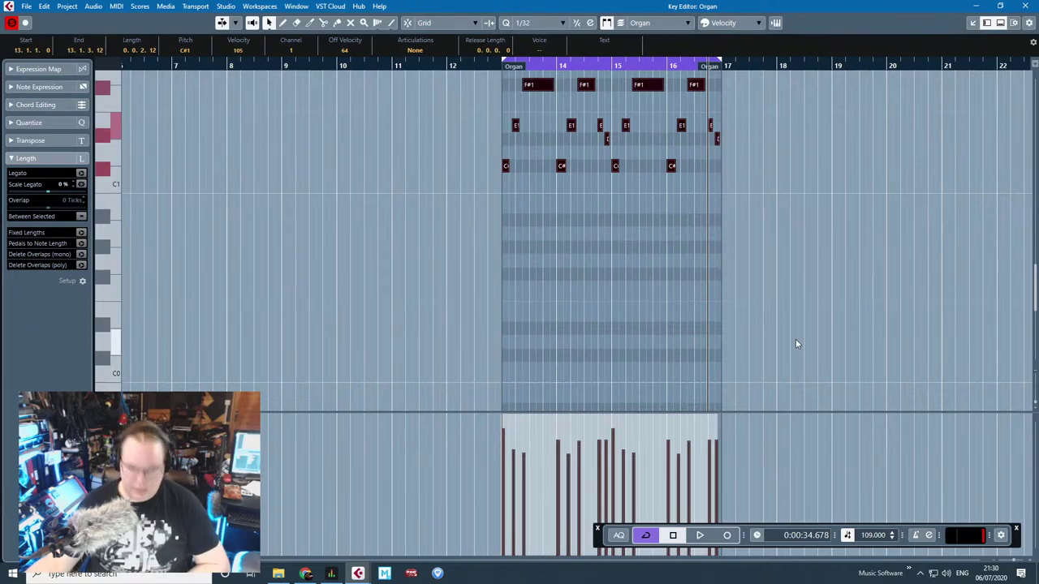
key(Delete)
click(1027, 7)
click(604, 322)
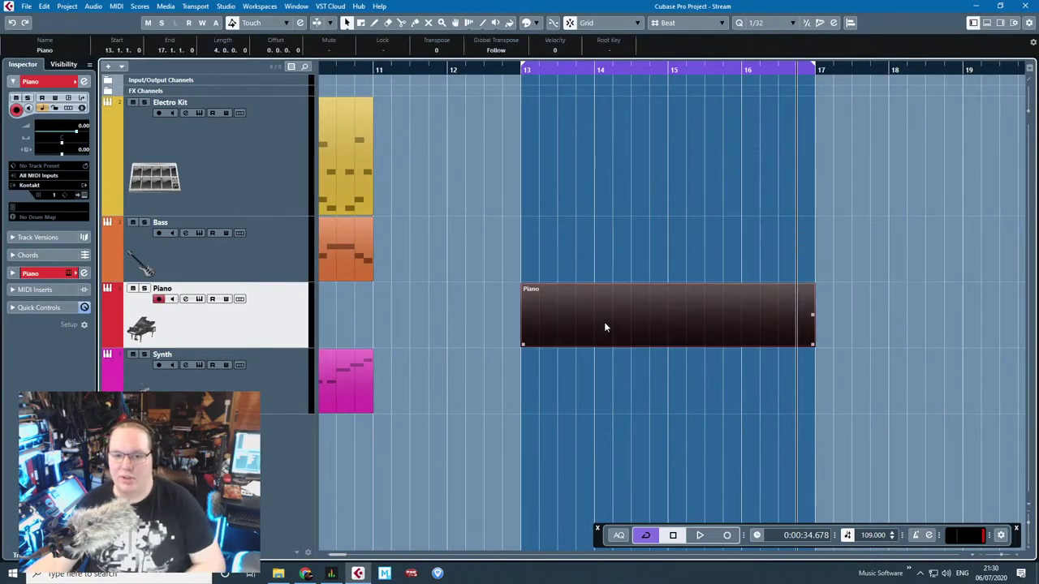
Step: Paste the cut notes into the new Piano part and align them to the start of bar 13 without enlarging the part
double_click(603, 322)
scroll(319, 153, down, 2)
scroll(263, 107, left, 2)
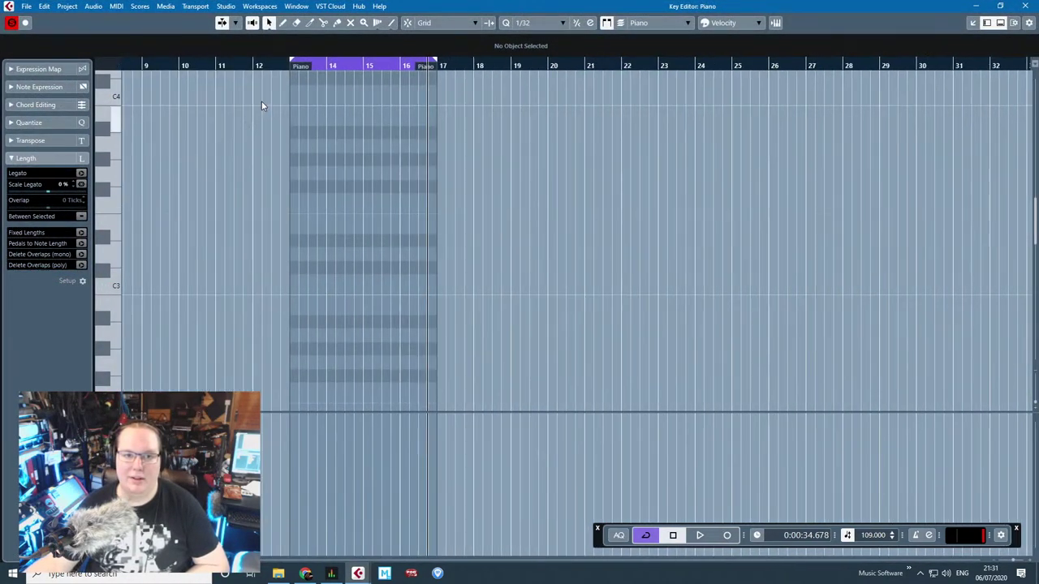
click(286, 67)
key(ctrl+v)
scroll(292, 178, up, 4)
drag(292, 270, 321, 269)
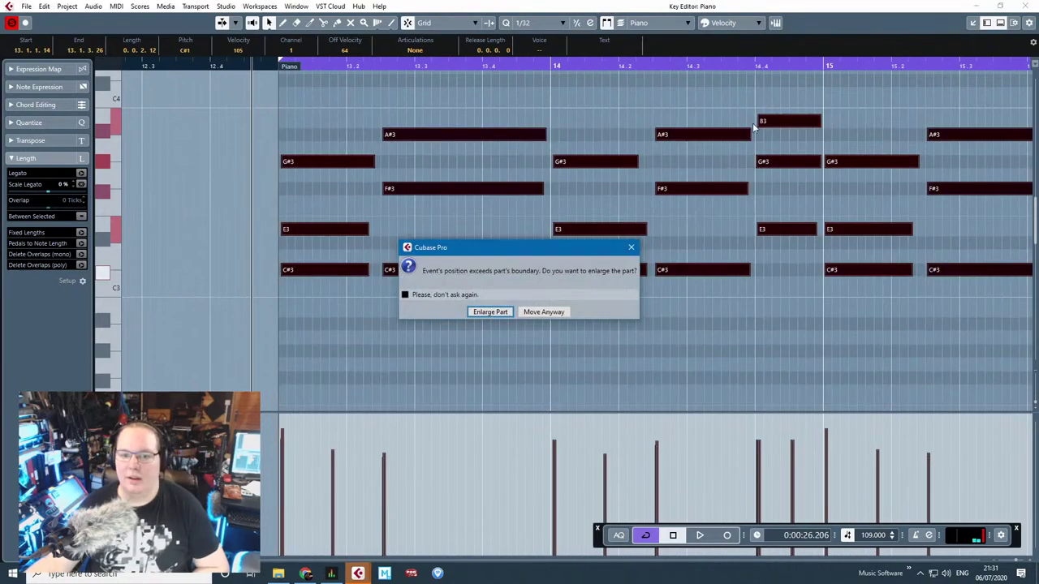
click(544, 314)
scroll(487, 316, down, 4)
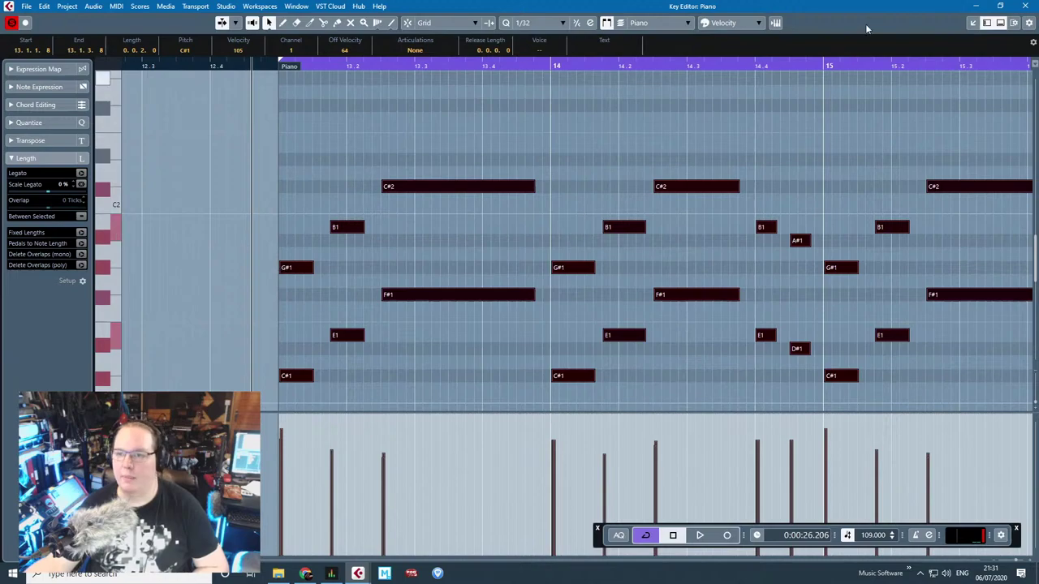
click(1025, 6)
Step: Play back the rebuilt Piano part and check its notes in the Key Editor
click(870, 388)
scroll(868, 385, up, 1)
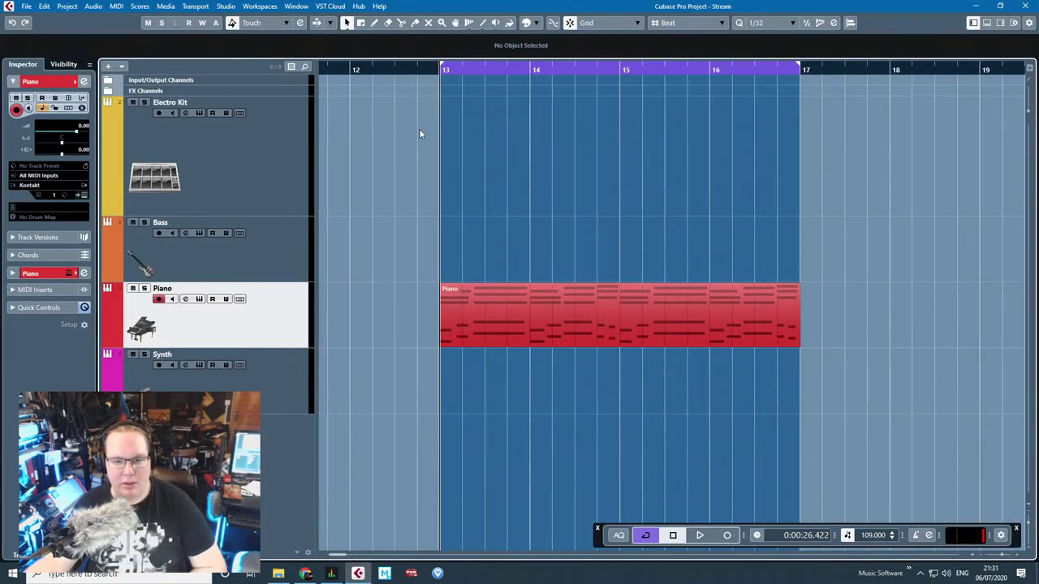
key(space)
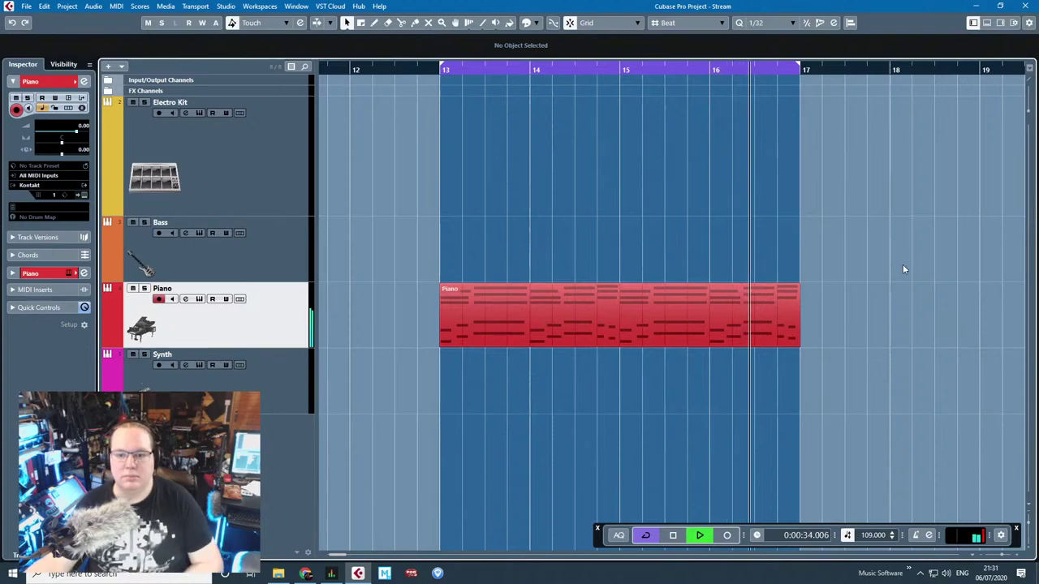
click(707, 324)
key(space)
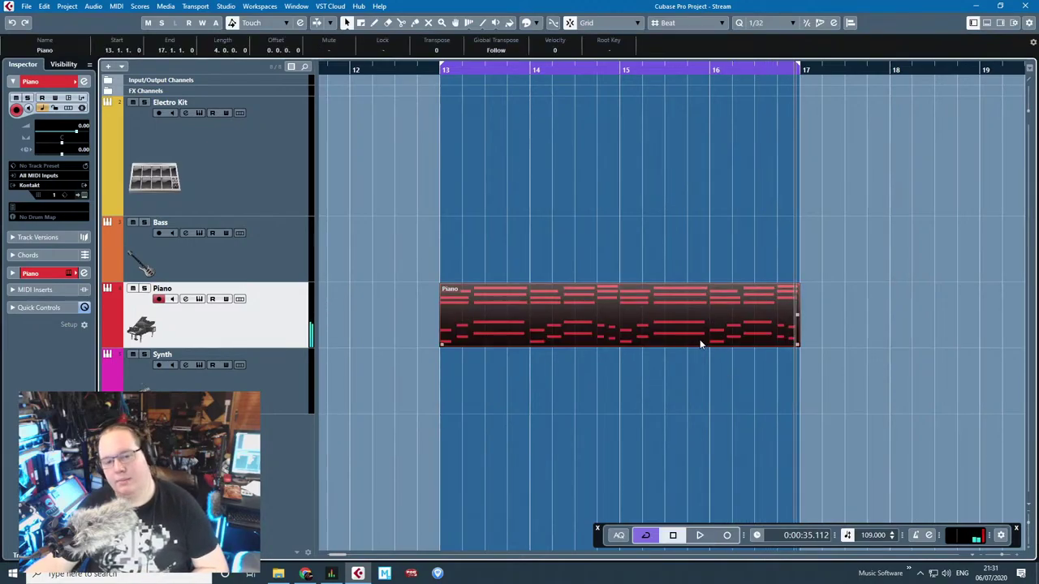
double_click(688, 318)
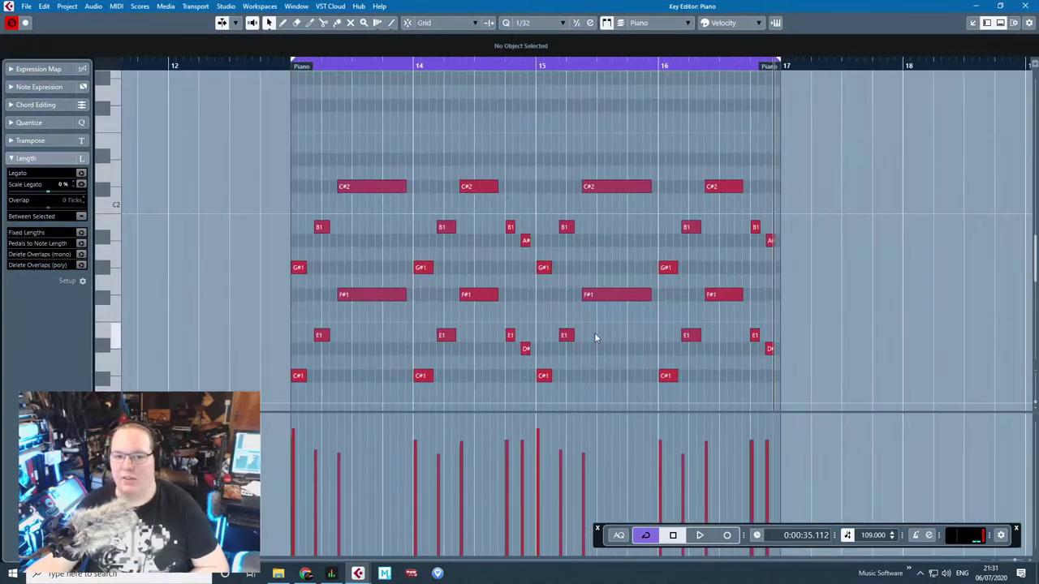
click(1023, 6)
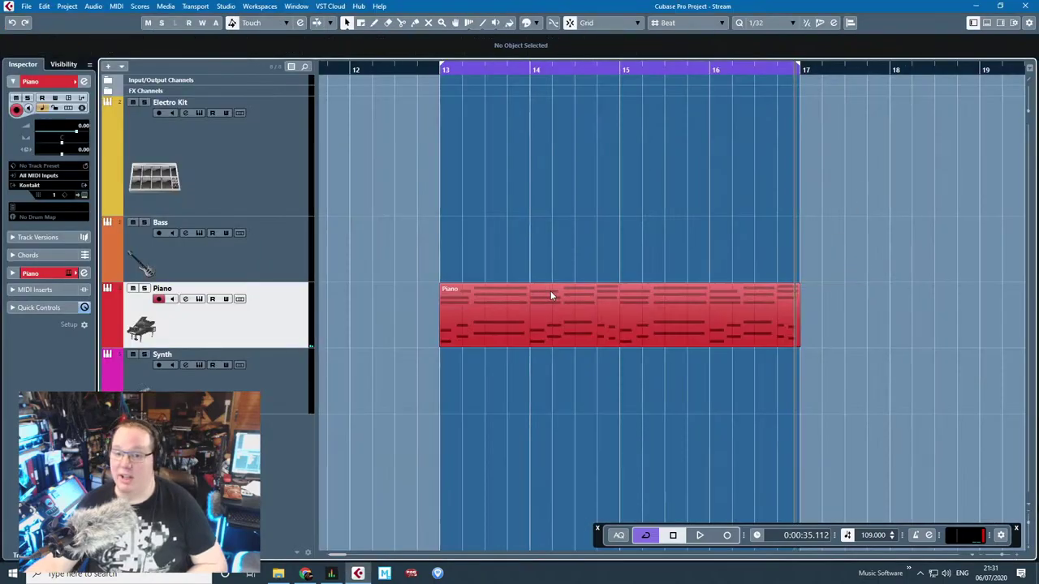
Step: Place the Piano part at bars 7 to 11 alongside the other tracks and position a copy at bar 13
key(g)
key(g)
key(g)
drag(525, 300, 398, 306)
key(h)
key(h)
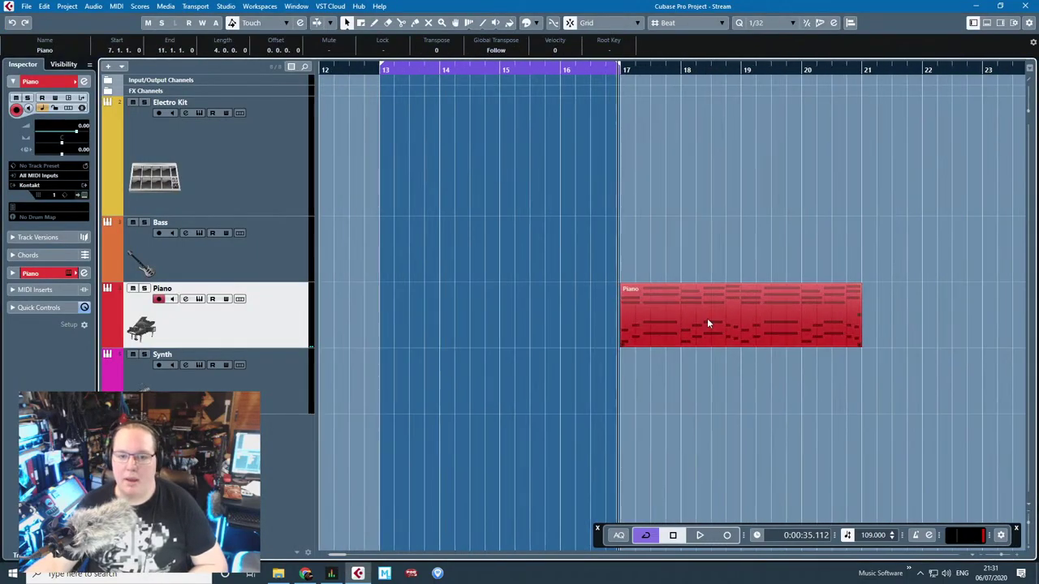
drag(715, 318, 492, 319)
Step: Delete every note from bar 14 onward in the copied Piano part, keeping only the low notes and chords of bar 13
double_click(492, 318)
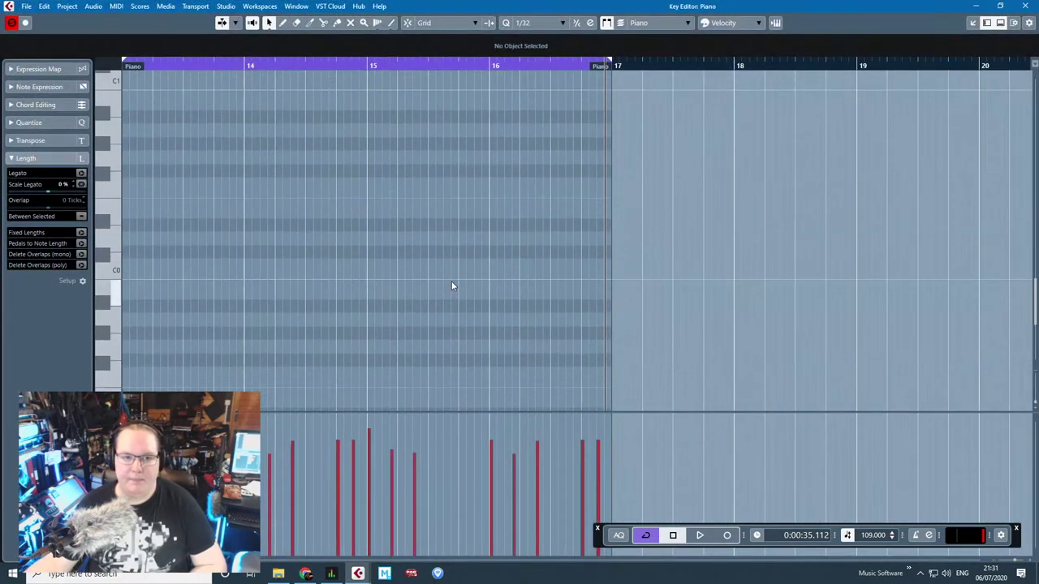
drag(591, 358, 115, 97)
key(Delete)
scroll(422, 266, up, 4)
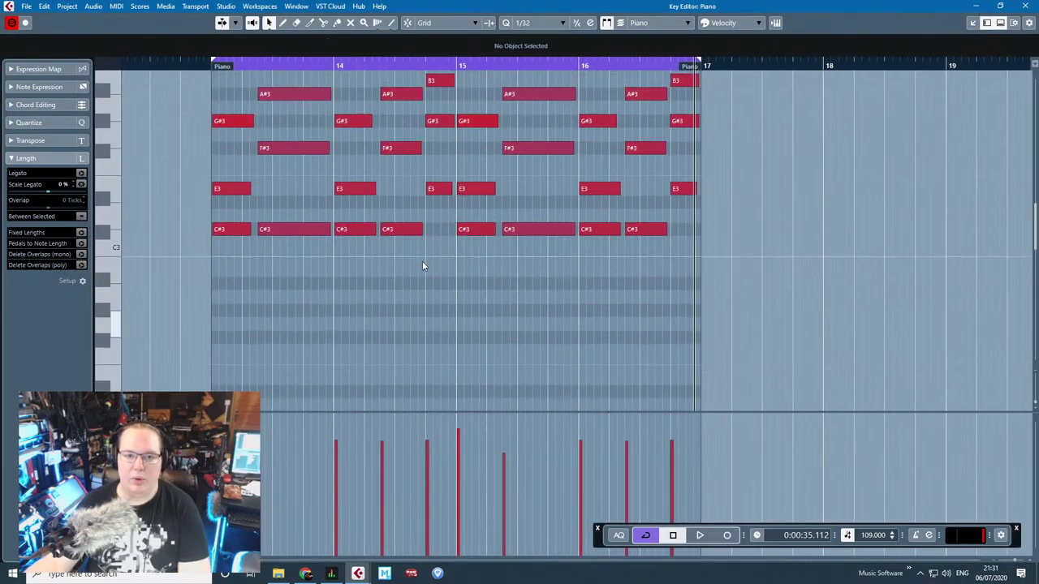
drag(750, 272, 347, 109)
key(Delete)
scroll(376, 261, down, 6)
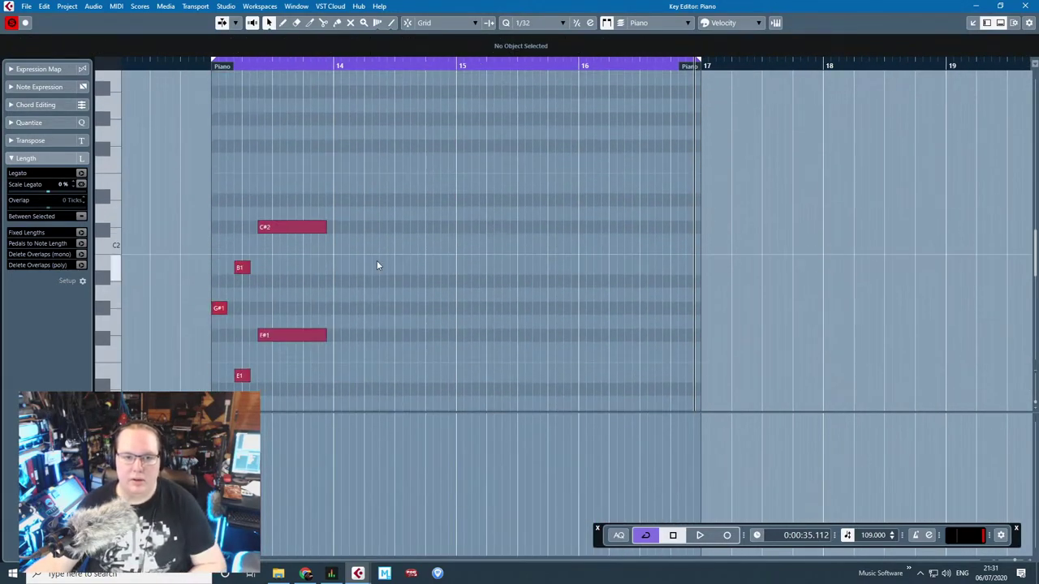
click(1020, 5)
Step: Split the copied Piano part at bar 14 and delete the empty remainder
scroll(422, 225, left, 3)
click(439, 237)
key(3)
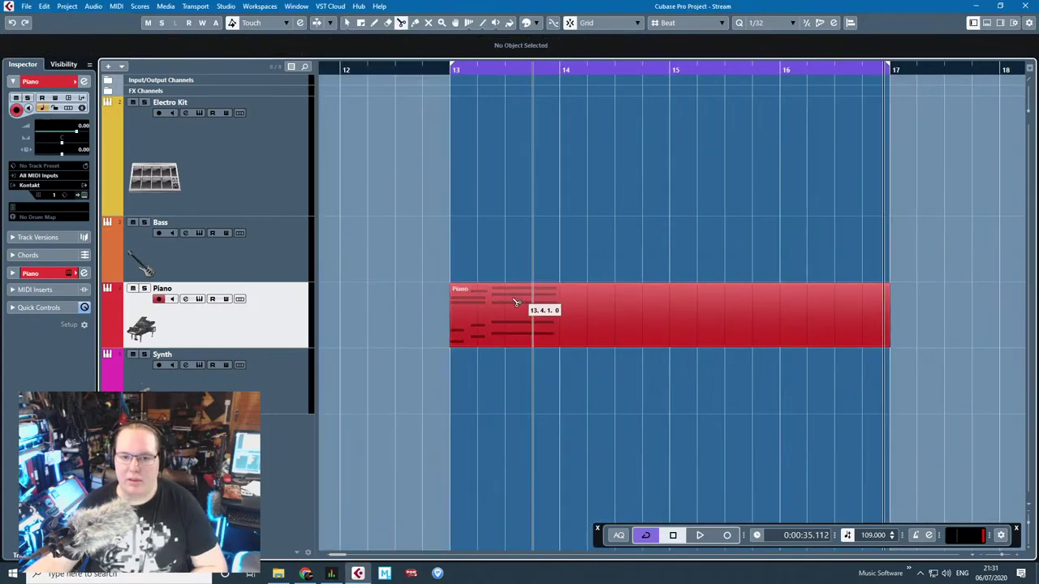
click(559, 317)
key(1)
click(586, 310)
key(Delete)
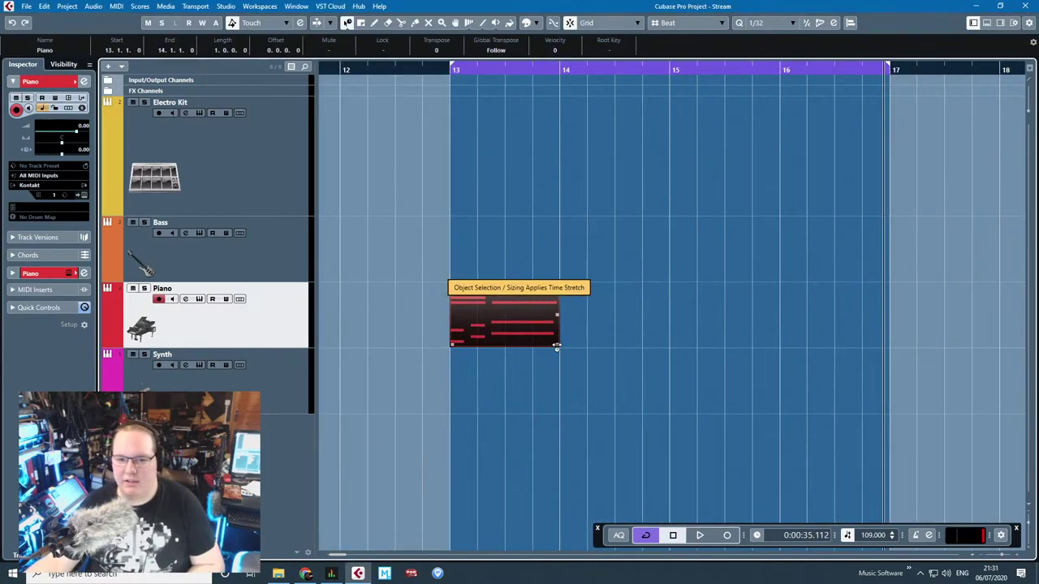
Step: Time-stretch the one-bar Piano part to two bars, ending at bar 15, and play it from bar 13
drag(560, 345, 658, 342)
click(448, 71)
click(546, 151)
key(space)
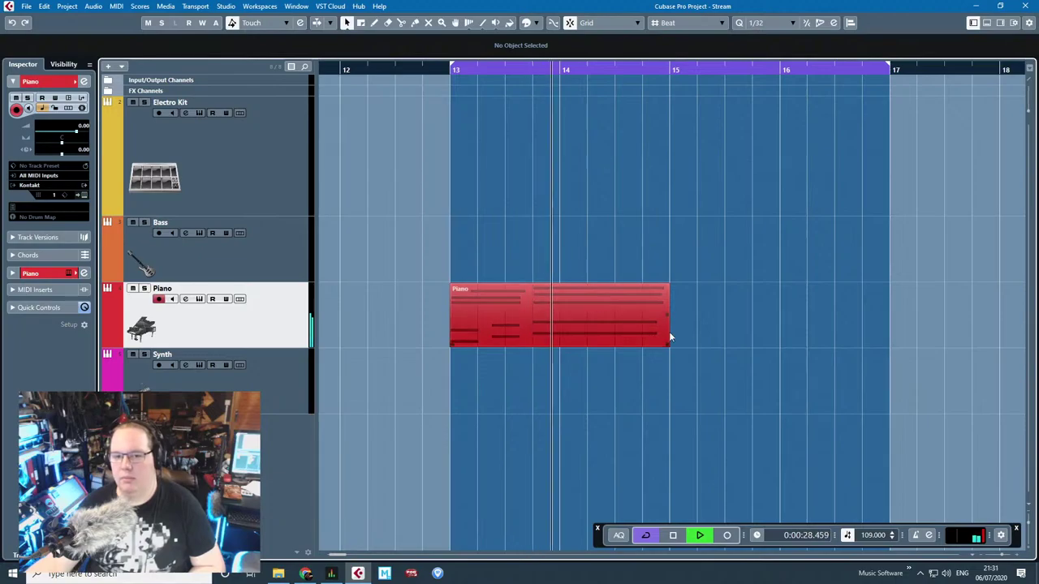
Step: Repeat the two-bar Piano phrase from bar 15 to bar 17 and open the four bars in the Key Editor
double_click(611, 318)
click(1011, 5)
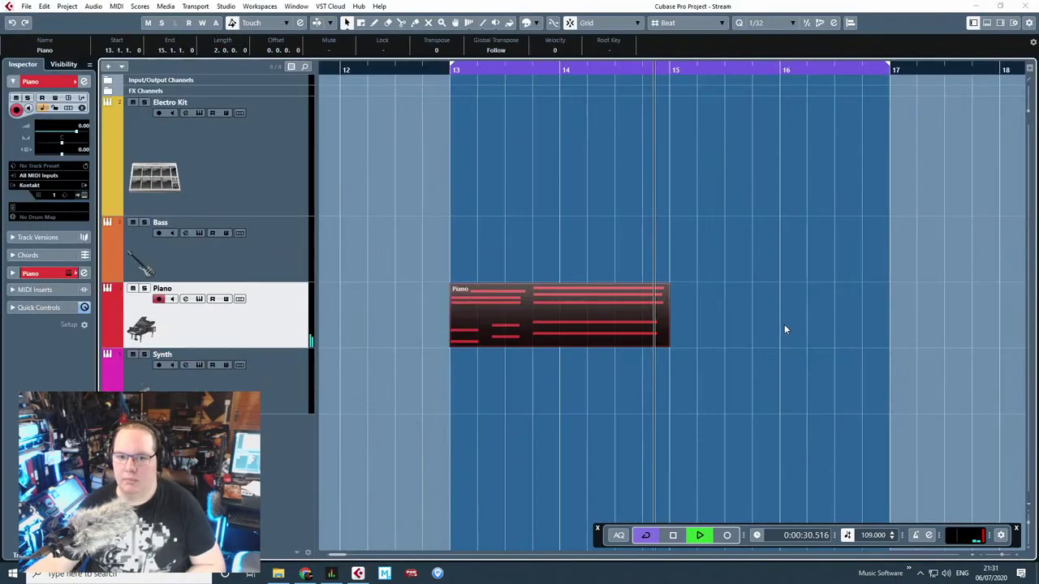
double_click(646, 314)
scroll(523, 377, up, 6)
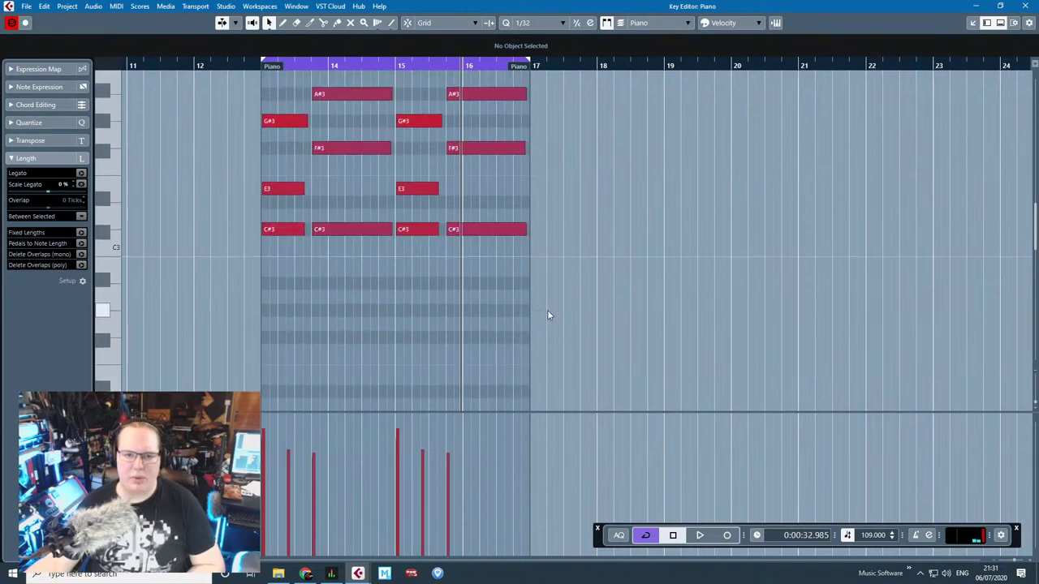
Step: Transpose all upper chord notes in bars 13 to 16 up one octave, bringing C#3 to C#4, and play them back
drag(548, 314, 242, 99)
scroll(243, 99, down, 3)
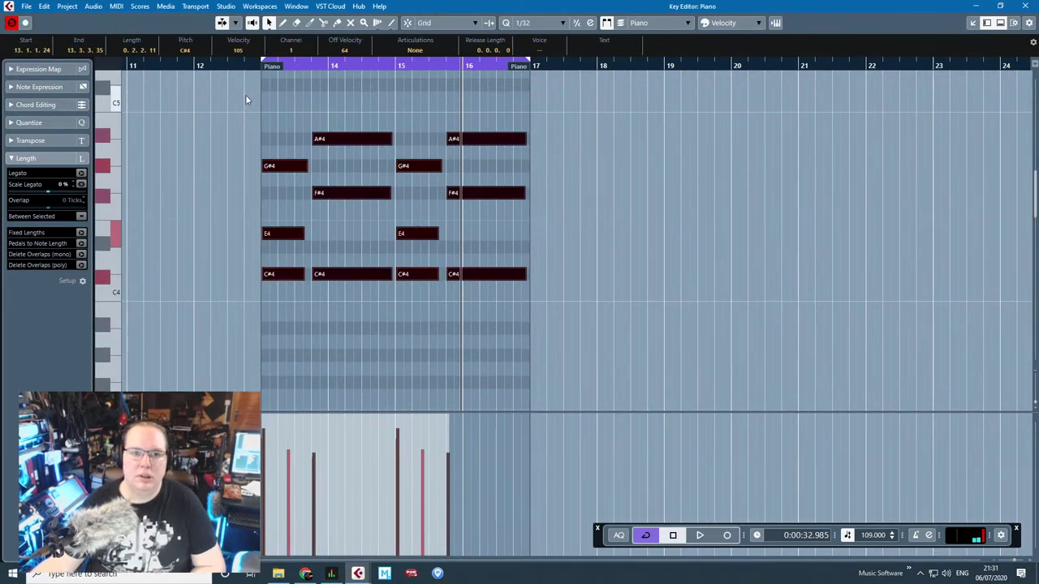
scroll(332, 361, up, 3)
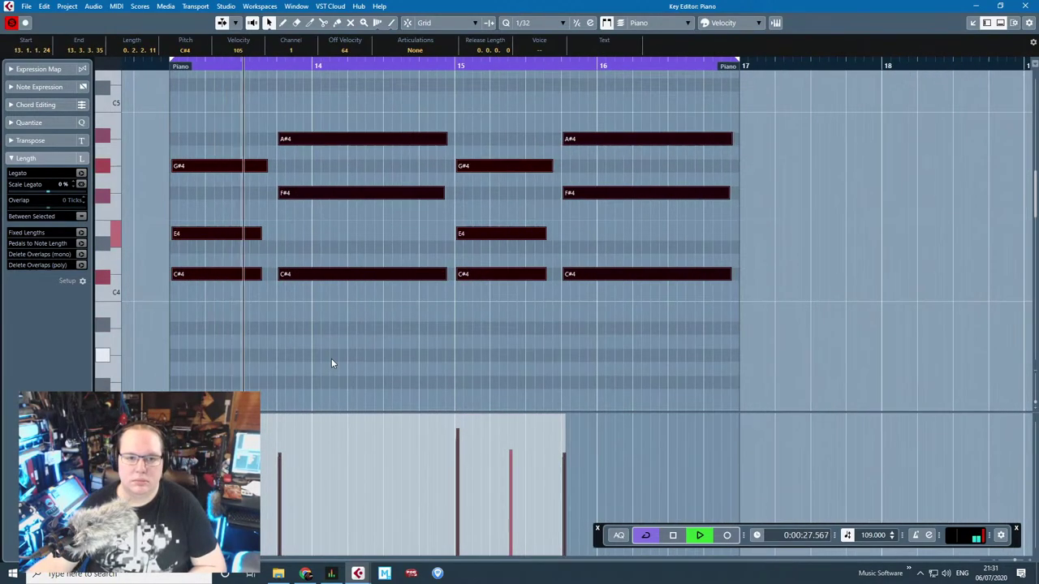
click(329, 358)
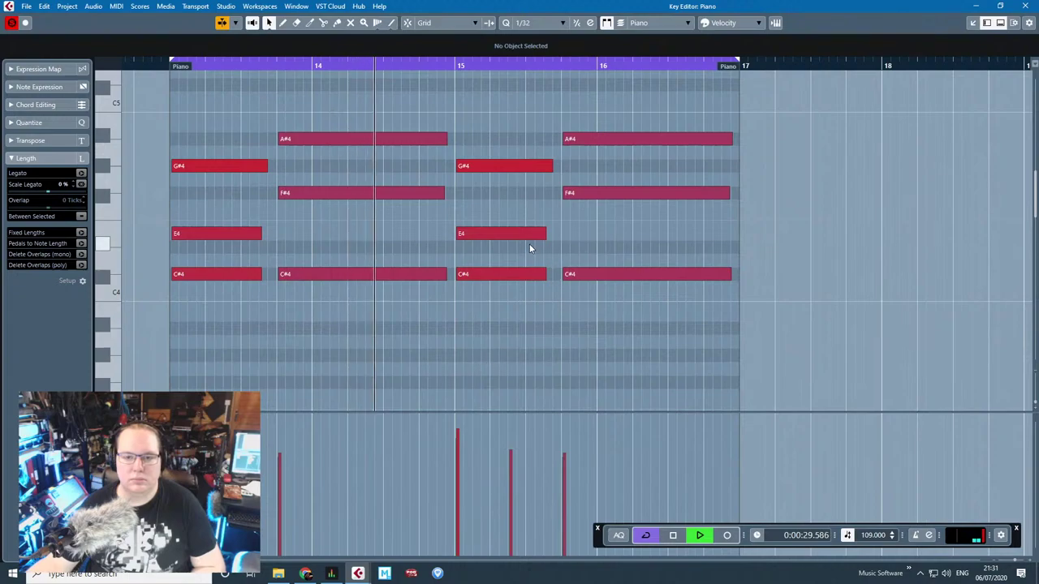
key(space)
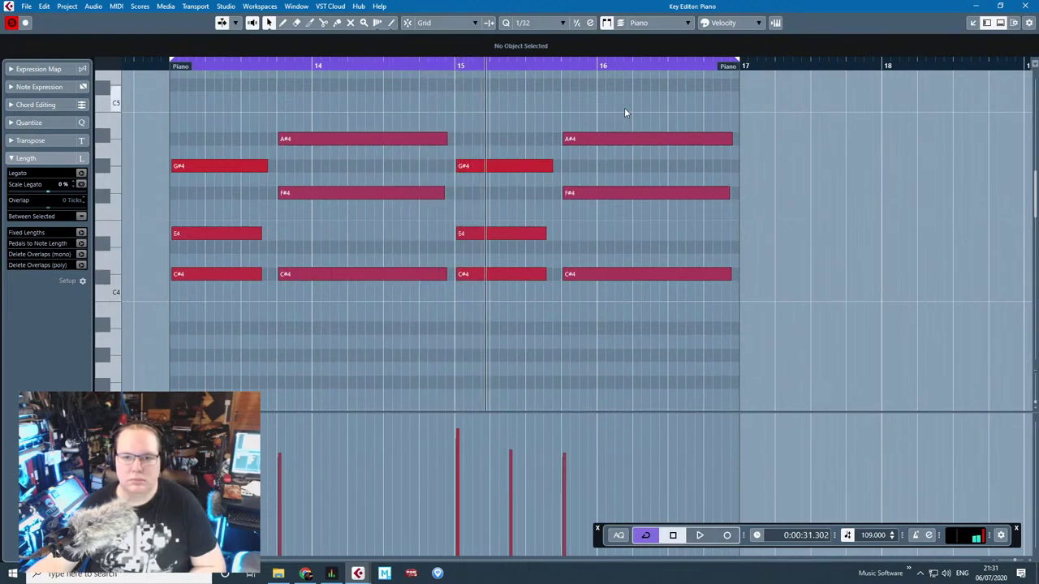
Step: Transpose the last A#4 note, starting near 15.4, down an octave to A#3 and audition the change
click(612, 136)
key(shift+Down)
key(space)
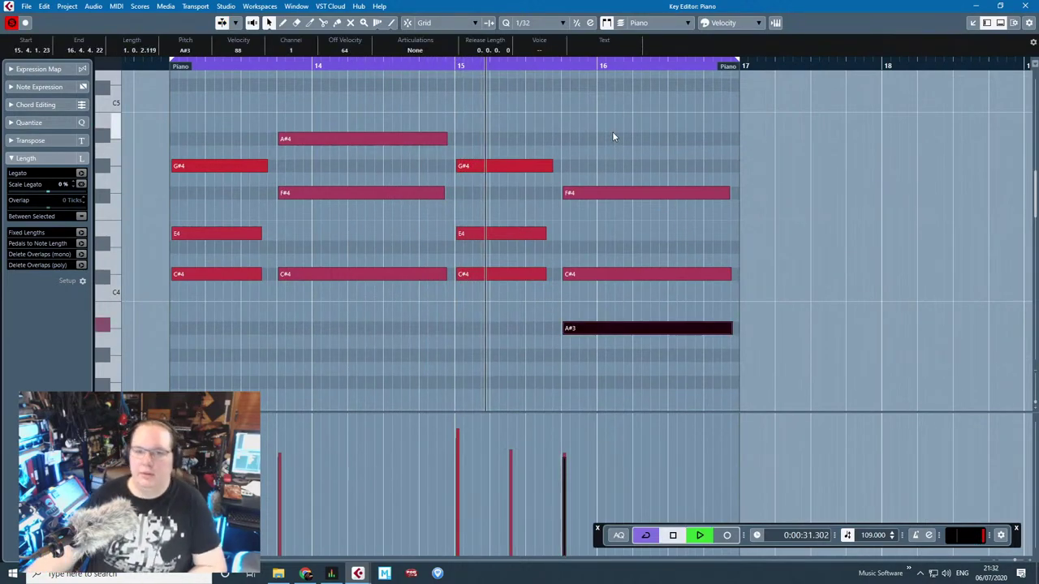
key(space)
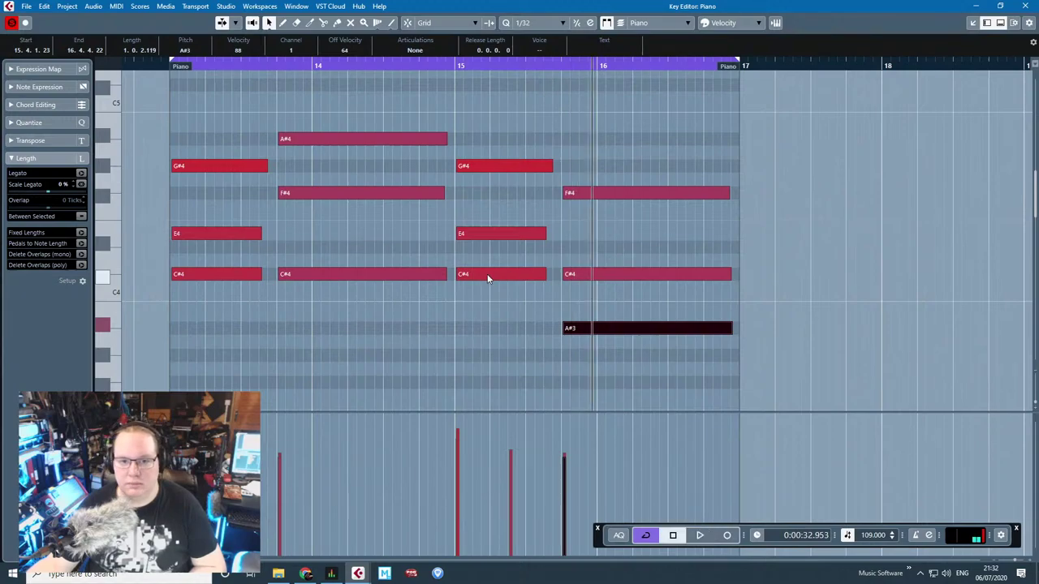
Step: Move the C#4 note at bar 15 down to B3, starting at 15.1.1.0, and turn snap on
click(487, 274)
drag(489, 307, 440, 315)
click(461, 332)
scroll(461, 332, up, 5)
key(j)
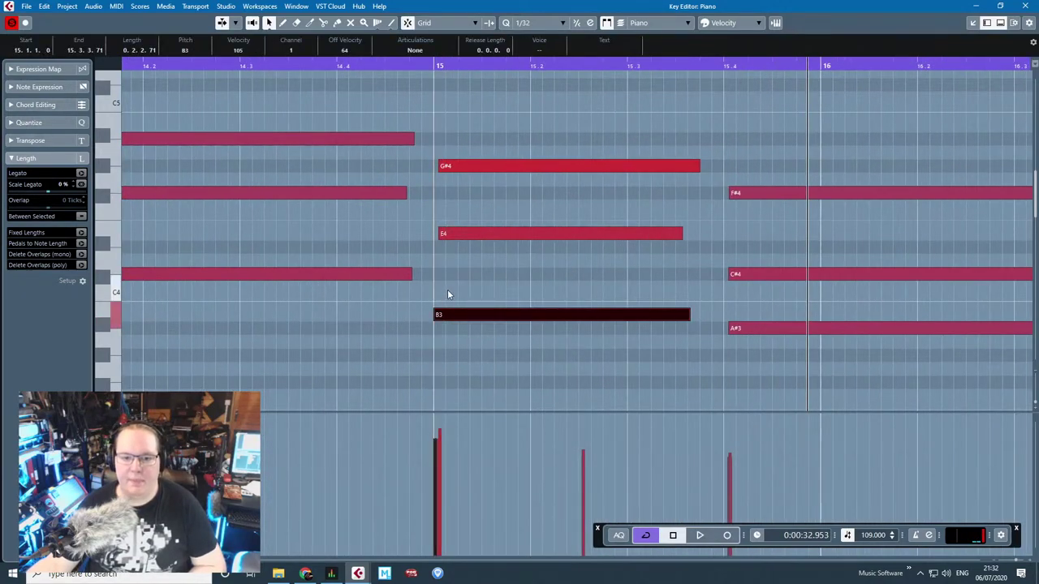
Step: Set the controller lane below the notes to CC 64 (Sustain)
scroll(447, 289, down, 5)
scroll(392, 340, down, 6)
click(105, 419)
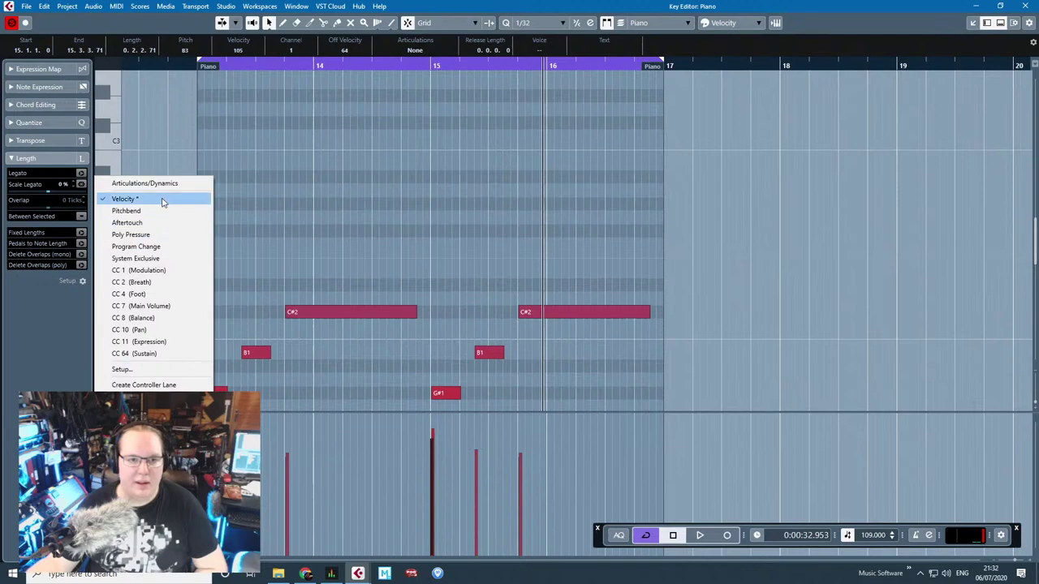
click(152, 354)
Step: Draw sustain events at 127 from bar 13, released to 0 and re-pedalled around bar 15, and released to 0 just before bar 17
scroll(260, 231, down, 3)
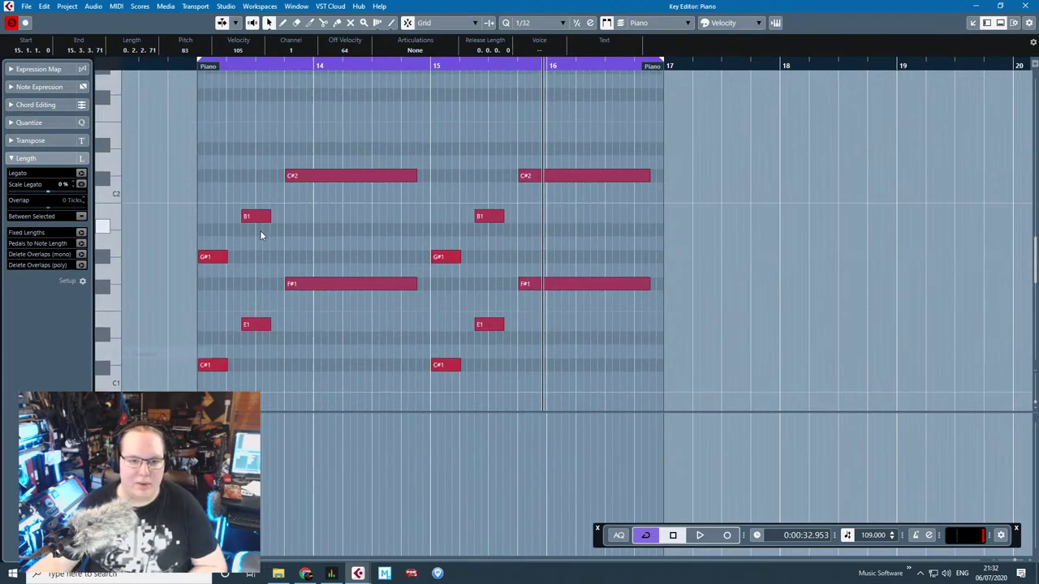
scroll(236, 191, up, 3)
click(282, 22)
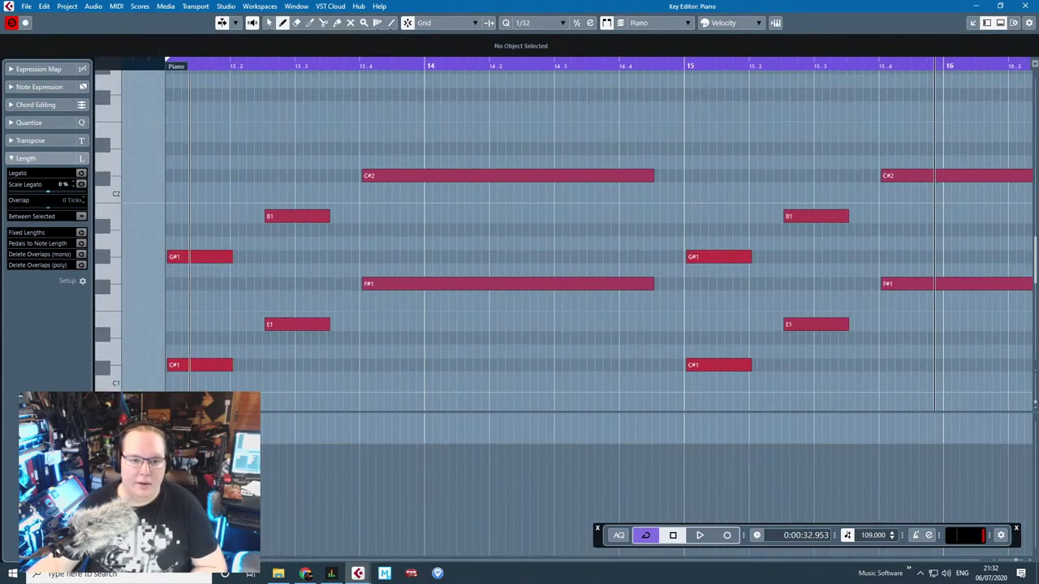
drag(189, 444, 166, 414)
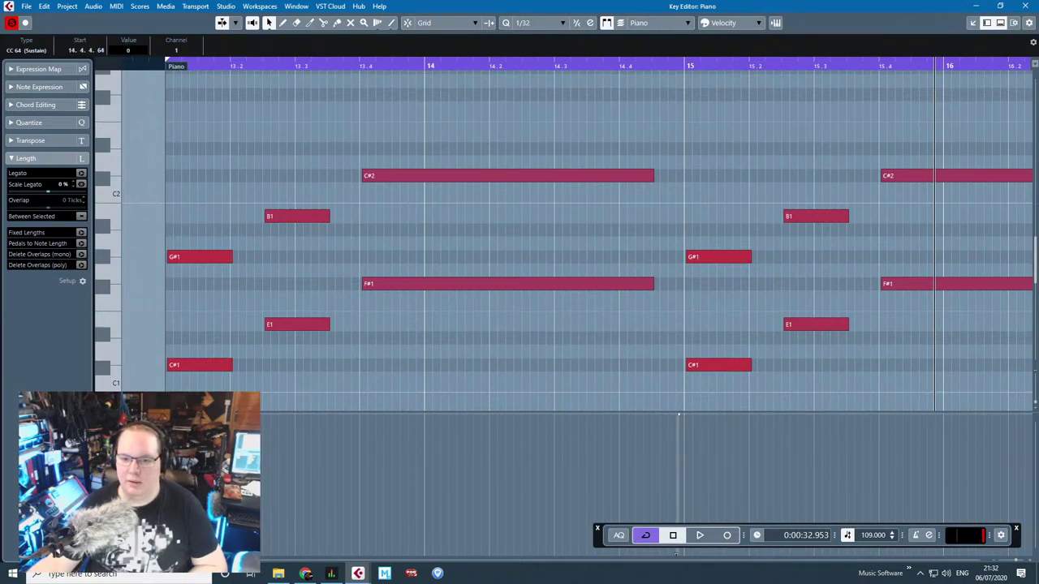
drag(684, 415, 684, 580)
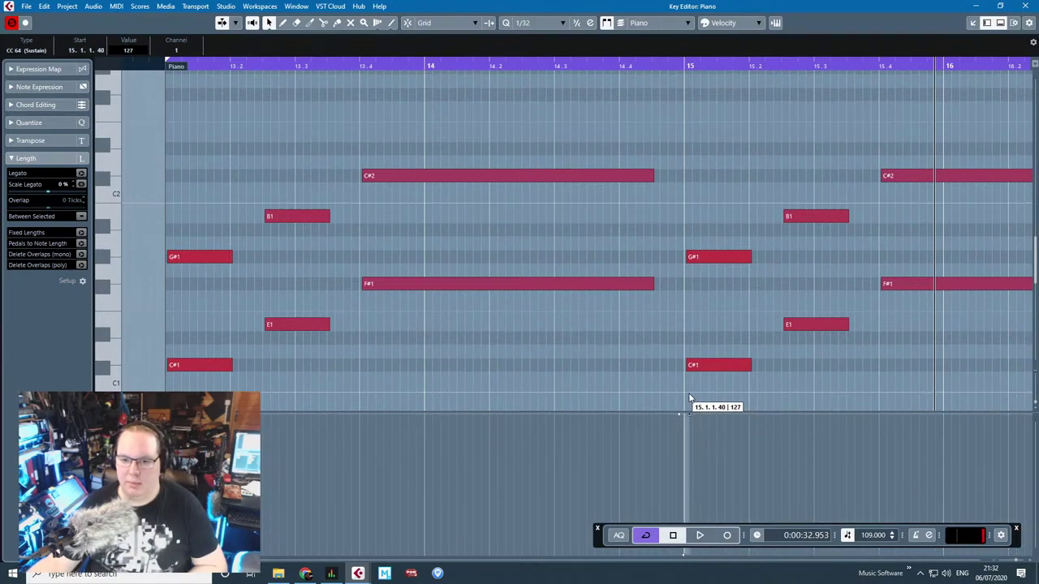
drag(781, 401, 1034, 383)
drag(469, 418, 469, 416)
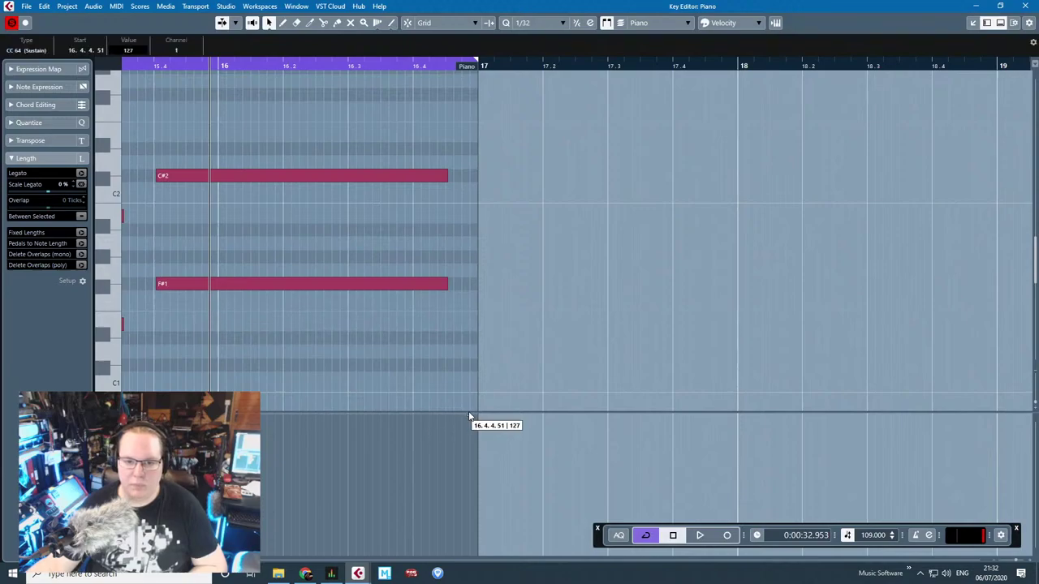
drag(481, 565, 475, 558)
Step: Play the piano part from bar 13 to hear it with the sustain events
scroll(446, 479, down, 5)
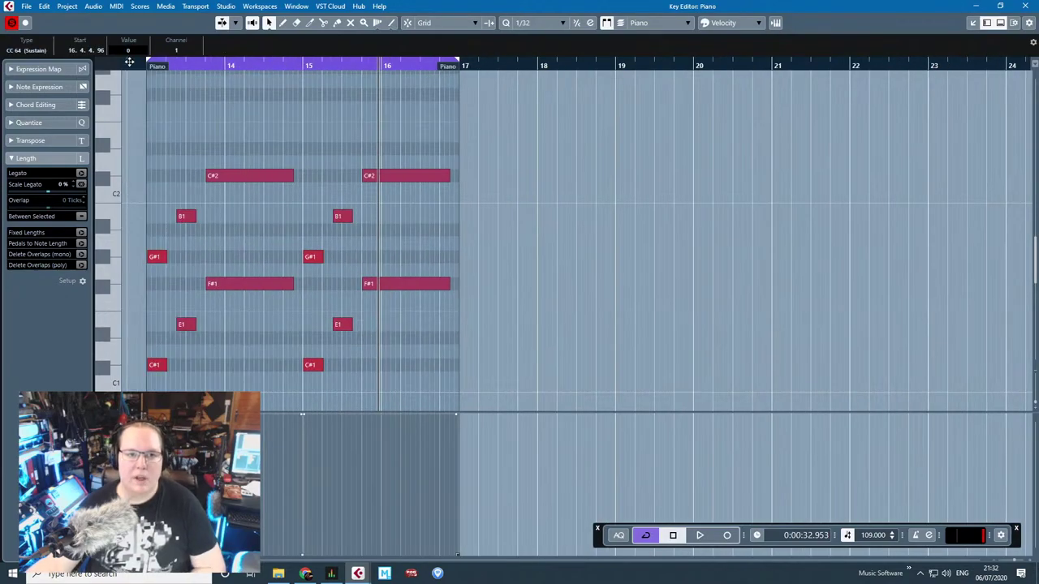
key(space)
scroll(207, 156, up, 3)
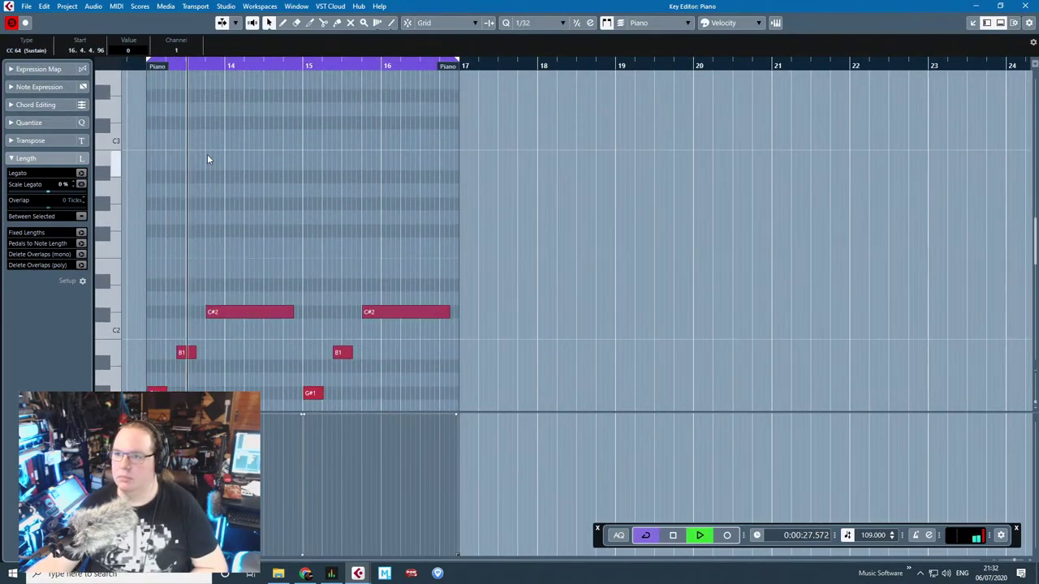
Step: Shorten all the low bass notes from C#1 to C#2 together by the same amount
scroll(209, 159, down, 4)
drag(460, 313, 124, 67)
key(h)
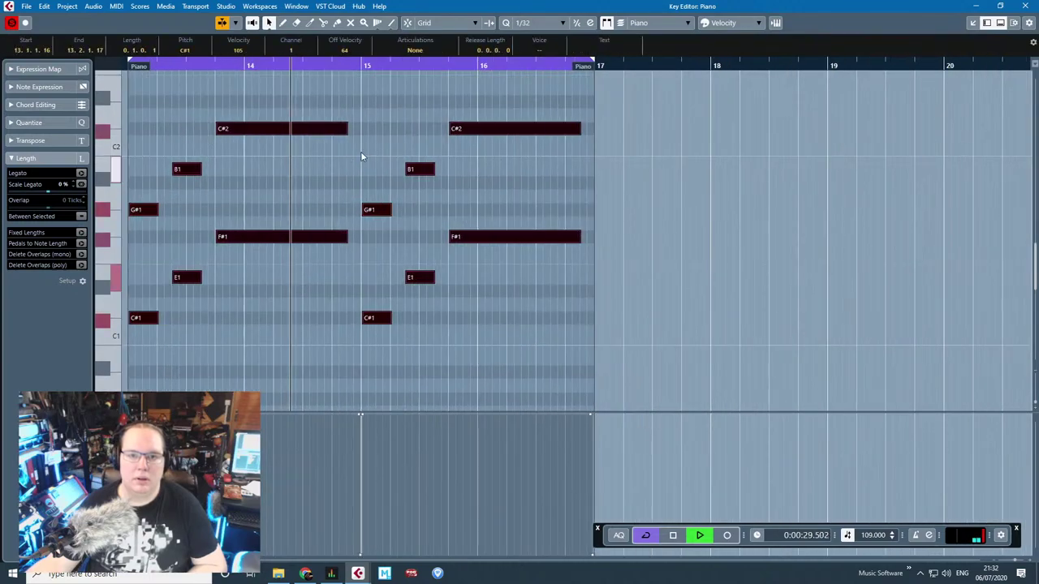
drag(346, 129, 332, 129)
click(275, 217)
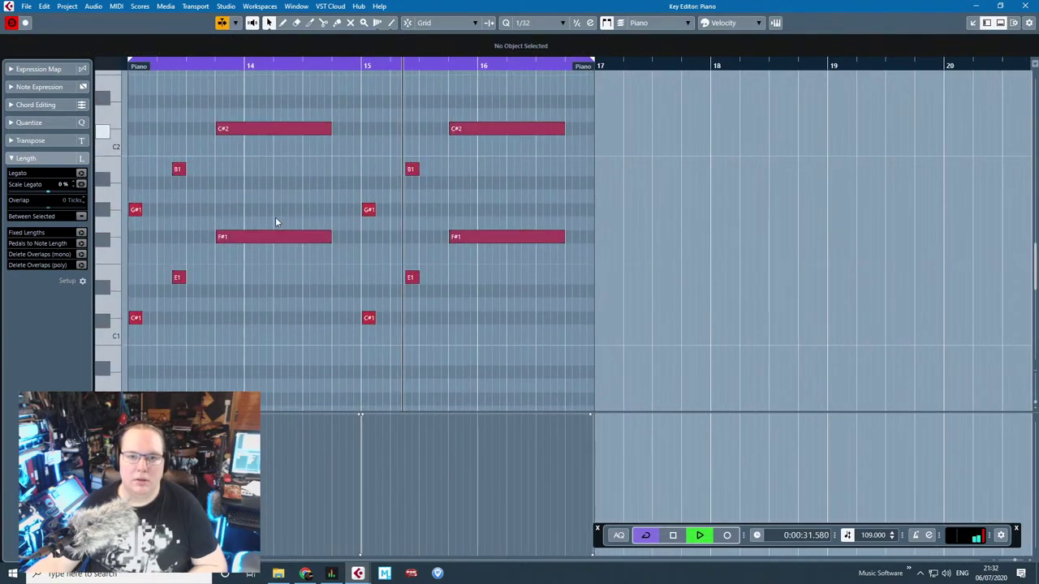
Step: Shorten the two long C#2 and F#1 bass note pairs in both halves of the part to short stabs
drag(280, 264, 312, 114)
drag(552, 326, 466, 147)
click(520, 214)
scroll(506, 216, up, 1)
scroll(504, 214, down, 3)
Step: Stop playback and duplicate a bass note pair, placing the copy on E1 and B1 at 16.3.1.0
key(space)
drag(511, 176, 444, 121)
scroll(481, 244, up, 3)
key(ctrl+d)
drag(466, 271, 588, 315)
Step: Play the part from just before bar 13 and close the Key Editor
scroll(588, 315, down, 3)
click(297, 65)
key(space)
scroll(529, 212, up, 3)
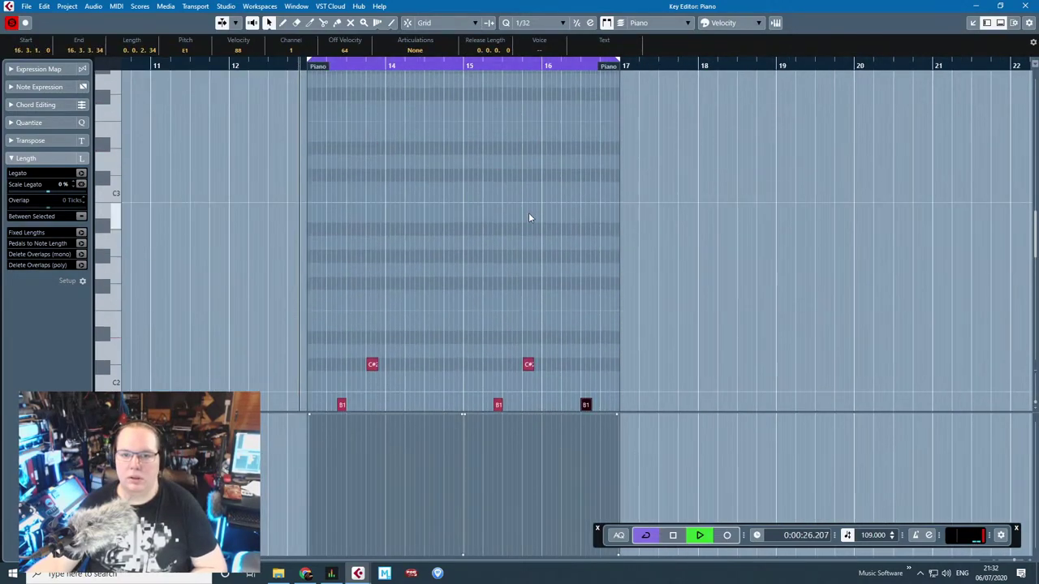
click(528, 214)
click(1026, 6)
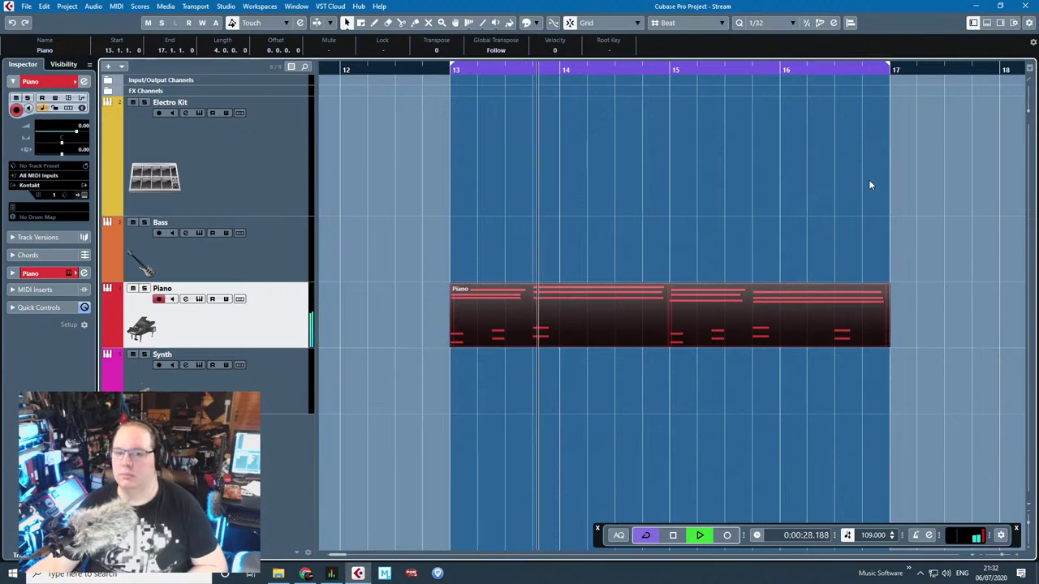
Step: Audition the piano part in the project from just before bar 13, then stop playback
scroll(871, 183, down, 2)
drag(927, 225, 1030, 223)
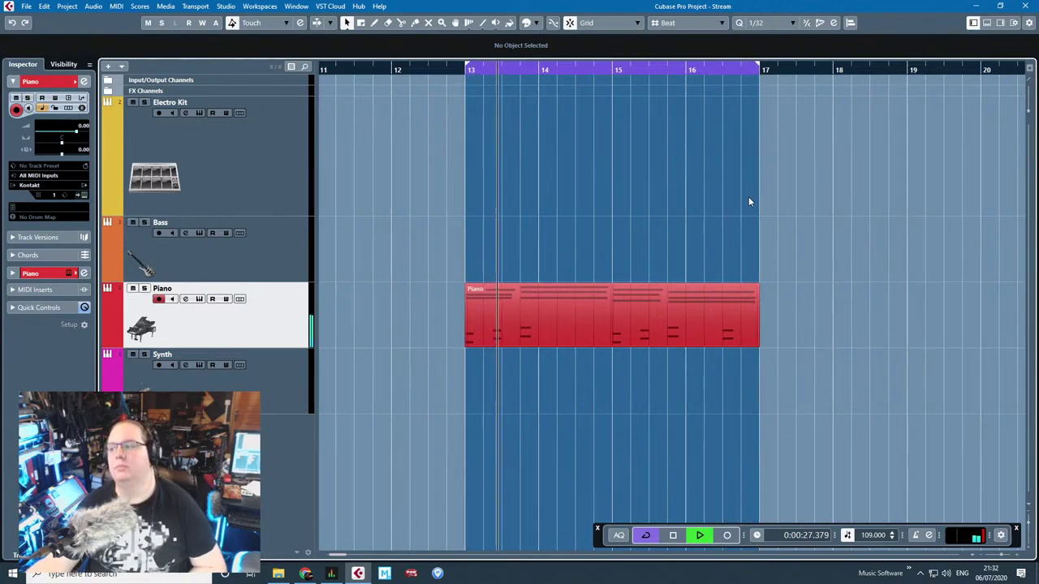
key(space)
click(462, 65)
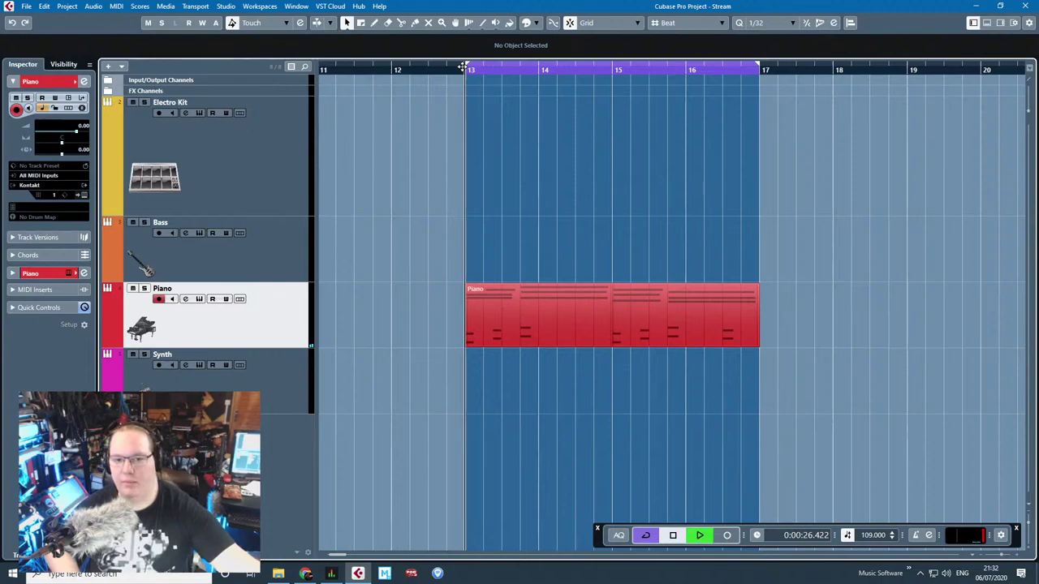
key(space)
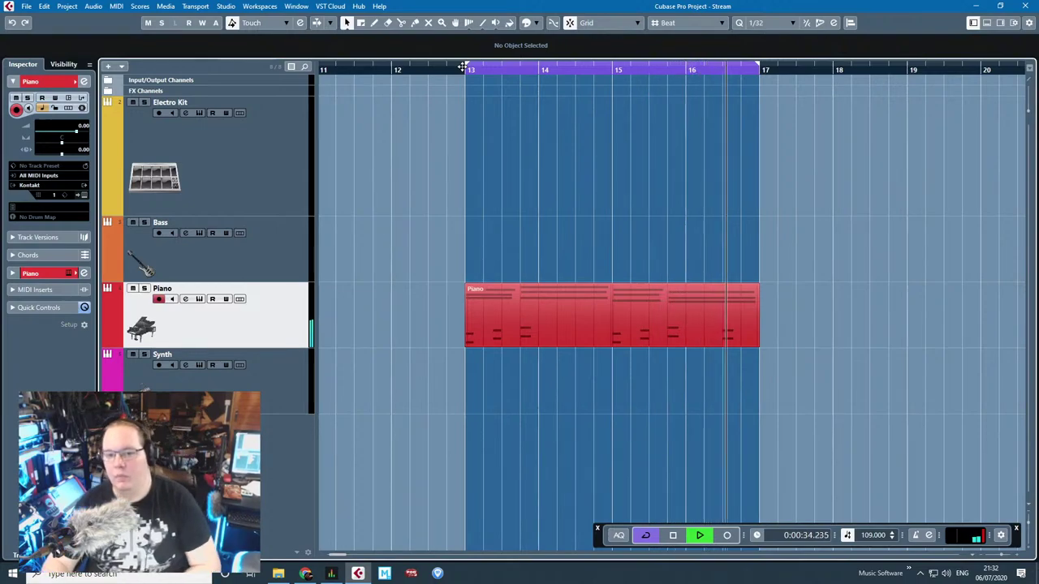
key(space)
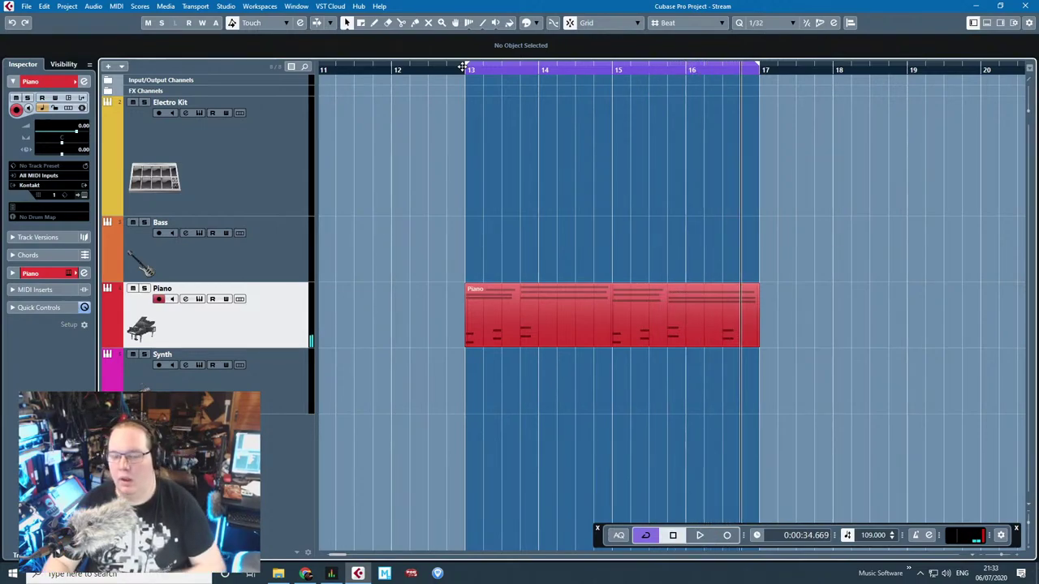
Step: Add one stereo effect track with no effect inside the FX folder and name it Spoopy
right_click(174, 168)
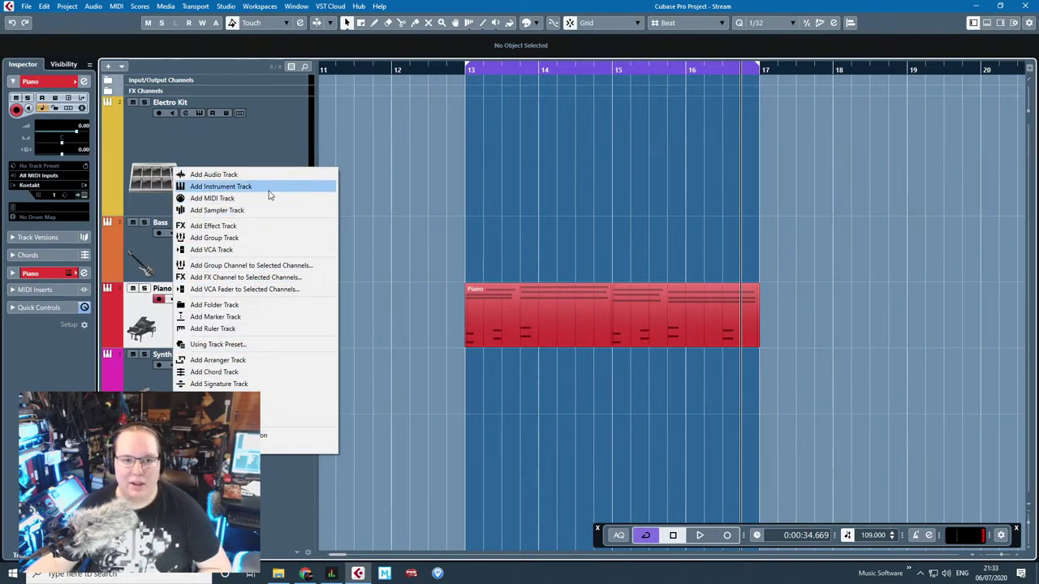
click(246, 227)
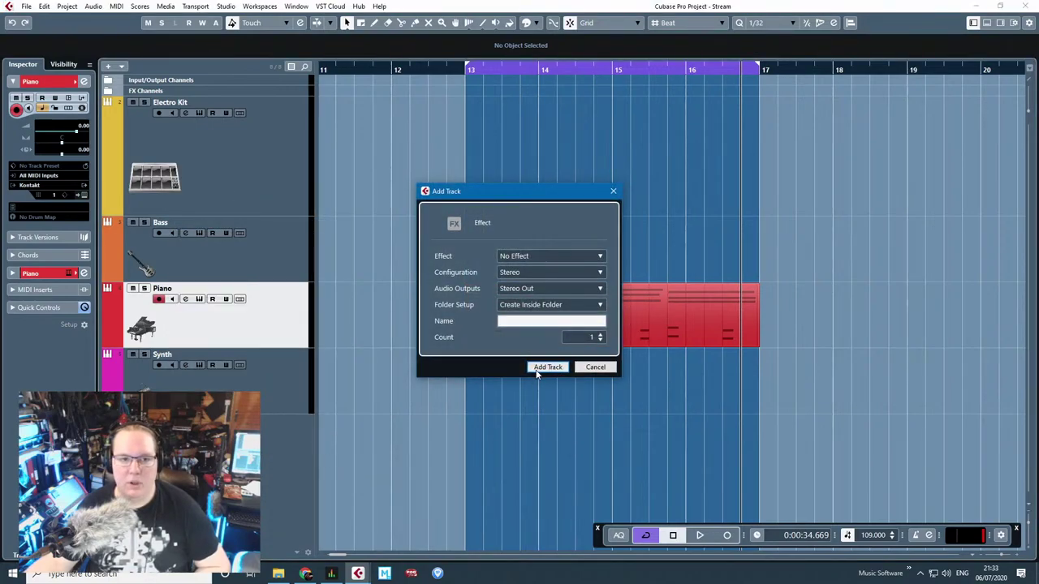
click(546, 368)
click(120, 93)
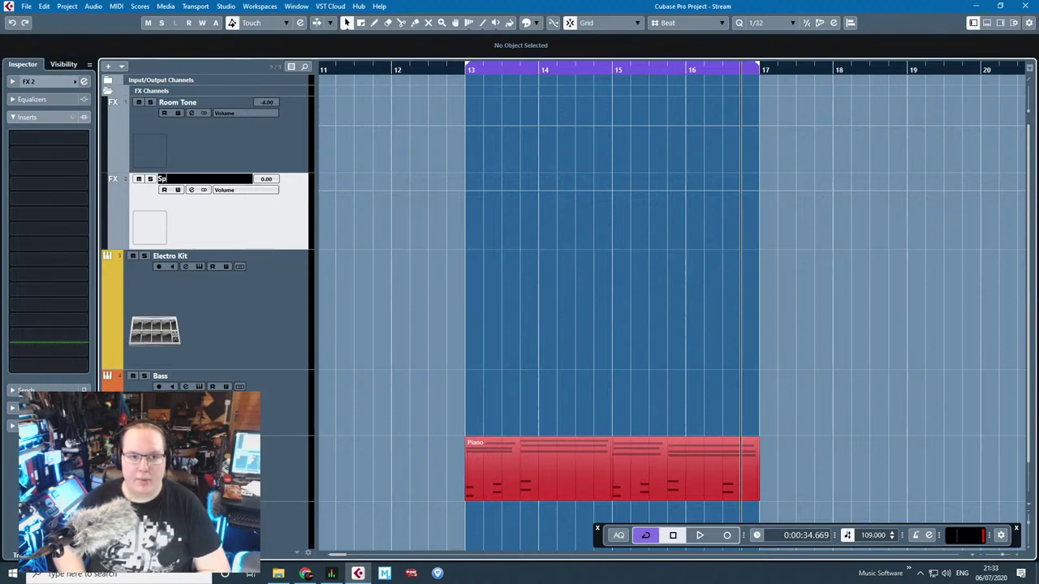
Step: Route the Piano track's second audio send to Spoopy and activate it
scroll(296, 157, down, 1)
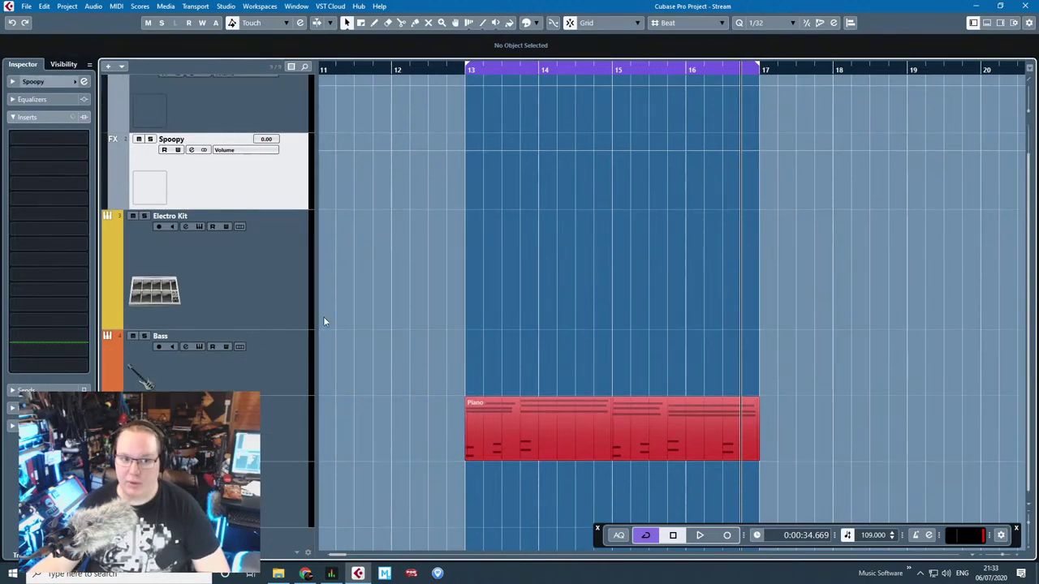
click(268, 449)
click(14, 275)
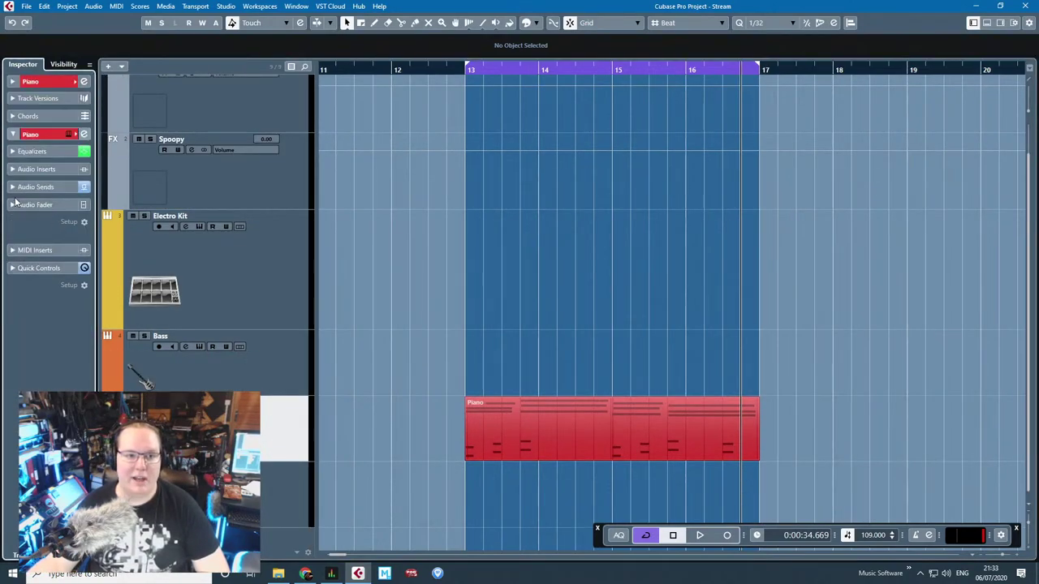
click(14, 187)
click(85, 232)
click(45, 281)
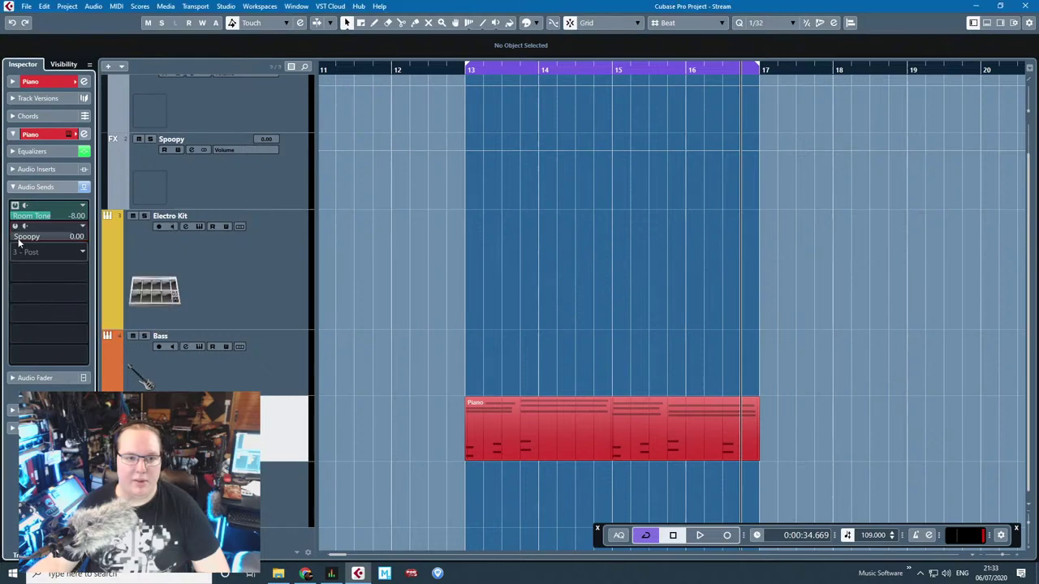
Step: Move the Piano track above Electro Kit, directly below the Spoopy effect track
scroll(413, 232, up, 1)
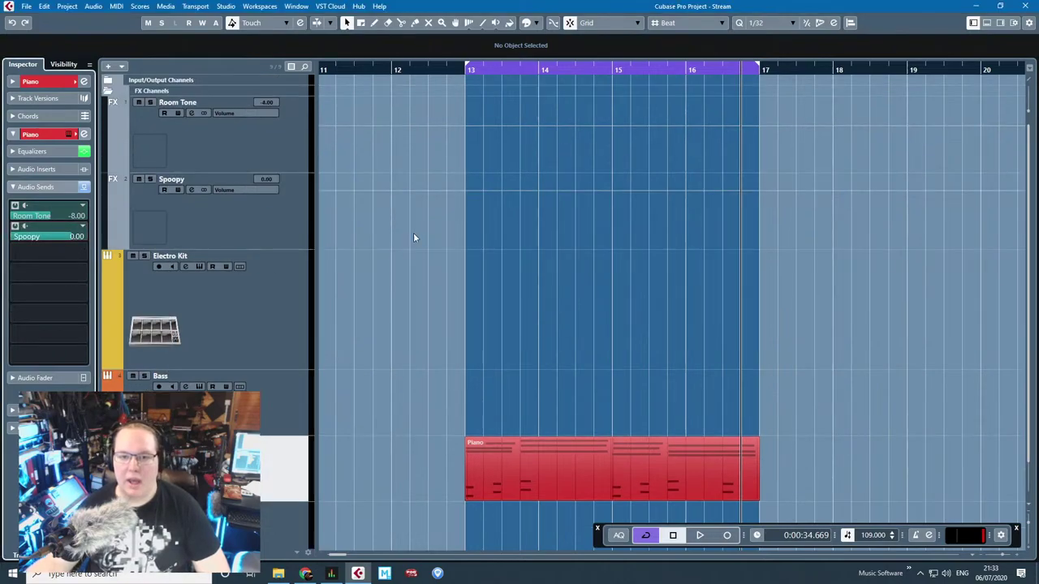
scroll(737, 370, up, 2)
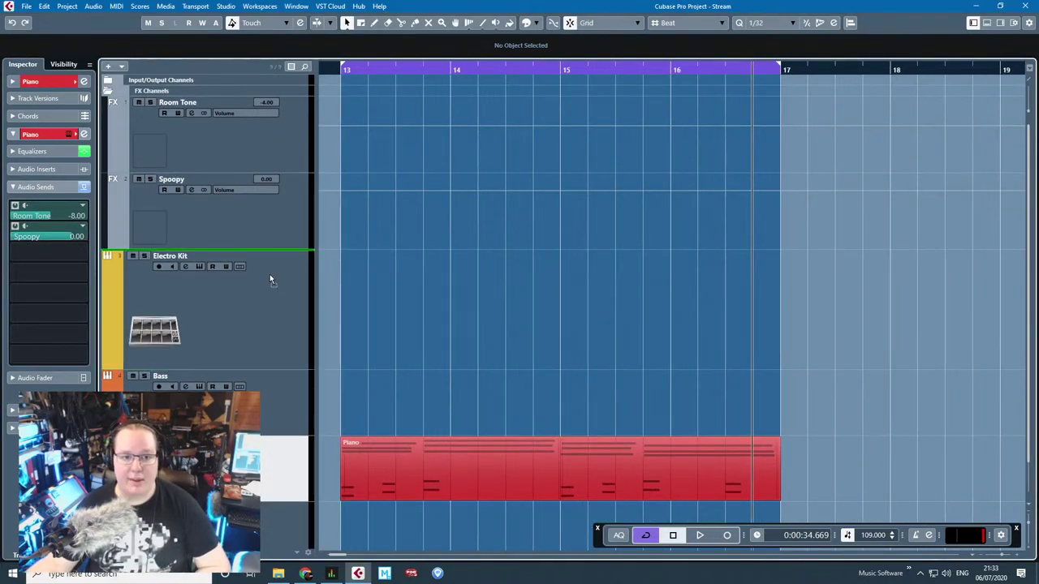
drag(276, 258, 278, 256)
scroll(454, 383, up, 2)
Step: Load the RoomWorks SE reverb into the first insert slot of the Spoopy track
click(241, 222)
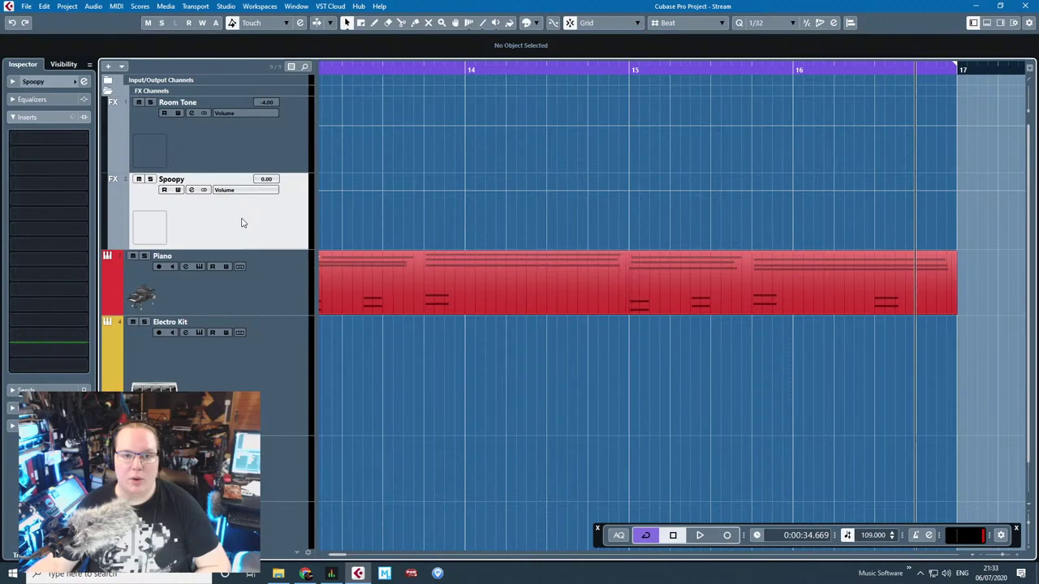
click(80, 155)
click(27, 272)
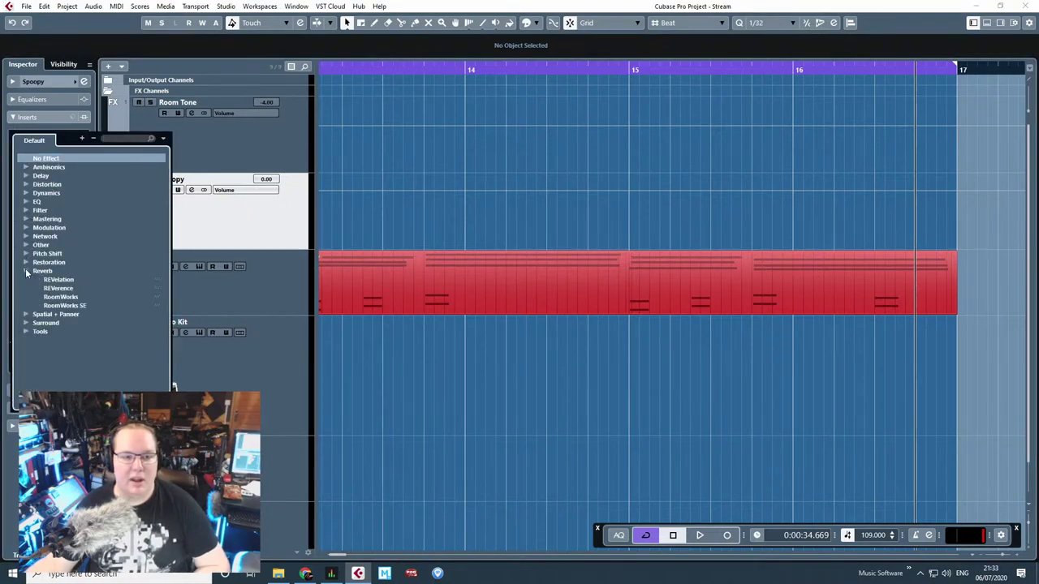
click(59, 306)
Step: Load a second RoomWorks SE into Spoopy's third insert slot and close both reverb windows
click(80, 168)
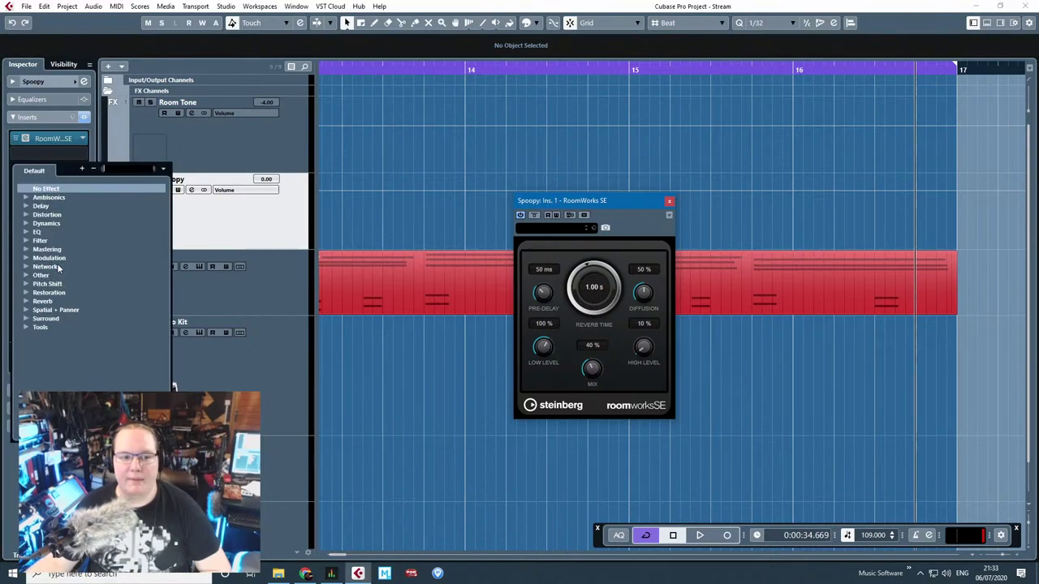
click(27, 301)
click(72, 335)
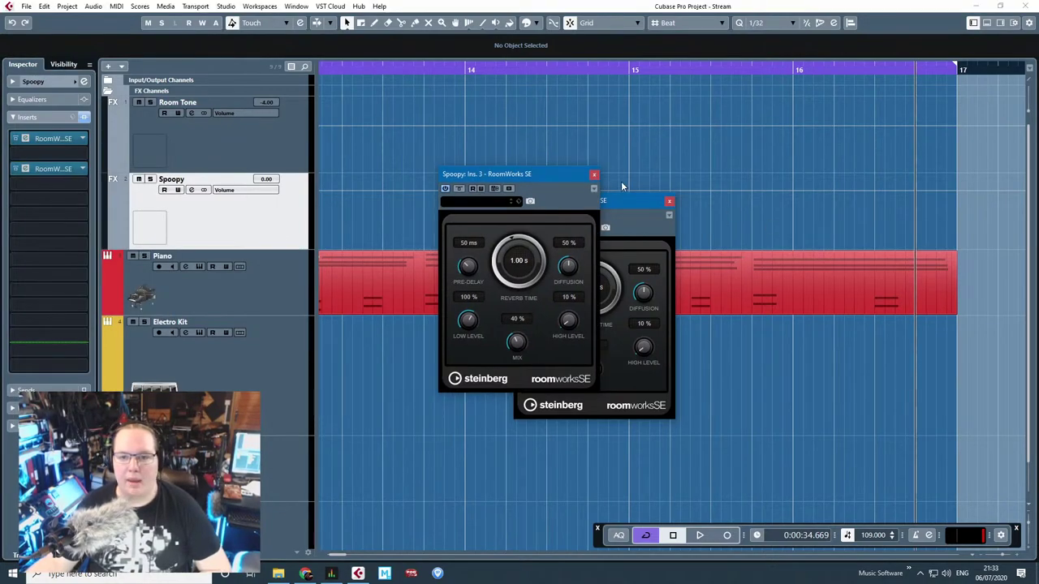
click(597, 179)
click(669, 201)
Step: Load the Vibrato modulation effect into Spoopy's second insert slot, between the two reverbs, and reposition its window
click(86, 154)
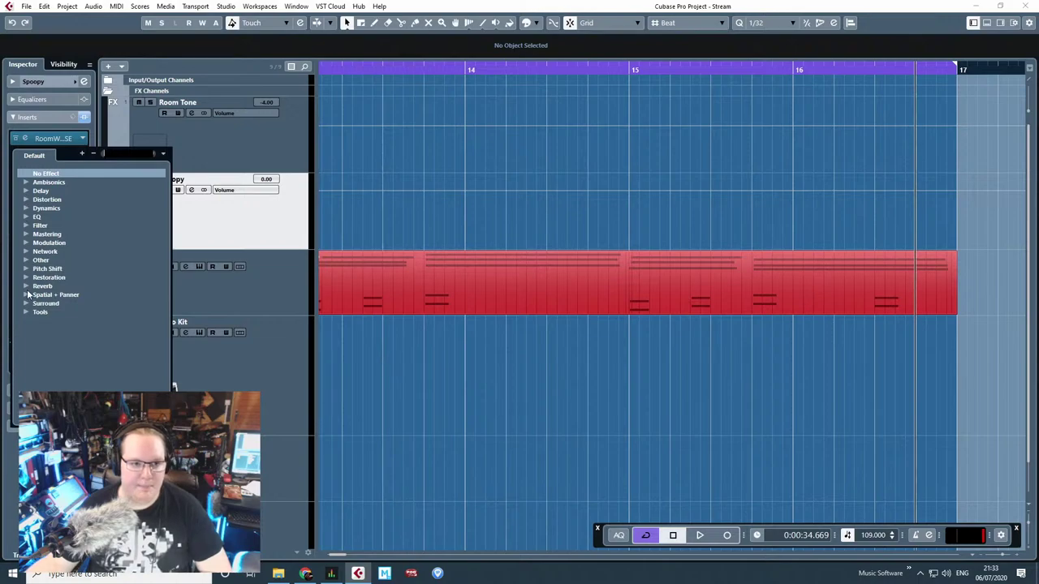
click(27, 243)
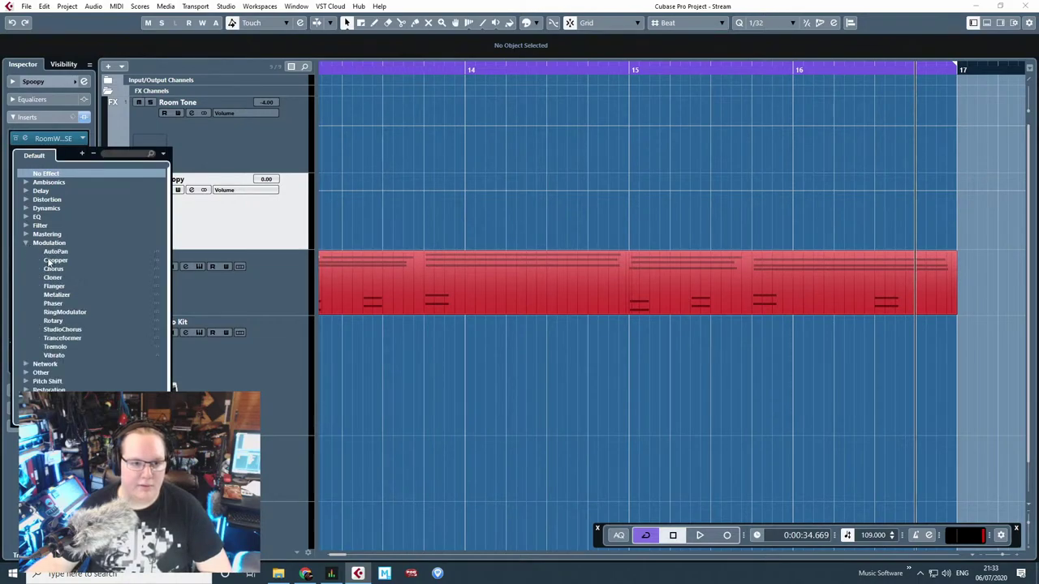
click(54, 355)
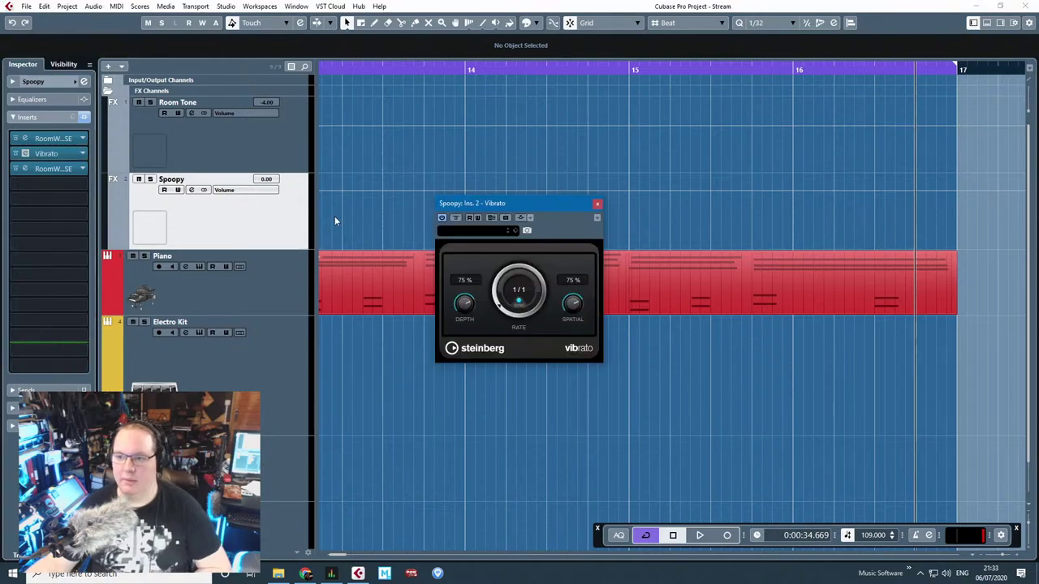
drag(515, 205, 542, 236)
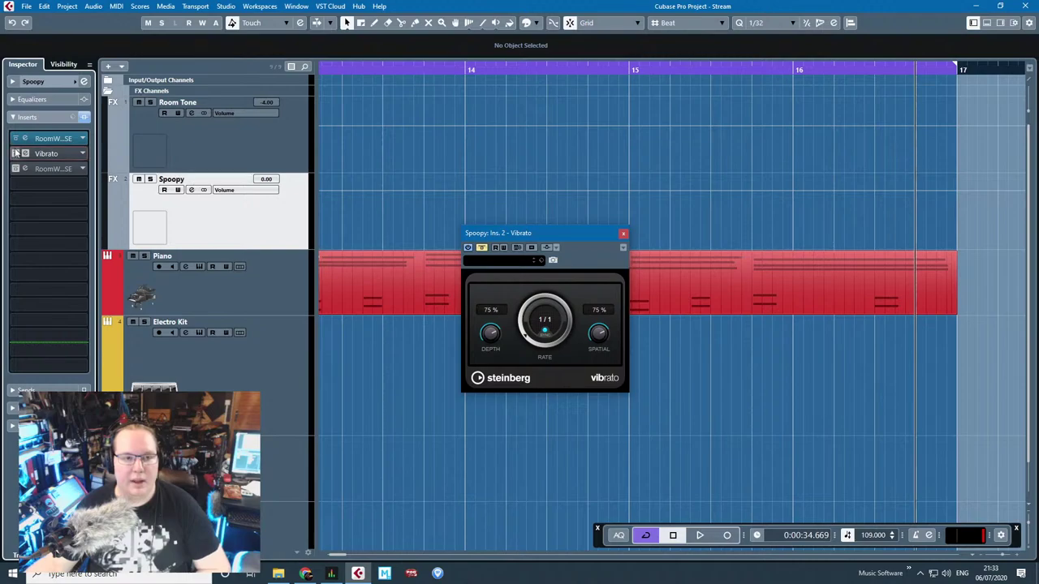
Step: Turn off the Vibrato's tempo sync and set depth to 83%, spatial to 82% and rate to 0.5 Hz while auditioning
click(541, 332)
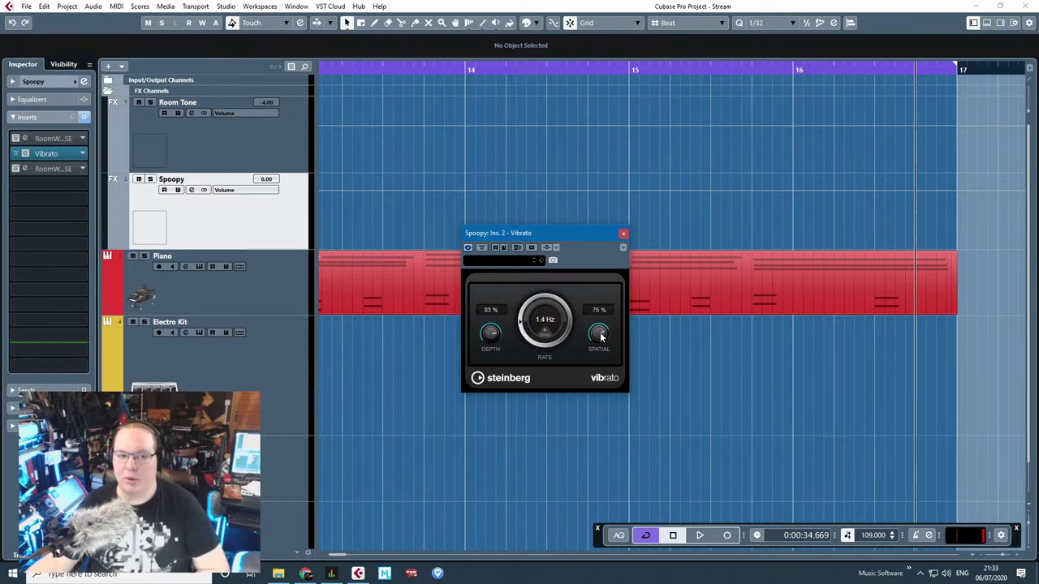
scroll(431, 244, down, 2)
key(space)
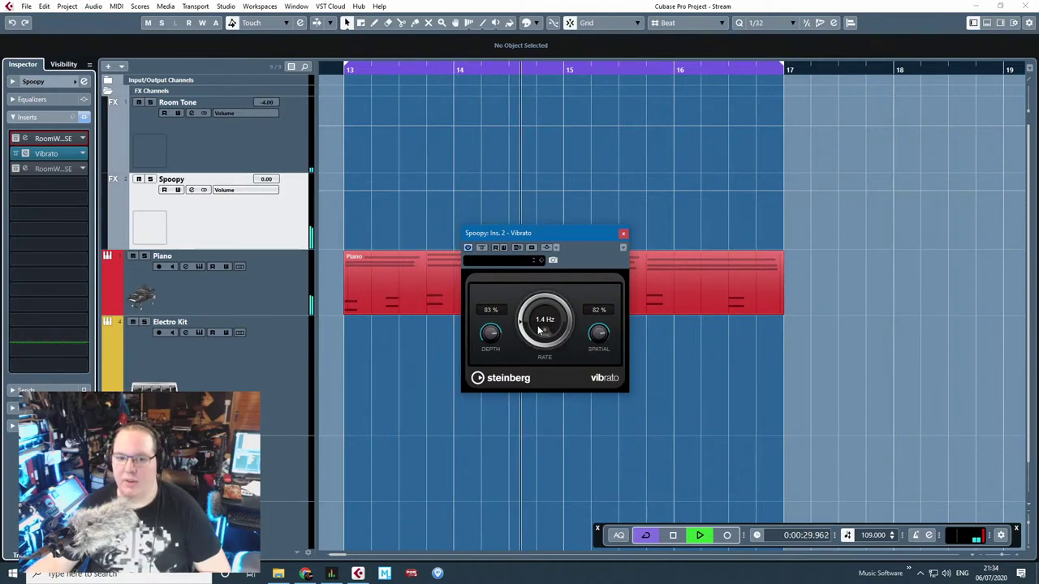
drag(521, 323, 532, 365)
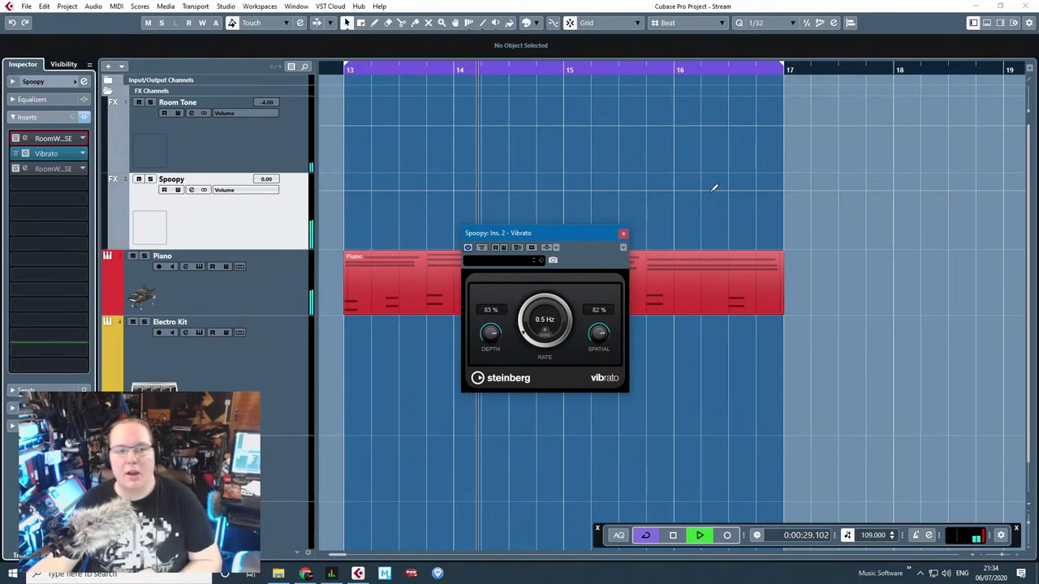
key(space)
Step: Reactivate the first RoomWorks SE on Spoopy and set its mix to 31% and pre-delay to 8 ms
click(16, 138)
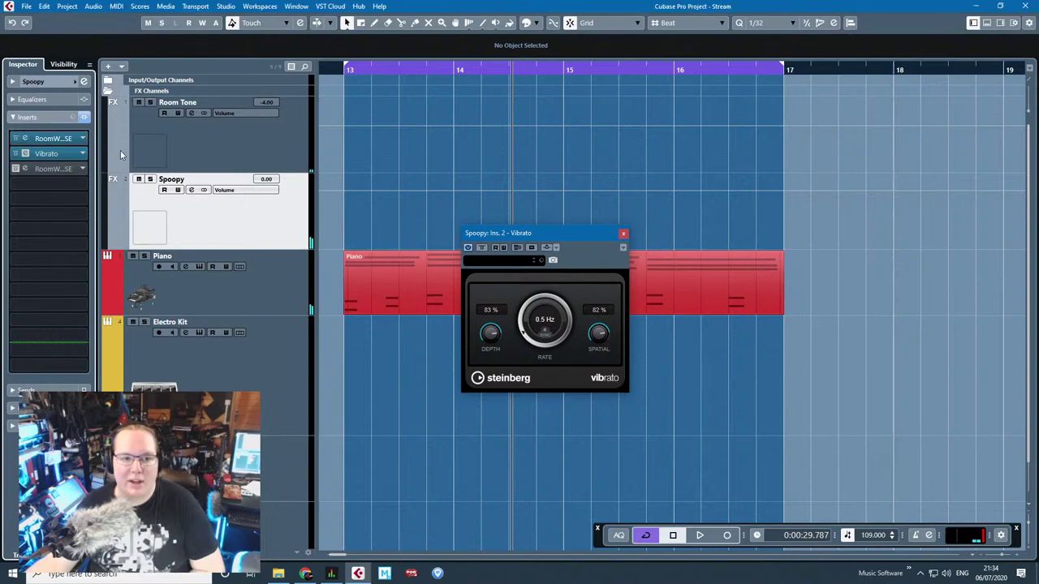
click(55, 141)
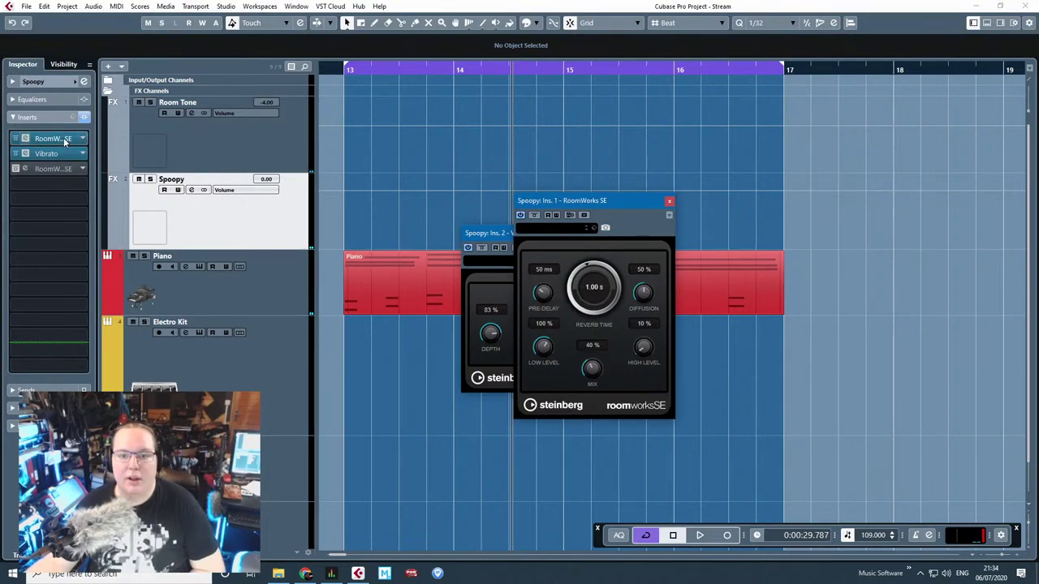
drag(584, 211, 358, 207)
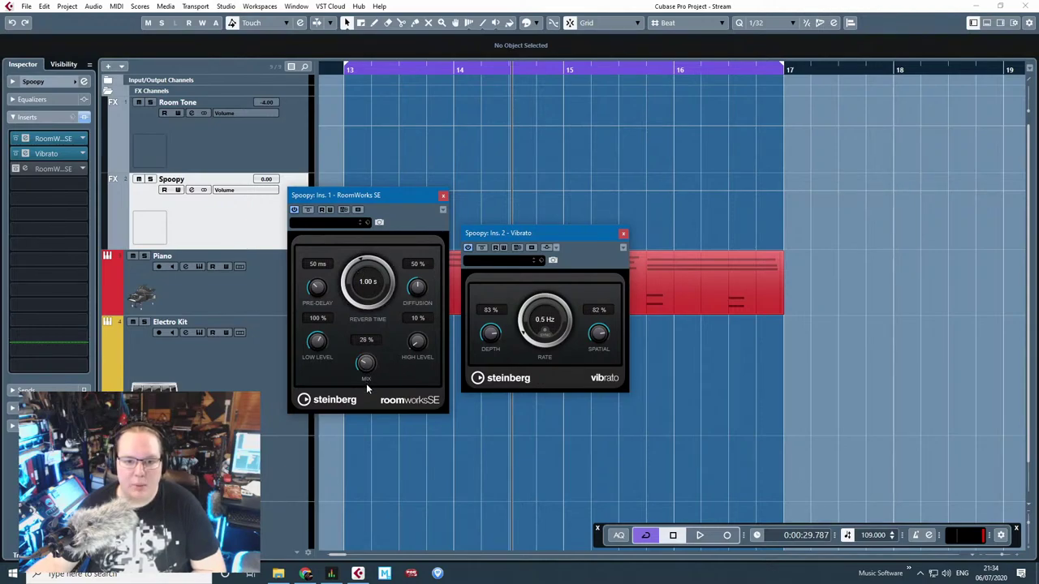
drag(366, 390, 367, 382)
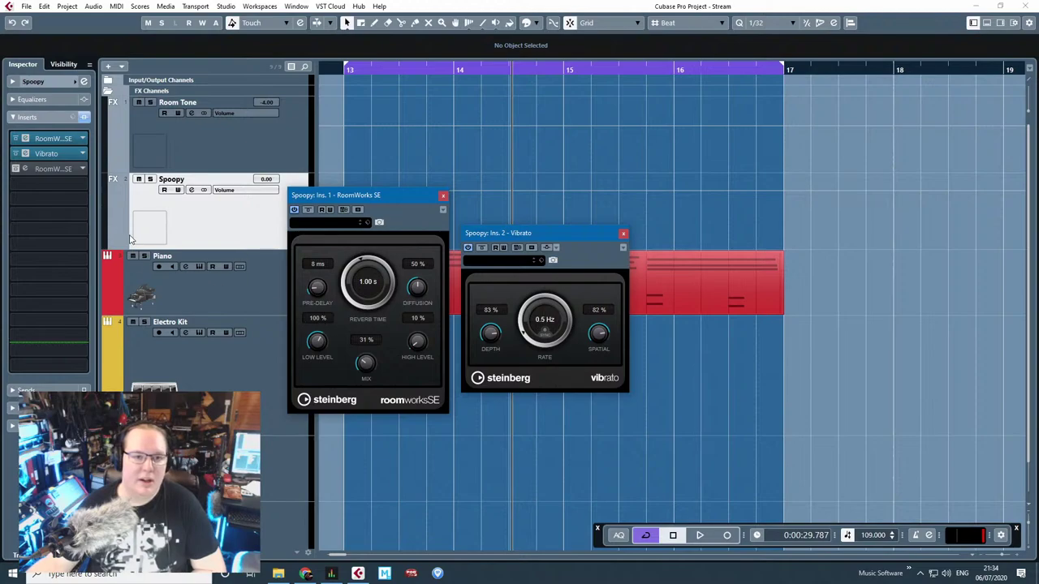
Step: Reactivate the third-slot RoomWorks SE and set reverb time to 4.53 s, mix to 79% and high level to 145%
click(41, 172)
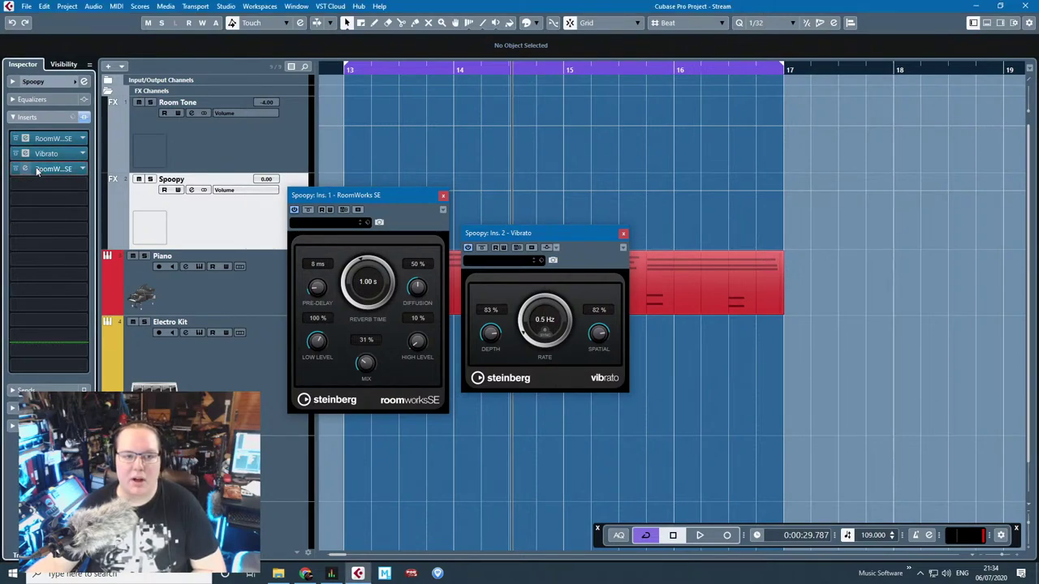
drag(507, 174, 709, 190)
drag(709, 241, 703, 220)
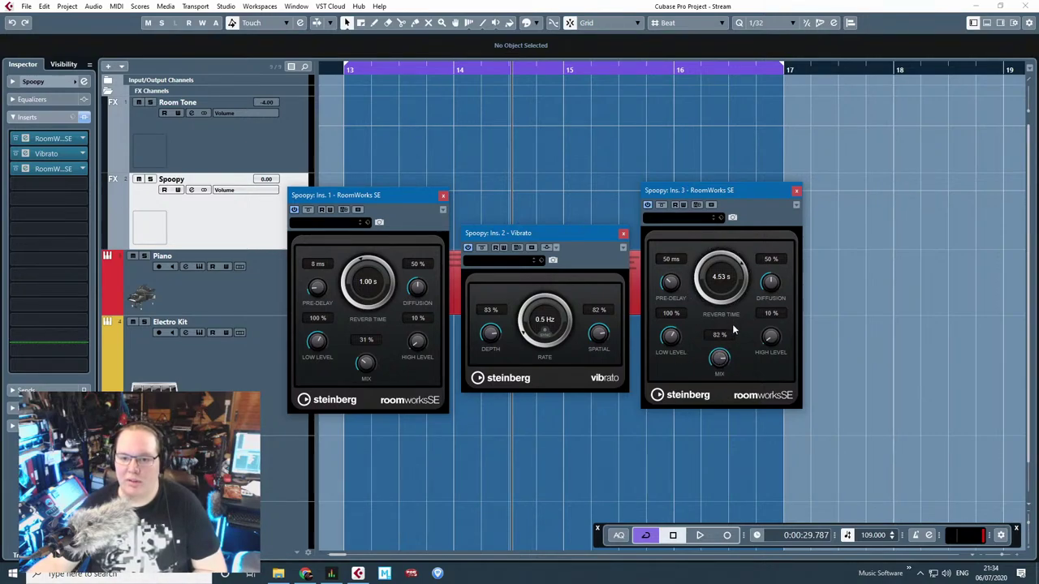
drag(733, 325, 732, 328)
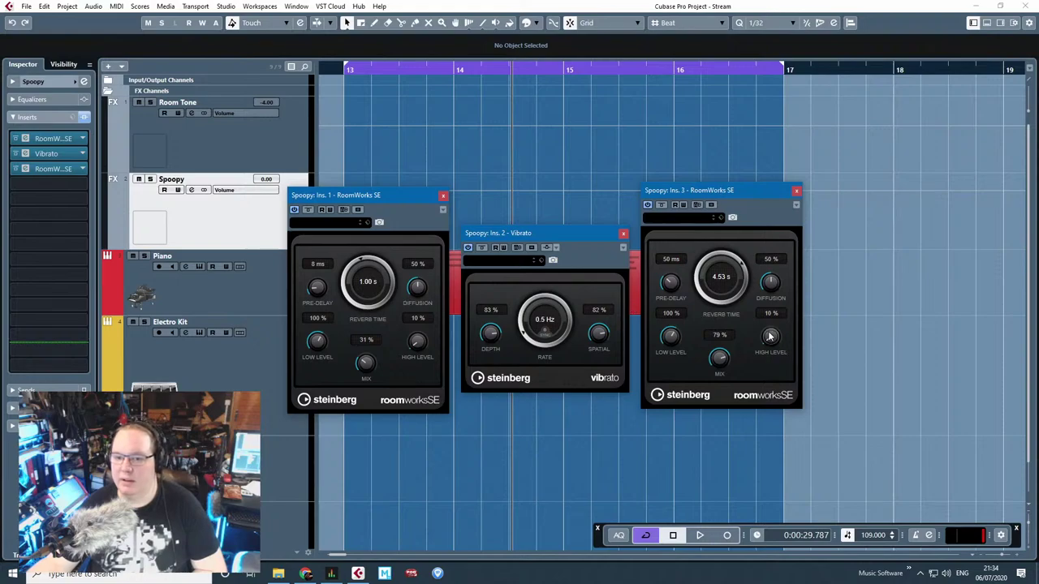
Step: Play the piano part from bar 13 and set the Vibrato depth to 100% and rate to 1.0 Hz
click(339, 84)
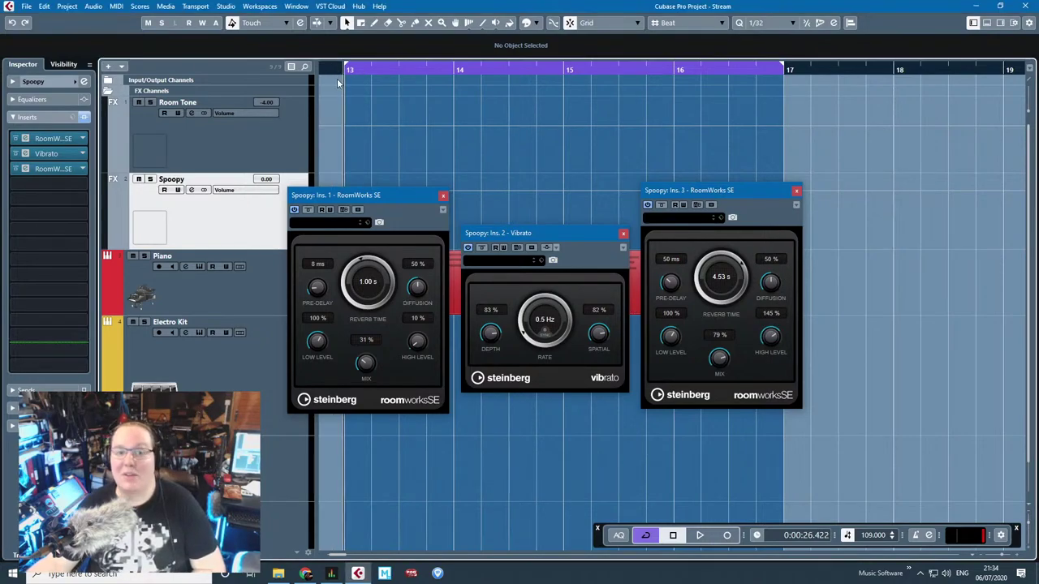
key(space)
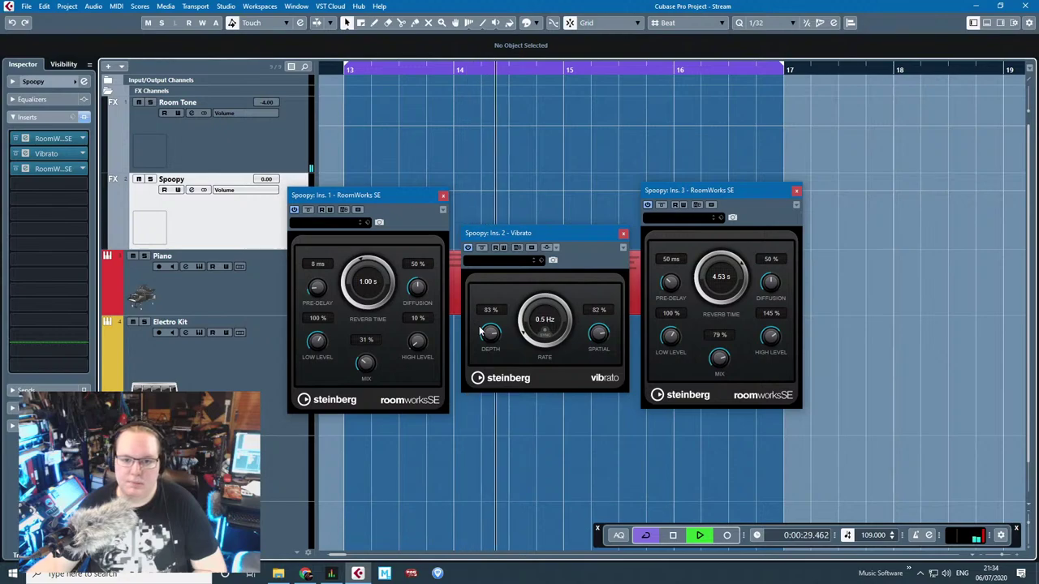
drag(490, 334, 489, 319)
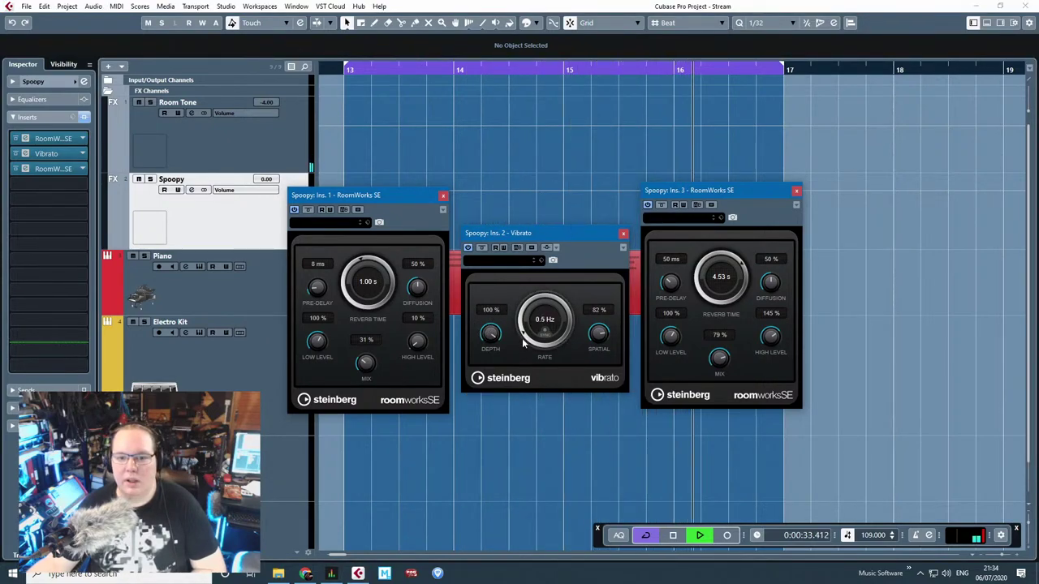
drag(533, 323, 524, 332)
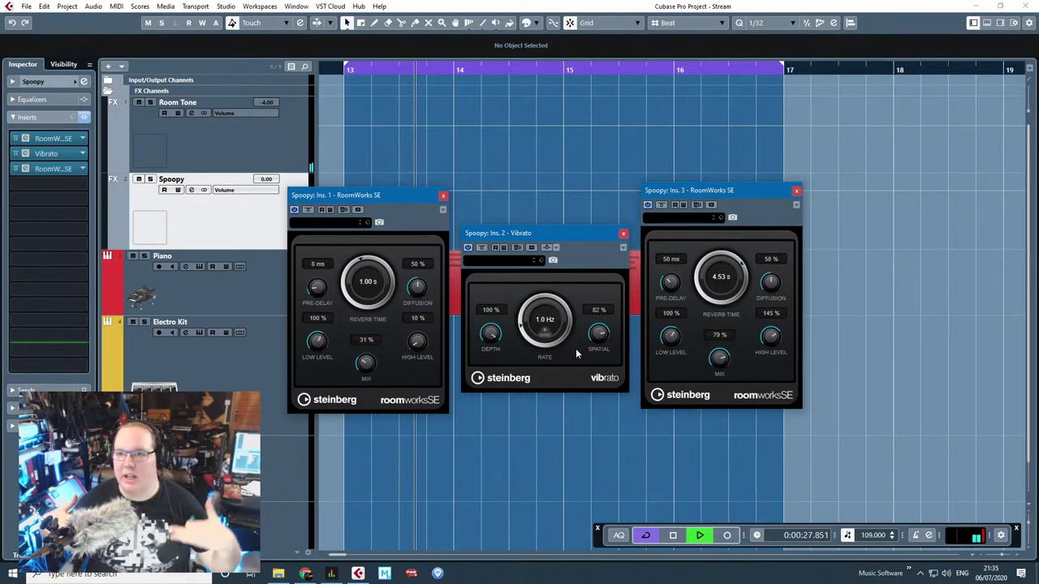
key(space)
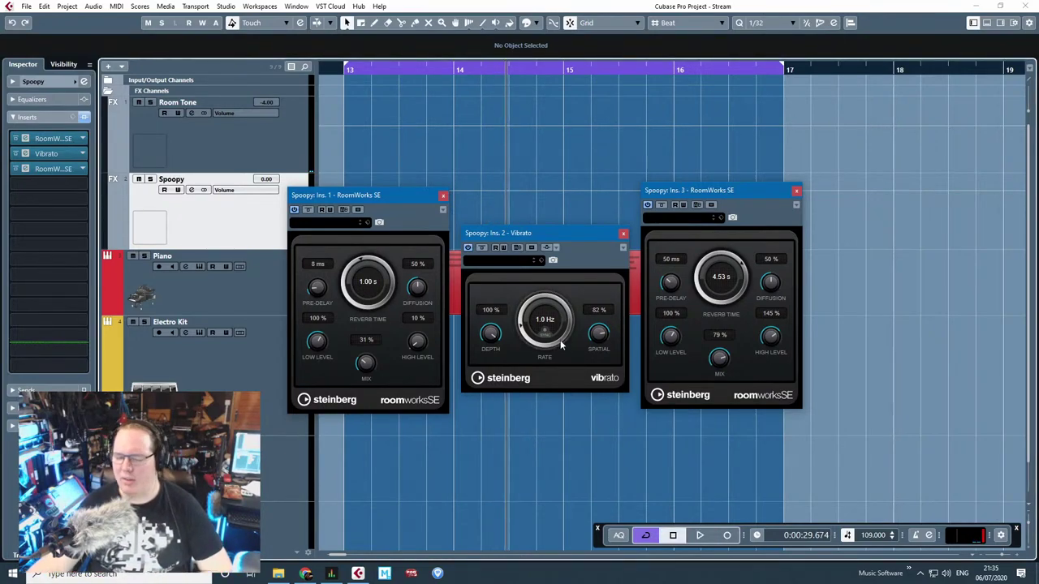
Step: Listen to the effect chain from bar 13, stop playback and close all three Spoopy effect windows
click(344, 74)
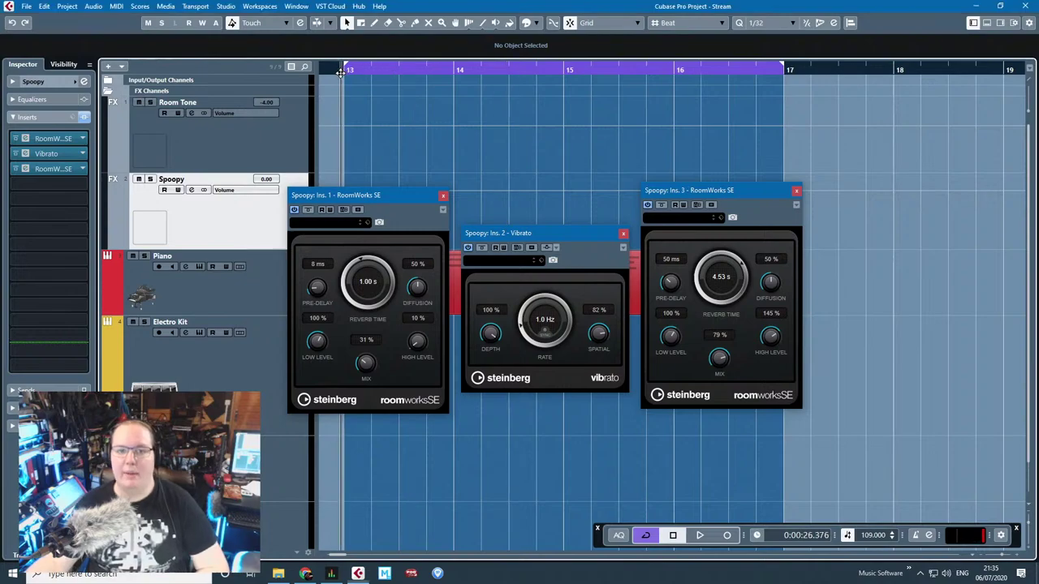
key(space)
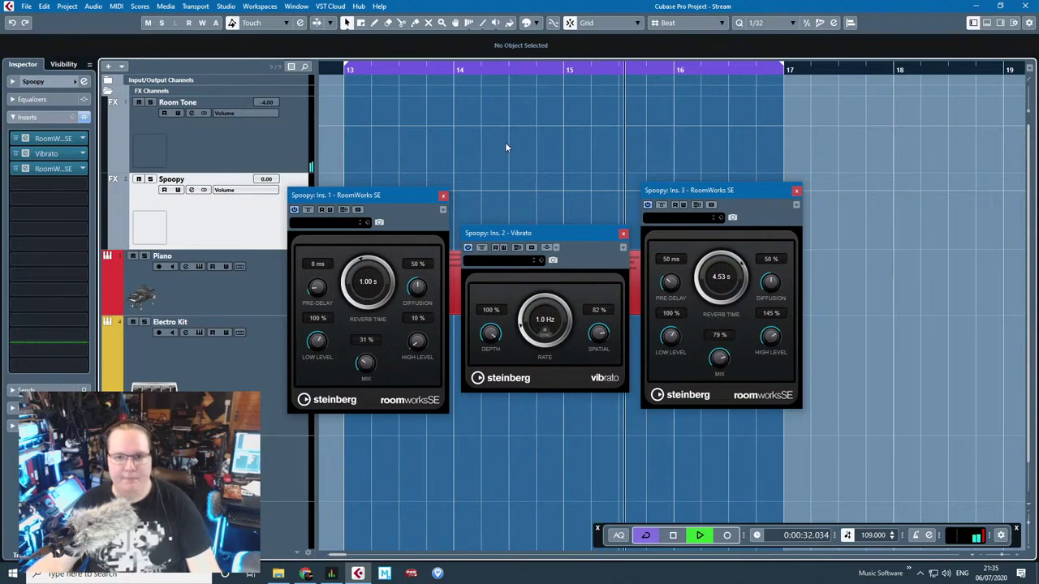
click(796, 193)
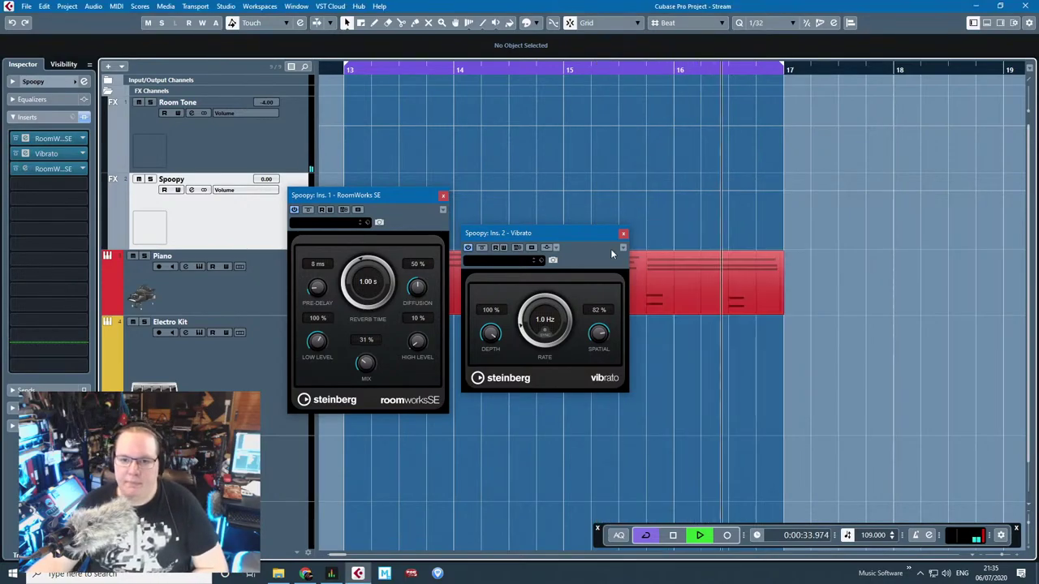
key(space)
click(623, 233)
click(445, 198)
Step: Delete the last bass notes at 16.3 from the four-bar piano part and close the Key Editor
double_click(640, 301)
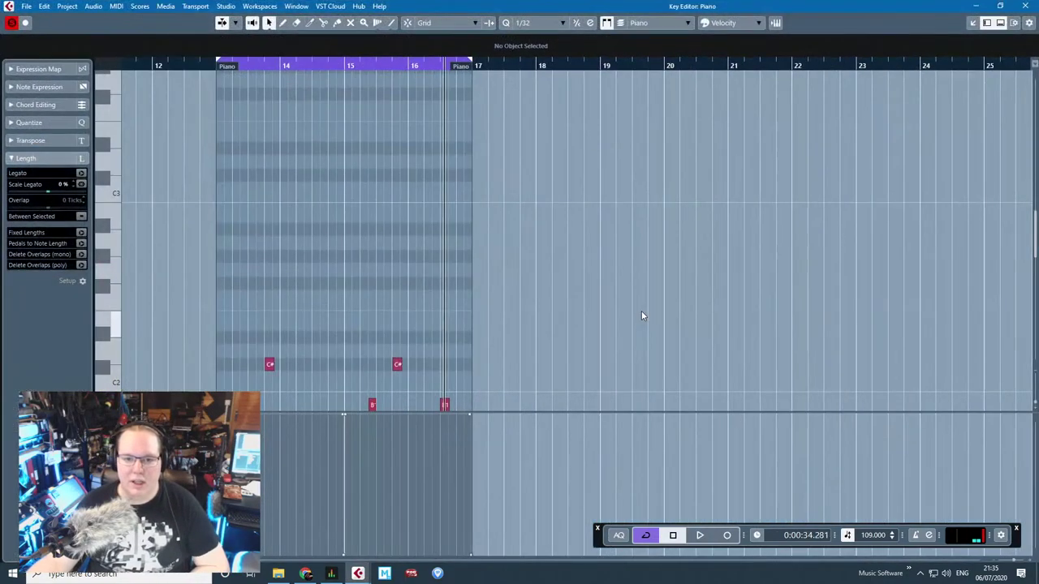
scroll(576, 163, up, 4)
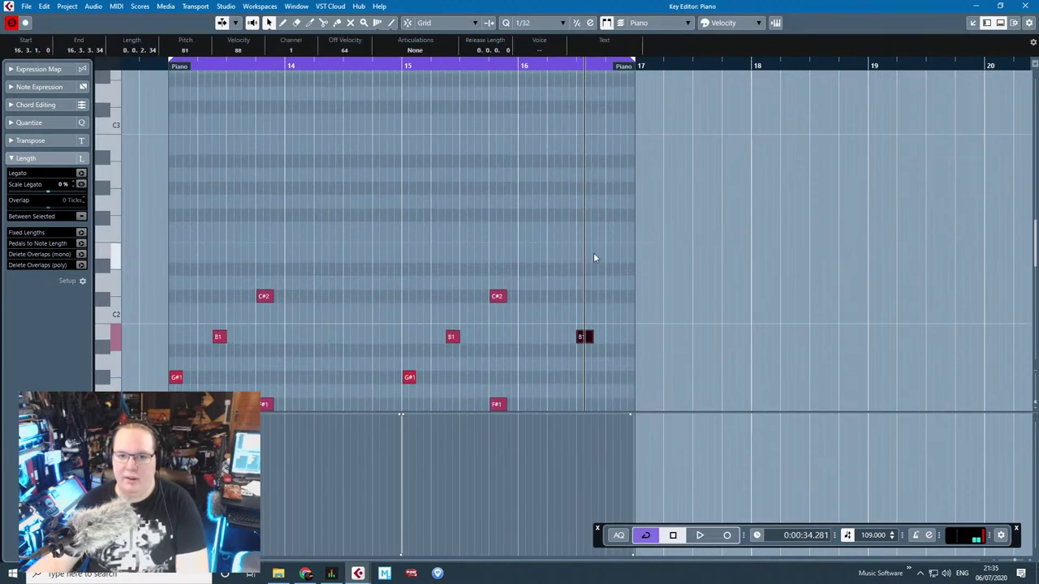
click(1025, 6)
Step: Move the four-bar piano part from bar 13 to bar 3, directly before the existing piano part
scroll(612, 244, down, 2)
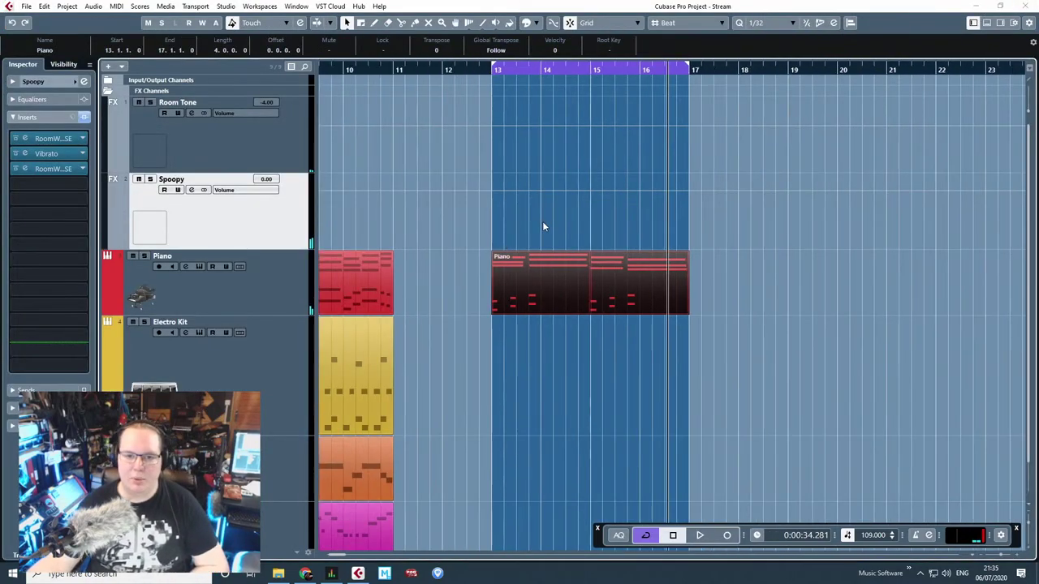
scroll(442, 219, down, 1)
drag(442, 219, 292, 220)
drag(769, 265, 436, 261)
scroll(455, 259, down, 1)
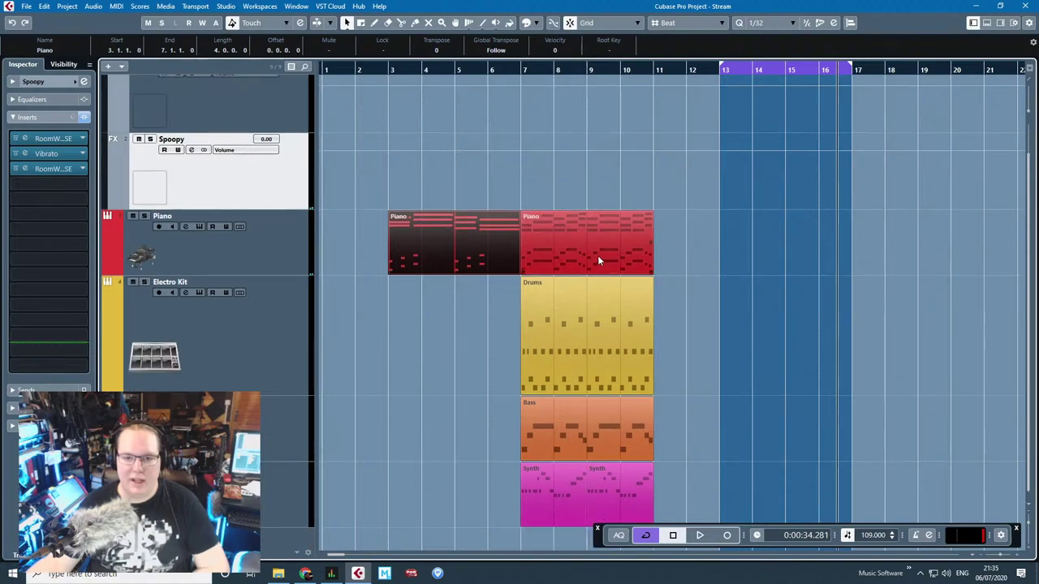
Step: Duplicate the Piano track together with its parts
click(597, 256)
click(232, 267)
right_click(231, 266)
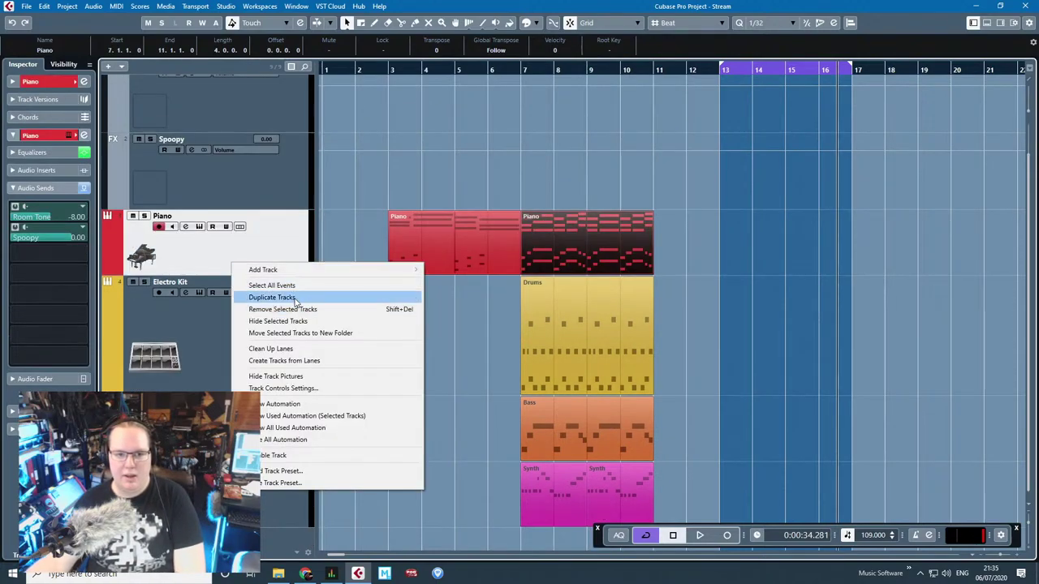
click(272, 300)
Step: Delete the bar 3 part from the duplicate track and the bar 7 part from the original Piano track
drag(354, 318, 400, 331)
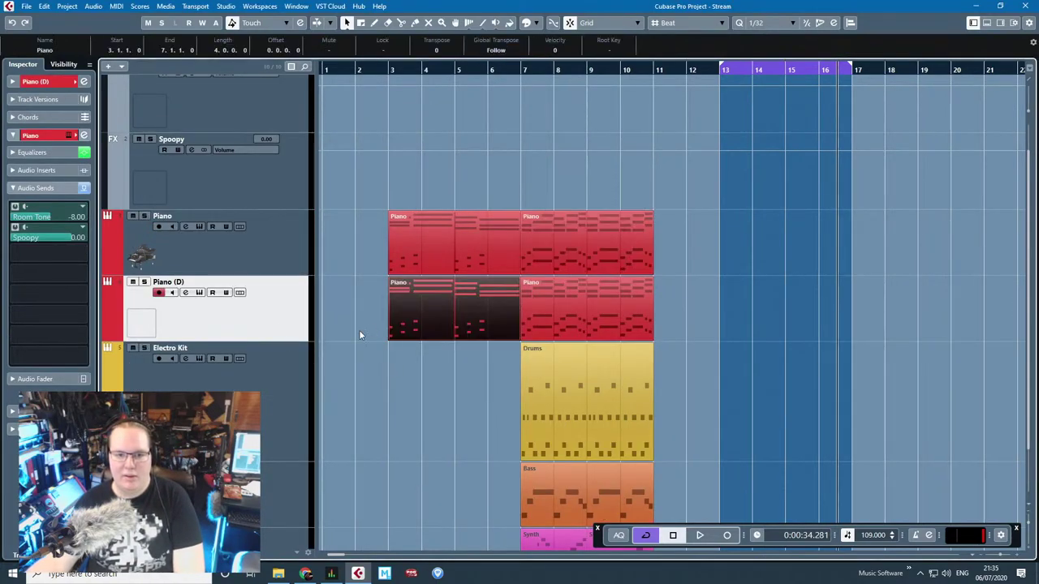
key(Delete)
click(584, 267)
key(Delete)
Step: Rename the duplicated piano track Keys and turn off its Spoopy send
click(219, 347)
double_click(168, 282)
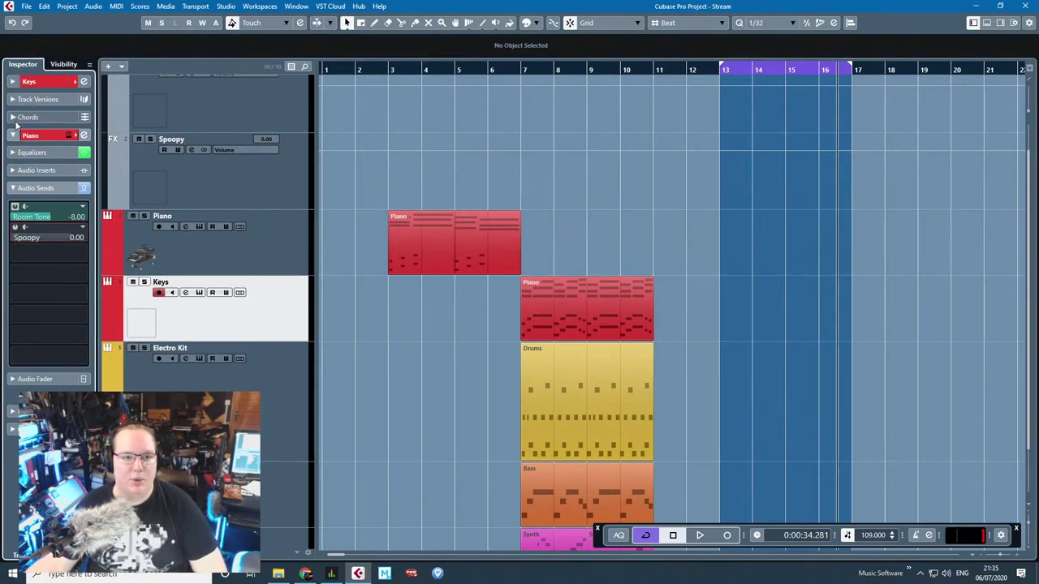
click(14, 153)
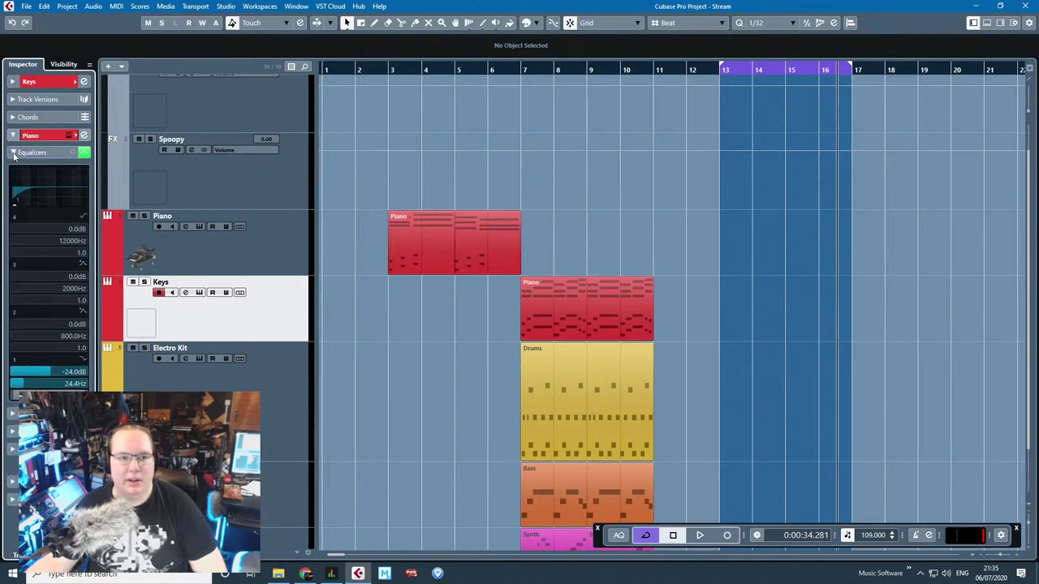
Step: Open the Keys track's Kontakt instrument and remove the loaded piano from the rack
click(56, 136)
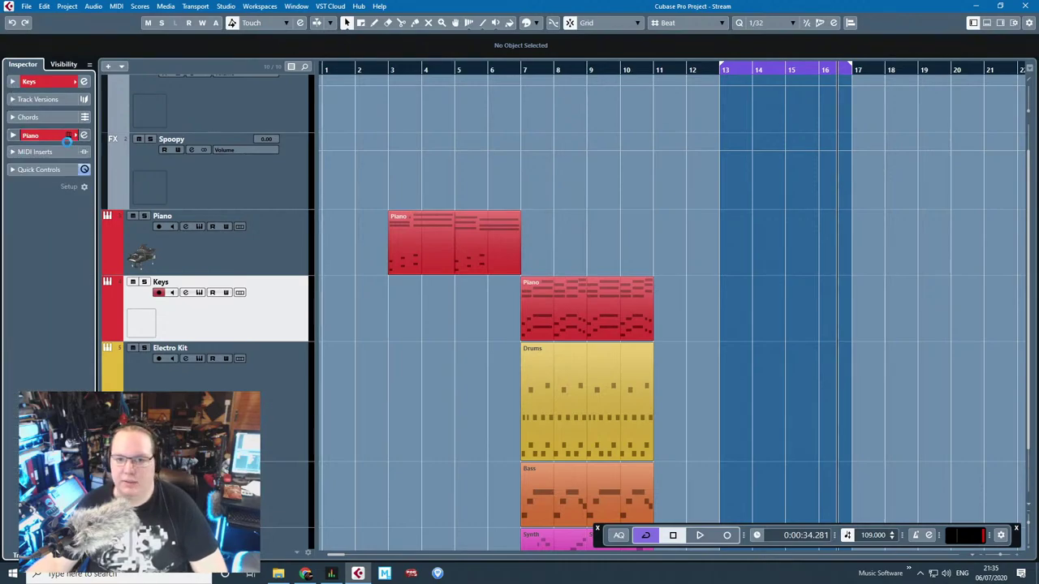
click(69, 135)
click(777, 129)
Step: Load Bubbles.nki from the Scarbee Vintage Keys library into Kontakt on the Keys track
scroll(329, 293, down, 6)
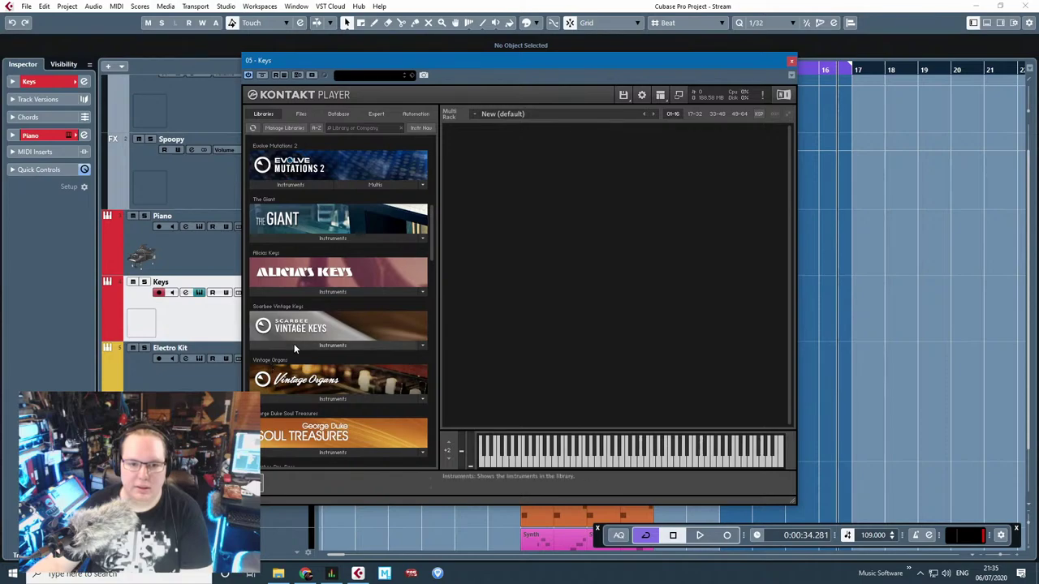
click(293, 344)
click(311, 426)
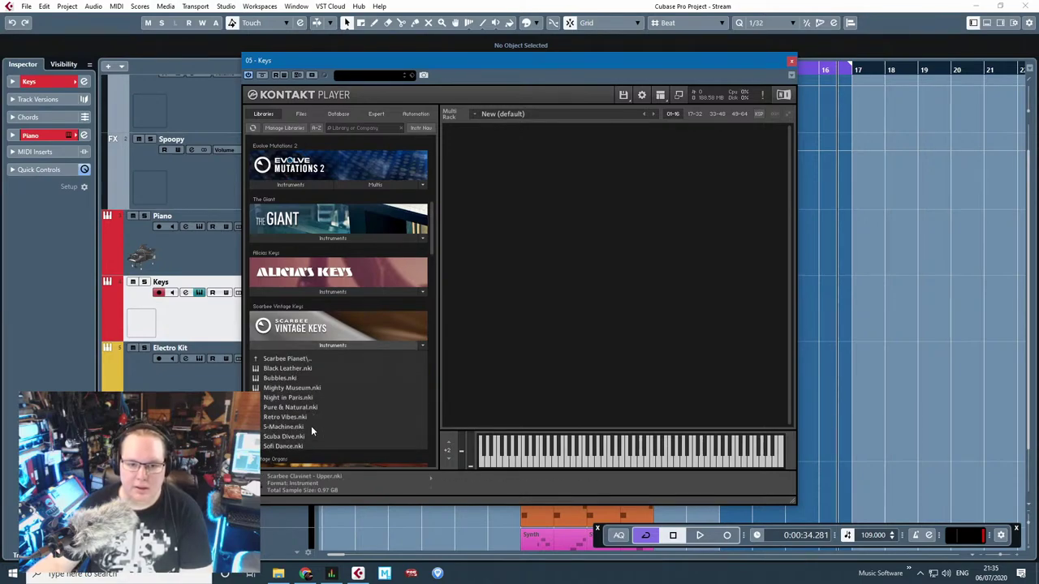
double_click(277, 379)
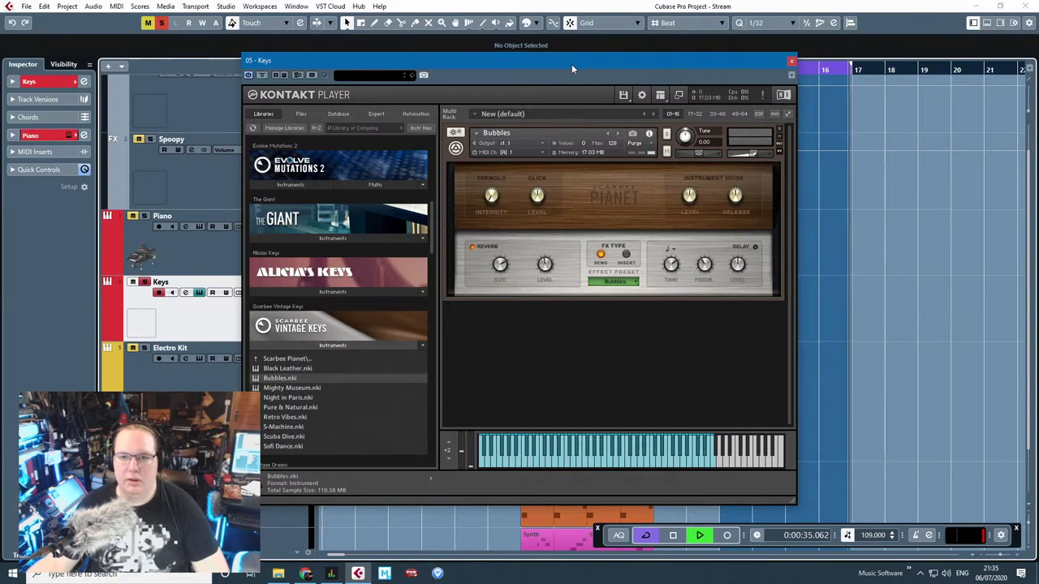
Step: Audition the soloed Keys part from bar 7, lower the Bubbles volume slightly in Kontakt and close its window
drag(571, 61, 403, 145)
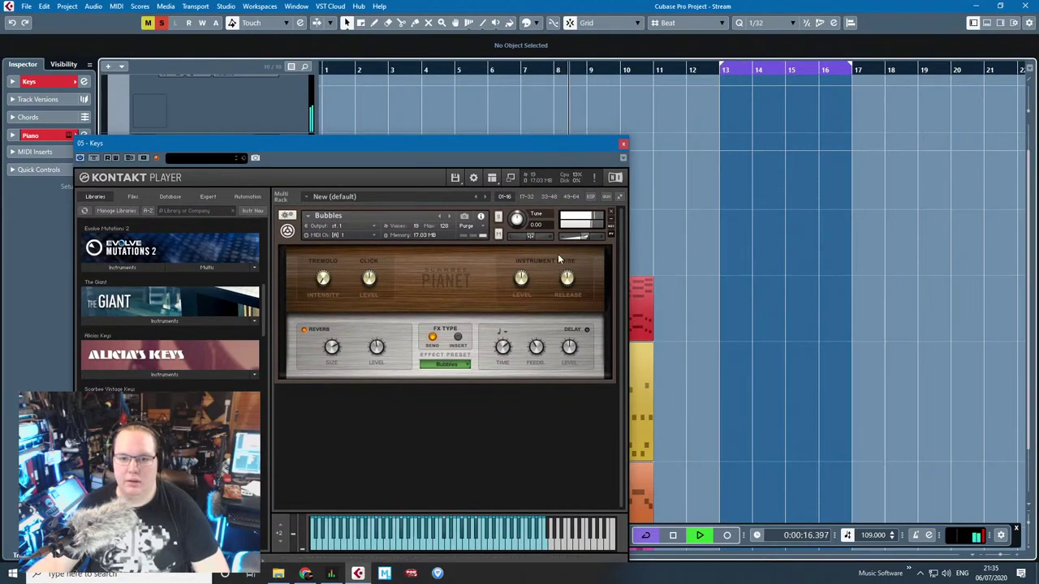
drag(585, 237, 577, 237)
click(656, 237)
scroll(329, 266, down, 2)
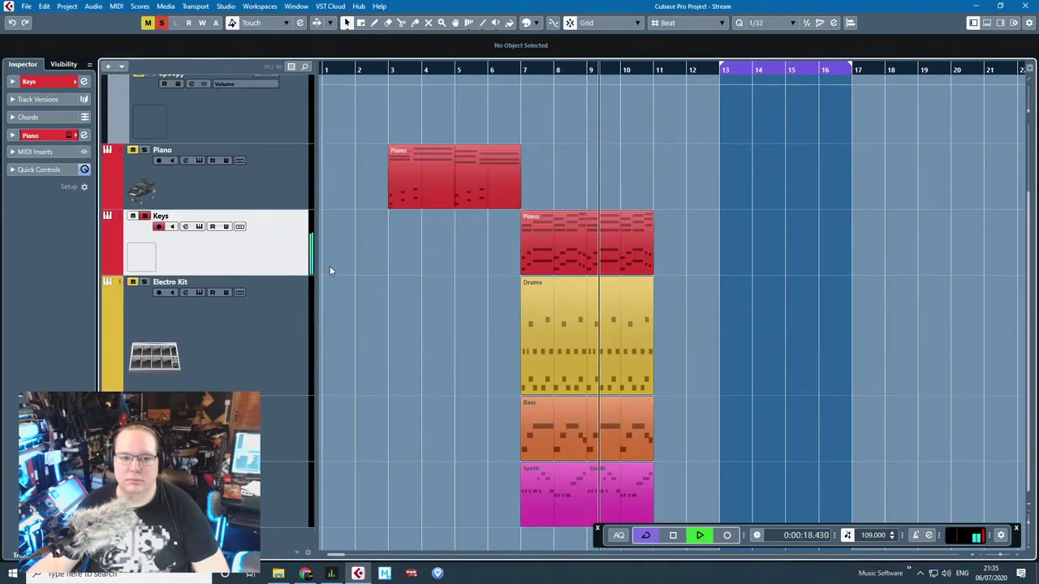
key(space)
Step: Assign the factory keyboard picture to the Keys track
double_click(142, 257)
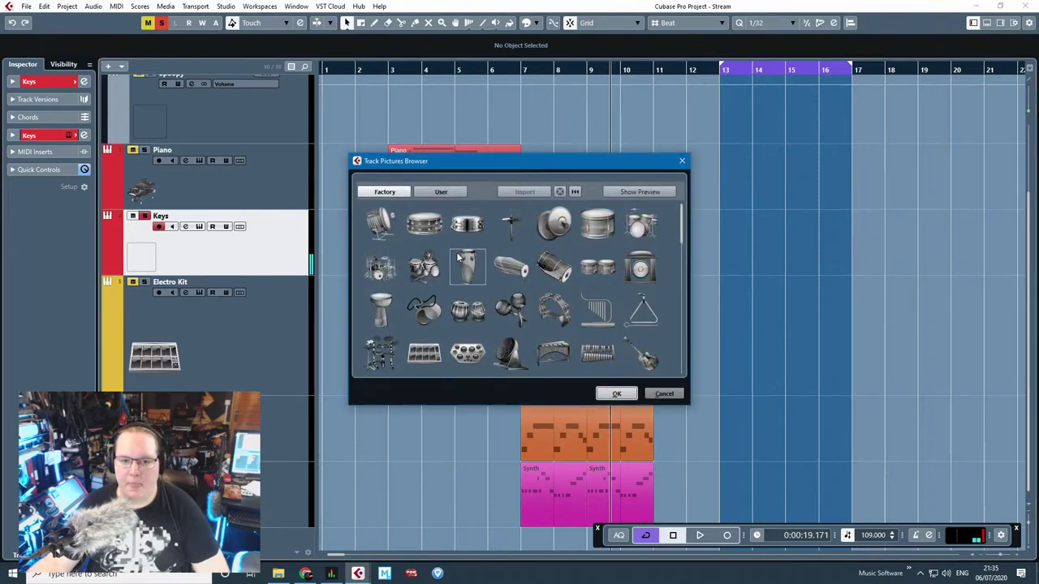
scroll(504, 323, down, 5)
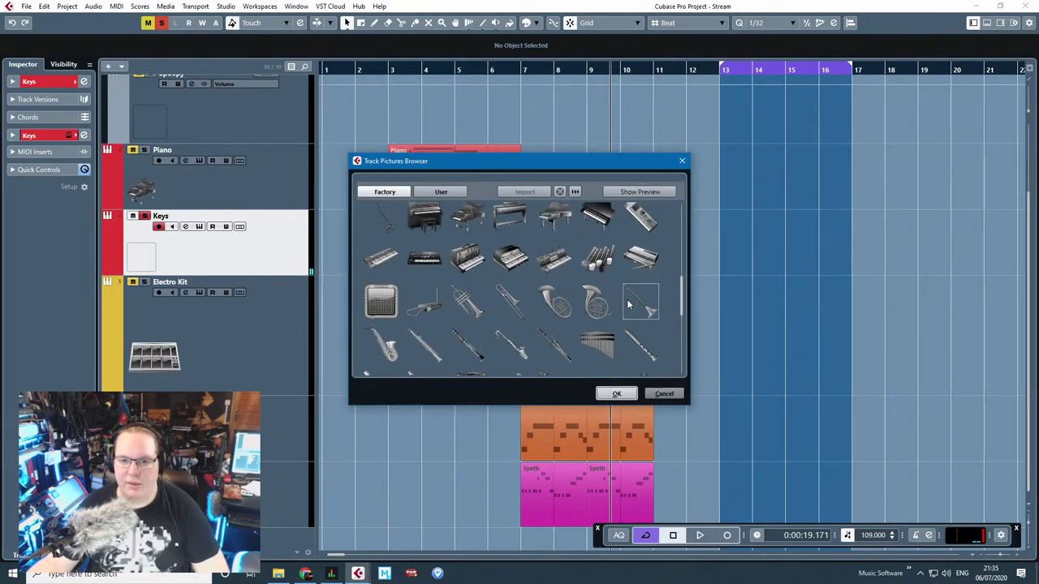
double_click(649, 225)
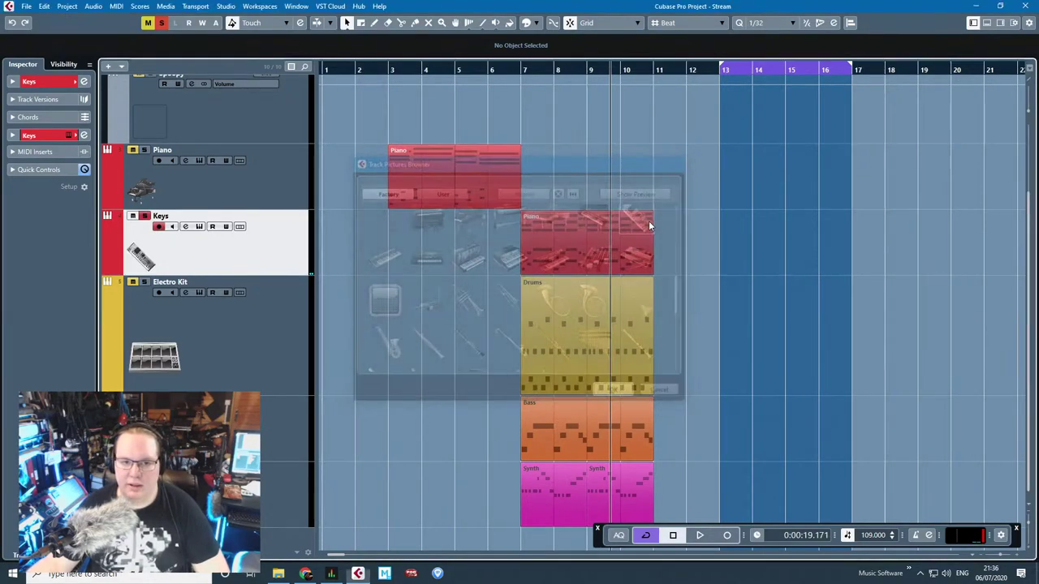
Step: Pan the Keys track to the left and the Synth track to R19
click(242, 206)
click(11, 81)
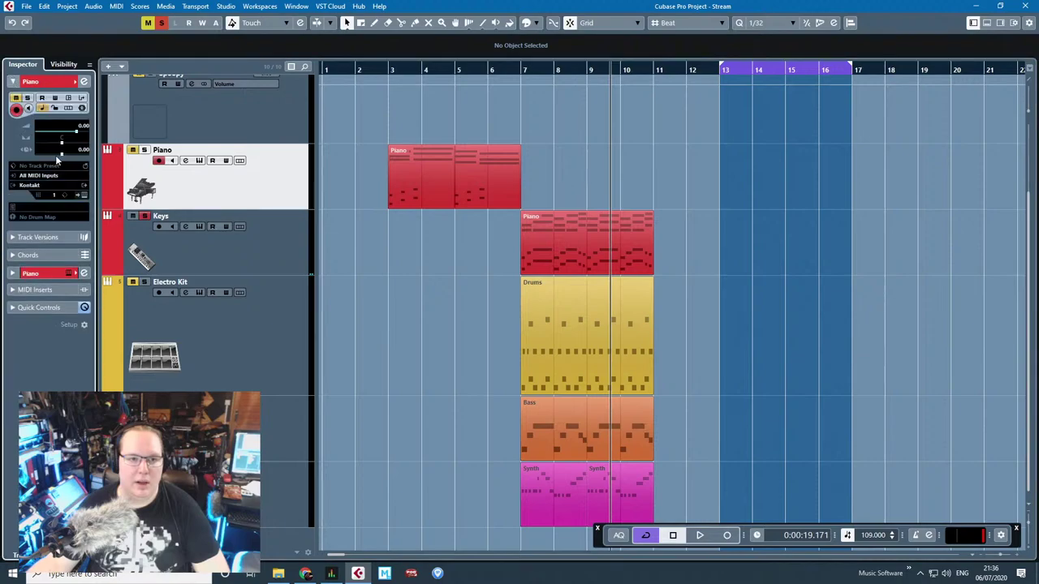
click(244, 230)
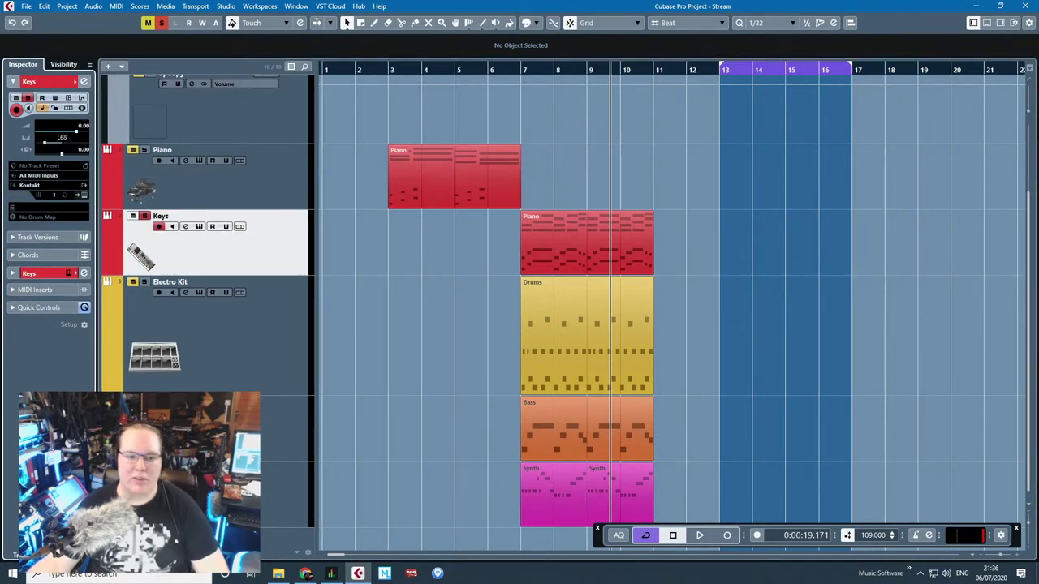
click(108, 469)
click(239, 479)
click(236, 496)
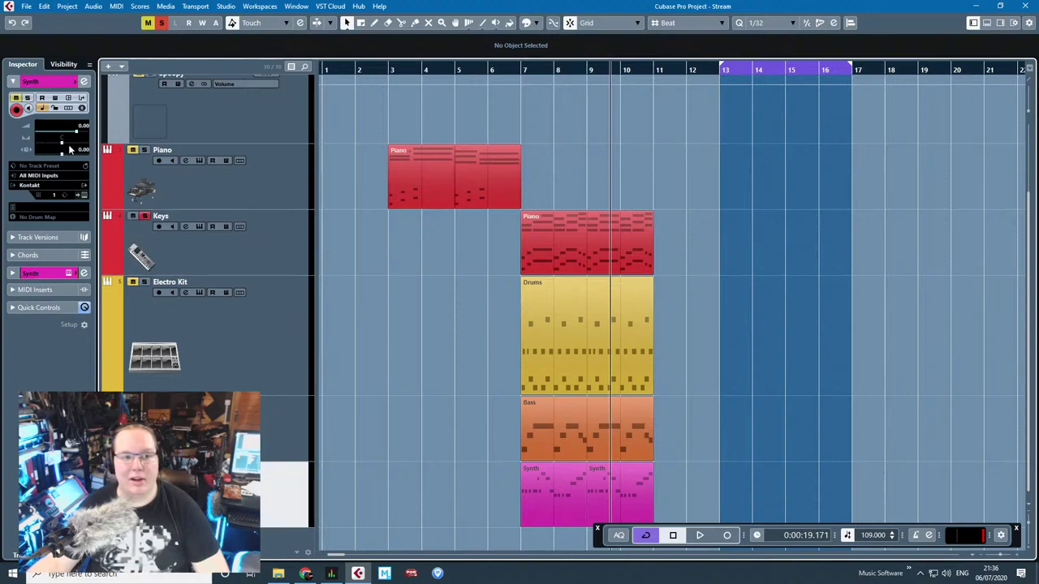
drag(62, 144, 68, 145)
Step: Clear the mutes and solos, play the full arrangement from bar 7 and set the cycle range to bars 7 to 11
scroll(186, 288, up, 2)
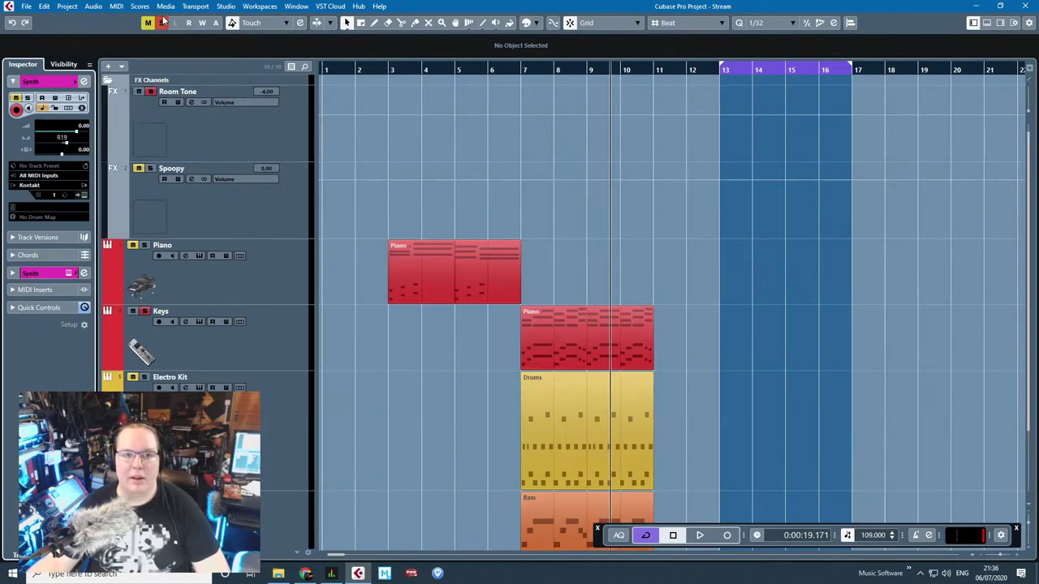
click(546, 70)
key(space)
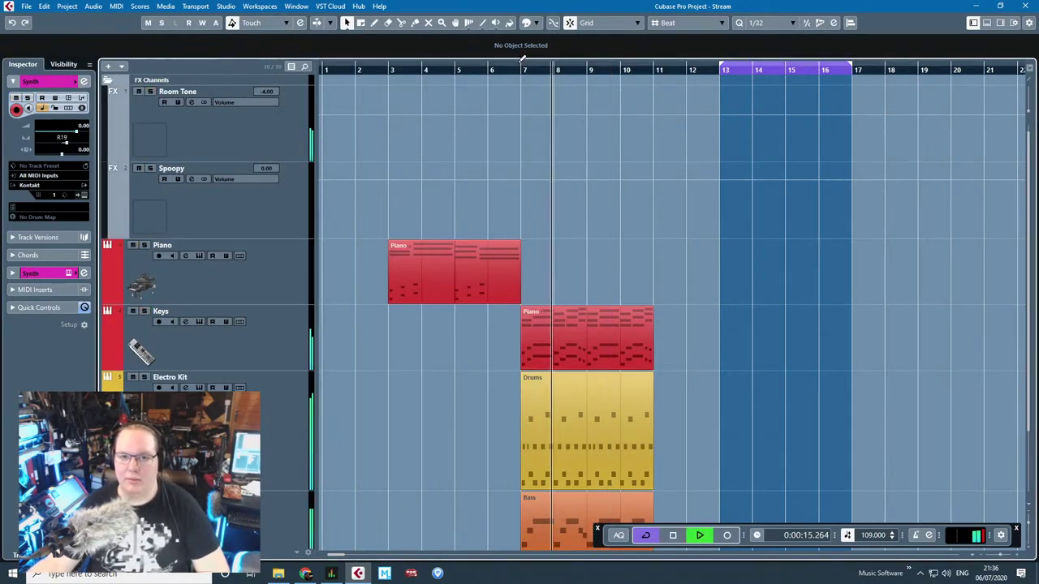
drag(522, 64, 653, 77)
scroll(632, 160, down, 2)
key(h)
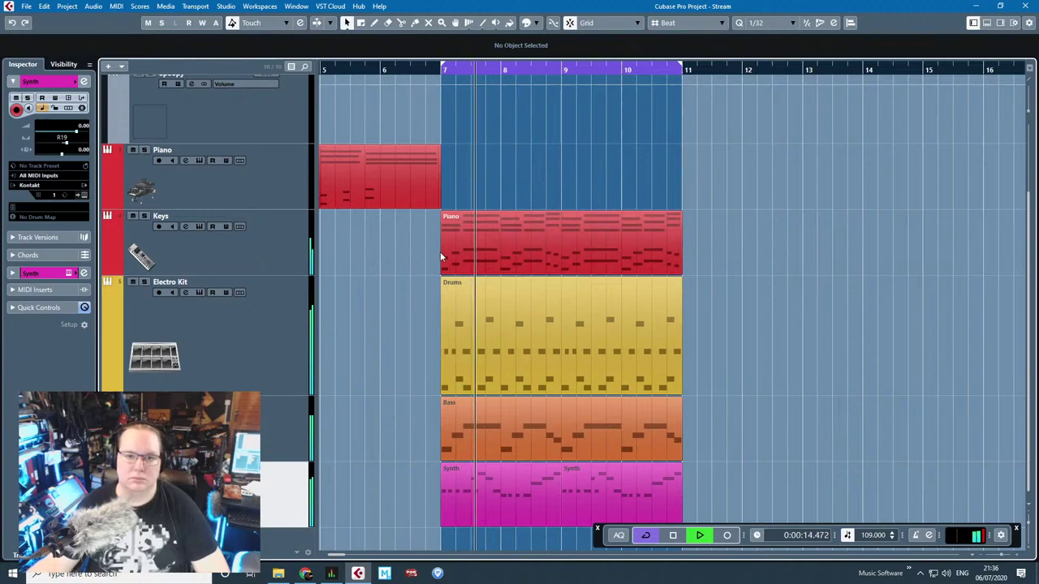
Step: Open the Keys track's part in the Key Editor and transpose all of its notes up one octave
double_click(464, 242)
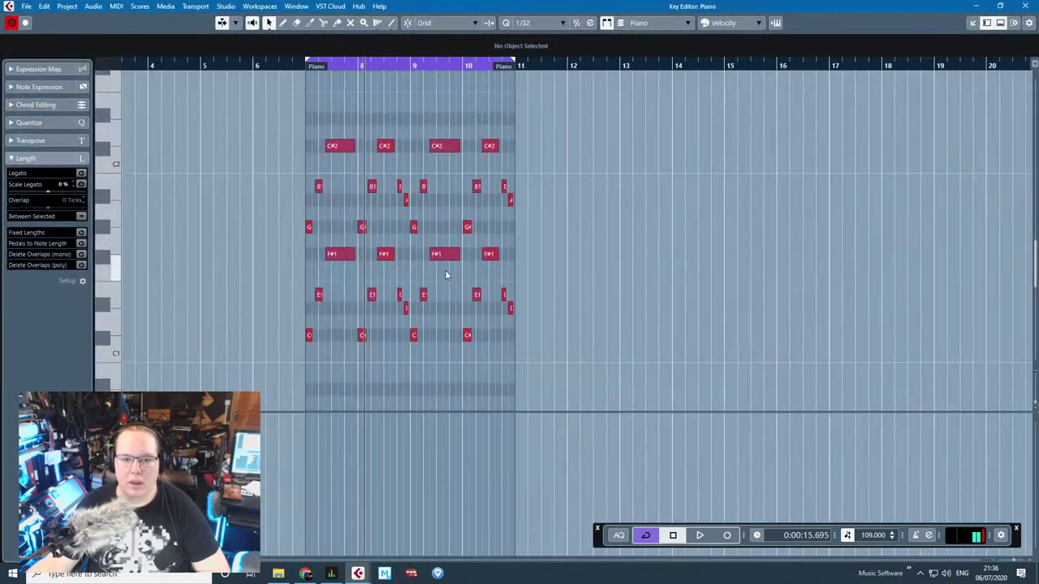
scroll(546, 368, down, 5)
scroll(548, 369, up, 8)
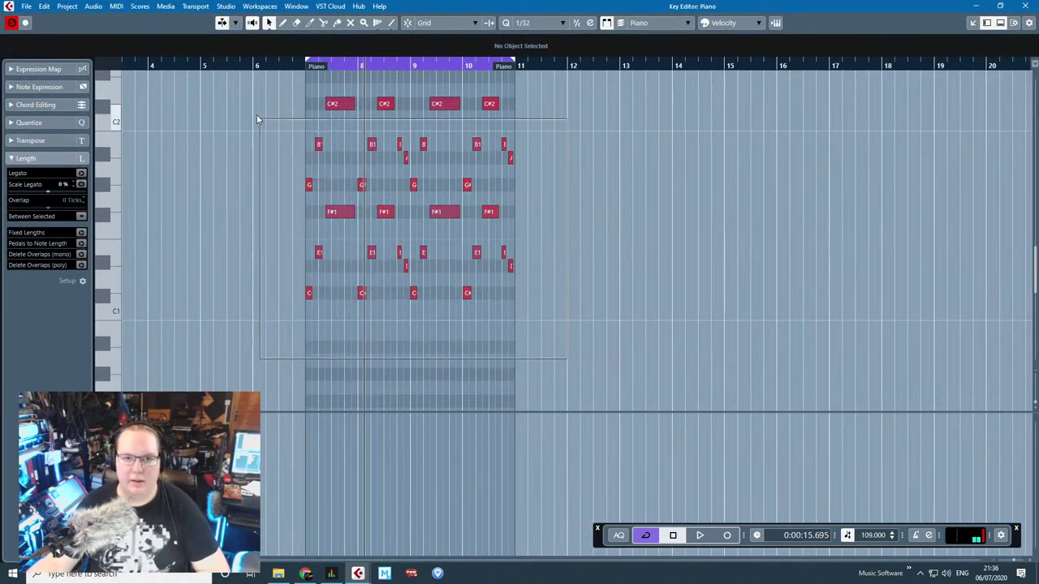
key(ctrl+a)
scroll(254, 113, down, 1)
scroll(343, 97, up, 3)
key(shift+Down)
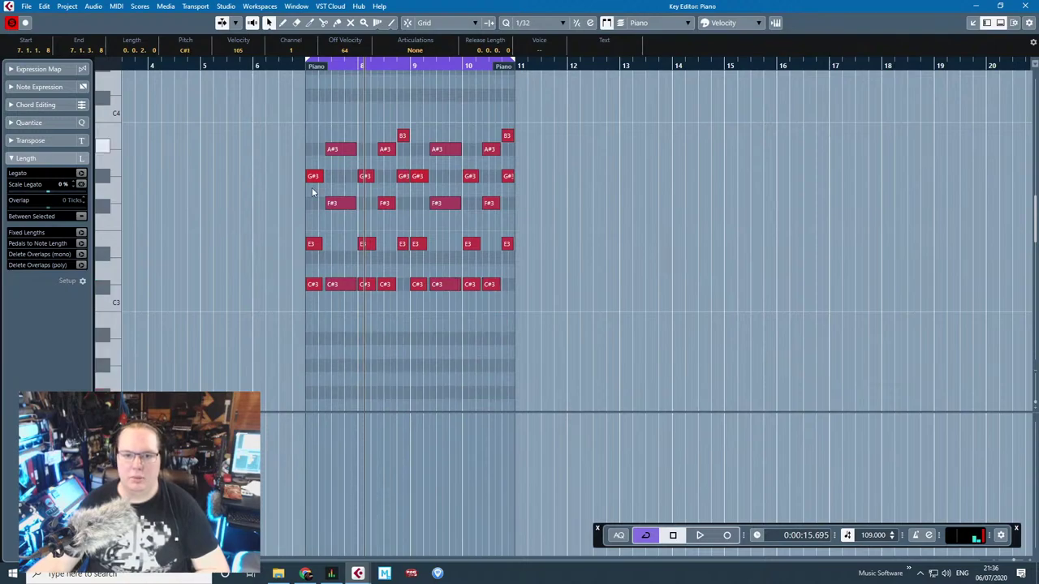
scroll(324, 199, down, 1)
drag(579, 258, 539, 393)
key(shift+Up)
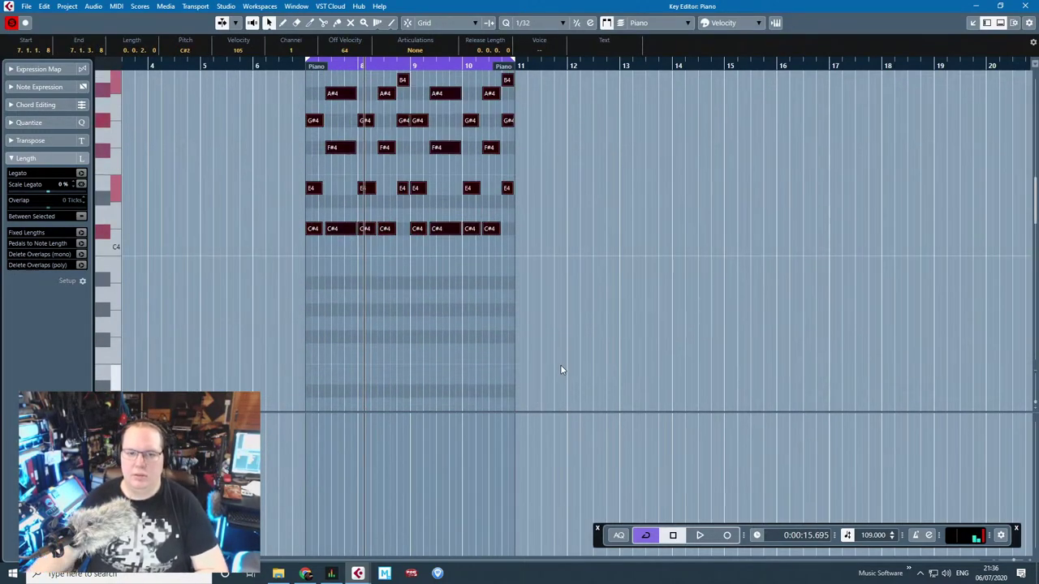
Step: Play the loop and lower the upper chord notes from F#4 to B4 by one octave throughout the part
key(space)
scroll(381, 321, up, 3)
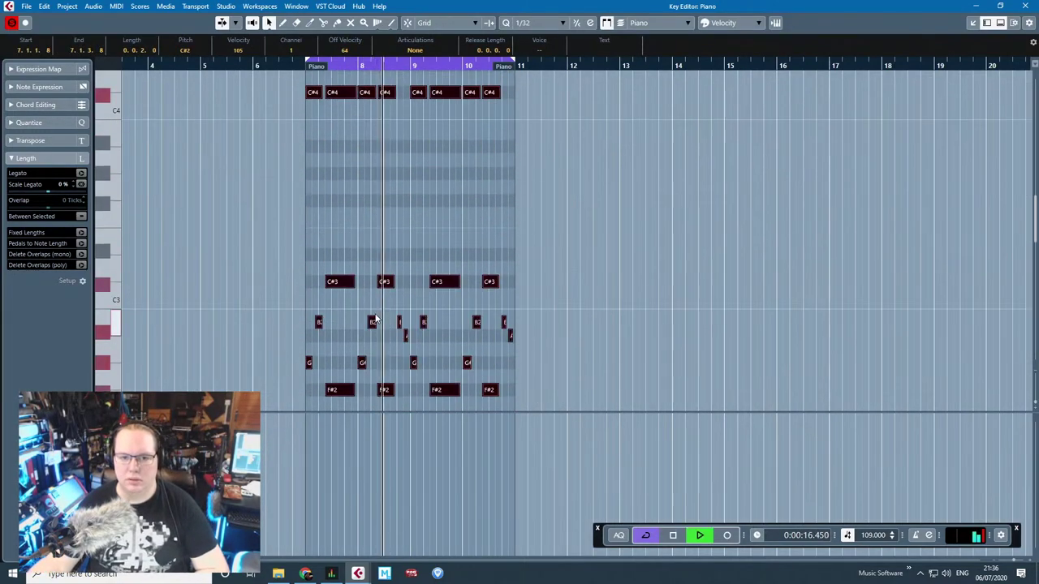
click(483, 207)
scroll(487, 213, up, 3)
scroll(419, 246, up, 4)
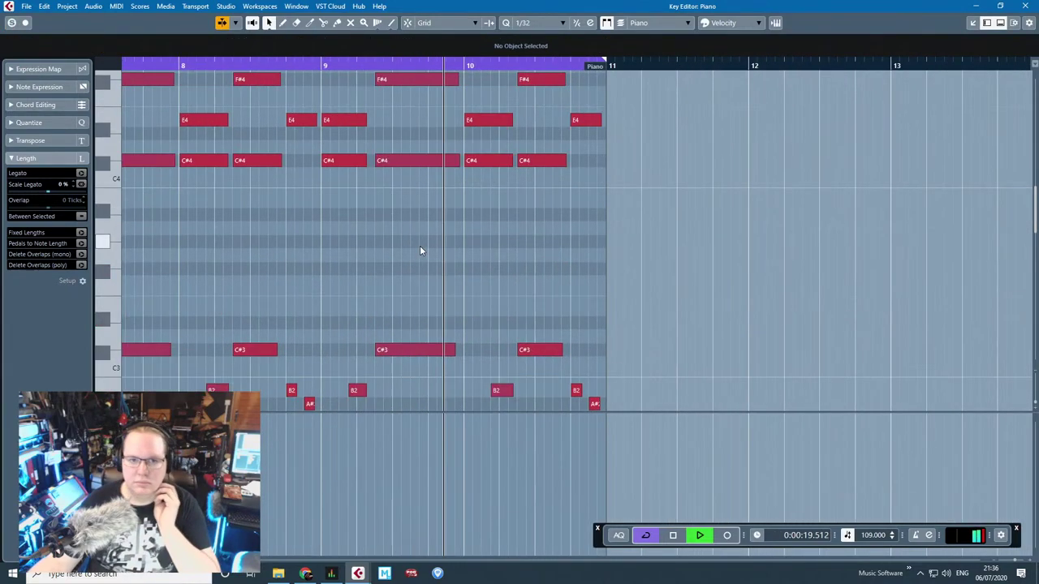
drag(674, 144, 281, 278)
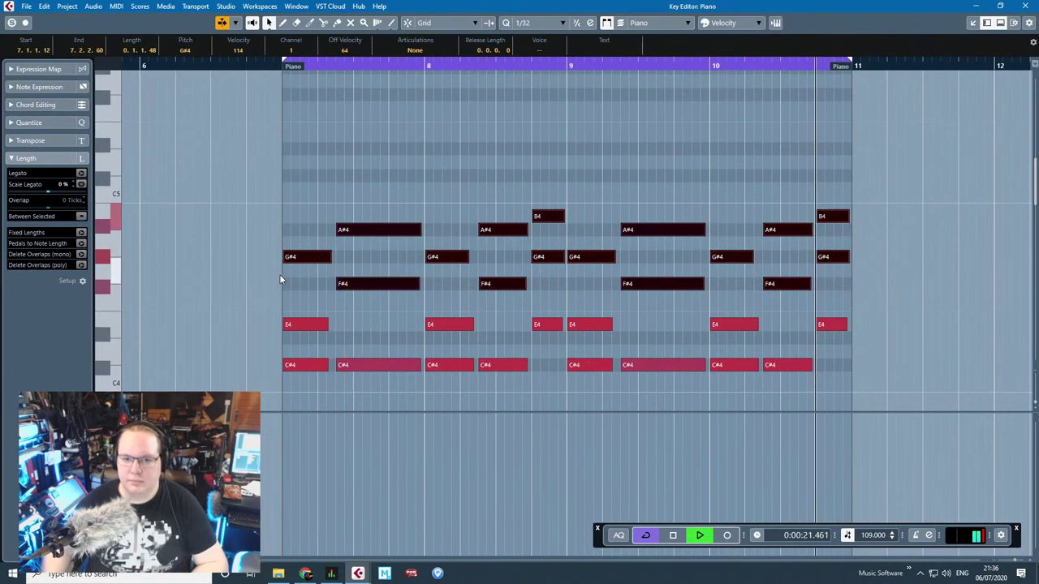
key(shift+Down)
scroll(311, 188, down, 4)
scroll(313, 188, down, 2)
click(686, 241)
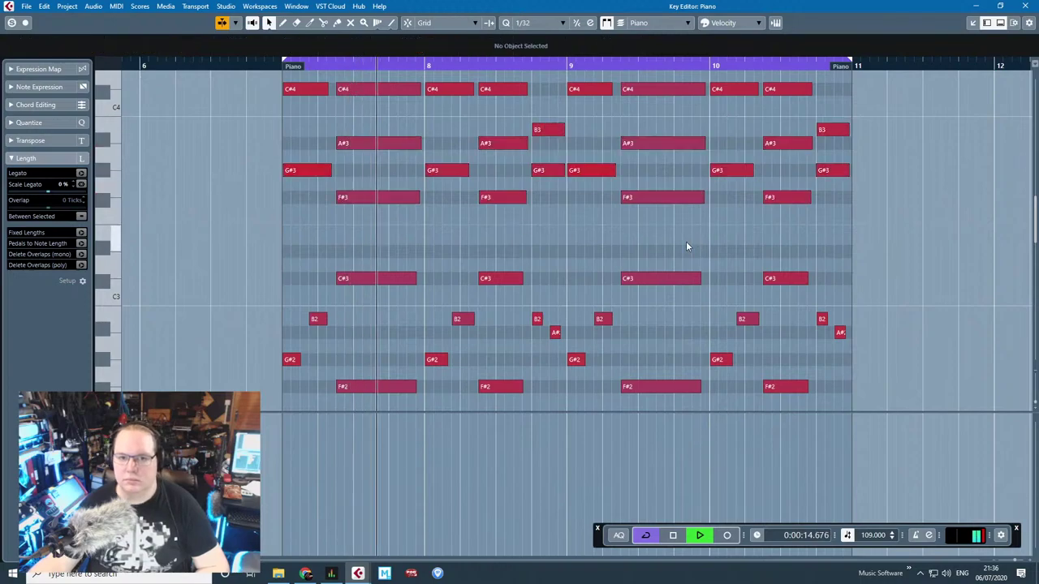
Step: Raise the G#3, F#3, A#3 and B3 notes in bar 10 by one octave
scroll(810, 164, up, 4)
drag(876, 354, 739, 282)
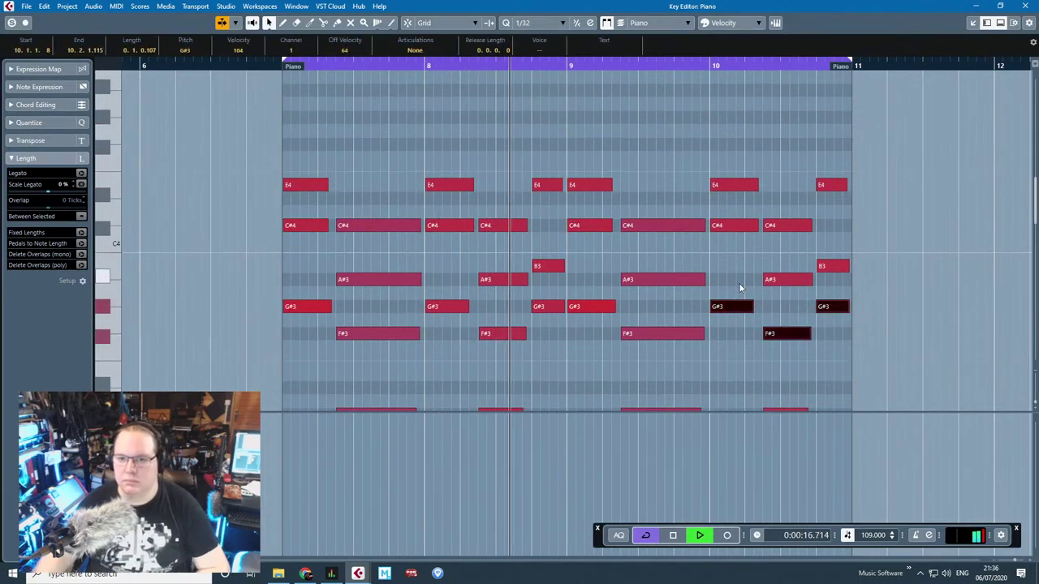
key(shift+Up)
drag(867, 291, 736, 256)
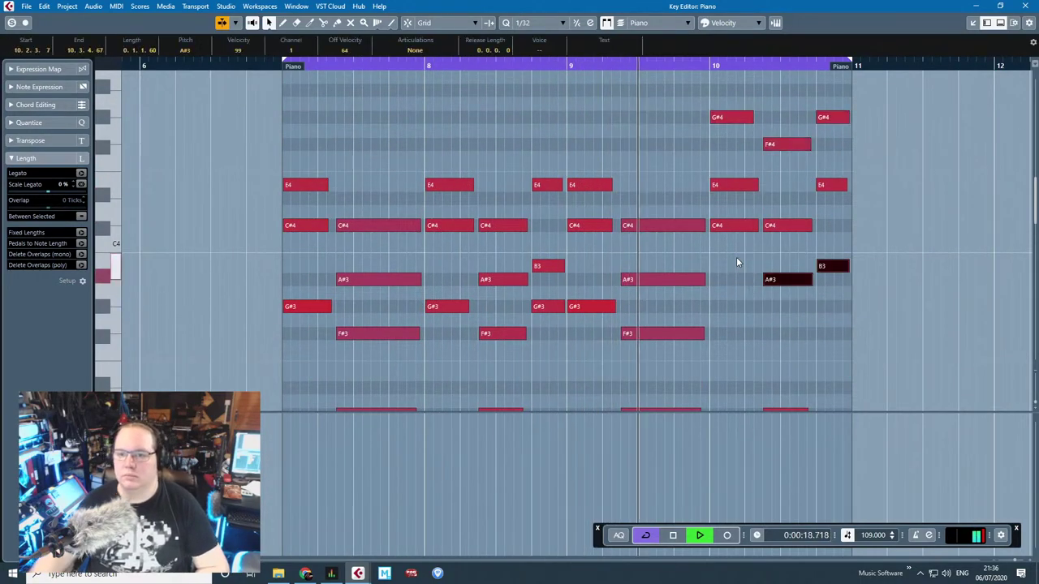
key(shift+Up)
click(748, 263)
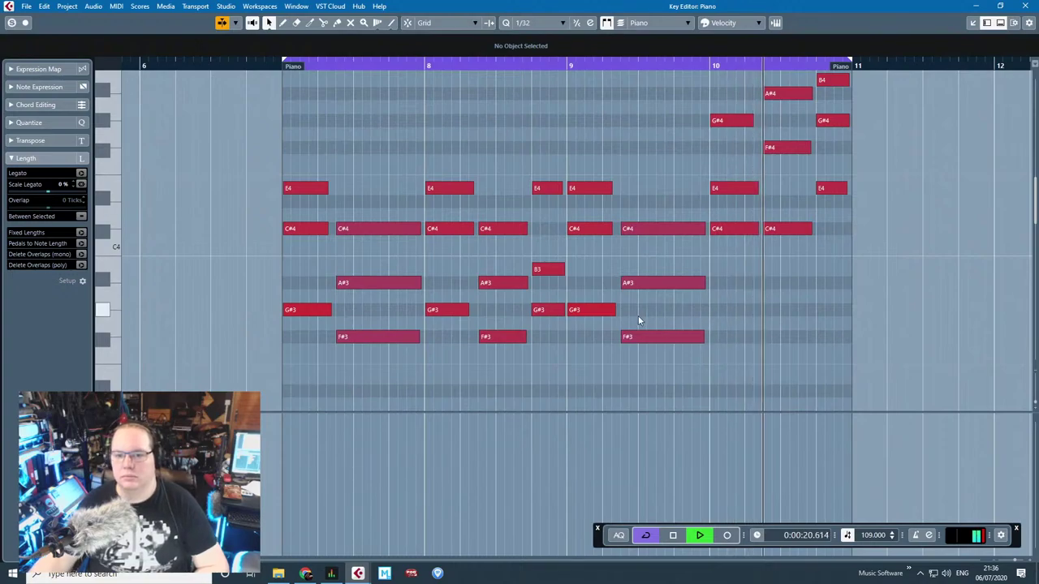
Step: Raise the long F#3 note in bar 9 by one octave, then close the Key Editor and stop playback
click(640, 336)
key(shift+Up)
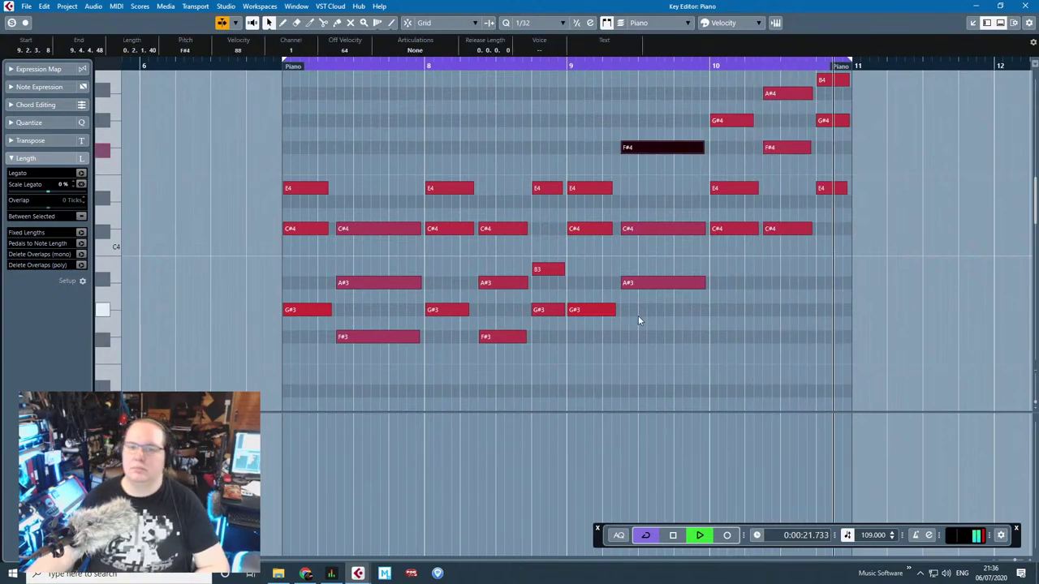
click(1026, 6)
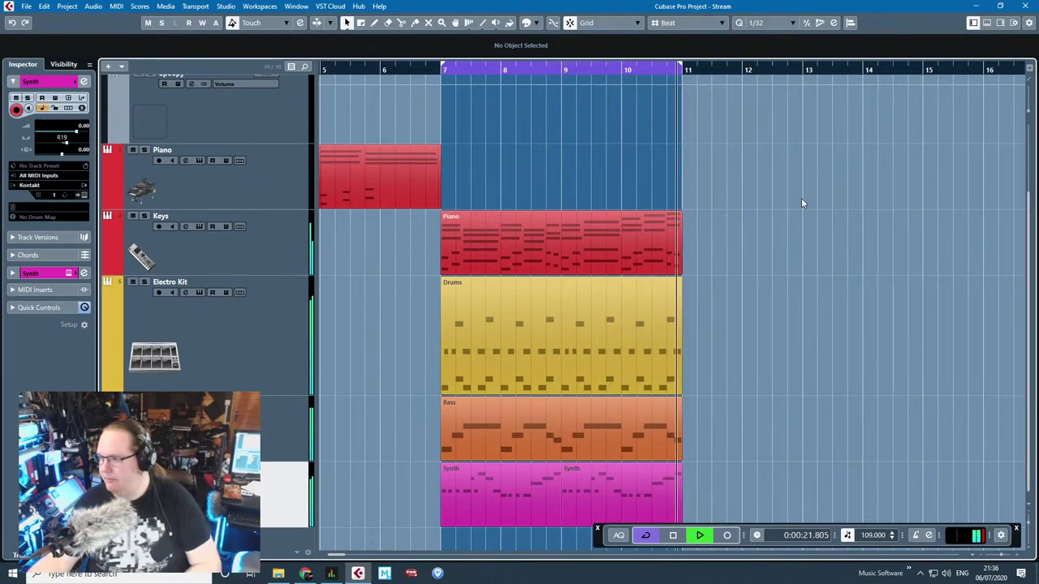
key(space)
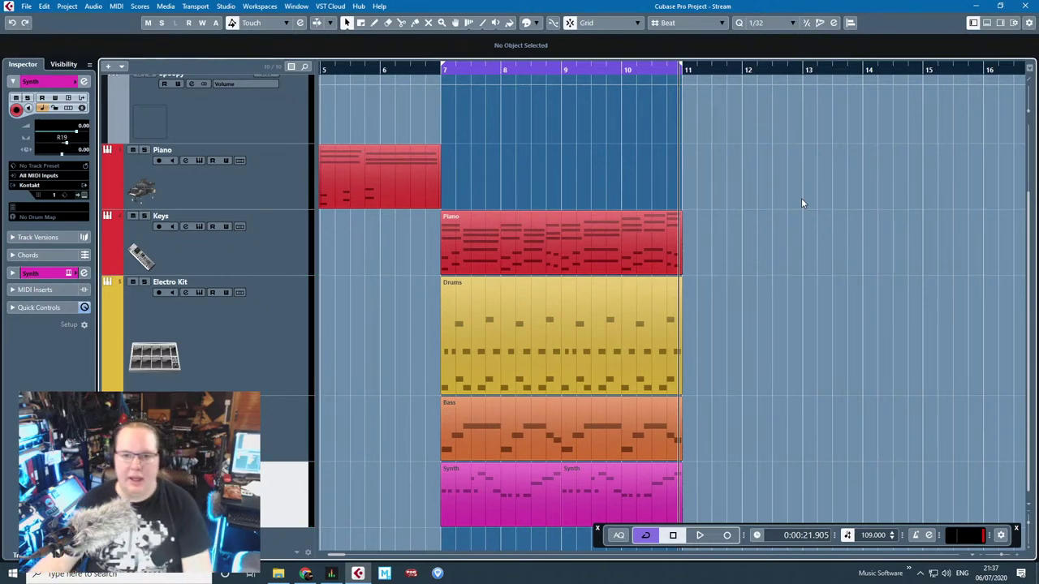
Step: Duplicate the Drums part and place a copy at bar 3, beneath the piano intro
scroll(456, 231, left, 3)
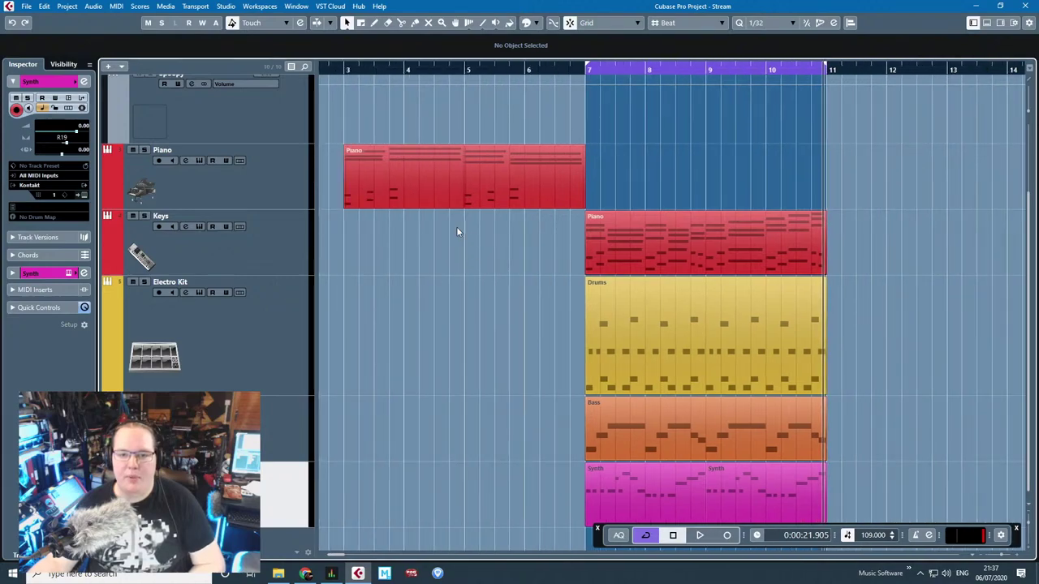
click(531, 153)
click(650, 195)
click(734, 288)
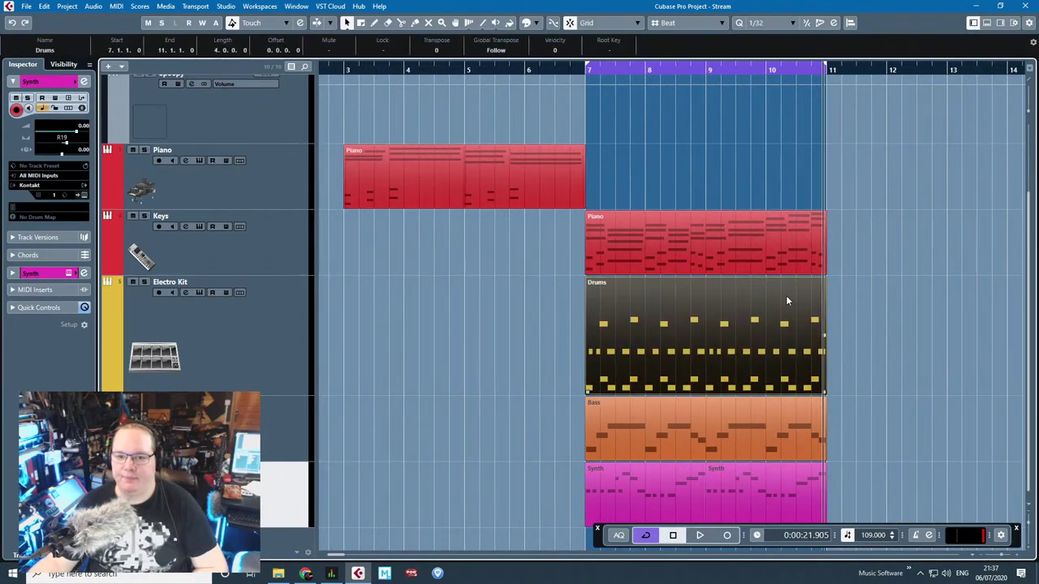
key(ctrl+d)
drag(875, 330, 487, 345)
Step: Duplicate the Keys, Drums, Bass and both Synth parts so they repeat from bar 11 to bar 15
drag(861, 196, 710, 535)
key(ctrl+d)
click(762, 510)
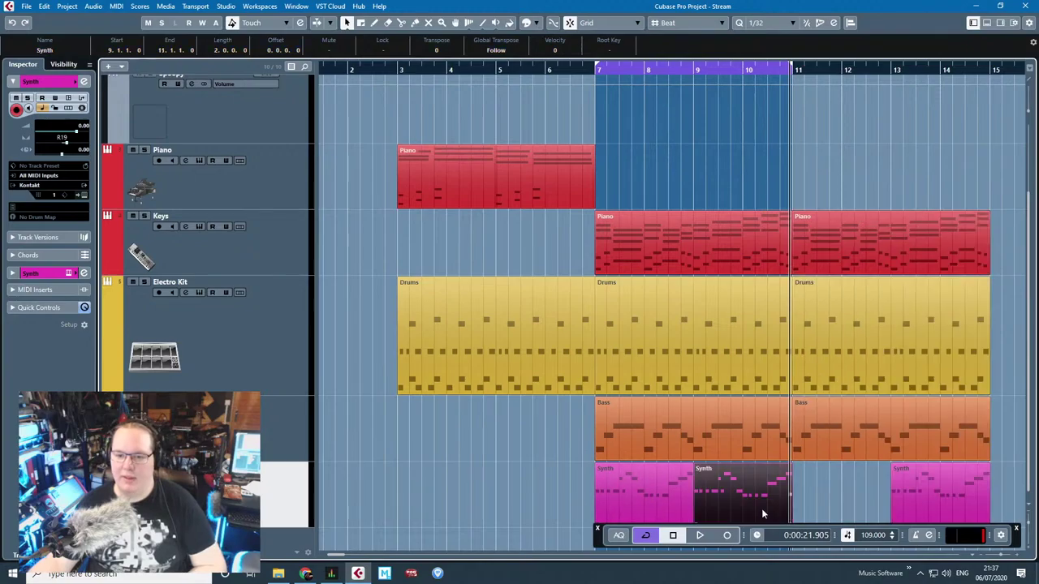
key(ctrl+d)
click(508, 477)
Step: Open the Drums part that starts at bar 3 and delete all notes before bar 6
double_click(478, 357)
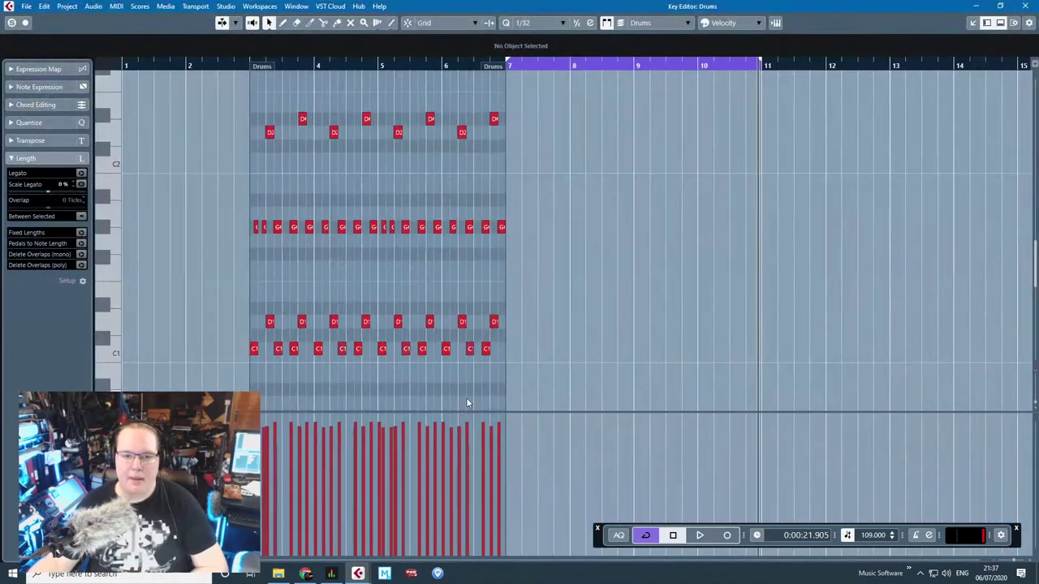
drag(218, 299, 439, 389)
key(Delete)
drag(233, 106, 521, 369)
key(Delete)
key(Delete)
key(ctrl+z)
Step: Delete the C1 notes, the first D1 and the D2 in bar 6, and audition the remaining drum fill
scroll(479, 292, up, 4)
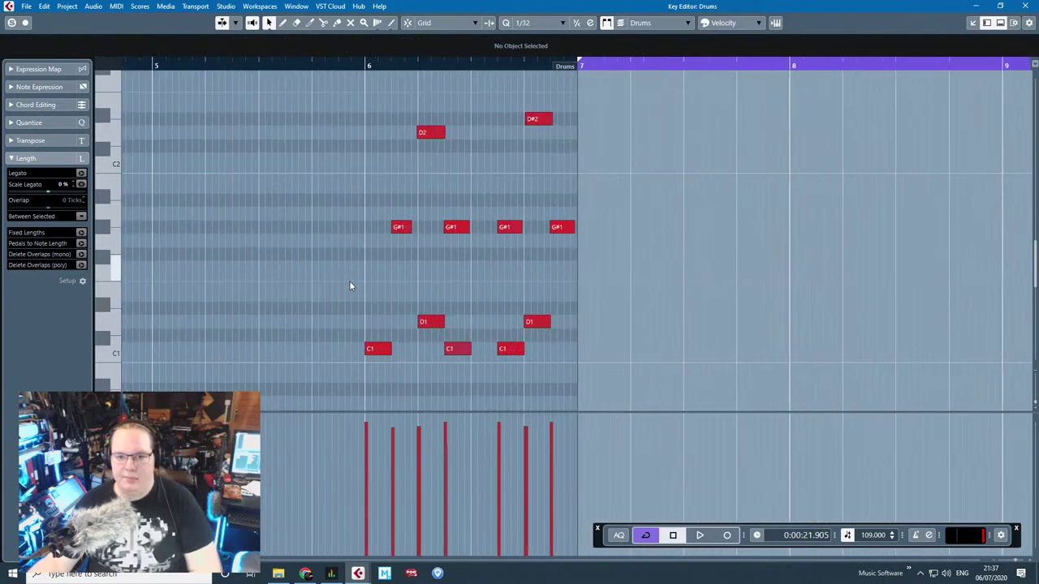
drag(349, 277, 499, 392)
key(Delete)
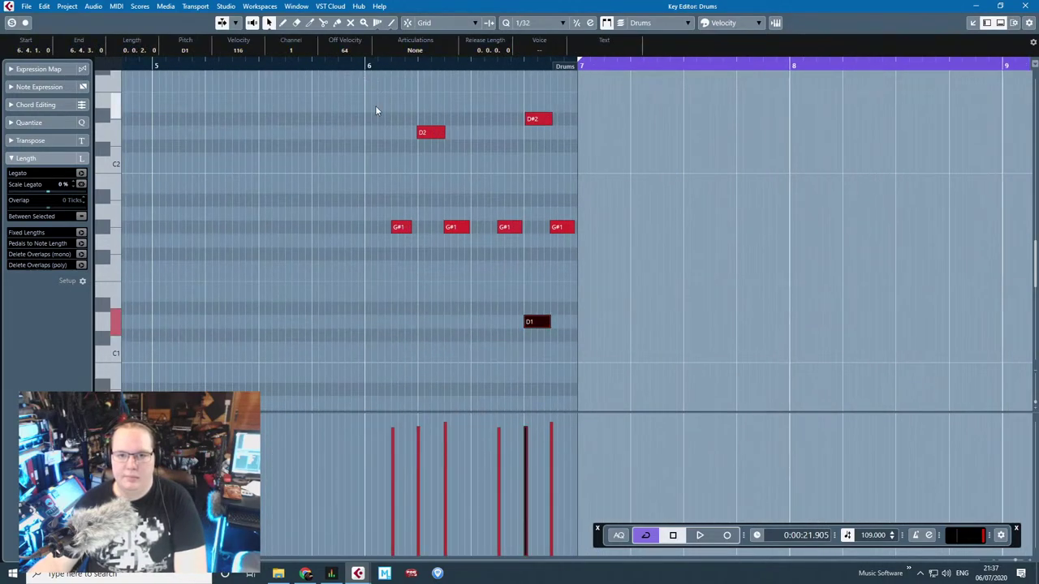
drag(375, 106, 458, 165)
key(Delete)
click(363, 66)
key(space)
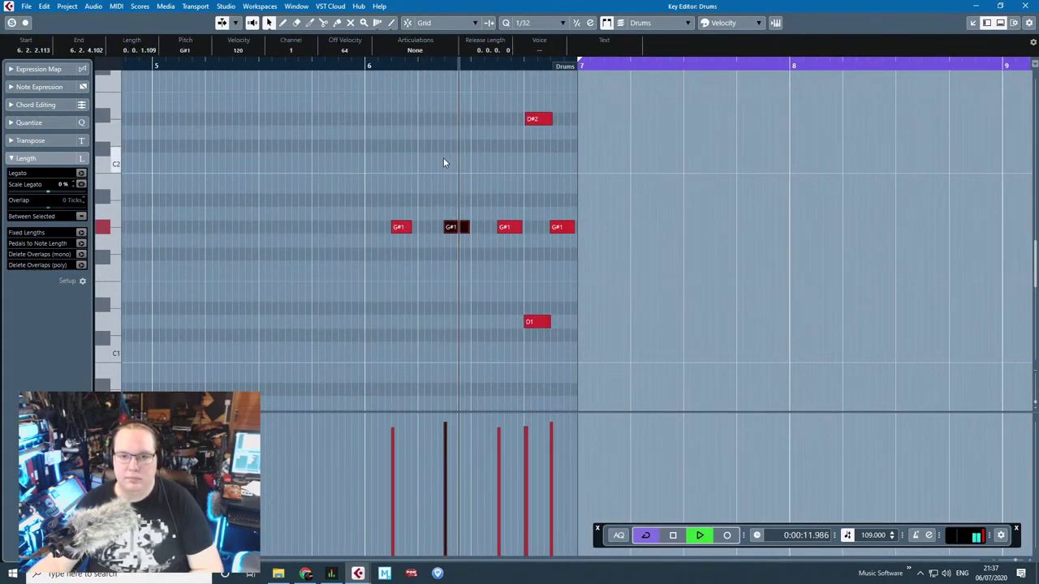
key(space)
Step: Shift the G#1 hits in bar 6 earlier onto beats 1, 2 and 3, and delete the last one
drag(611, 216, 297, 280)
drag(398, 232, 378, 231)
key(j)
click(555, 198)
click(531, 229)
key(Delete)
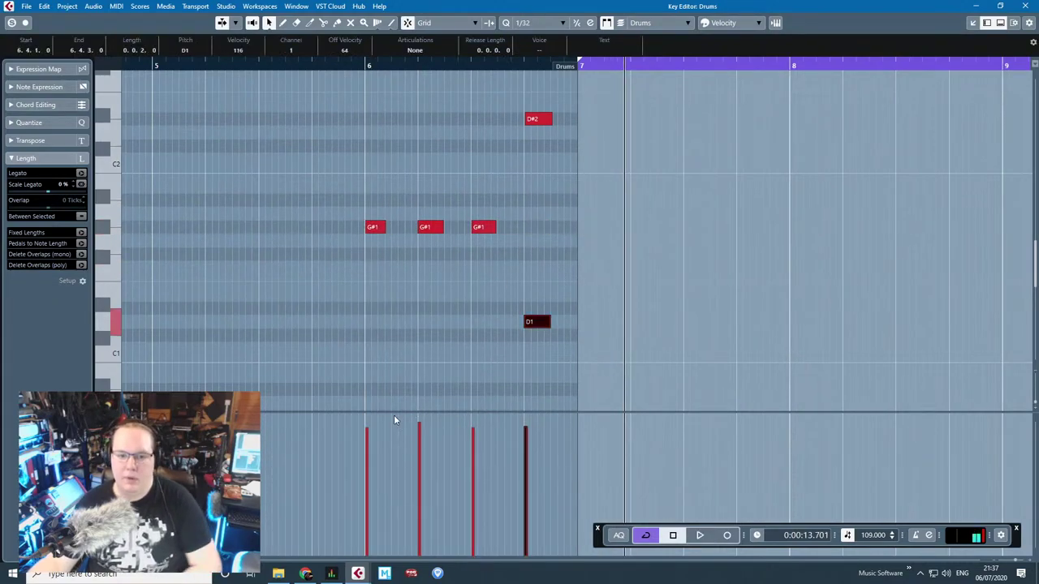
Step: Lower the velocities of the three G#1 hits in bar 6, with the middle one loudest, and close the Key Editor
click(367, 451)
click(420, 433)
click(474, 456)
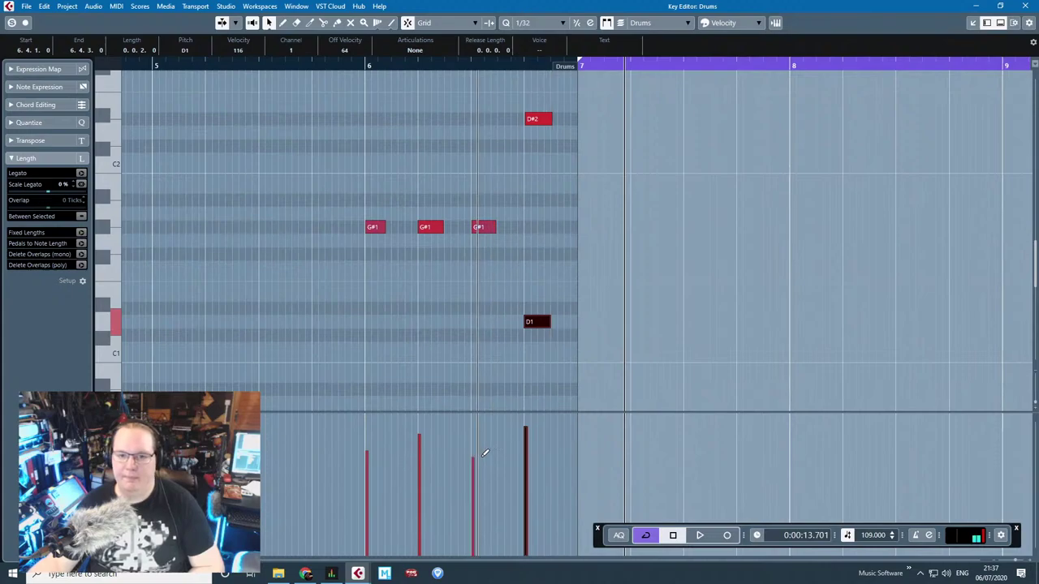
click(1024, 6)
Step: Play the arrangement from just before bar 6 to check the drum fill leading into bar 7
click(538, 75)
key(space)
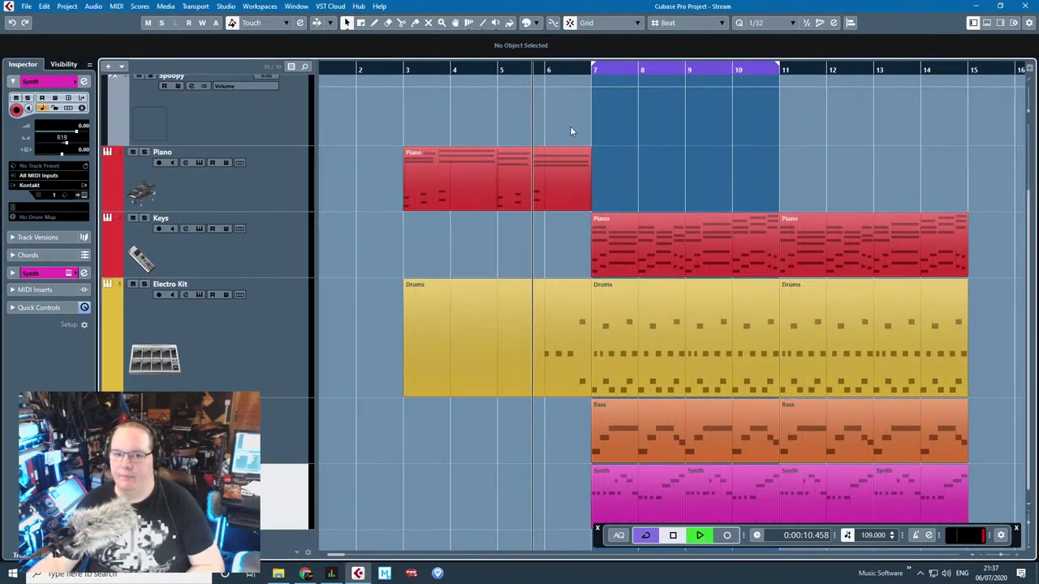
key(h)
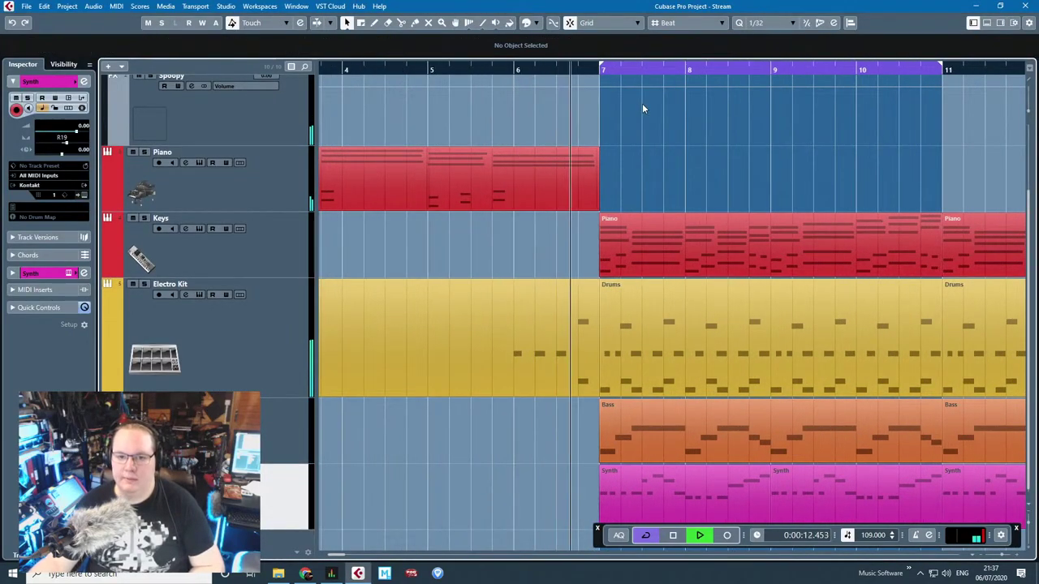
key(g)
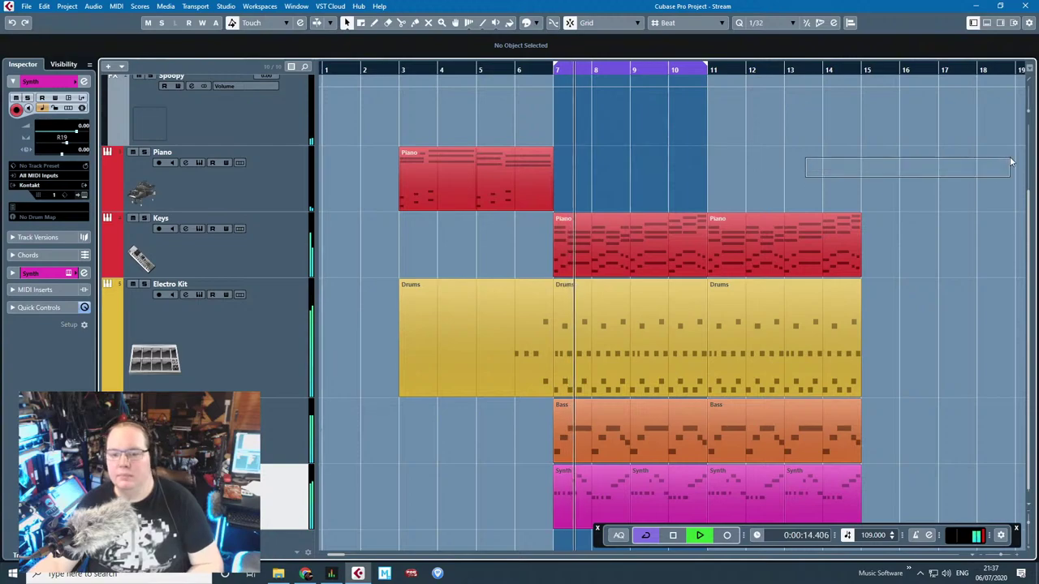
Step: Remove the two Synth parts between bars 7 and 11, collapse the FX Channels folder and stop playback
scroll(937, 179, down, 1)
drag(498, 484, 728, 491)
scroll(544, 276, up, 3)
click(106, 91)
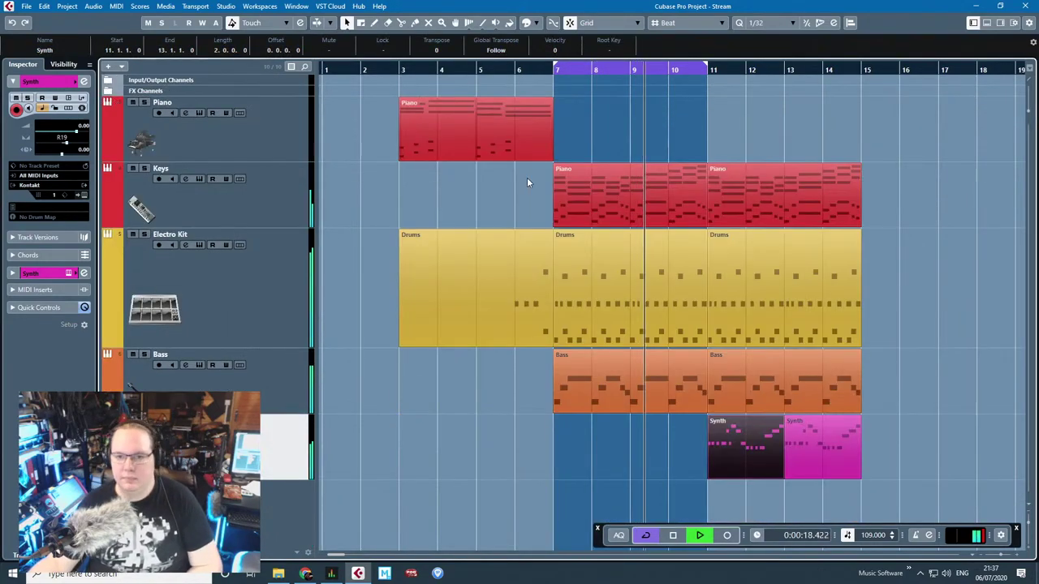
key(space)
Step: Split the intro Drums part at bar 5 and delete its empty first section from bar 3 to bar 5
click(452, 297)
key(3)
click(479, 298)
key(1)
click(461, 304)
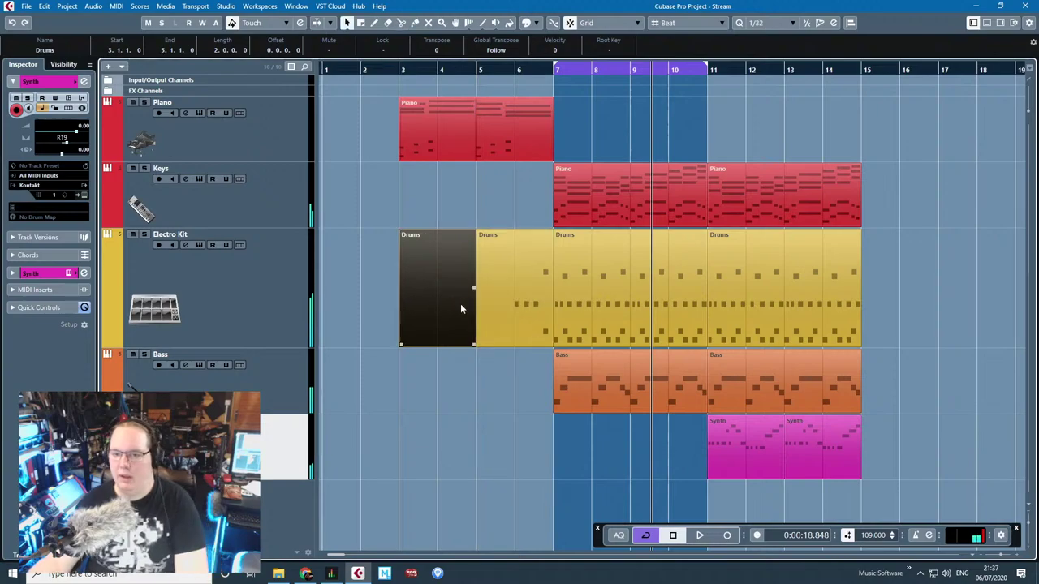
key(Delete)
click(960, 317)
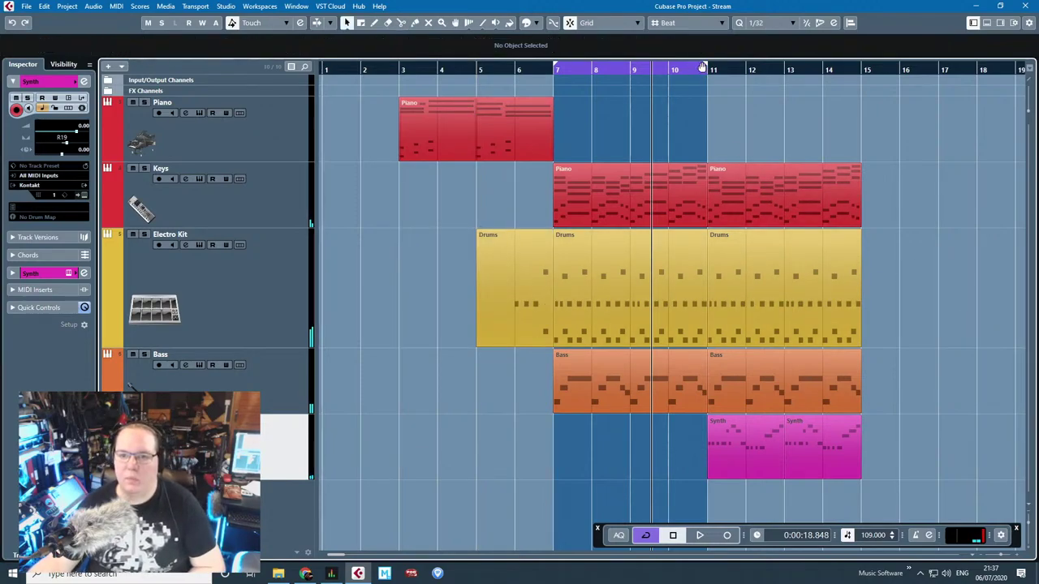
Step: Extend the cycle range to bar 15 and duplicate the bar 11 Keys and Drums parts into bars 15 to 19
mouse_move(703, 68)
mouse_down()
mouse_move(888, 86)
mouse_move(863, 85)
mouse_up()
drag(906, 171, 799, 203)
scroll(561, 209, right, 3)
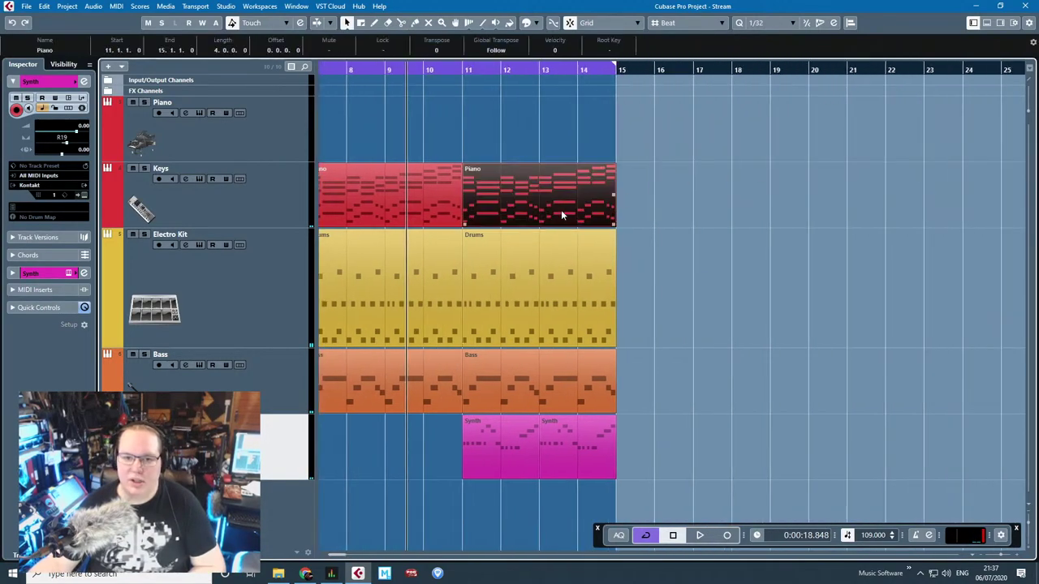
scroll(579, 241, down, 1)
scroll(652, 271, up, 3)
key(ctrl+d)
scroll(605, 252, up, 2)
scroll(588, 244, down, 2)
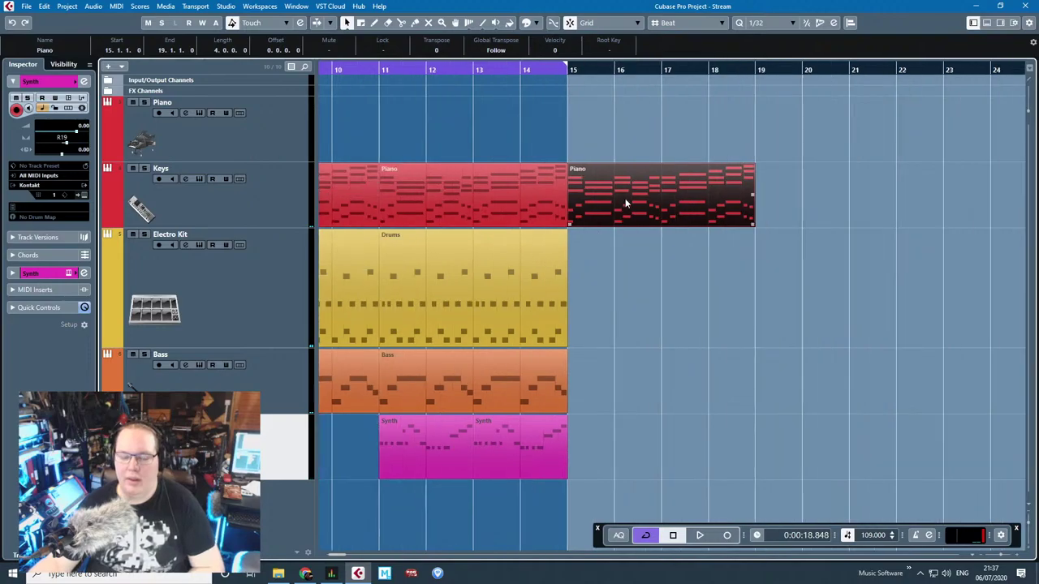
click(560, 329)
key(ctrl+d)
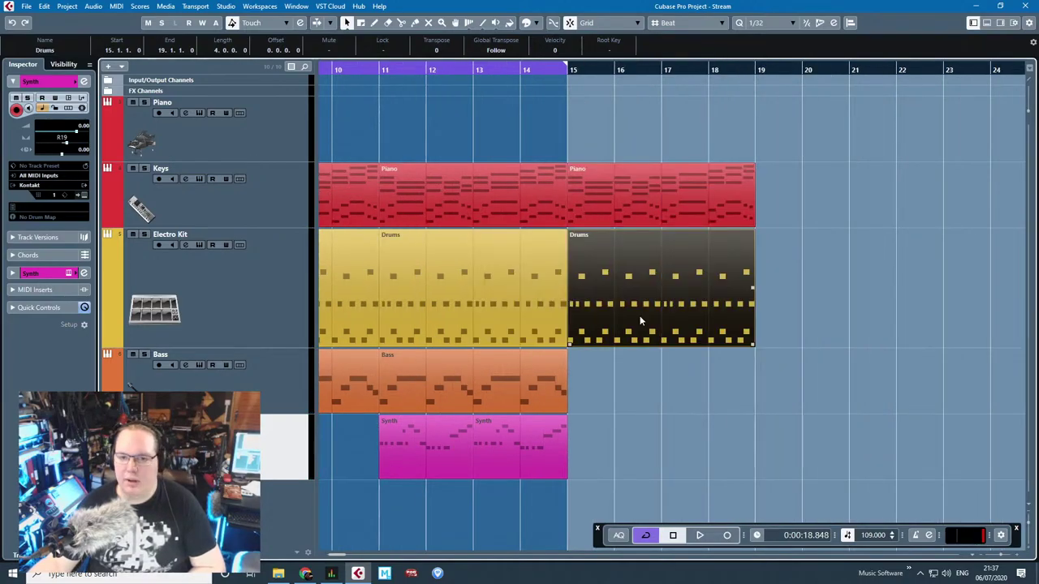
Step: Strip the new Drums part down to its bar 15 C1 and D1 hits and the first two G#1 notes
double_click(636, 306)
scroll(626, 313, down, 4)
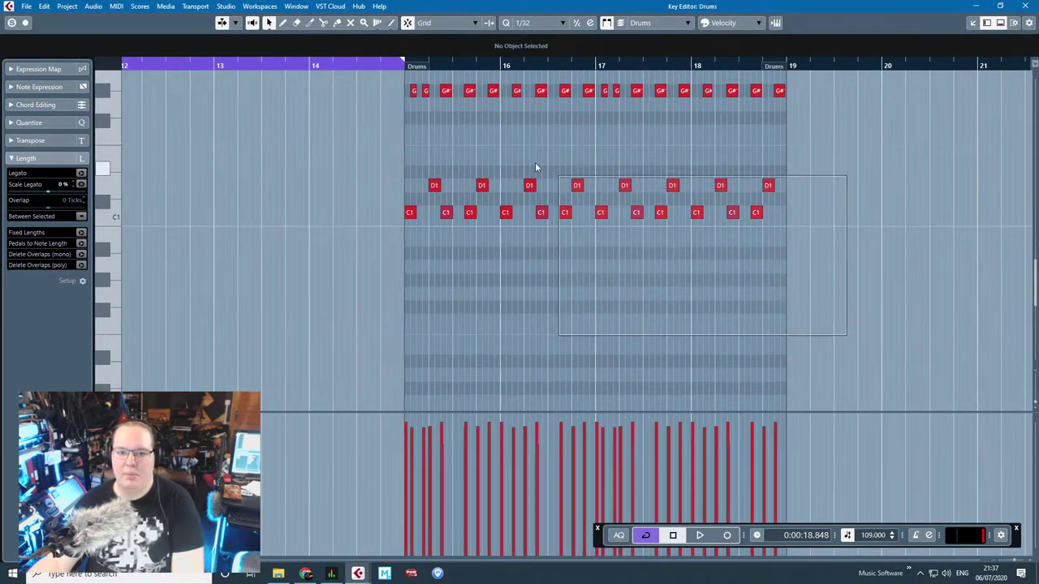
scroll(535, 167, up, 4)
drag(442, 209, 443, 211)
key(Delete)
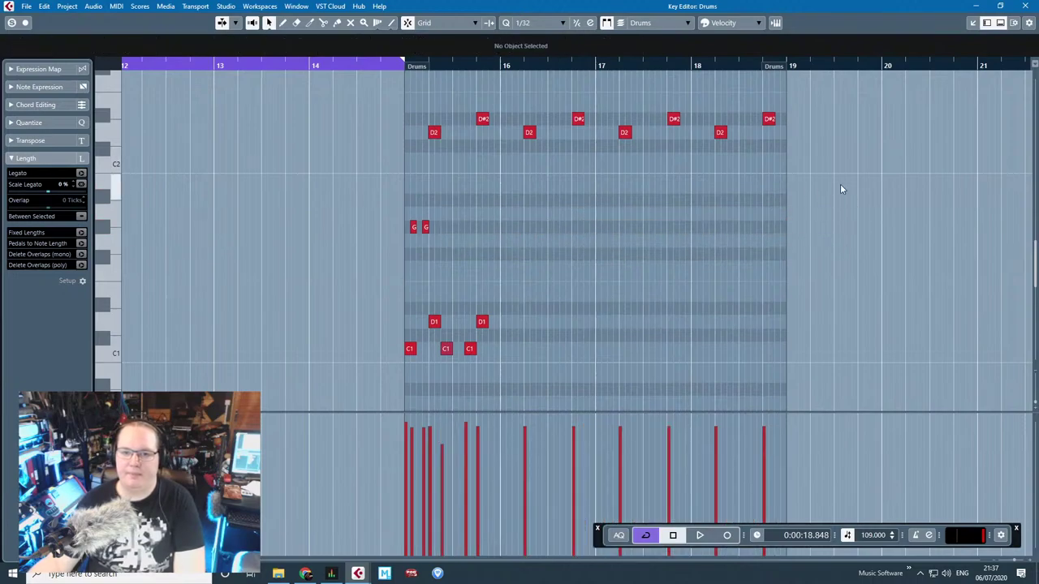
drag(415, 109, 414, 110)
key(Delete)
Step: Move the two G#1 notes to F#2 on beats 1 and 2 of bar 15 and copy them to beats 3 and 4
scroll(409, 228, up, 5)
drag(422, 228, 385, 228)
drag(505, 227, 552, 230)
drag(601, 251, 362, 217)
drag(396, 227, 400, 134)
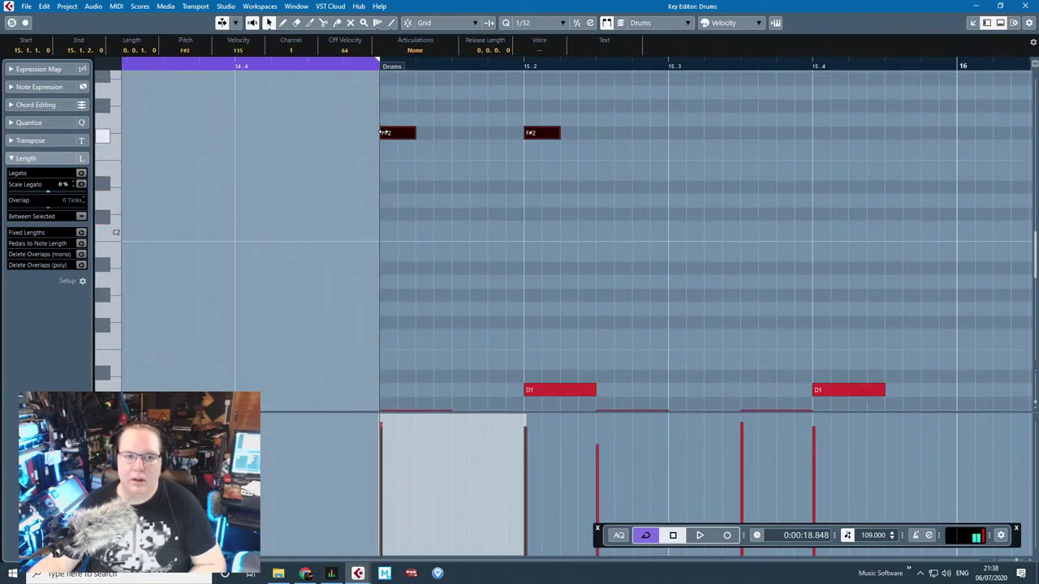
key(alt+d)
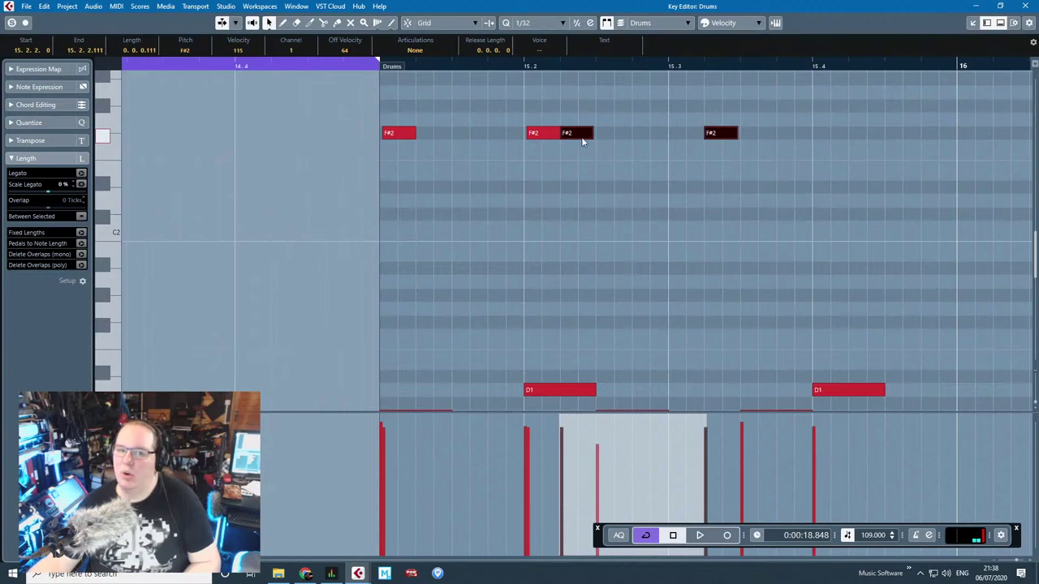
drag(685, 142, 688, 149)
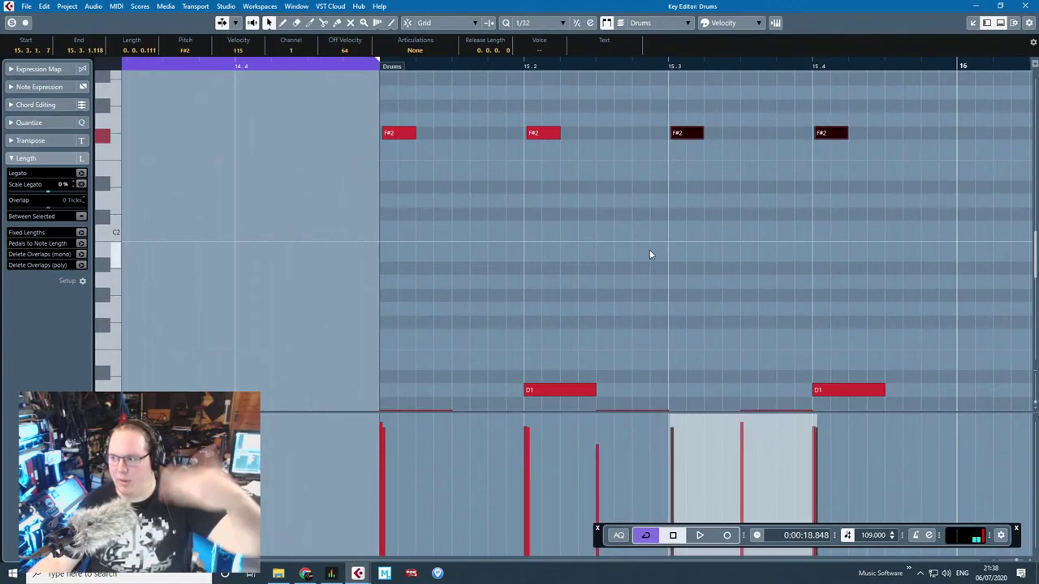
Step: Layer an E1 hit over the D1 at 15.2 and a D#1 hit over the D1 at 15.4
scroll(578, 281, down, 3)
scroll(581, 282, down, 3)
scroll(689, 286, up, 2)
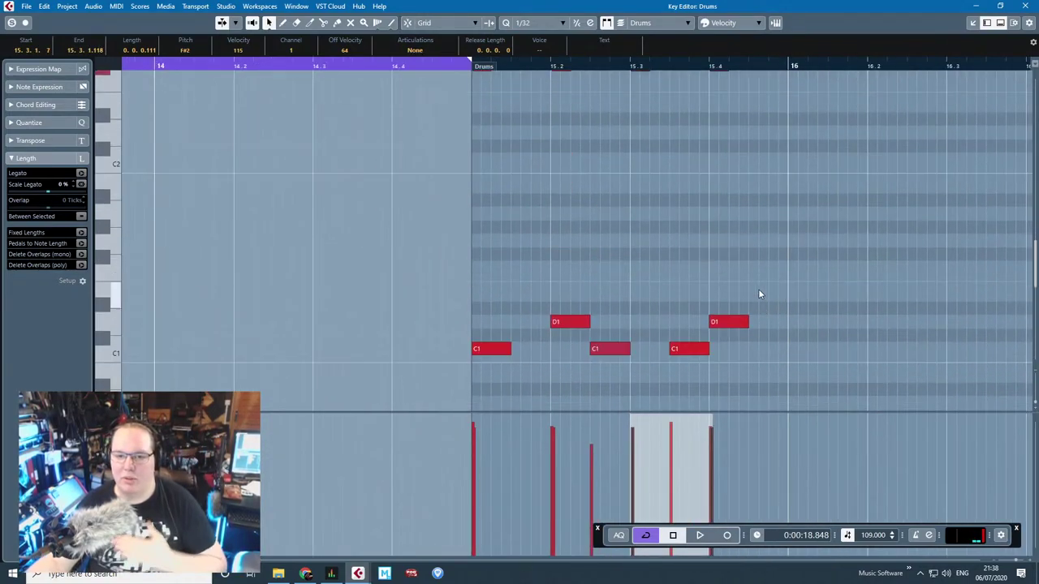
drag(803, 277, 491, 325)
key(alt+d)
drag(767, 325, 566, 299)
click(561, 295)
drag(720, 297, 720, 310)
Step: Rearrange the C1 kicks in bar 15 so they fall on 15.1, 15.1.4 and 15.3.3
drag(714, 375, 594, 382)
click(609, 349)
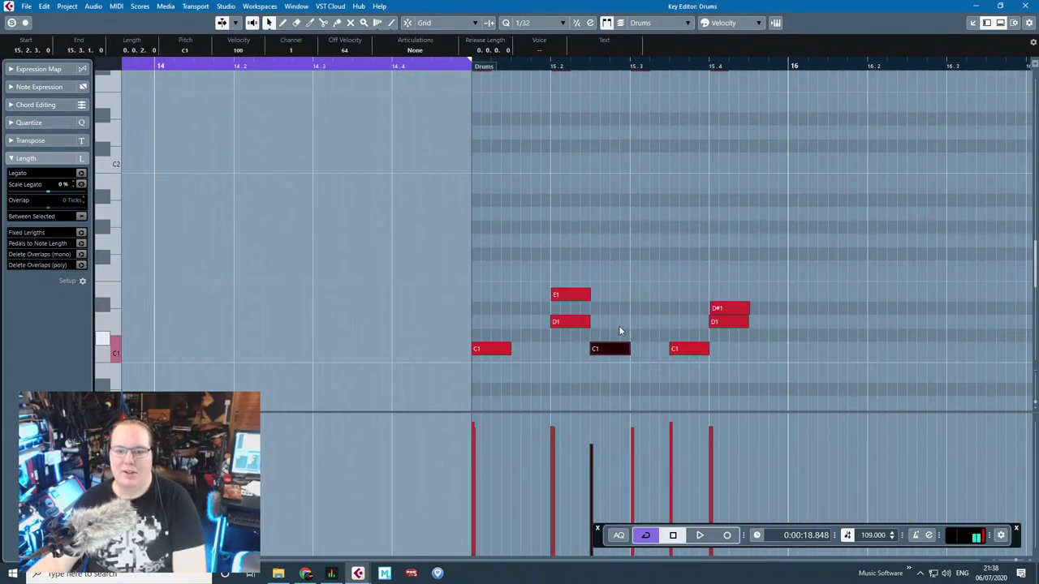
drag(681, 354, 543, 352)
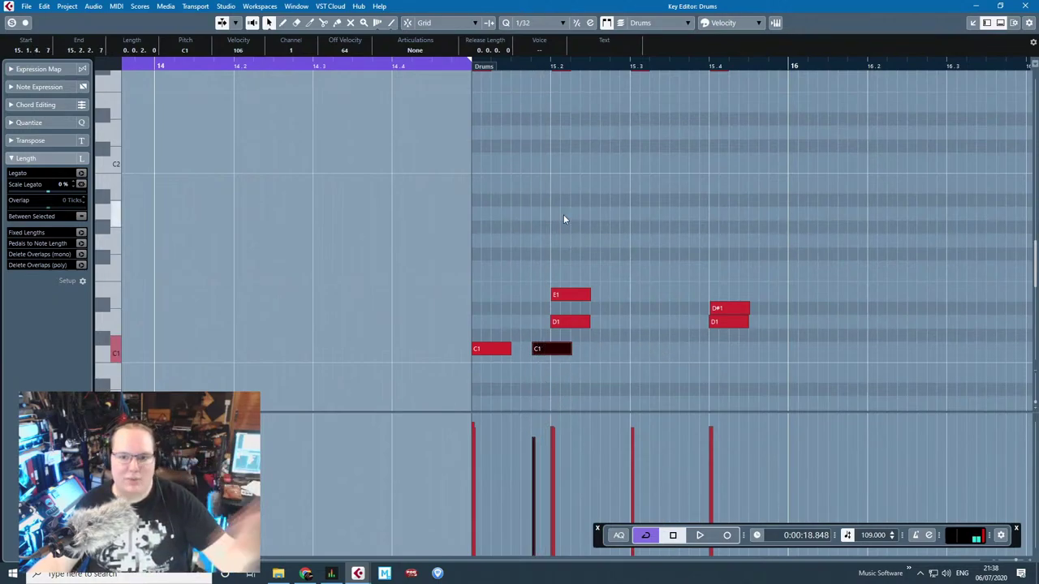
drag(486, 354, 689, 356)
Step: Duplicate the whole bar 15 drum pattern to the start of bar 16 and close the Key Editor
drag(804, 389, 477, 99)
key(ctrl+d)
scroll(807, 255, down, 4)
drag(774, 276, 814, 273)
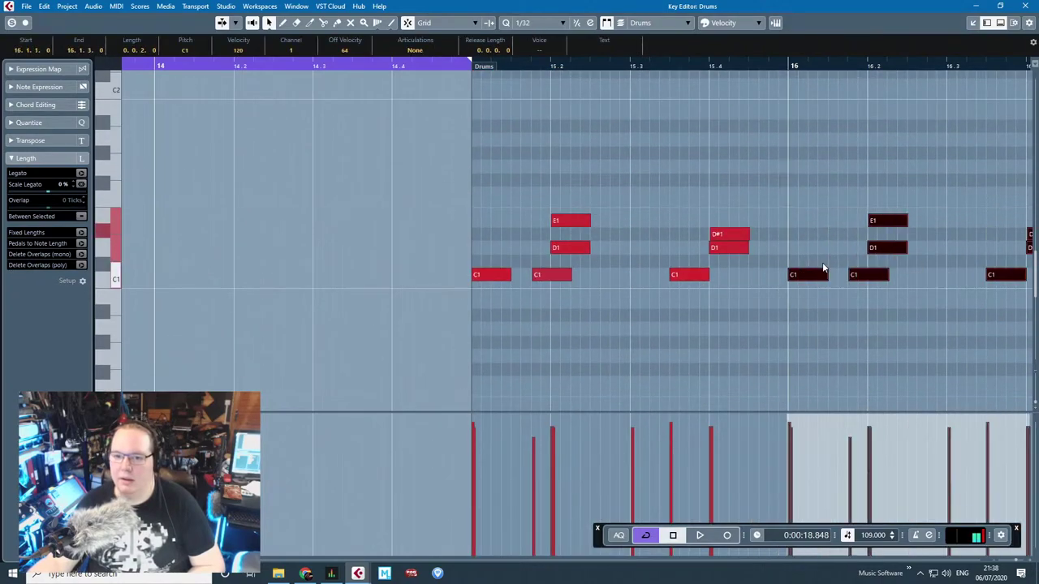
click(1026, 5)
Step: Split the new Drums part at bar 17, delete the empty second half and duplicate the first half
alt+click(668, 282)
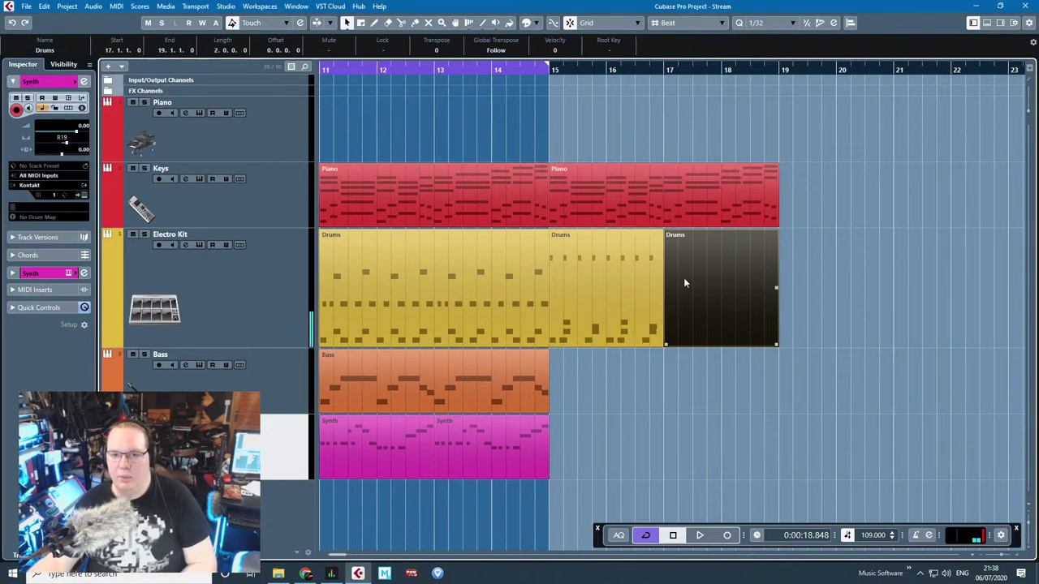
key(Delete)
click(630, 302)
key(ctrl+d)
Step: Duplicate the bar 11 Bass part into bars 15 to 19 and delete the copy's notes from bar 16 onward
click(517, 396)
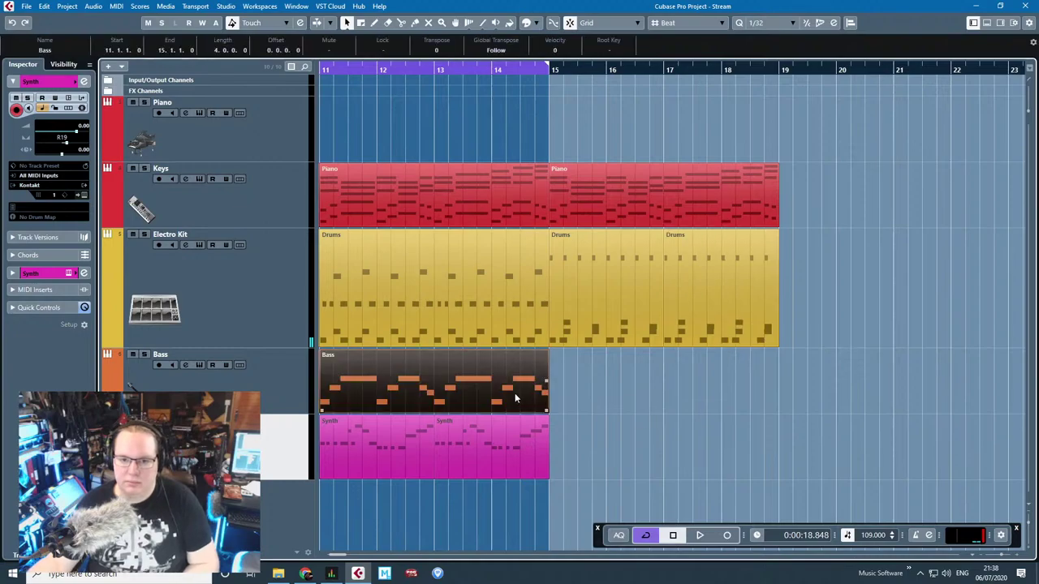
key(ctrl+d)
double_click(636, 405)
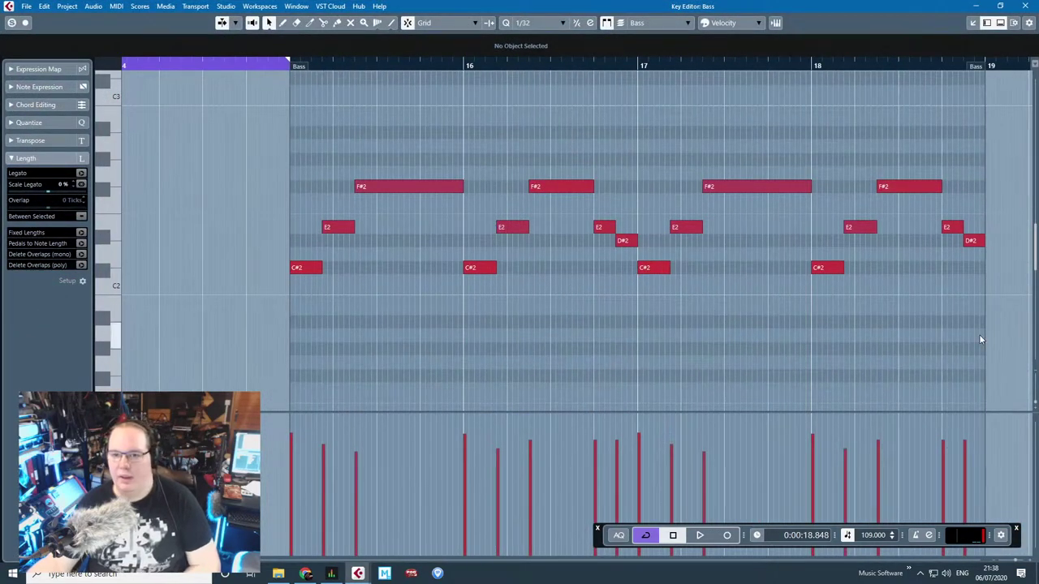
drag(979, 340, 487, 151)
key(Delete)
Step: Lower bar 15's bass E2 to B1 and F#2 to C#2, and play from bar 15
drag(338, 228, 345, 305)
scroll(348, 301, up, 2)
click(424, 263)
drag(406, 191, 417, 268)
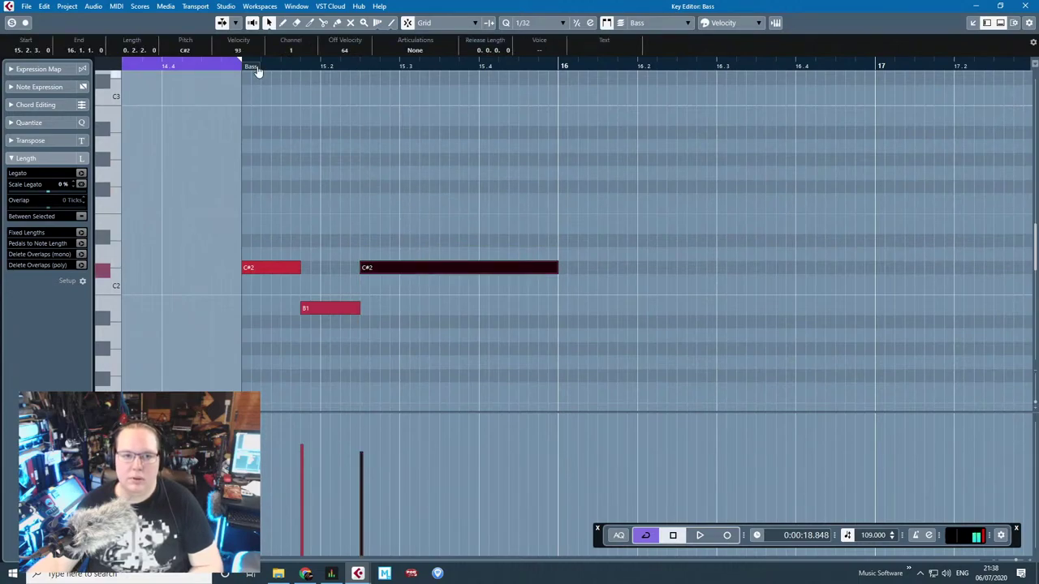
drag(261, 69, 244, 71)
key(space)
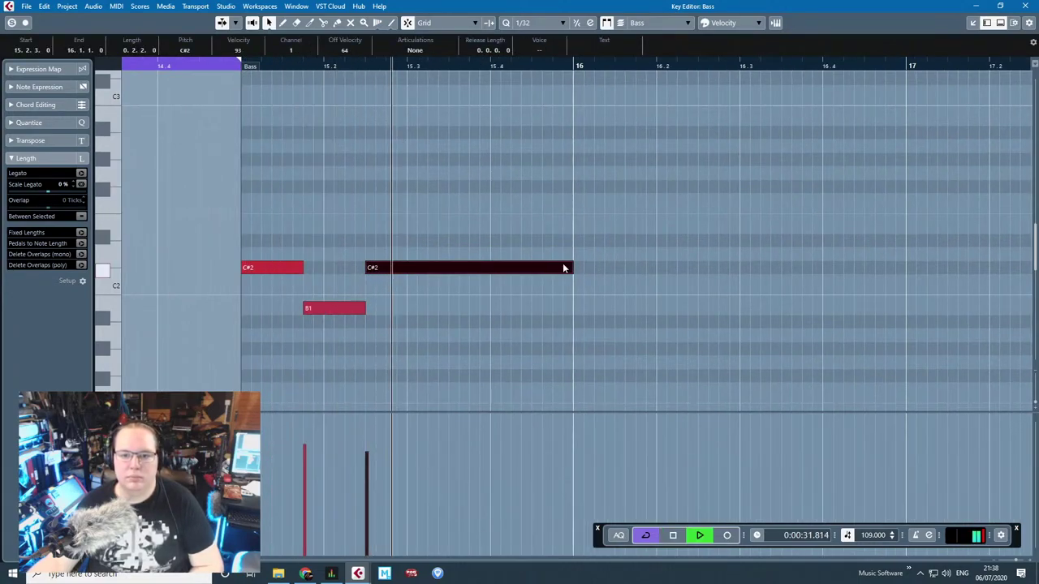
Step: Shorten the long bass C#2 to end at 15.4 and fill beat 4 with a B1 and a C2 note
drag(568, 268, 542, 314)
key(alt+d)
drag(613, 309, 537, 281)
key(alt+d)
Step: Duplicate the bar 15 bass notes into bar 16 and play the line
drag(608, 324, 280, 234)
key(ctrl+d)
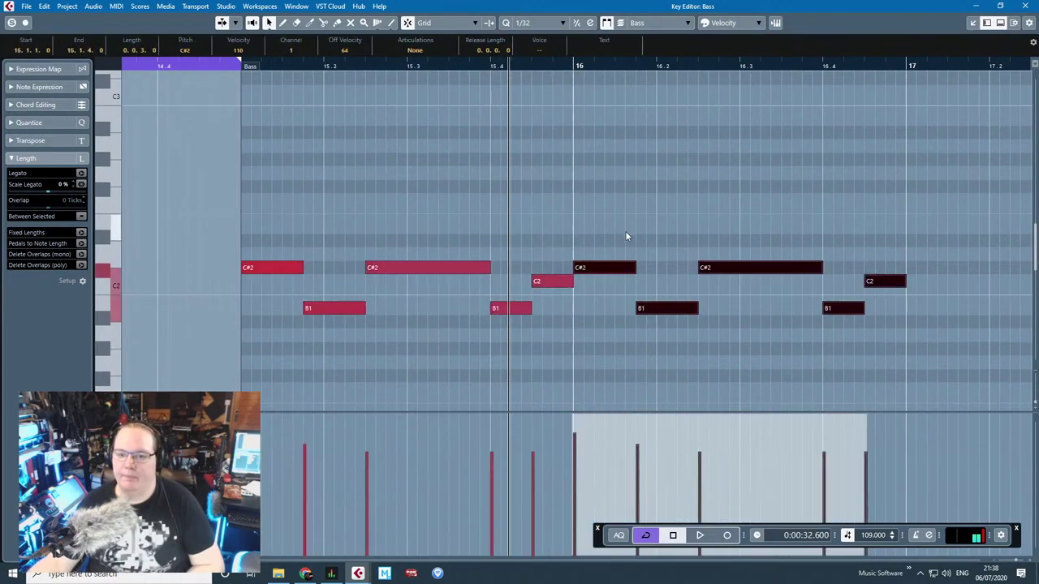
scroll(625, 231, down, 2)
key(space)
scroll(863, 268, up, 1)
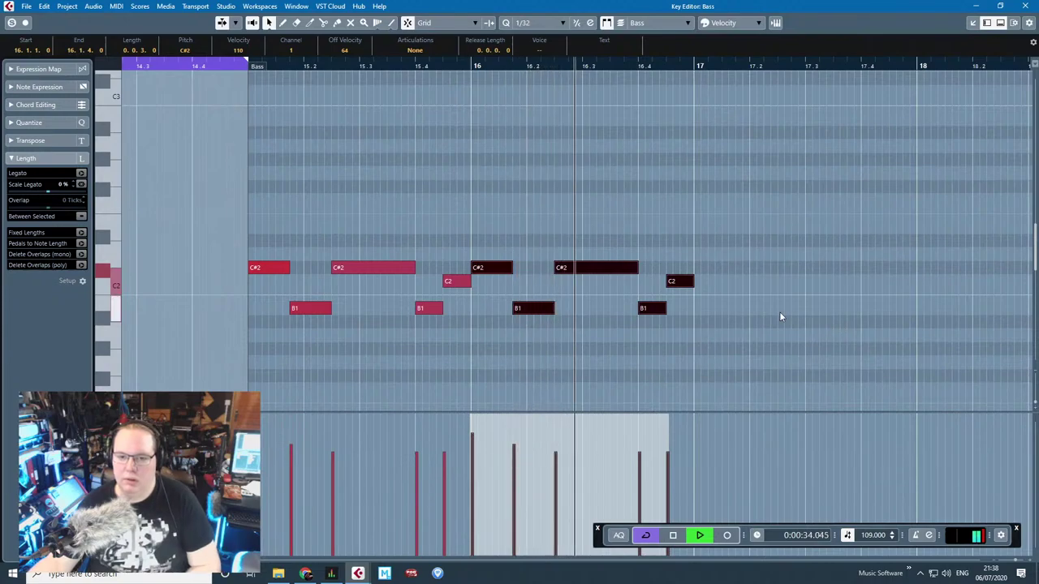
key(space)
Step: Replace the B1 and C2 at the end of bar 16 with one E2 filling beat 4
scroll(658, 319, up, 1)
drag(654, 311, 650, 230)
click(682, 282)
key(Delete)
drag(661, 228, 696, 226)
click(628, 440)
Step: Duplicate the two-bar bass phrase into bars 17 and 18 and close the Key Editor
drag(784, 193, 152, 370)
key(ctrl+d)
scroll(772, 123, down, 1)
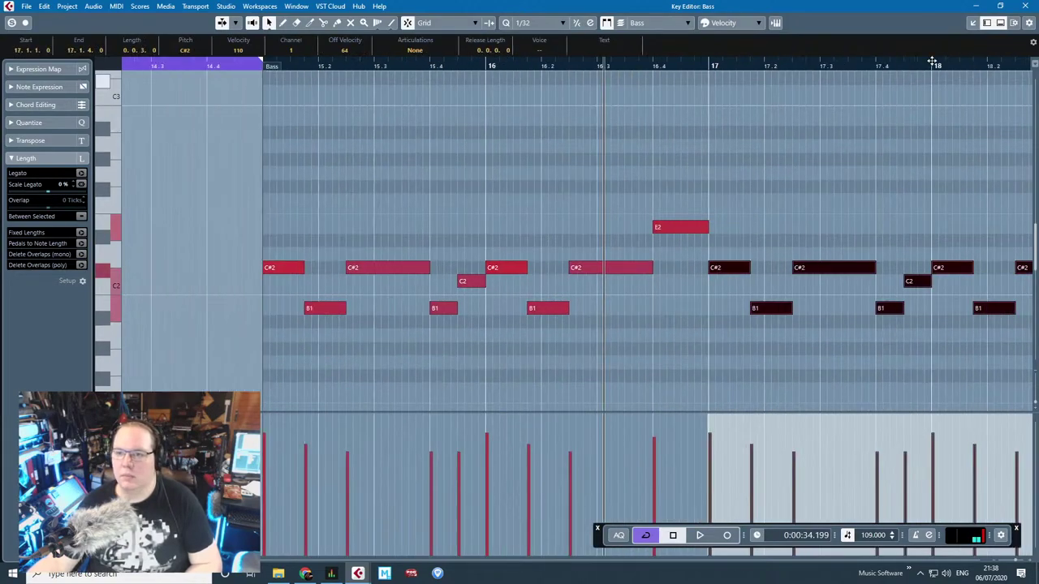
click(1025, 6)
Step: Inspect the bar 15 Drums part in the Key Editor and delete the Drums copy at bar 17
click(703, 290)
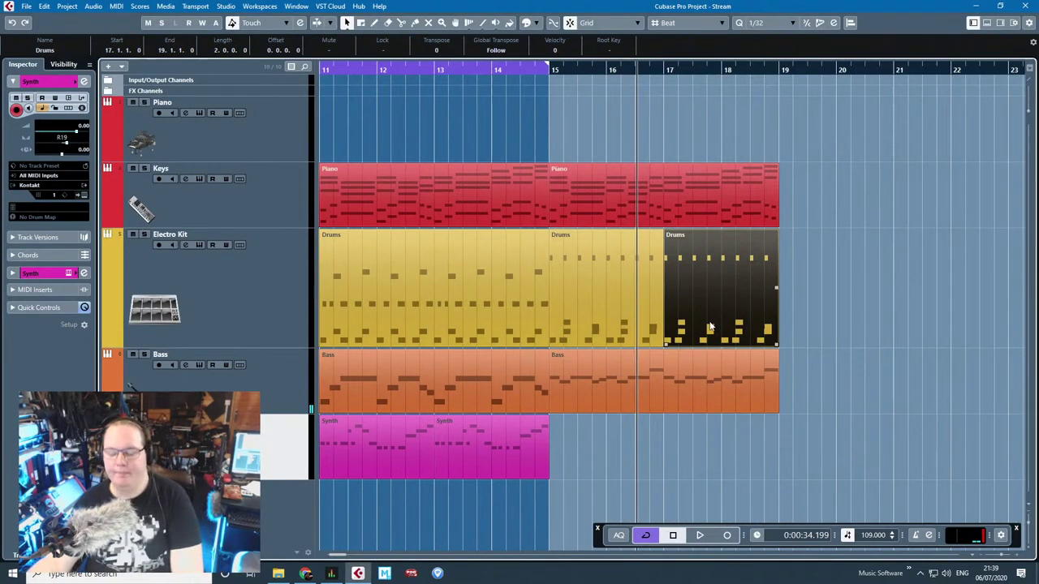
double_click(591, 297)
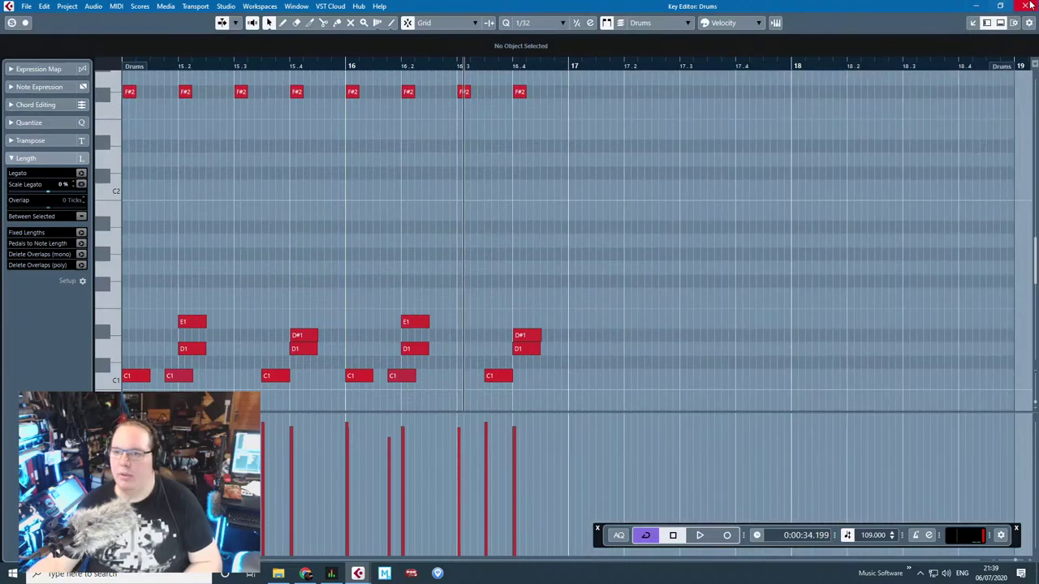
click(1025, 6)
click(762, 286)
key(Delete)
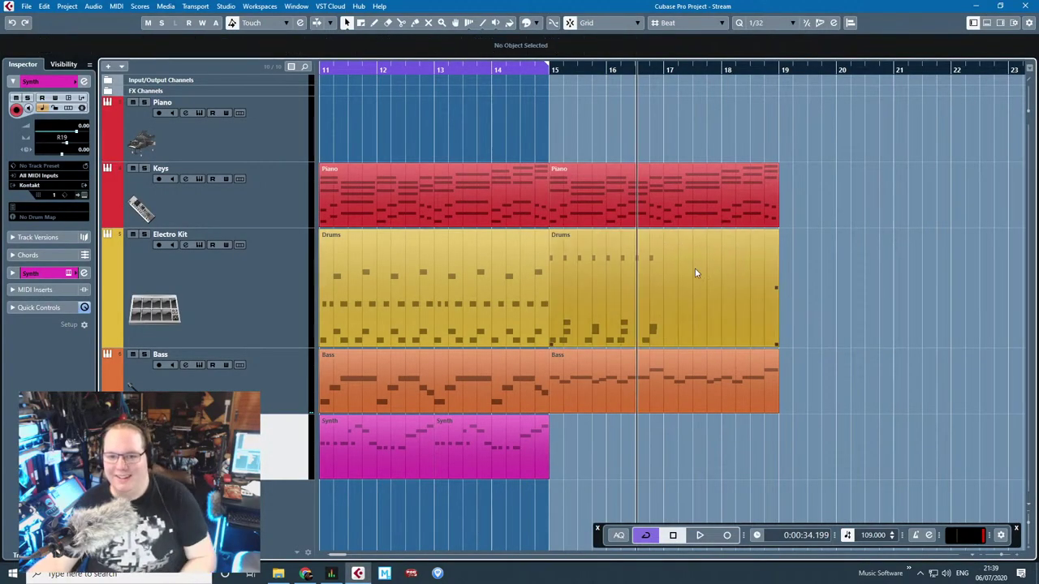
Step: Split the bar 15 Drums part at bar 17, delete its empty second half and duplicate the first half into bars 17 to 19
click(659, 279)
key(1)
click(672, 282)
key(Delete)
click(648, 285)
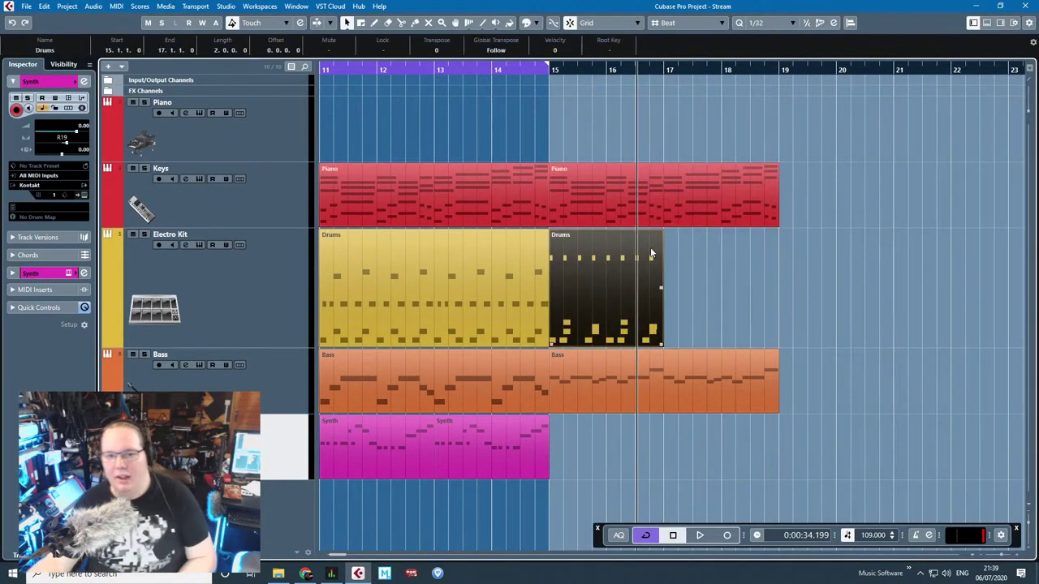
key(ctrl+d)
Step: Open the Keys part at bar 15 and delete all its notes except the first G#3, C#4 and E4 chord
click(685, 178)
double_click(703, 200)
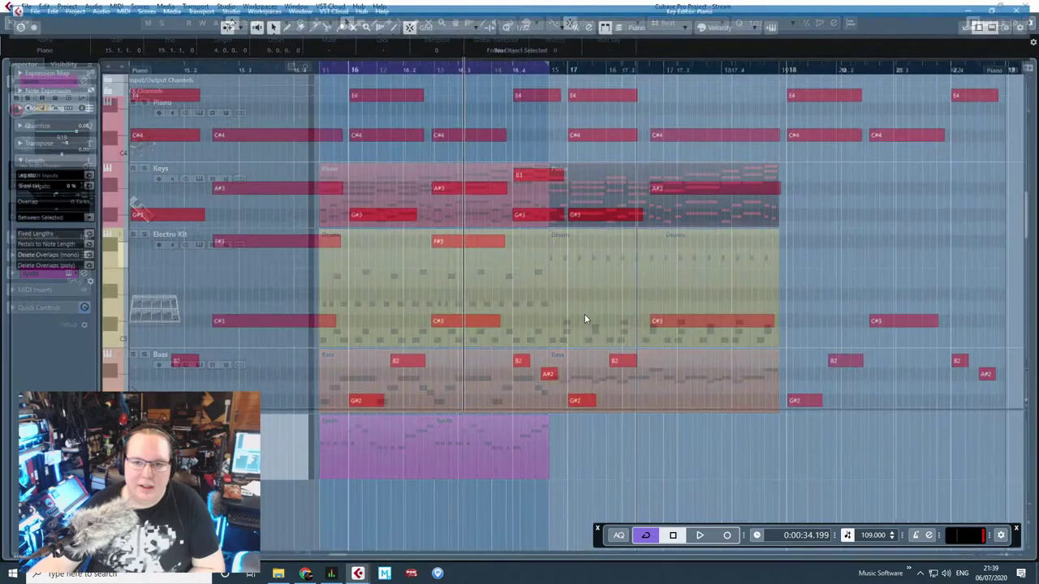
scroll(545, 363, down, 4)
drag(733, 357, 365, 128)
key(Delete)
scroll(781, 371, up, 3)
drag(781, 372, 468, 86)
key(Delete)
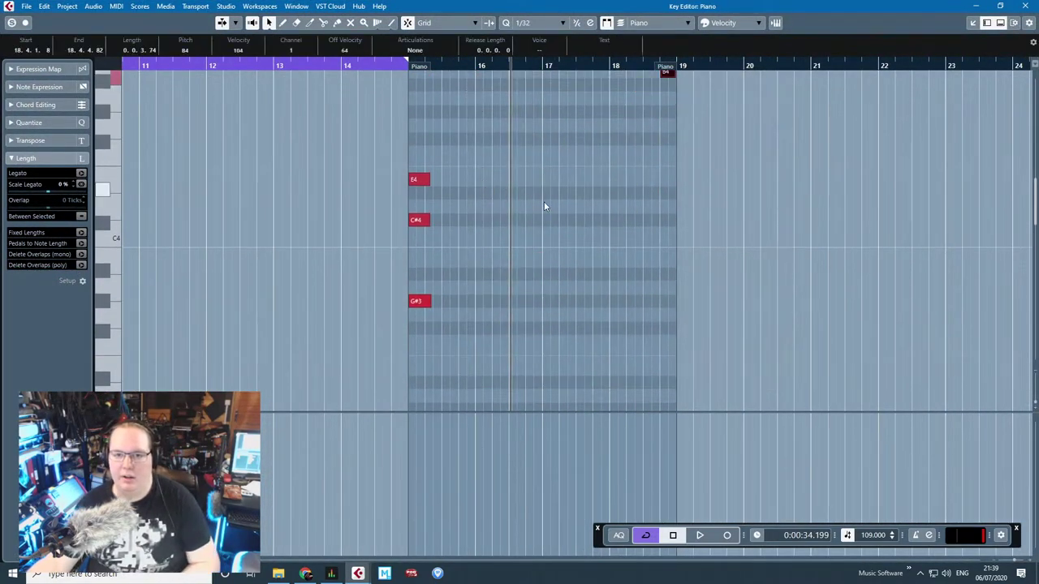
scroll(568, 202, up, 4)
drag(741, 327, 590, 202)
scroll(594, 208, down, 3)
key(Delete)
Step: Duplicate the chord to beat 3 of bar 15 and change the copy to F#3, A#3 and D4
drag(471, 401, 398, 231)
scroll(410, 310, up, 4)
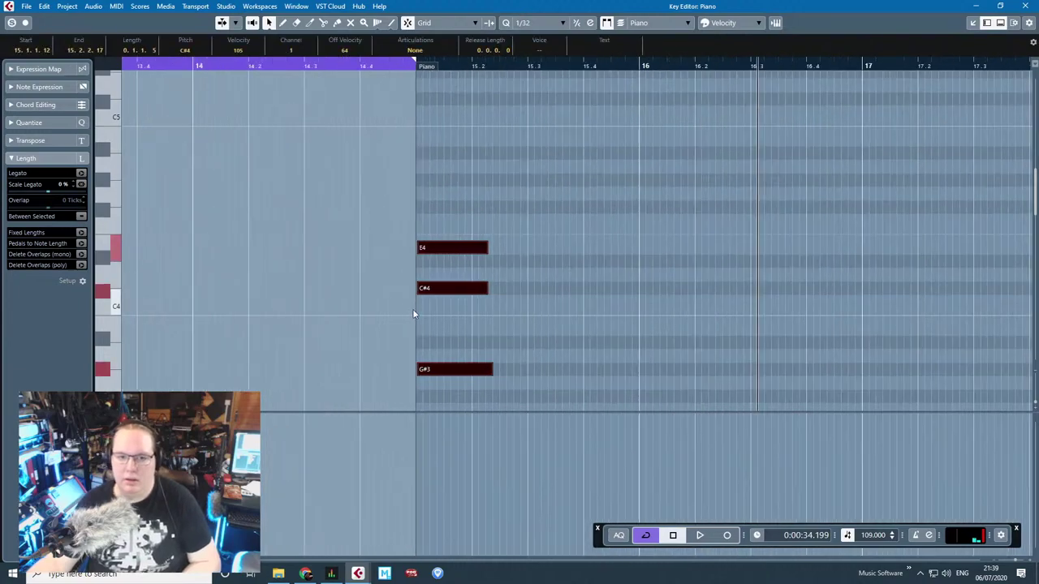
key(ctrl+d)
drag(510, 374, 550, 398)
scroll(596, 323, down, 3)
click(558, 184)
mouse_move(558, 189)
mouse_down()
mouse_move(558, 170)
mouse_move(544, 203)
mouse_up()
click(475, 152)
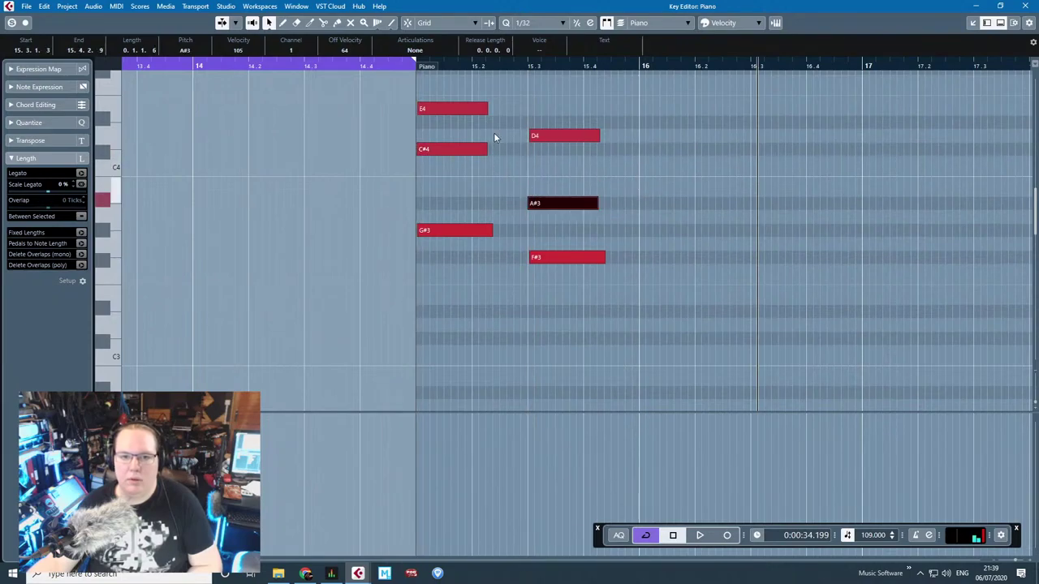
Step: Play the two chords from bar 15 and raise the second chord's A#3 to B3
click(446, 73)
drag(421, 66, 425, 89)
key(space)
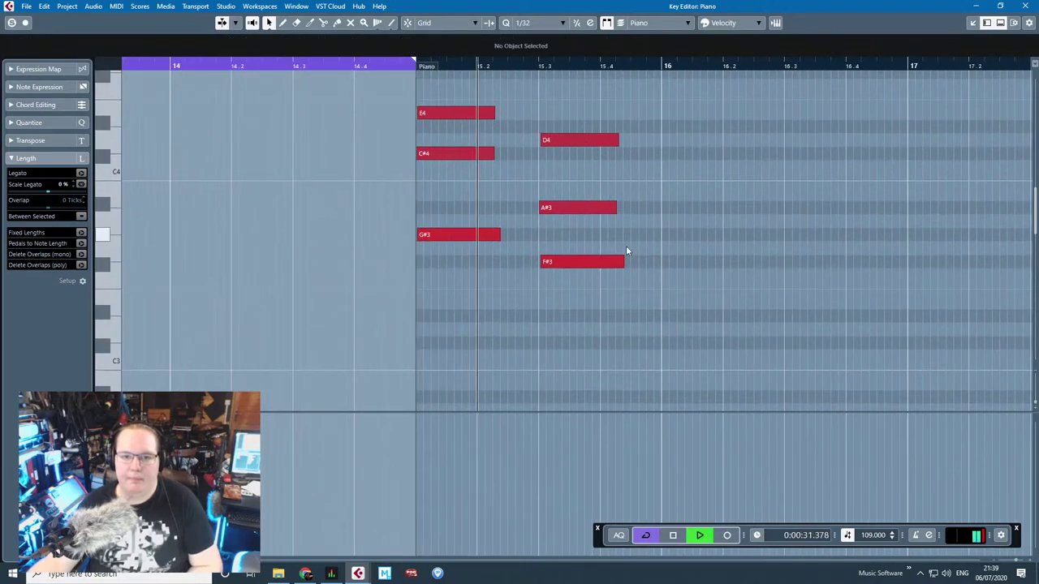
drag(484, 302, 470, 117)
key(space)
click(554, 207)
drag(555, 208, 554, 195)
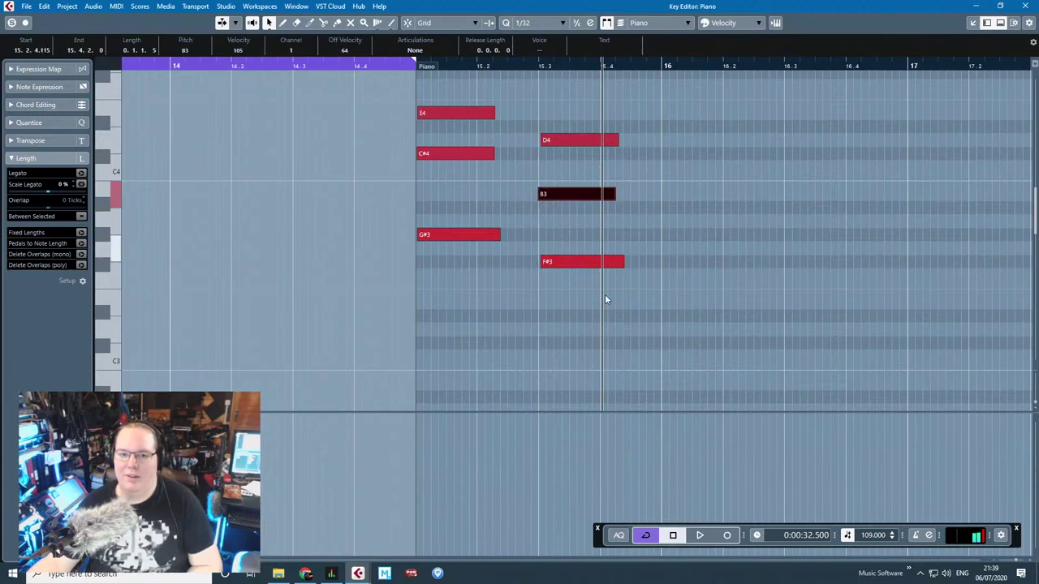
Step: Lengthen the notes of both chords so each nearly fills half of bar 15, and play them
drag(617, 302, 529, 118)
key(space)
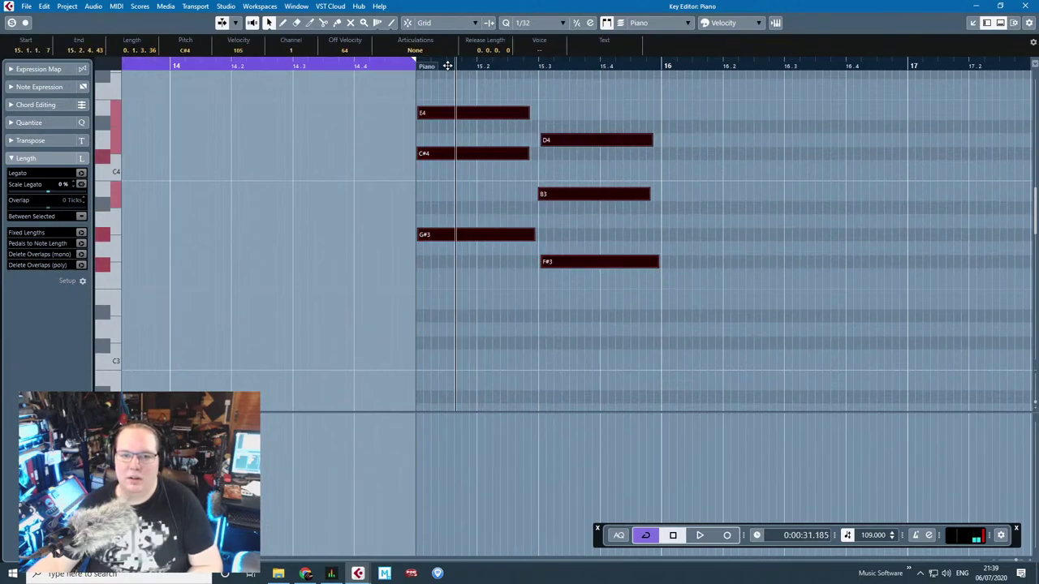
click(701, 96)
Step: Change the second chord to E3, G#3 and C4 and play bar 15 to check it
drag(820, 333, 598, 99)
key(space)
drag(571, 261, 572, 288)
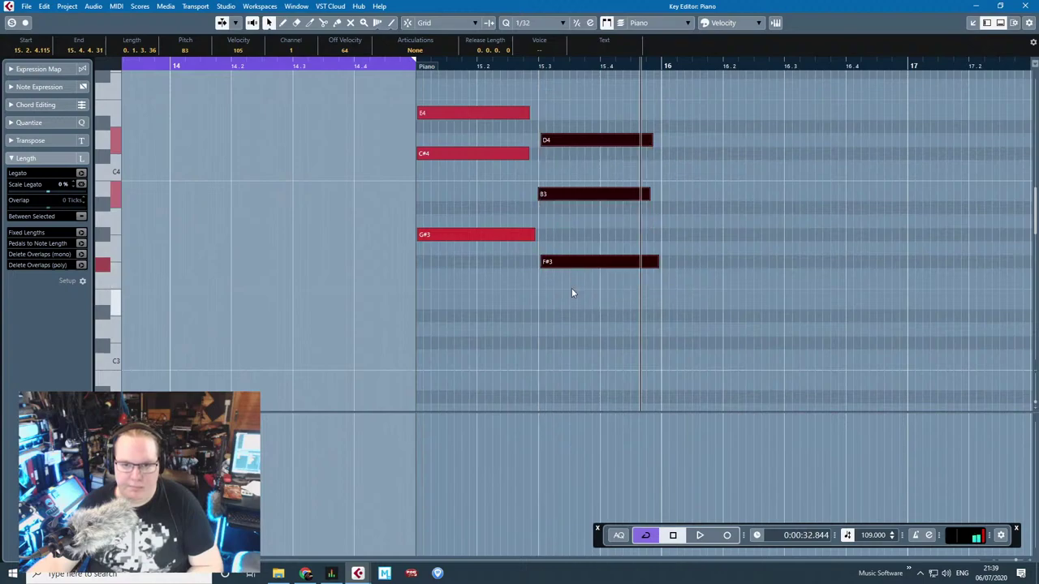
click(570, 277)
drag(564, 224, 566, 241)
key(space)
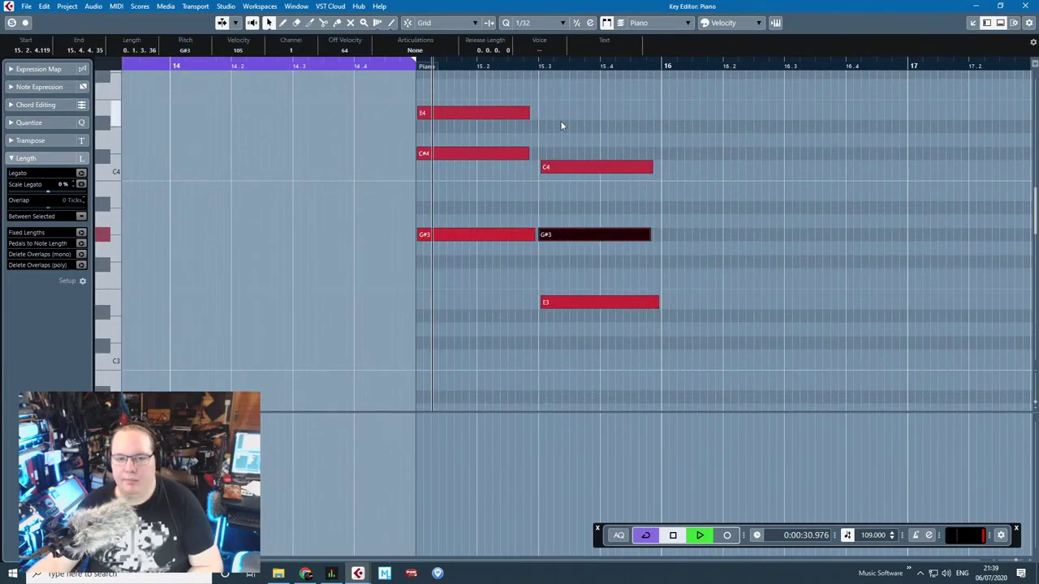
click(561, 121)
key(space)
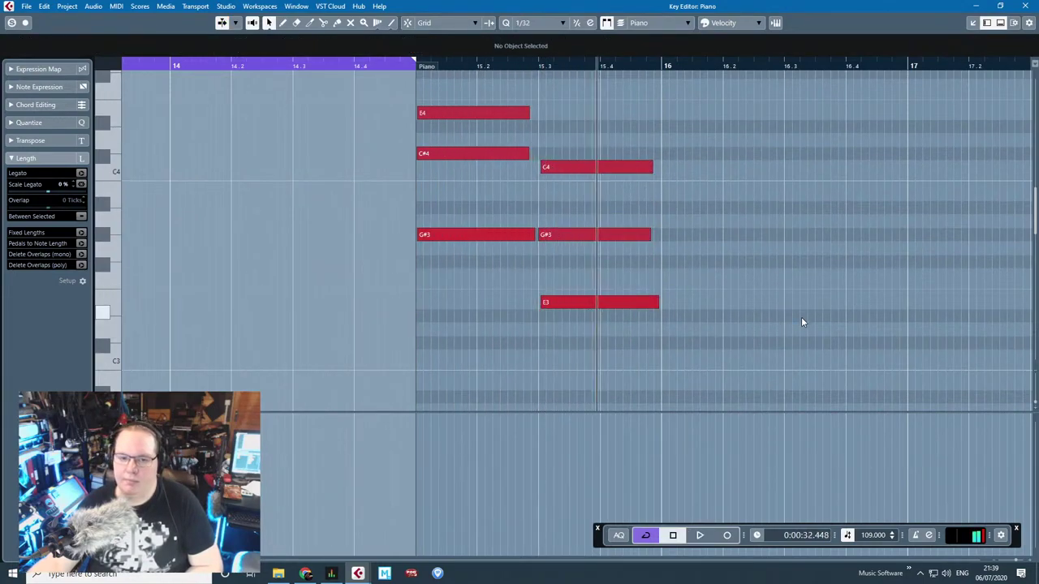
Step: Duplicate the second chord to the start of bar 16 and lower the copy to D#3, G3 and B3
drag(802, 320, 603, 127)
key(ctrl+d)
drag(689, 303, 692, 321)
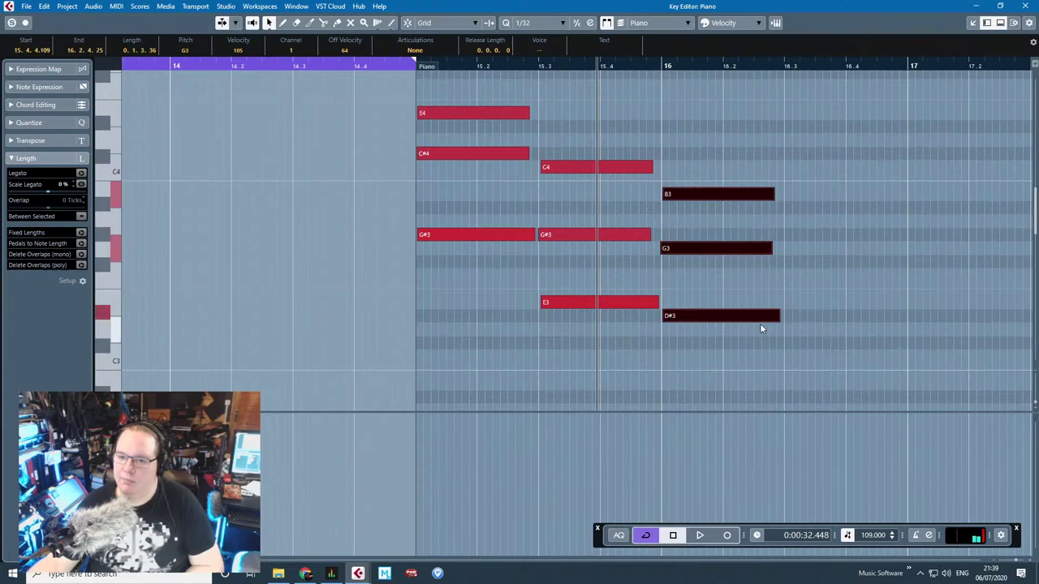
Step: Try a copy of the bar 16 chord in the bar's second half, raised to E3, G#3 and C4, and play it
key(ctrl+d)
drag(799, 318, 808, 306)
click(543, 106)
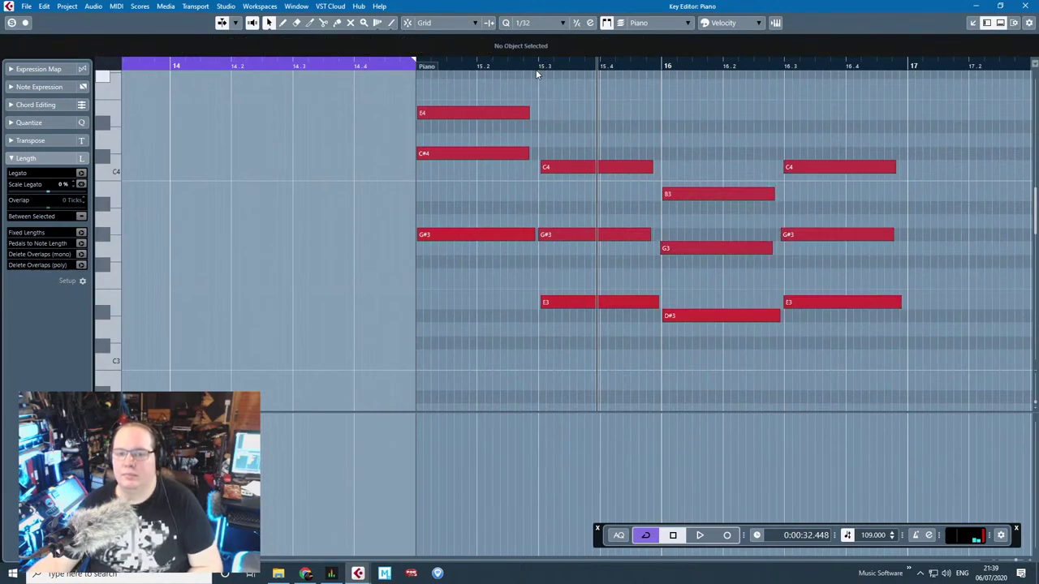
key(space)
scroll(611, 129, up, 1)
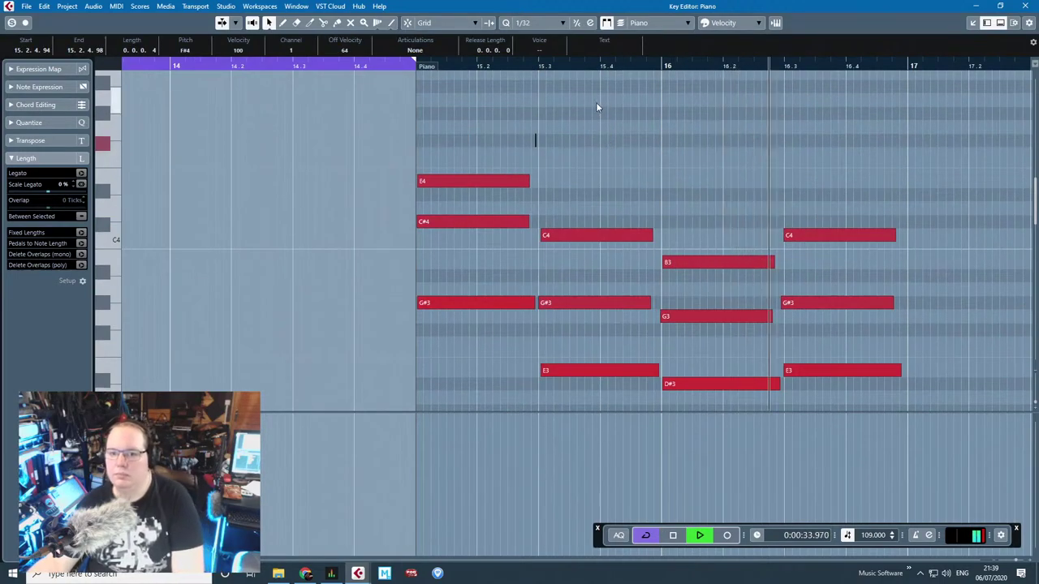
Step: Stop playback and delete the stray F#4 note and both chords in bar 16
key(Delete)
key(space)
drag(941, 152, 706, 399)
key(Delete)
Step: Raise the lowest note of each bar 15 chord by an octave, to G#4 and E4, and play the bar
drag(639, 409, 594, 205)
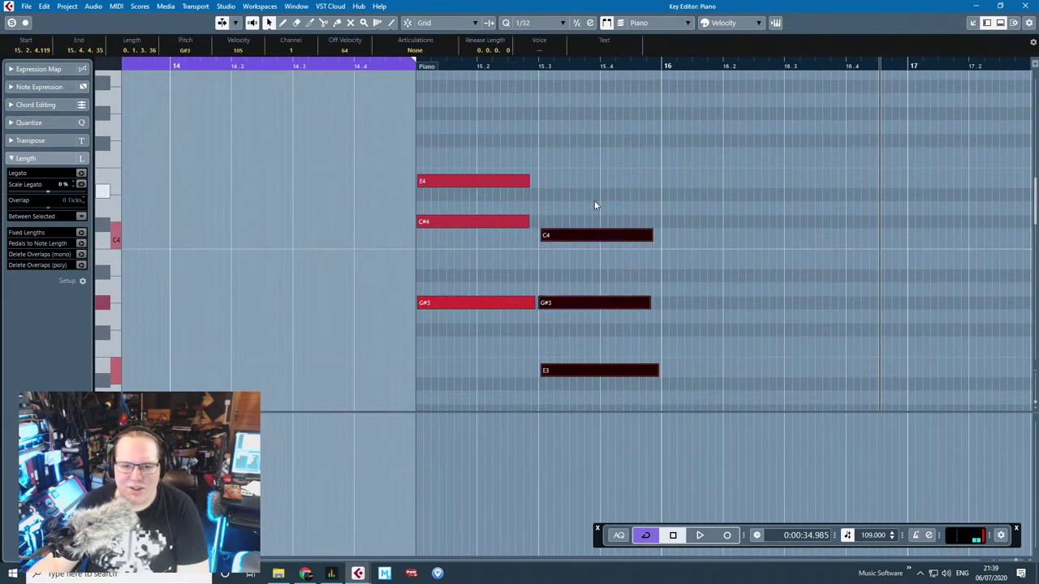
click(472, 304)
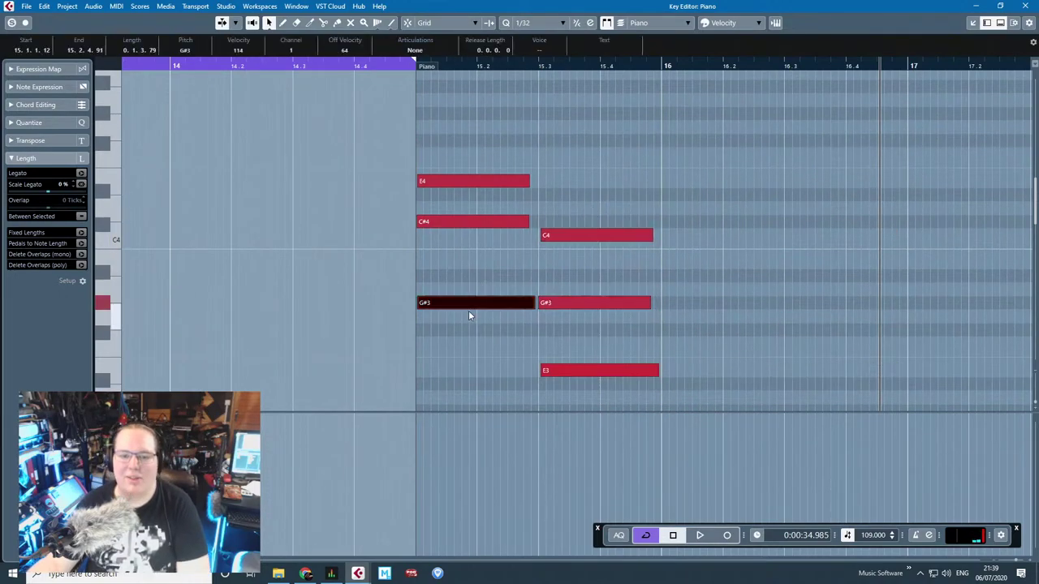
click(551, 373)
key(shift+Up)
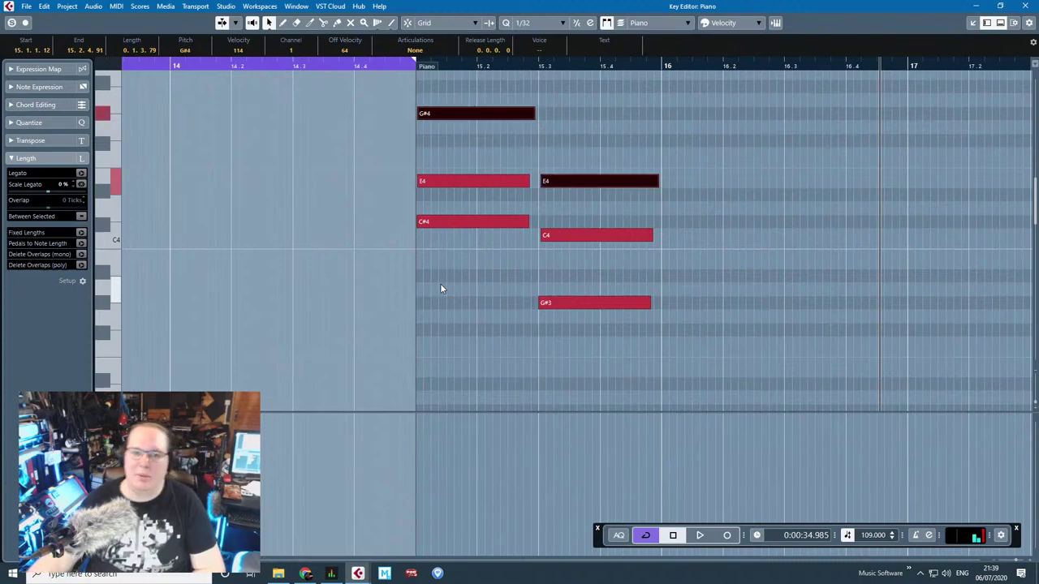
click(430, 64)
click(524, 102)
key(space)
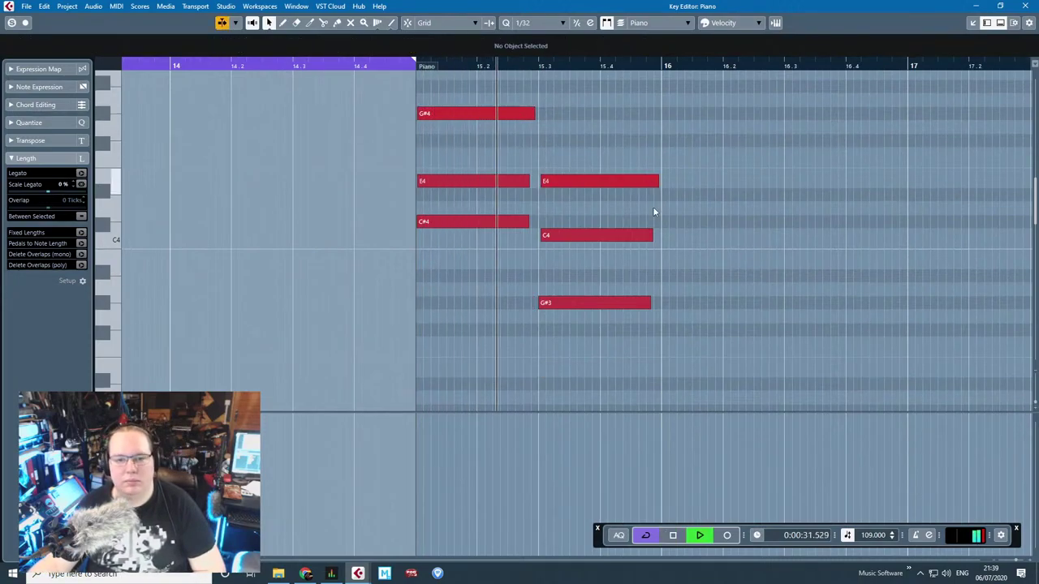
Step: Duplicate the second bar 15 chord to the start of bar 16 and lower the copy's C4 to B3
drag(714, 345, 592, 128)
key(space)
key(ctrl+d)
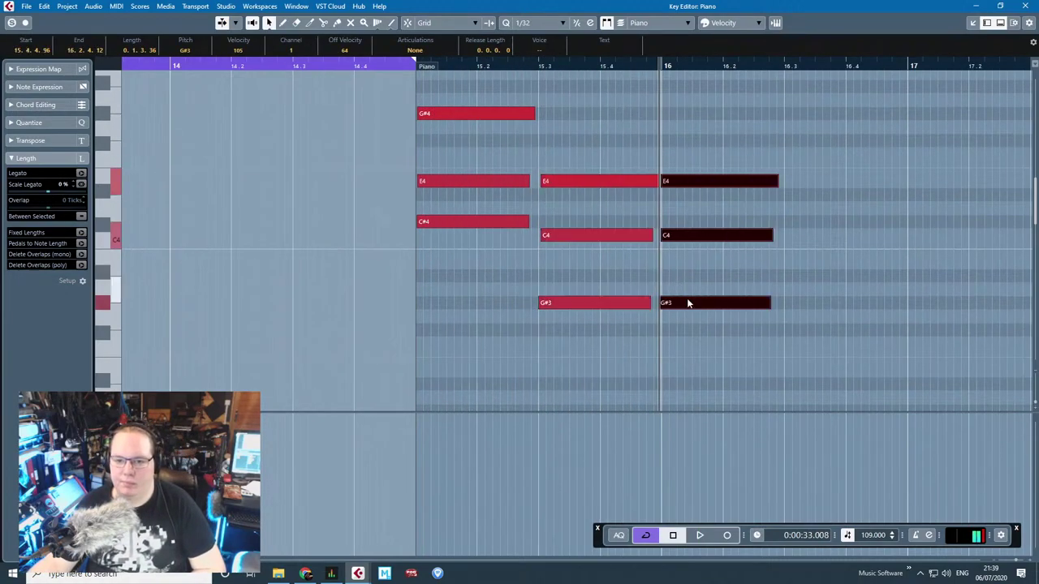
mouse_move(686, 301)
mouse_down()
mouse_move(700, 307)
mouse_move(680, 304)
mouse_up()
drag(679, 237, 681, 261)
Step: Set the quantize value to 1/8, quantize all the chord notes and play them from bar 15
drag(604, 357, 597, 141)
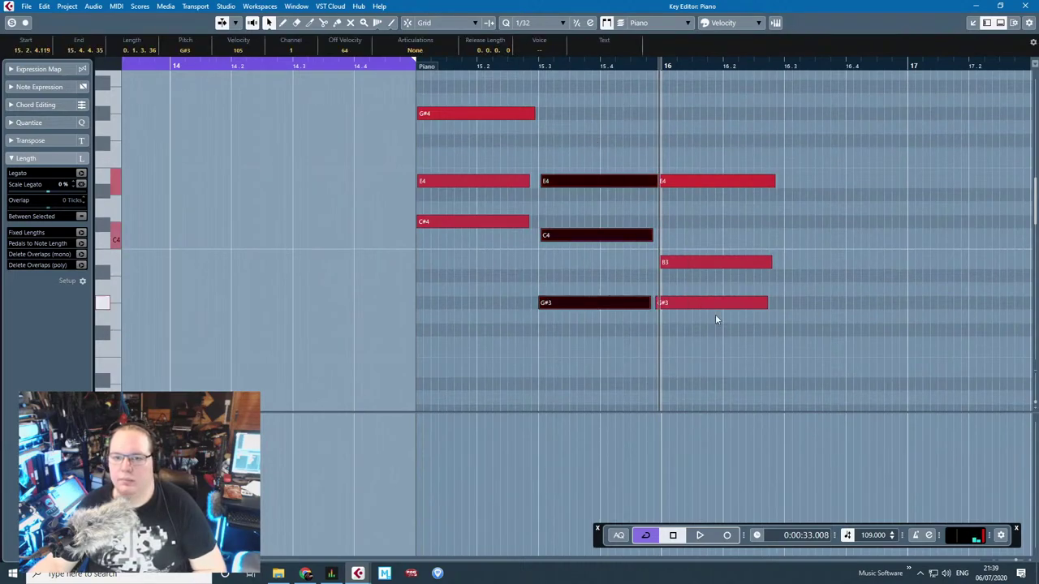
drag(728, 379, 571, 152)
click(615, 134)
click(686, 183)
scroll(681, 169, up, 3)
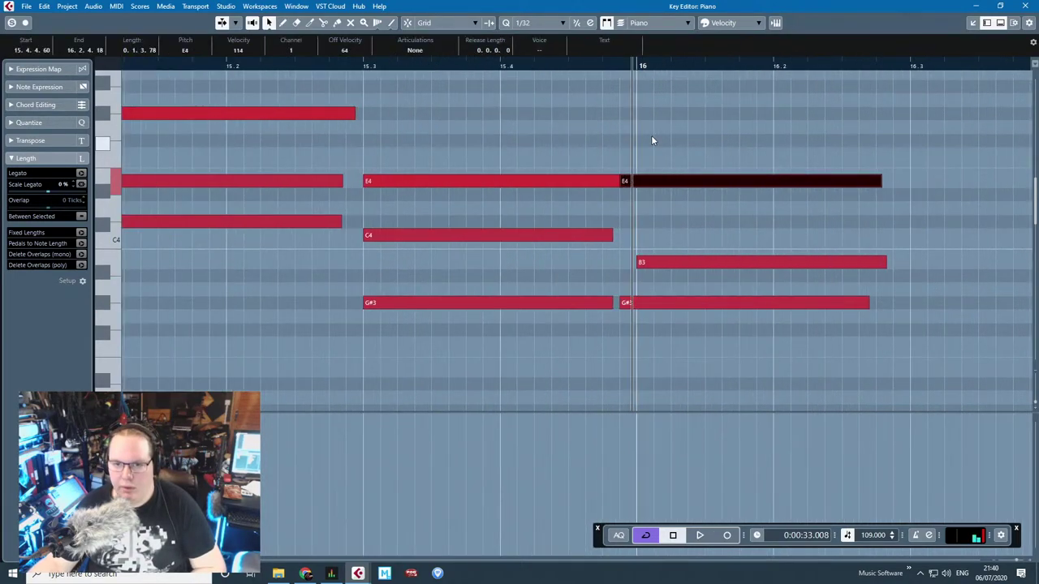
click(560, 22)
click(547, 71)
scroll(519, 122, down, 3)
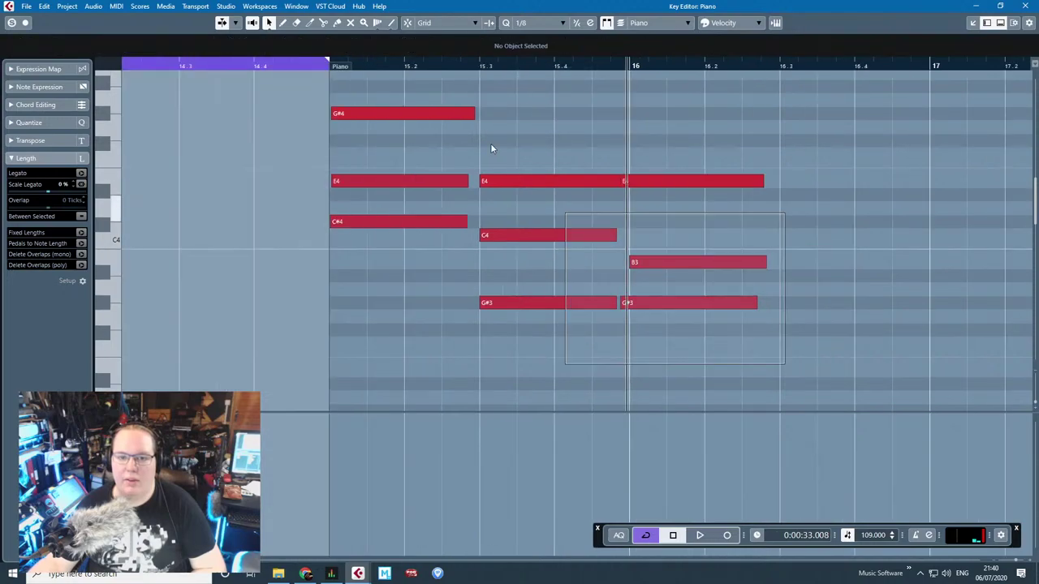
key(ctrl+a)
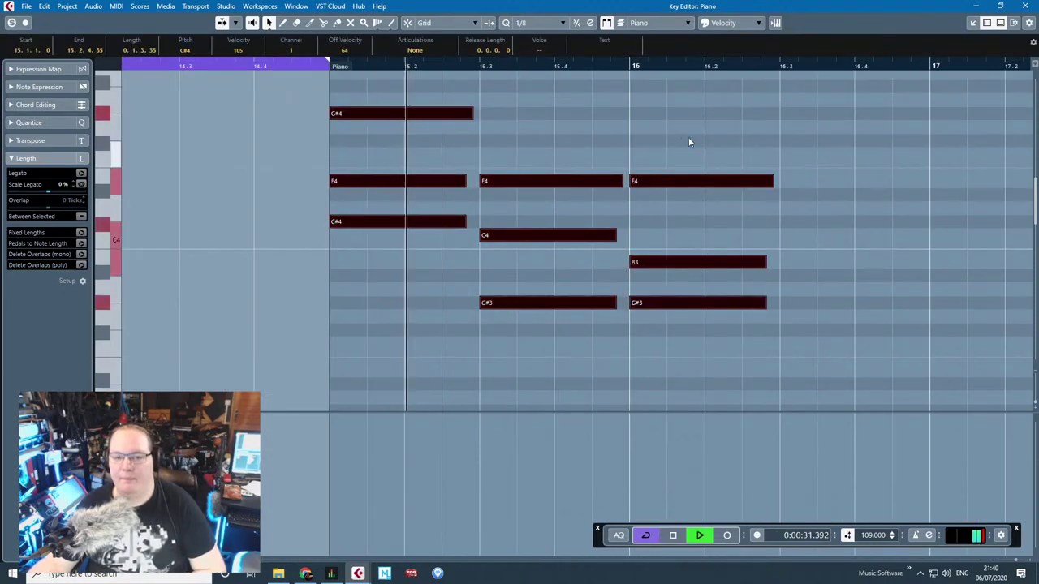
click(689, 136)
key(space)
Step: Shorten the bar 16 chord and add a copy at 16.2.3 with B3 raised to C4, lengthened almost to bar 17
drag(812, 371, 719, 160)
drag(764, 264, 724, 264)
key(ctrl+d)
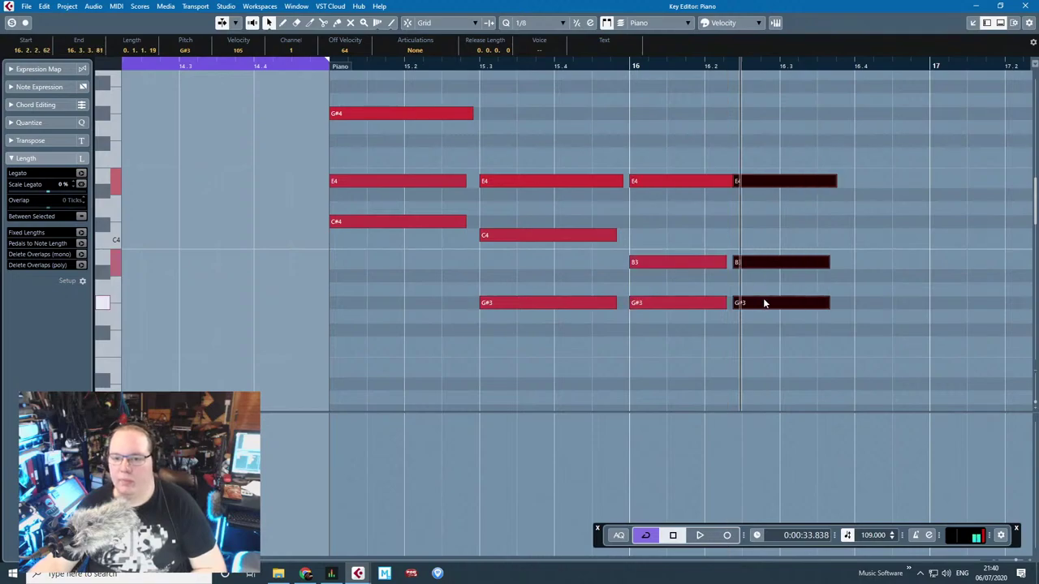
drag(764, 301, 772, 301)
click(774, 278)
drag(771, 264, 769, 237)
drag(840, 352, 921, 192)
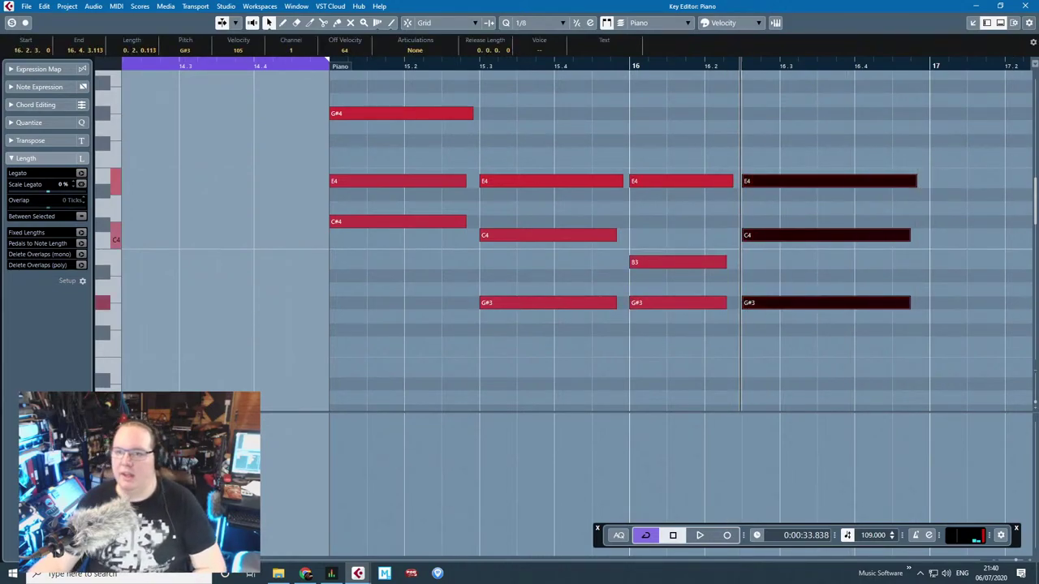
click(1025, 7)
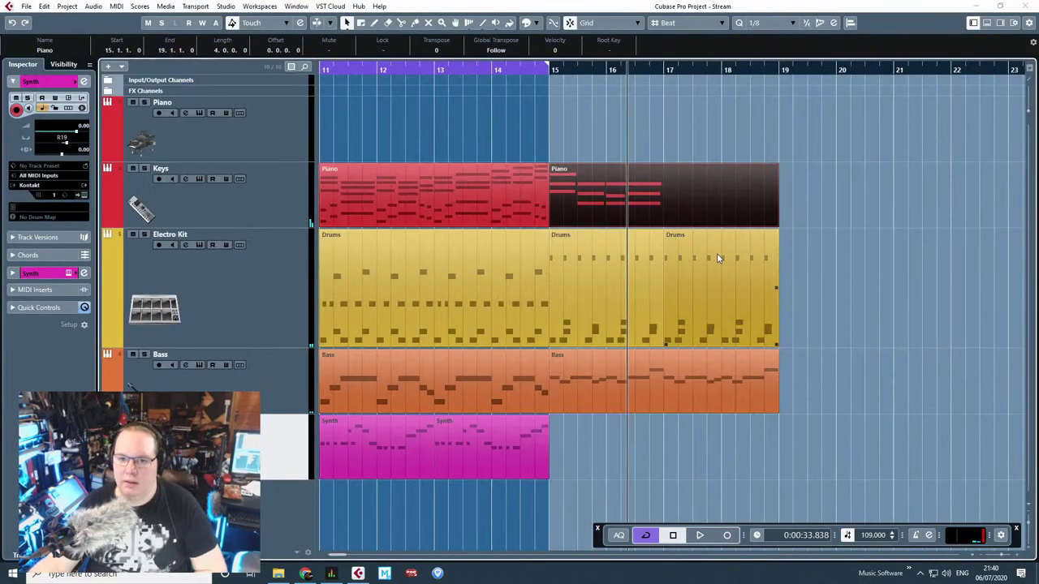
Step: Copy the first chord to bar 17, shortened, and add two lowered copies after it: F#4, D4, B3 and D#4, B3, G#3
double_click(663, 193)
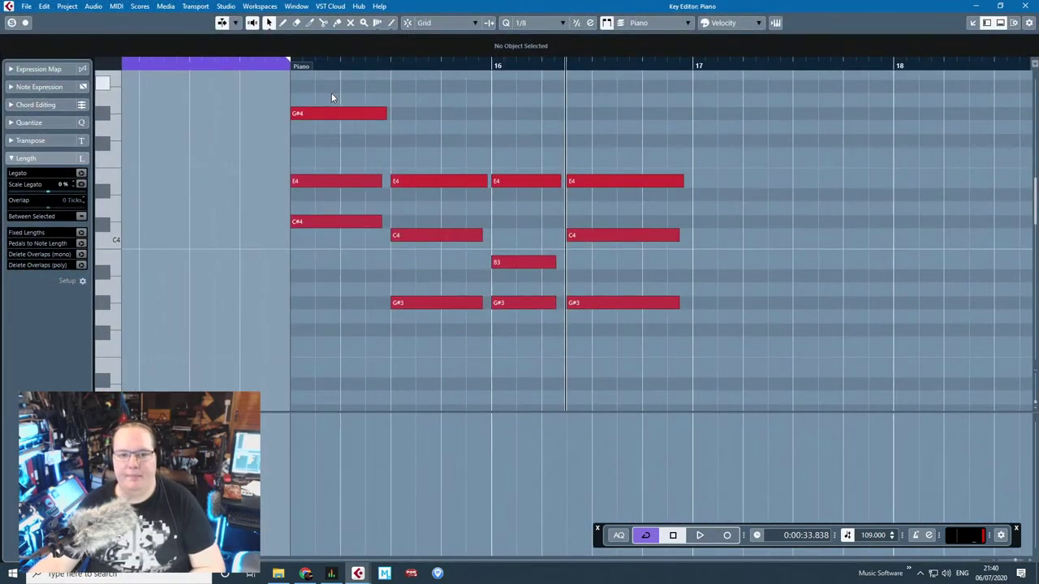
key(ctrl+d)
drag(331, 94, 783, 264)
key(ctrl+d)
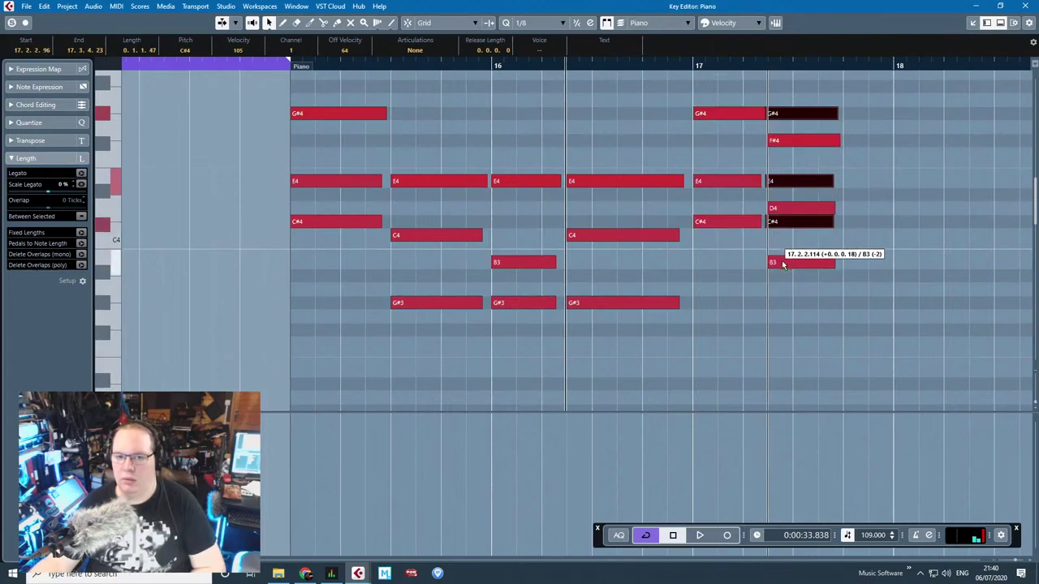
key(ctrl+d)
drag(865, 262, 1011, 303)
drag(937, 406, 1033, 378)
Step: Play from bar 17 and place the F#4, D4 and B3 chord on beat 17.3
scroll(636, 331, up, 1)
drag(630, 364, 587, 152)
drag(607, 209, 682, 213)
key(space)
click(647, 342)
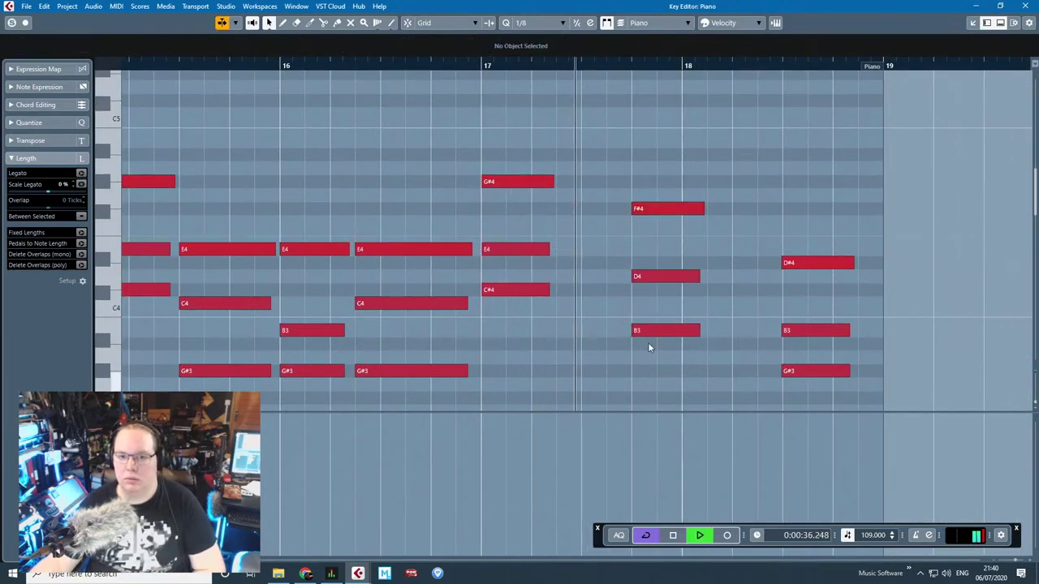
key(space)
drag(647, 344, 586, 206)
Step: Move the D#4, B3 and G#3 chord to the start of bar 18 and play from bar 17
scroll(709, 277, down, 3)
drag(751, 329, 823, 126)
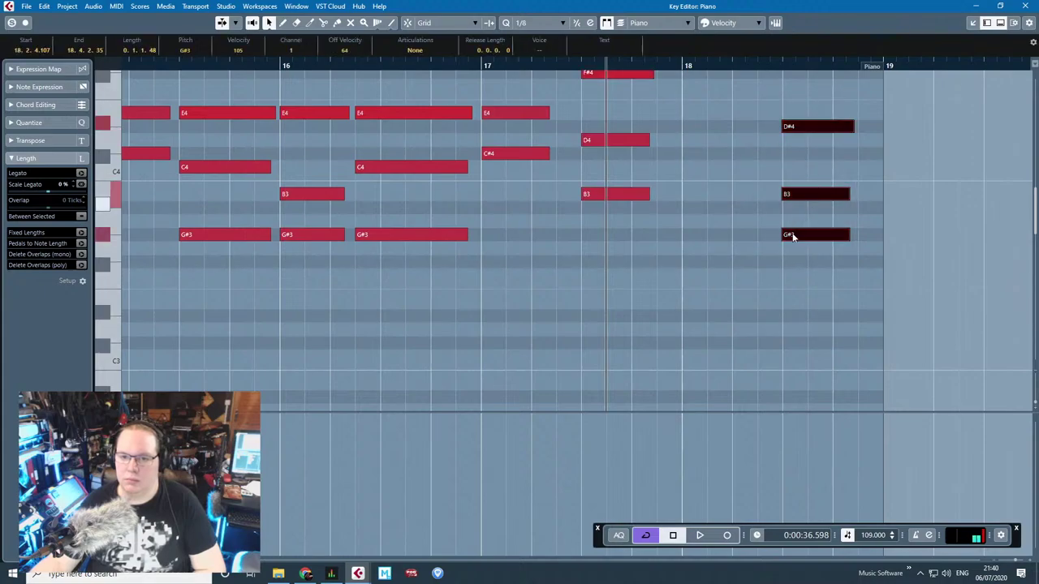
drag(793, 237, 697, 235)
scroll(584, 162, up, 2)
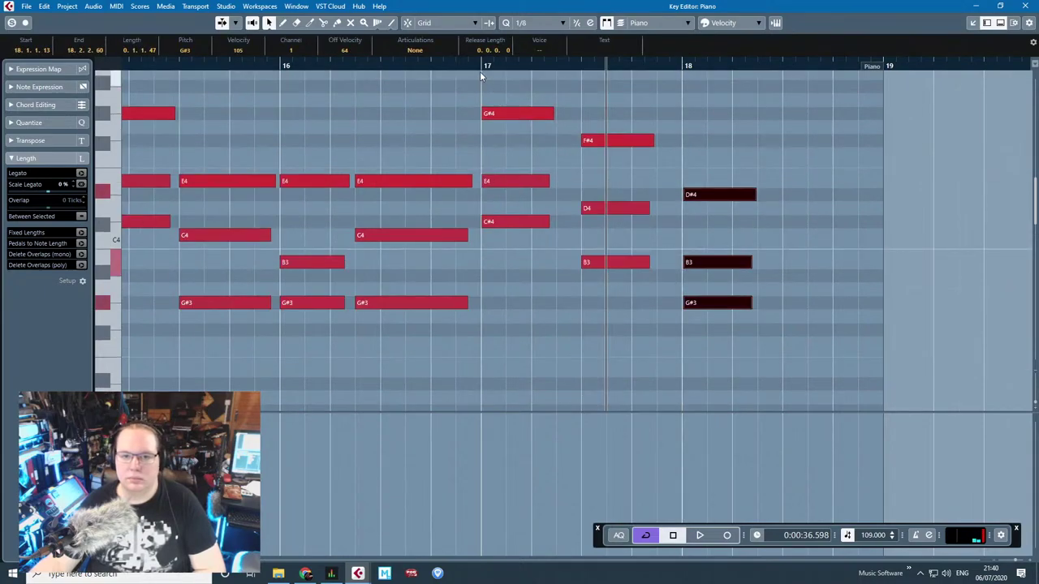
click(479, 67)
key(space)
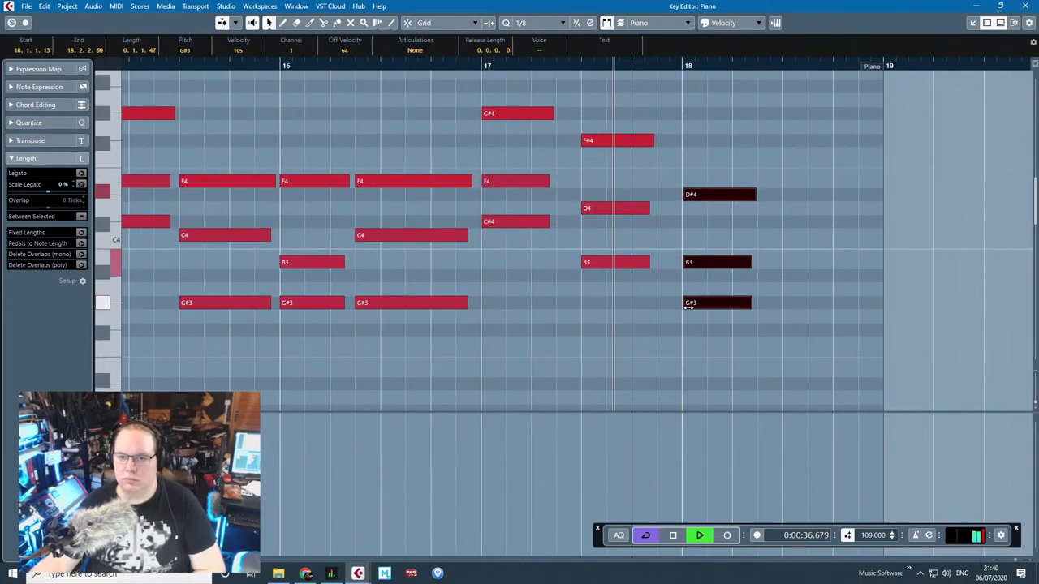
key(space)
Step: Raise the D4 in the bar 17 chord to D#4 and play from bar 17
drag(609, 209, 607, 197)
click(479, 57)
key(space)
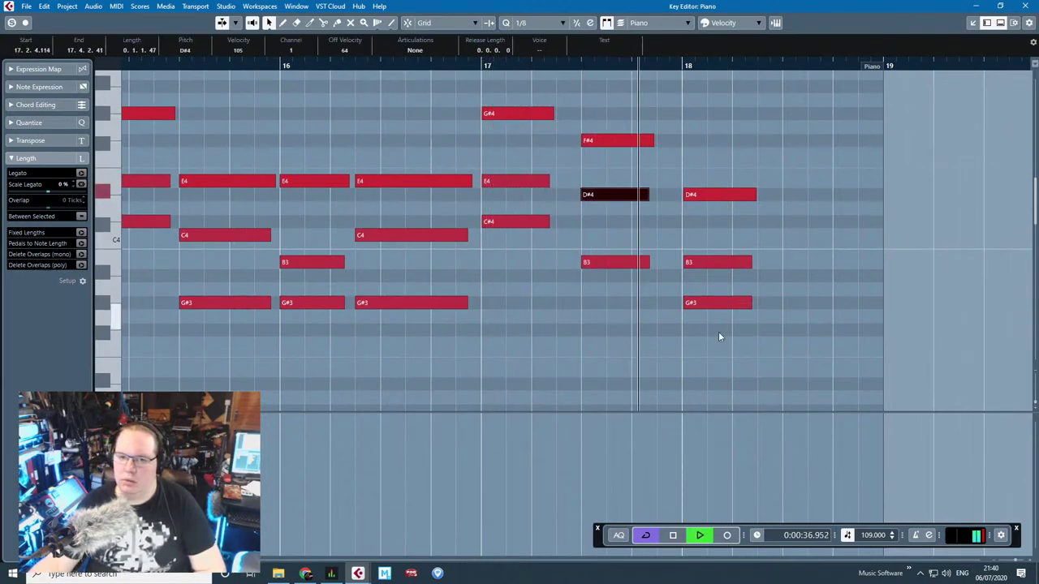
Step: Lengthen the bar 18 chord almost to bar 19 and both bar 17 chords to nearly half a bar each, and close the editor
drag(724, 375, 890, 211)
key(space)
drag(661, 314, 503, 77)
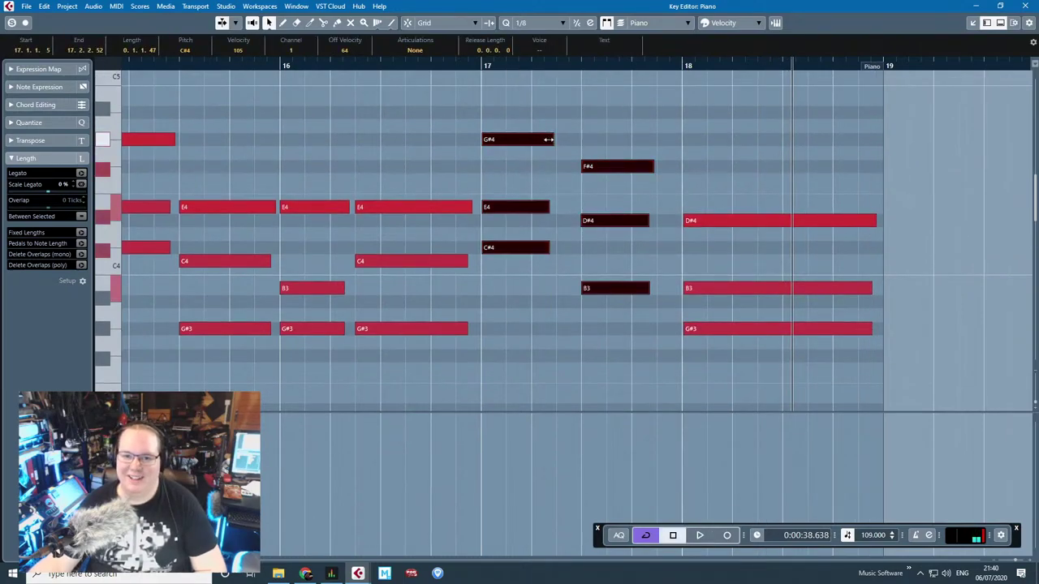
drag(549, 139, 568, 140)
click(1025, 6)
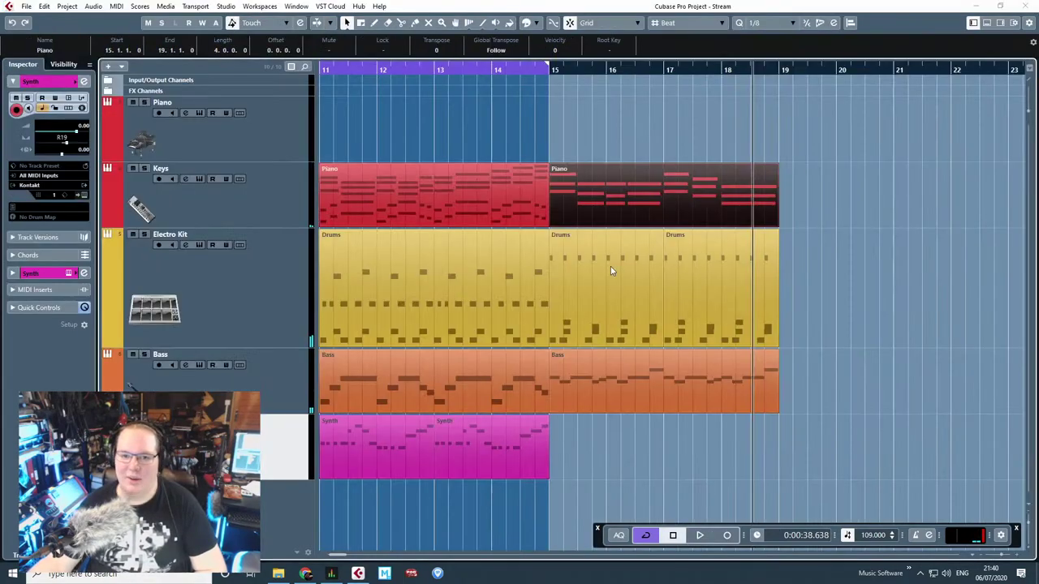
Step: Play the arrangement from bar 15, and duplicate the Keys, drum and bass clips of bars 15 to 19 to bar 19
click(550, 71)
key(space)
click(893, 354)
key(g)
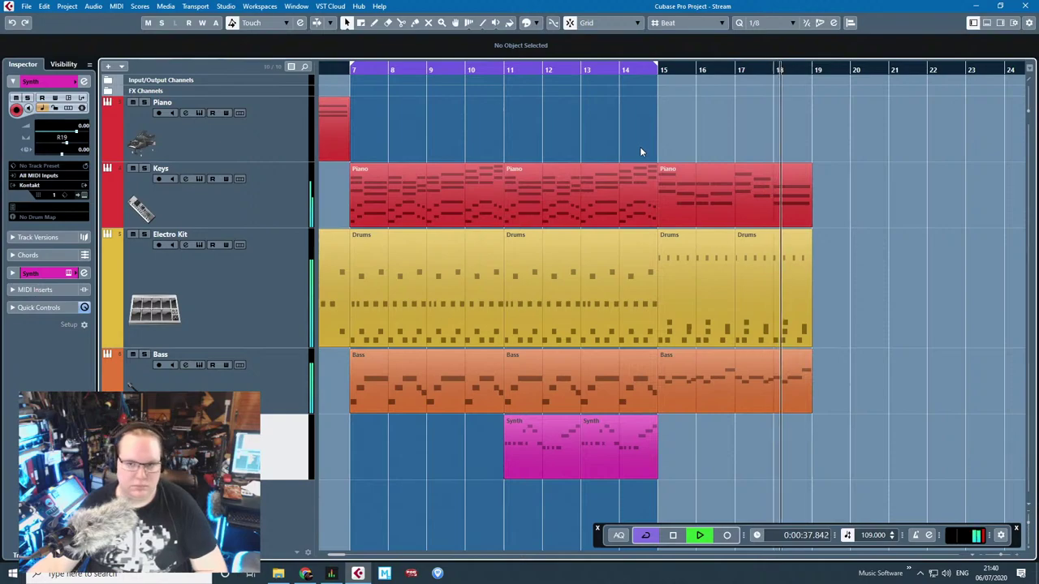
key(space)
drag(828, 139, 685, 395)
key(ctrl+d)
Step: Duplicate all clips between bars 7 and 23 so that the copies fill bars 23 to 39
click(745, 435)
click(862, 208)
key(g)
drag(843, 448, 483, 183)
key(ctrl+d)
scroll(593, 150, down, 2)
click(592, 147)
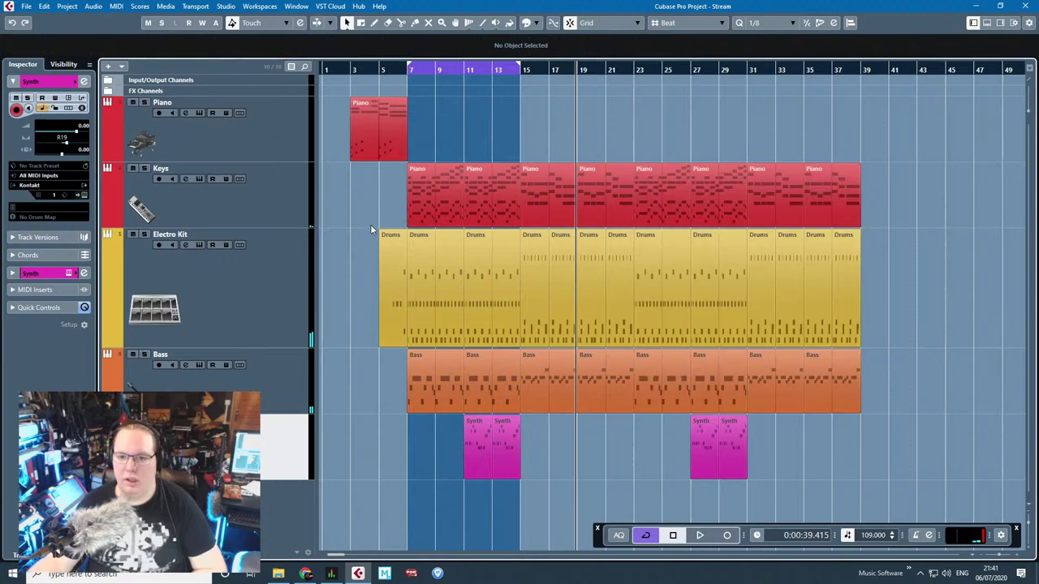
scroll(371, 224, up, 1)
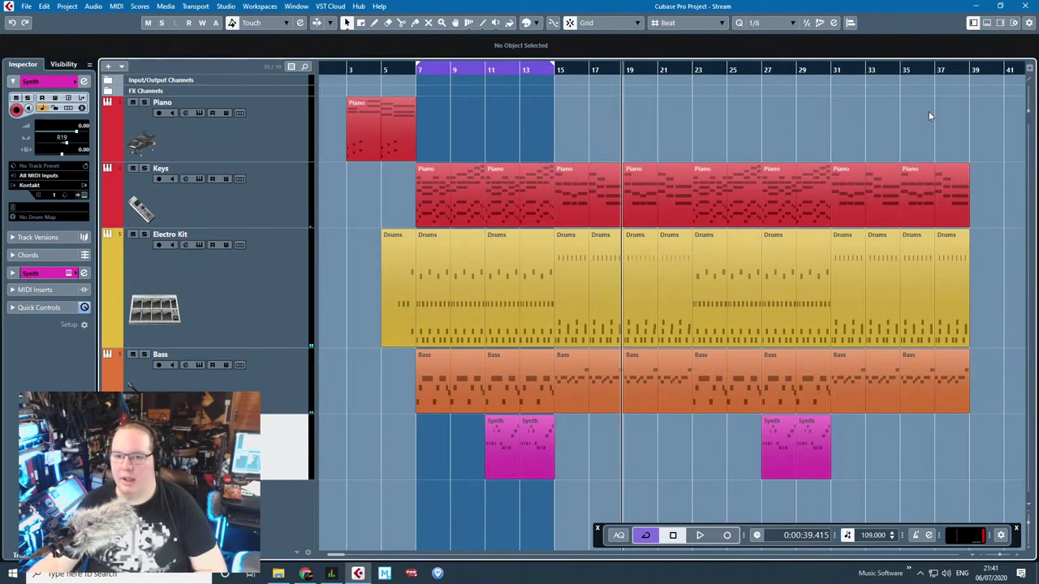
Step: Remove the drum clips from bar 33 onward and delete the D1, D#1 and E1 notes in the bar 31 drum clip
scroll(941, 146, right, 4)
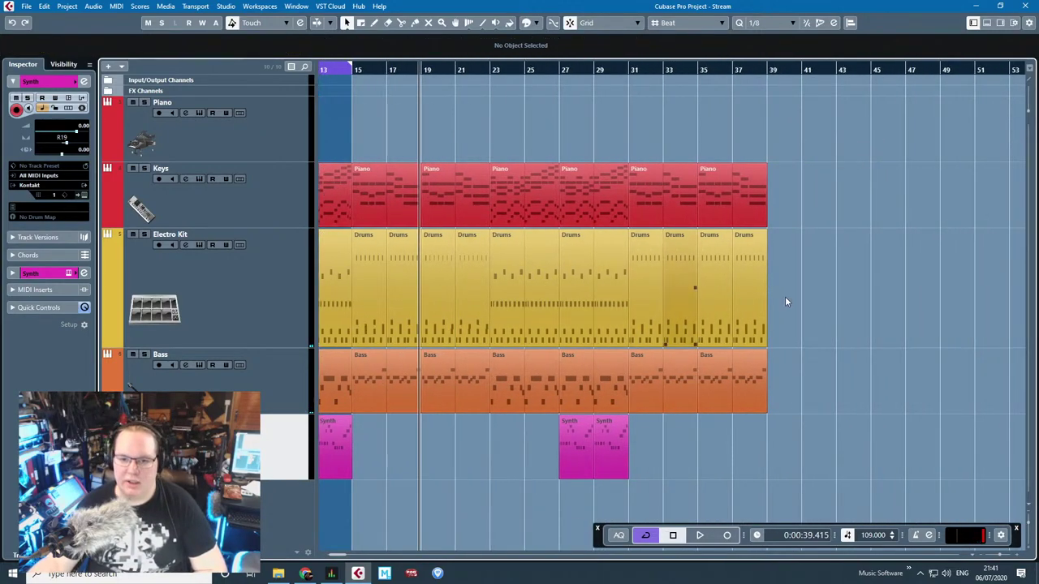
drag(791, 297, 670, 315)
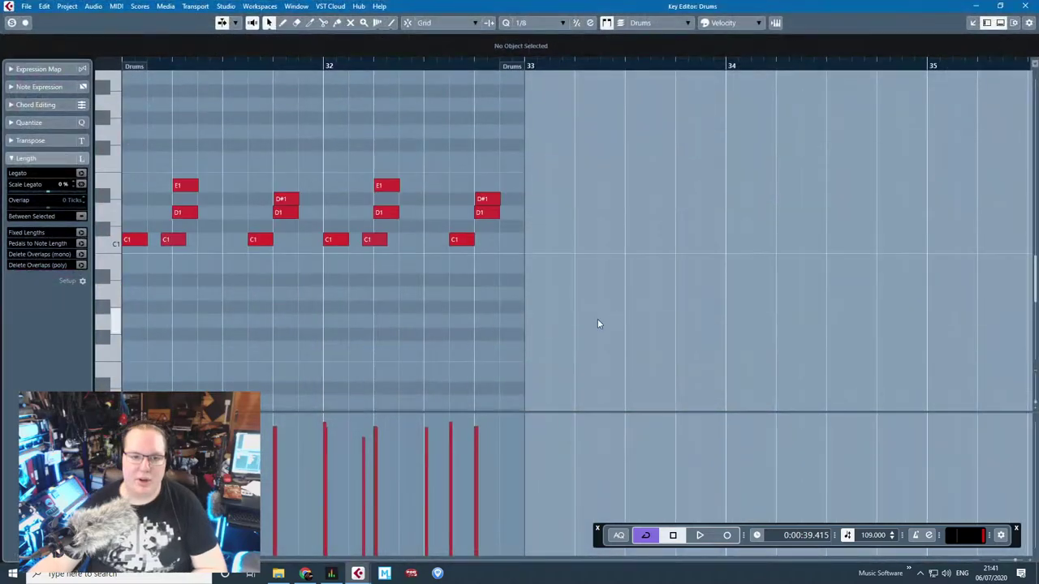
drag(598, 319, 260, 271)
drag(265, 240, 289, 243)
drag(684, 131, 269, 209)
key(Delete)
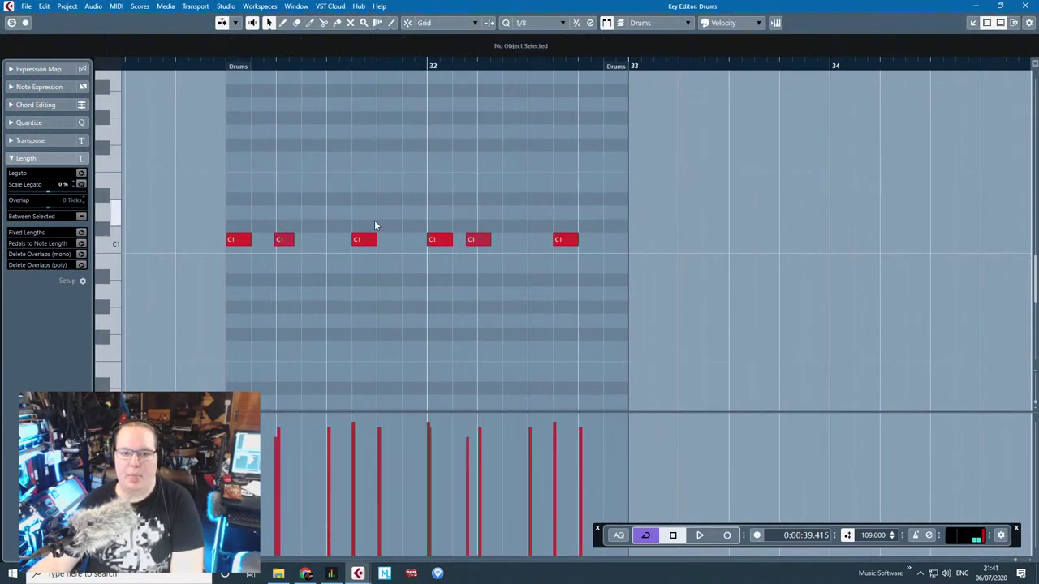
Step: Delete all but the first two C1 kick notes and duplicate those to put a kick on every beat of bars 31 and 32
drag(375, 220, 568, 280)
key(Delete)
drag(545, 290, 183, 195)
key(ctrl+d)
key(j)
drag(305, 242, 346, 244)
drag(410, 280, 211, 203)
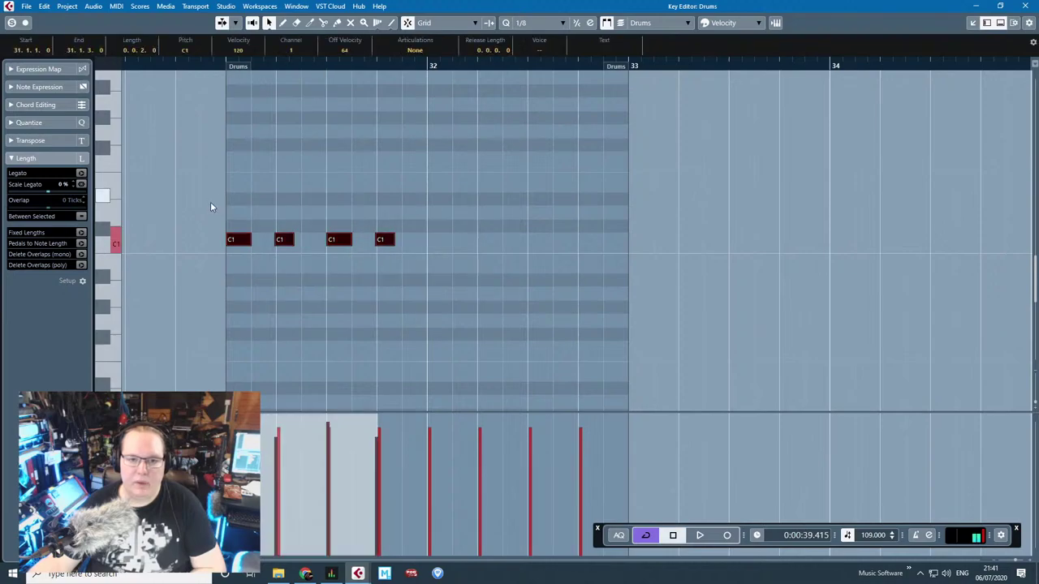
key(ctrl+d)
drag(415, 242, 448, 242)
Step: Delete all the F#2 notes in the bar 31 drum clip and close the editor
scroll(559, 257, up, 3)
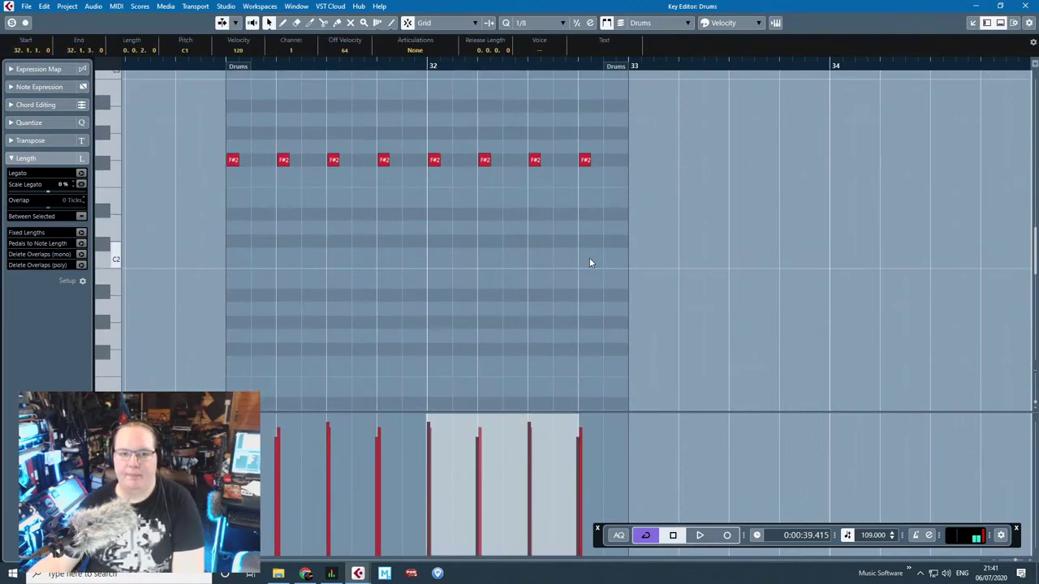
drag(626, 246, 188, 136)
key(Delete)
click(1027, 5)
Step: Duplicate the kick clip through to bar 39 and glue the last two copies into one clip from bar 35 to 39
key(ctrl+d)
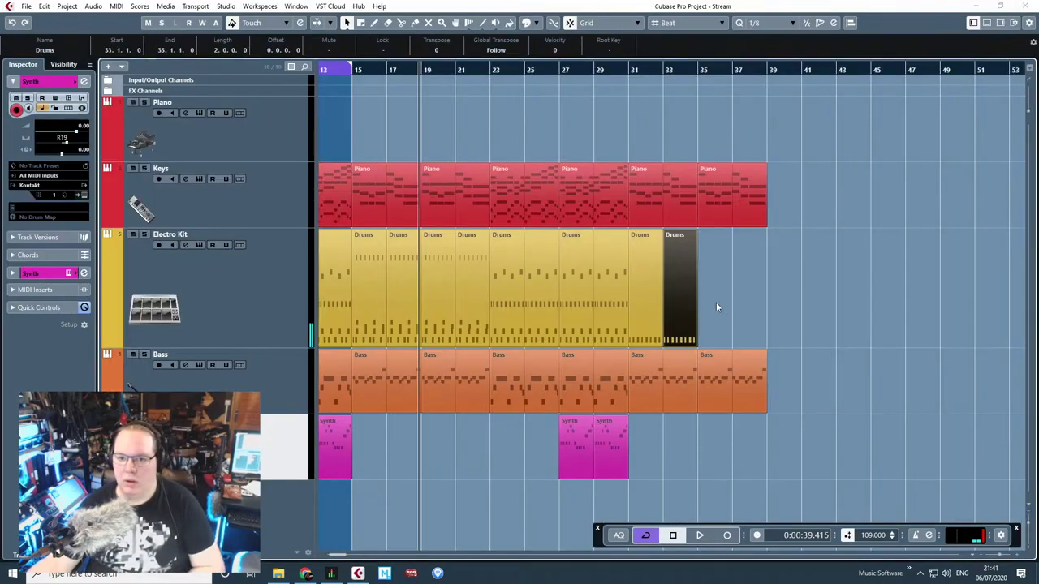
scroll(717, 305, up, 2)
key(ctrl+d)
key(ctrl+d)
key(4)
click(728, 306)
key(1)
Step: In the bar 35 to 39 drum clip, copy all the C1 notes to F#1 on the off-beats, half a beat after each kick
double_click(734, 310)
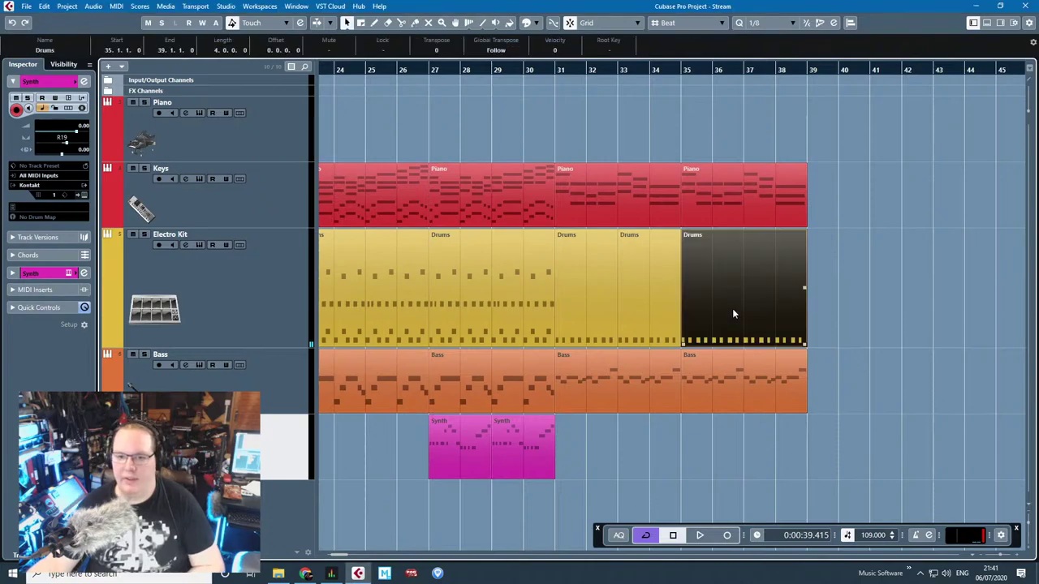
drag(805, 315, 367, 200)
key(ctrl+d)
scroll(698, 256, up, 2)
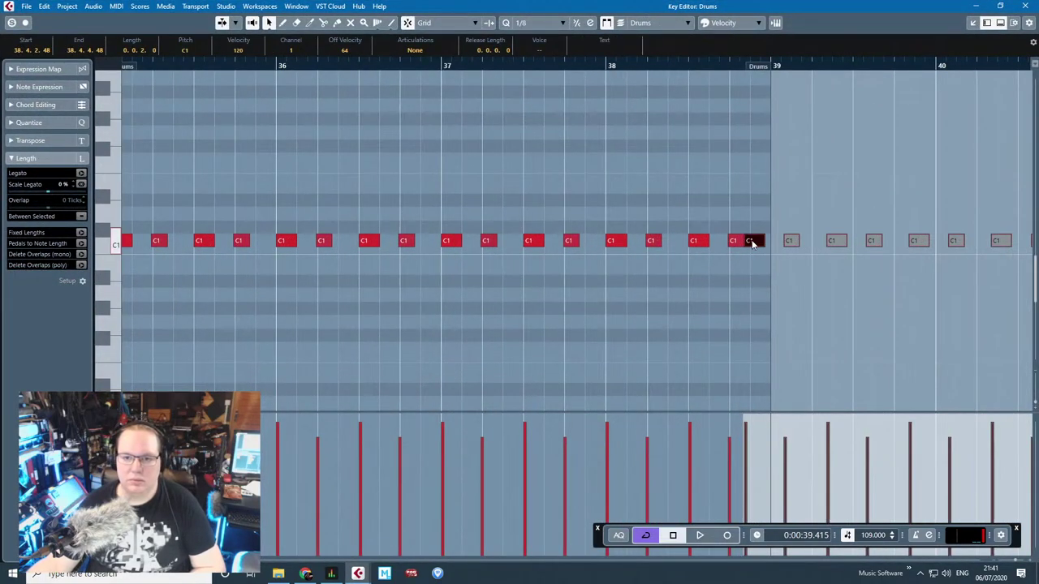
drag(751, 241, 150, 153)
drag(162, 174, 121, 169)
scroll(122, 169, left, 2)
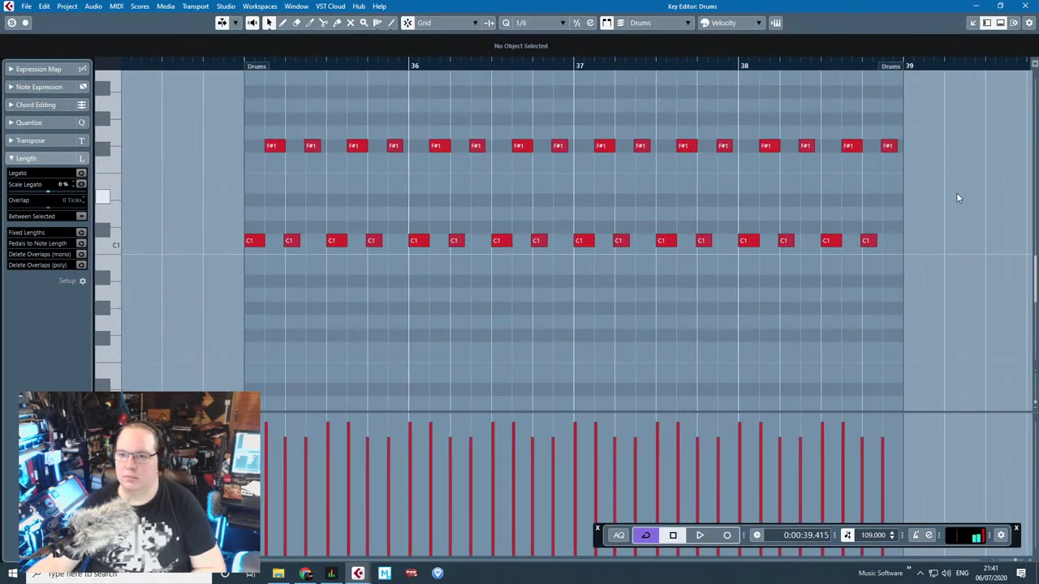
Step: Move all the off-beat F#1 notes up to G#1 at velocity 75 and play the drum clip from bar 35
drag(970, 180, 209, 97)
drag(271, 146, 272, 118)
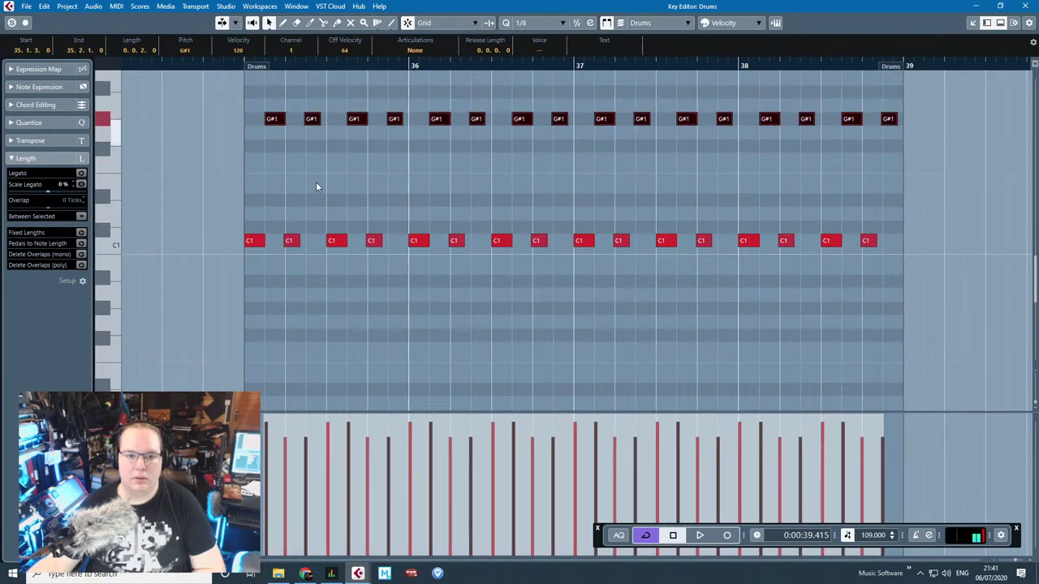
drag(416, 420, 445, 446)
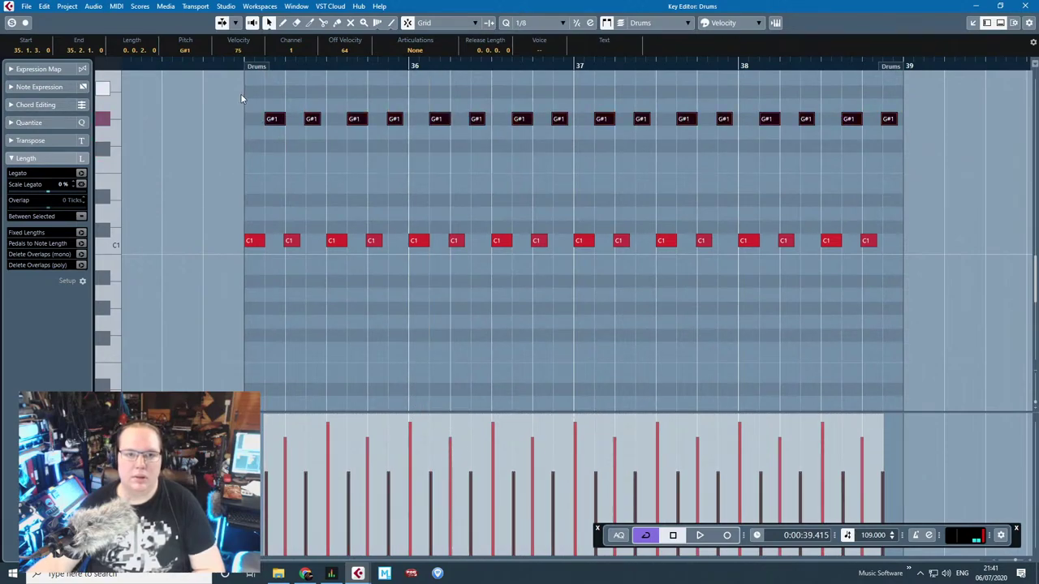
click(246, 65)
key(space)
click(610, 173)
Step: Delete the last two G#1 notes in bar 38, put a D1 note on beat 4 instead of the kick, and close the editor
scroll(624, 174, up, 2)
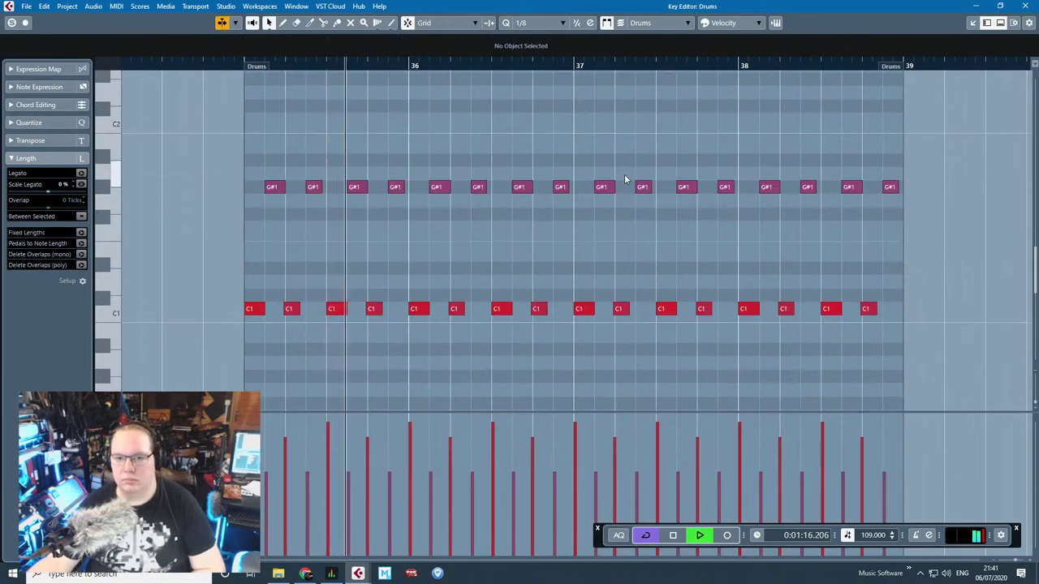
scroll(835, 243, up, 2)
drag(953, 343, 852, 113)
key(Delete)
drag(874, 232, 891, 284)
click(944, 88)
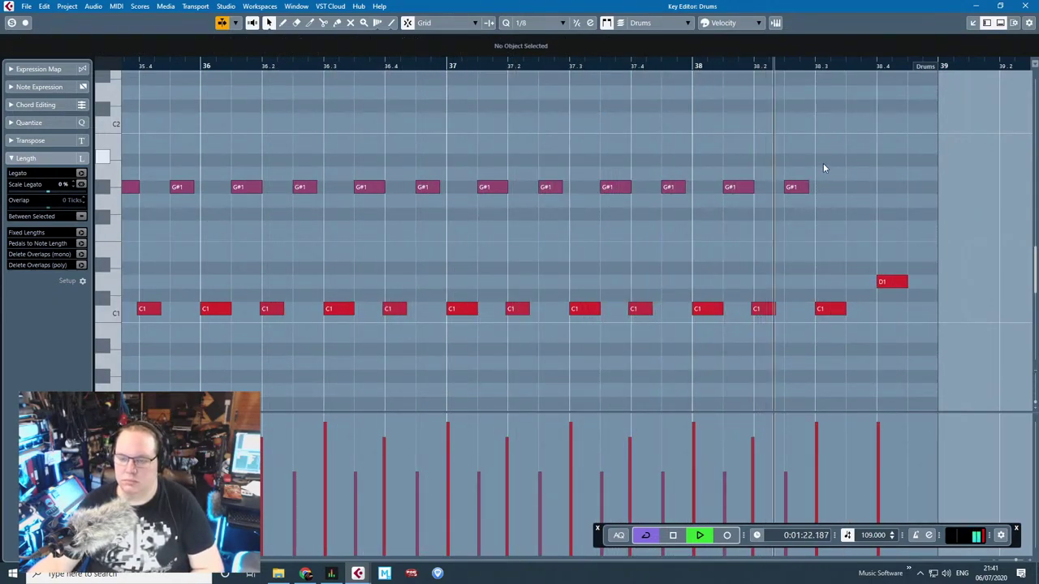
key(space)
click(1026, 6)
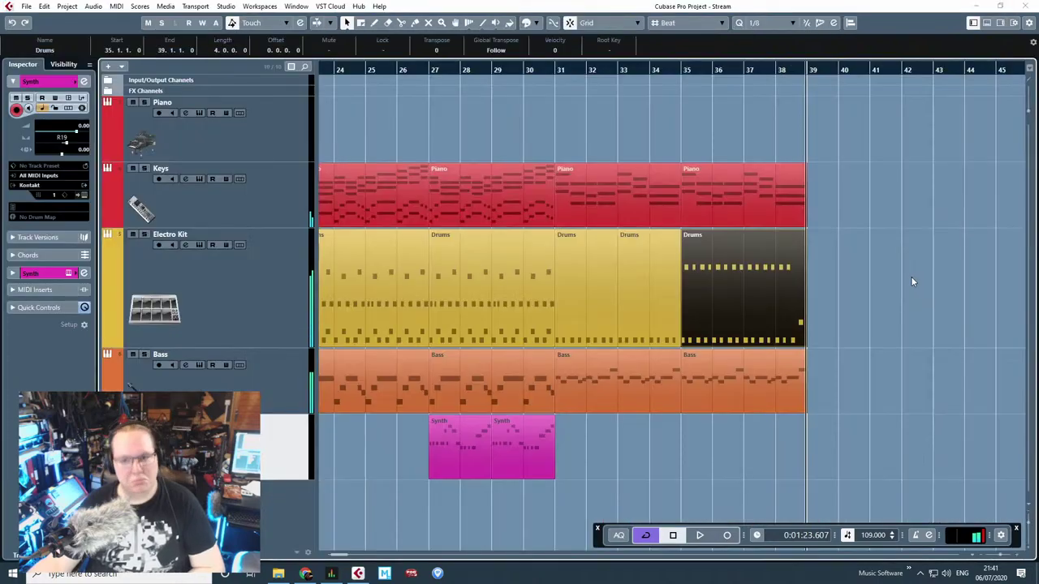
scroll(911, 280, down, 2)
drag(907, 398, 728, 382)
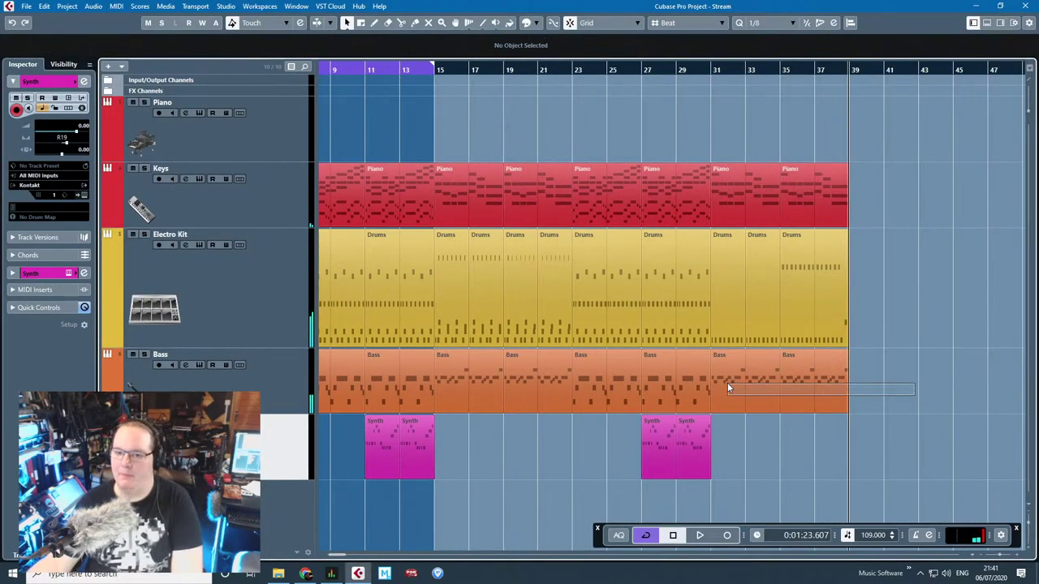
key(Delete)
drag(890, 145, 776, 220)
click(809, 373)
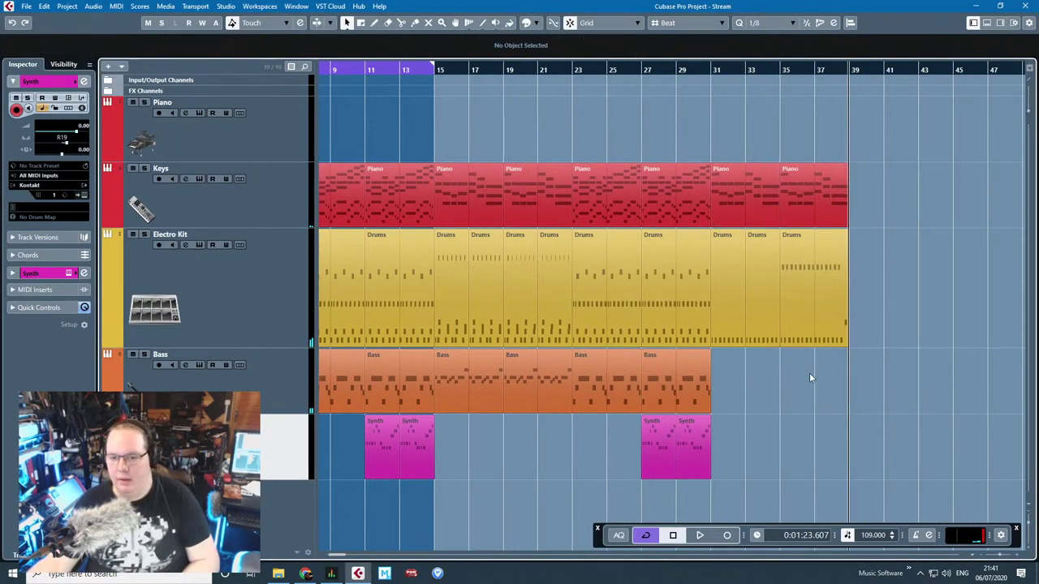
key(ctrl+z)
Step: Delete the Keys clips from bar 31 to 39, and in the bar 31 bass clip delete every note except the first C#2
drag(929, 149, 744, 188)
click(787, 395)
double_click(752, 390)
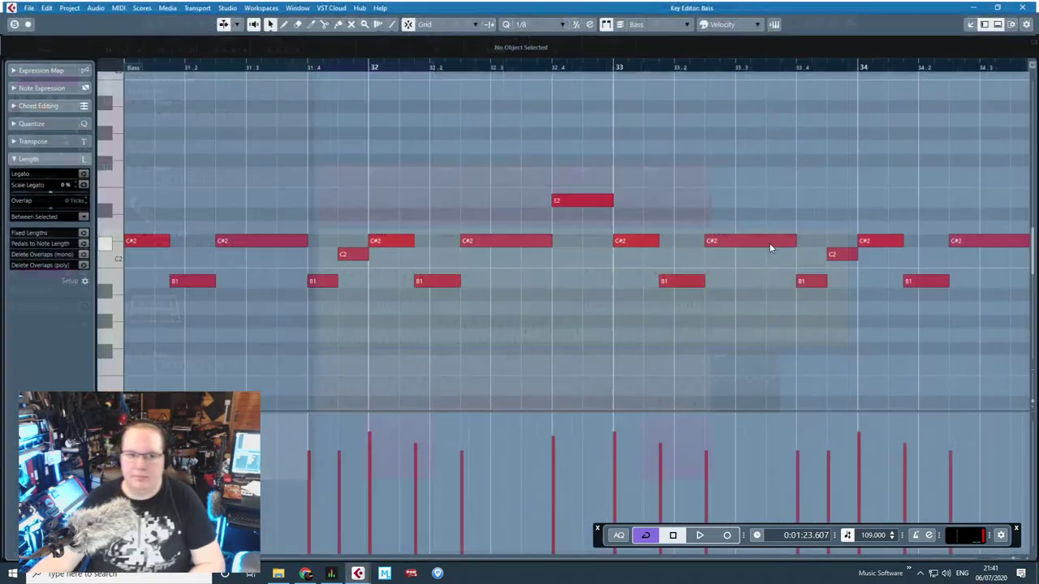
drag(962, 359, 419, 131)
key(Delete)
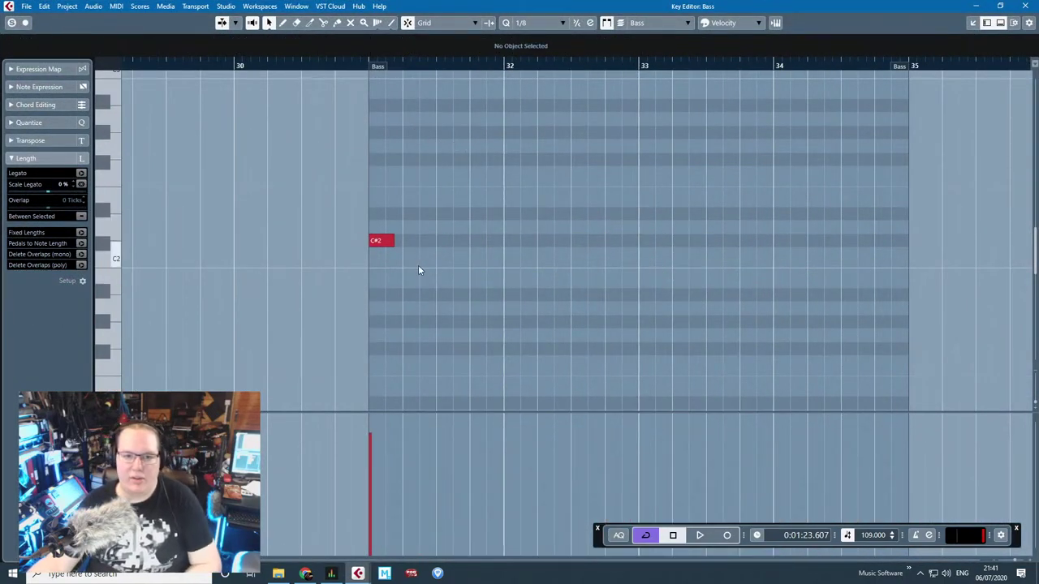
Step: Duplicate the C#2 bass note onto every beat of bar 31 and lower the velocity of beats 2 and 4 to 80 and 93
scroll(398, 242, up, 1)
key(ctrl+d)
drag(391, 240, 414, 245)
drag(471, 269, 303, 200)
key(ctrl+d)
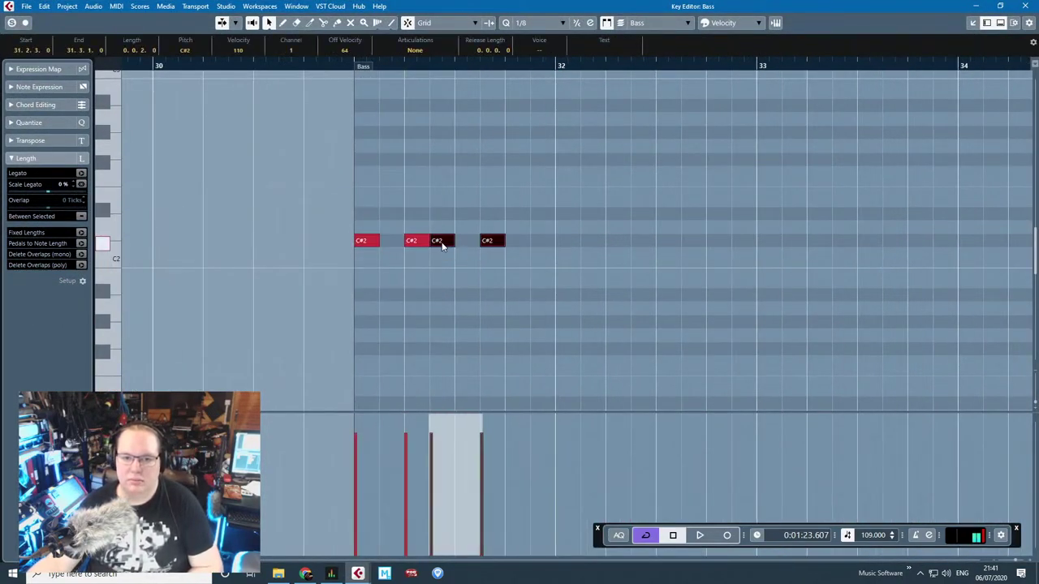
drag(441, 245, 467, 245)
click(406, 466)
click(506, 452)
click(473, 292)
Step: Duplicate the four C#2 bass notes onto the beats of bar 32
key(ctrl+a)
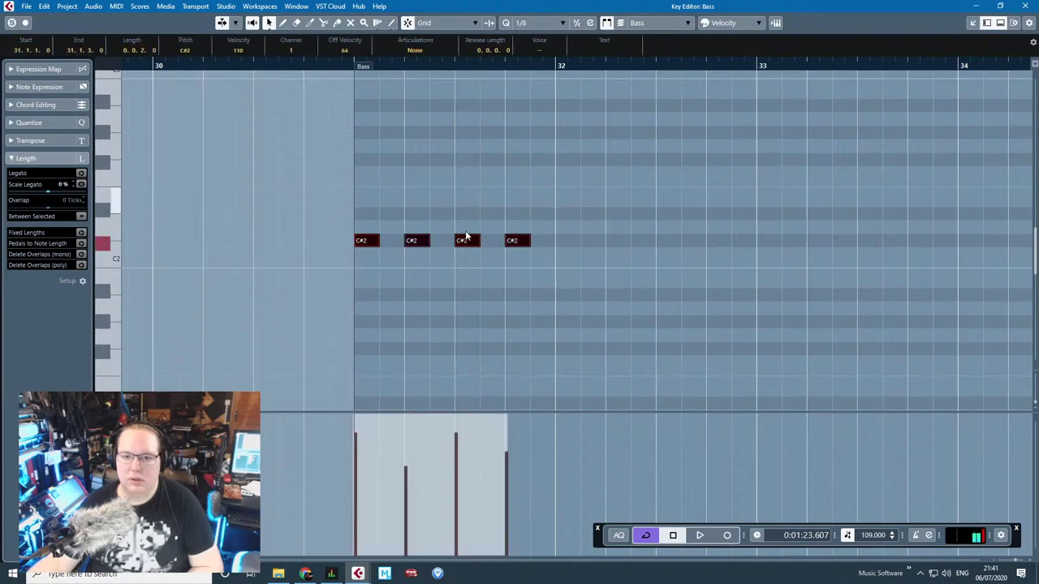
key(ctrl+d)
drag(555, 243, 577, 243)
Step: Add an octave-higher C#3 copy half a beat into bar 31, and duplicate both bars of bass notes into bars 33 and 34
drag(353, 281, 414, 215)
key(ctrl+d)
click(411, 180)
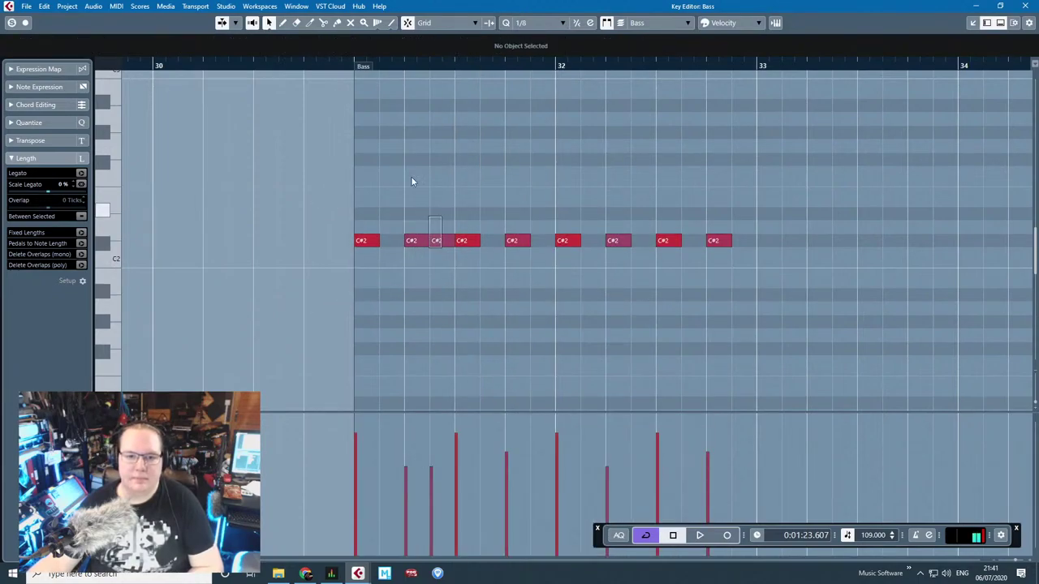
mouse_move(441, 247)
mouse_down()
mouse_move(451, 252)
mouse_move(440, 231)
mouse_up()
key(shift+Down)
key(shift+Up)
key(shift+Up)
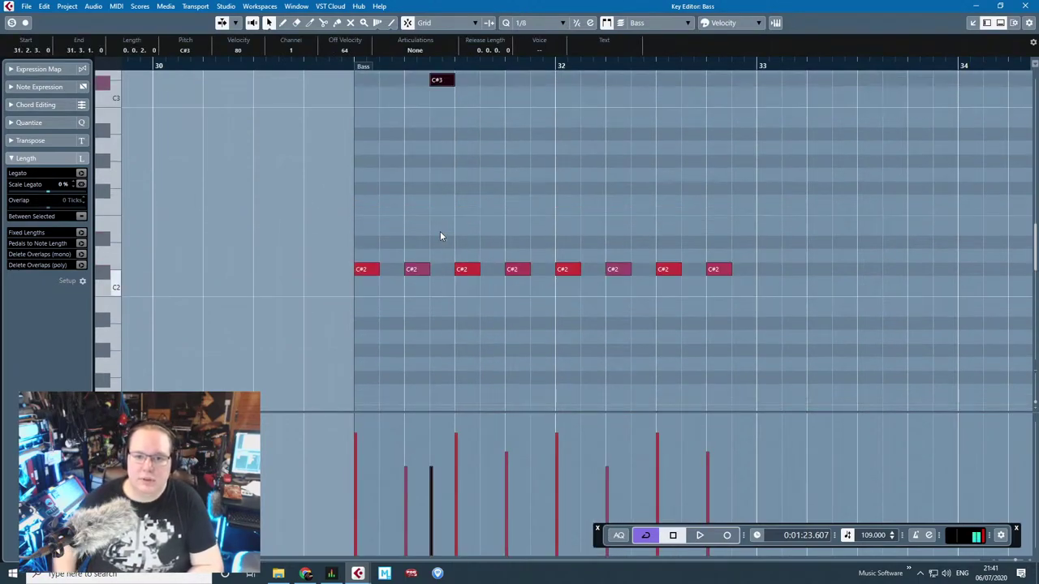
drag(437, 81, 820, 321)
key(ctrl+d)
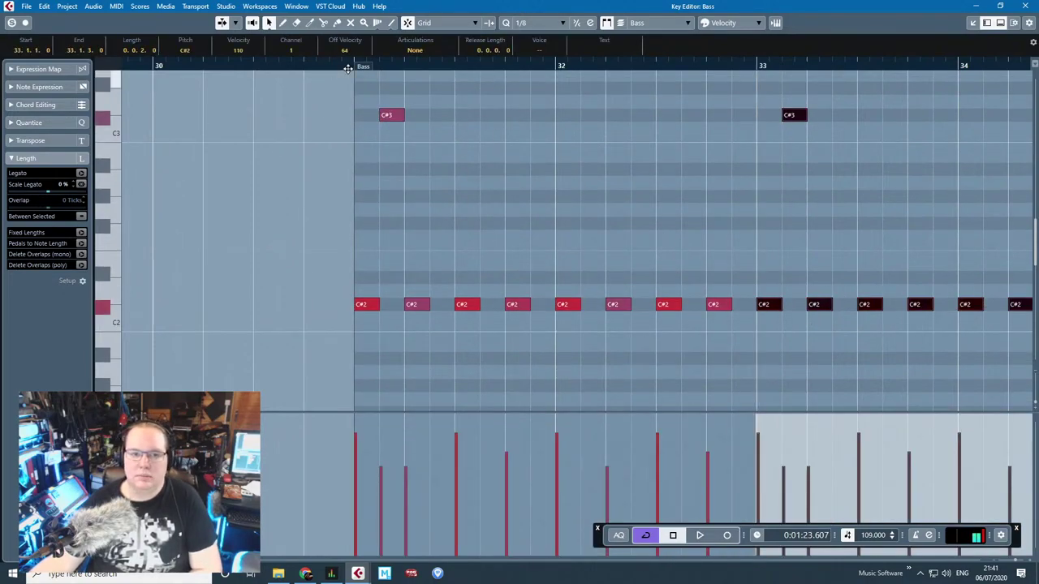
Step: Play back the new bass line from bar 31
key(space)
key(g)
drag(713, 229, 1030, 223)
scroll(406, 314, up, 3)
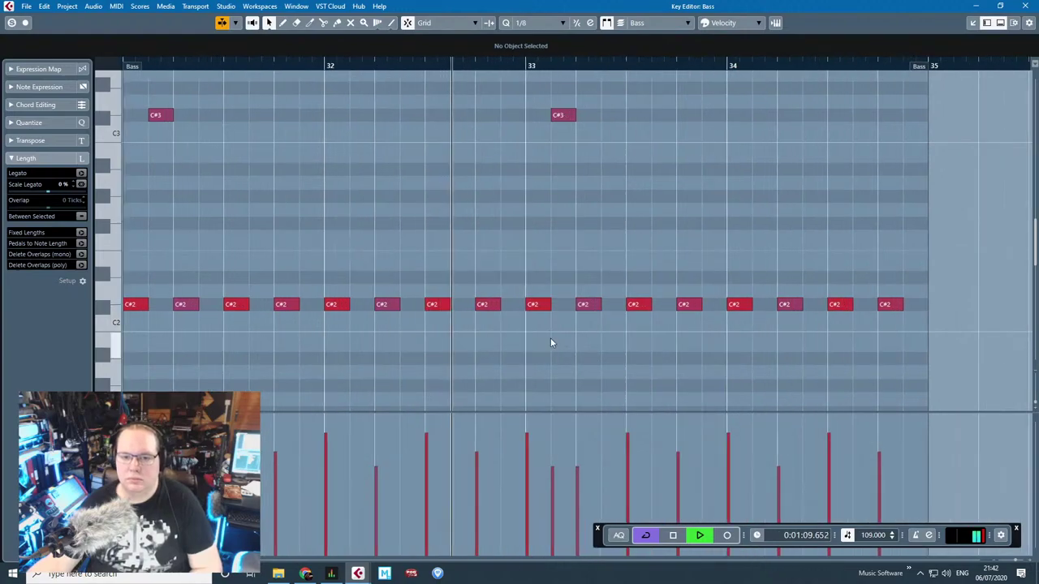
key(space)
Step: Add a B1 note on the last off-beat of bars 32 and 34 in the bass clip by copying the beat 4 notes
drag(473, 343, 500, 277)
key(ctrl+d)
drag(515, 306, 518, 341)
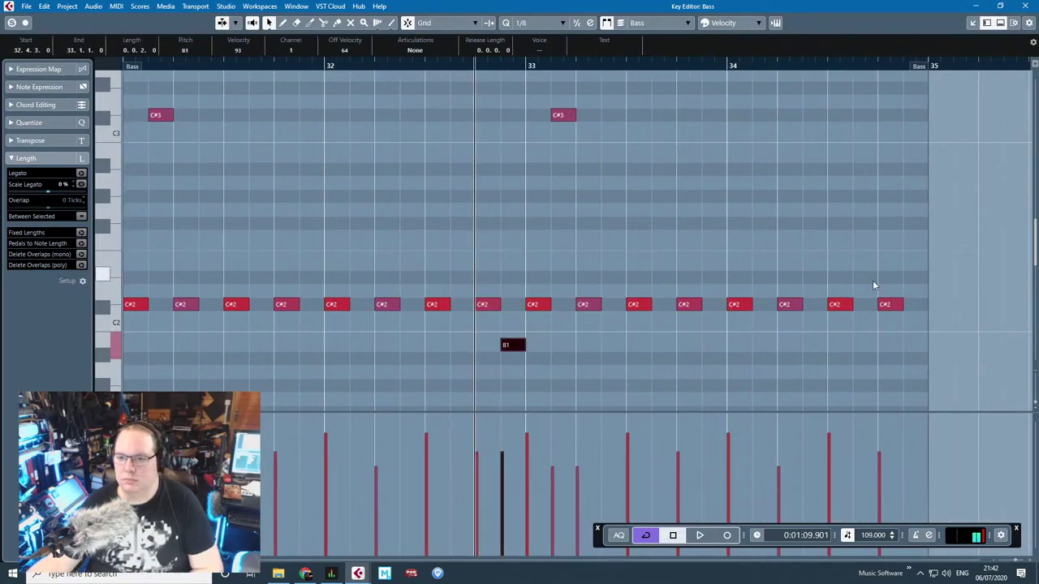
click(892, 306)
key(ctrl+d)
drag(914, 306, 921, 346)
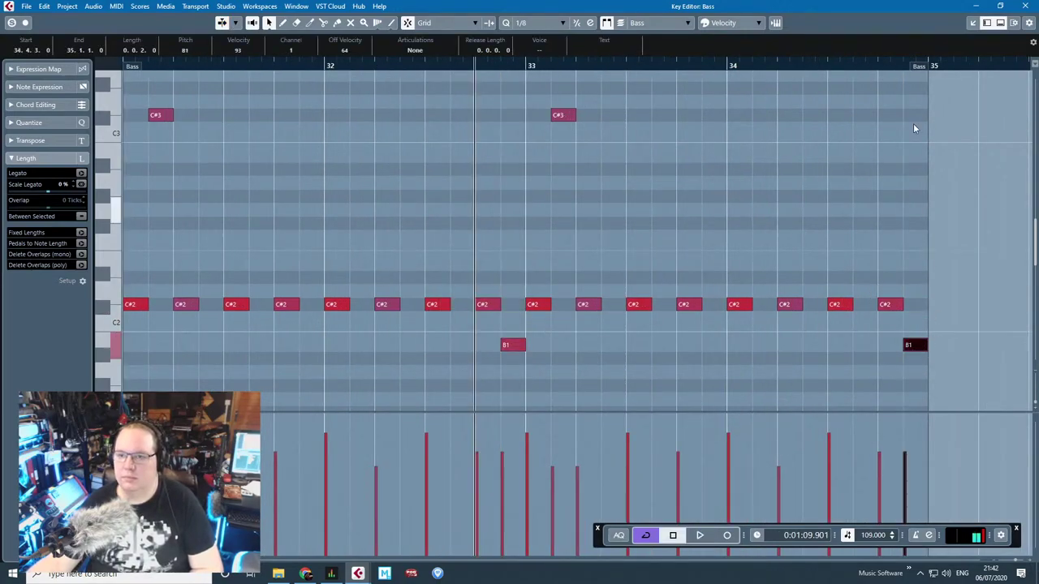
Step: Close the editor and replace the bar 35 to 39 bass clip with a duplicate of the new bar 31 bass clip
click(1026, 5)
drag(880, 383, 767, 376)
key(ctrl+d)
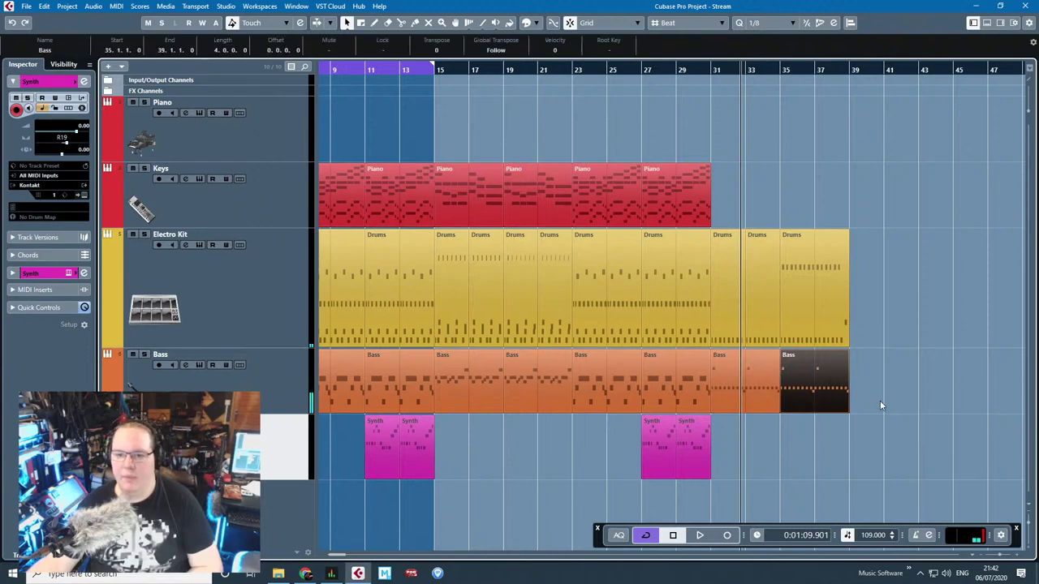
Step: Copy the keys, drums, bass and synth clips of bars 23 to 31 to bars 39 to 47, and extend the cycle range to bar 47
key(g)
click(747, 316)
key(h)
key(h)
drag(543, 106, 591, 147)
mouse_move(634, 115)
mouse_down()
mouse_move(645, 423)
mouse_move(571, 493)
mouse_up()
key(ctrl+d)
drag(680, 387, 784, 390)
click(686, 134)
scroll(686, 137, left, 3)
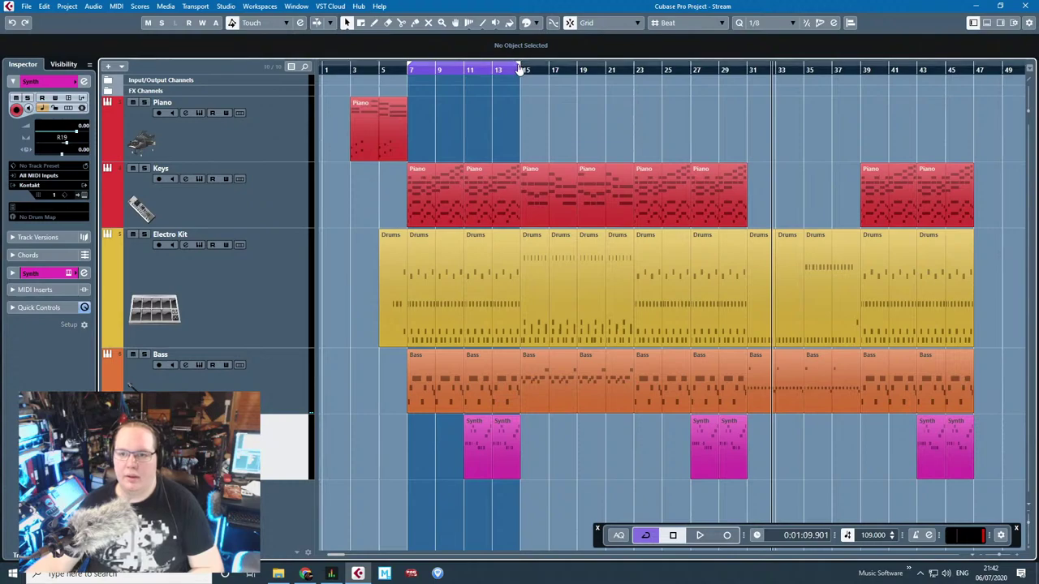
drag(522, 68, 974, 110)
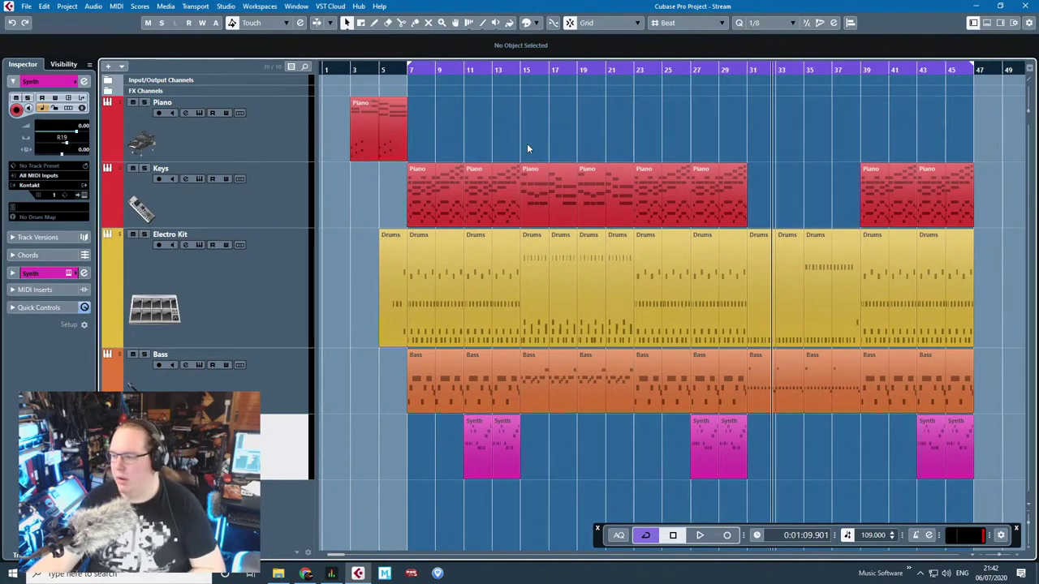
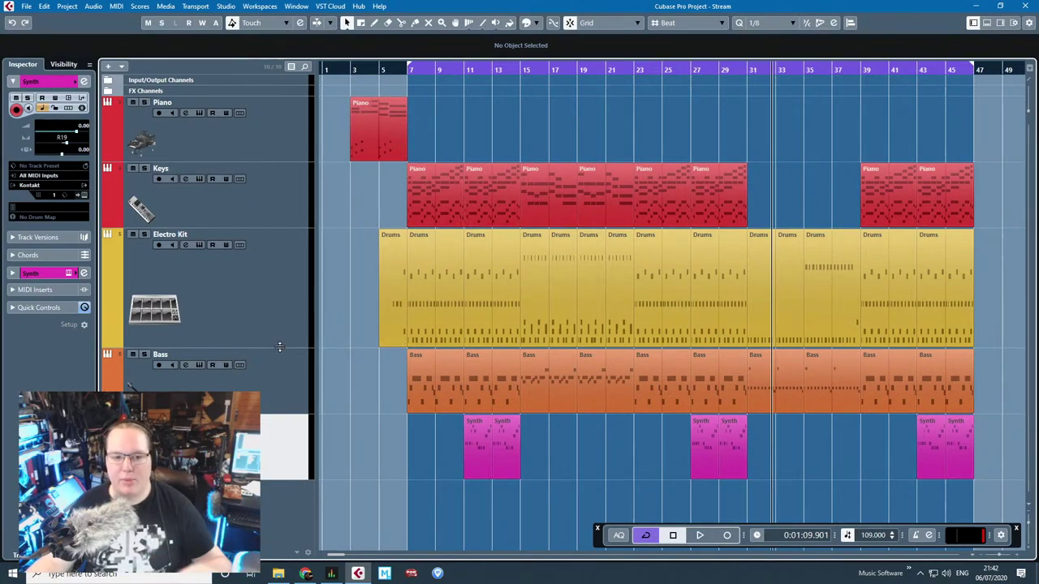
Step: Reduce the Electro Kit track's height and colour all main-section clips in bars 7–15, 23–31 and 39–47 gold
drag(279, 346, 285, 314)
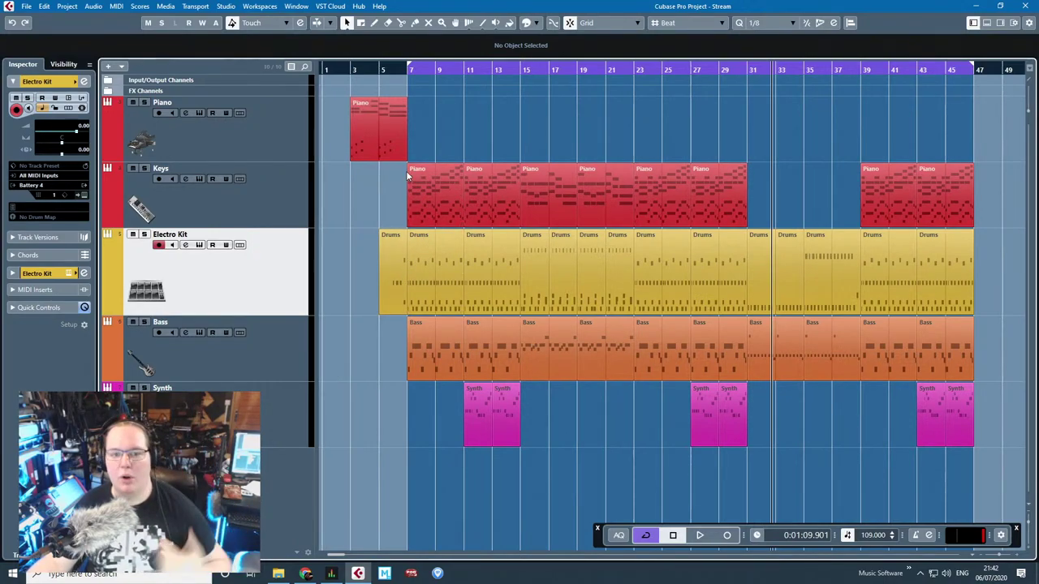
drag(443, 133, 514, 447)
drag(648, 131, 726, 467)
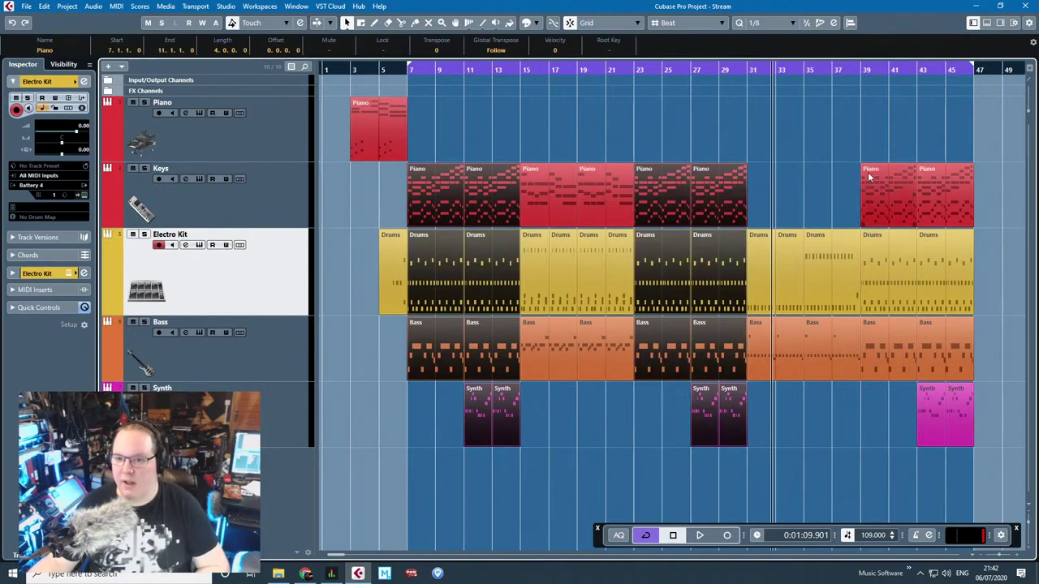
drag(881, 146, 944, 482)
click(538, 24)
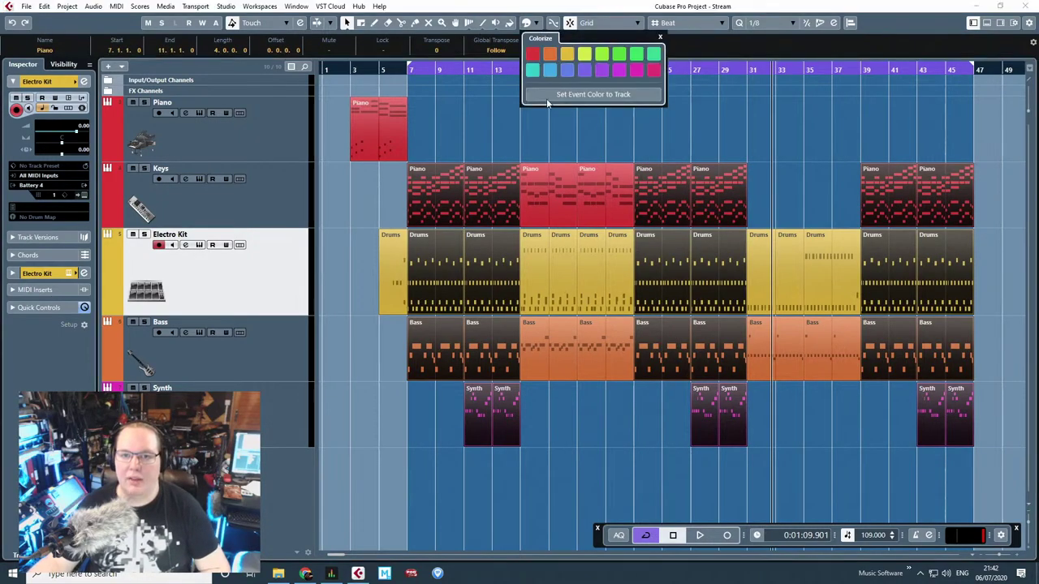
click(569, 65)
Step: Colour the keys, drums and bass clips of the contrasting section in bars 15 to 23 purple
drag(598, 148, 536, 358)
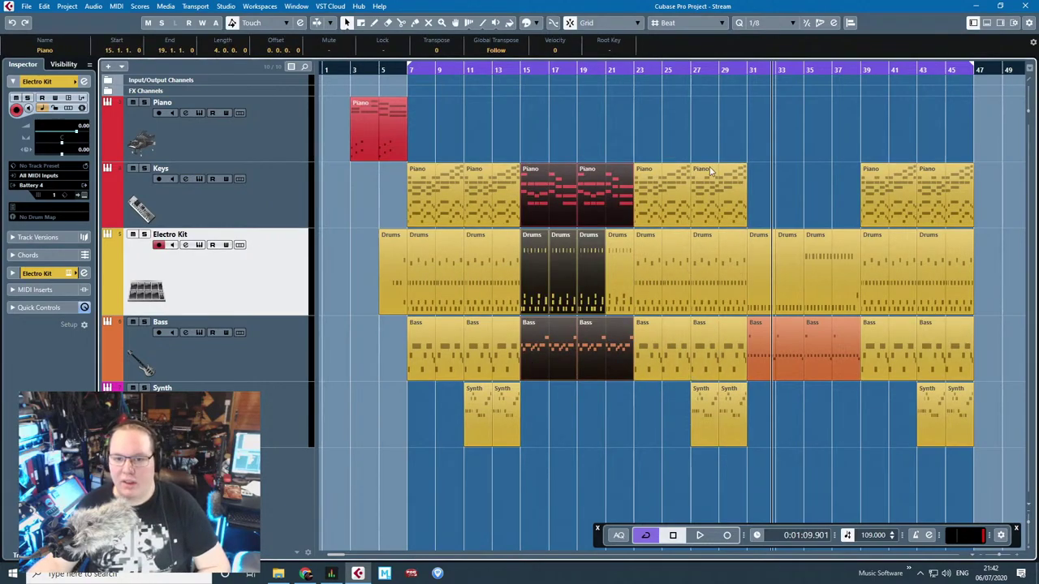
shift+click(621, 259)
click(536, 24)
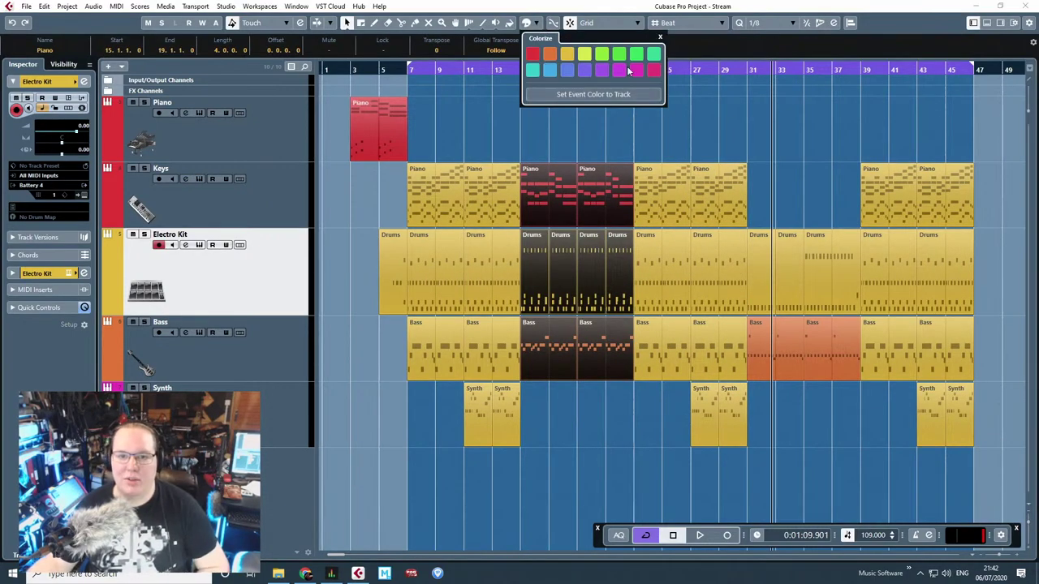
click(584, 70)
click(785, 151)
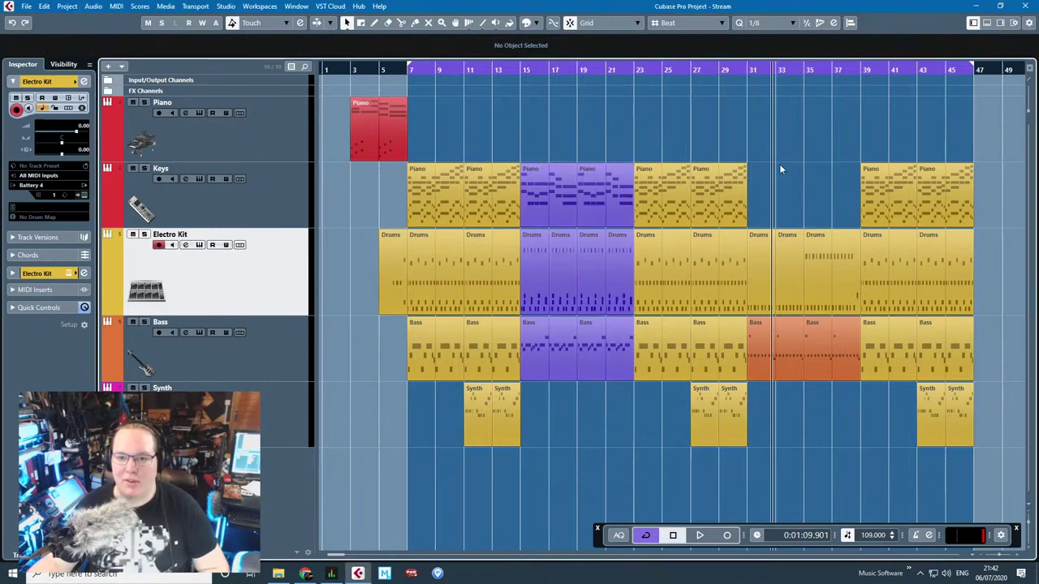
Step: Colour the drum and bass clips from bar 31 to 39 mint green
drag(779, 164, 767, 325)
click(537, 24)
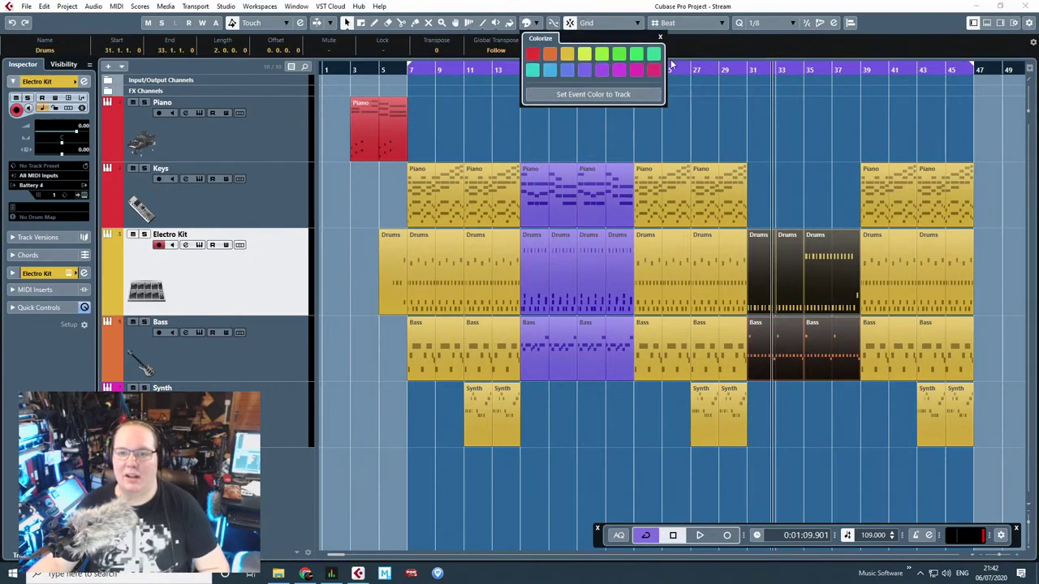
click(654, 53)
click(794, 147)
Step: Colour the intro piano clip at bar 3 and the drum clip at bar 5 lime yellow, and place the playhead just past bar 47
drag(345, 83, 394, 309)
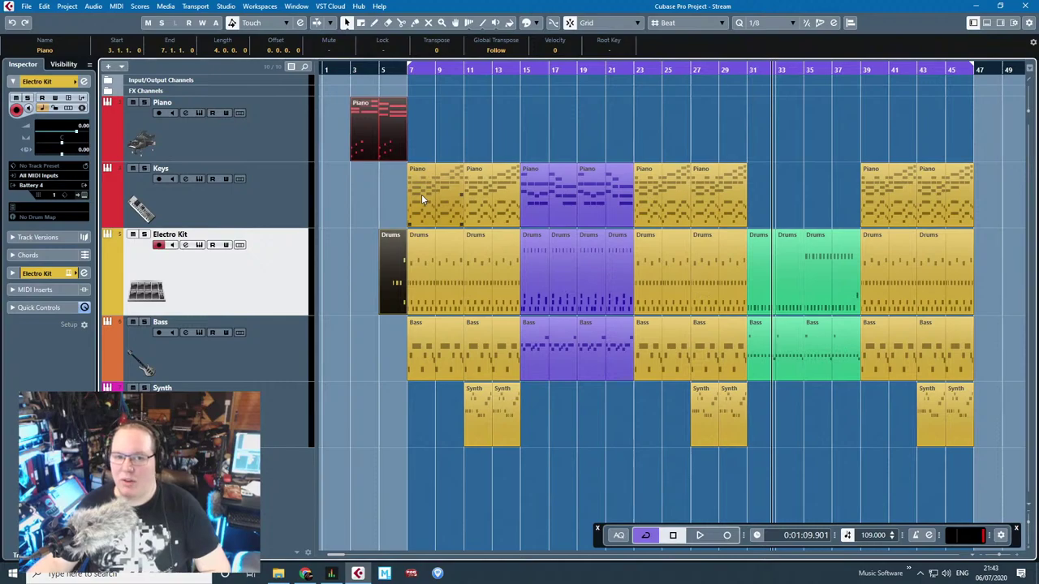
click(536, 24)
click(581, 55)
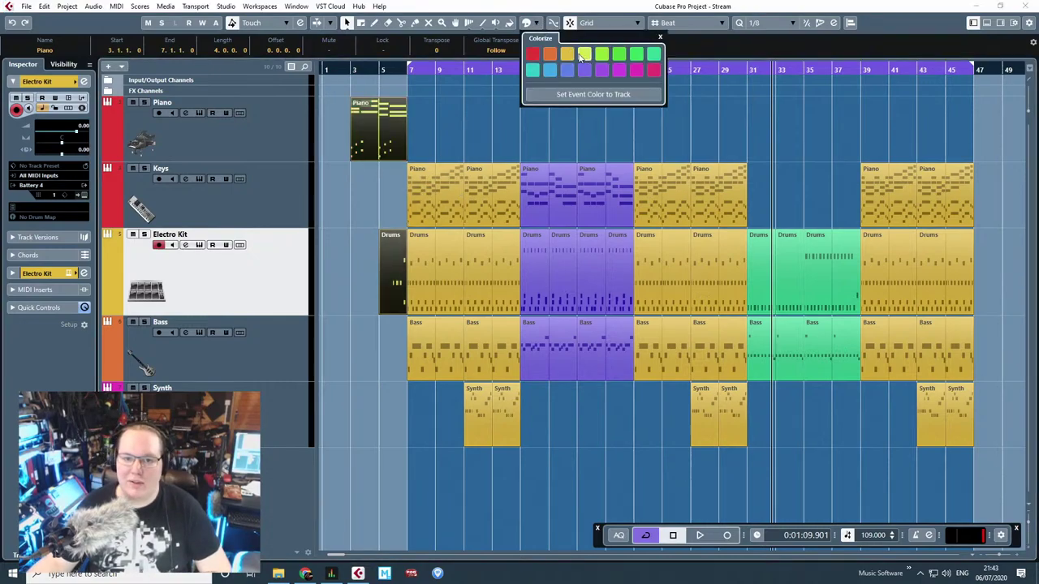
click(533, 111)
click(984, 70)
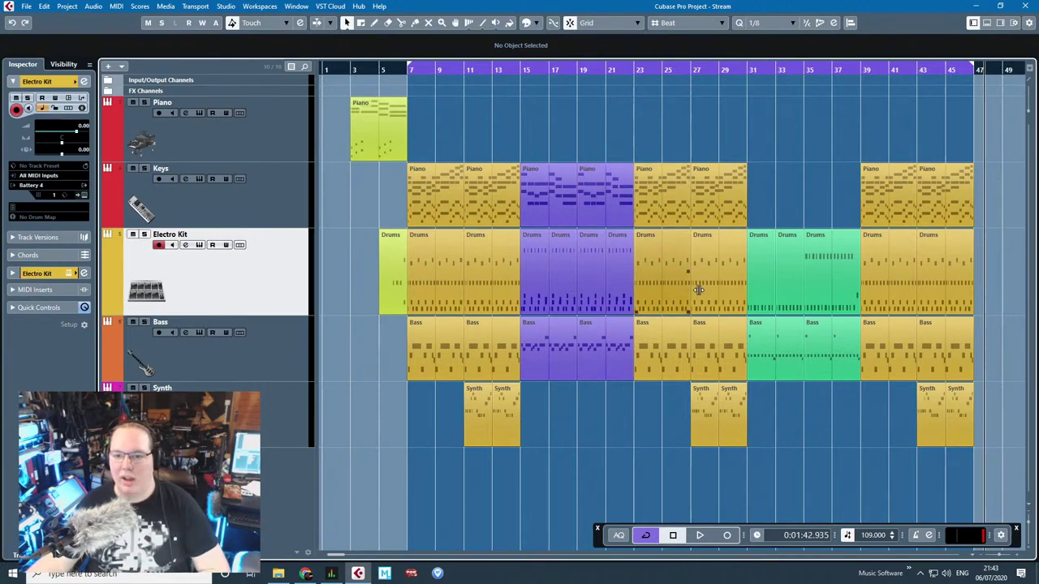
Step: Split the bar 27 drum clip at bar 30 and colour its last bar orange
ctrl+scroll(742, 382, up, 5)
key(3)
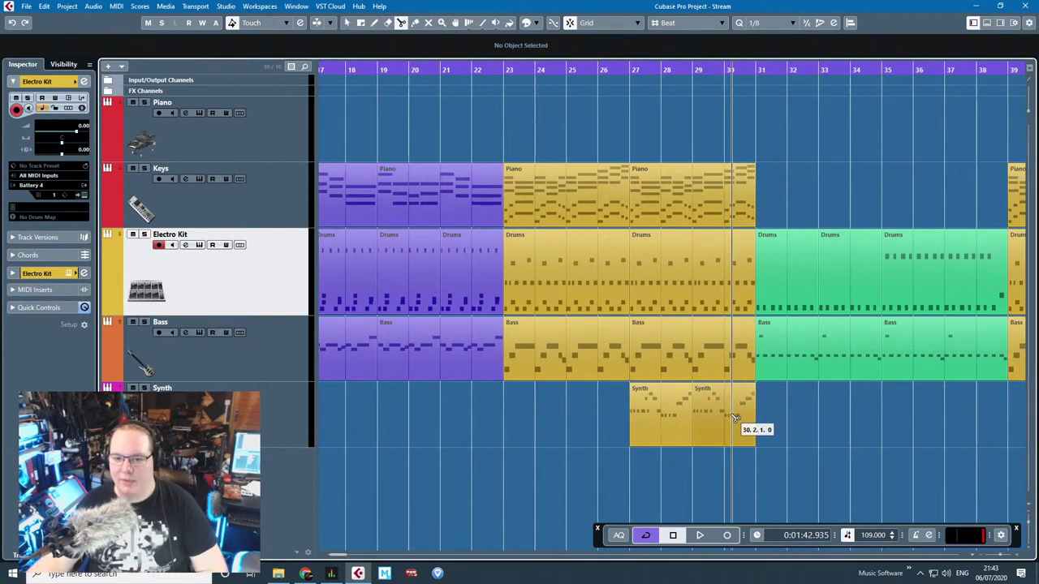
click(727, 252)
key(1)
click(738, 272)
click(553, 22)
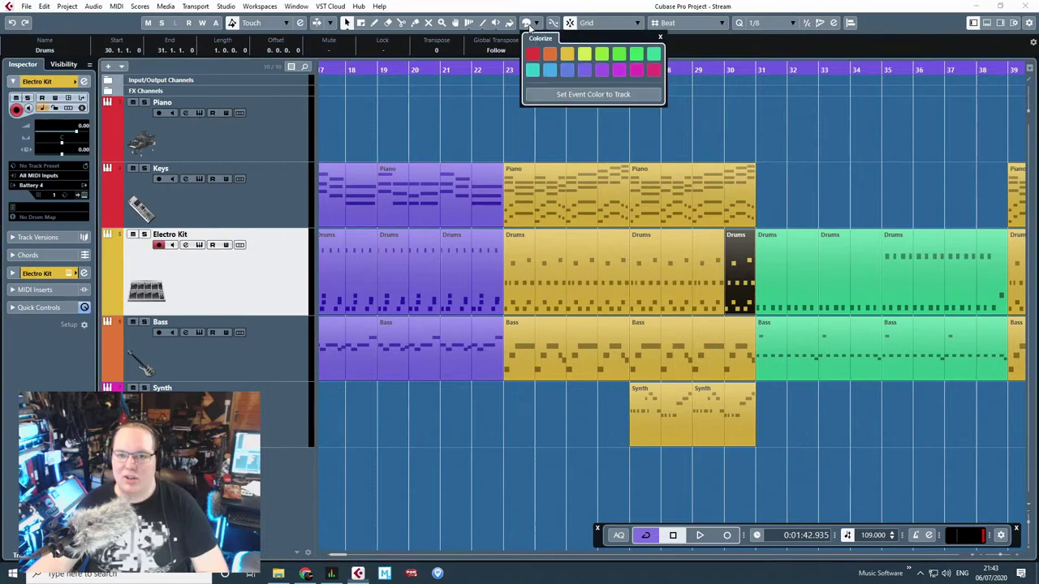
click(549, 50)
click(842, 128)
ctrl+scroll(827, 153, down, 2)
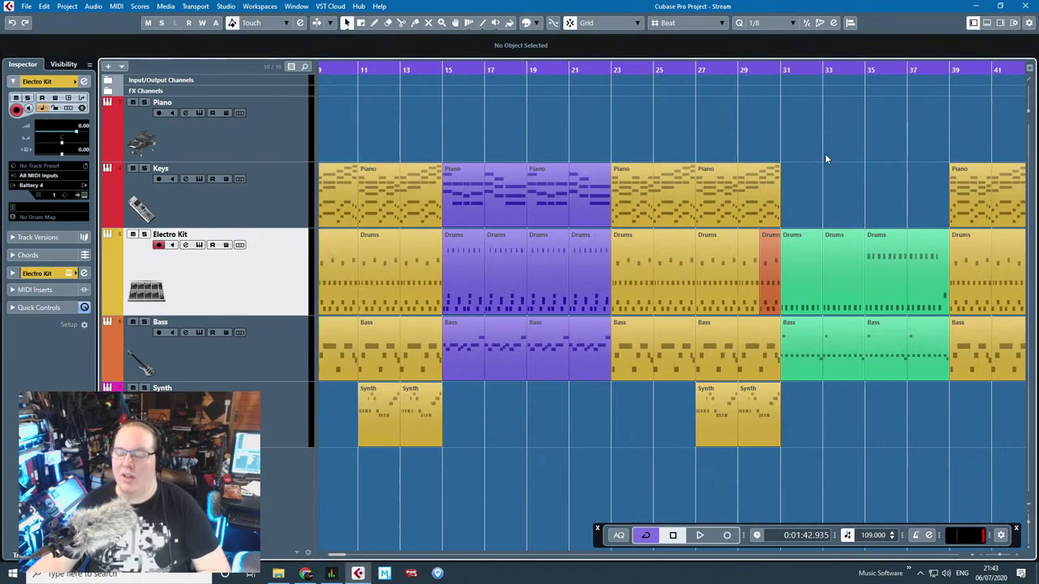
ctrl+scroll(783, 202, down, 1)
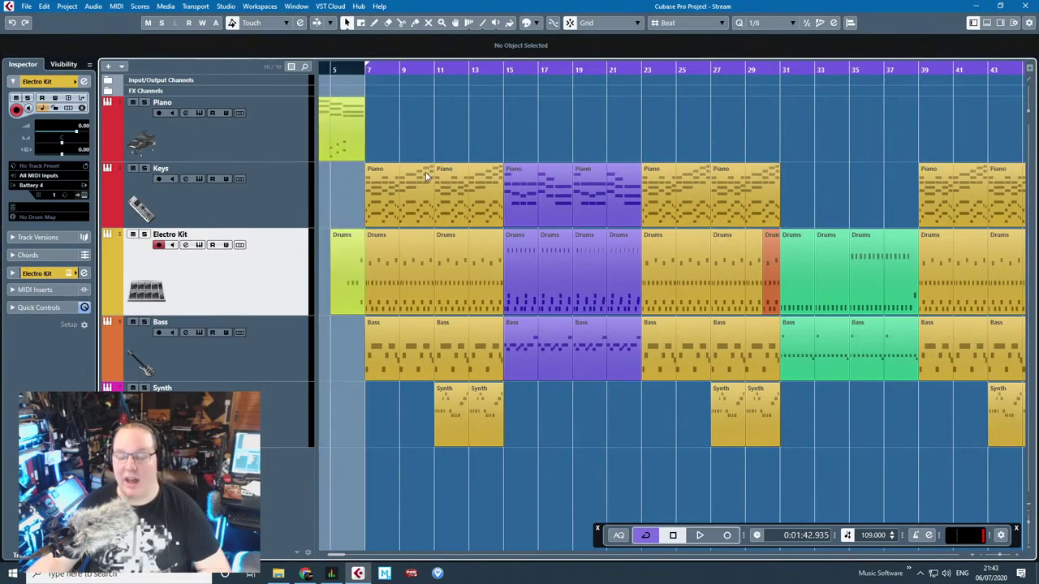
Step: Copy a four-bar keys clip from the purple contrasting section to bar 57, past the end of the arrangement
ctrl+scroll(353, 204, down, 2)
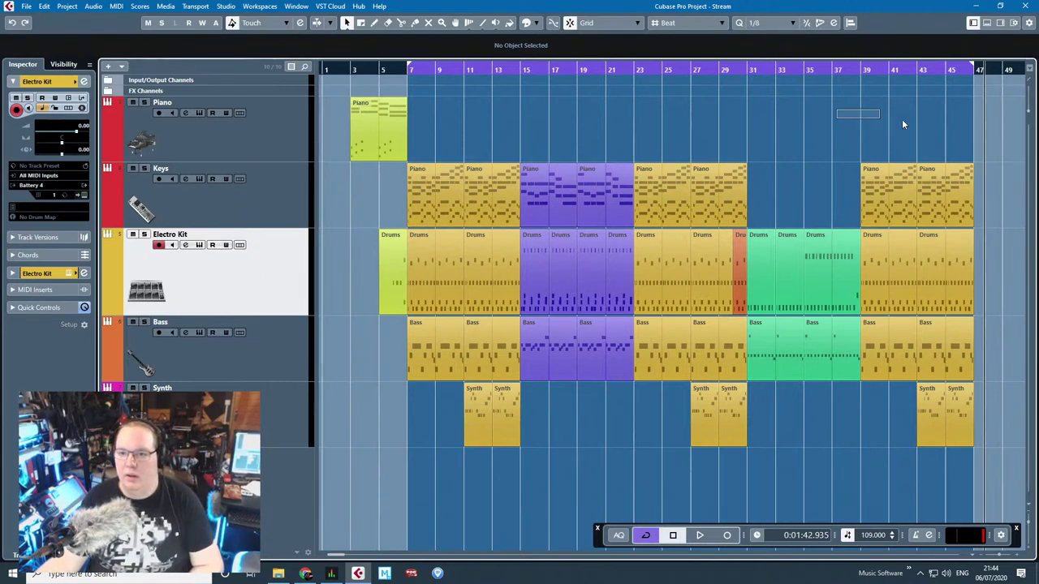
click(591, 183)
key(g)
key(g)
key(ctrl+d)
drag(471, 195, 690, 200)
key(h)
key(h)
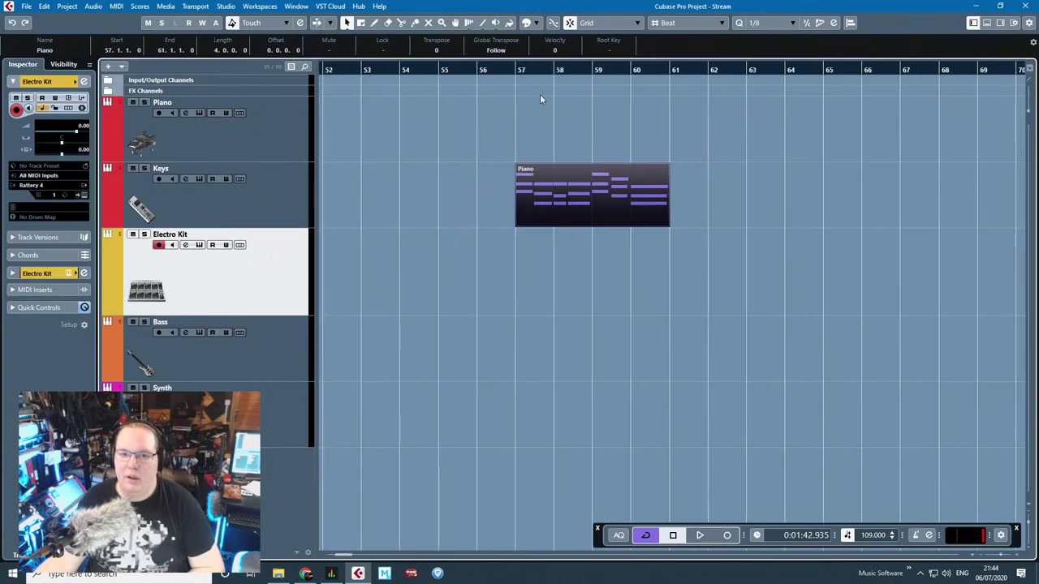
Step: Loop bars 57 to 61 around the copied keys clip and play it back from just before bar 57
key(space)
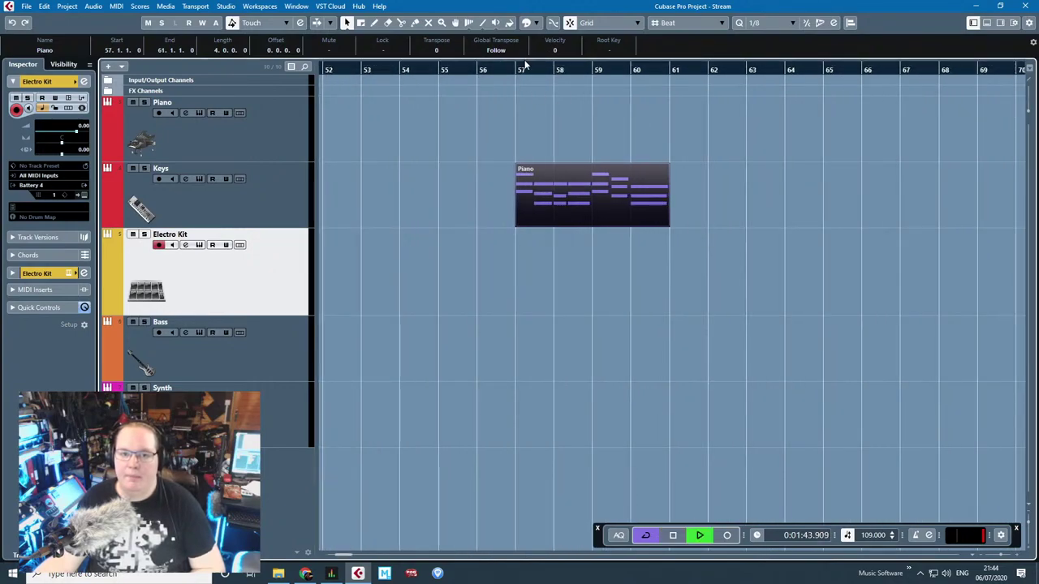
mouse_move(520, 64)
mouse_down()
mouse_move(670, 82)
mouse_move(672, 92)
mouse_up()
click(435, 112)
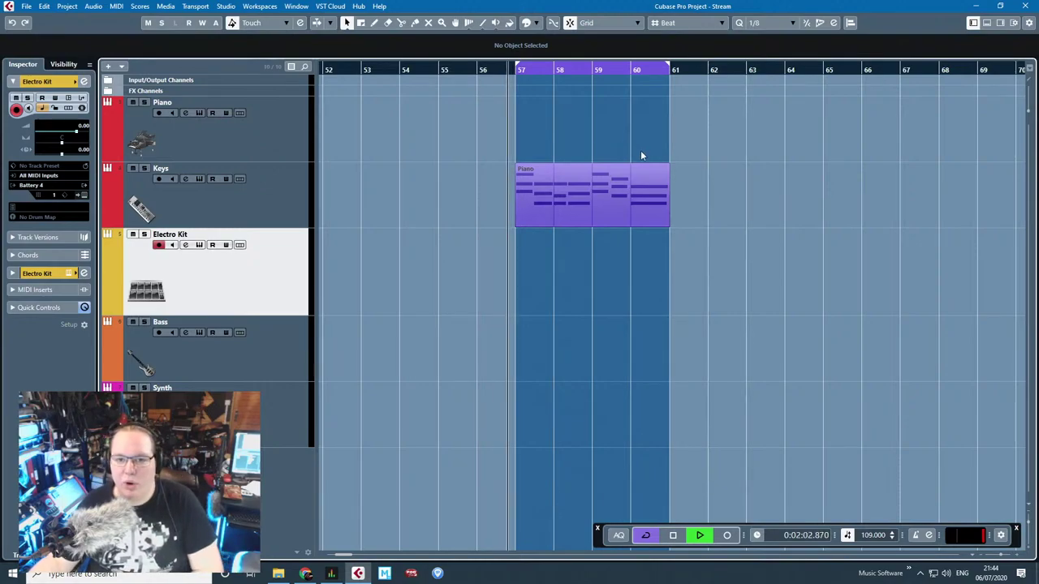
key(space)
key(space)
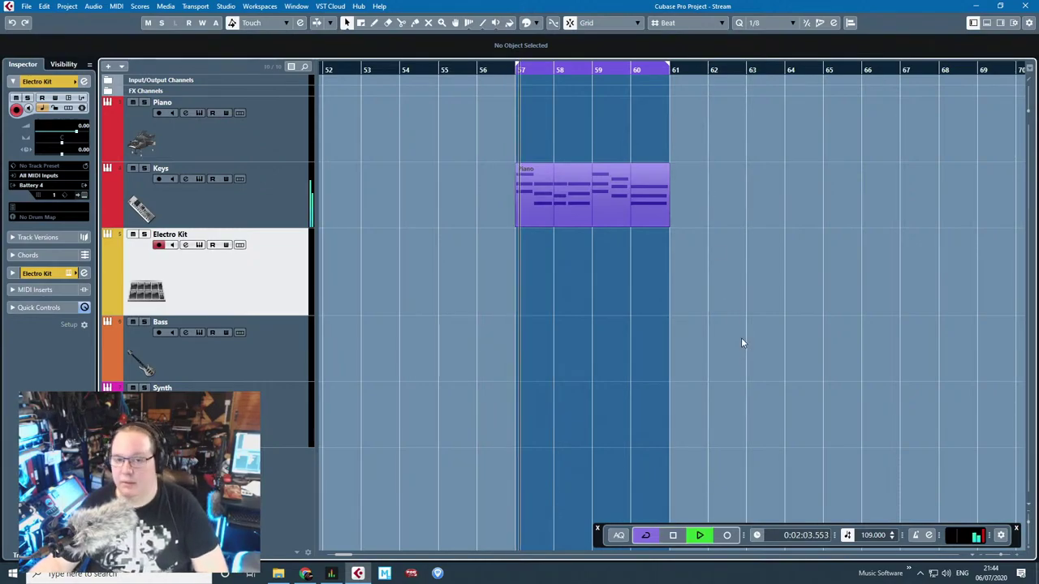
ctrl+scroll(603, 346, up, 2)
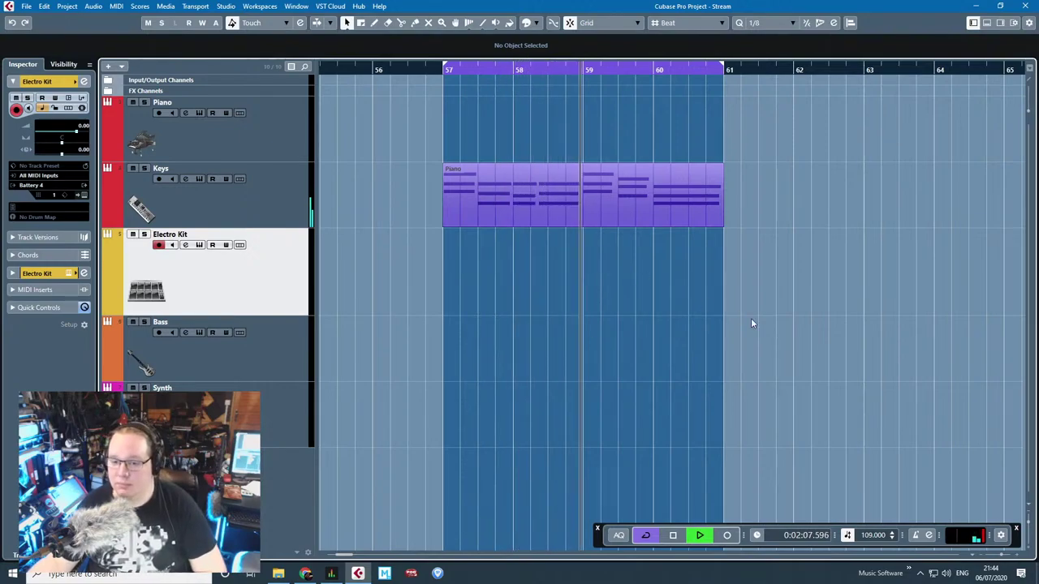
key(space)
Step: Split the copied keys clip at bar 59, delete its second half and end the loop at bar 59
click(674, 195)
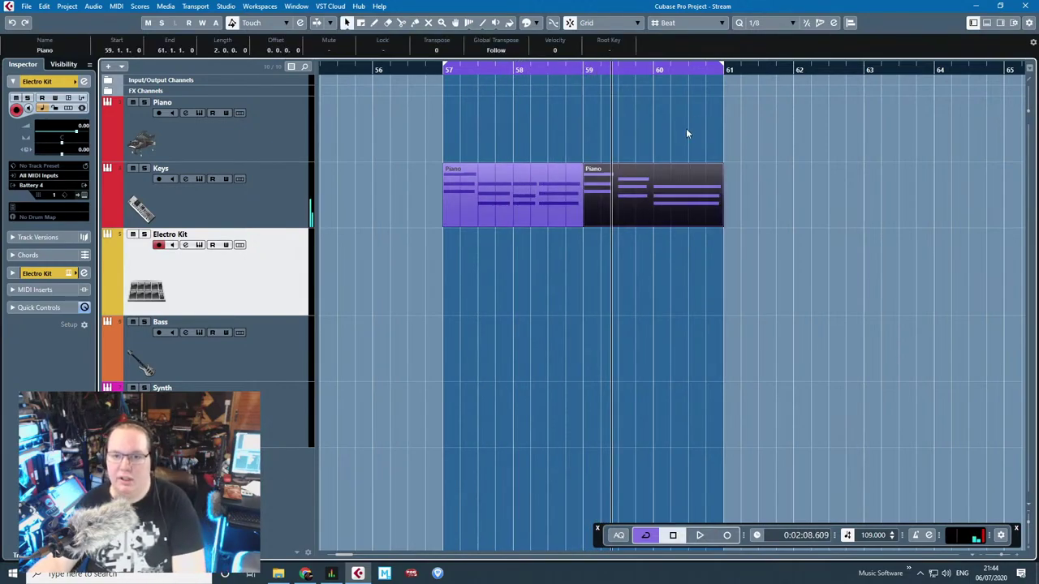
key(Delete)
drag(724, 67, 591, 91)
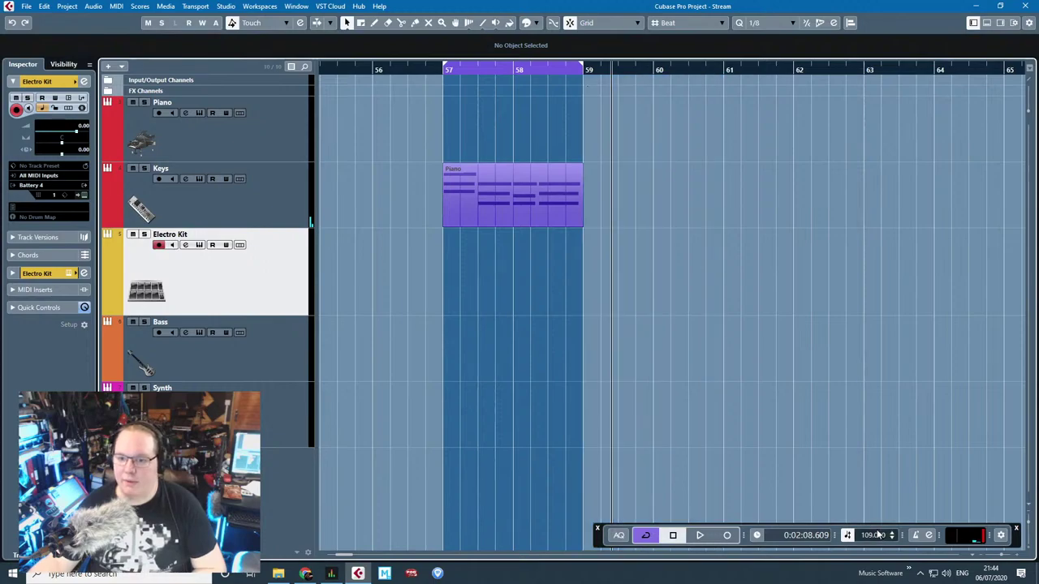
Step: Set the project tempo to 115 BPM and play the keys clip with bars 57 to 59 looped
drag(879, 535, 880, 521)
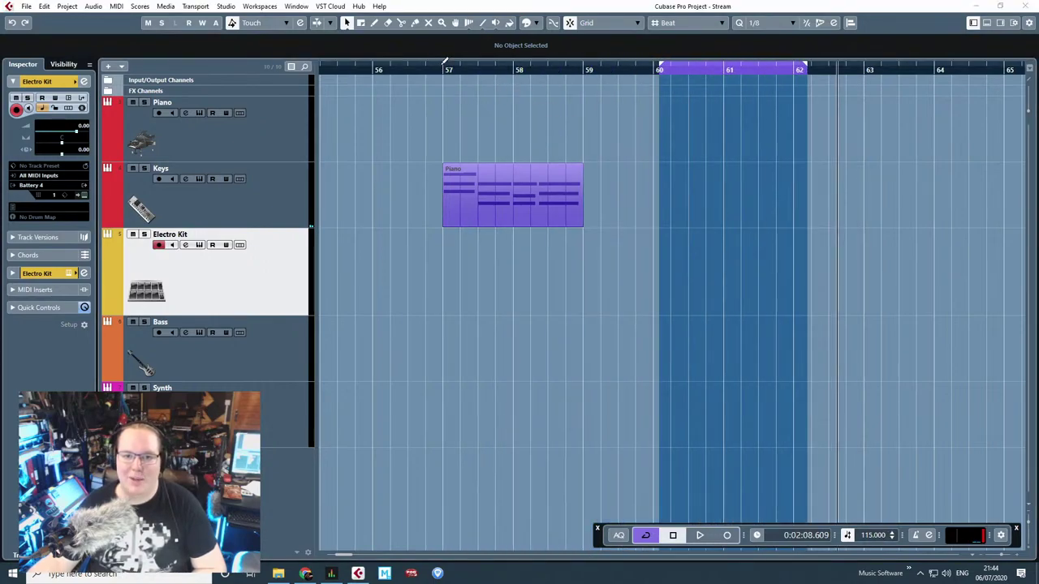
drag(445, 66, 582, 65)
click(431, 70)
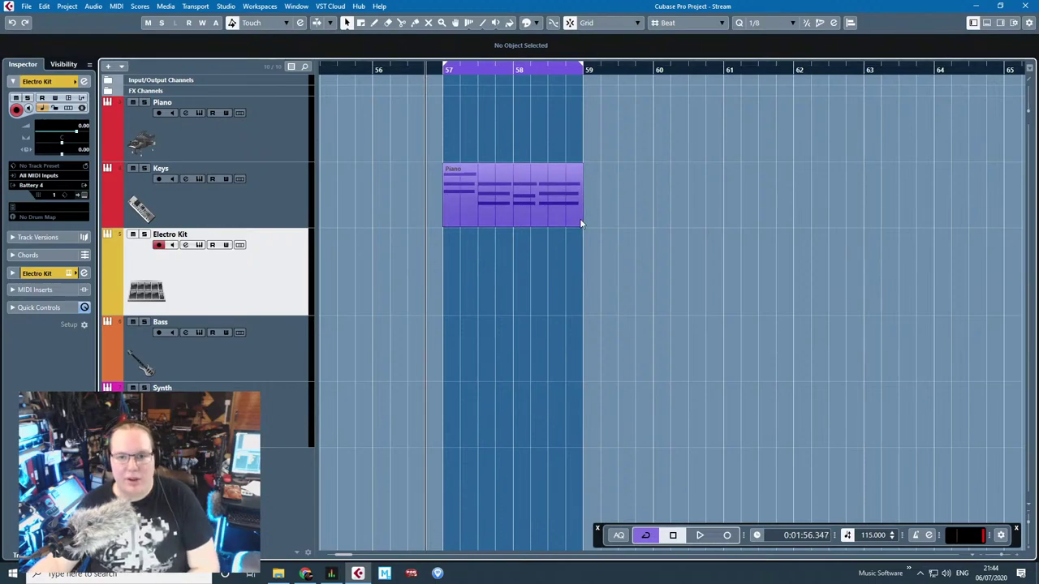
scroll(440, 355, up, 1)
key(space)
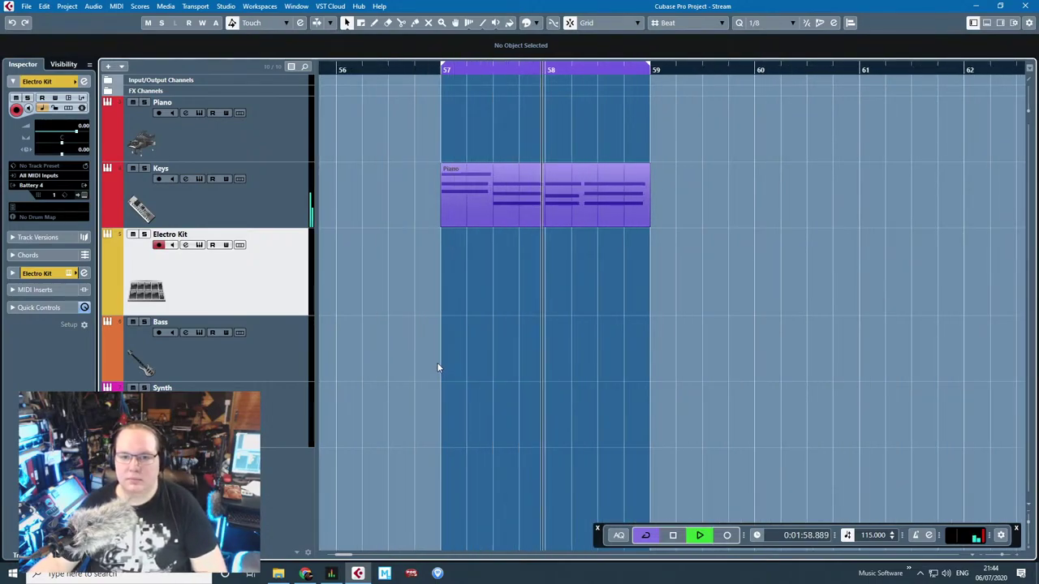
key(space)
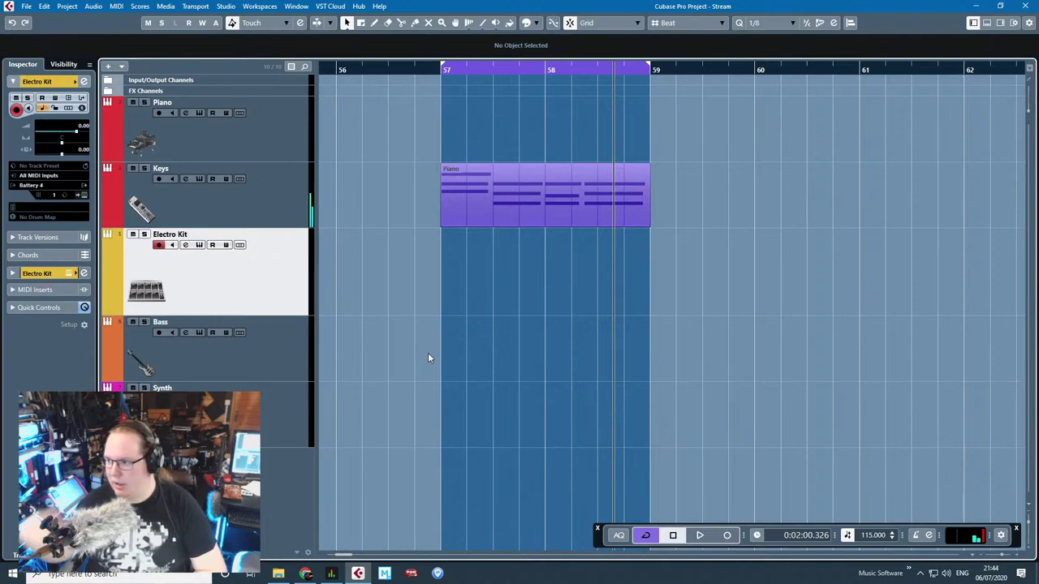
Step: Copy the two-bar keys clip onto the Bass track at bar 57 and open the copy in the Key Editor
click(609, 215)
key(ctrl+d)
drag(652, 197, 478, 353)
double_click(475, 359)
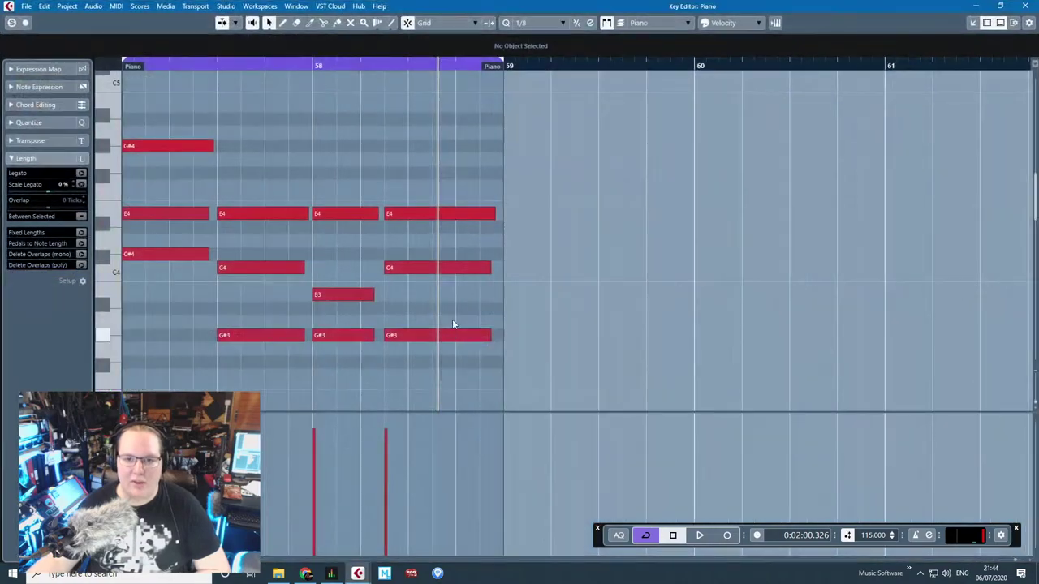
Step: Delete the upper chord notes so only the lowest line remains, and transpose that line down two octaves
drag(253, 114, 260, 217)
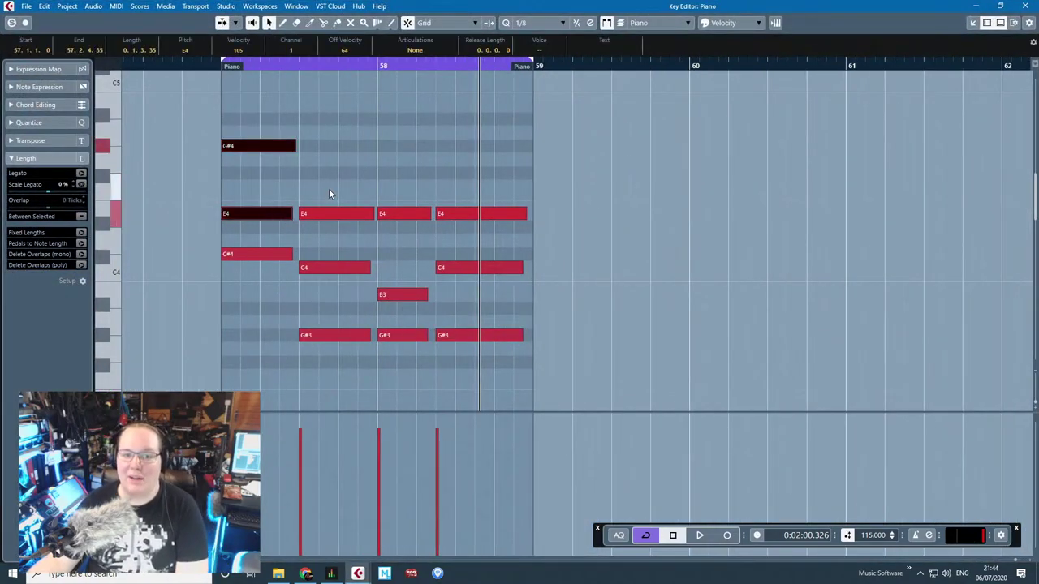
key(Delete)
drag(333, 179, 512, 311)
key(Delete)
drag(577, 339, 241, 201)
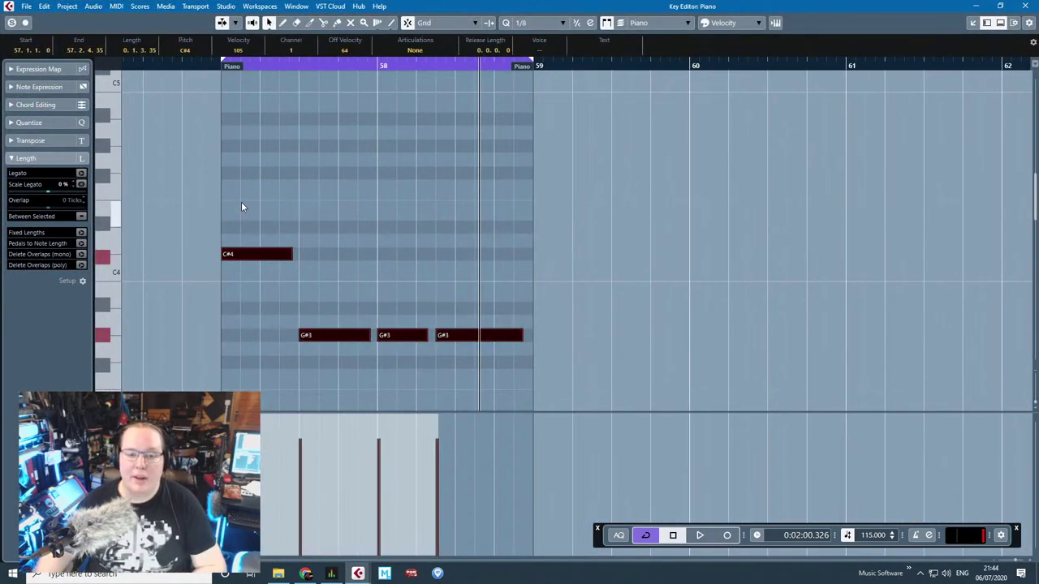
key(shift+Down)
key(shift+Down)
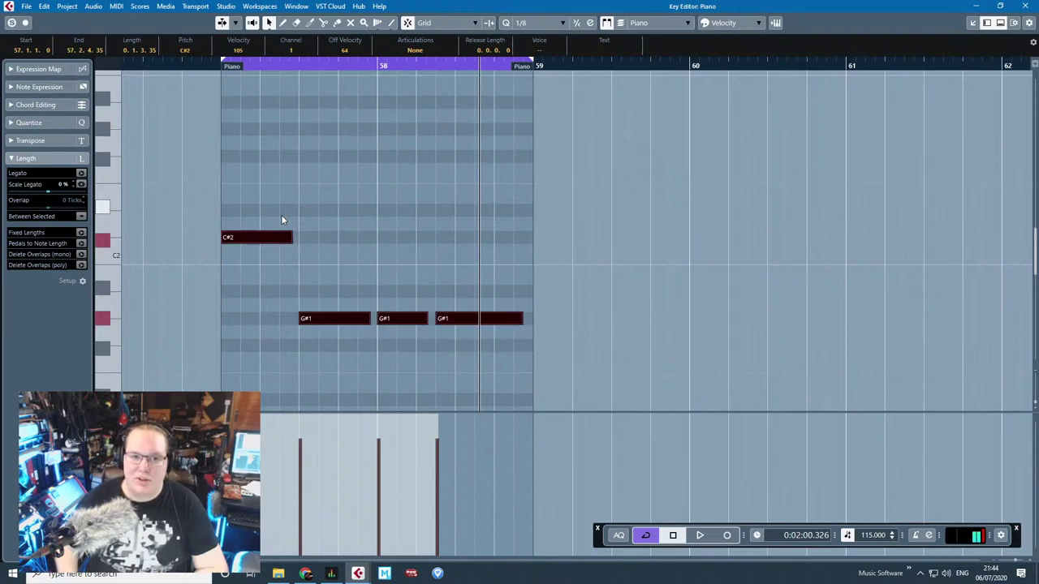
Step: Play back the new bass line from just before bar 57 to hear it against the keys
click(209, 65)
key(space)
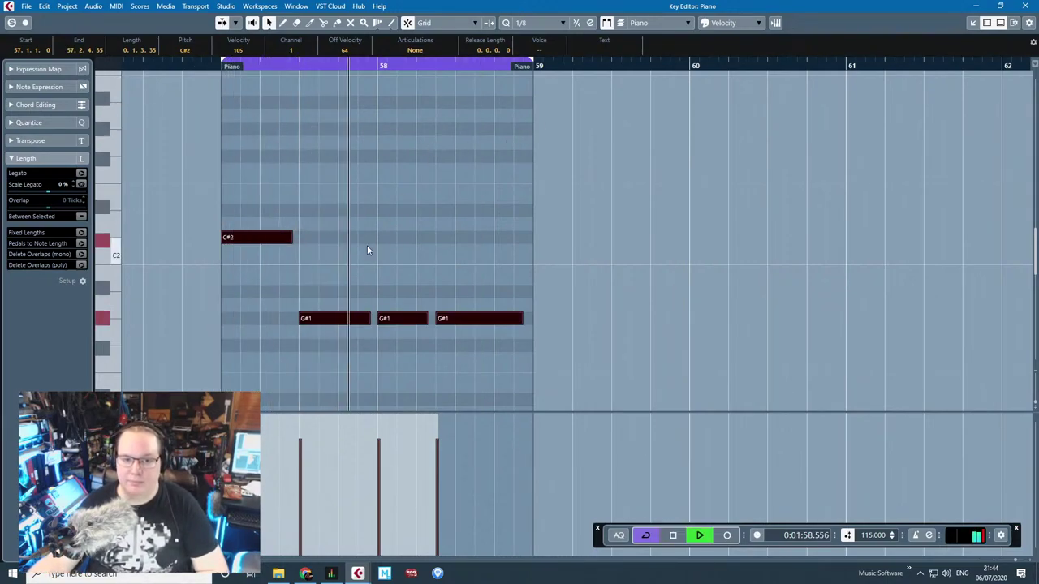
scroll(368, 246, up, 1)
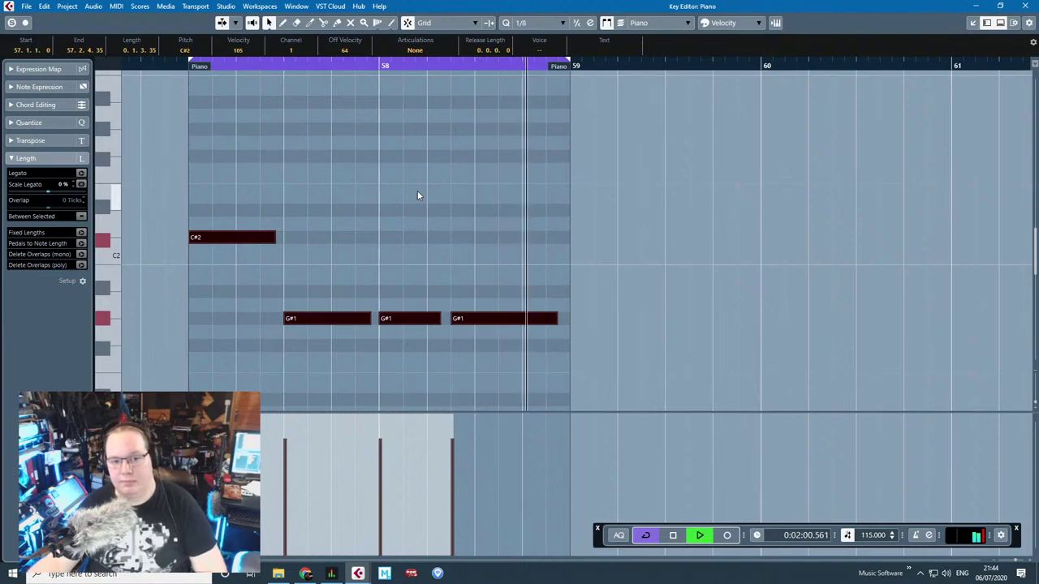
click(271, 290)
key(space)
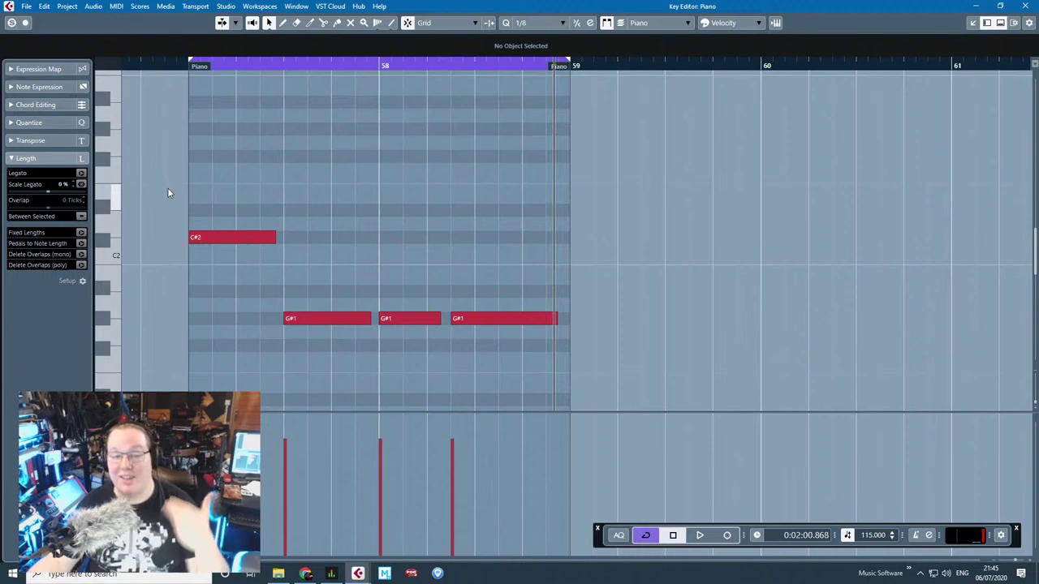
scroll(141, 167, left, 4)
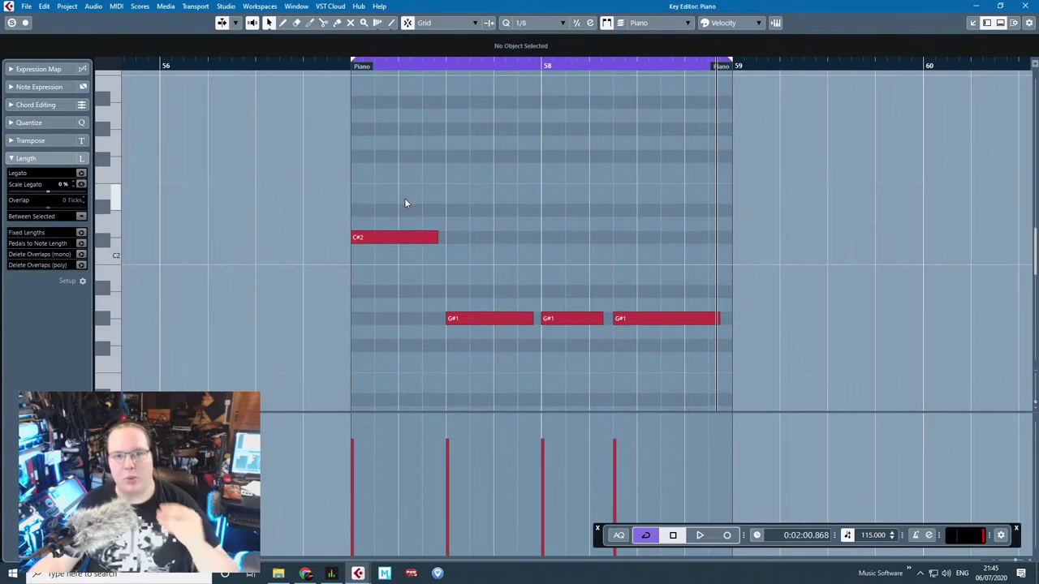
click(345, 66)
scroll(450, 358, up, 1)
key(space)
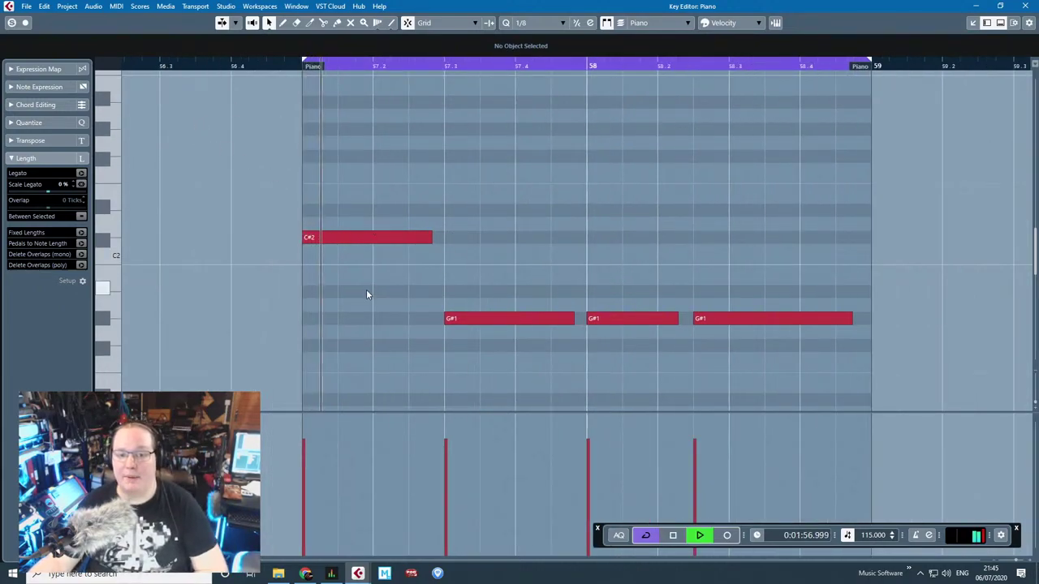
key(space)
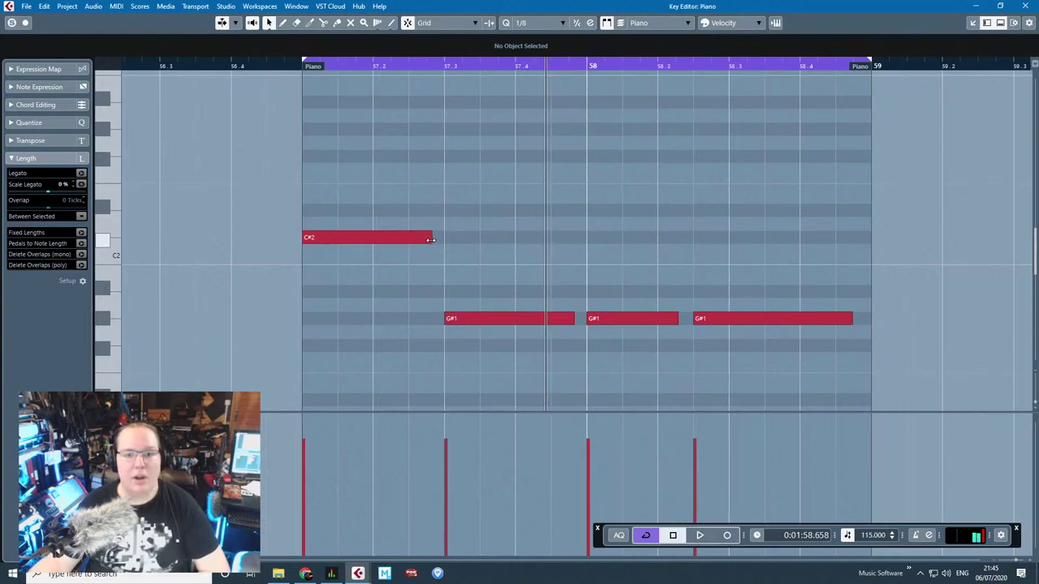
Step: Shorten the opening C#2 bass note to one beat, add a one-beat B1 after it, and audition the line
drag(431, 241, 406, 280)
key(ctrl+d)
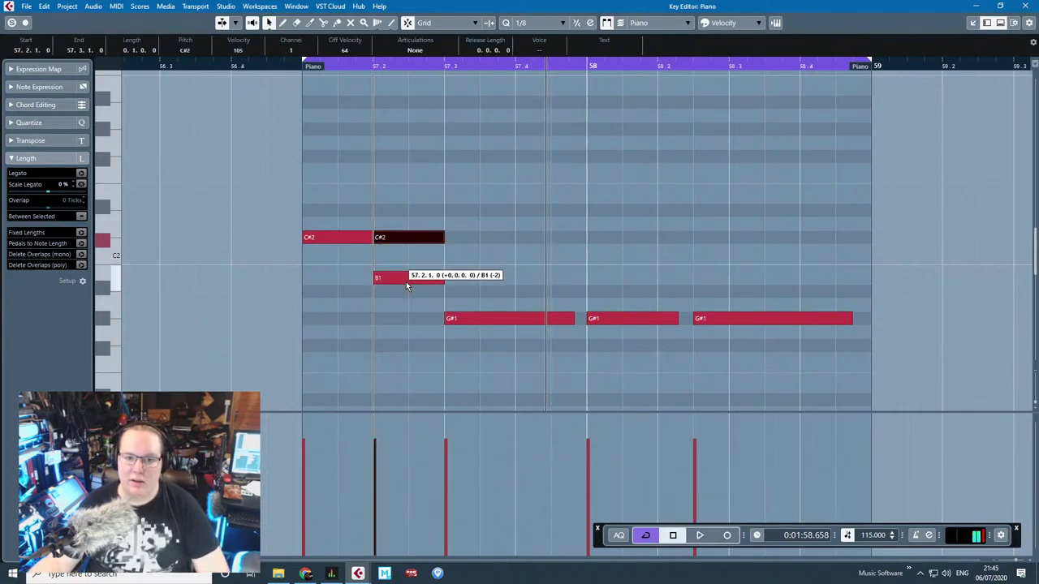
click(464, 238)
click(298, 65)
key(space)
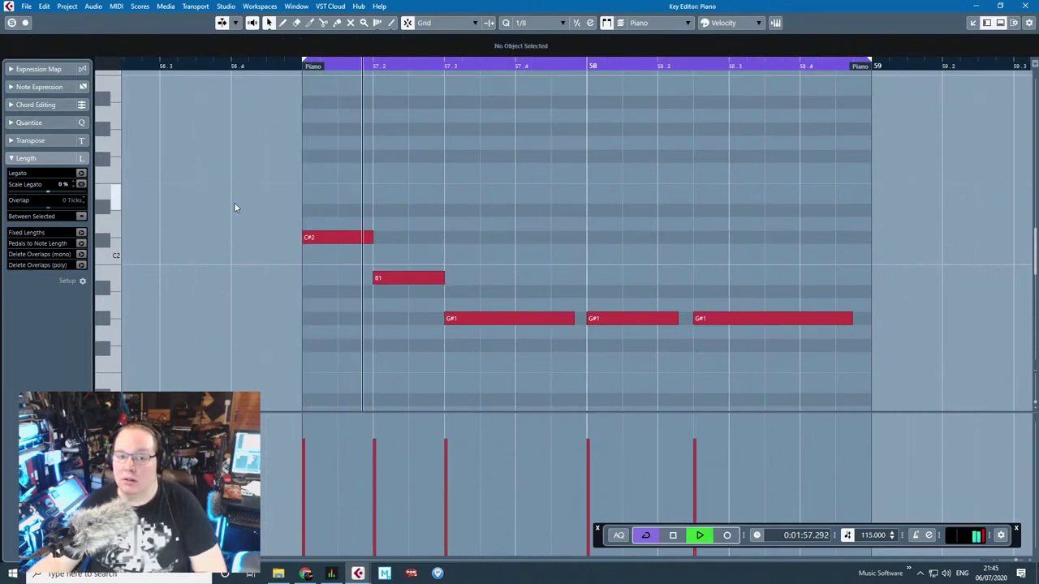
key(space)
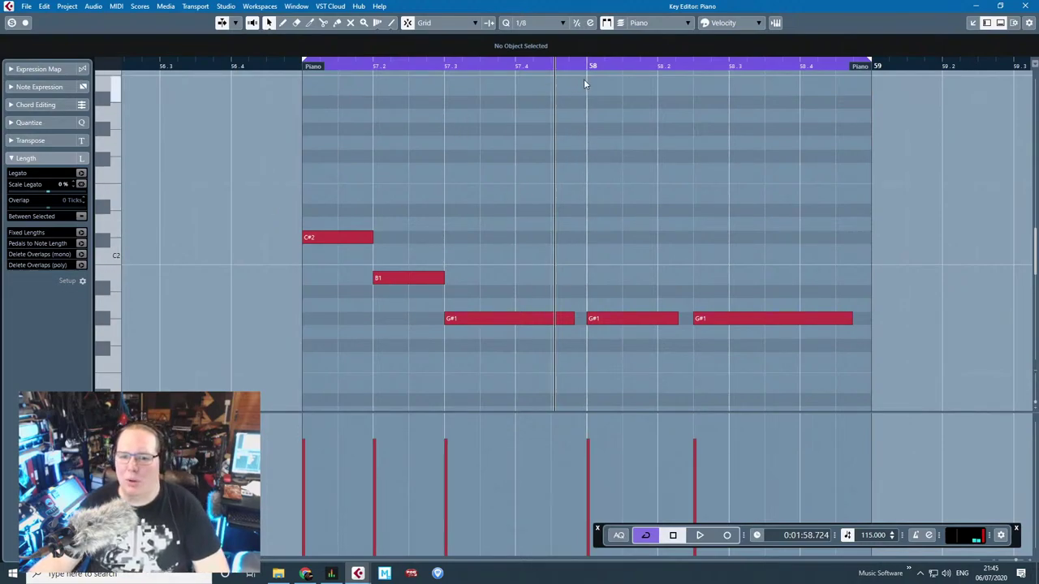
click(293, 66)
key(space)
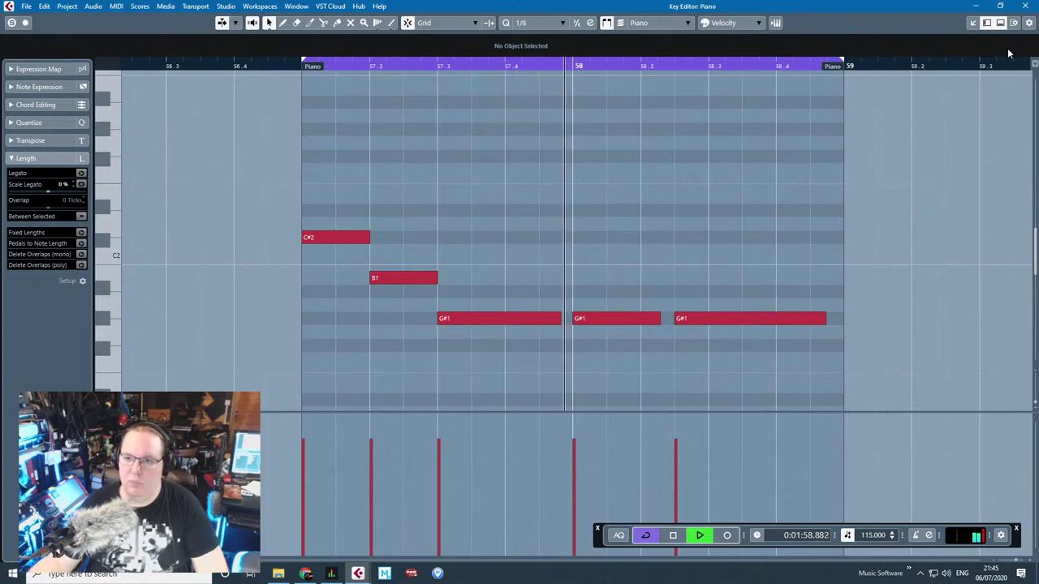
key(space)
click(1025, 6)
Step: Open the bar 57 keys clip, examine its chord notes and play them back from beat 57.3
double_click(590, 198)
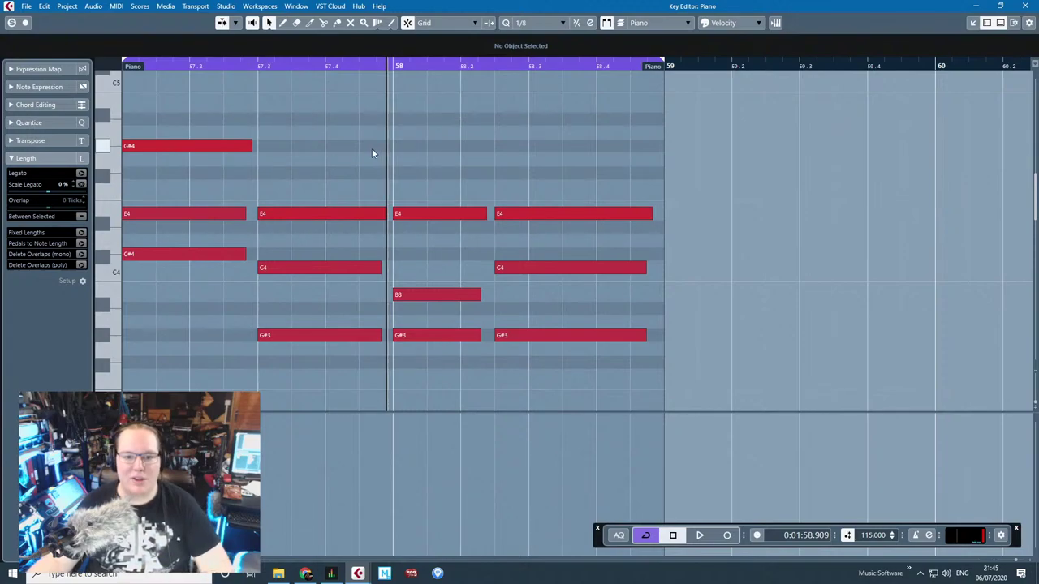
click(411, 297)
click(502, 257)
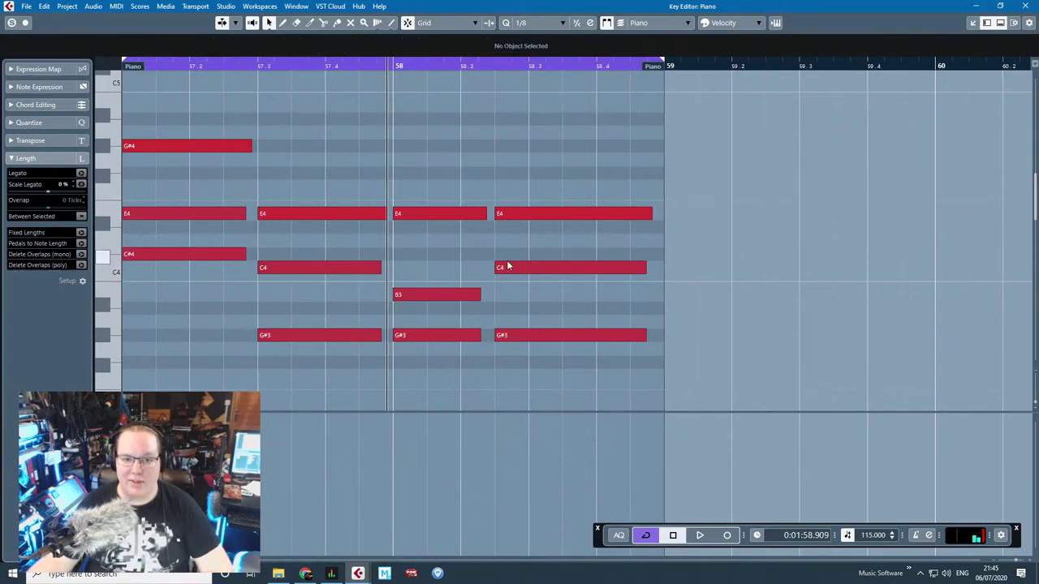
click(507, 266)
click(259, 66)
key(space)
click(392, 117)
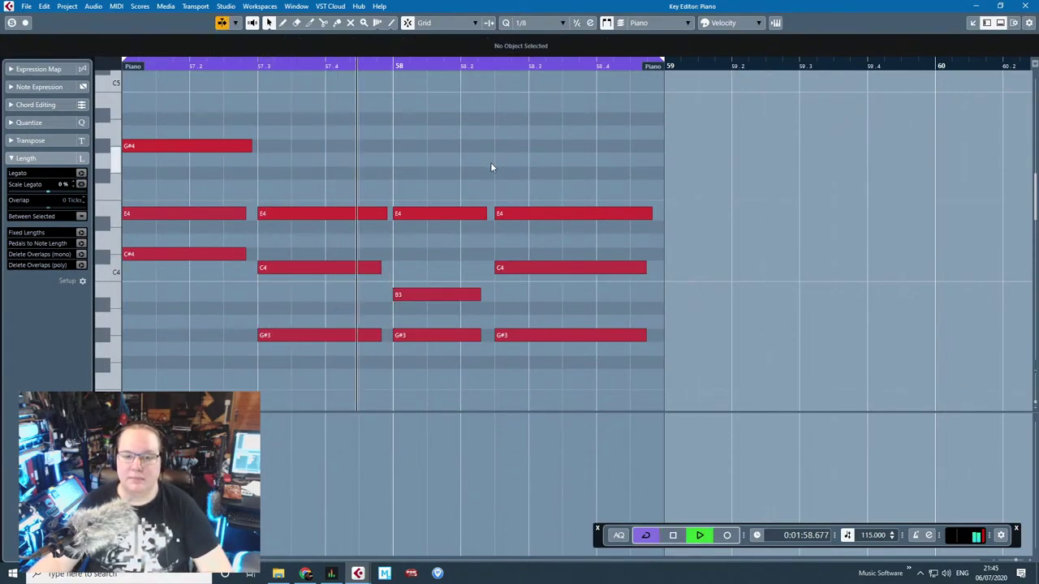
key(space)
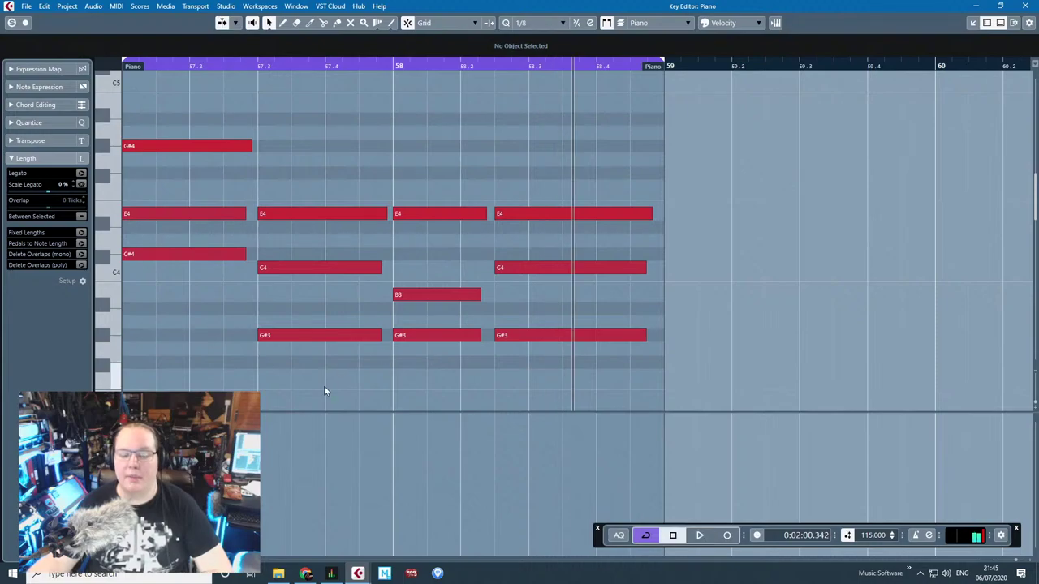
drag(261, 374, 715, 306)
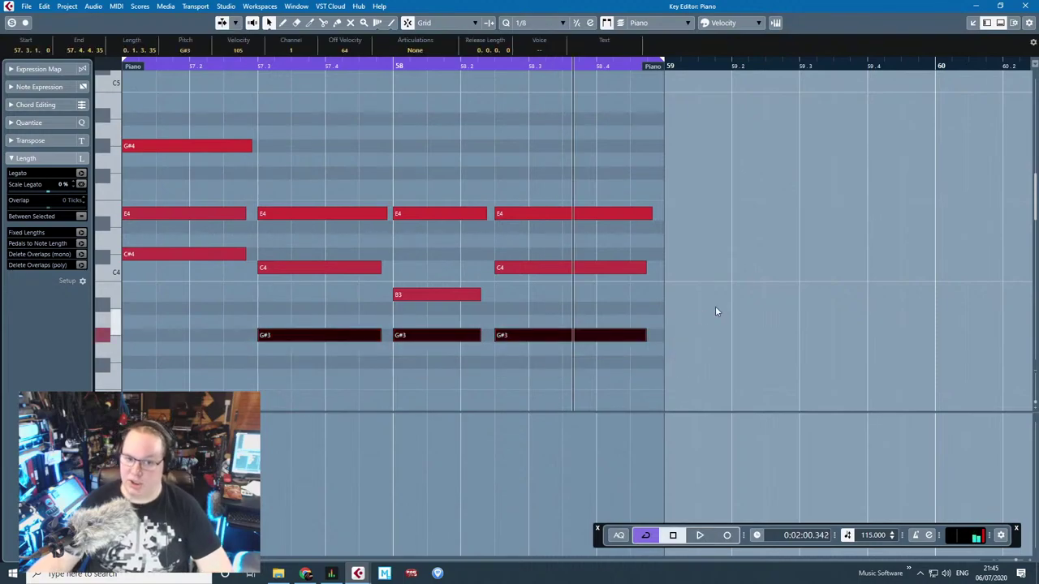
click(1025, 6)
Step: Lower the bass clip's G#1 note at bar 58 to F#1 and play the line from the start
double_click(569, 347)
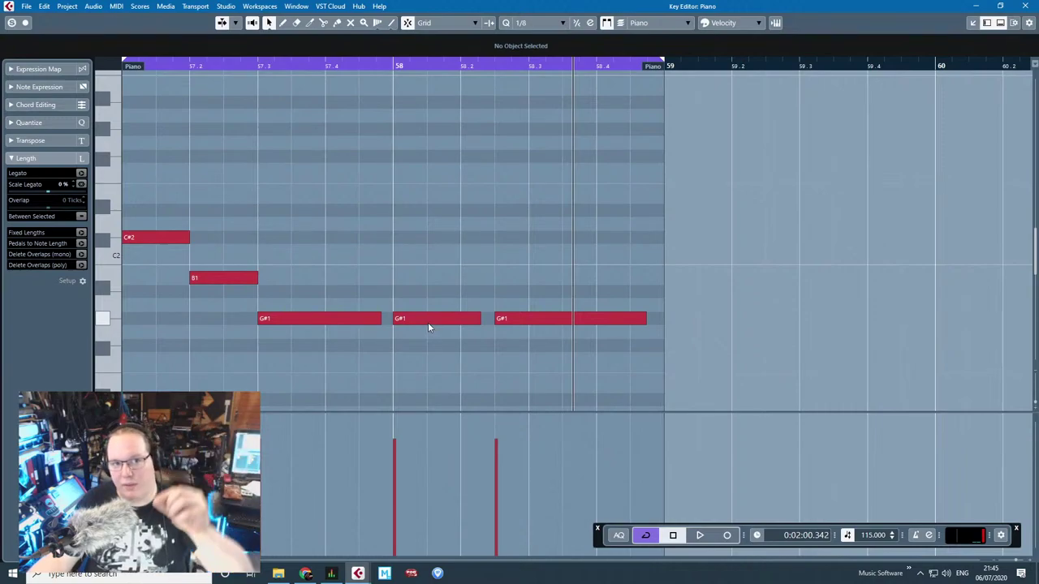
drag(437, 322, 436, 349)
drag(452, 260, 245, 235)
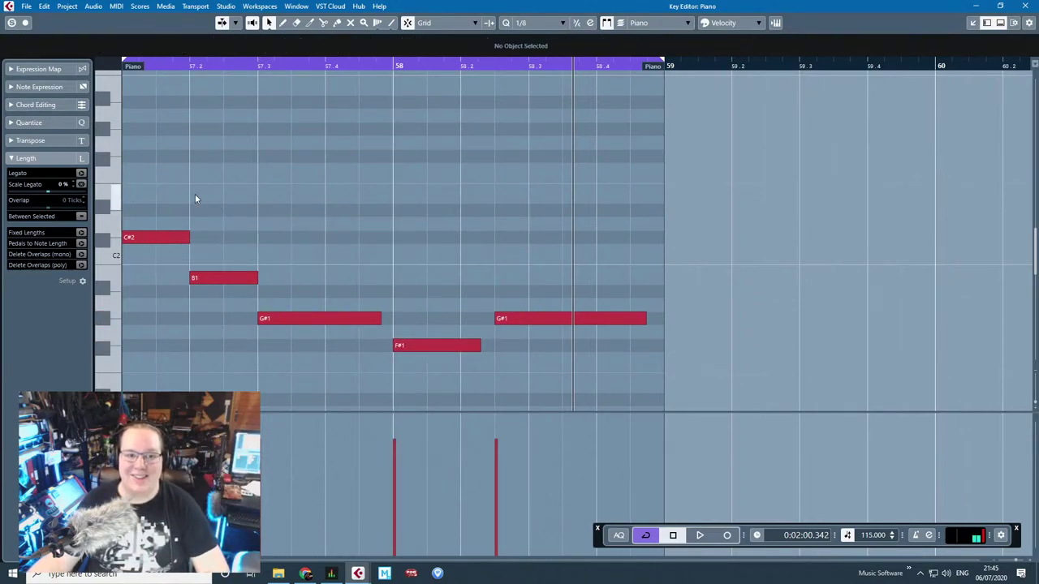
scroll(158, 146, left, 2)
click(132, 66)
key(space)
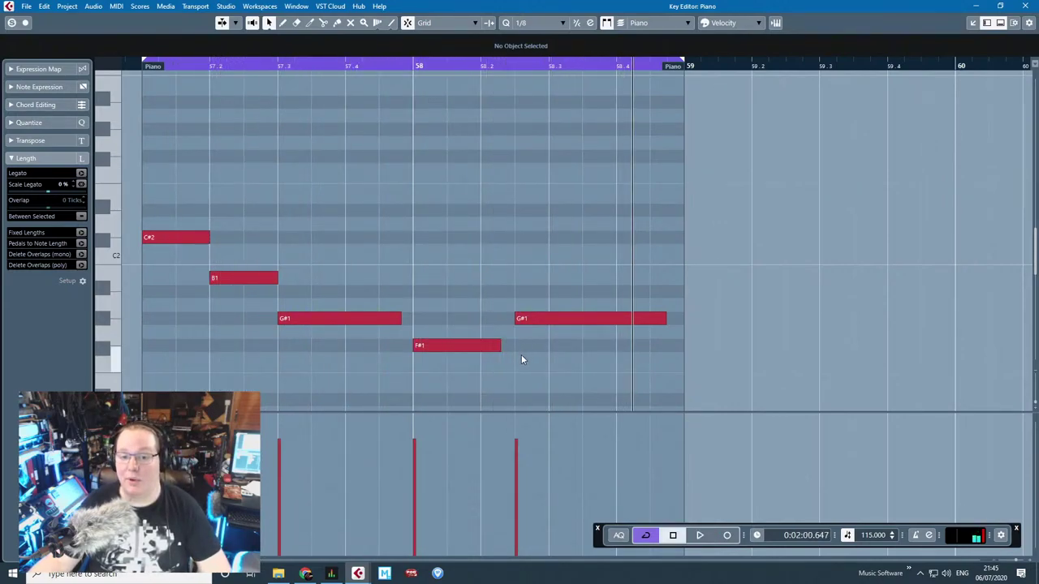
Step: Shorten the last G#1 bass note to end at 58.4, add a one-beat B1 there and play the line
drag(521, 355, 649, 282)
key(ctrl+d)
drag(717, 278, 684, 279)
click(133, 65)
key(space)
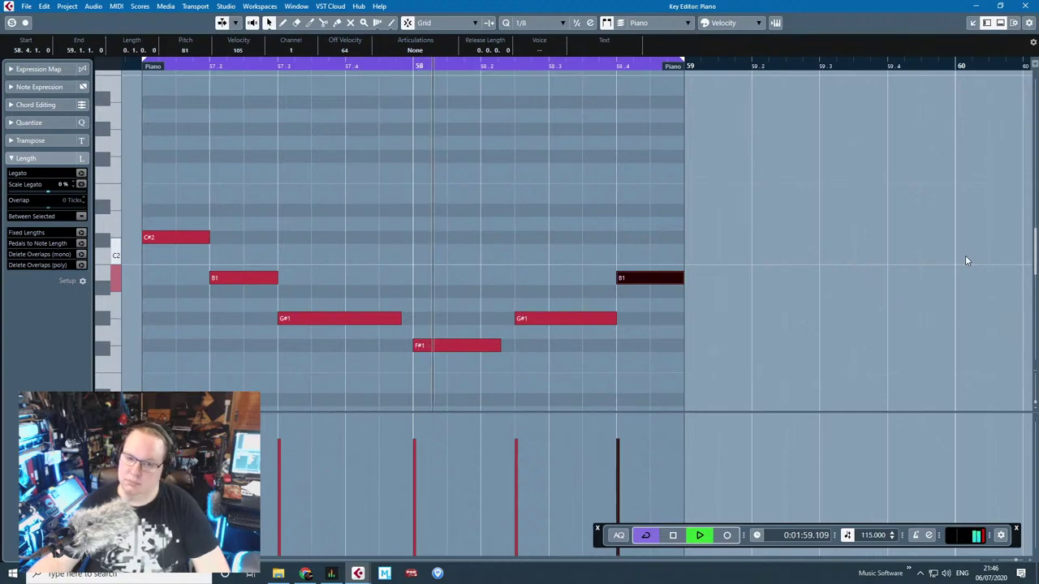
Step: Stop playback, deselect the last B1 note and close the bass clip's note editor
key(space)
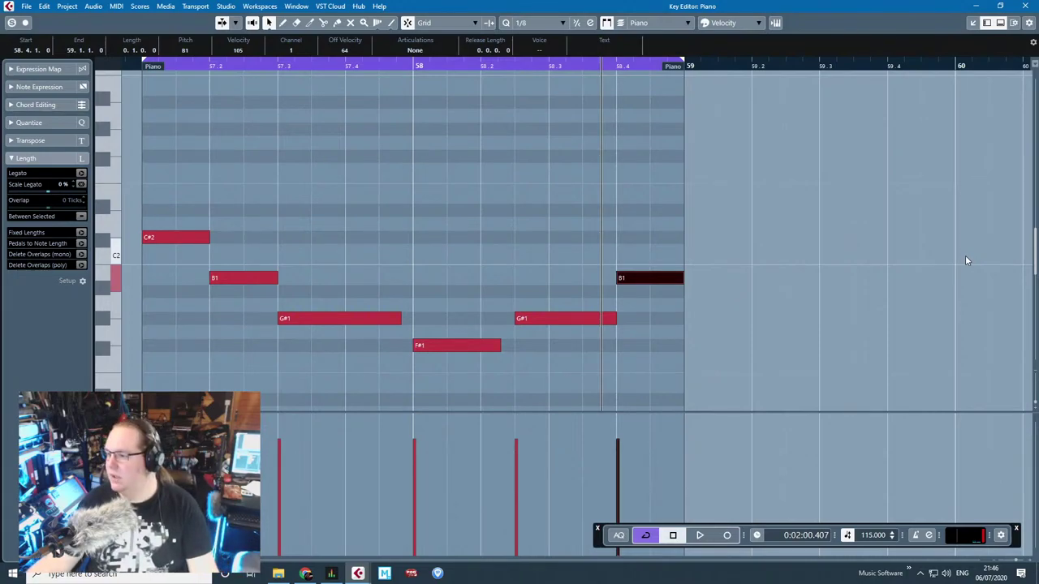
click(658, 209)
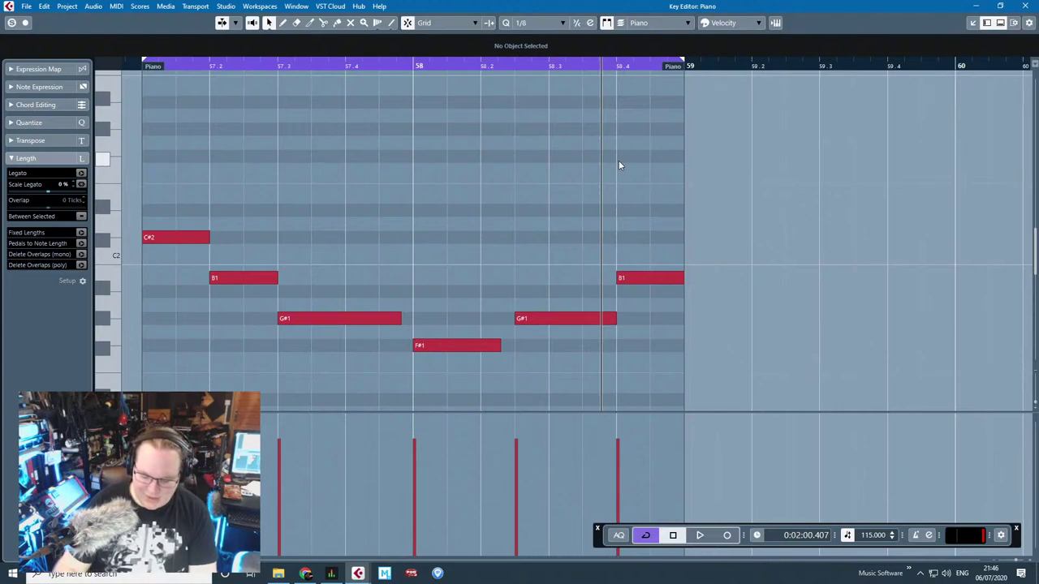
click(1025, 6)
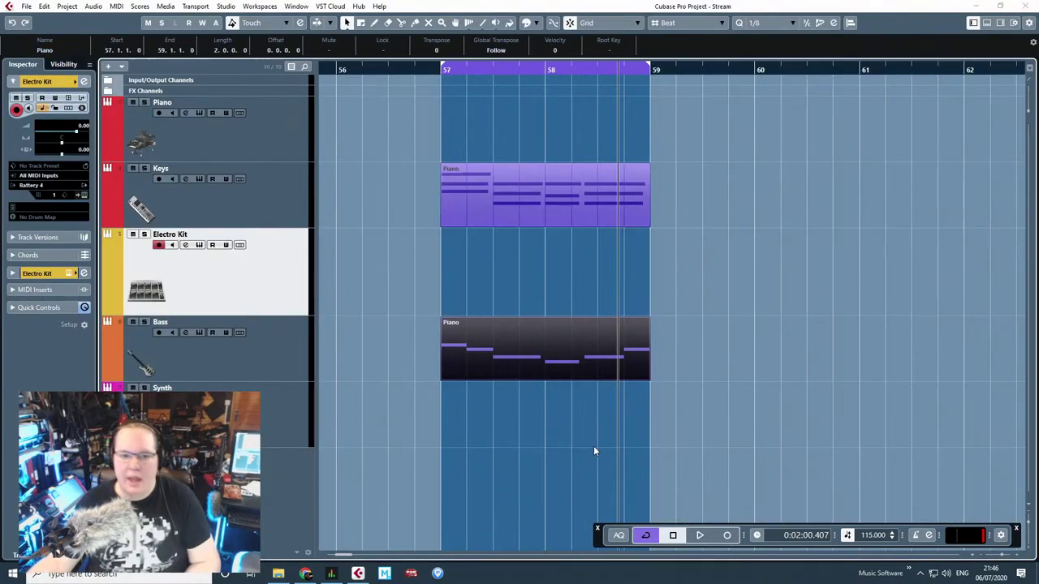
Step: Place a two-bar Synth clip on its own at bar 68 and move the Synth track above the Piano track
scroll(548, 437, down, 6)
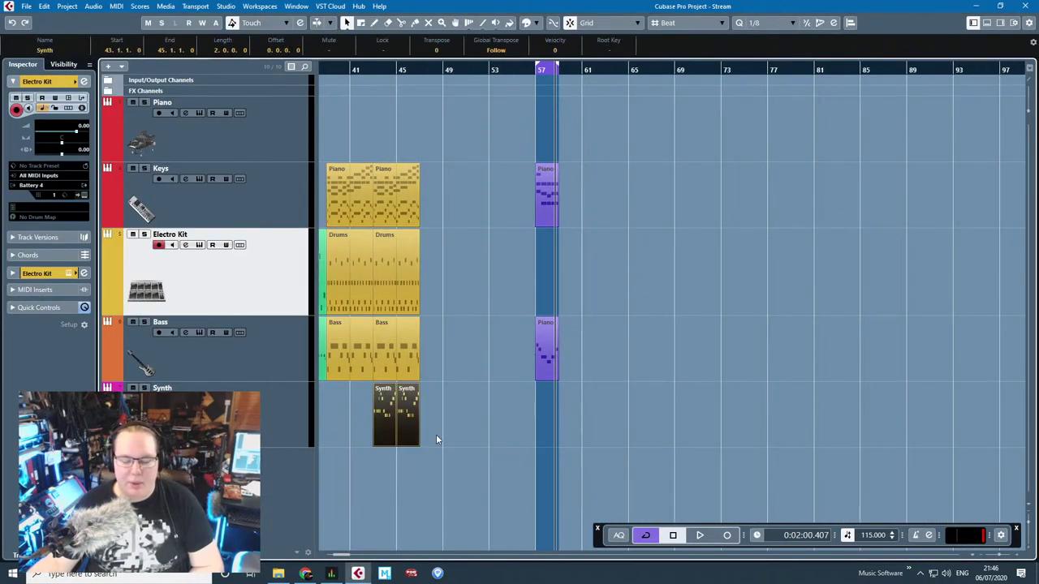
drag(406, 420, 672, 422)
scroll(671, 462, up, 6)
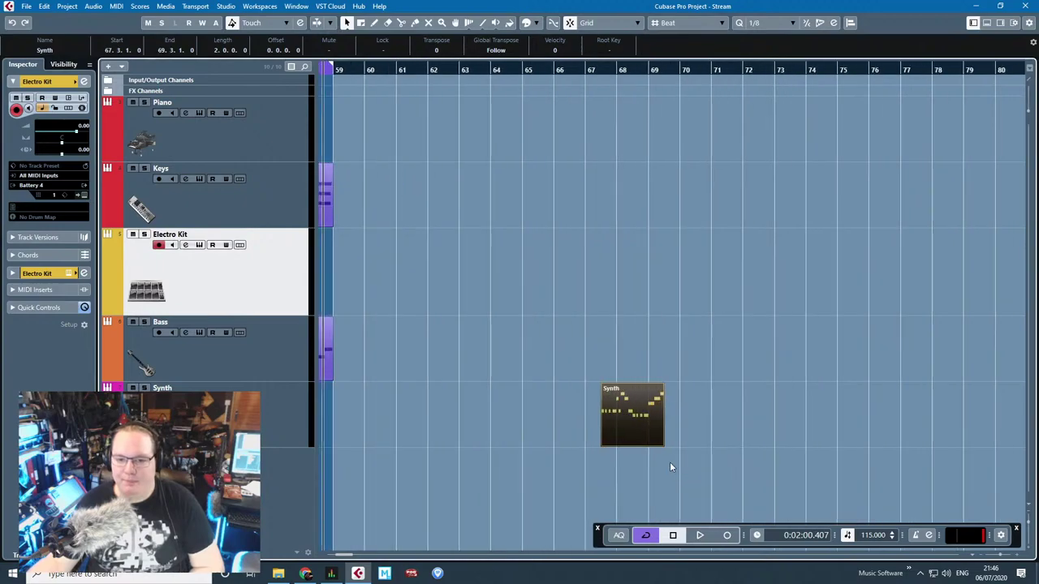
drag(594, 426, 623, 421)
click(632, 328)
drag(260, 389, 287, 194)
Step: Set the loop range to bars 68 to 70 and play the Synth clip from bar 68
scroll(530, 298, up, 3)
drag(458, 64, 710, 95)
click(440, 70)
key(space)
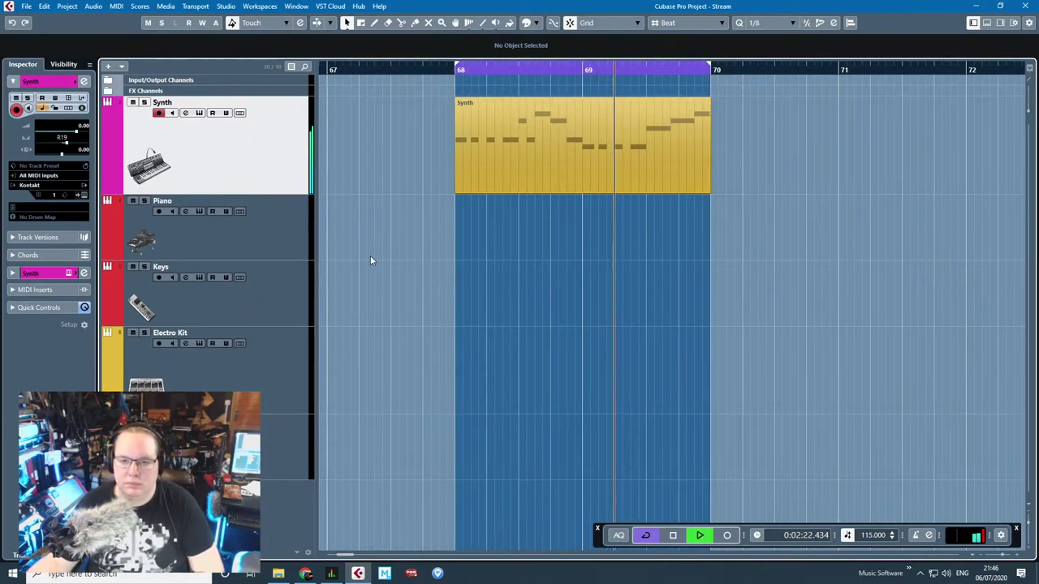
key(space)
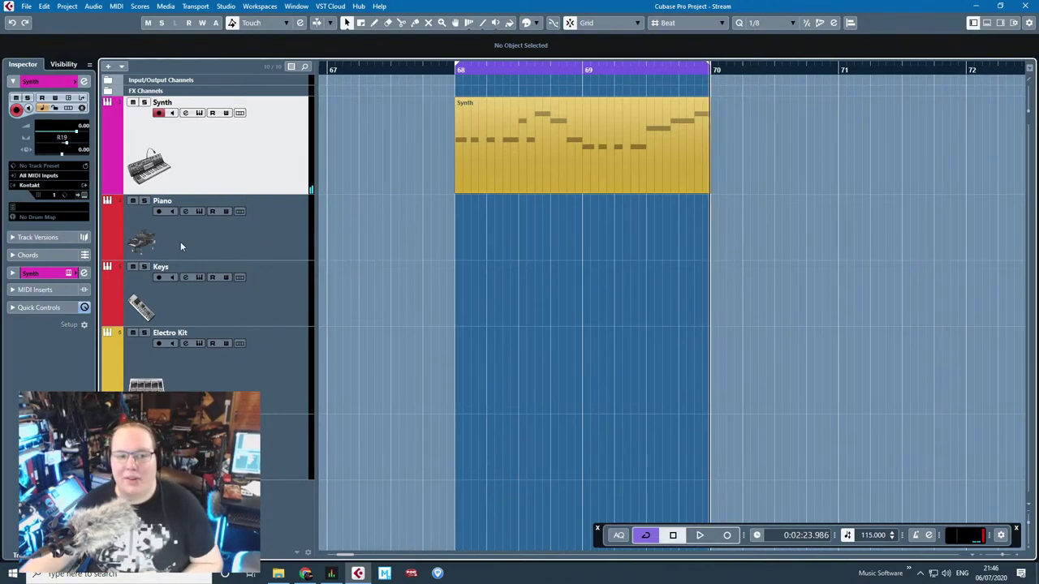
Step: Open the Synth track's Kontakt instrument, examine the Pianospace patch controls during playback and close it
drag(67, 144, 65, 145)
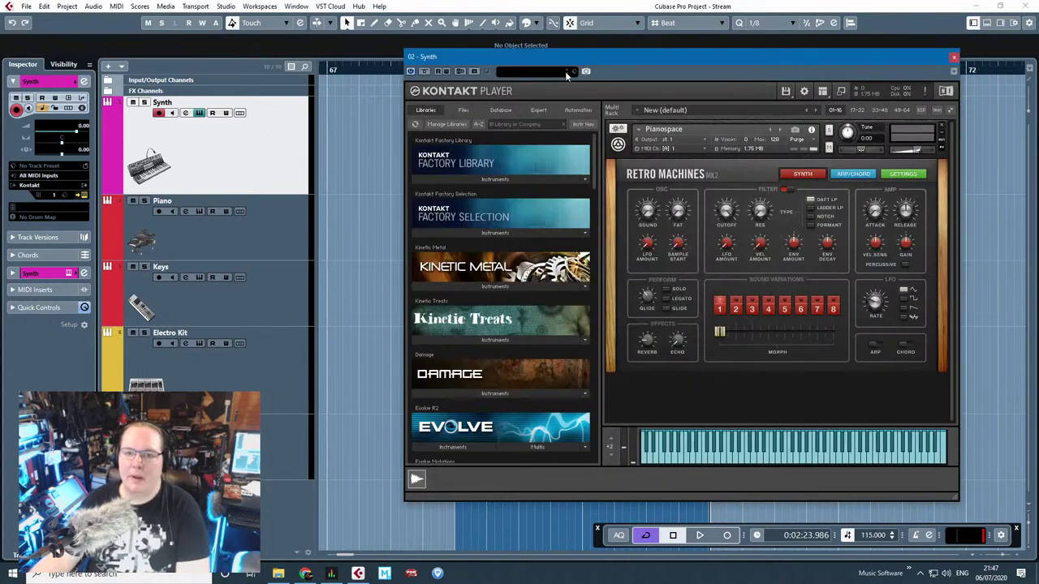
drag(567, 60, 465, 68)
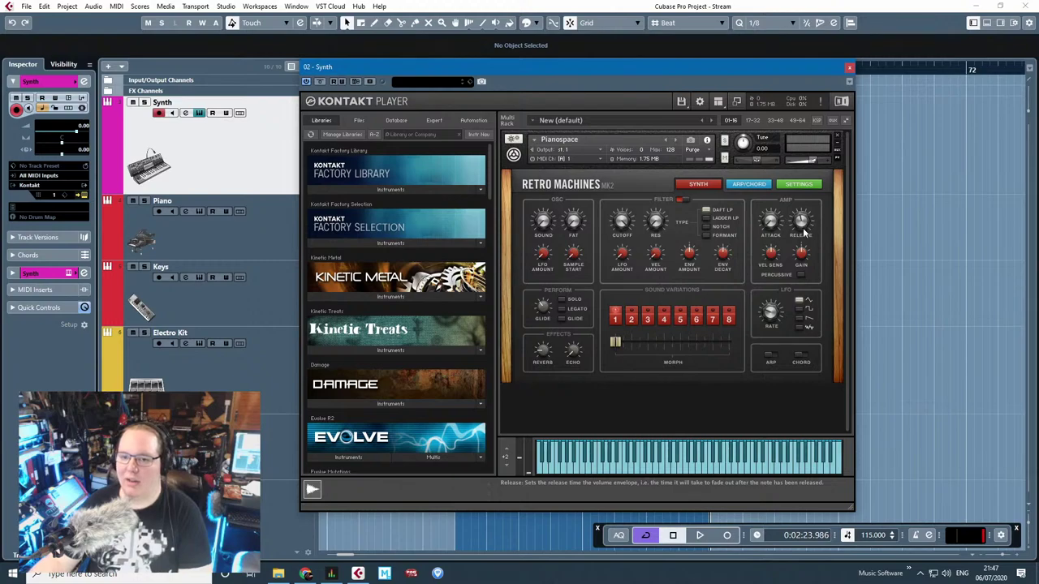
key(space)
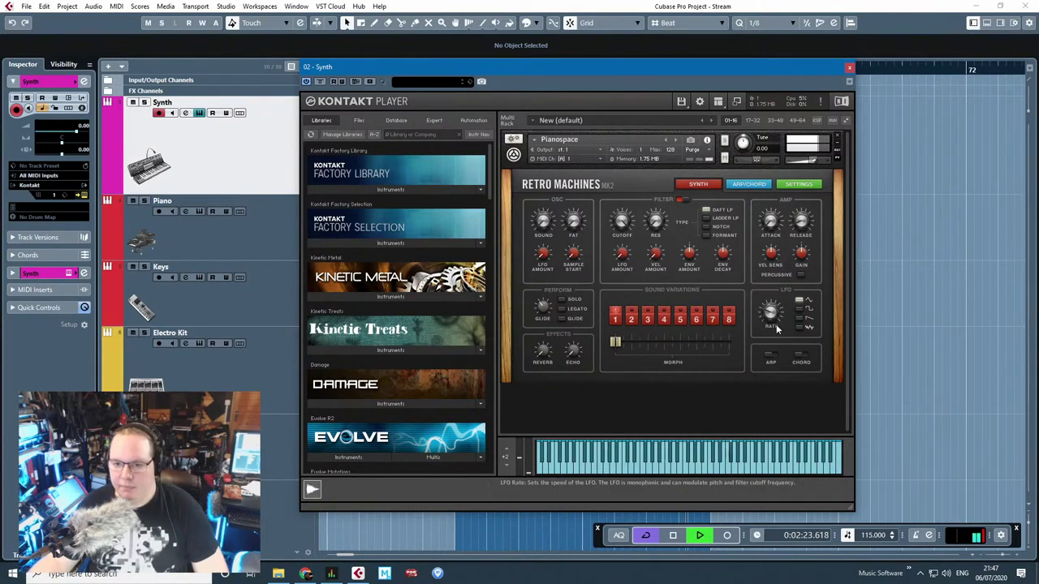
click(849, 67)
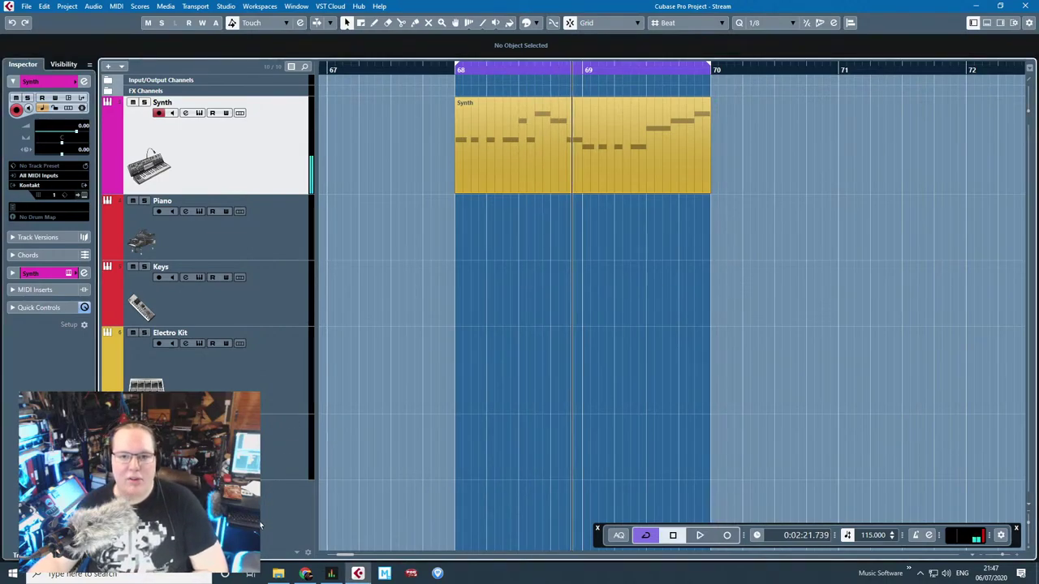
right_click(239, 192)
click(276, 200)
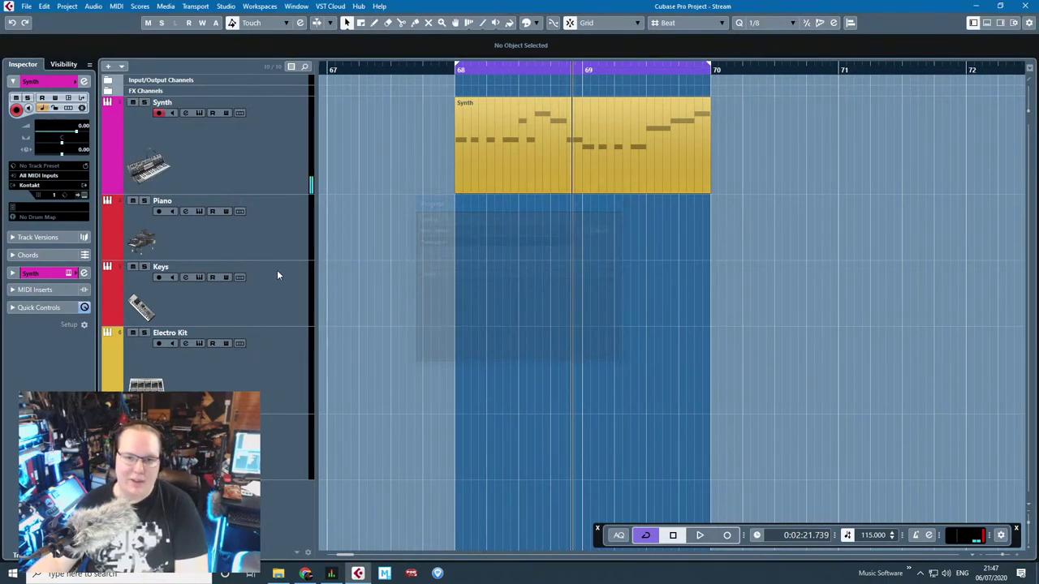
click(259, 151)
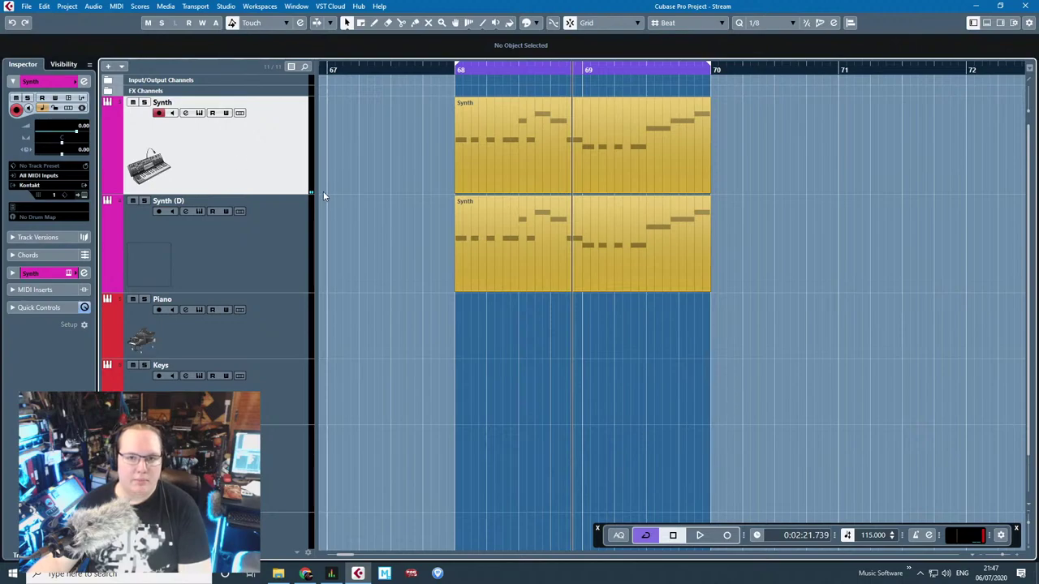
key(ctrl+z)
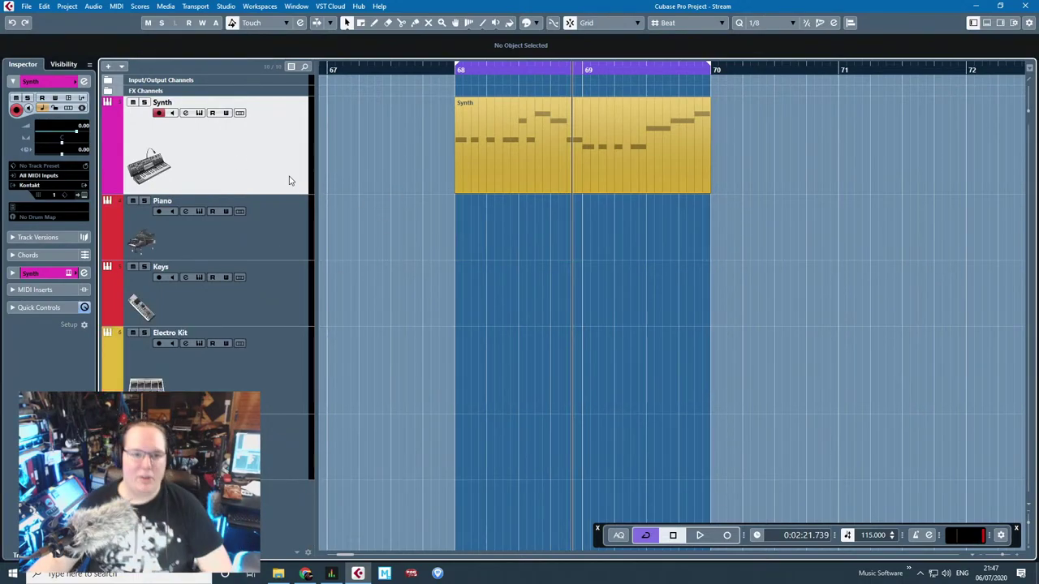
Step: Add the StereoEnhancer effect to the first audio insert slot of the Synth channel
click(14, 273)
click(13, 152)
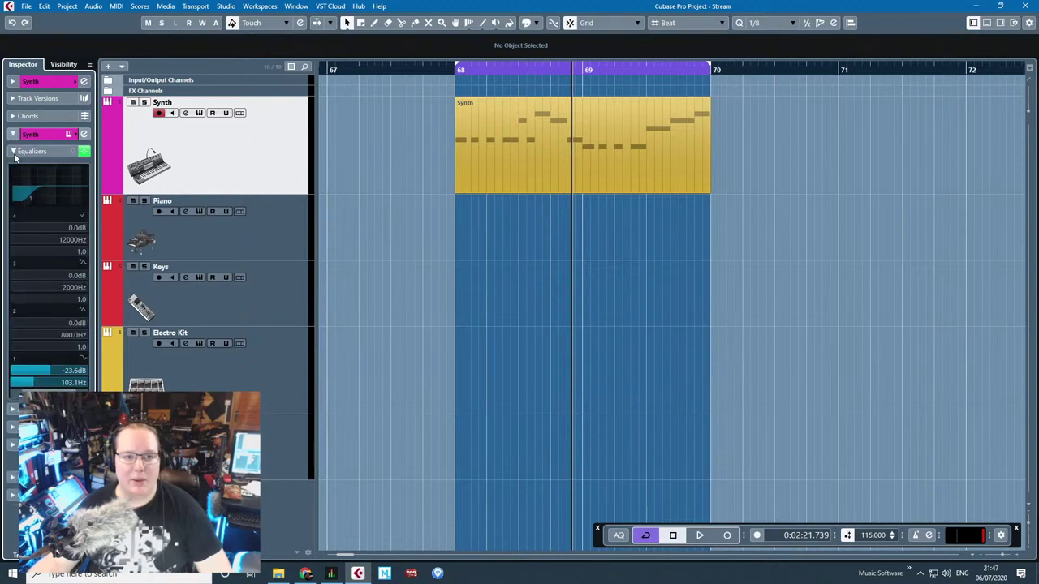
click(11, 433)
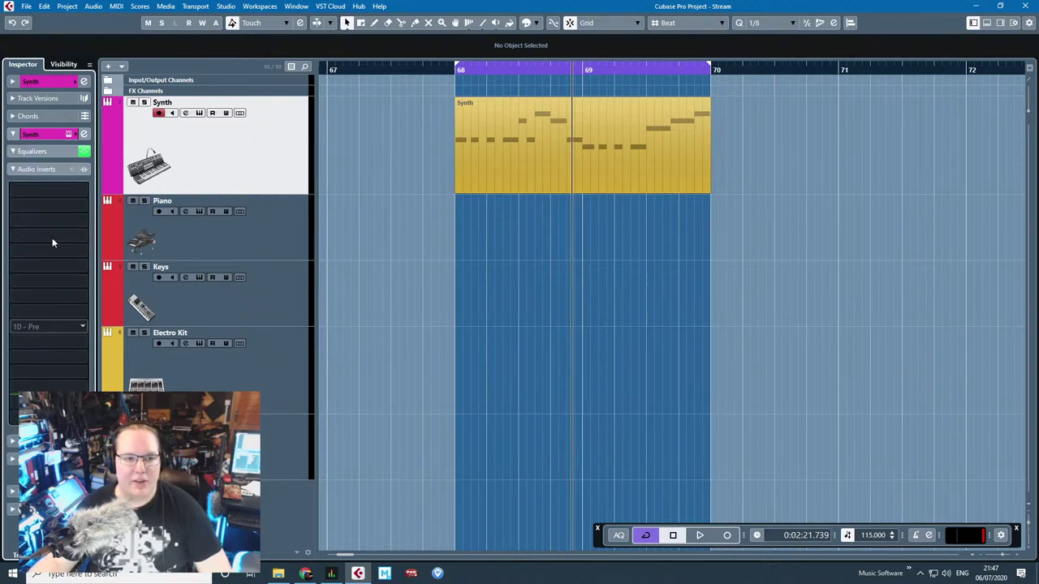
click(85, 189)
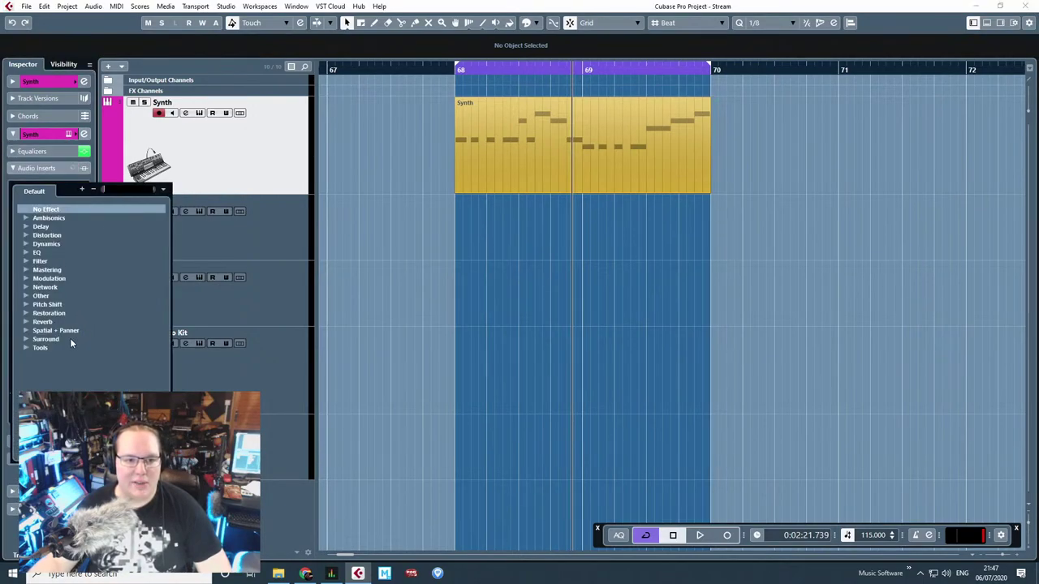
click(26, 322)
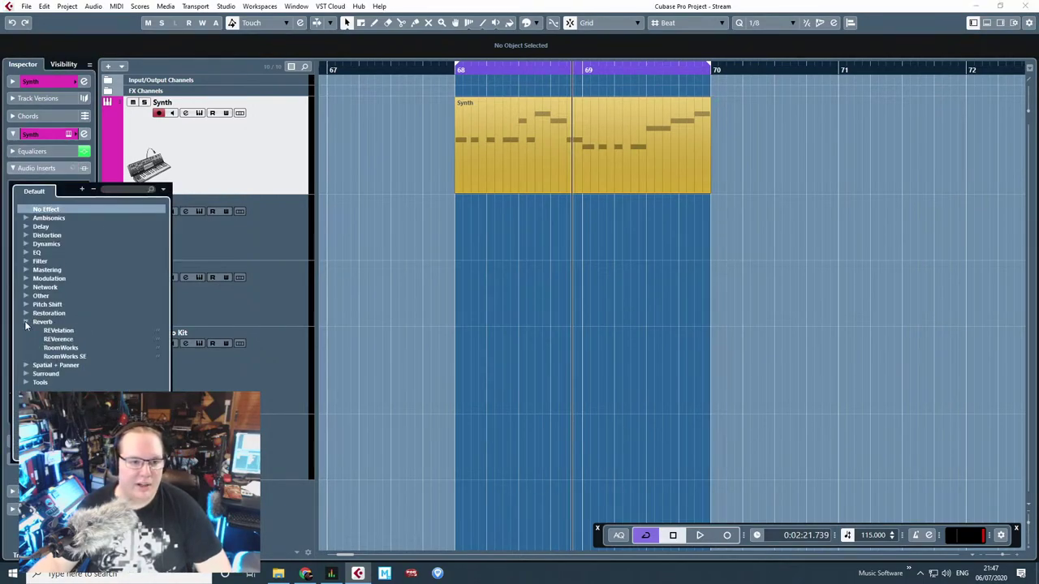
click(26, 366)
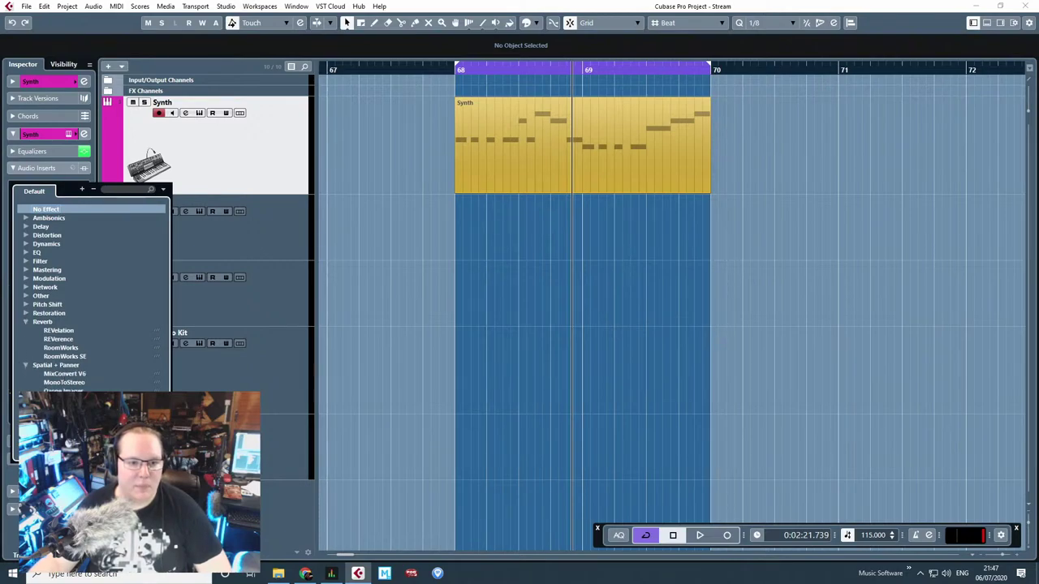
click(65, 400)
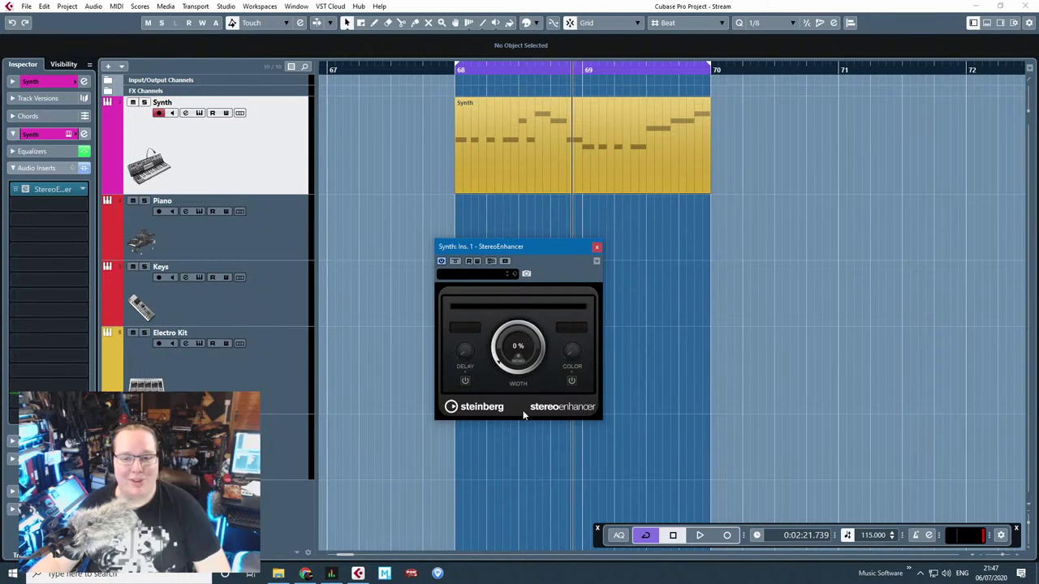
Step: Audition the Synth clip from bar 68 through StereoEnhancer and close the effect's window
click(453, 65)
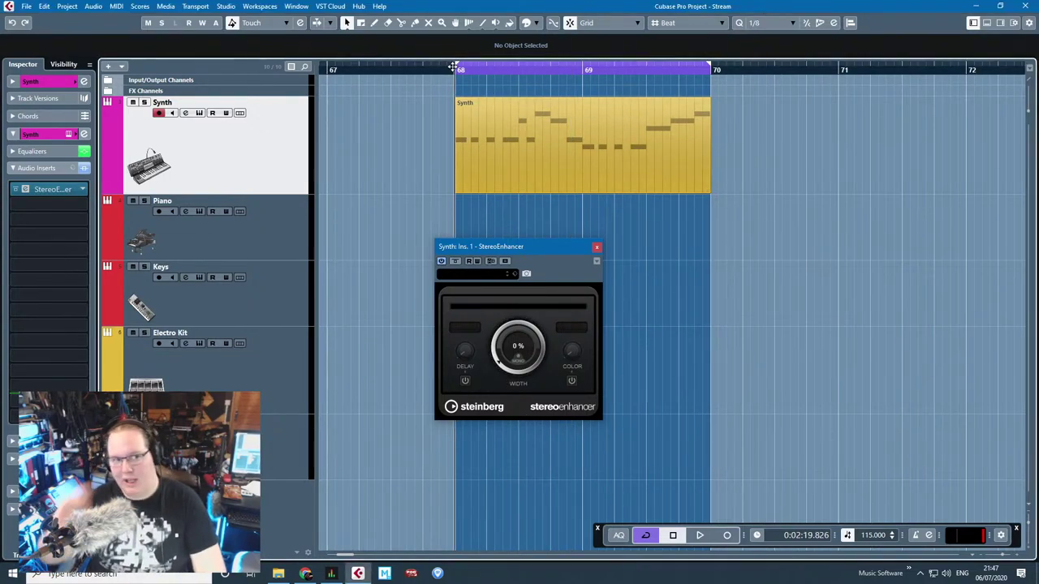
key(space)
click(34, 82)
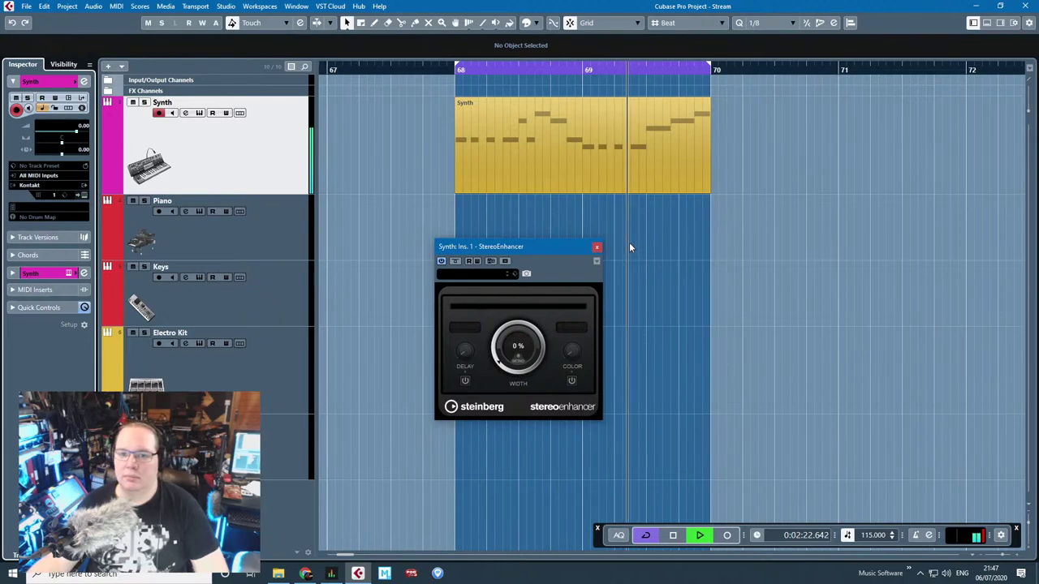
click(597, 247)
key(space)
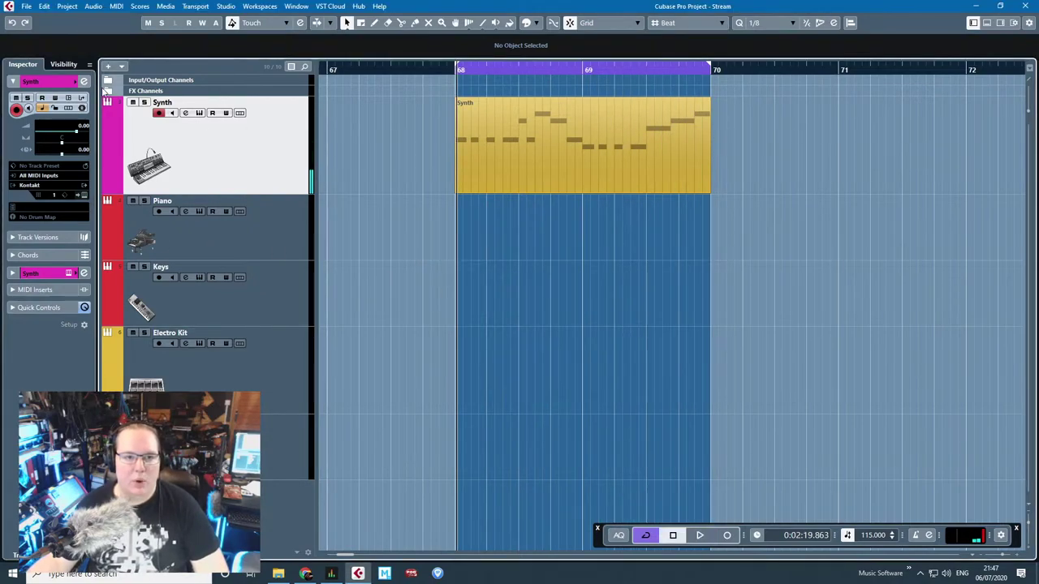
Step: Show the Synth channel's audio sends and duplicate the Synth track with its clip
click(13, 272)
click(12, 187)
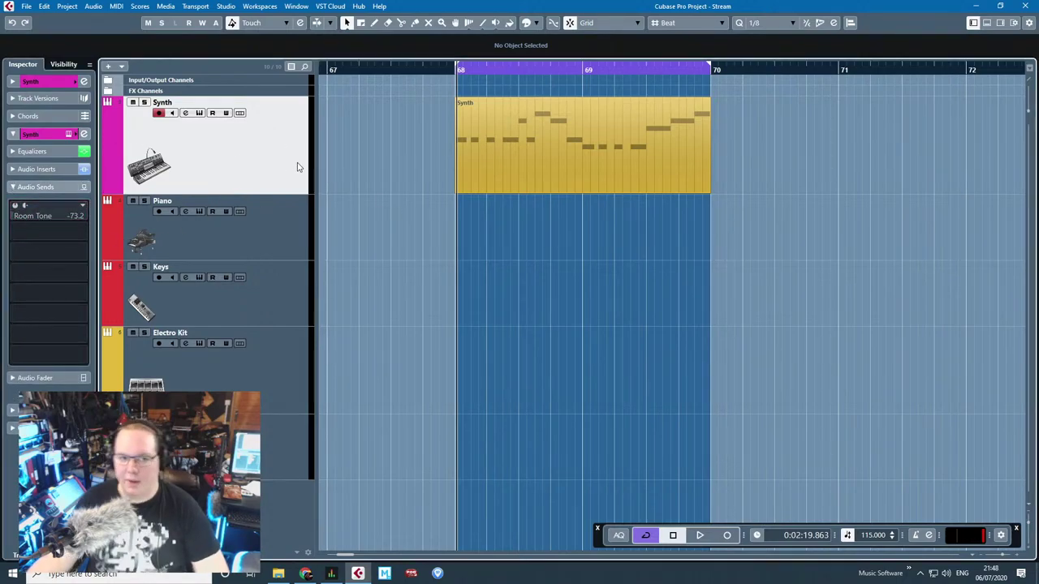
right_click(270, 167)
click(326, 192)
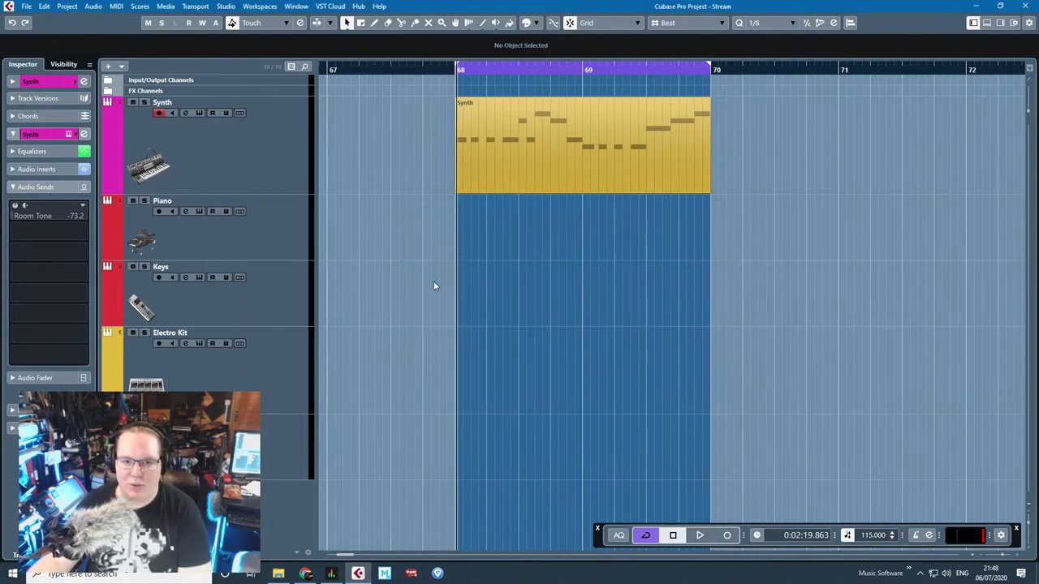
Step: Rename the original synth track as Synth Mid and its duplicate as Synth Side
double_click(161, 102)
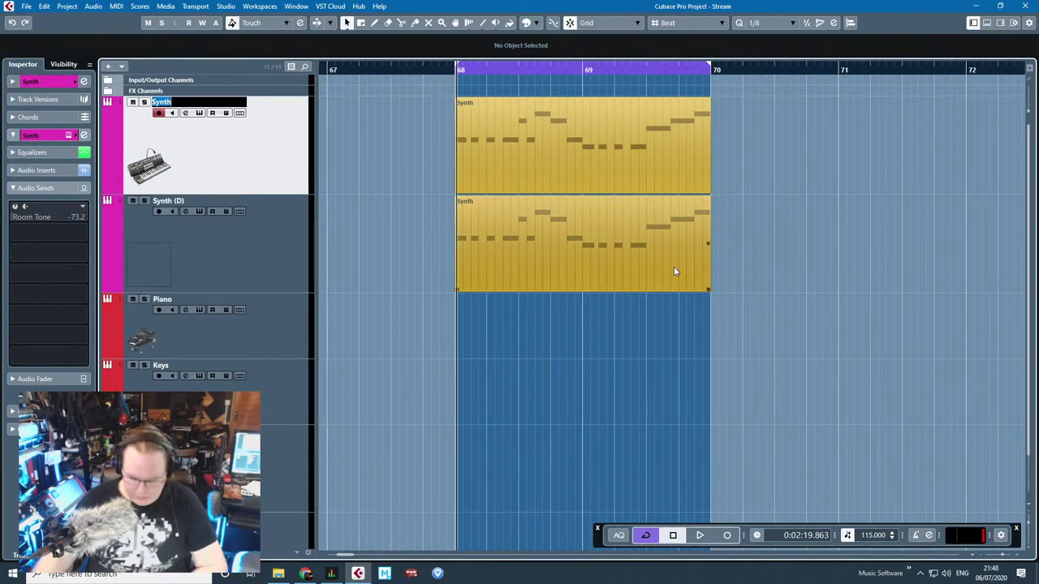
text(Synth Mid)
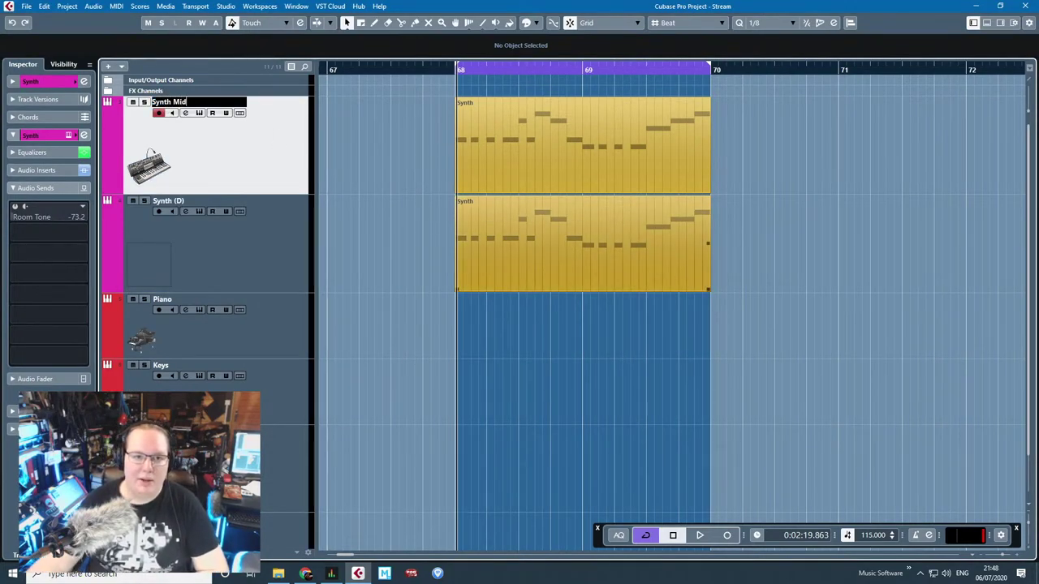
key(Tab)
text(S)
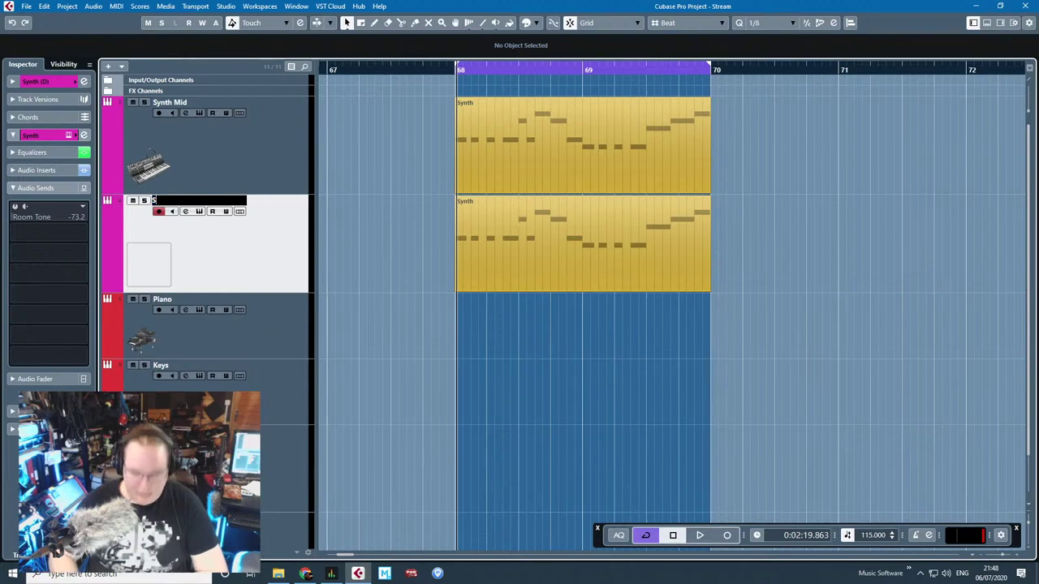
text(ynth Side)
key(Return)
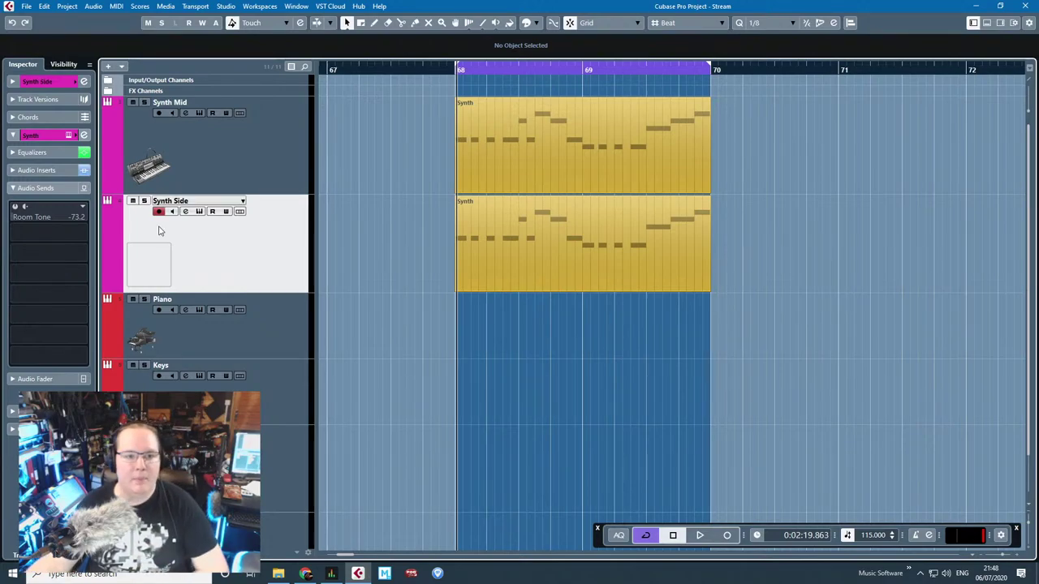
Step: Raise the Synth Side track's Room Tone send to -1.54 and activate the send
drag(36, 219, 90, 220)
click(15, 207)
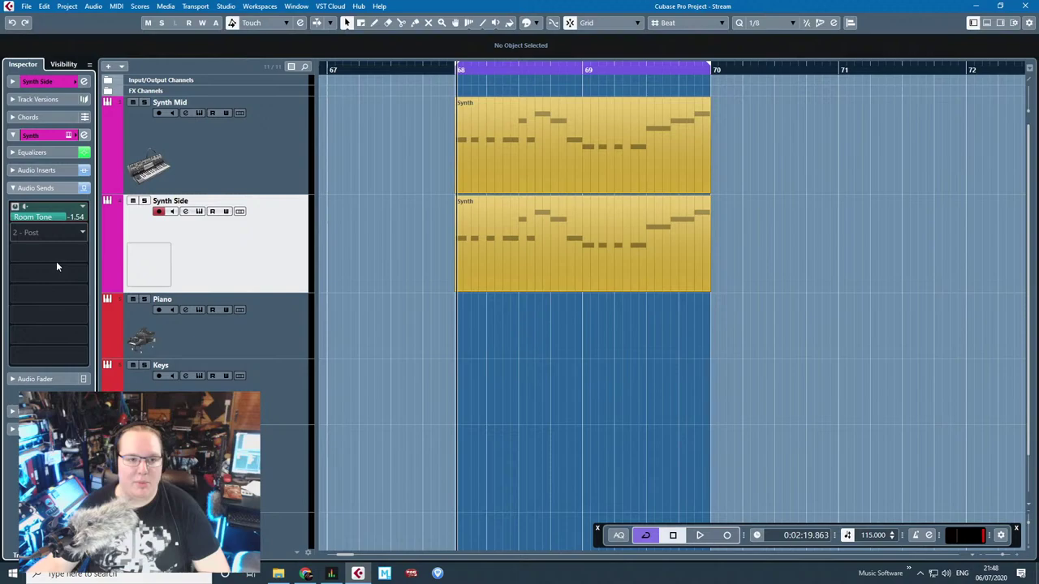
Step: Toggle the bypass of Synth Side's StereoEnhancer insert, inspect its settings and leave the effect active
click(12, 170)
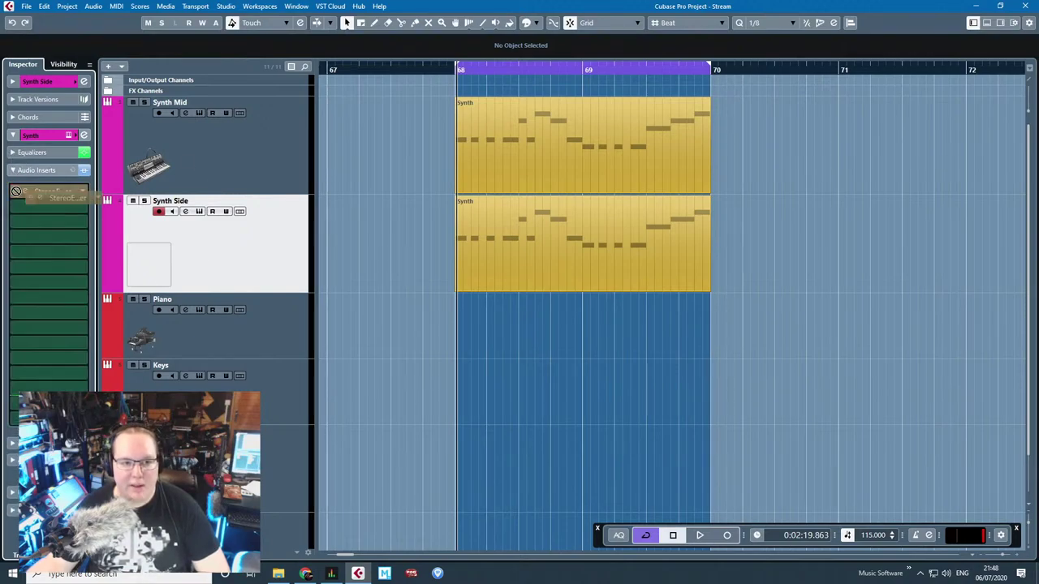
click(16, 192)
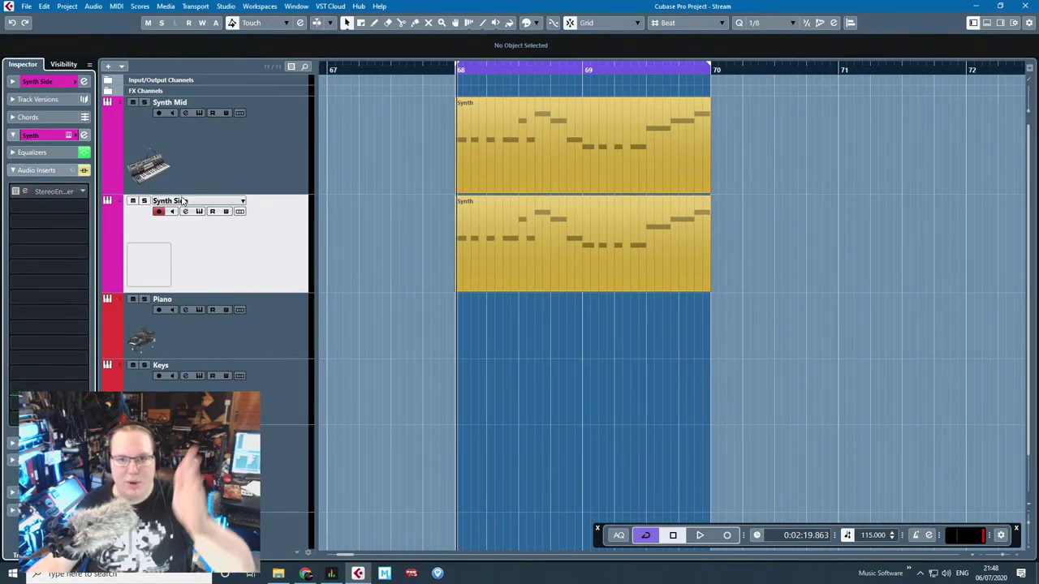
click(16, 192)
click(57, 191)
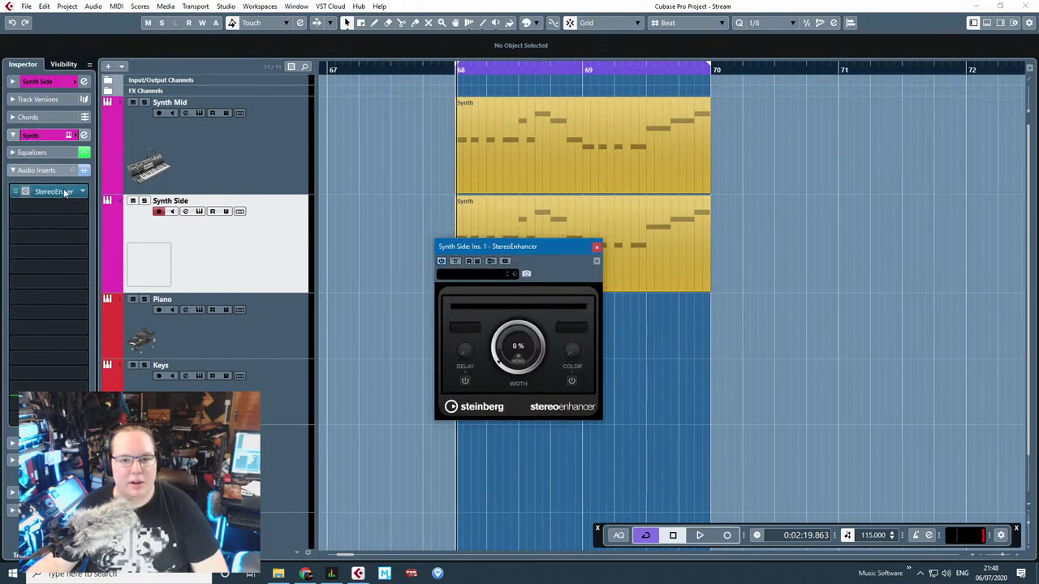
click(597, 246)
click(15, 191)
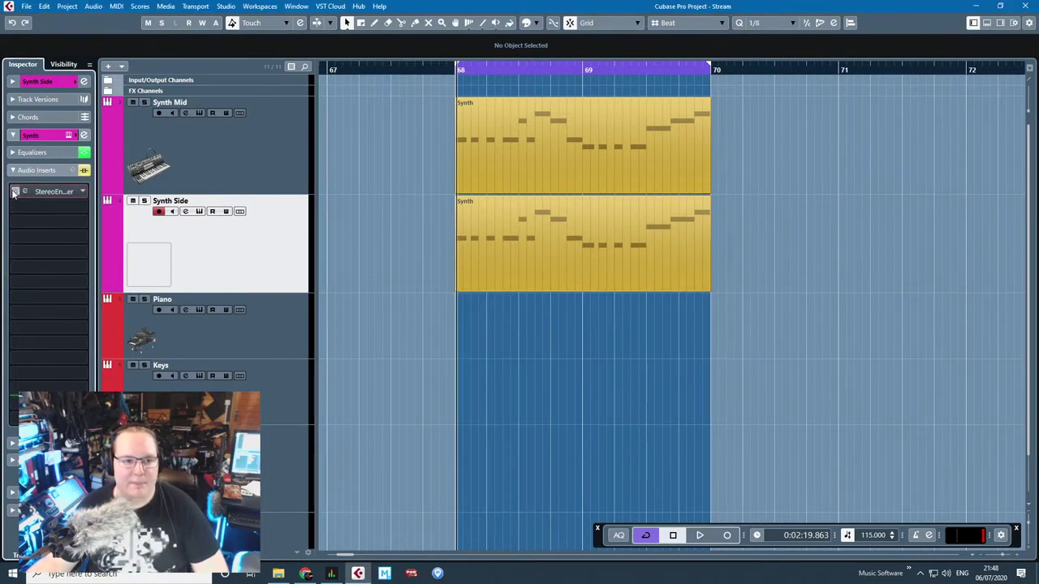
click(15, 192)
click(13, 135)
click(13, 135)
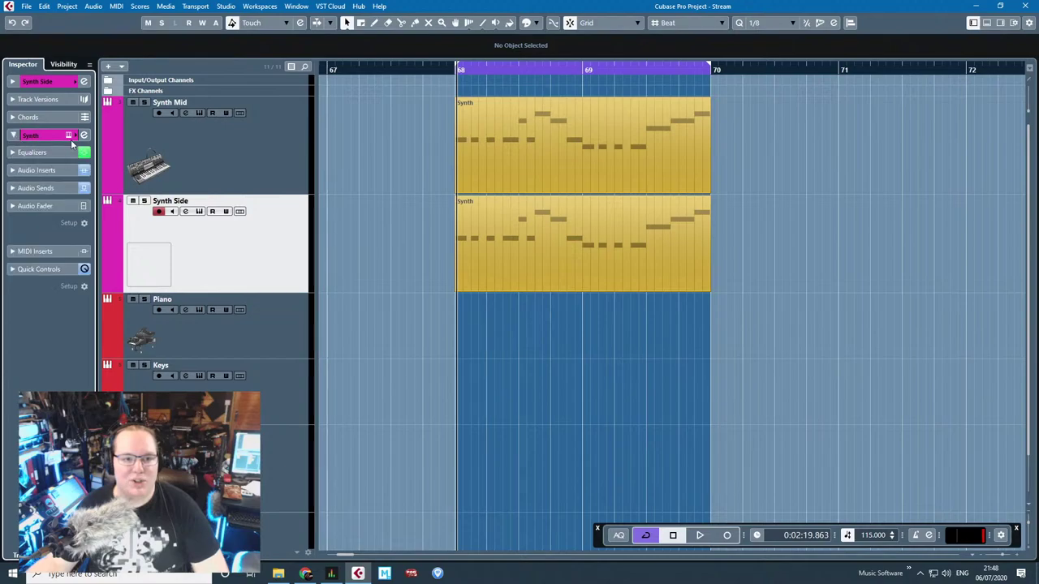
Step: Switch Synth Side's Pianospace sound in Kontakt to sound variation 6 during looped playback, audition it and close the instrument
click(70, 139)
click(68, 135)
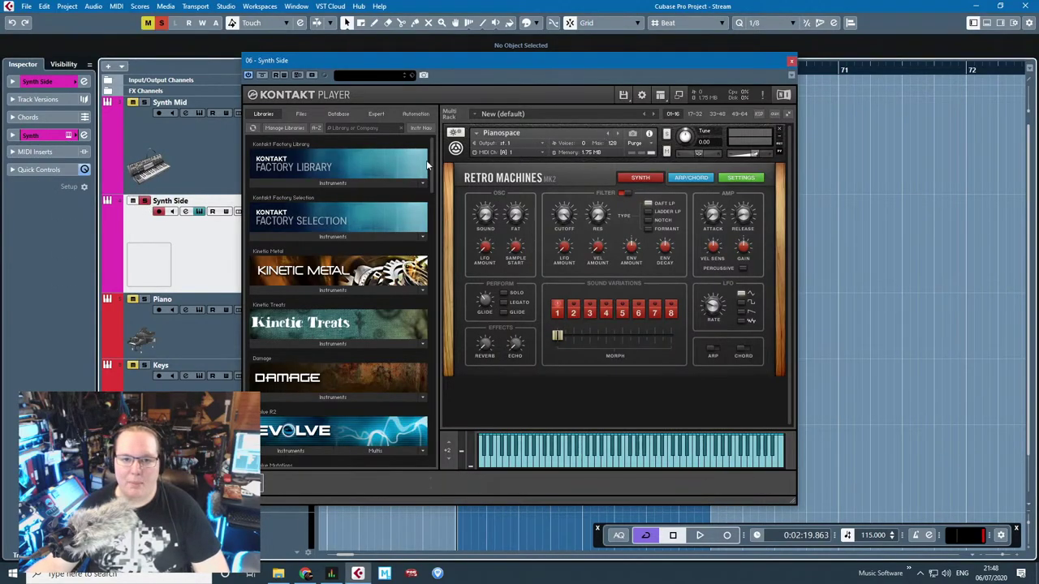
drag(430, 167, 390, 110)
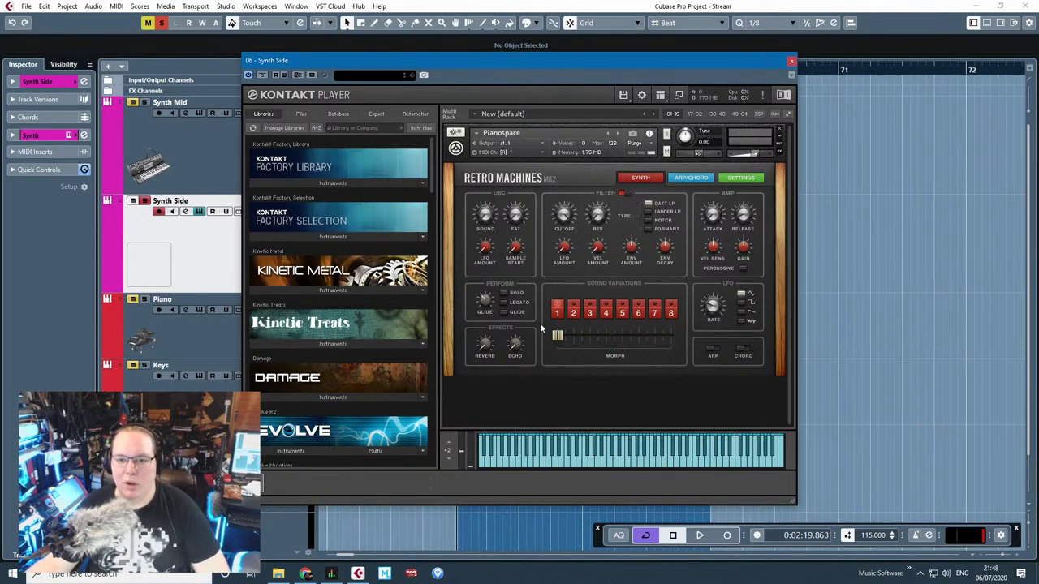
key(space)
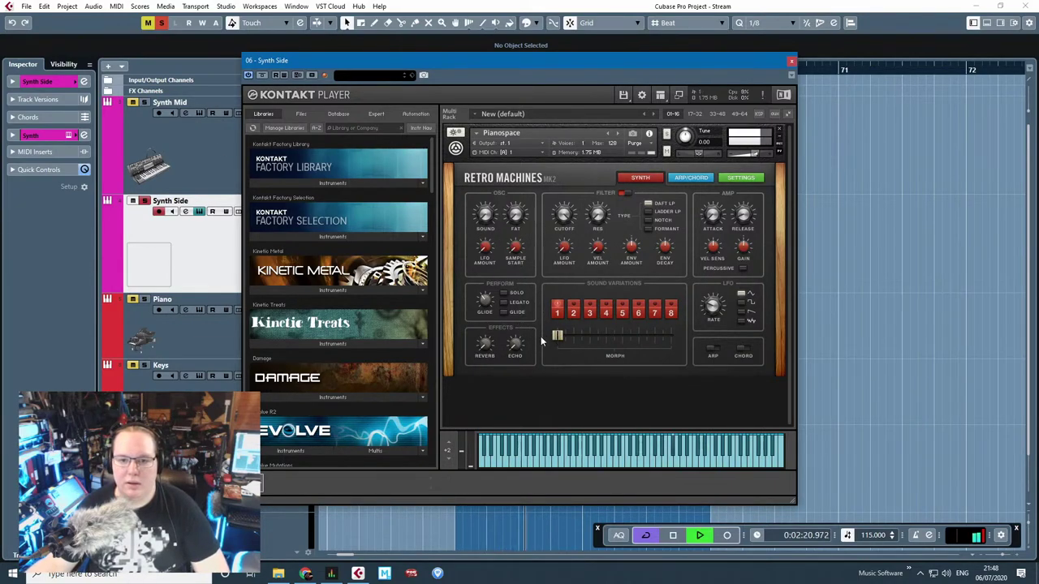
drag(561, 339, 674, 337)
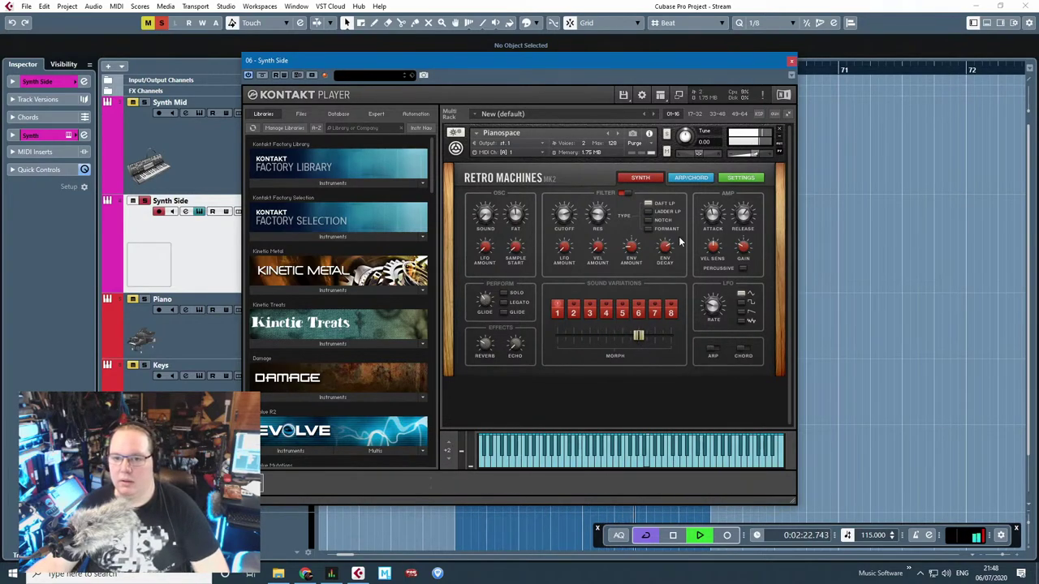
click(639, 313)
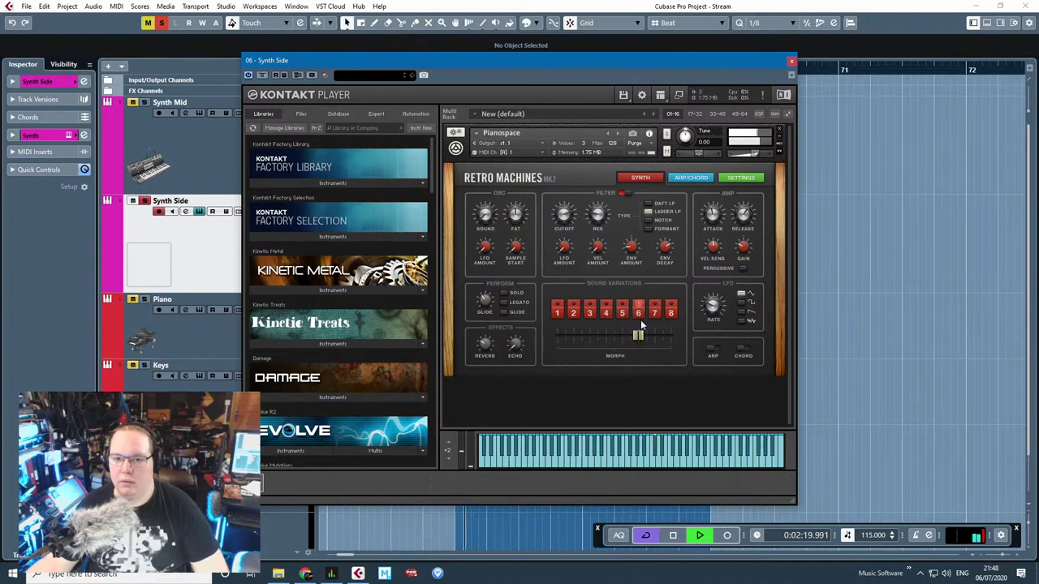
key(space)
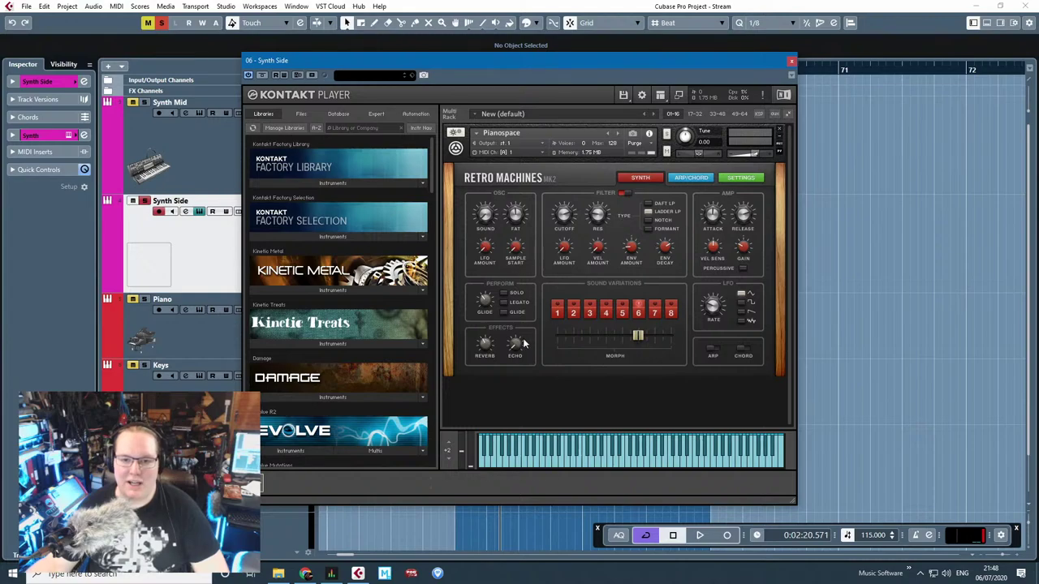
key(space)
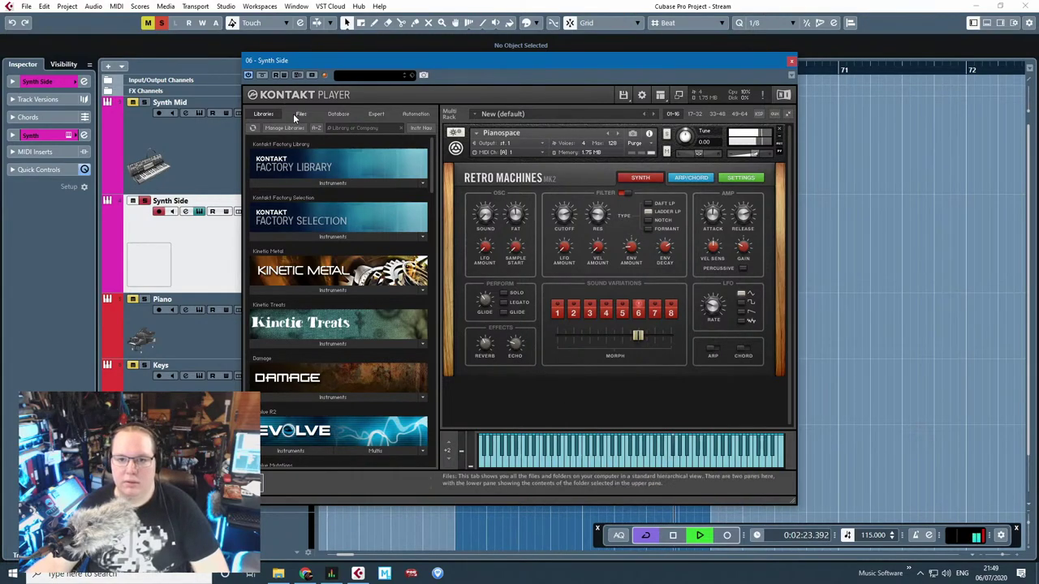
key(space)
click(791, 61)
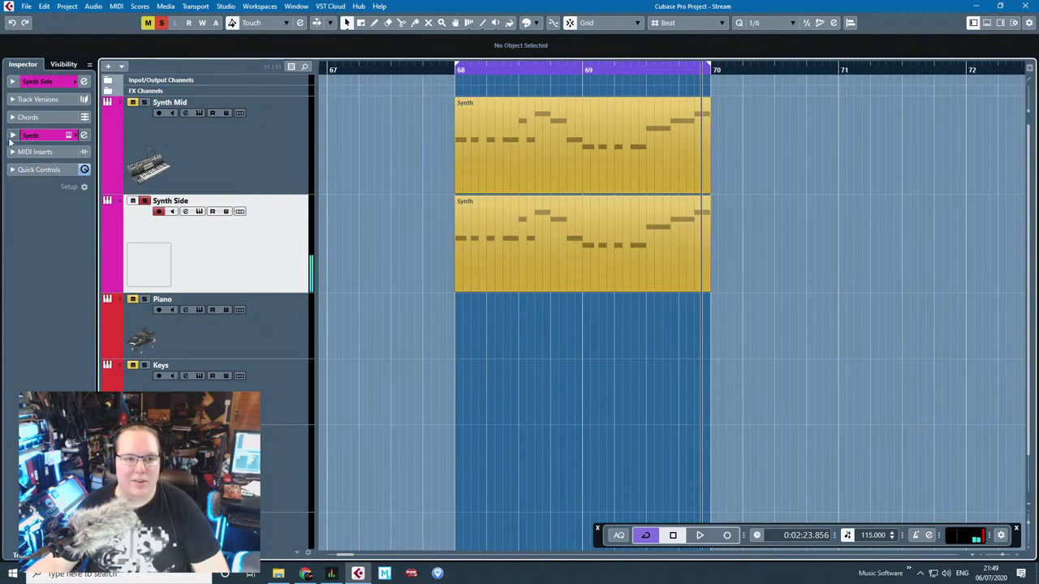
Step: Load the Pimp My Pad! preset into Synth Side's StereoEnhancer insert and audition the widened sound
click(13, 135)
click(36, 170)
click(49, 191)
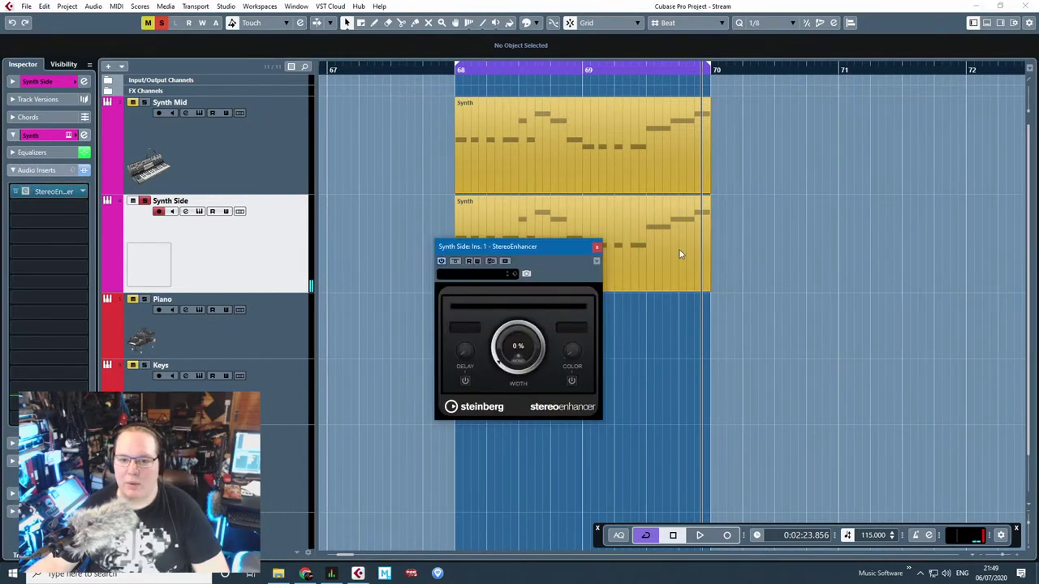
click(488, 276)
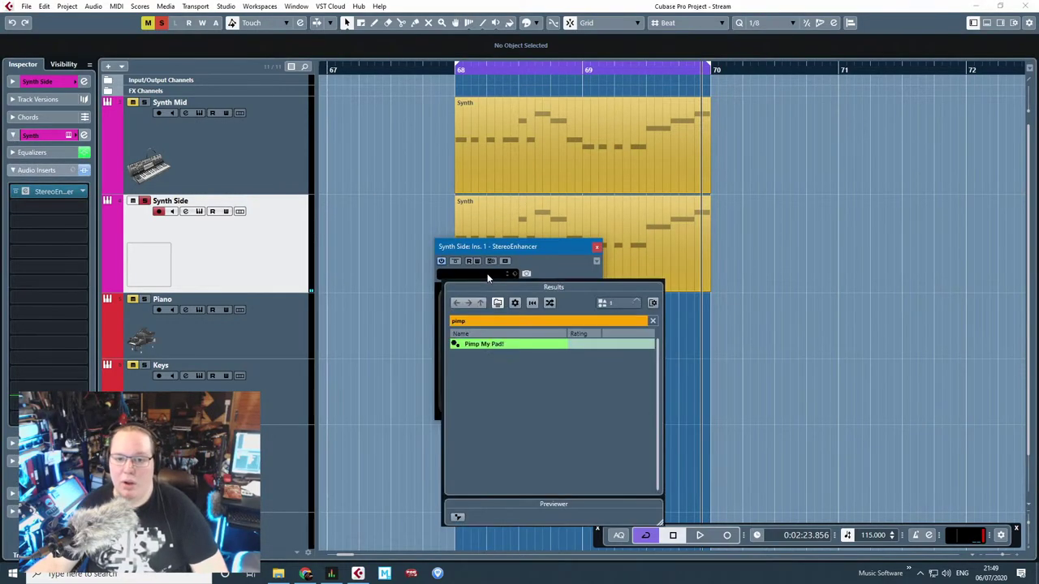
double_click(497, 345)
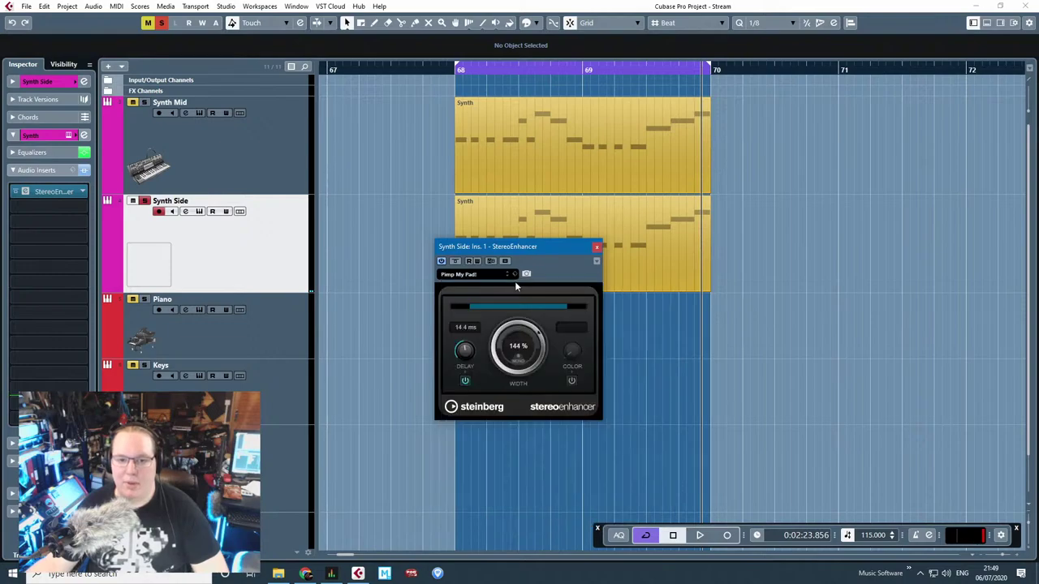
drag(519, 246, 515, 257)
key(space)
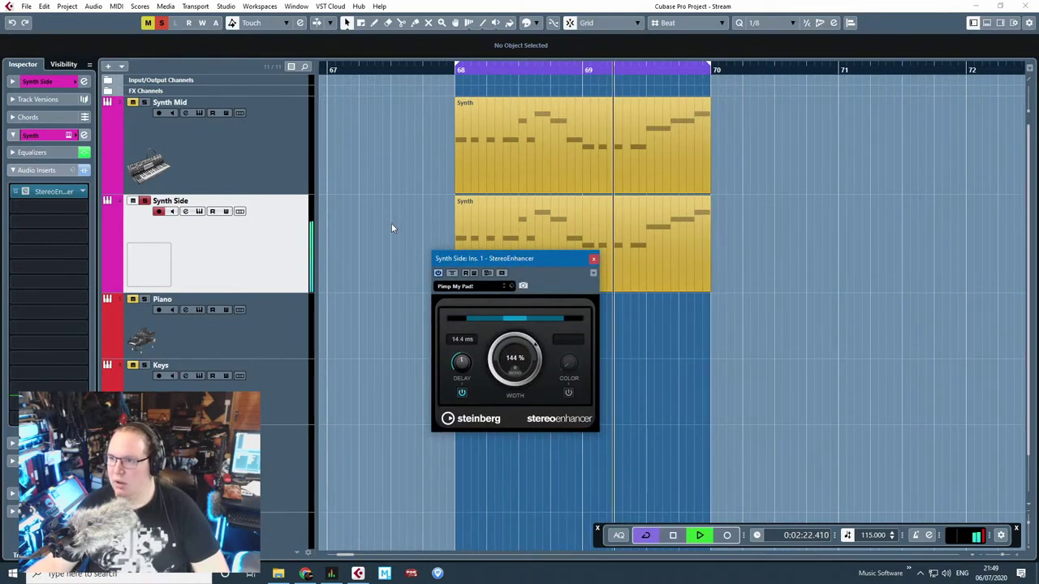
key(space)
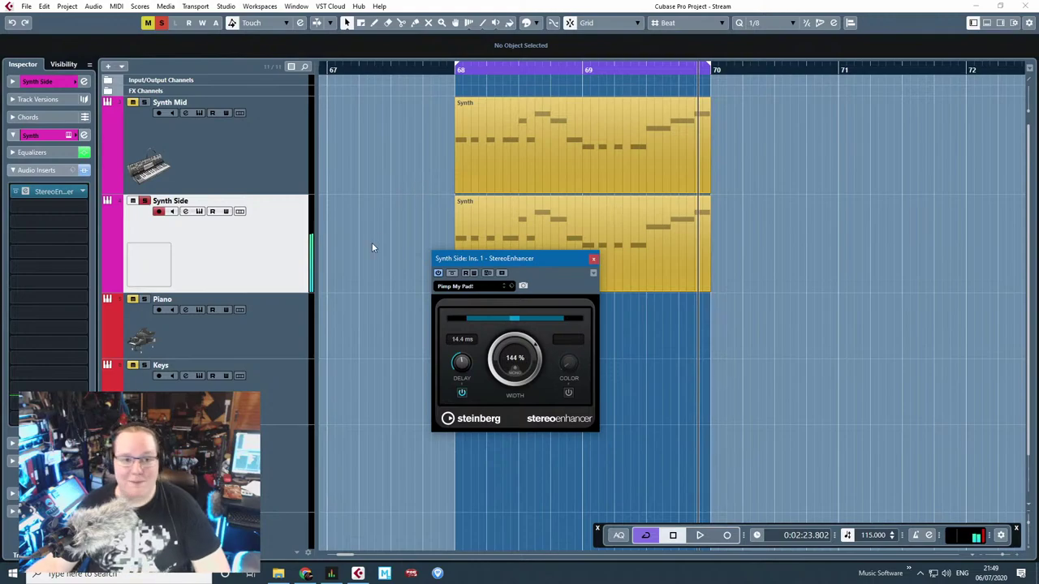
Step: Solo Synth Mid together with Synth Side, audition both layers and lower Synth Side's volume to -8.31
click(144, 103)
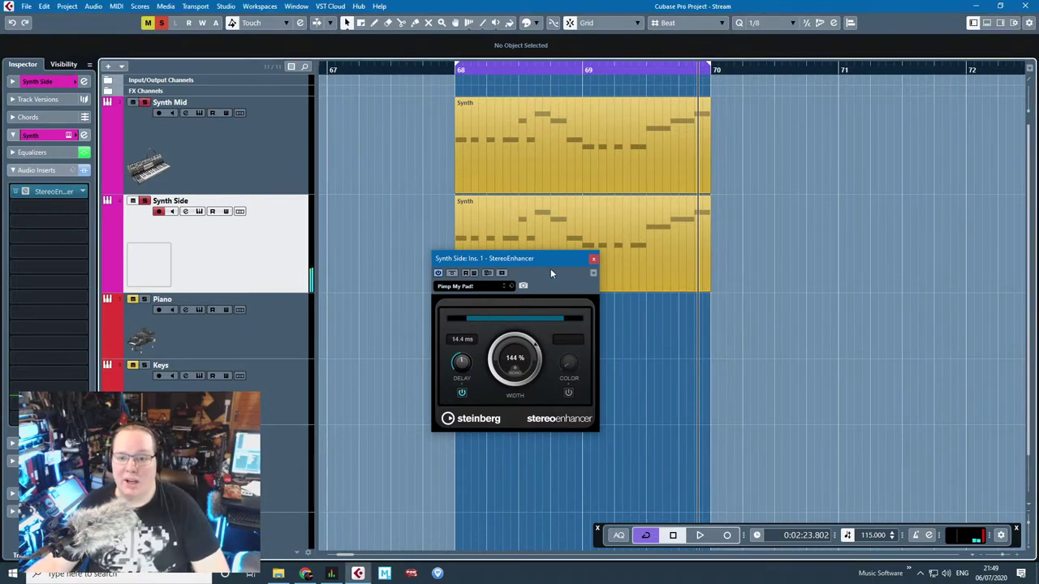
click(592, 259)
key(space)
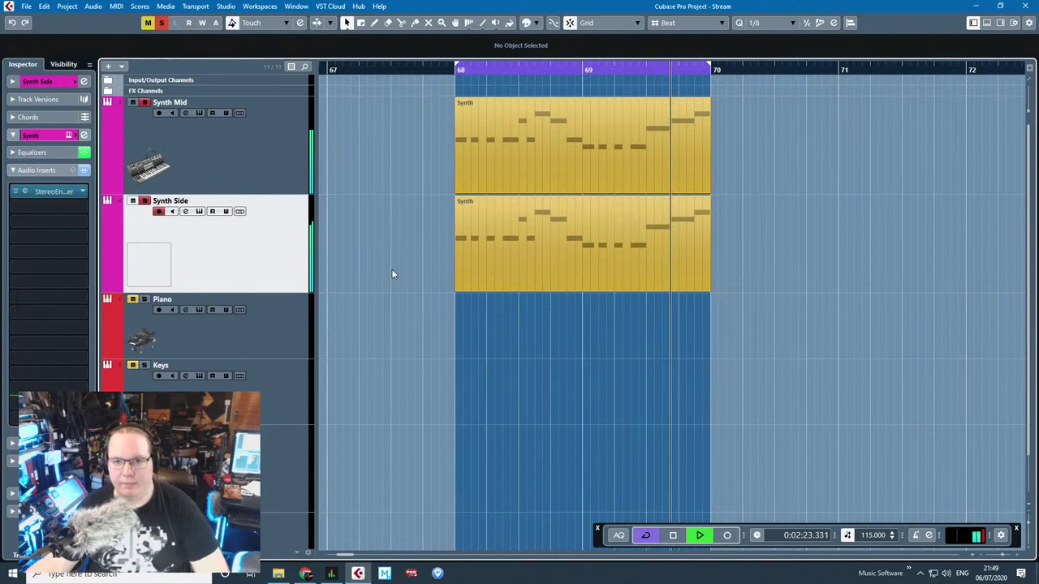
key(space)
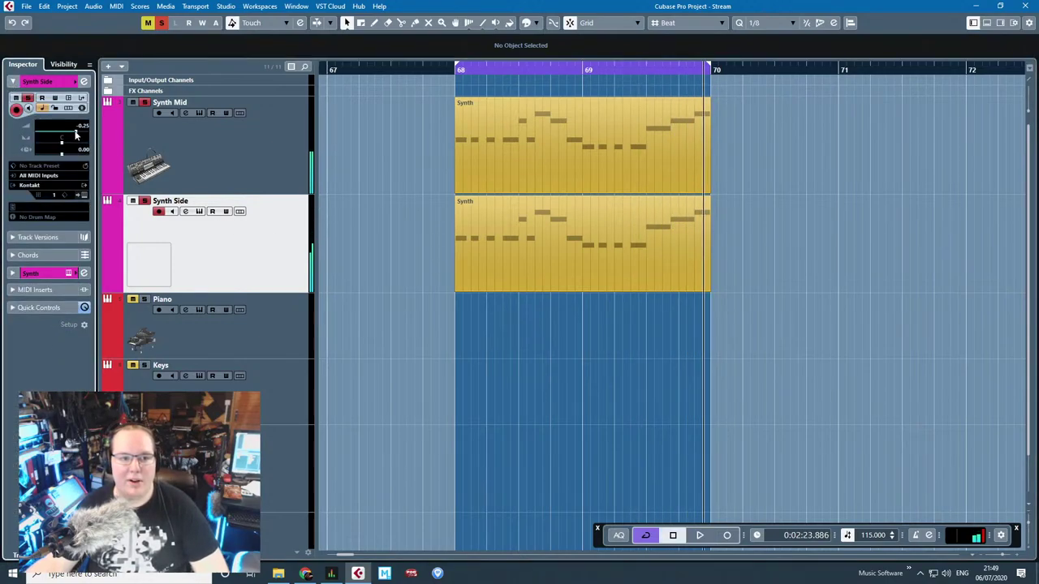
key(space)
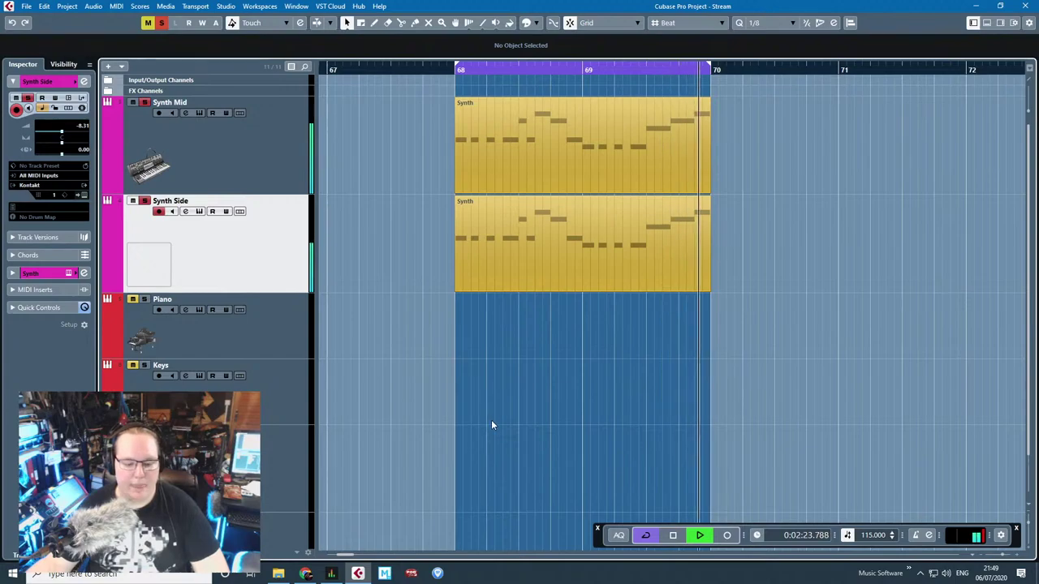
key(space)
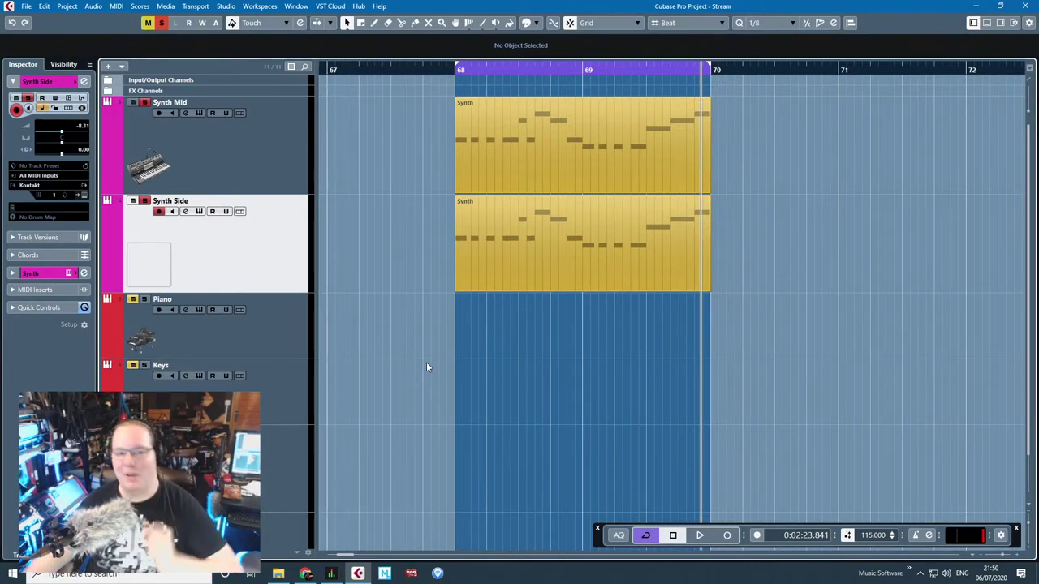
Step: Lower Synth Side's volume to -29.3, raise it again during looped playback from bar 68, and set Synth Mid's volume to -1.17
click(442, 71)
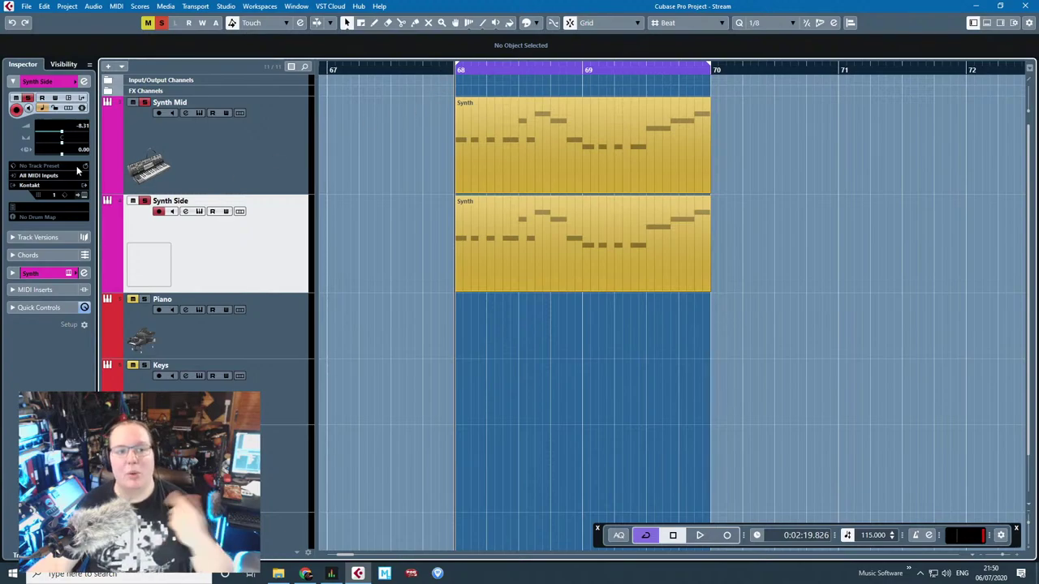
drag(62, 136, 54, 140)
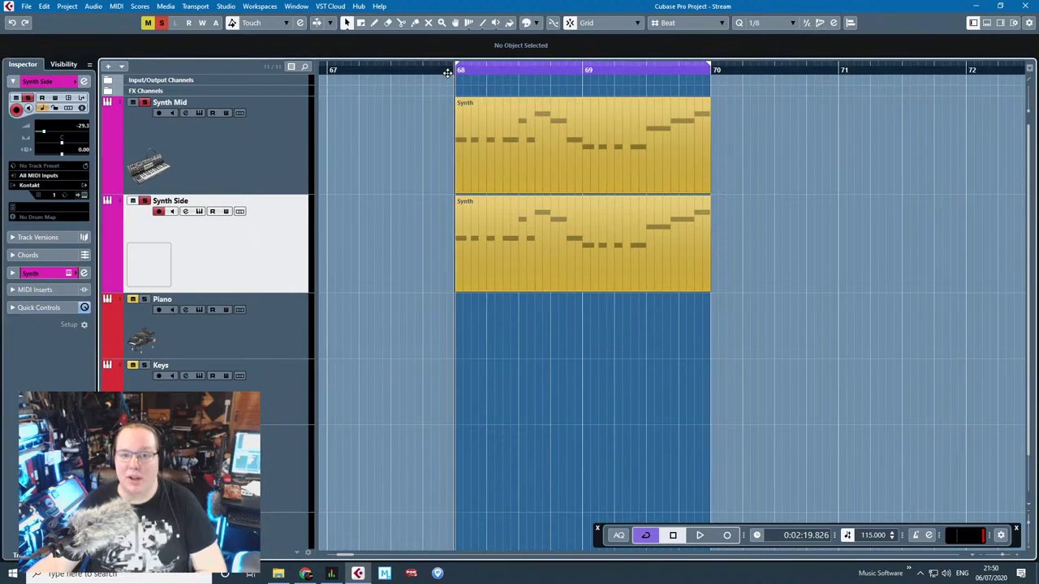
key(space)
drag(47, 134, 74, 149)
click(255, 169)
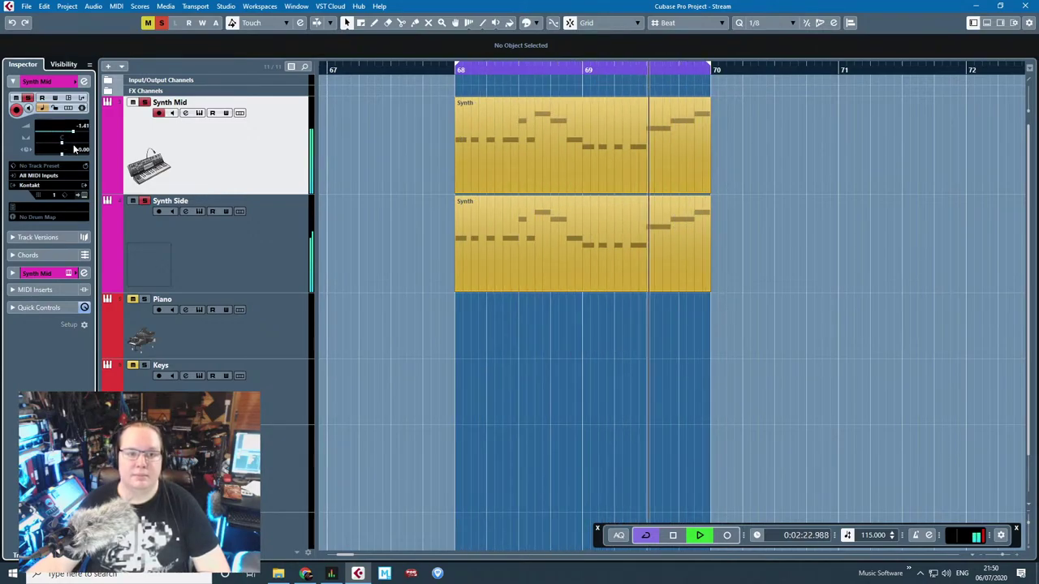
key(space)
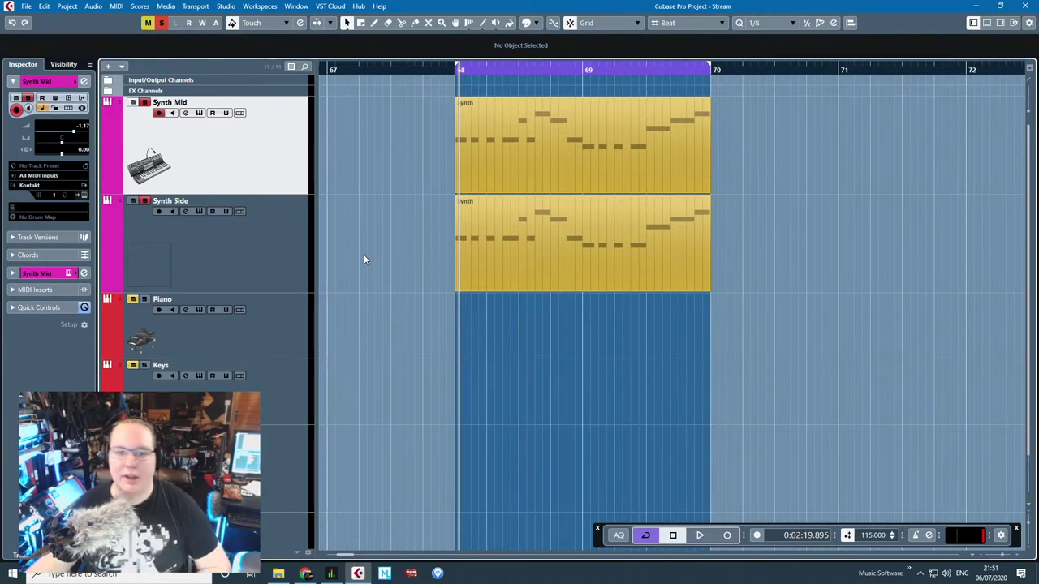
Step: Turn off solo on Synth Mid and Synth Side and return to the full song arrangement with no clip selected
scroll(433, 423, down, 5)
scroll(433, 423, left, 10)
click(799, 393)
click(144, 102)
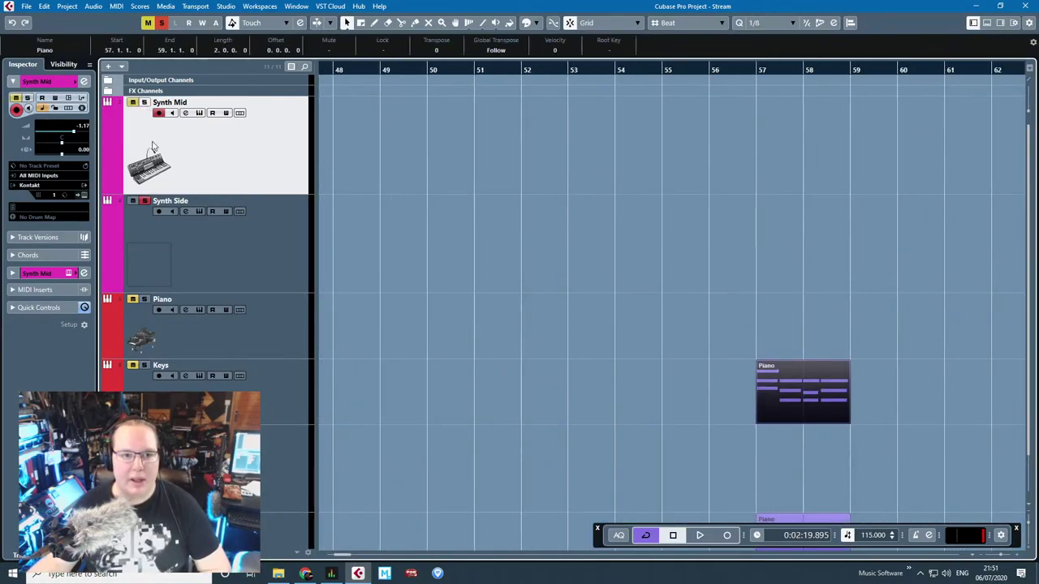
click(145, 202)
click(391, 436)
scroll(390, 436, down, 4)
scroll(390, 436, left, 5)
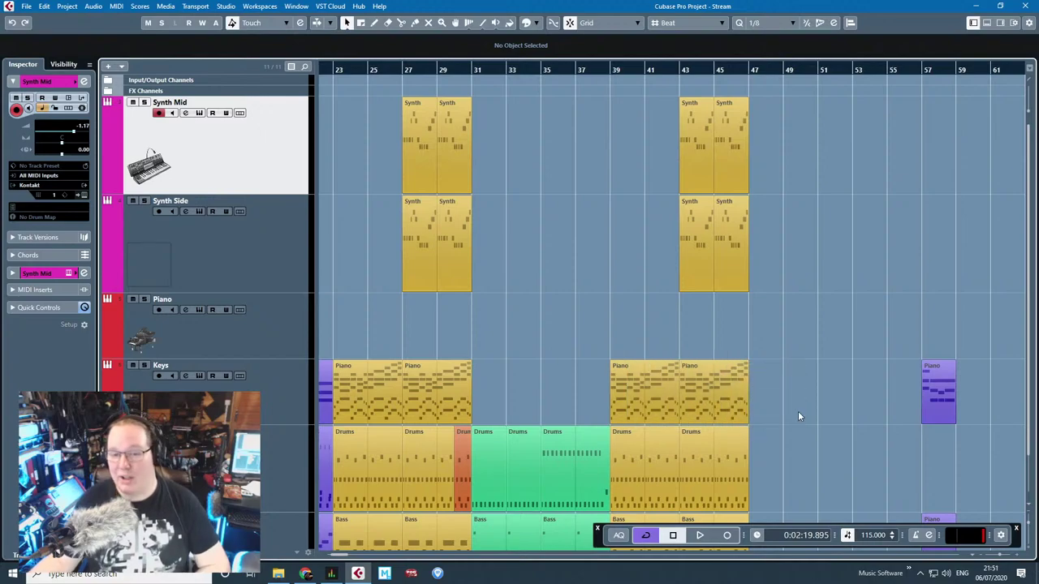
scroll(727, 396, down, 2)
scroll(399, 282, down, 2)
scroll(446, 265, left, 5)
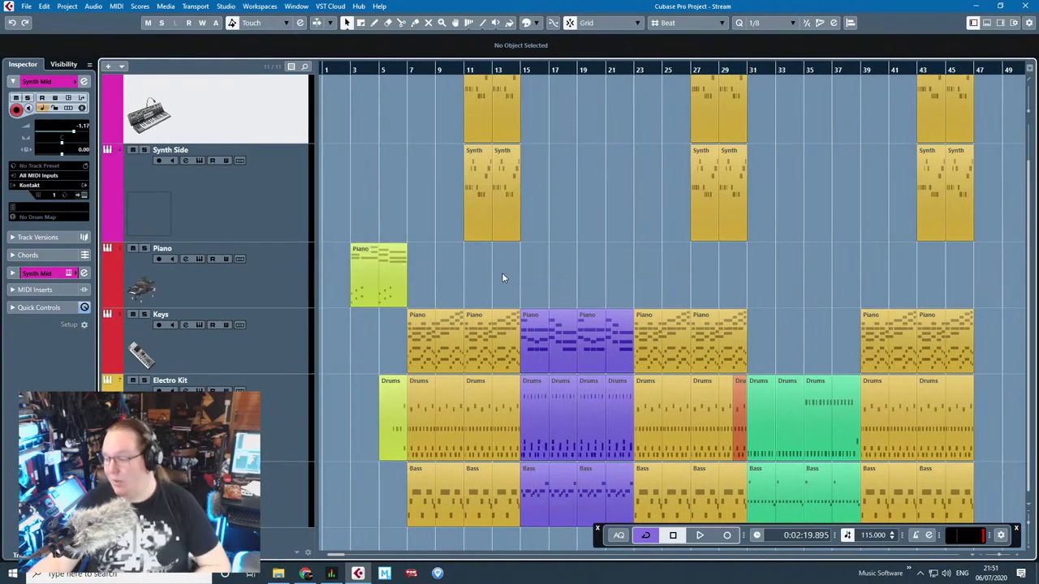